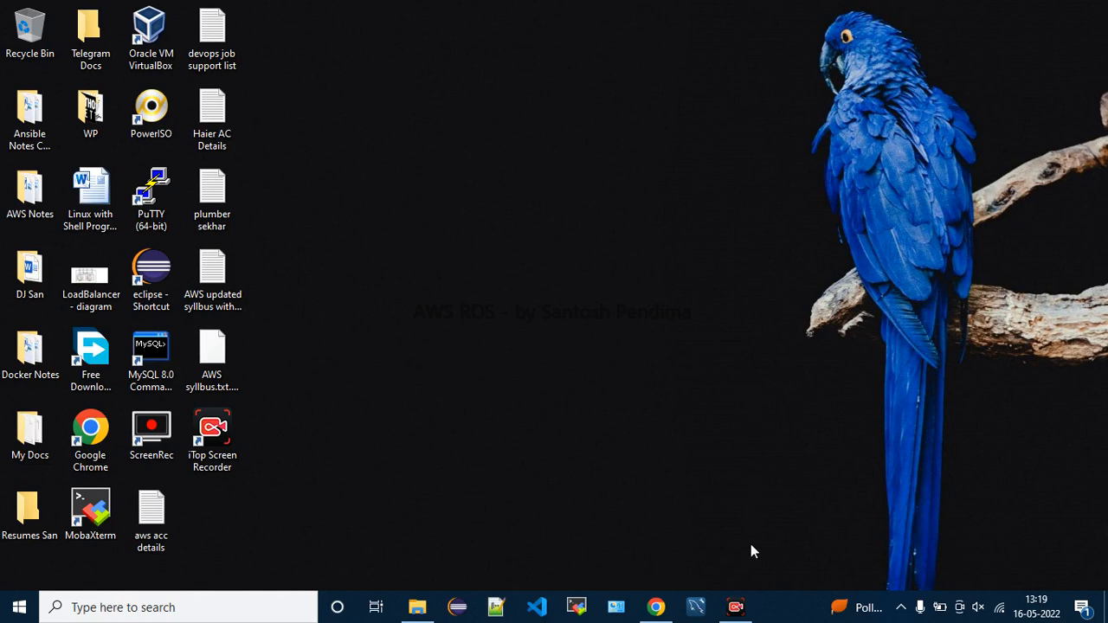
Bring the Chrome window with the AWS console forward and decline saving the password
left_click(736, 606)
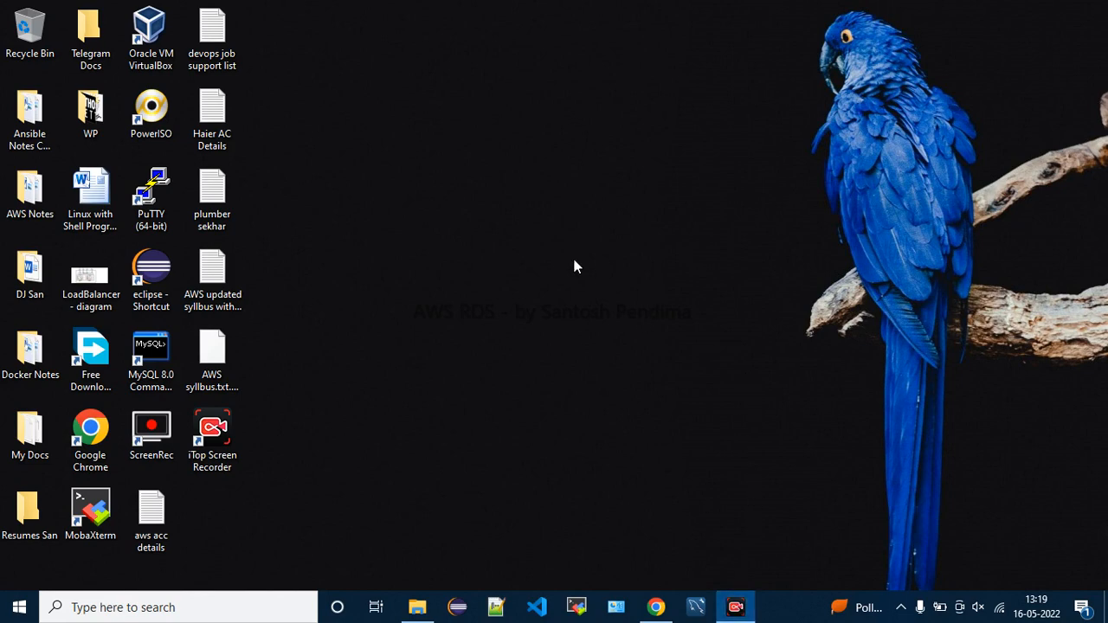
left_click(658, 607)
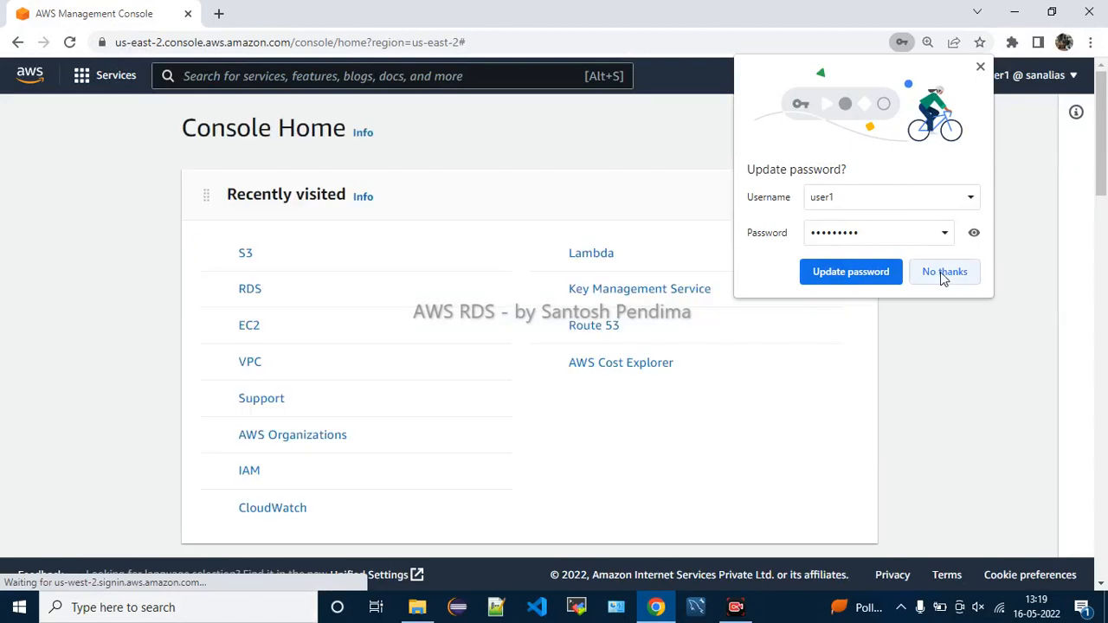
left_click(942, 272)
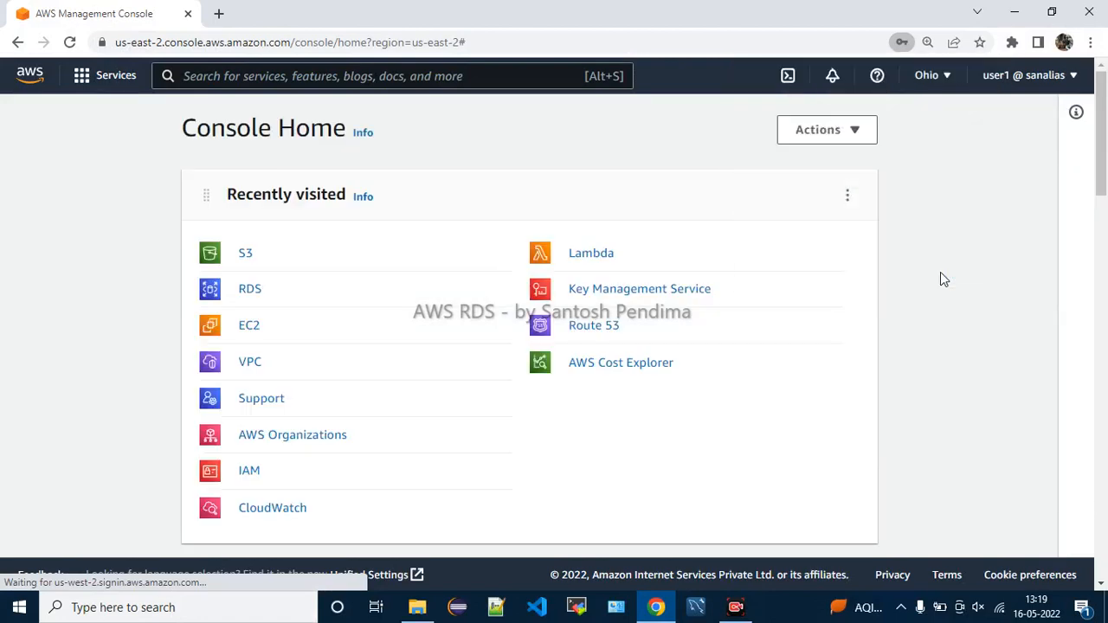
left_click(733, 599)
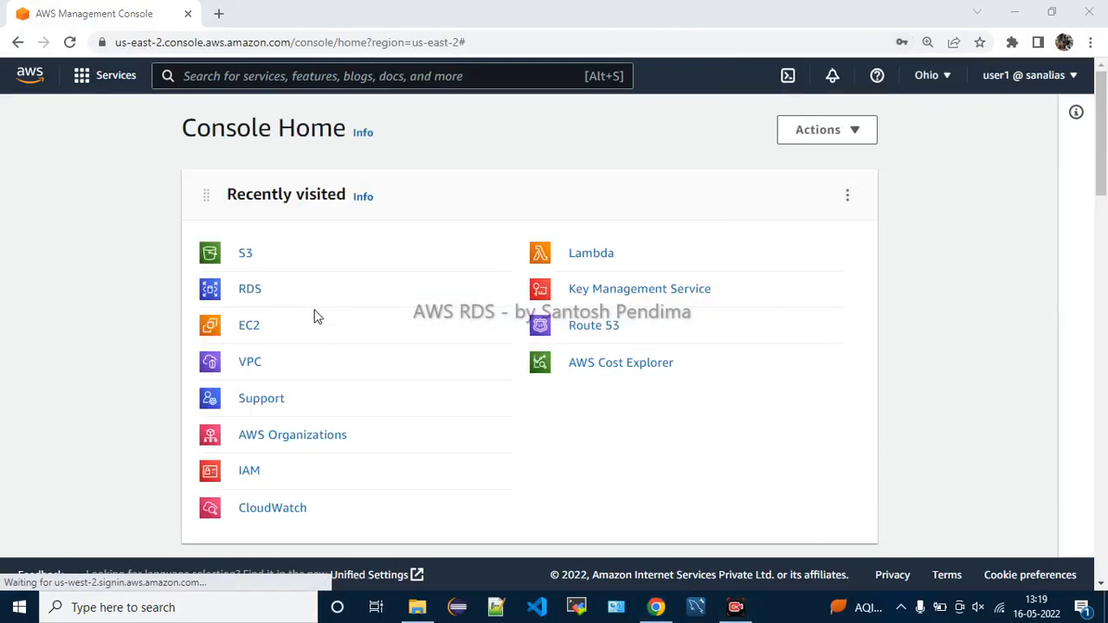
Search the services for 'Dynamo' and open DynamoDB
left_click(394, 78)
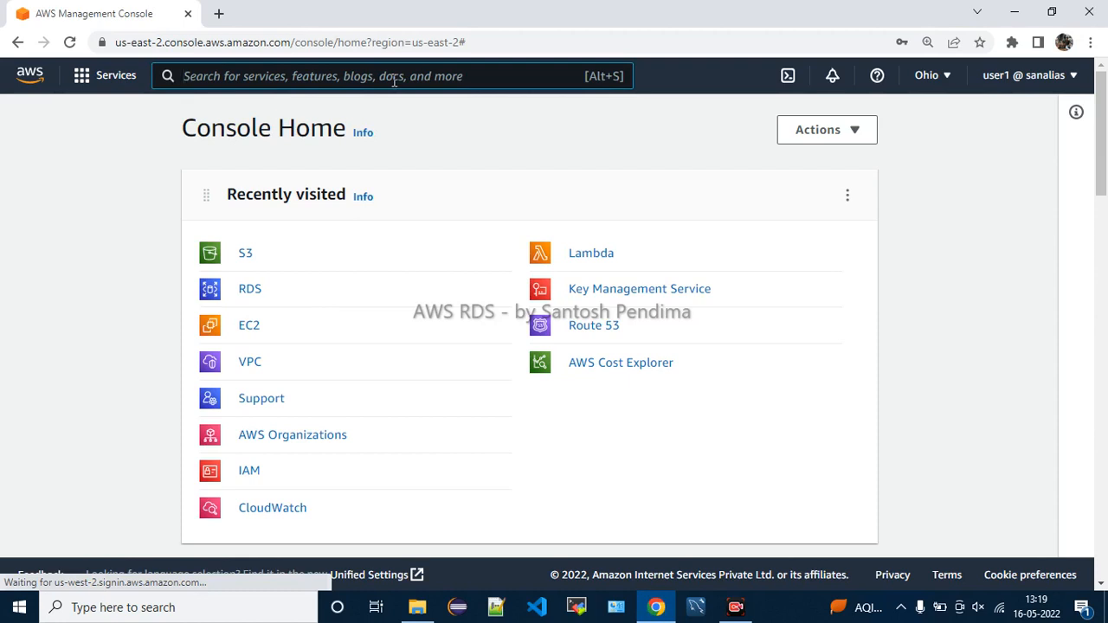
type("Dynamo")
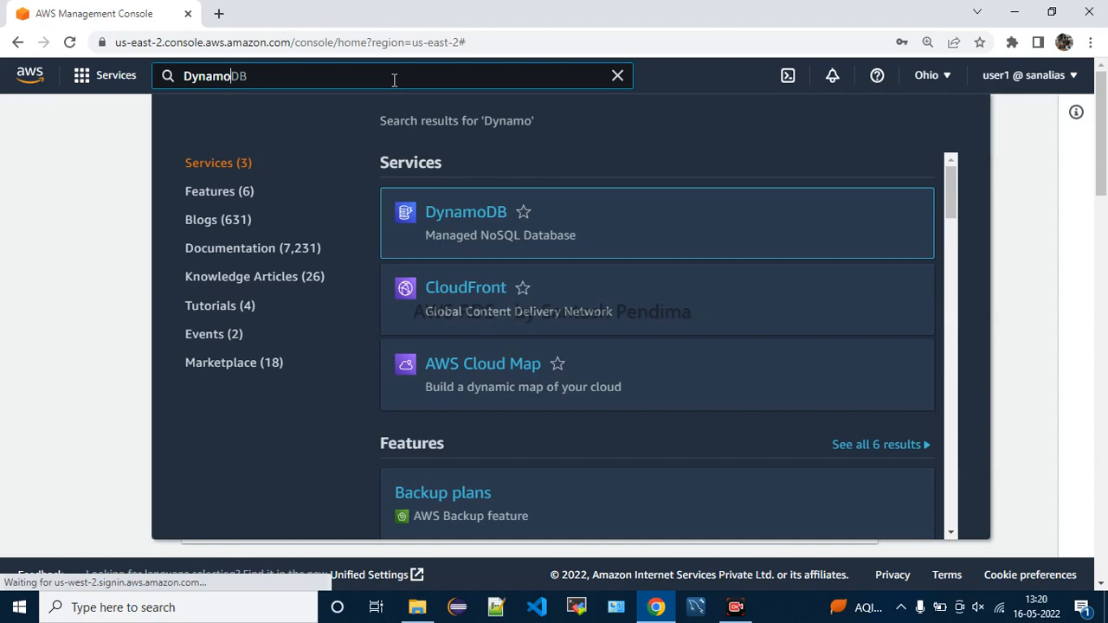
left_click(491, 222)
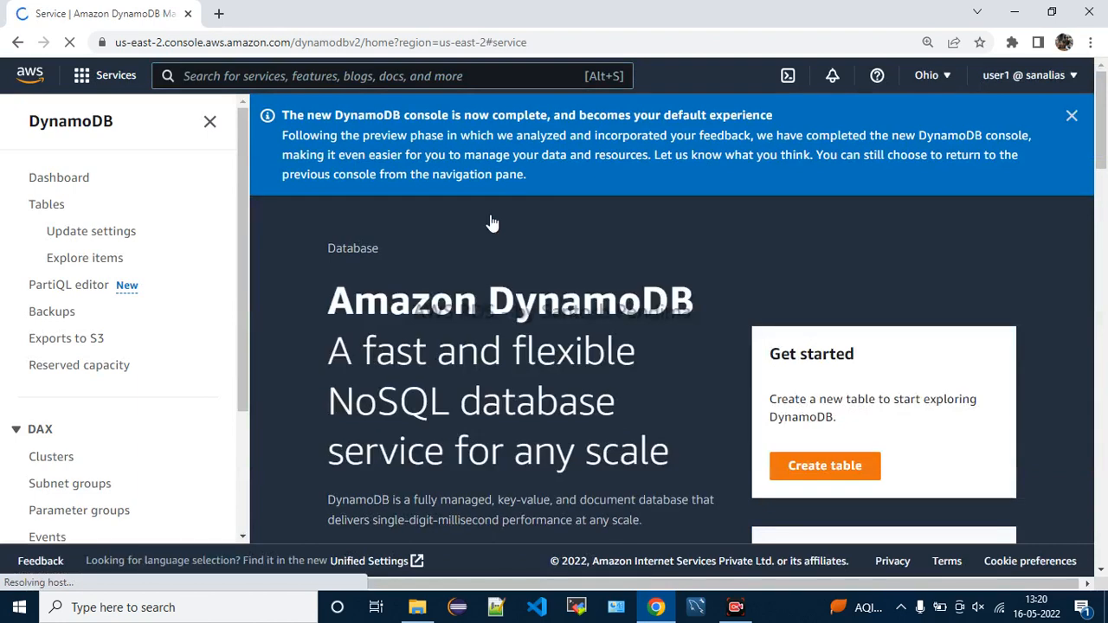
Dismiss the new-console announcement banner and scroll through the DynamoDB home page
left_click(1072, 115)
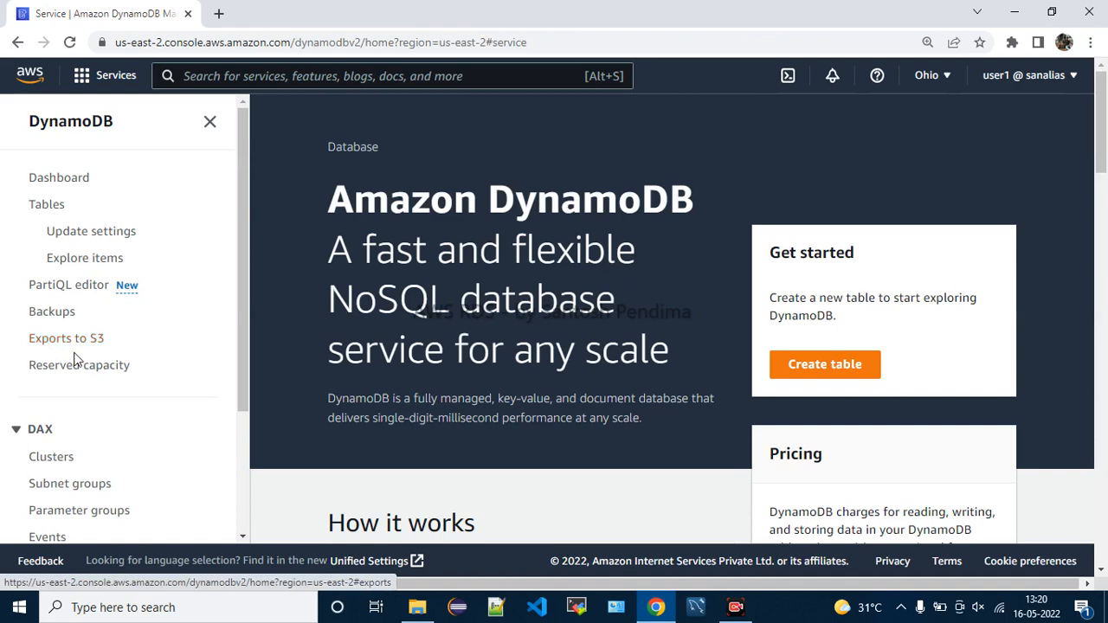
scroll(199, 395, "down", 2)
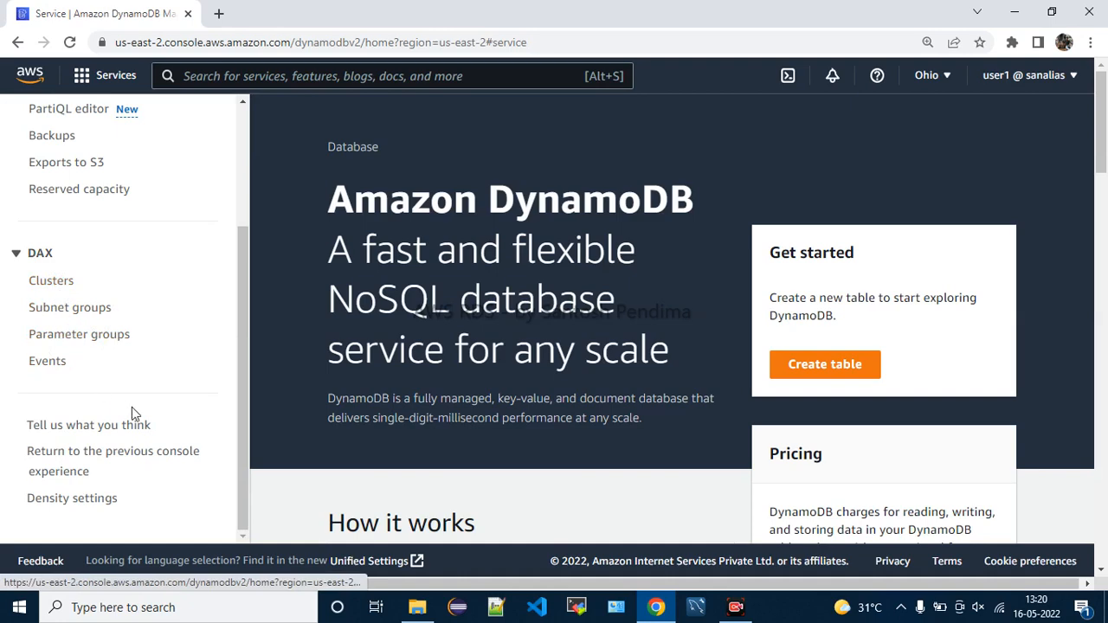
scroll(157, 417, "down", 4)
scroll(159, 417, "up", 4)
scroll(160, 406, "up", 3)
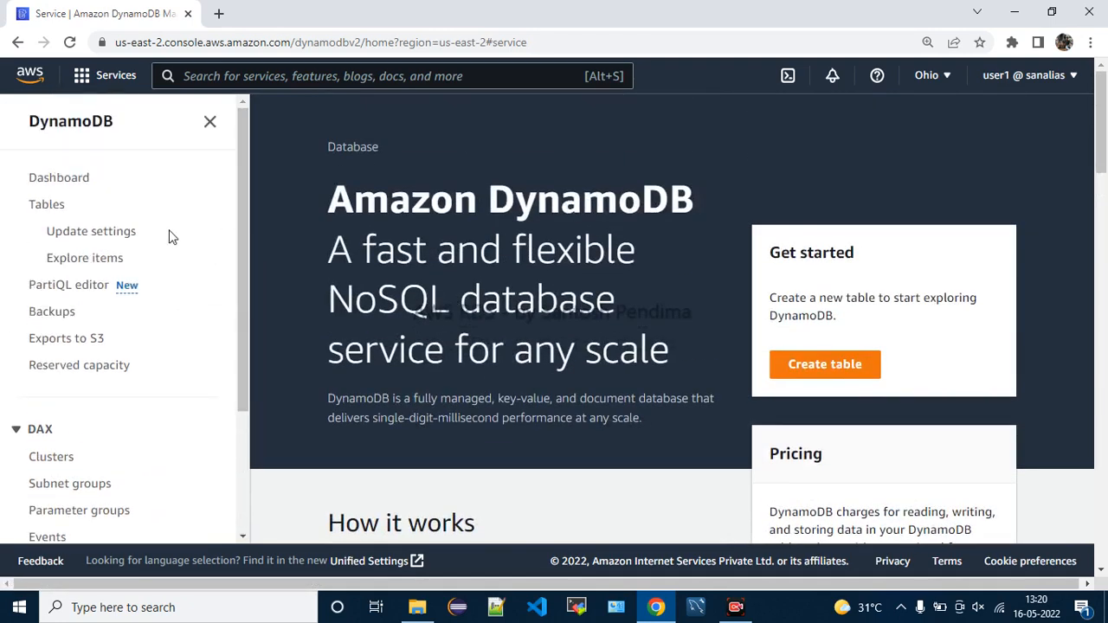
Open the DynamoDB Dashboard and review its 0 alarms and 0 DAX clusters
left_click(59, 181)
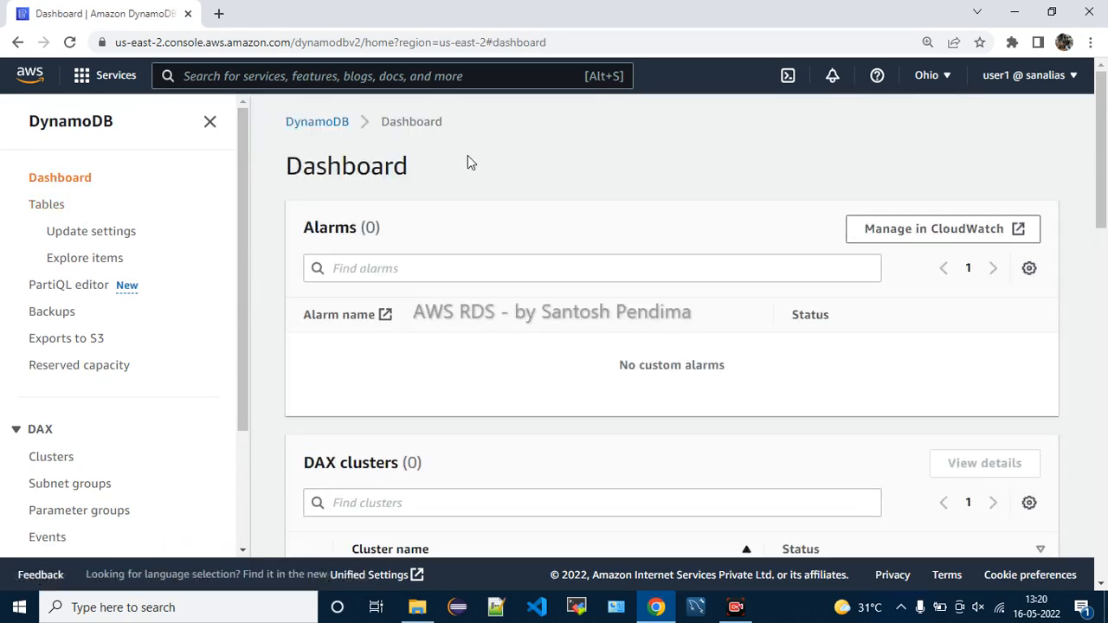
scroll(725, 257, "down", 5)
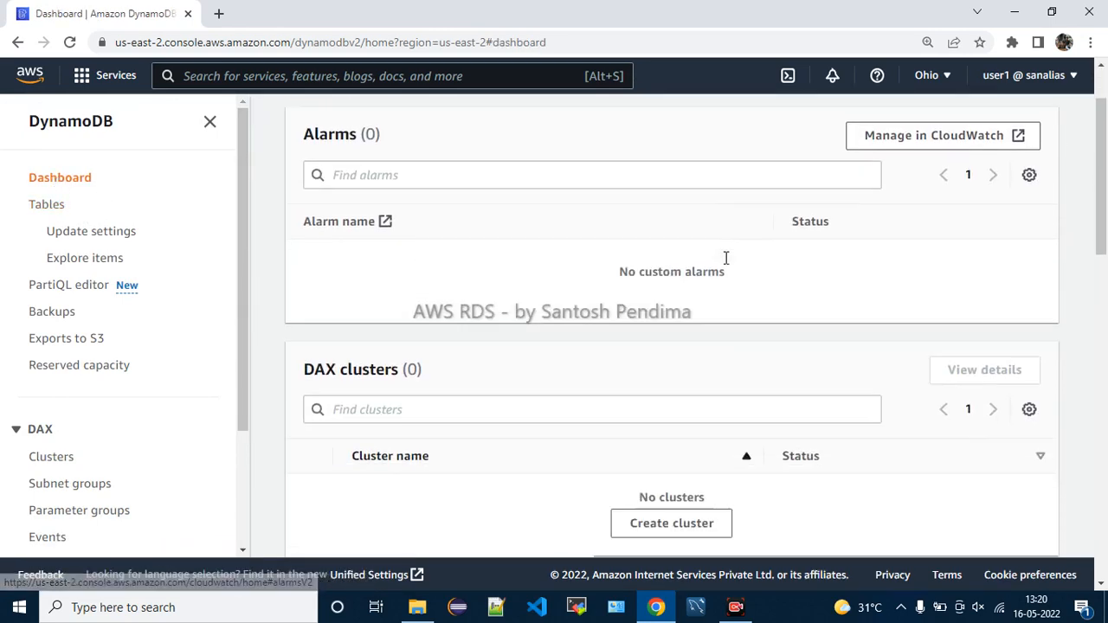
scroll(724, 260, "down", 2)
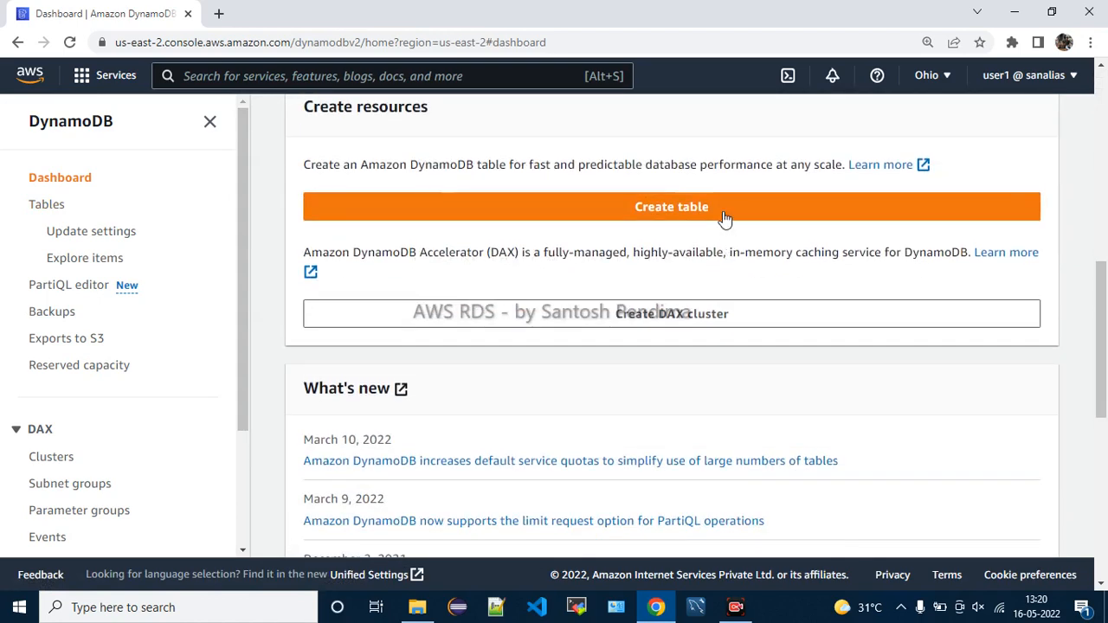
scroll(606, 238, "up", 1)
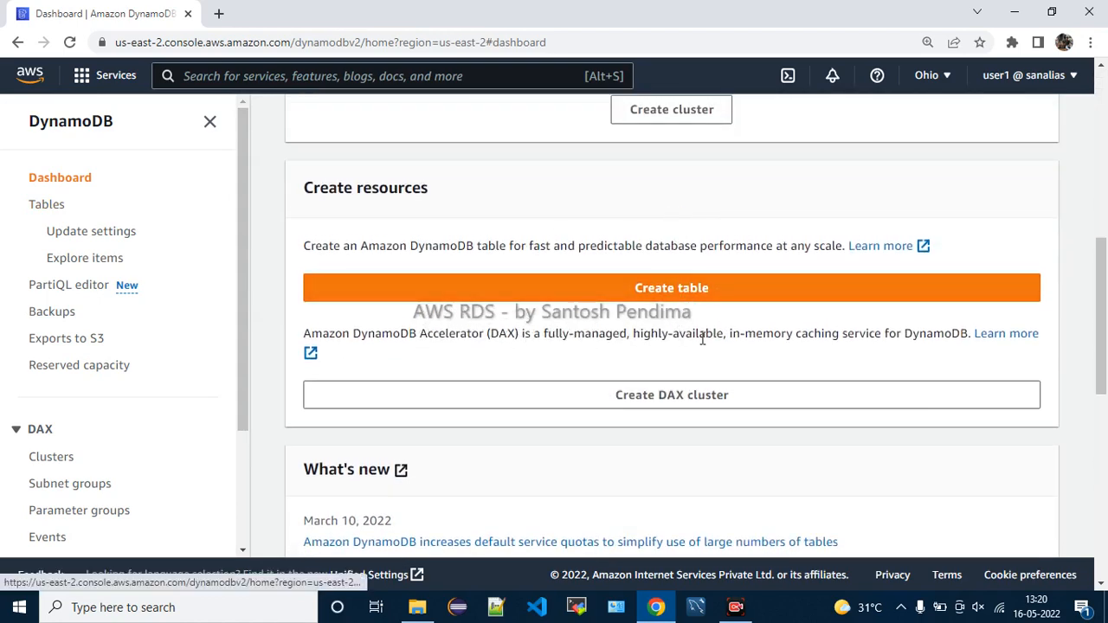
scroll(803, 370, "down", 2)
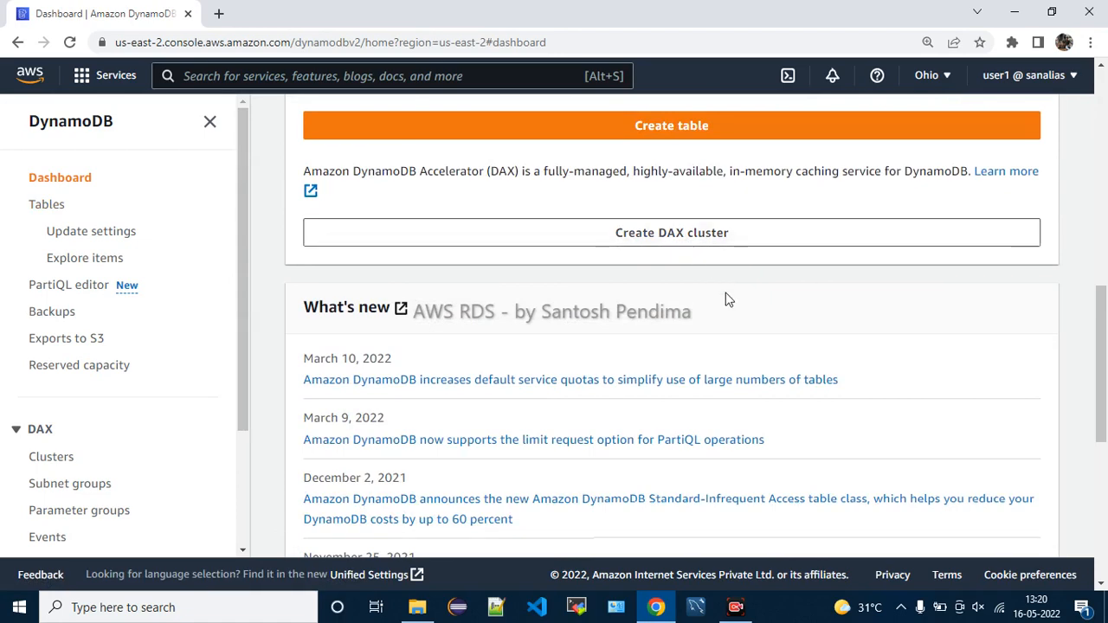
scroll(725, 300, "down", 5)
scroll(730, 304, "up", 4)
scroll(729, 307, "up", 8)
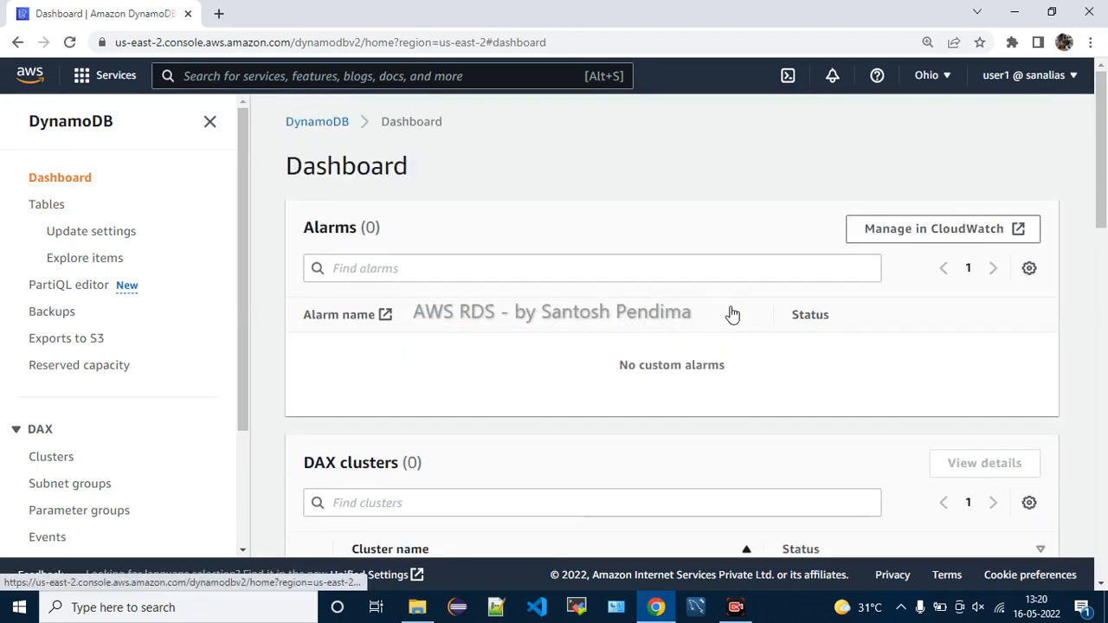
Open the Tables list, which shows that no tables are found
left_click(55, 210)
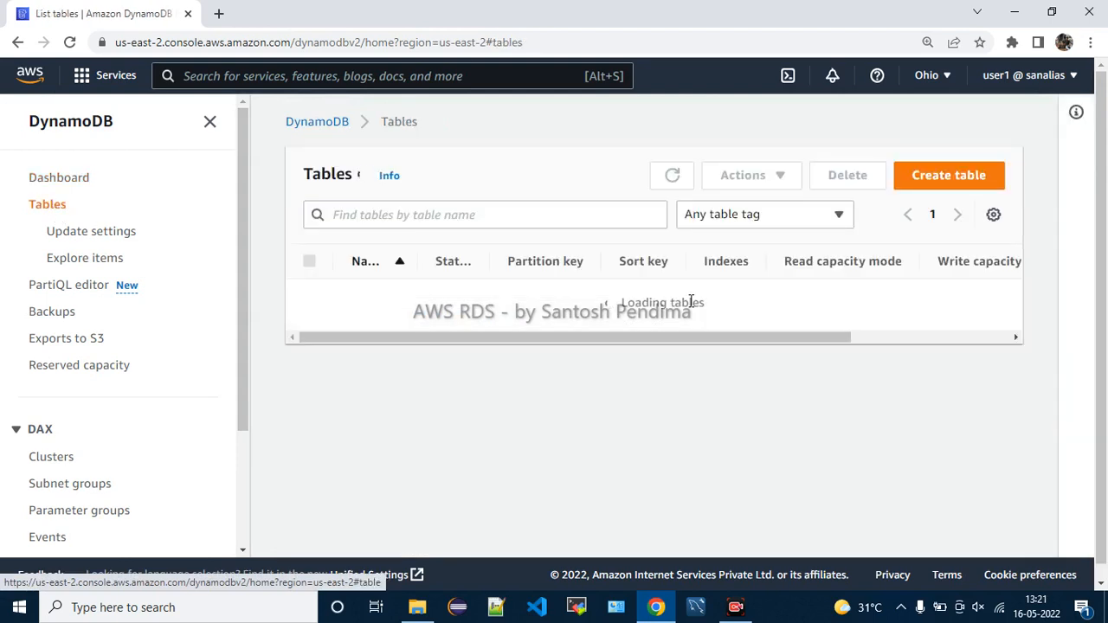
left_click_drag(609, 303, 735, 396)
left_click(825, 368)
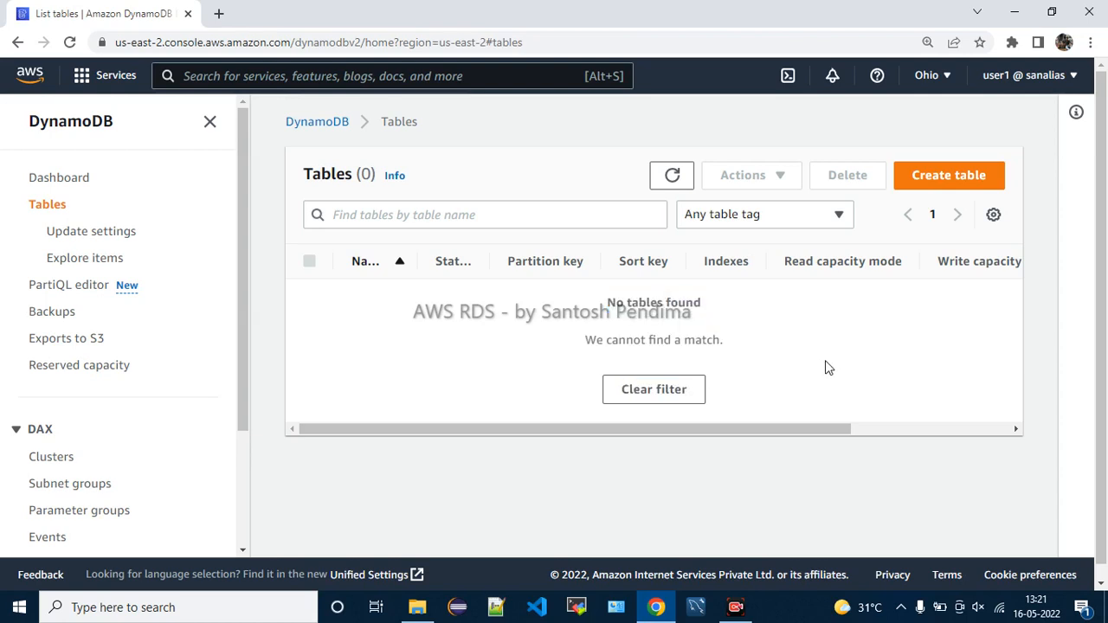
Browse the table tag filter options, leaving it on Any table tag
left_click(824, 218)
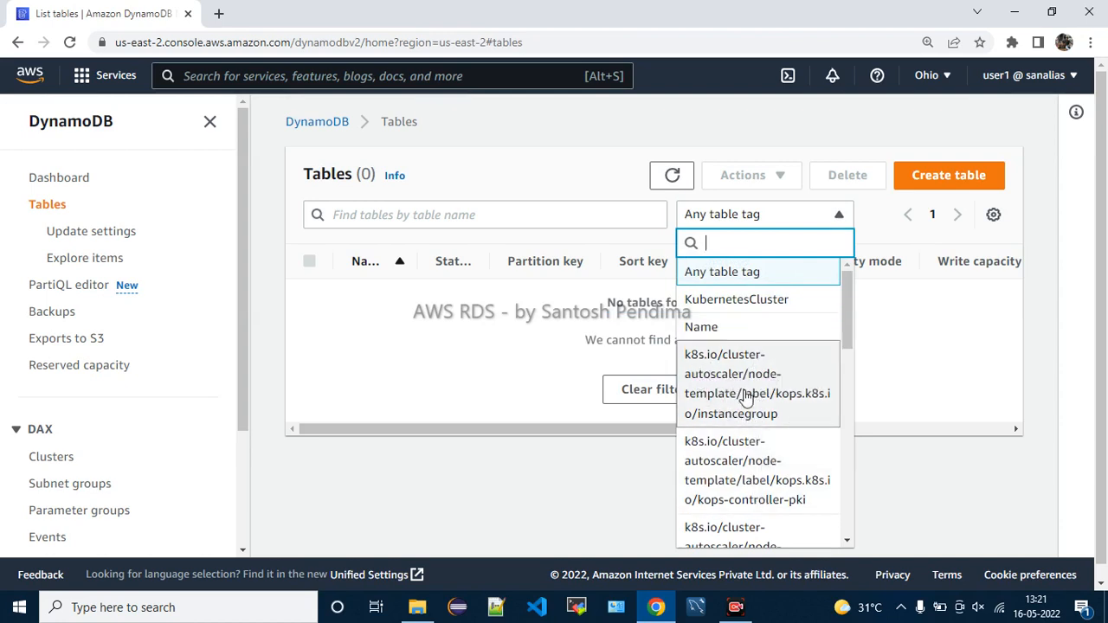
scroll(779, 474, "down", 1)
scroll(779, 474, "down", 2)
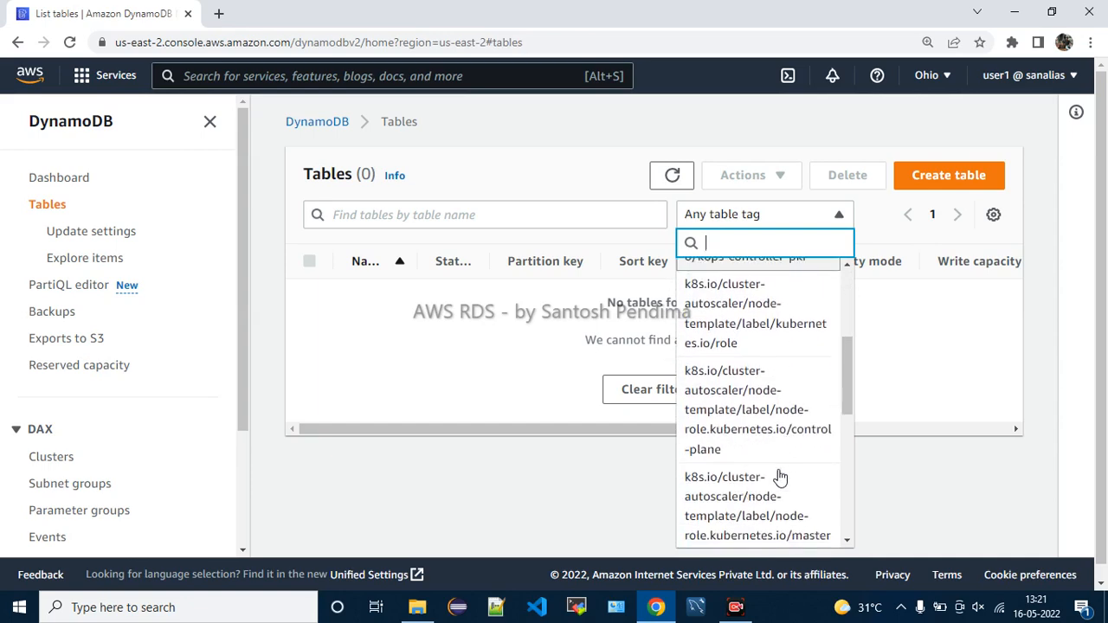
scroll(779, 474, "down", 5)
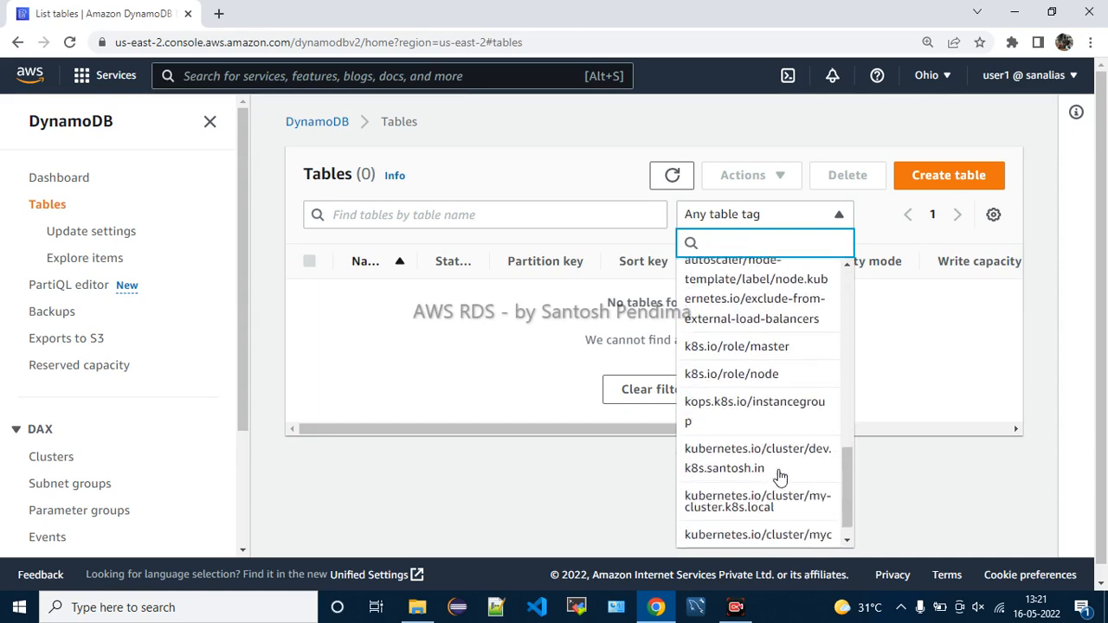
scroll(779, 474, "up", 10)
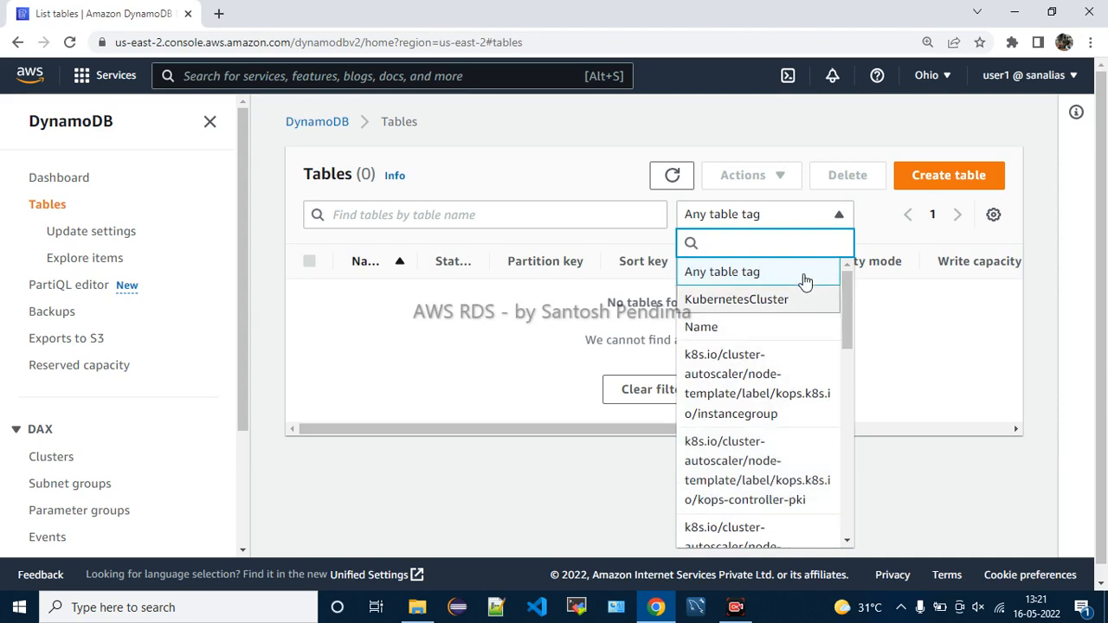
left_click(474, 343)
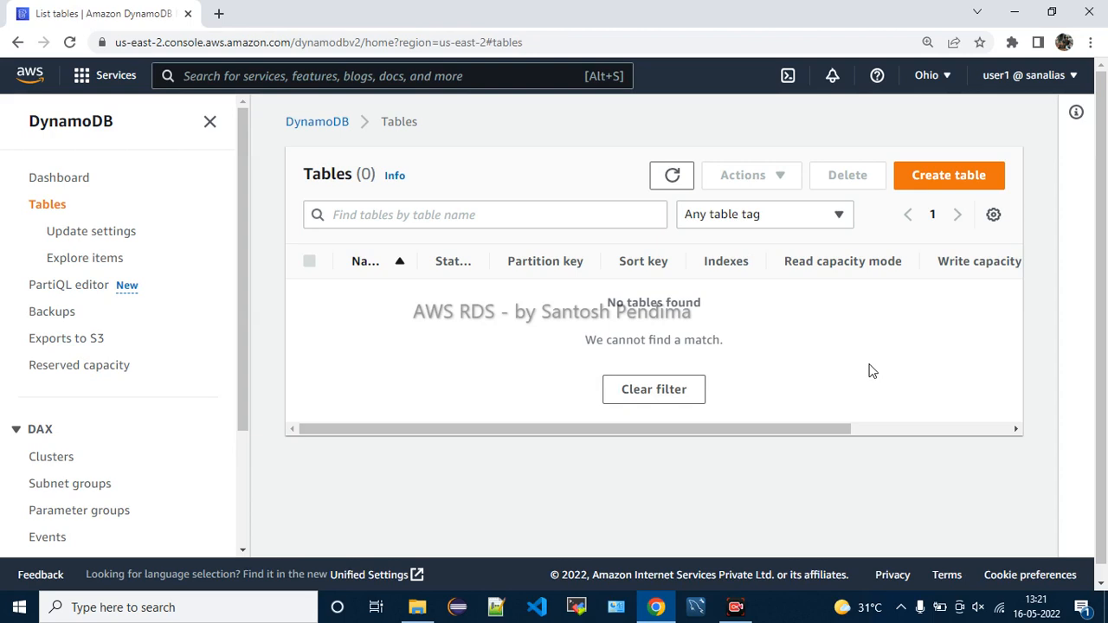
Start a new table, zoom the page in, and enter the table name 'Employee'
left_click(946, 182)
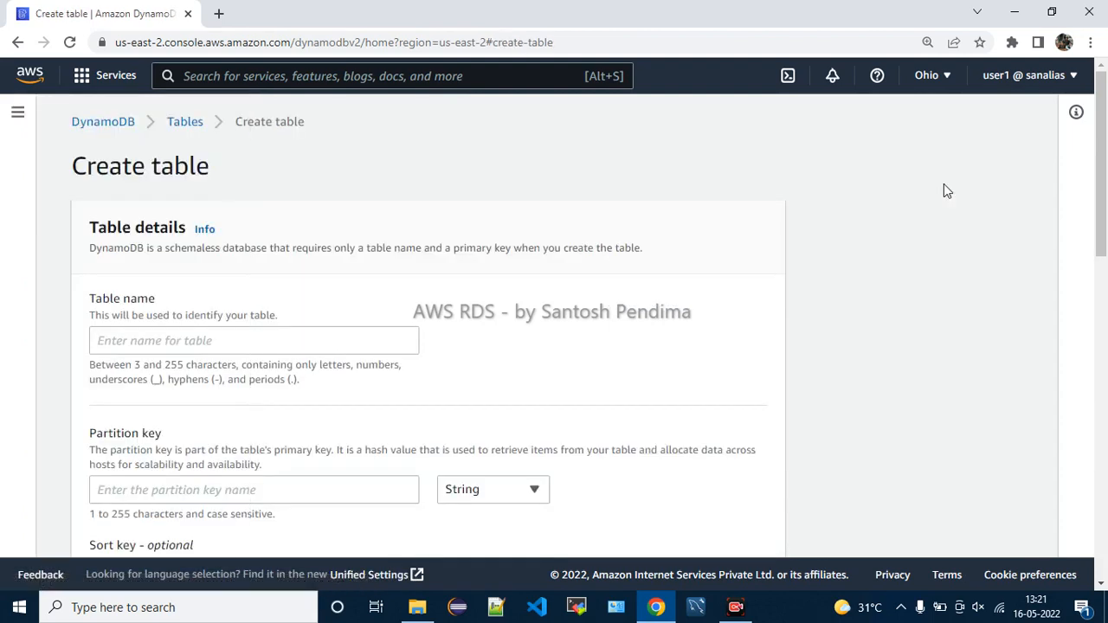
scroll(434, 282, "down", 1)
left_click(345, 265)
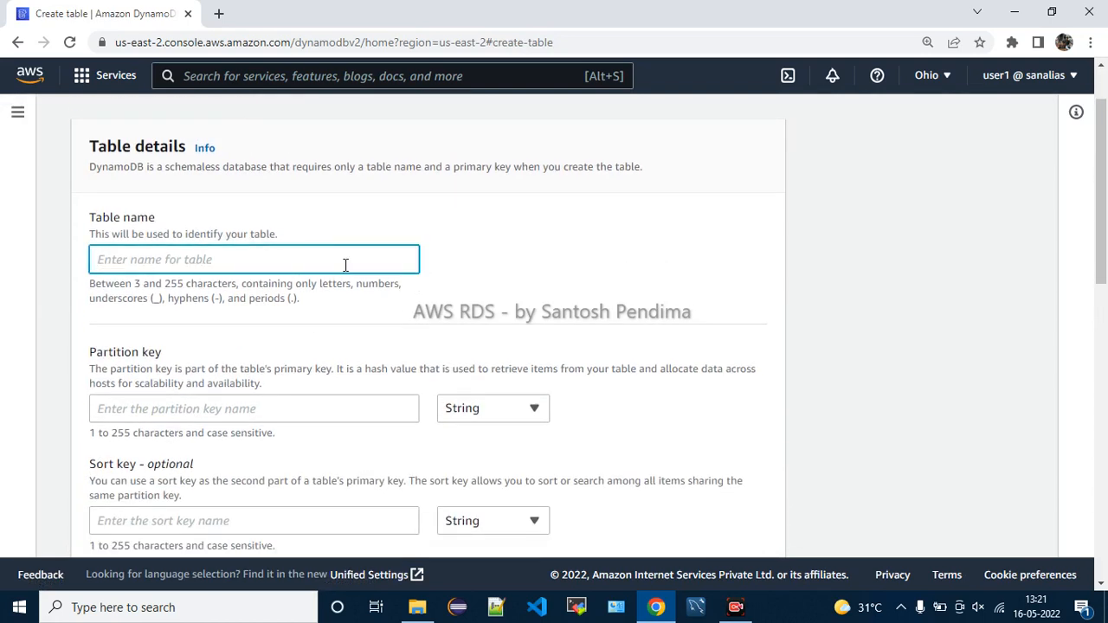
key("ctrl+plus")
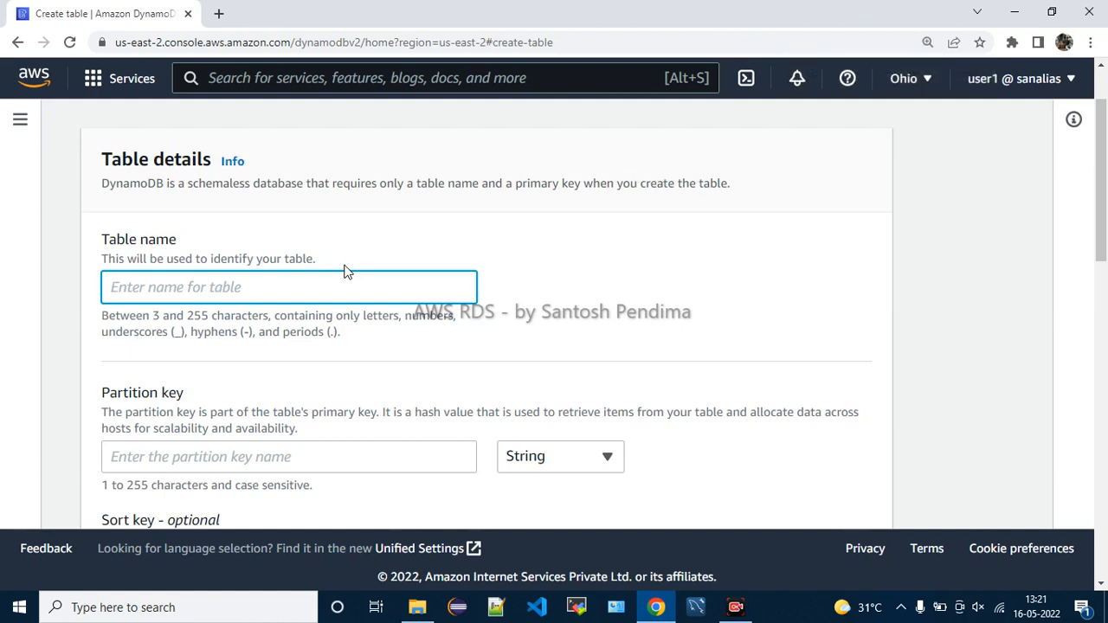
type("St")
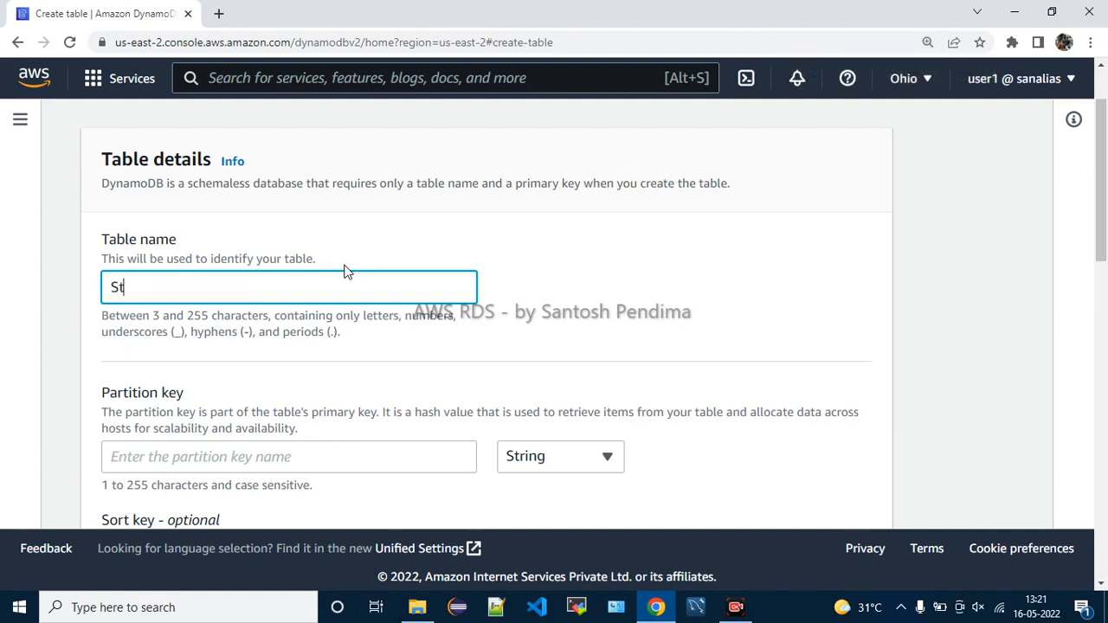
type("ud")
key("BackSpace")
key("BackSpace")
key("BackSpace")
key("BackSpace")
type("Employee")
scroll(355, 271, "down", 2)
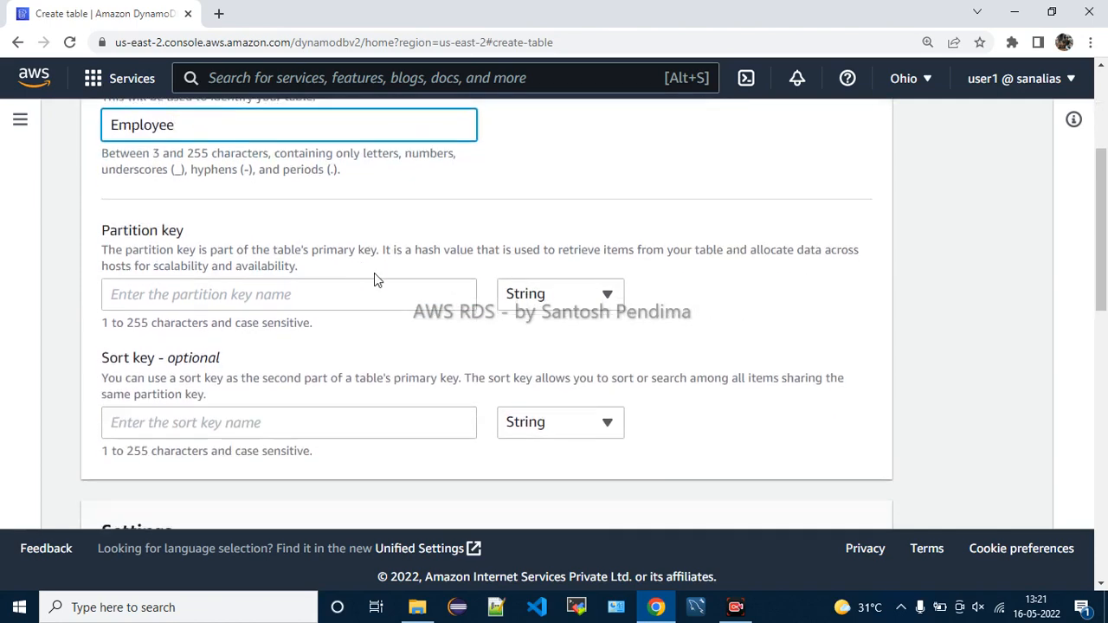
Review the table naming rules and the Partition key section before entering the key
left_click_drag(142, 153, 252, 151)
left_click_drag(359, 151, 404, 154)
left_click_drag(172, 169, 351, 180)
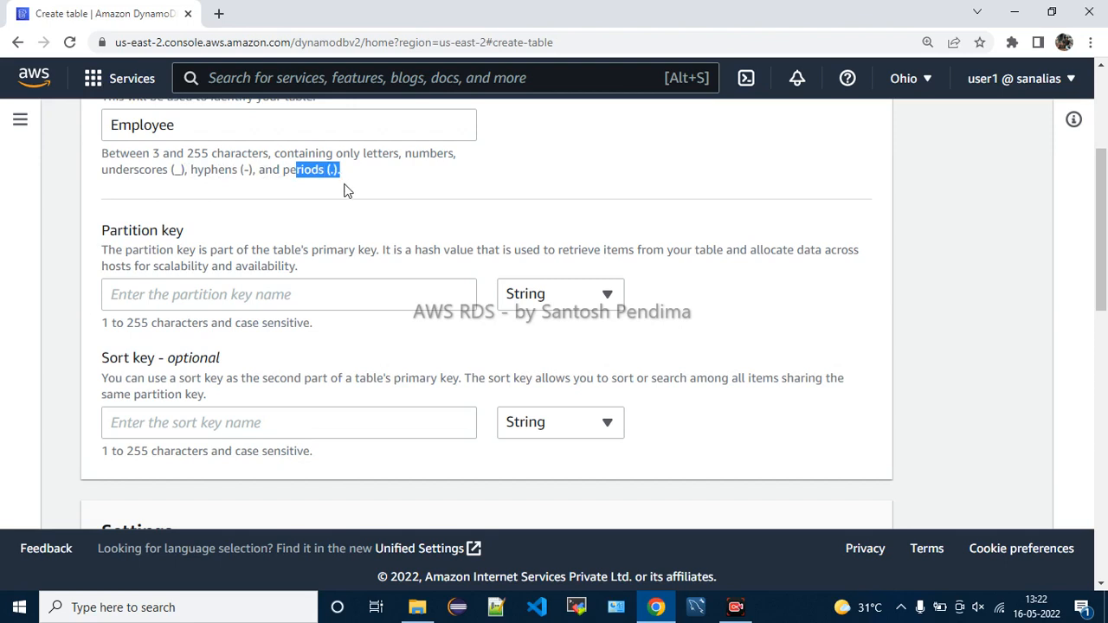
left_click(344, 189)
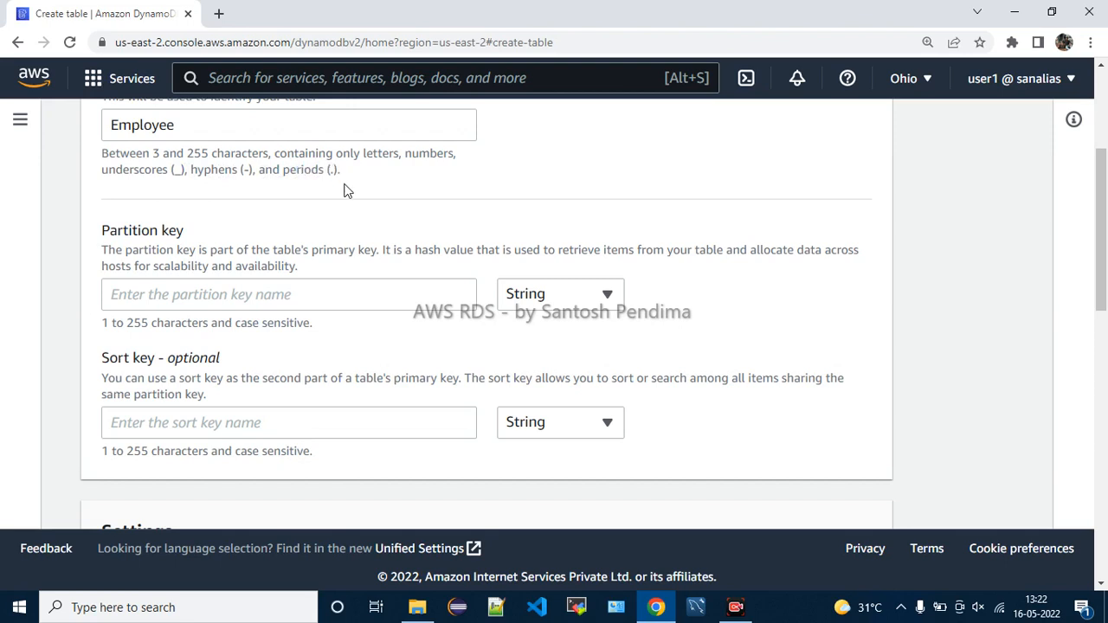
left_click_drag(118, 232, 391, 250)
left_click(302, 227)
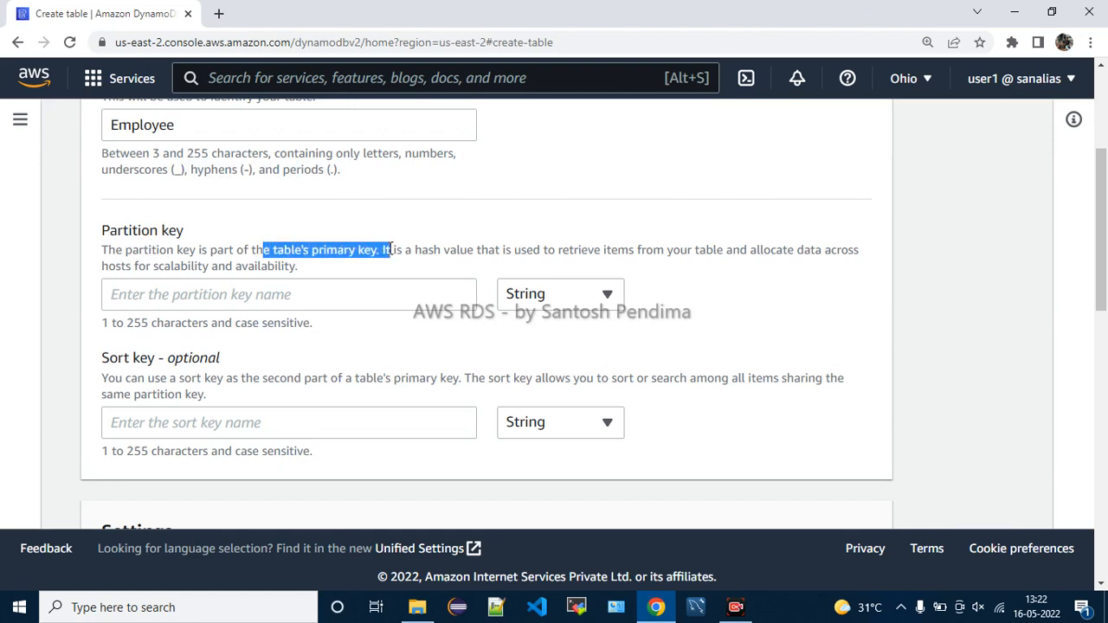
left_click(293, 292)
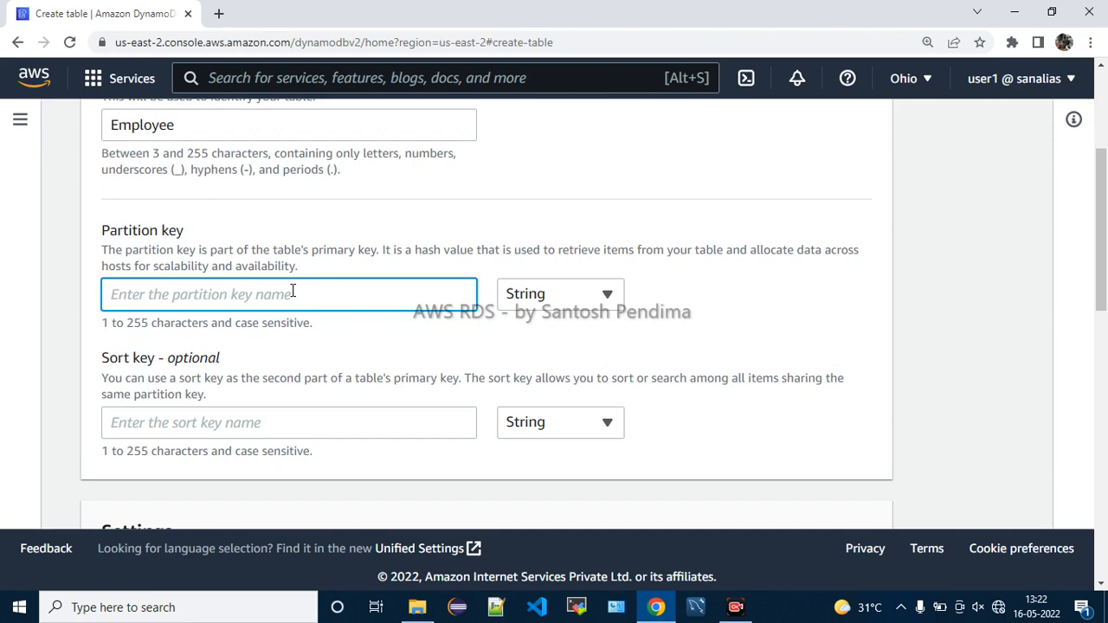
Name the partition key 'eid' and set its type to Number
type("eid")
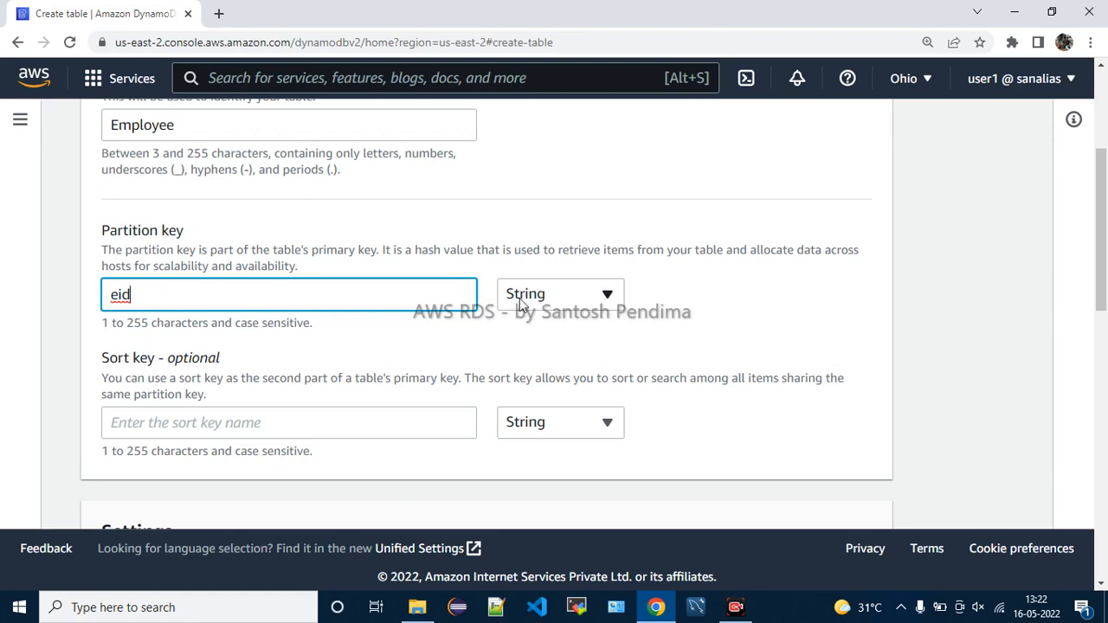
left_click(607, 298)
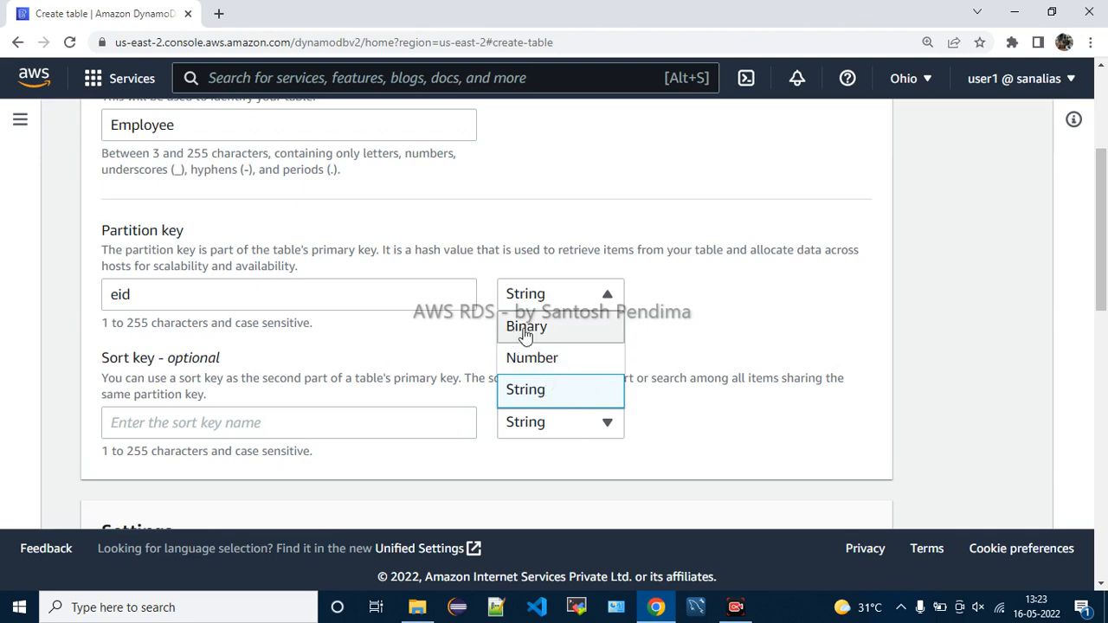
left_click(554, 362)
Review the Sort key explanation about sorting and searching items
scroll(386, 338, "down", 1)
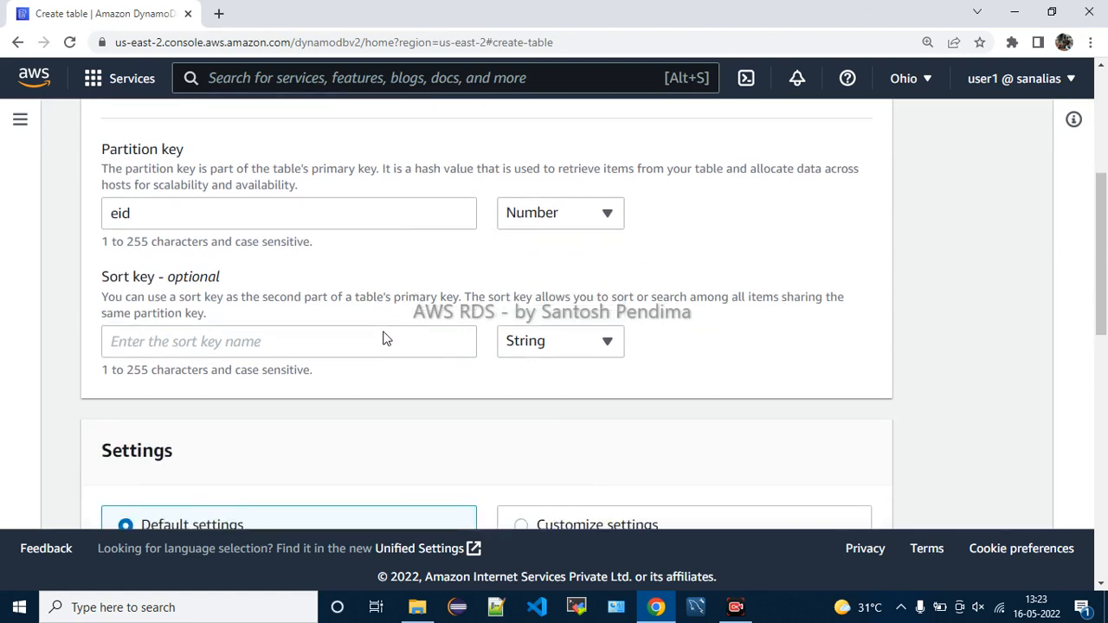
left_click_drag(186, 278, 212, 279)
left_click(289, 262)
left_click_drag(141, 299, 210, 298)
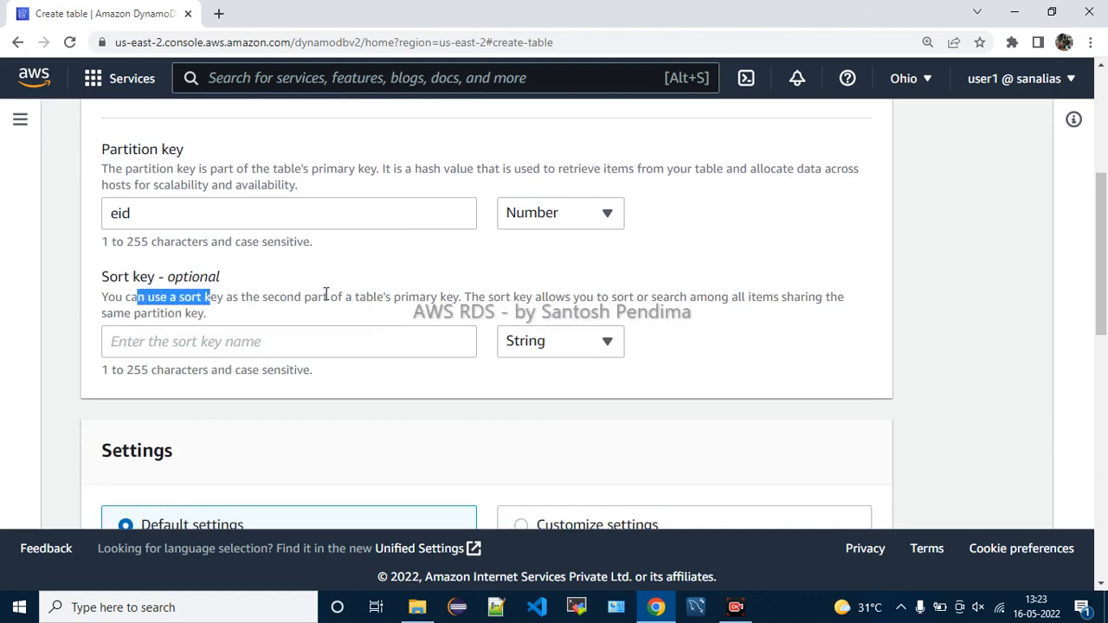
left_click_drag(294, 298, 458, 299)
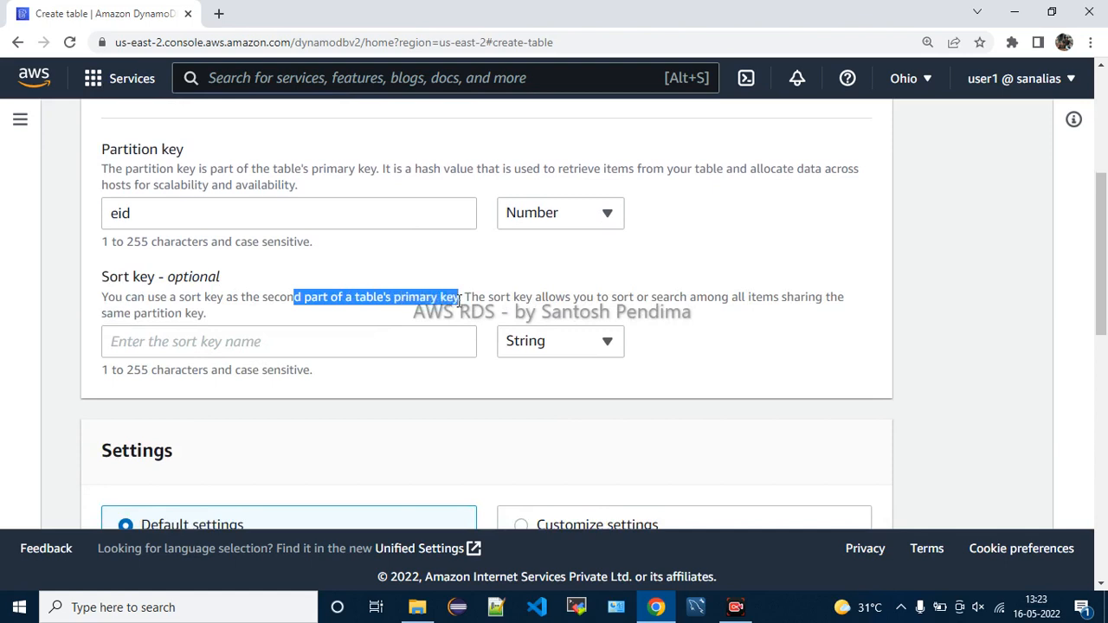
left_click_drag(541, 298, 778, 293)
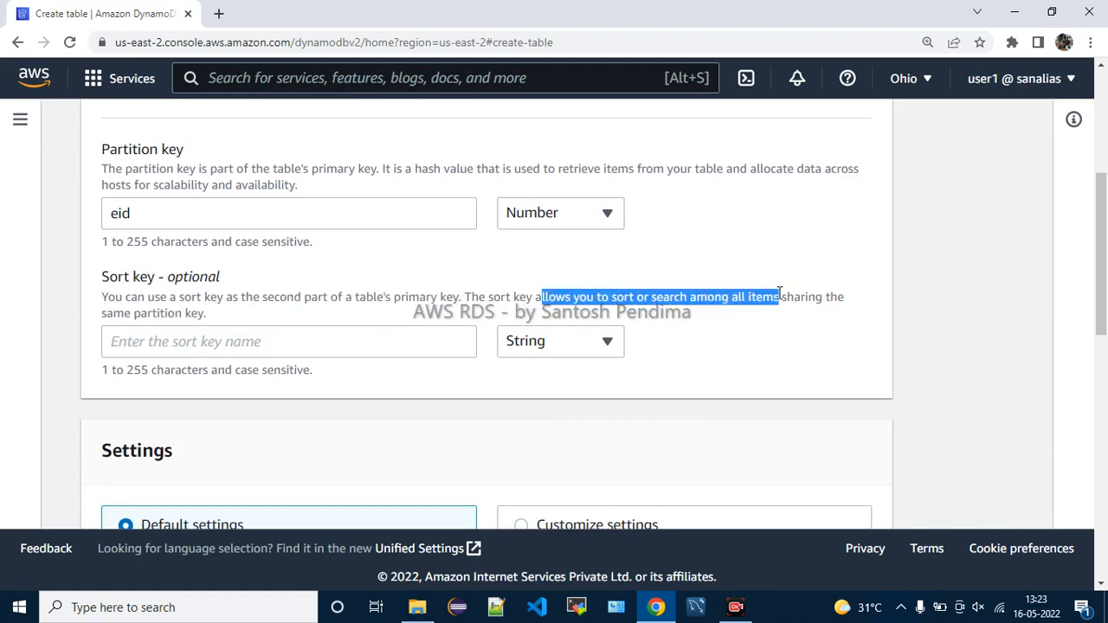
left_click_drag(128, 314, 249, 320)
left_click(252, 317)
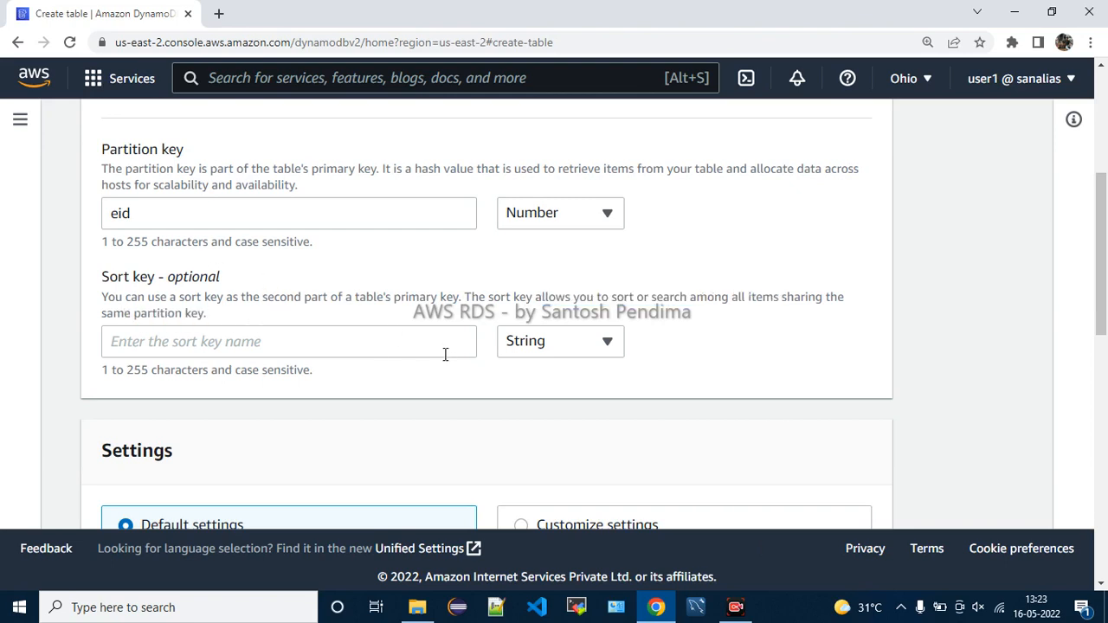
Enter 'ename' as the String sort key
left_click(176, 336)
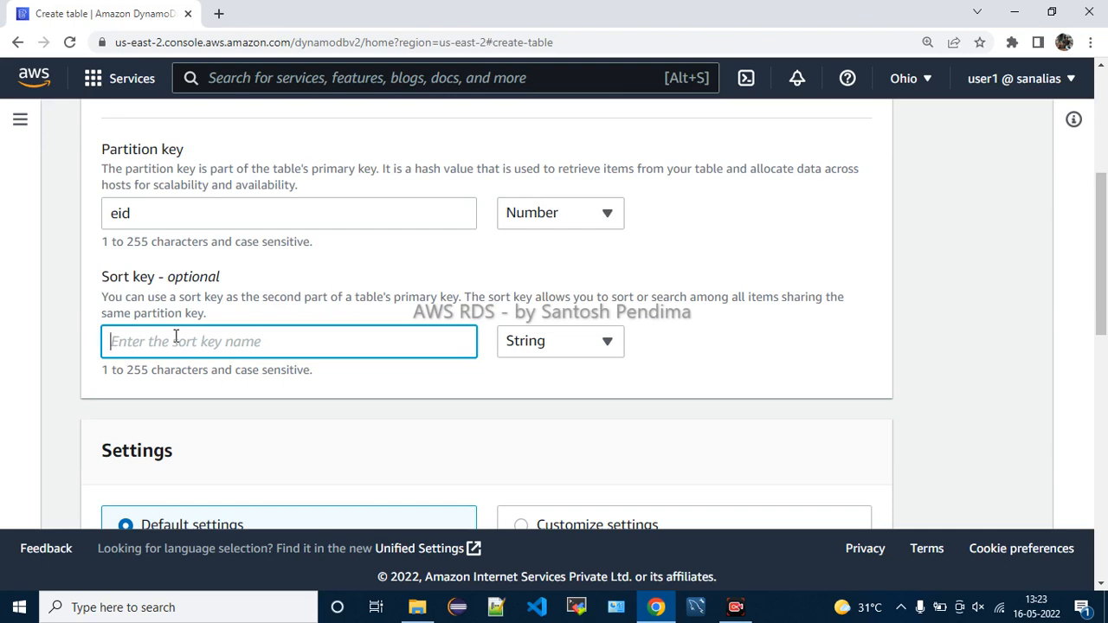
type("ename")
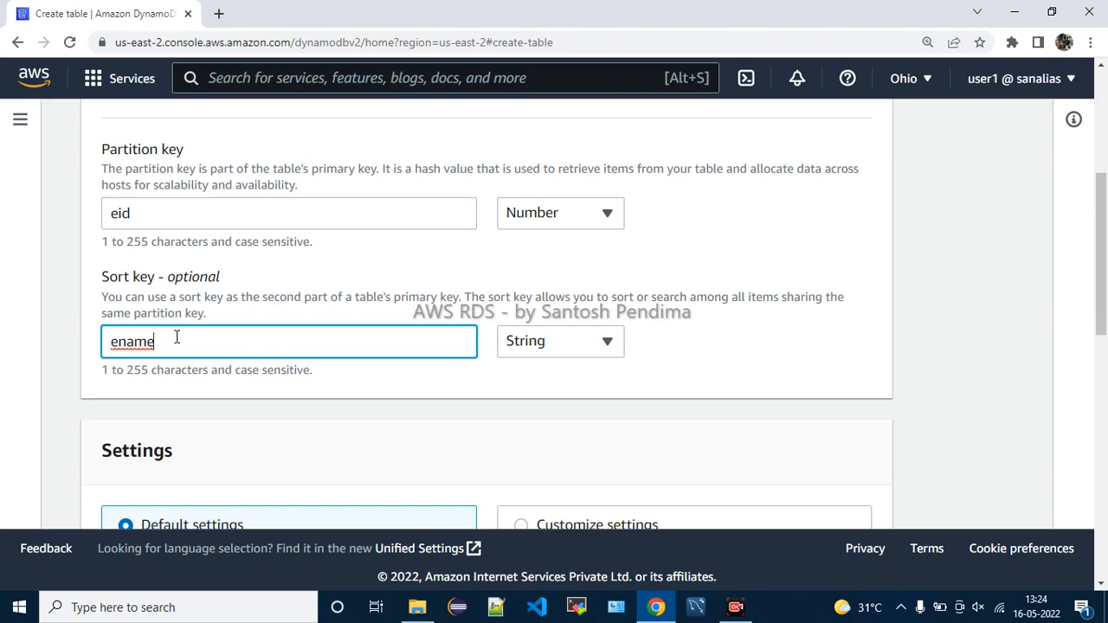
scroll(725, 349, "down", 3)
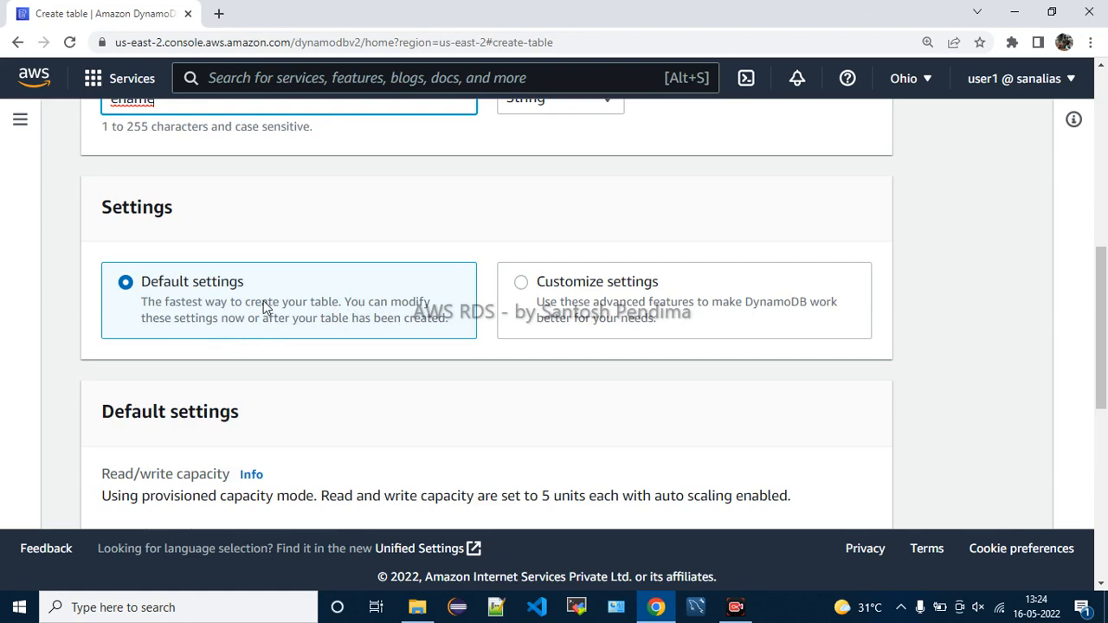
Look at Customize settings, then return the table to Default settings
left_click(581, 295)
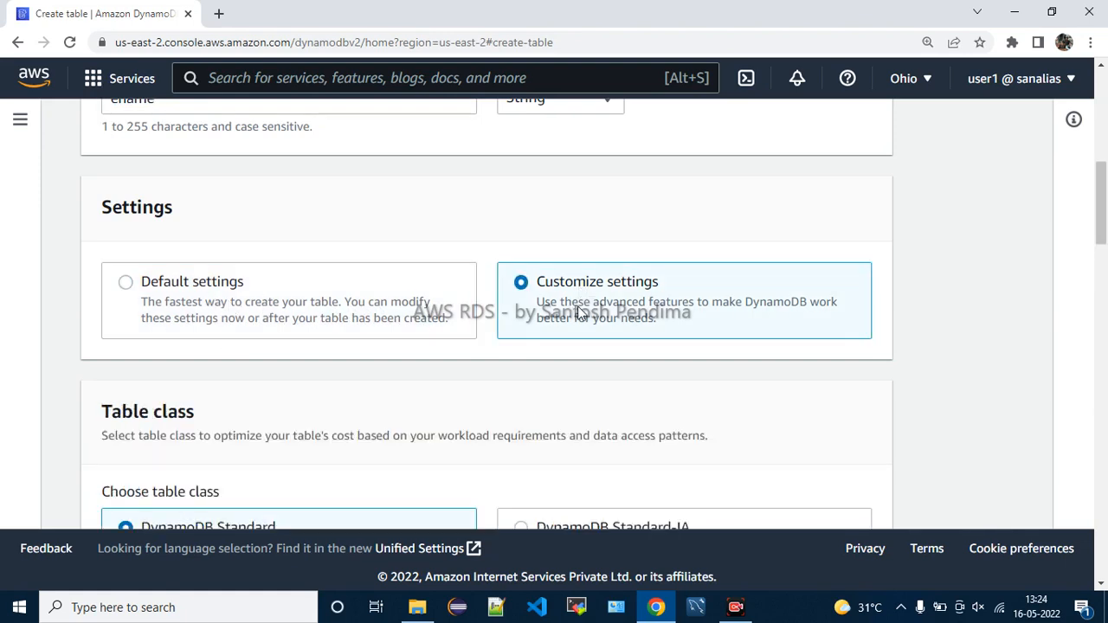
scroll(490, 350, "down", 2)
scroll(489, 349, "up", 2)
left_click(183, 293)
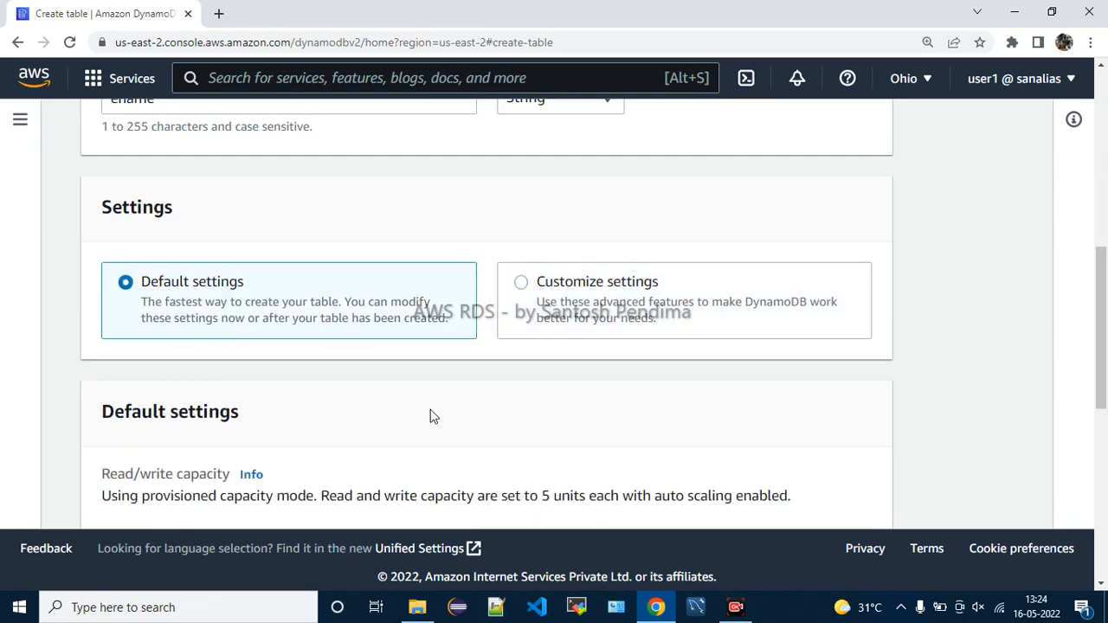
scroll(386, 382, "down", 4)
scroll(370, 348, "up", 1)
scroll(370, 348, "up", 1)
left_click_drag(141, 249, 306, 267)
left_click(306, 267)
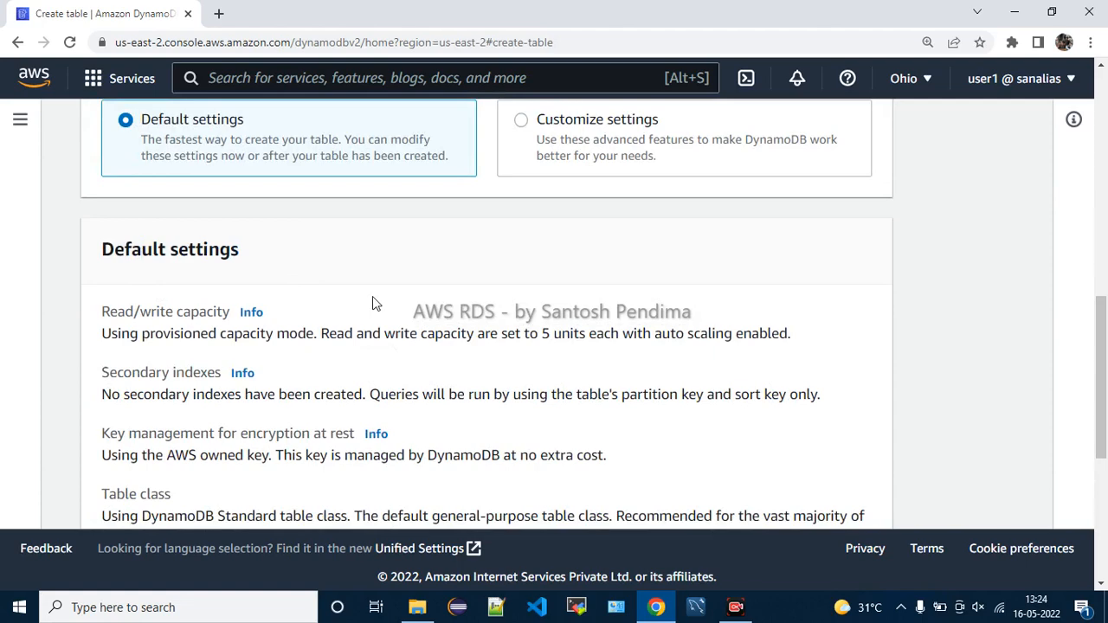
scroll(374, 303, "down", 1)
left_click_drag(178, 230, 318, 238)
left_click(339, 222)
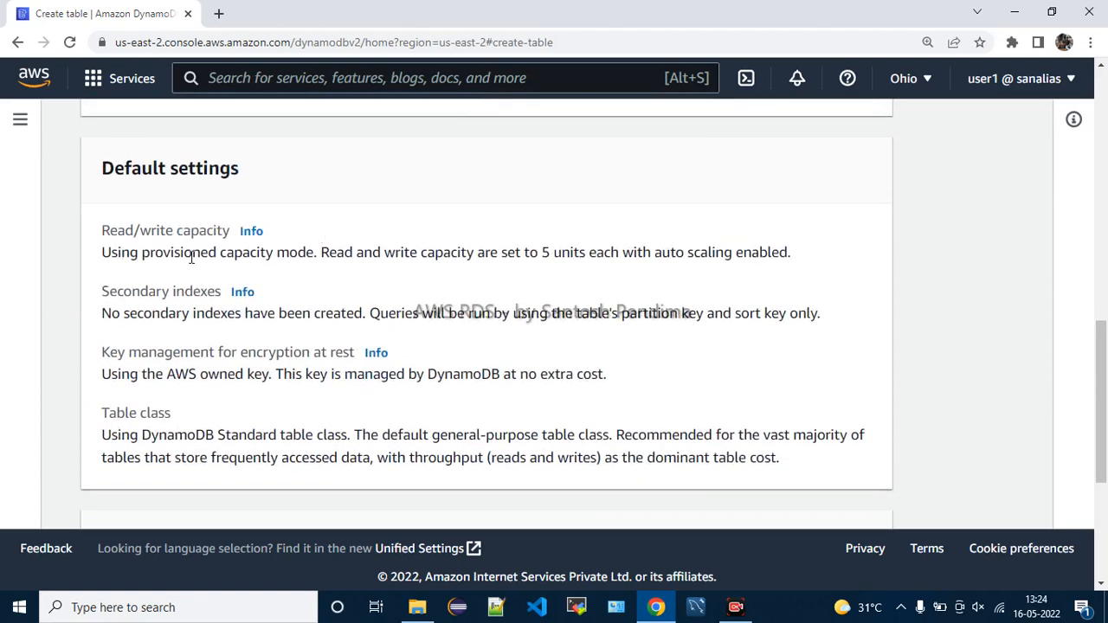
left_click_drag(200, 257, 300, 252)
left_click(307, 251)
right_click(305, 250)
left_click(264, 284)
left_click_drag(456, 252, 809, 265)
left_click(629, 287)
left_click_drag(531, 253, 592, 246)
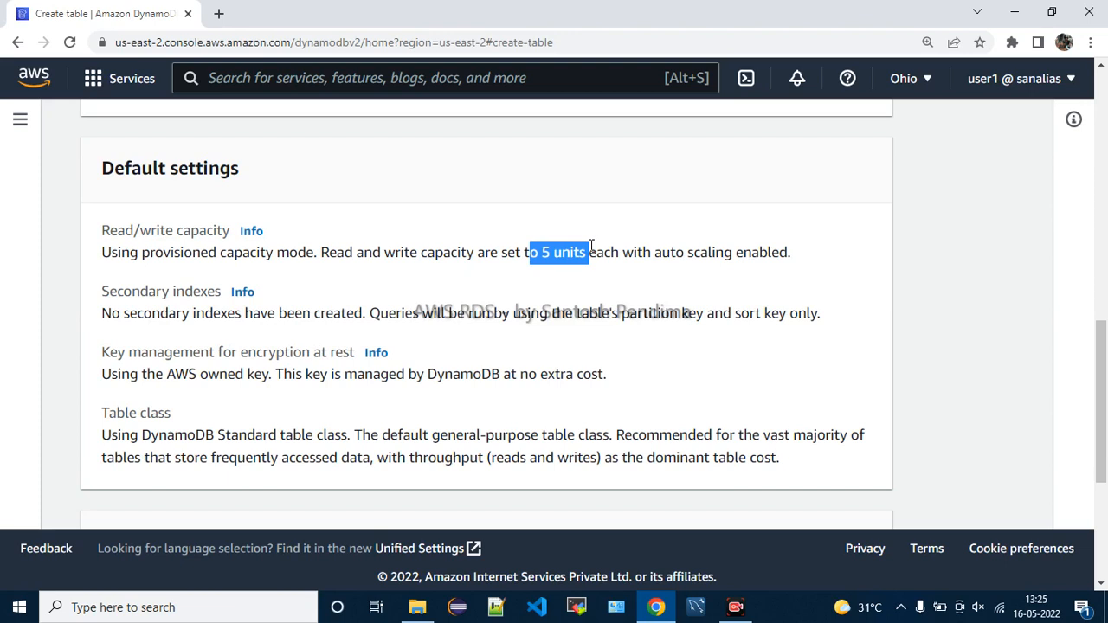
left_click_drag(132, 292, 716, 315)
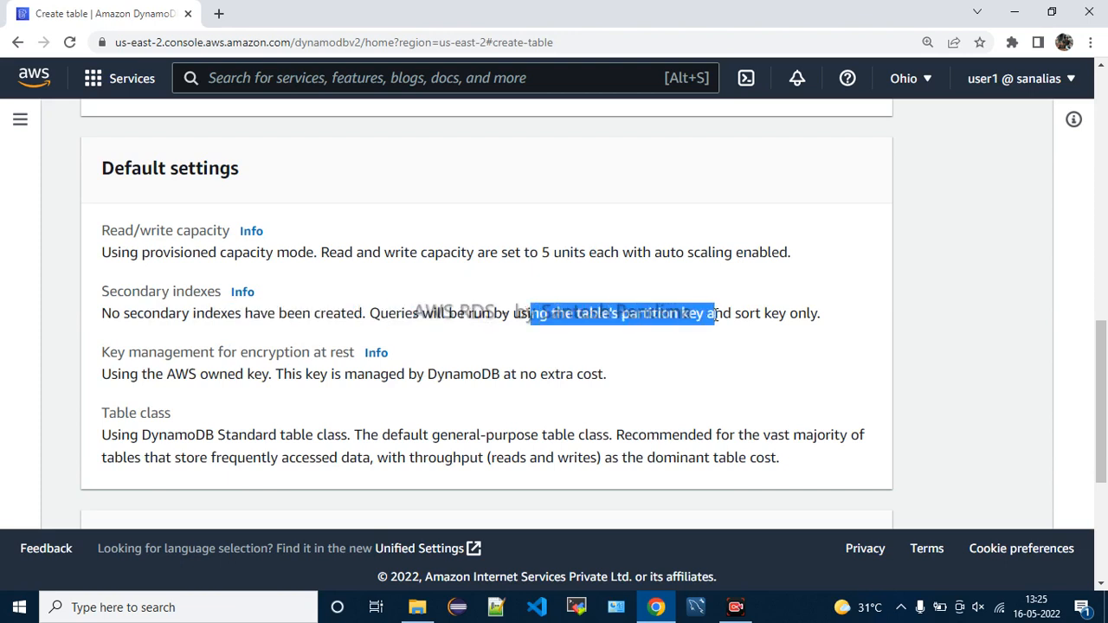
double_click(658, 313)
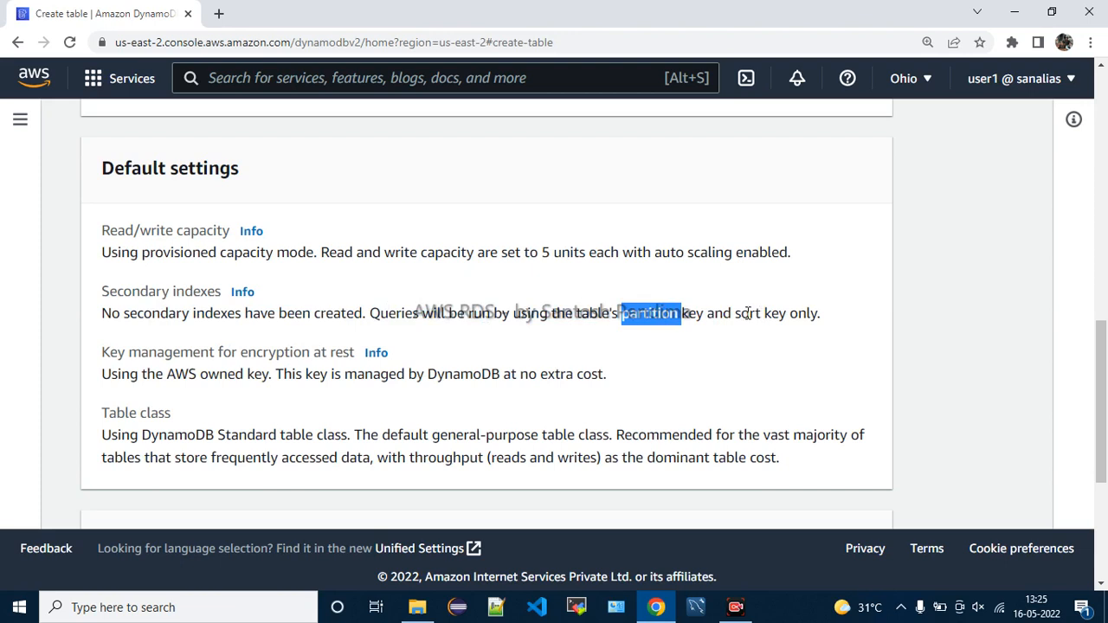
left_click_drag(742, 313, 828, 316)
left_click(827, 315)
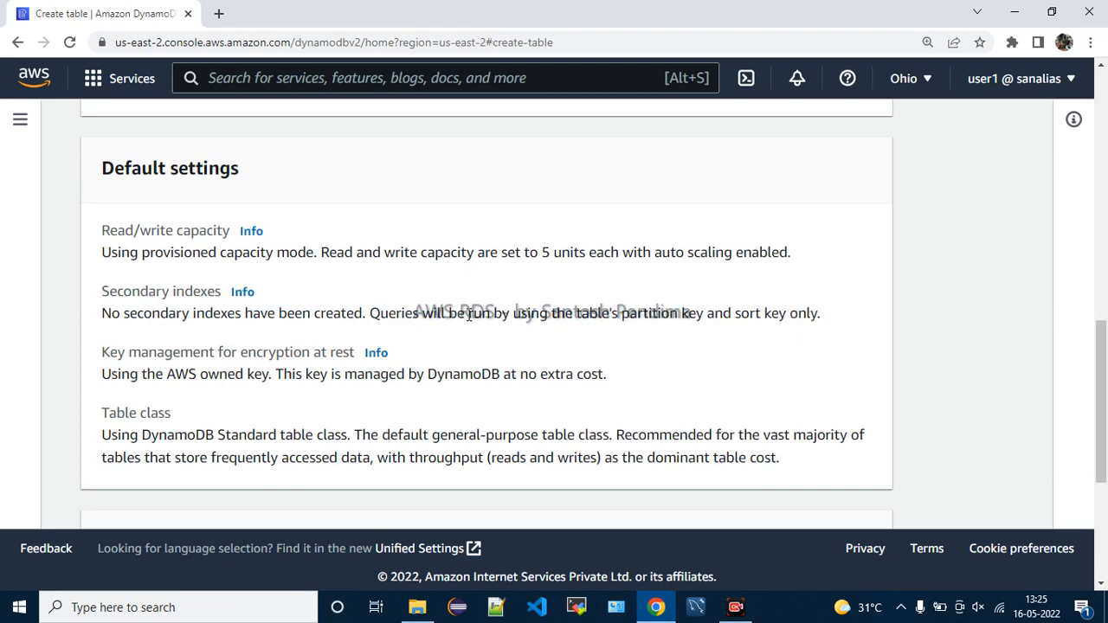
double_click(212, 312)
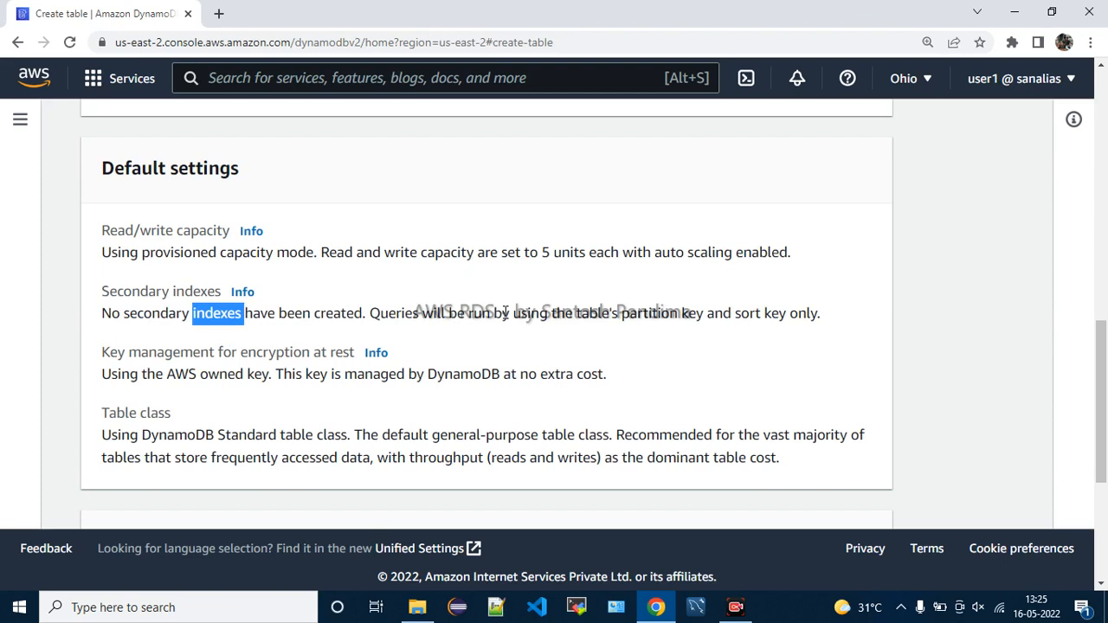
left_click_drag(137, 313, 363, 315)
left_click(430, 334)
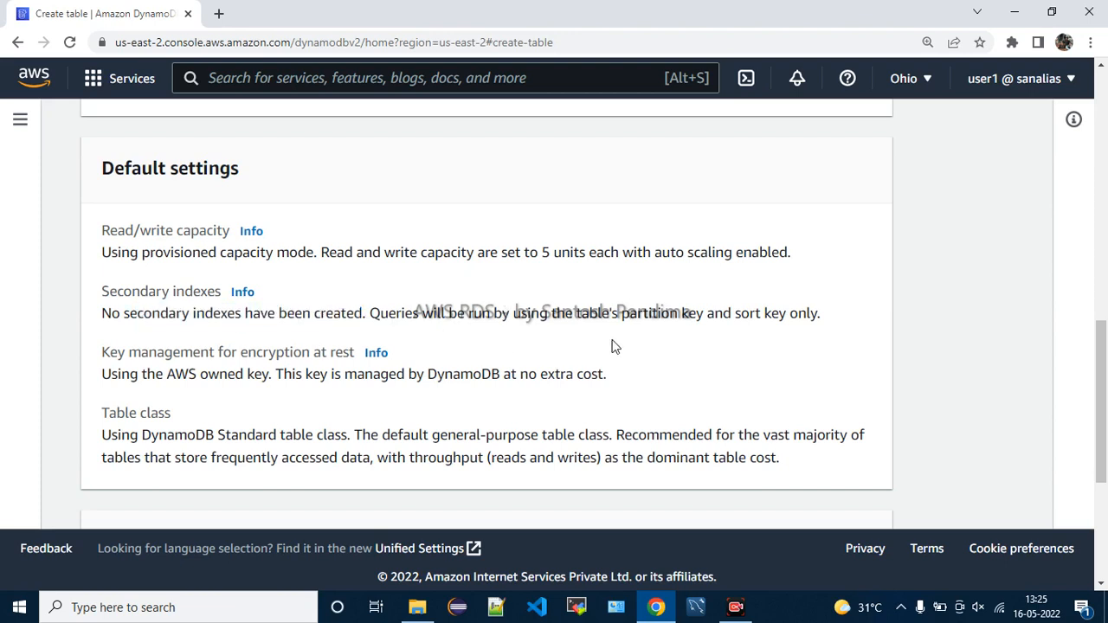
double_click(645, 314)
double_click(738, 315)
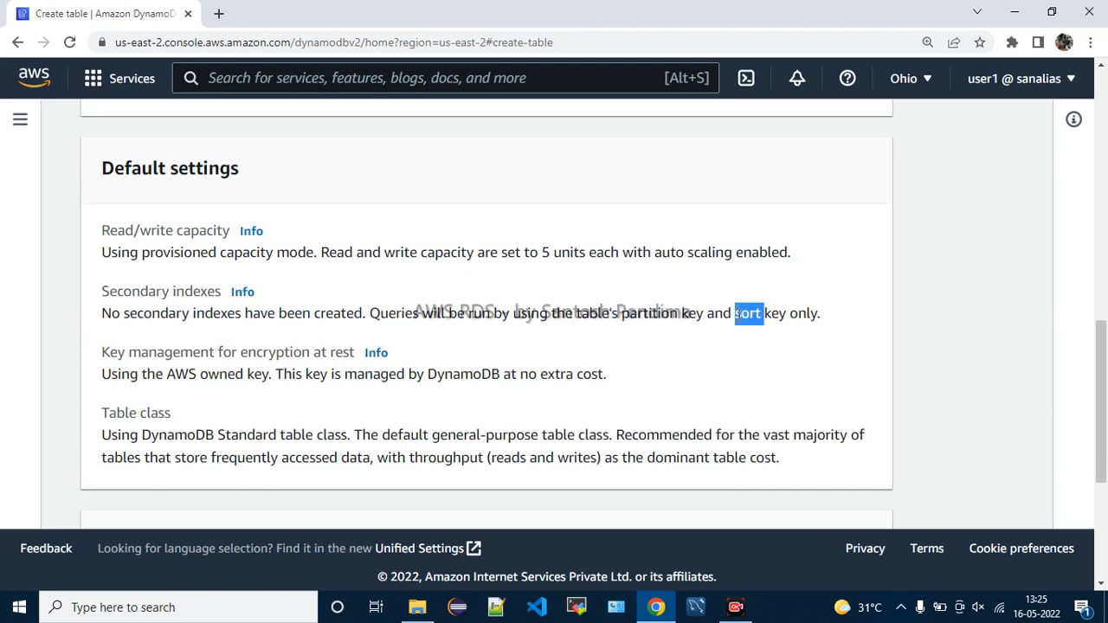
left_click(689, 337)
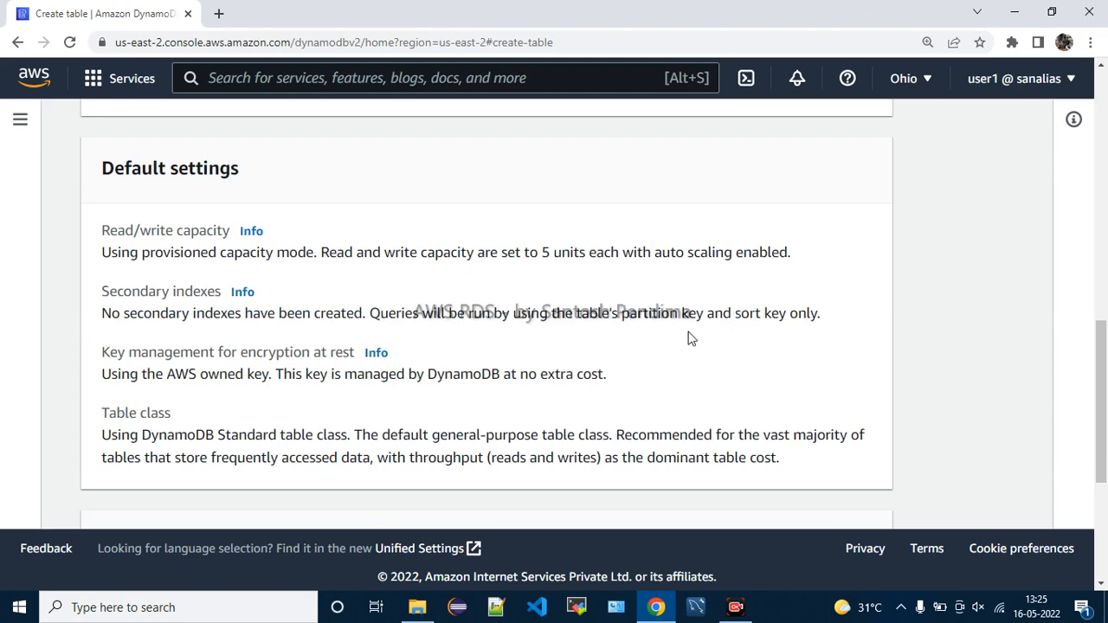
left_click_drag(616, 313, 791, 326)
left_click(783, 345)
left_click_drag(180, 314, 368, 313)
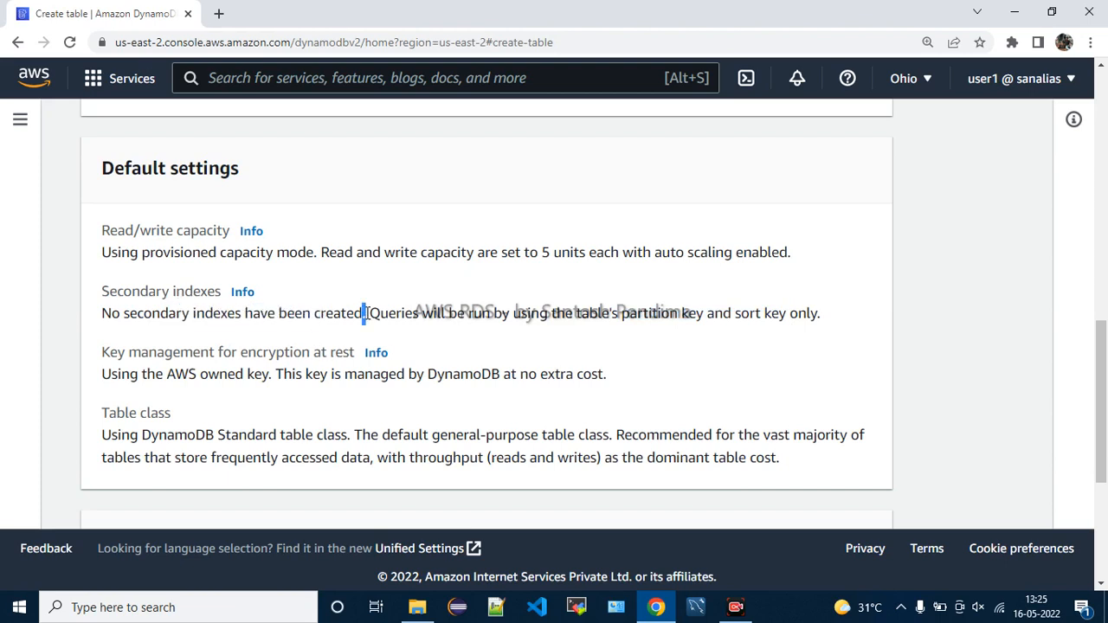
double_click(156, 170)
left_click(678, 345)
left_click_drag(124, 378, 623, 381)
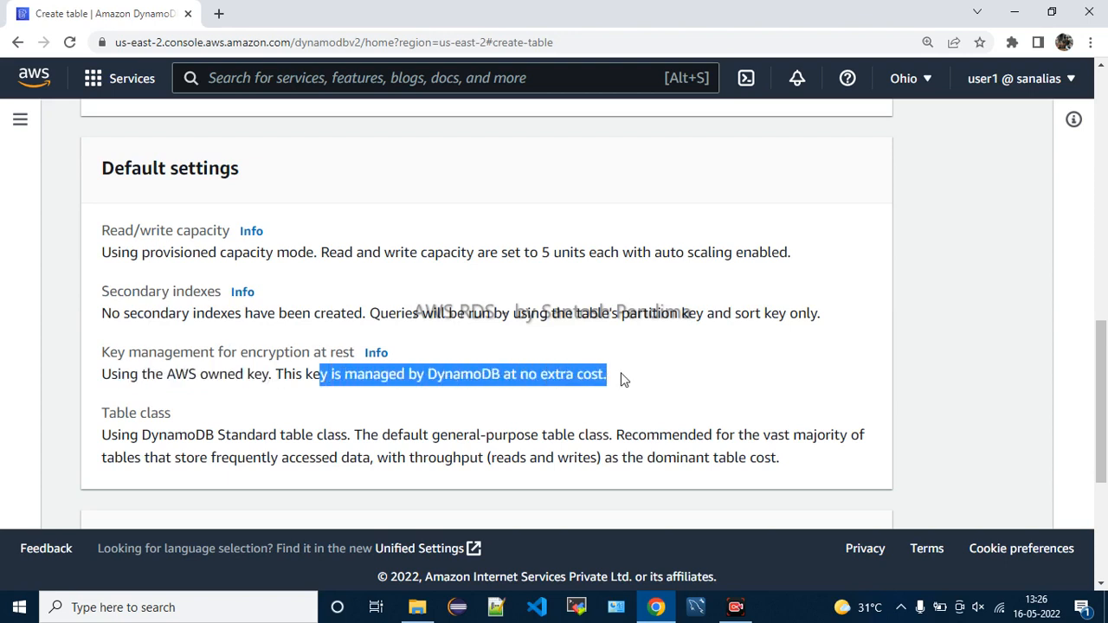
left_click(623, 380)
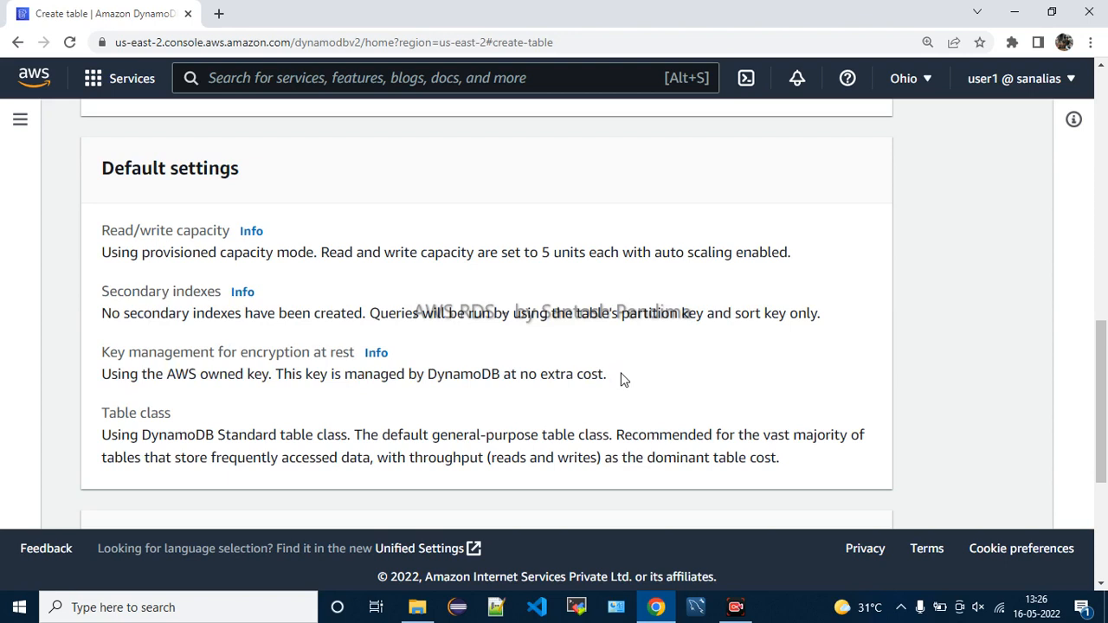
left_click_drag(164, 375, 269, 378)
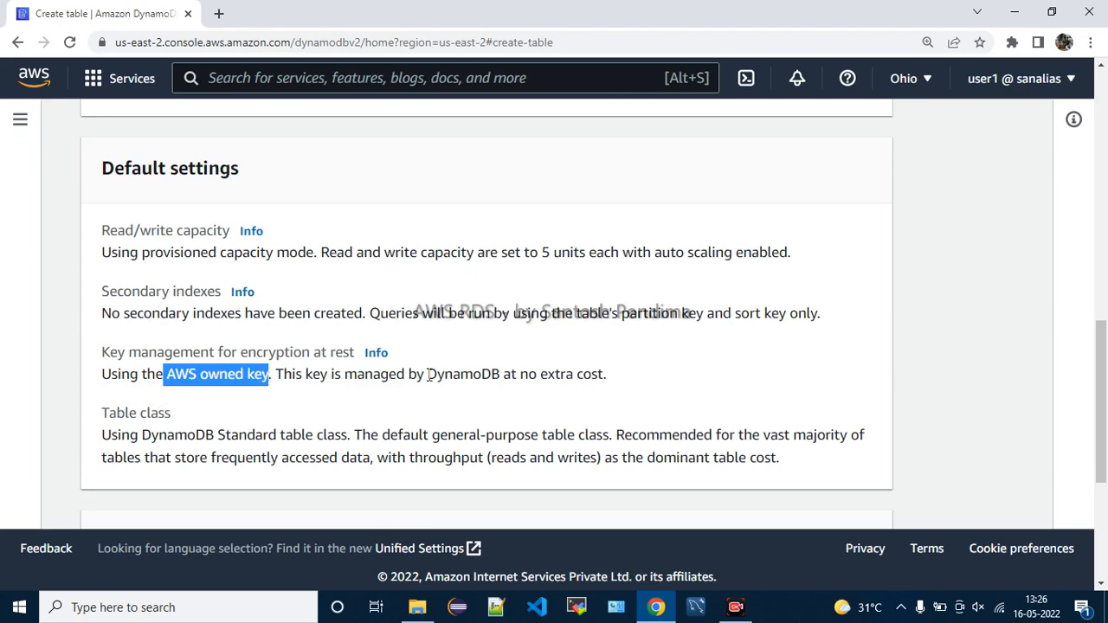
left_click_drag(428, 375, 690, 384)
left_click(704, 386)
scroll(705, 386, "down", 1)
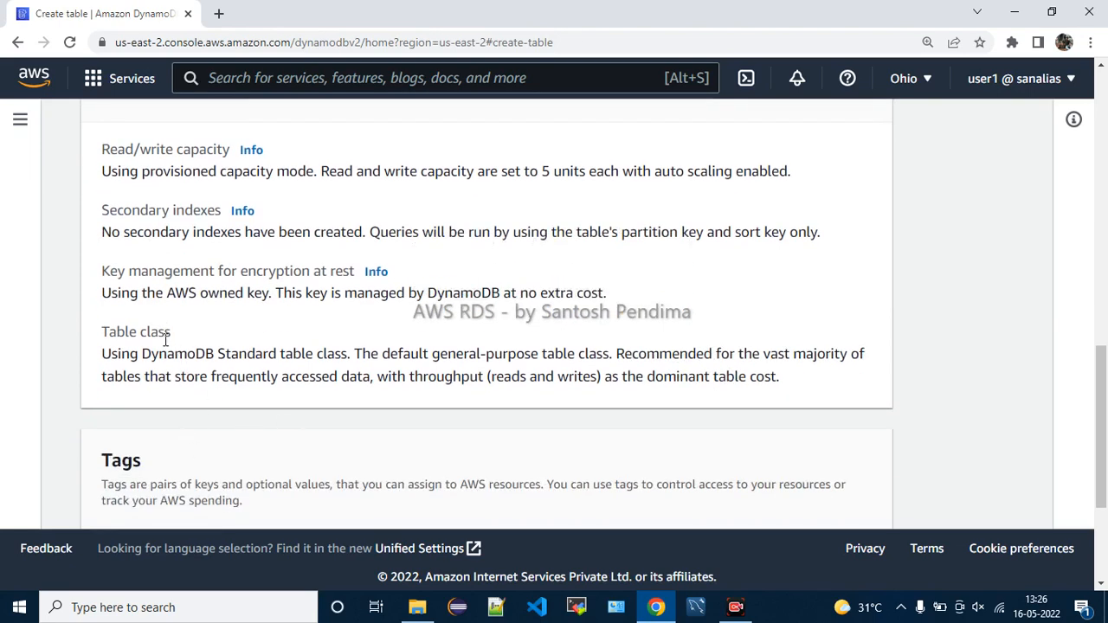
left_click_drag(238, 354, 321, 354)
left_click_drag(476, 354, 603, 351)
left_click_drag(672, 354, 857, 358)
left_click_drag(146, 377, 216, 379)
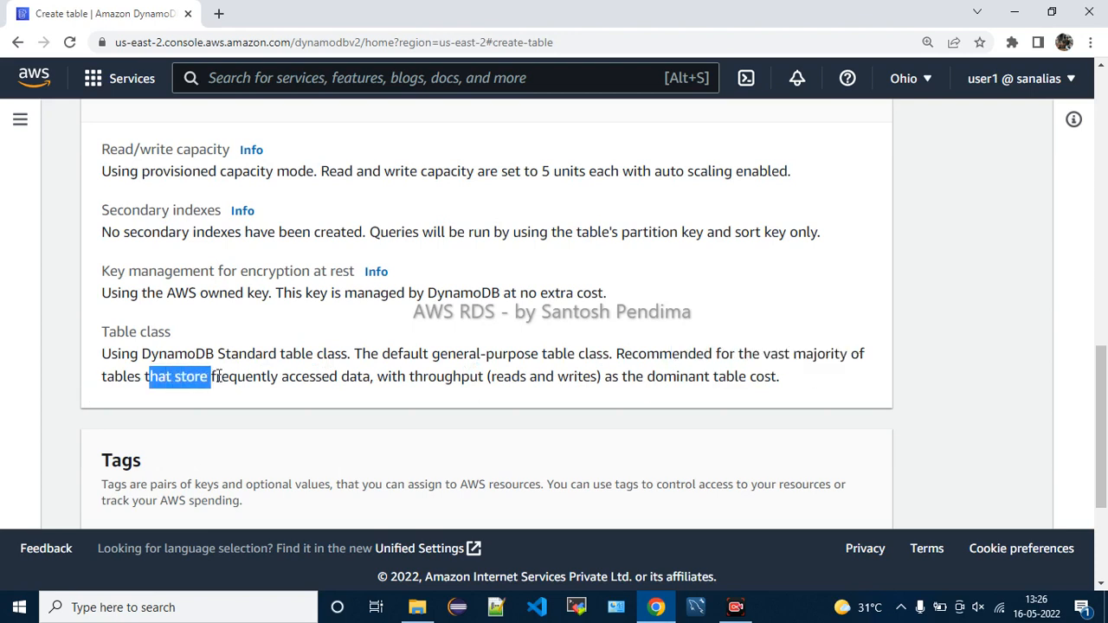
left_click_drag(301, 381, 355, 386)
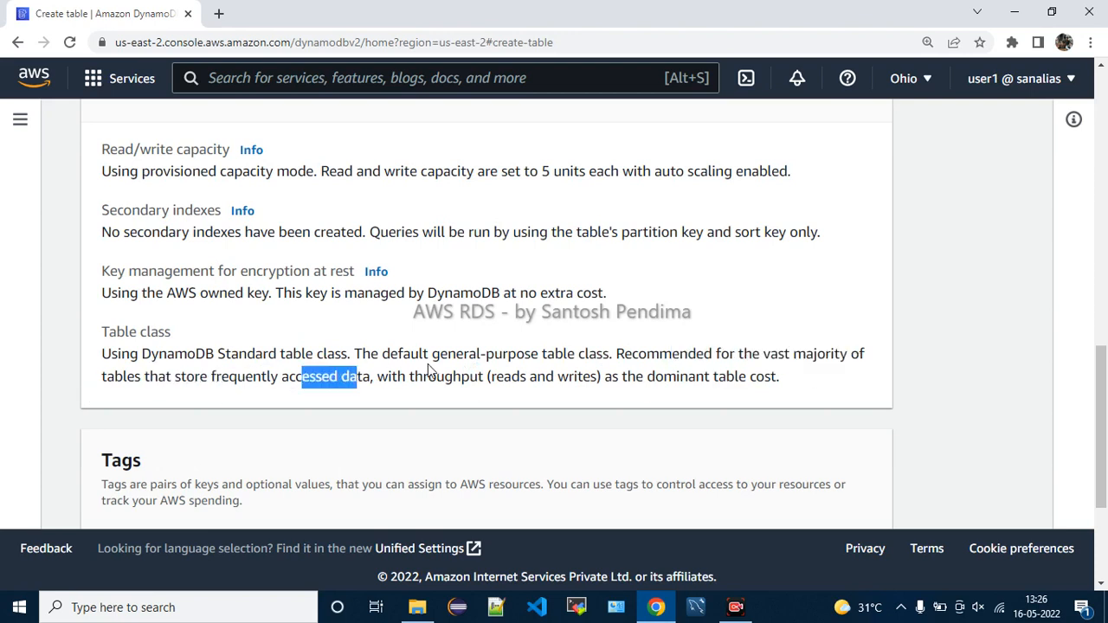
left_click_drag(428, 381, 788, 378)
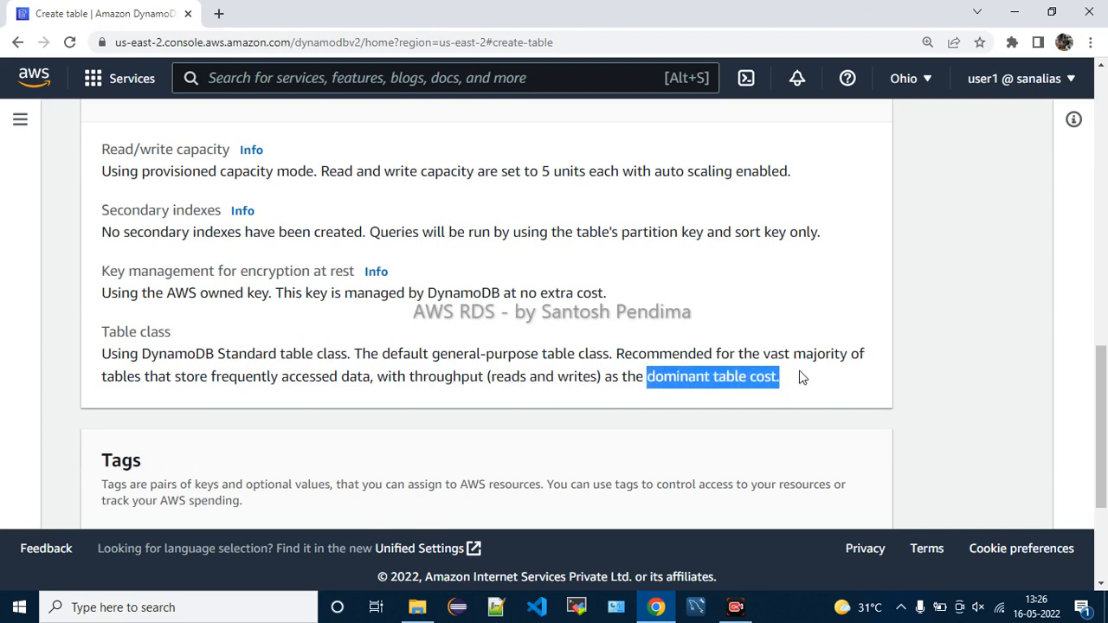
left_click(799, 377)
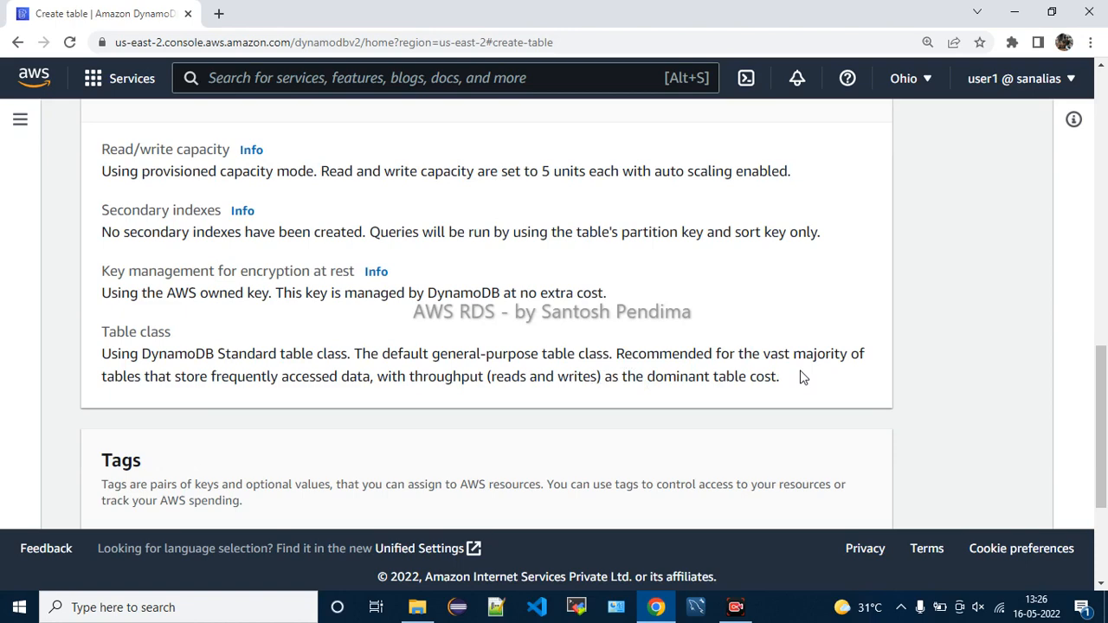
scroll(800, 376, "up", 1)
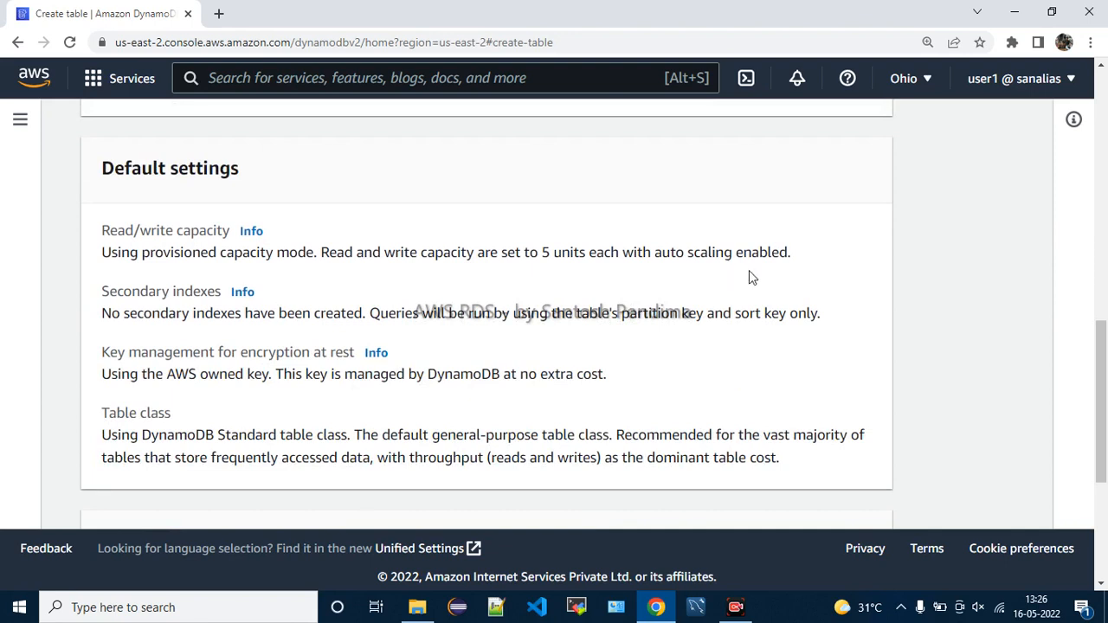
left_click_drag(687, 251, 801, 255)
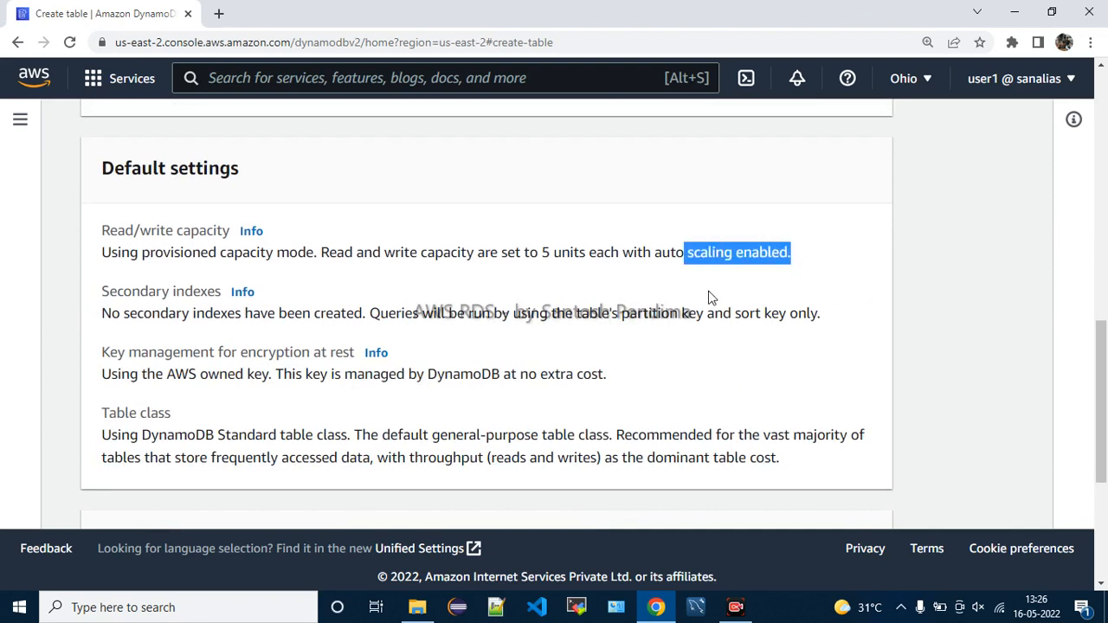
left_click(708, 298)
left_click_drag(661, 252, 793, 252)
left_click(698, 279)
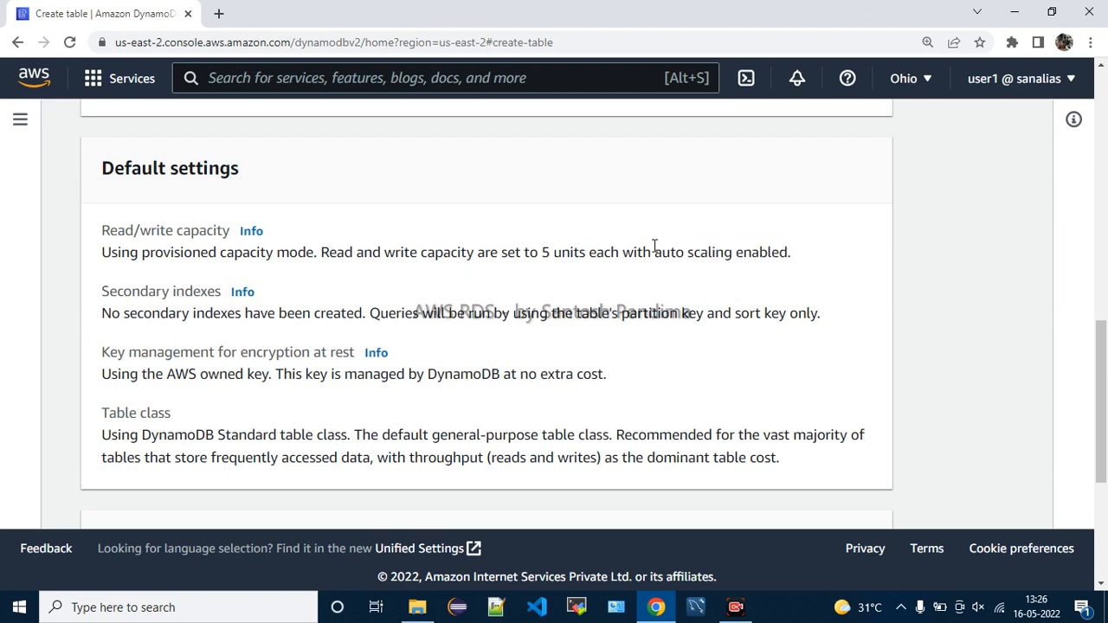
left_click_drag(655, 252, 794, 251)
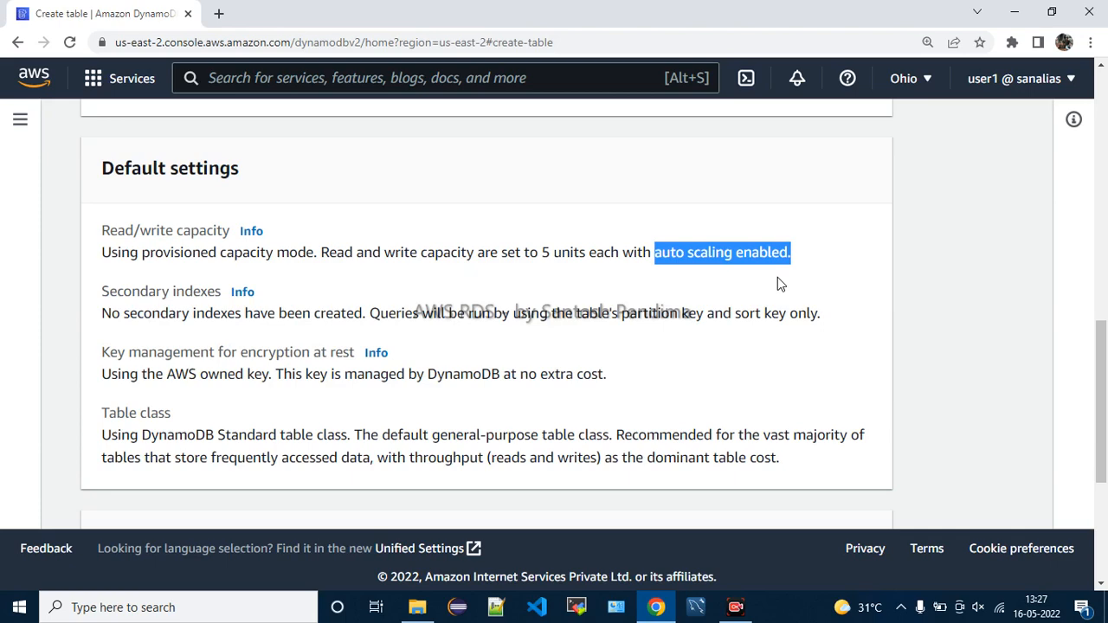
scroll(777, 284, "up", 5)
scroll(778, 284, "down", 2)
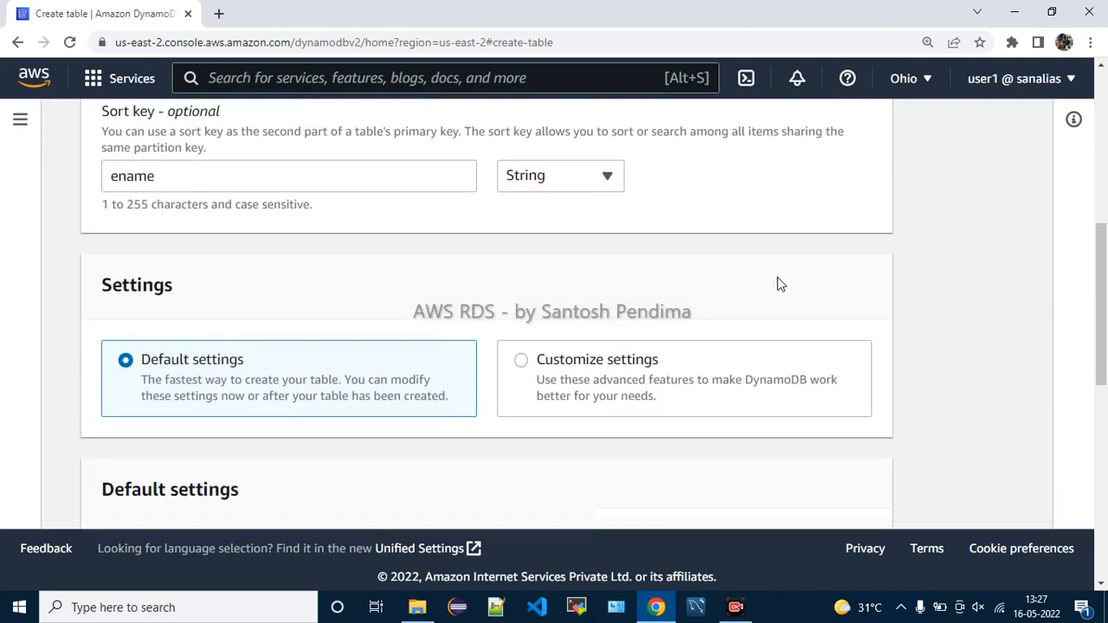
scroll(777, 277, "down", 1)
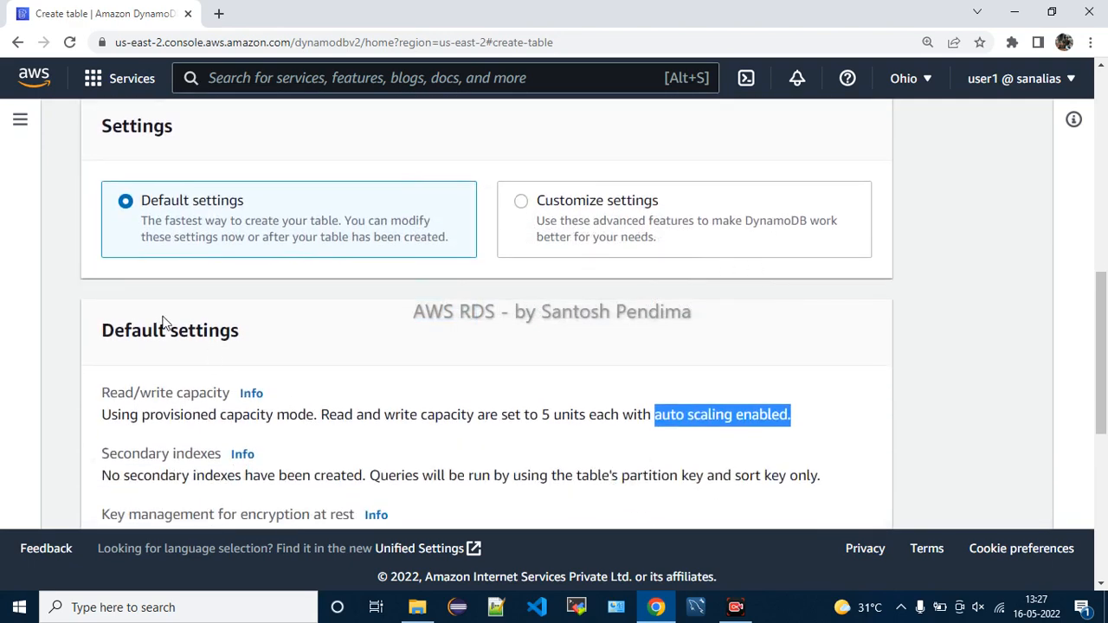
left_click_drag(117, 324, 401, 350)
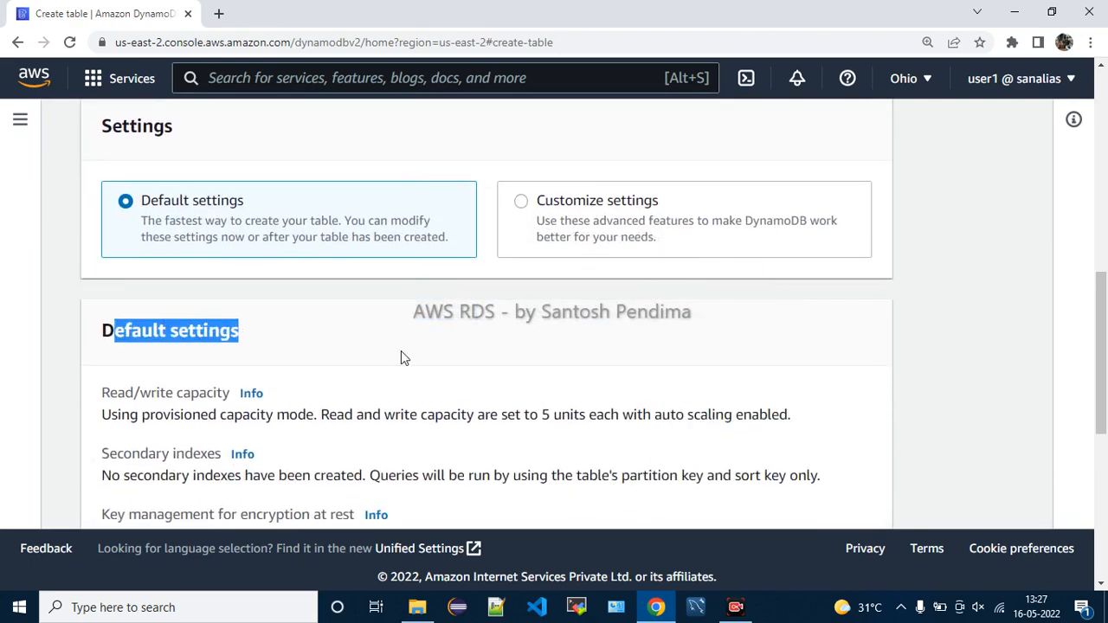
Switch to Customize settings and select the DynamoDB Standard-IA table class
left_click(557, 206)
scroll(571, 225, "down", 2)
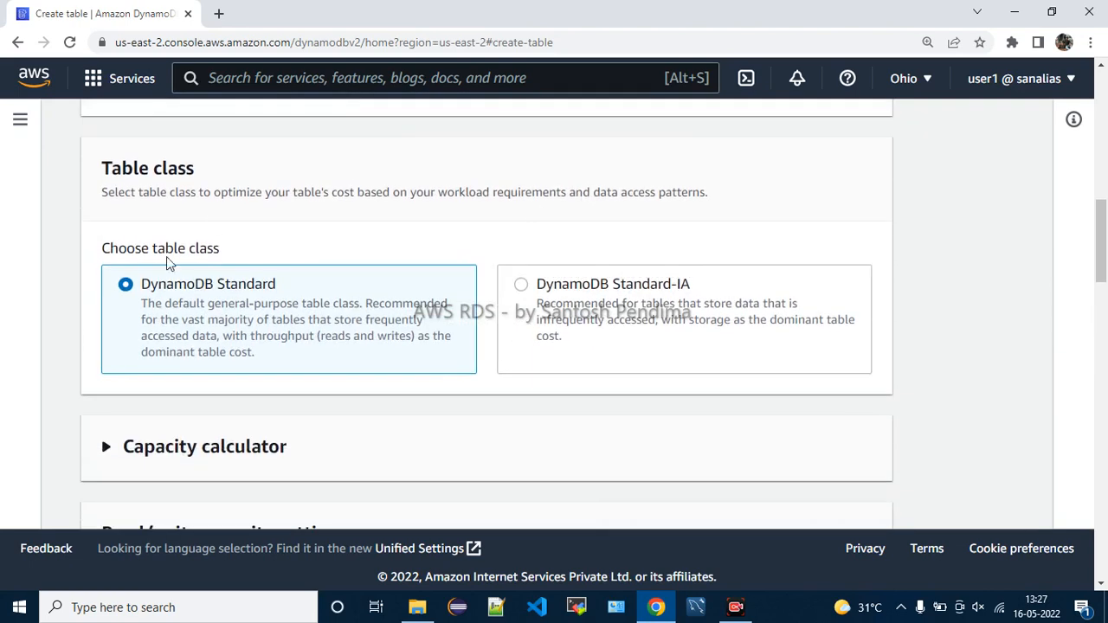
left_click_drag(153, 248, 247, 250)
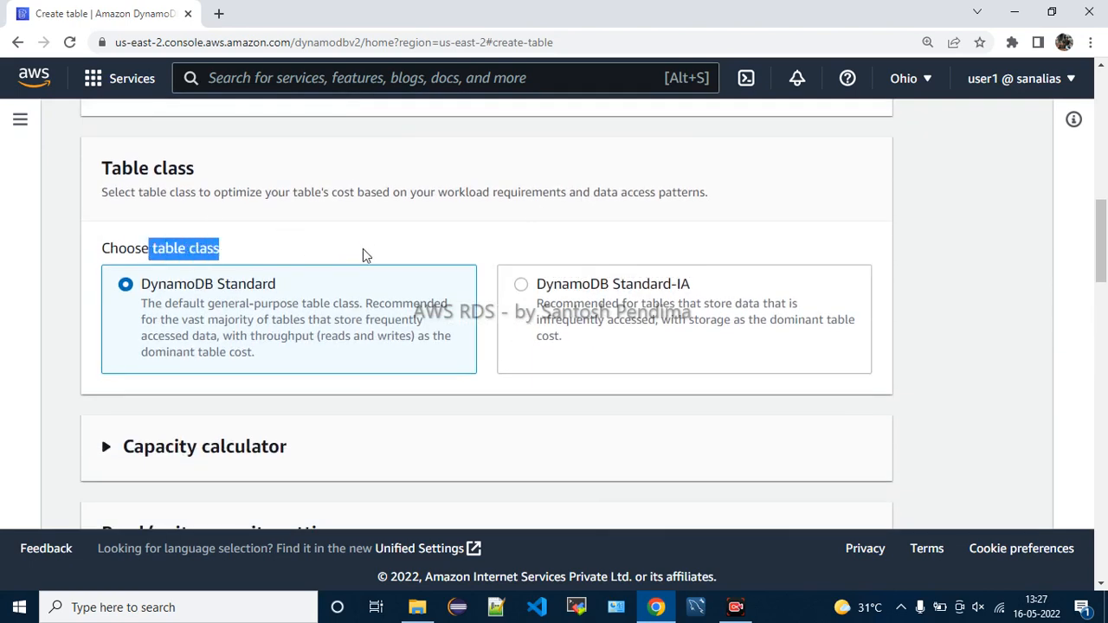
left_click_drag(636, 286, 715, 284)
left_click(727, 245)
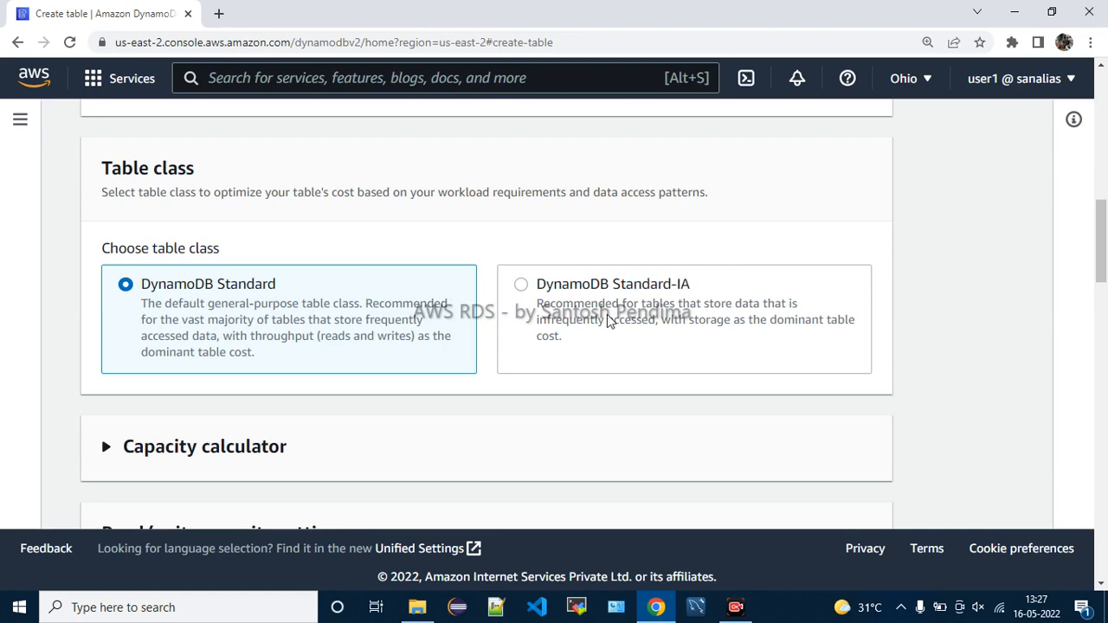
left_click_drag(606, 307, 798, 308)
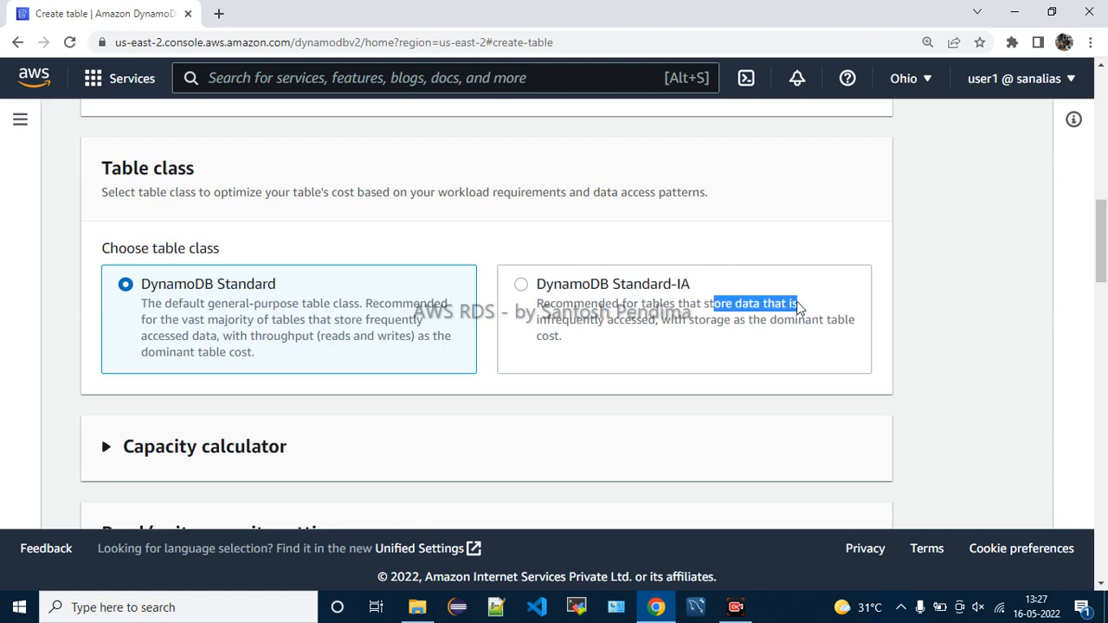
left_click_drag(551, 326, 648, 329)
left_click(518, 335)
left_click_drag(539, 322, 656, 322)
left_click(649, 343)
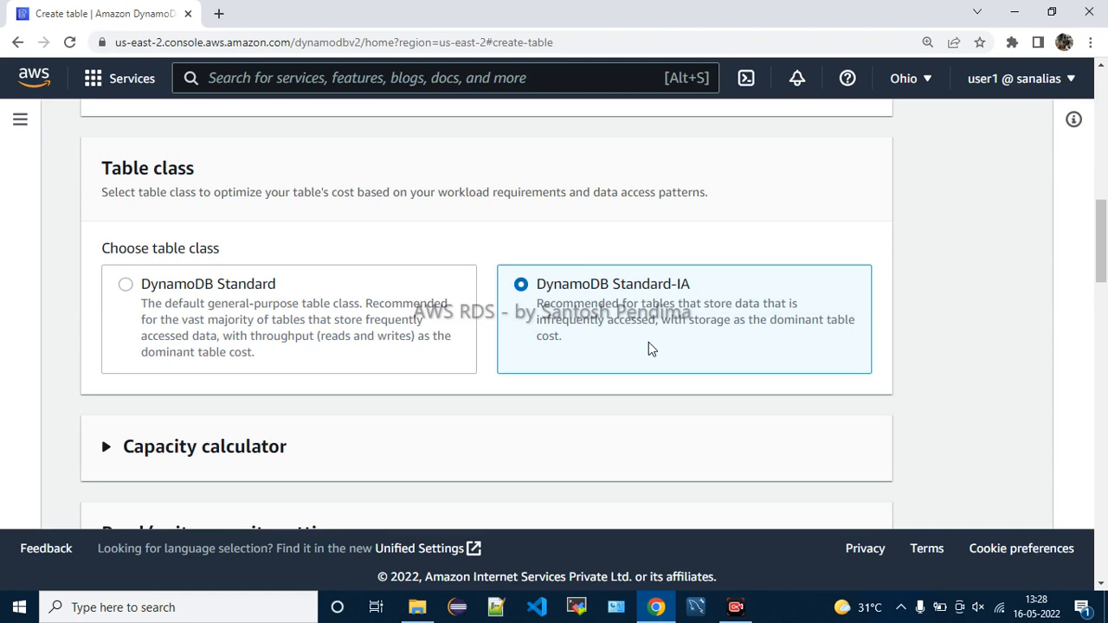
Review the Standard-IA description about storage-dominant costs
left_click_drag(626, 289, 739, 292)
left_click(746, 298)
left_click_drag(666, 332, 846, 335)
left_click_drag(542, 338, 616, 343)
left_click(631, 344)
Switch the table class back to DynamoDB Standard and review its description
left_click(247, 292)
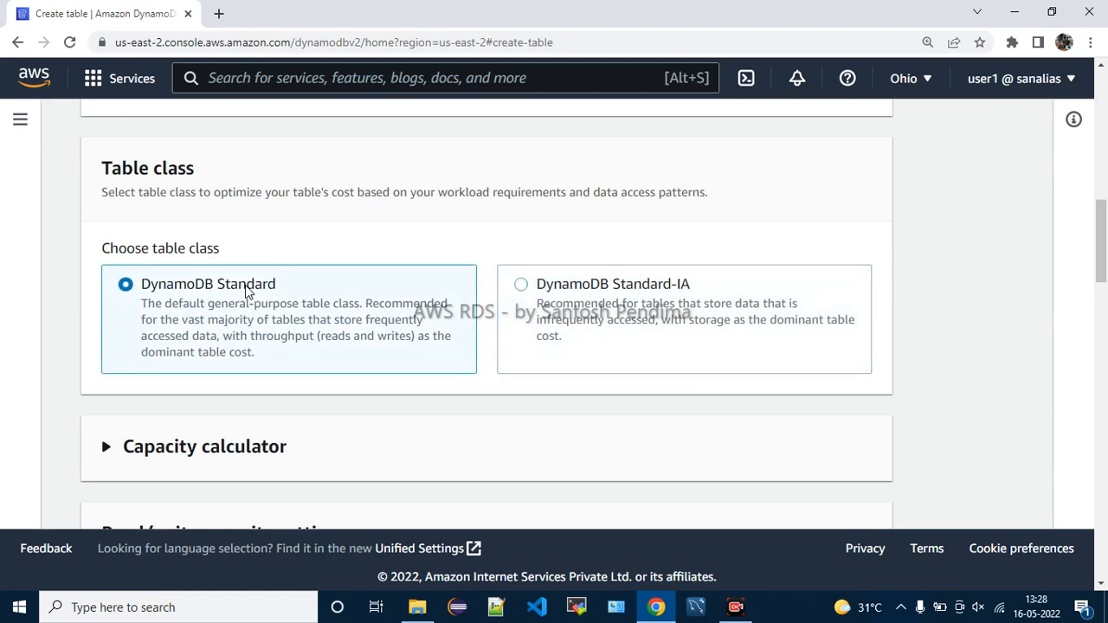
left_click_drag(208, 310, 414, 310)
left_click_drag(184, 322, 425, 329)
left_click_drag(147, 336, 395, 340)
left_click(350, 357)
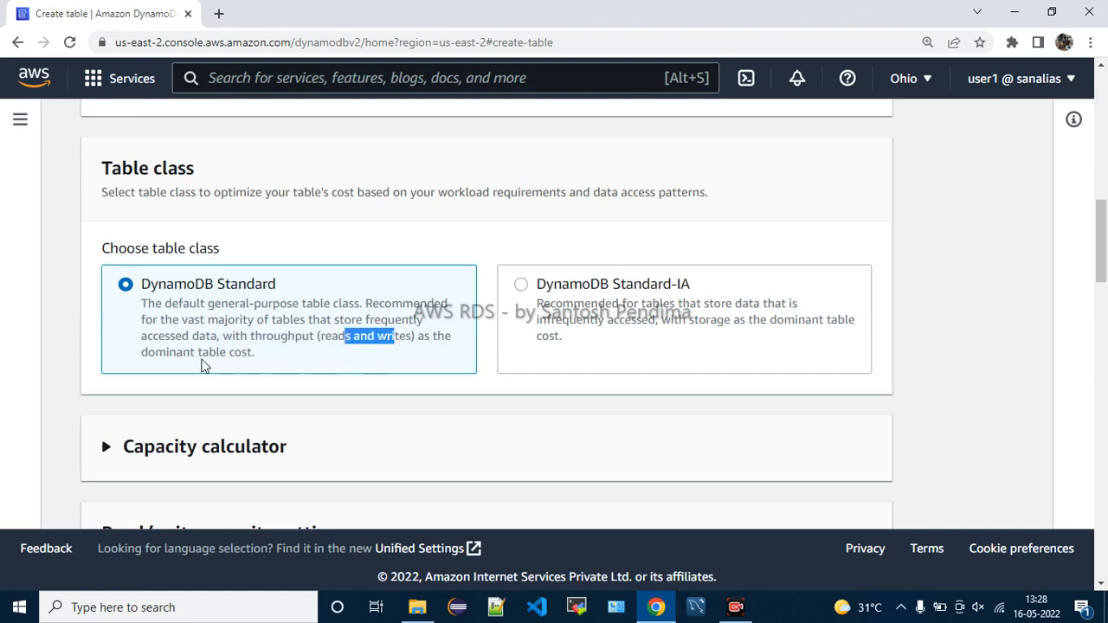
left_click_drag(170, 357, 263, 360)
left_click(266, 361)
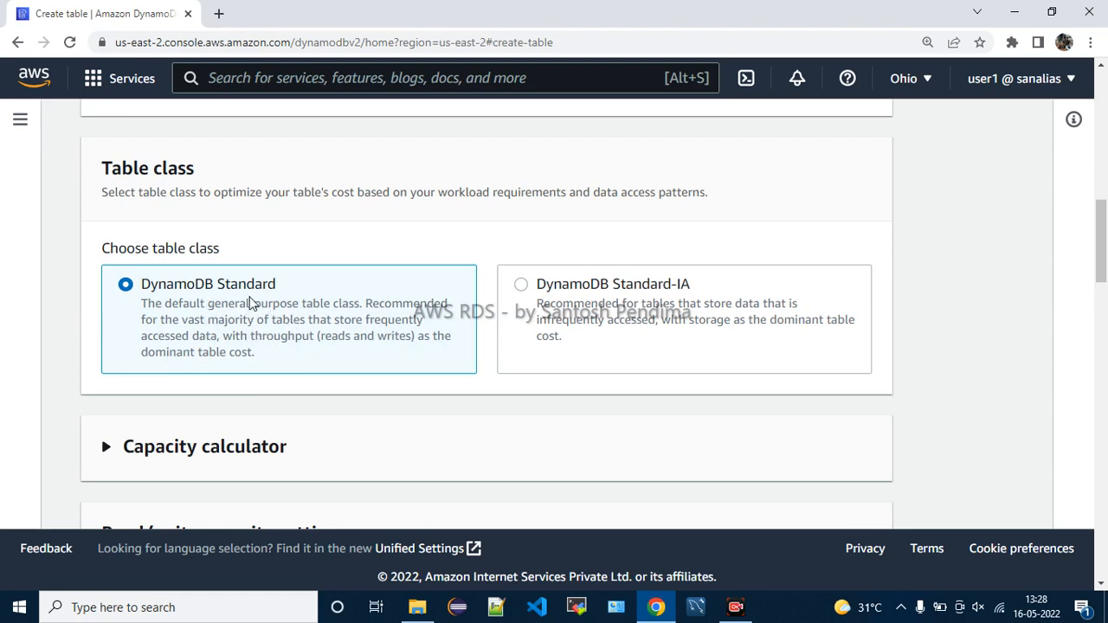
scroll(572, 340, "down", 1)
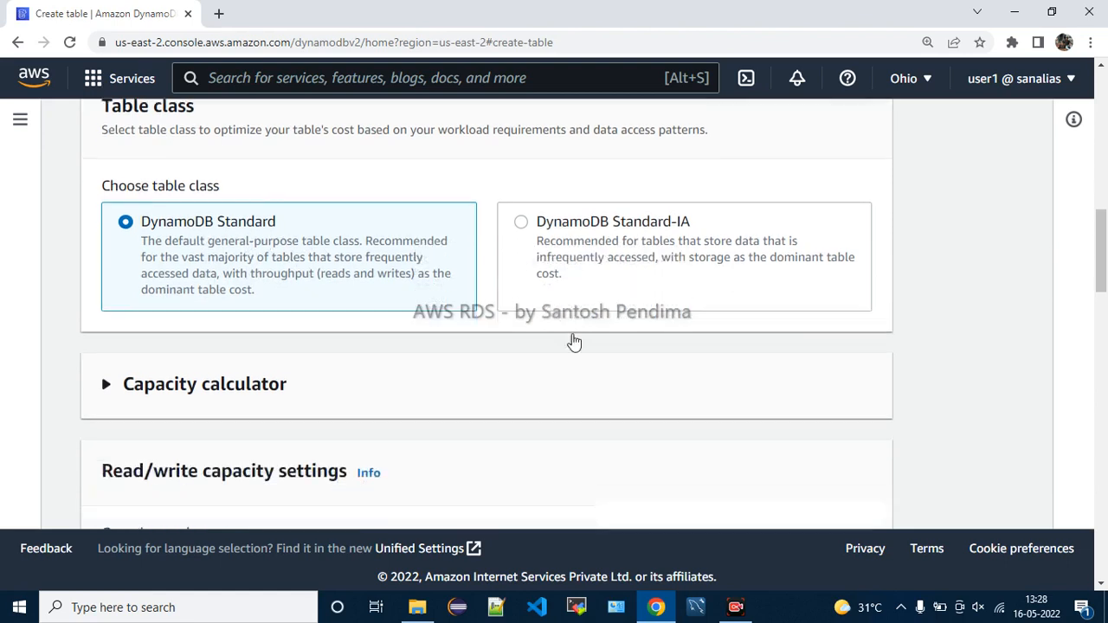
Expand the Capacity calculator to see the 1 read / 1 write unit estimate of $0.59/month
scroll(562, 336, "down", 1)
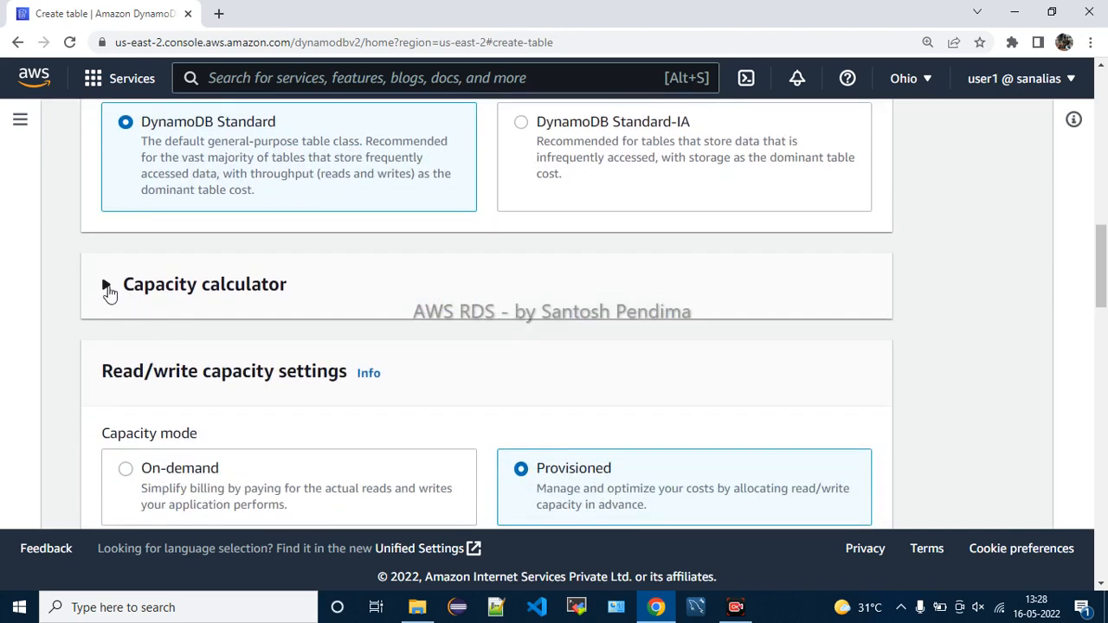
left_click(106, 285)
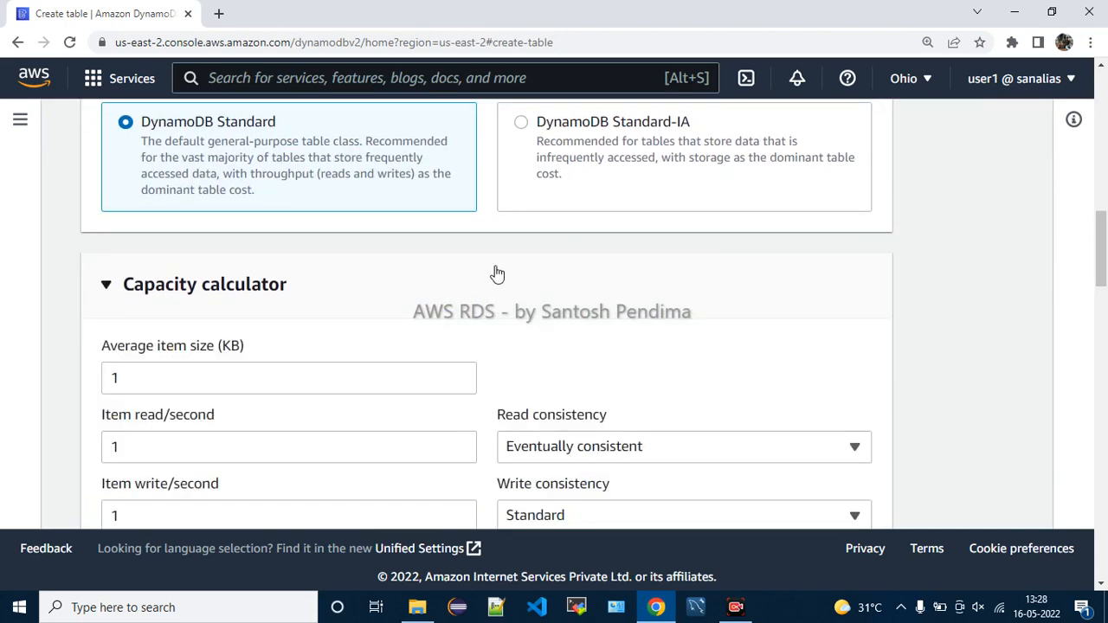
scroll(739, 293, "down", 1)
scroll(740, 293, "down", 1)
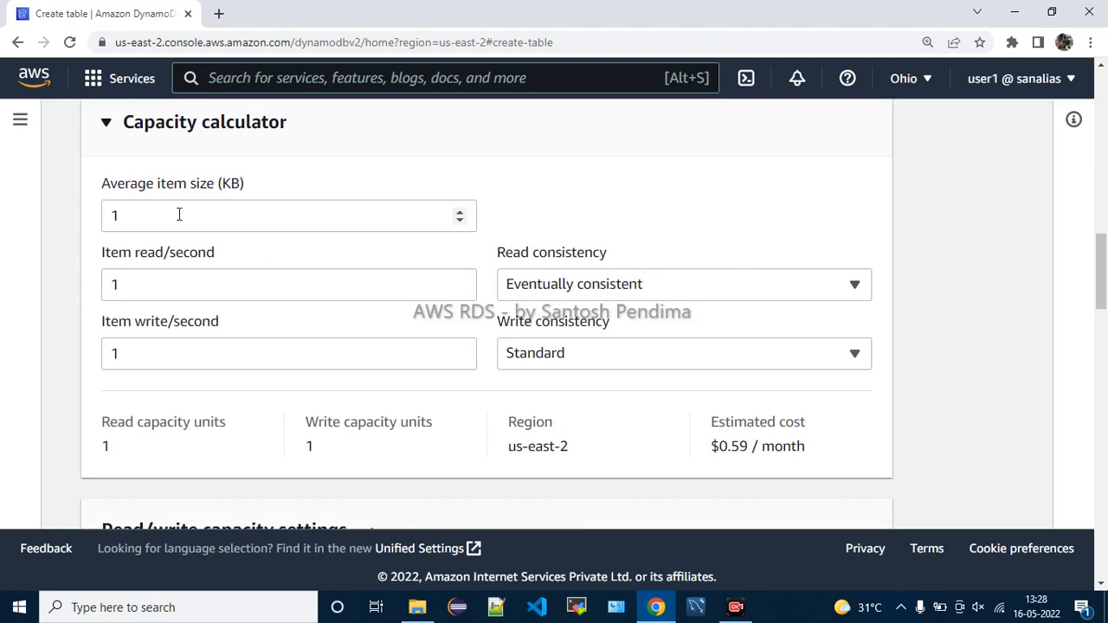
left_click_drag(688, 418, 834, 455)
left_click(835, 456)
Try a 100 KB average item size, which estimates $49.62 per month
left_click_drag(215, 192, 252, 190)
left_click(292, 190)
left_click(177, 217)
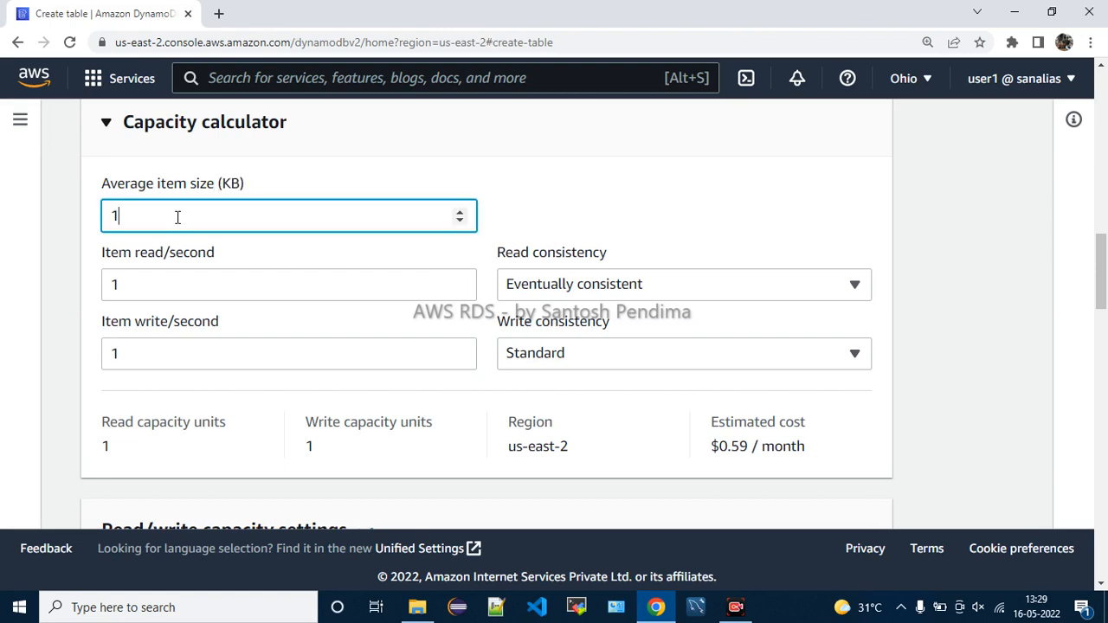
type("00")
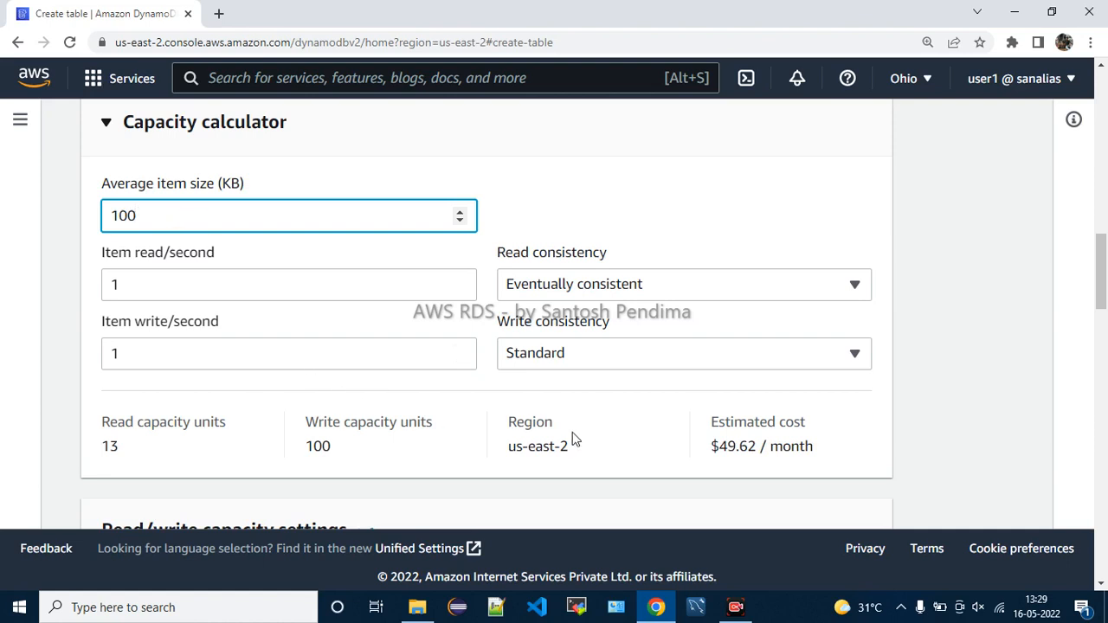
left_click_drag(710, 446, 824, 448)
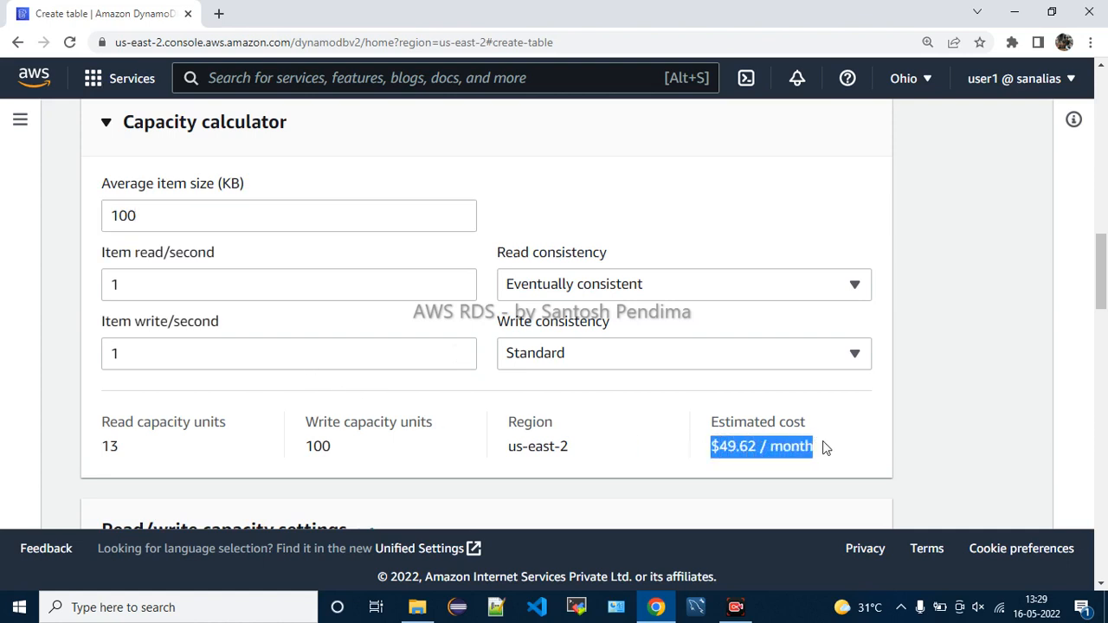
double_click(796, 445)
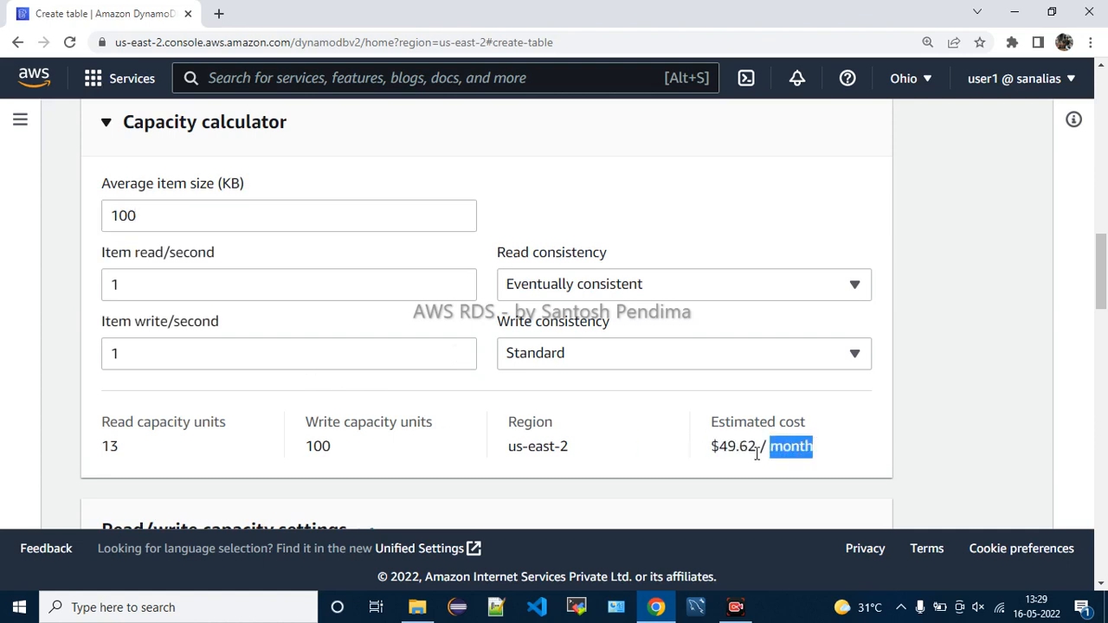
left_click_drag(718, 447, 766, 447)
left_click(812, 441)
Reset the average item size to 1 KB and set 4 item reads per second
left_click(176, 221)
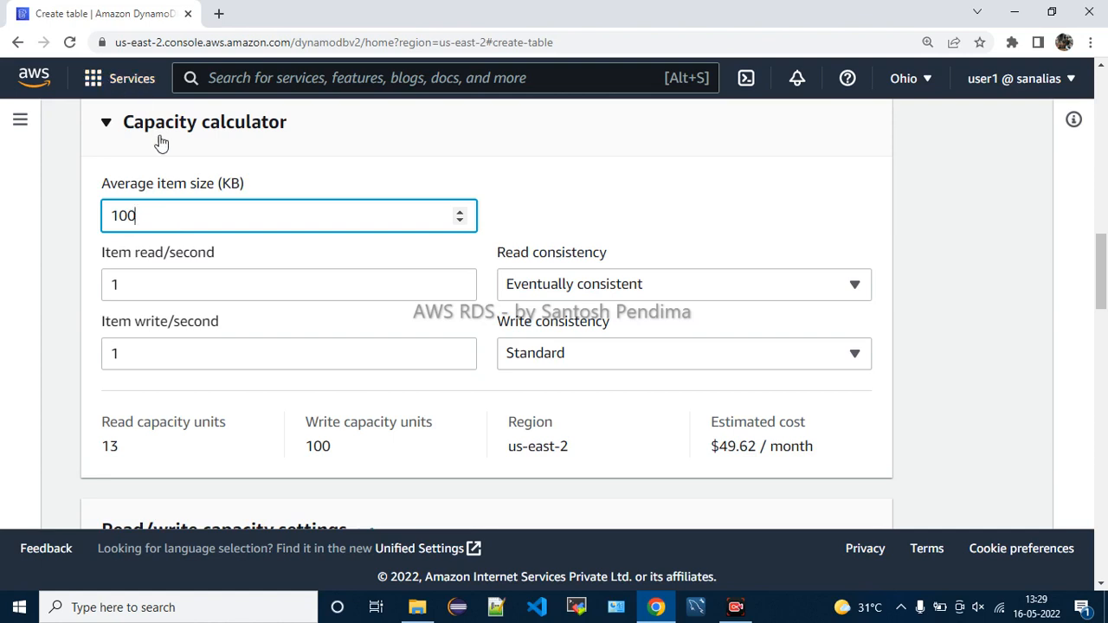
double_click(170, 183)
left_click(154, 214)
key("BackSpace")
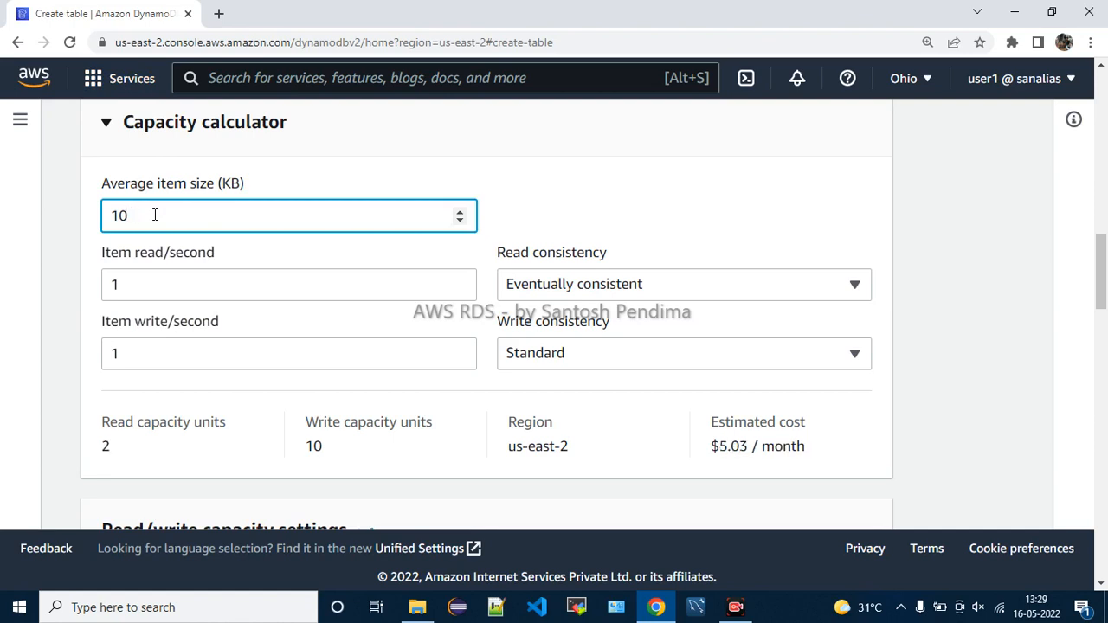
key("BackSpace")
left_click(145, 287)
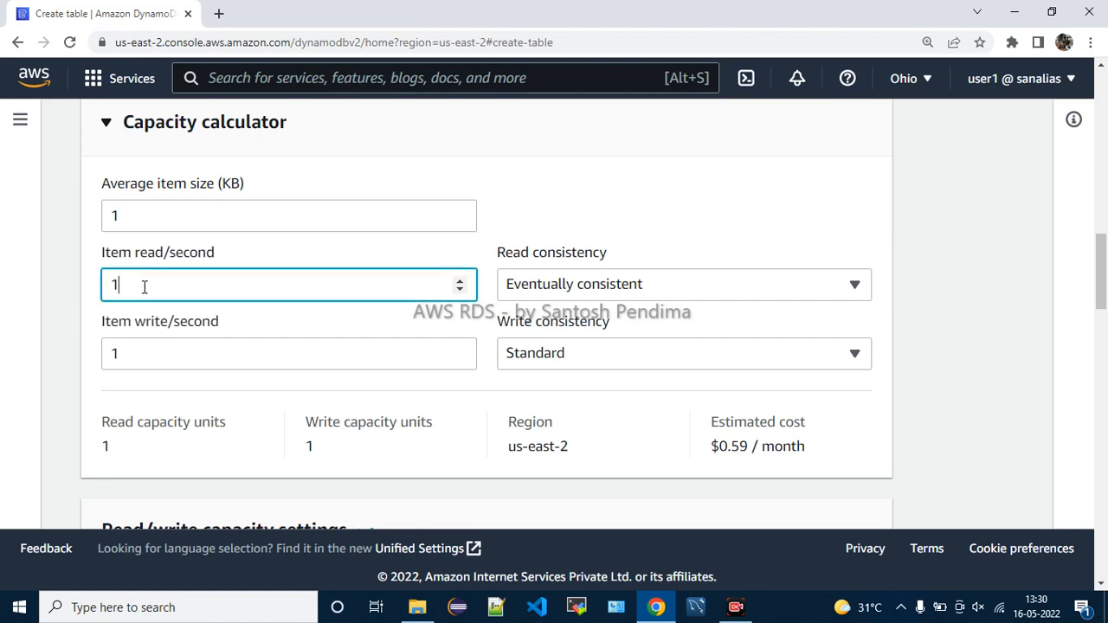
key("BackSpace")
type("4")
left_click(631, 294)
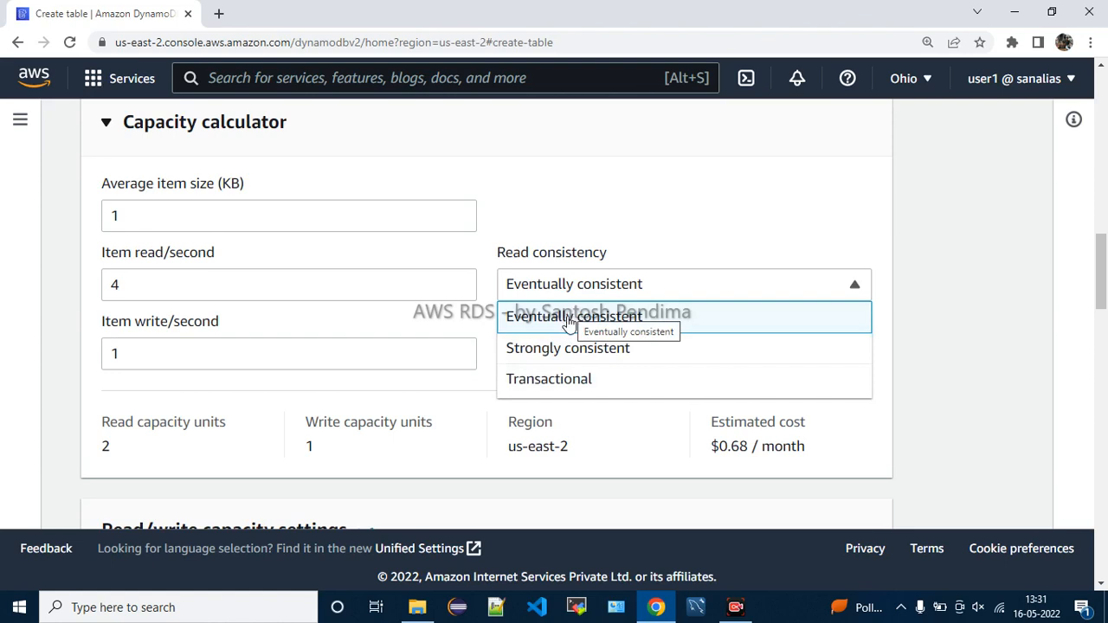
Compare read consistency options: Transactional costs $1.26/month, Eventually consistent $0.68
left_click(568, 380)
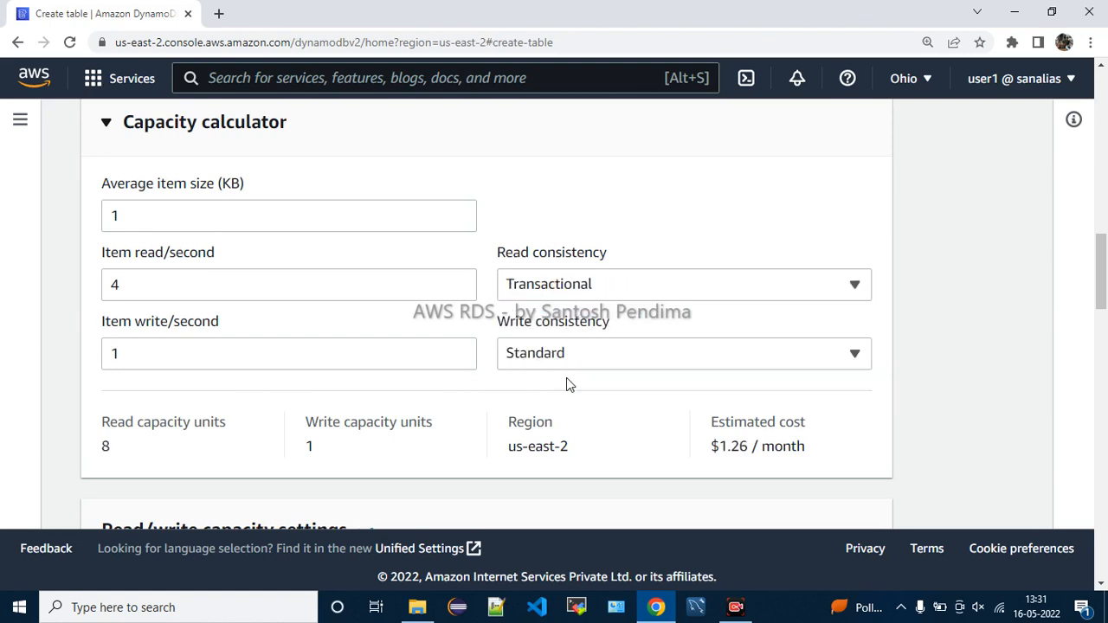
left_click_drag(720, 447, 809, 453)
left_click(790, 461)
left_click(564, 359)
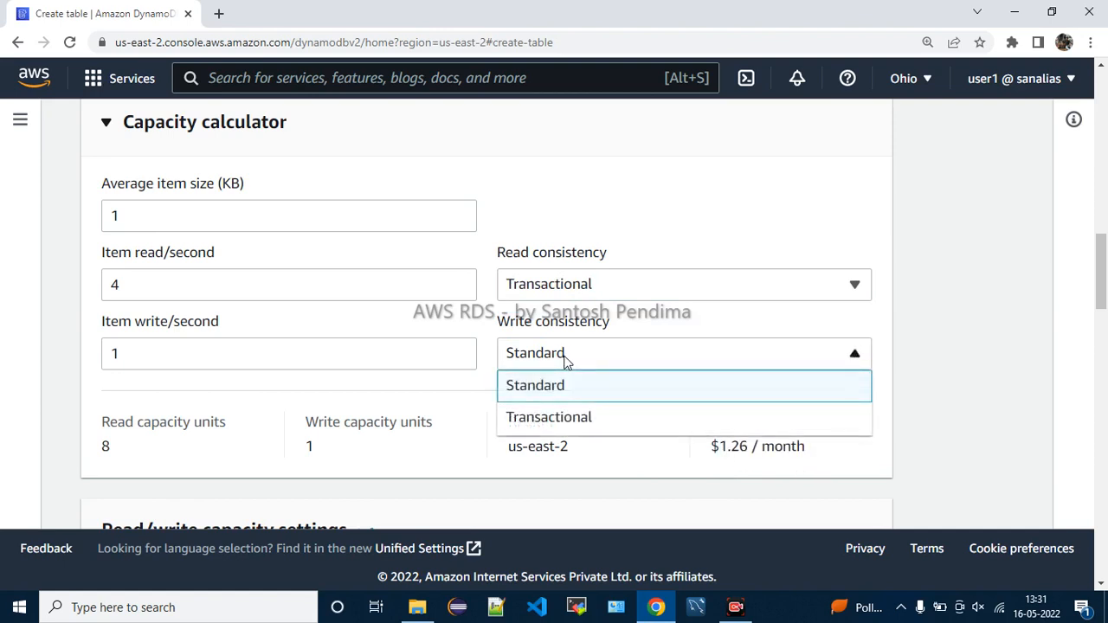
left_click(564, 359)
left_click(569, 281)
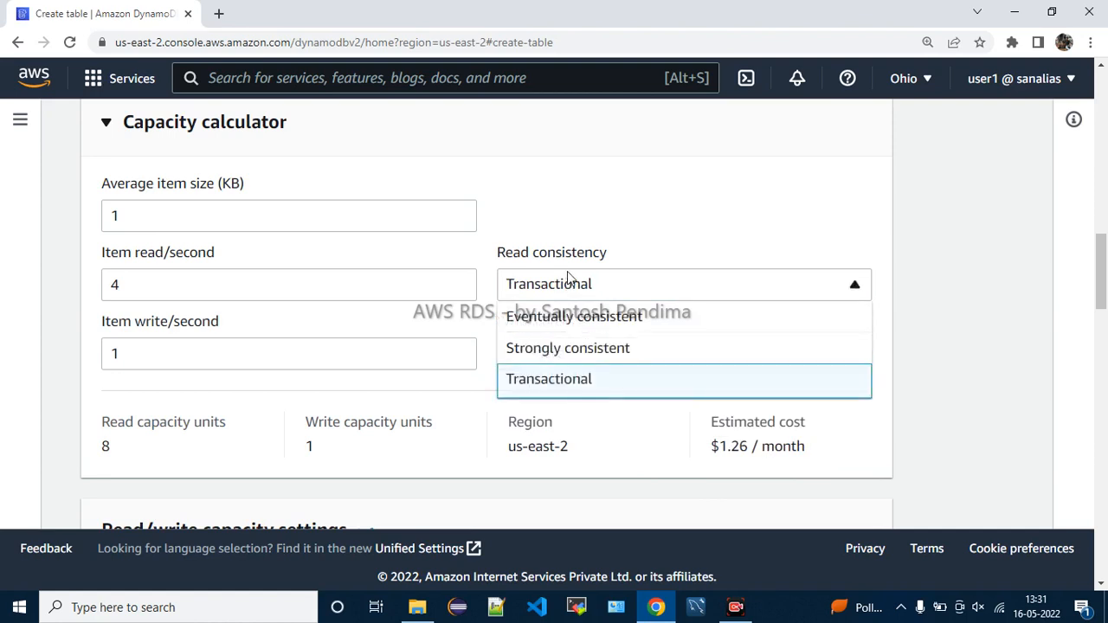
left_click(571, 355)
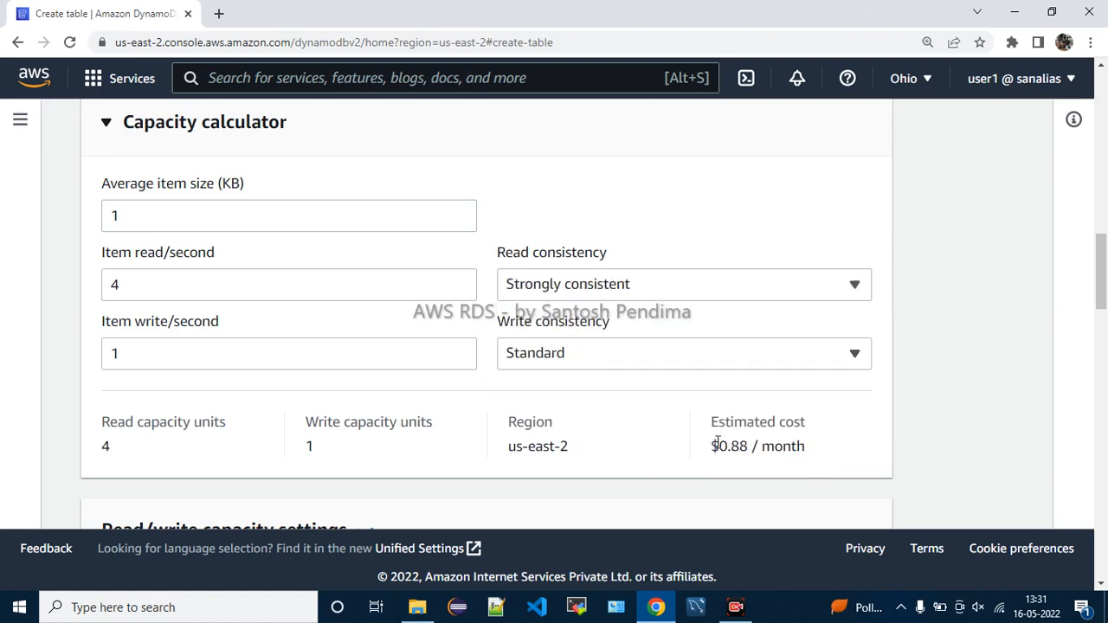
left_click(550, 288)
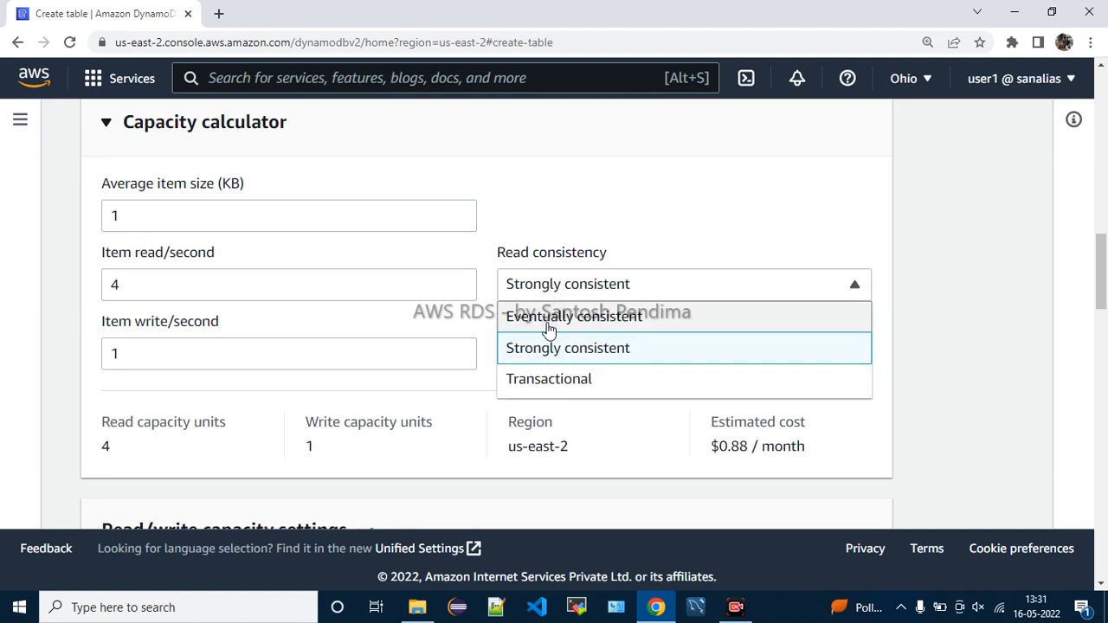
left_click(549, 322)
left_click_drag(715, 445, 821, 459)
left_click(821, 459)
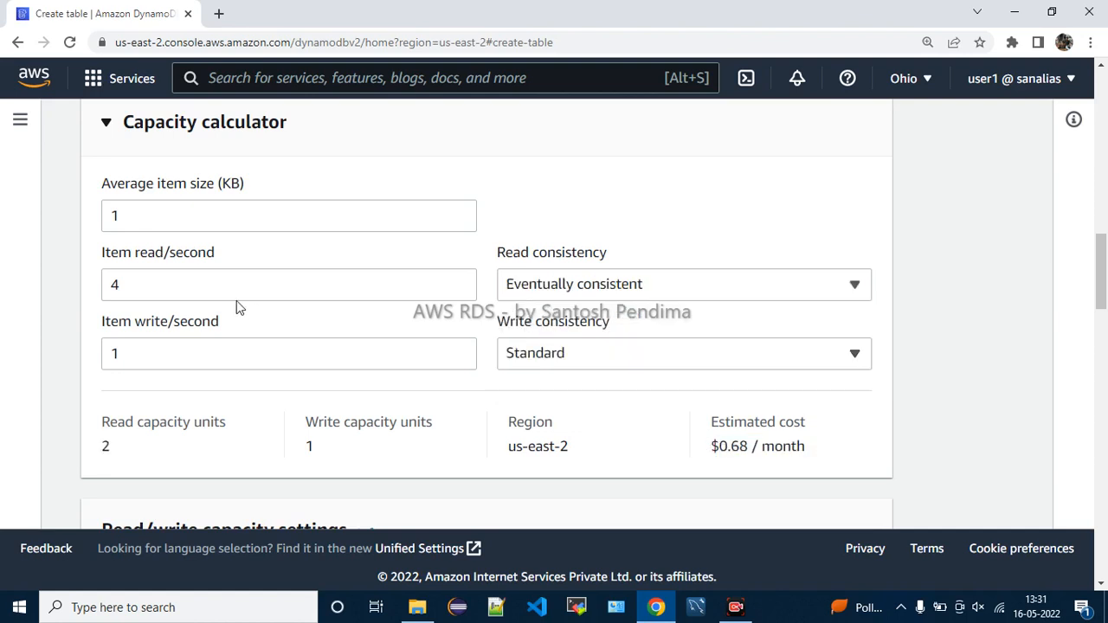
Choose Strongly consistent reads and change item reads per second from 4 to 5
left_click(145, 275)
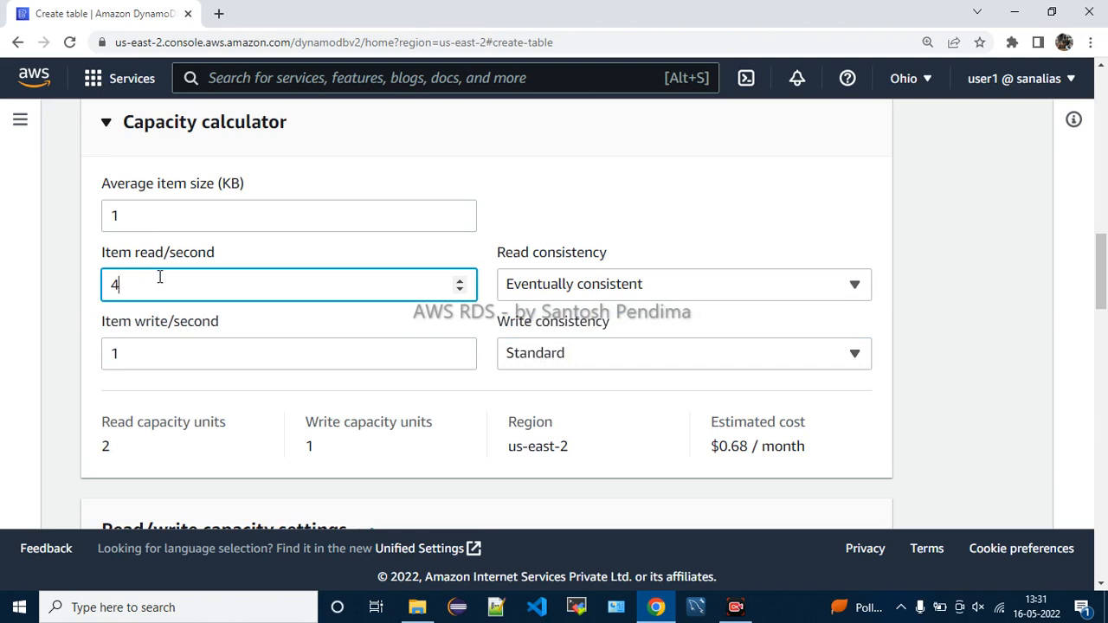
left_click(558, 290)
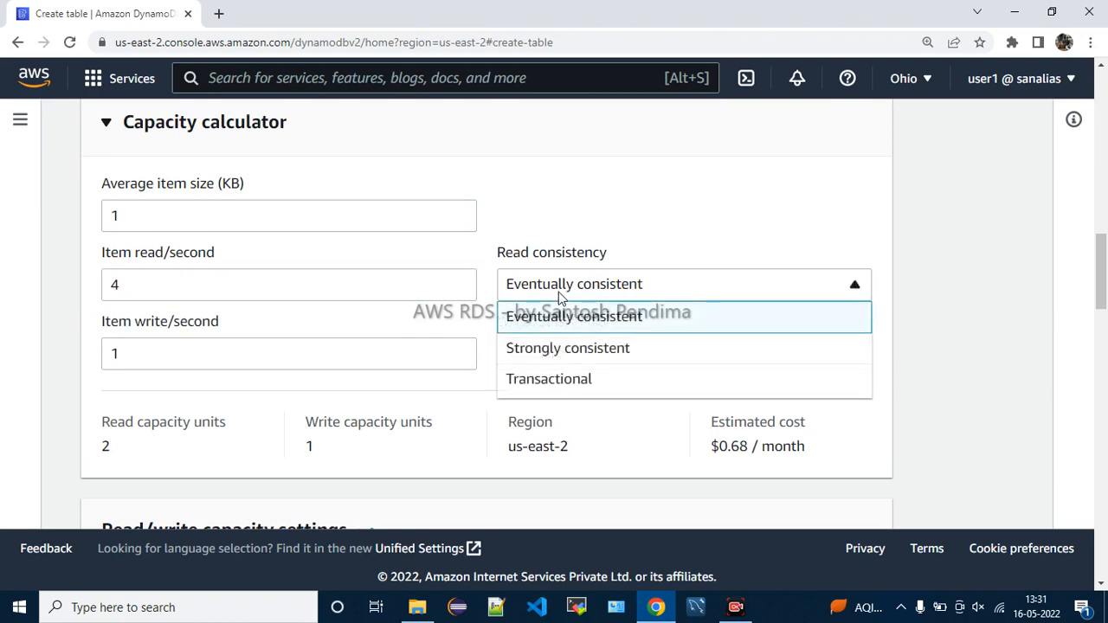
left_click(557, 349)
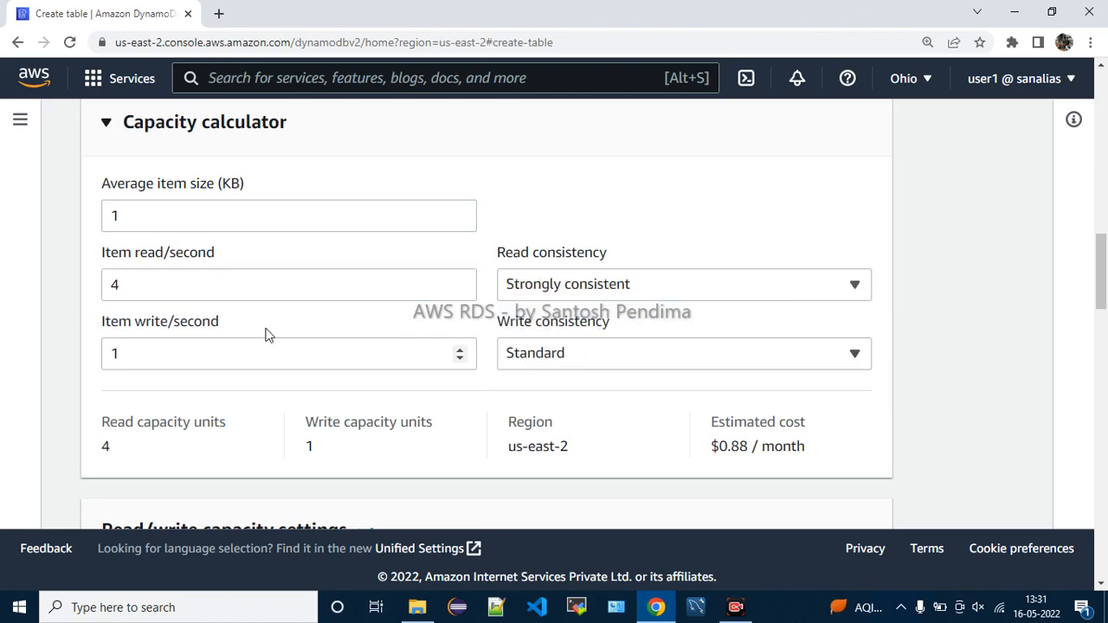
left_click(138, 287)
key("BackSpace")
type("5")
left_click(586, 188)
Review the capacity results and us-east-2 region, then try 401 item reads per second
left_click_drag(118, 432, 148, 460)
left_click_drag(365, 422, 396, 465)
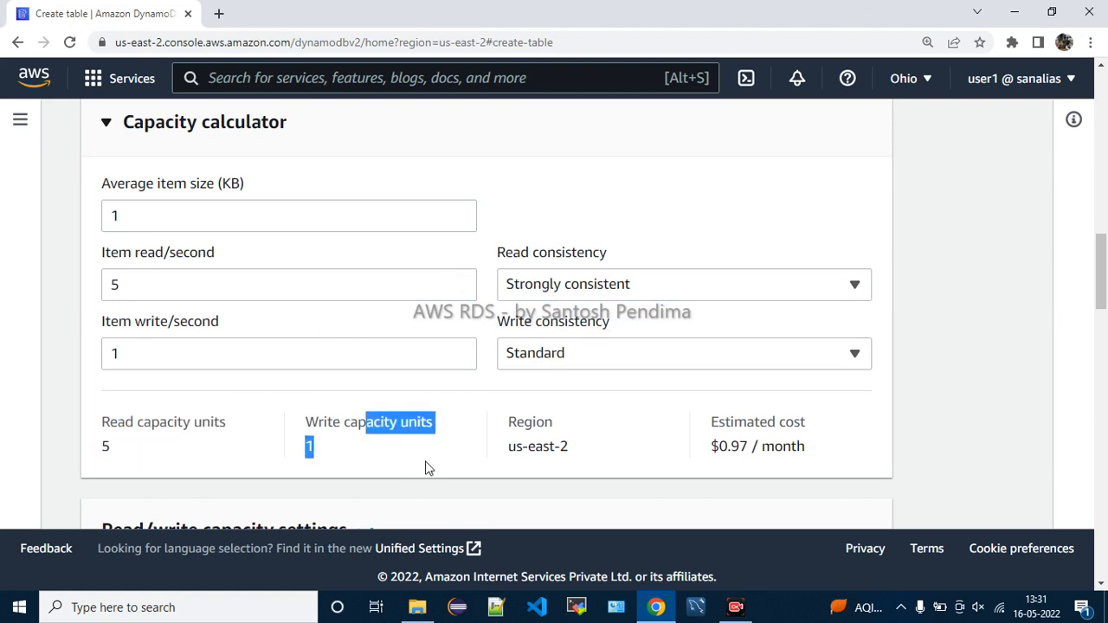
left_click_drag(516, 422, 583, 456)
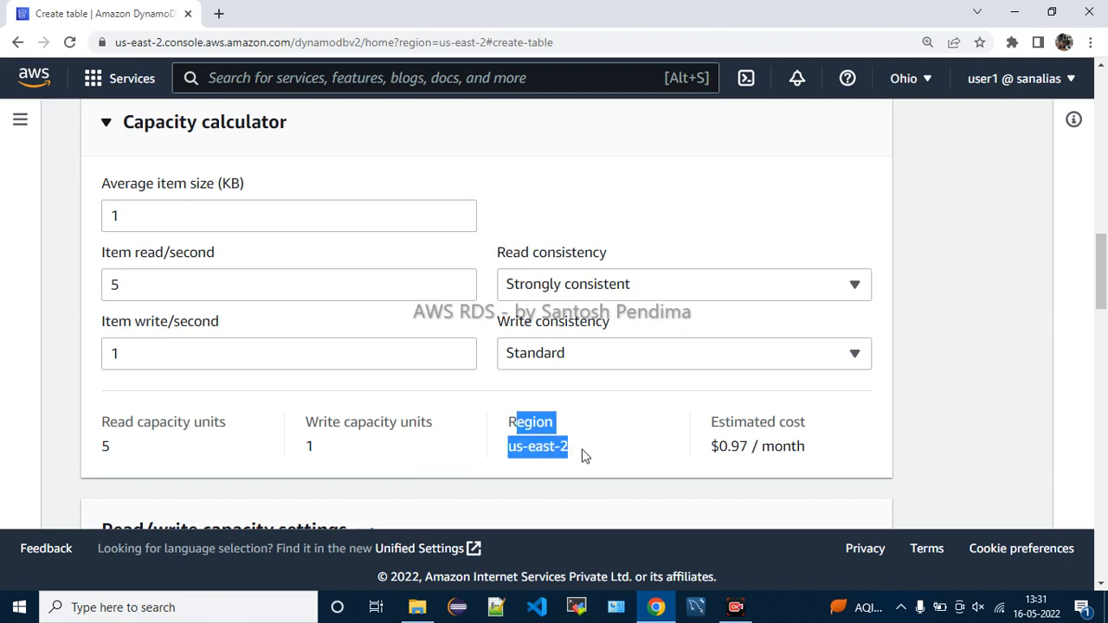
left_click(583, 456)
left_click_drag(508, 450, 571, 448)
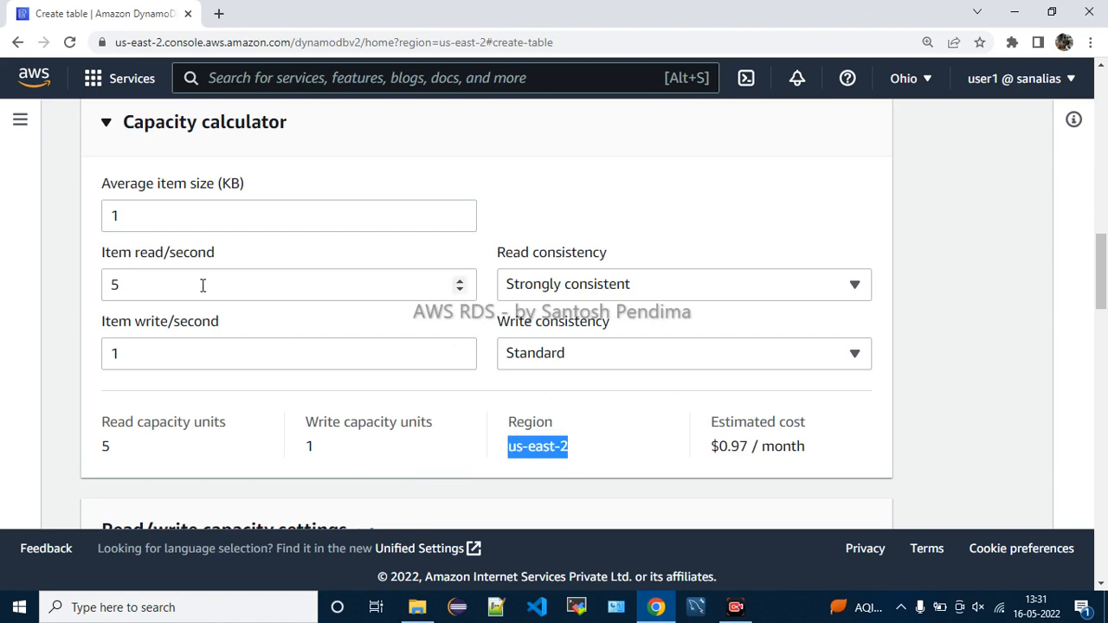
left_click(142, 291)
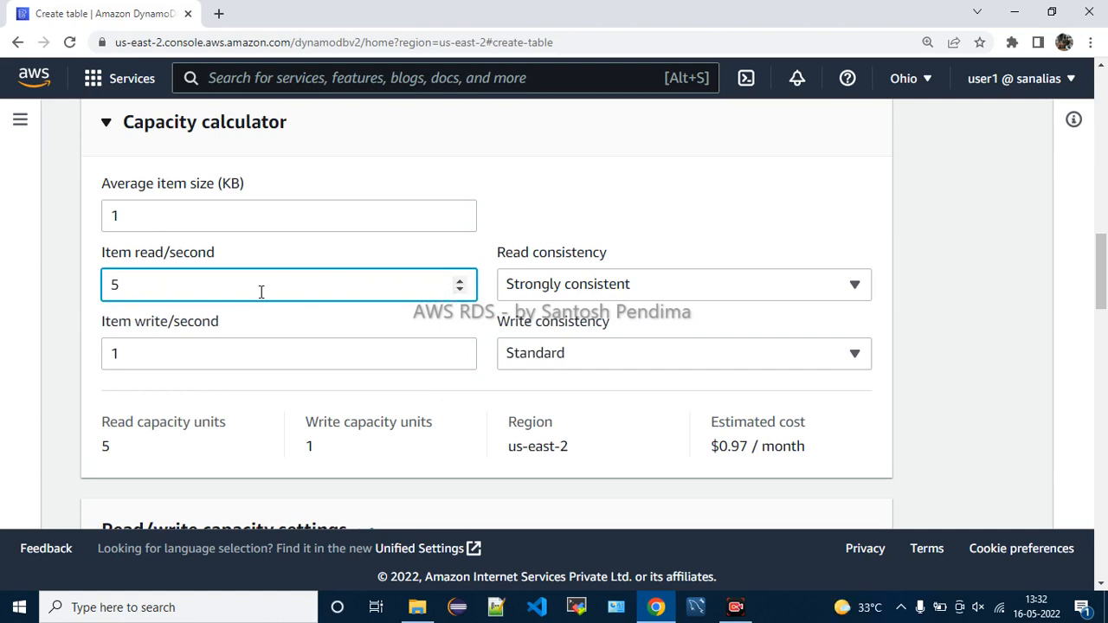
key("BackSpace")
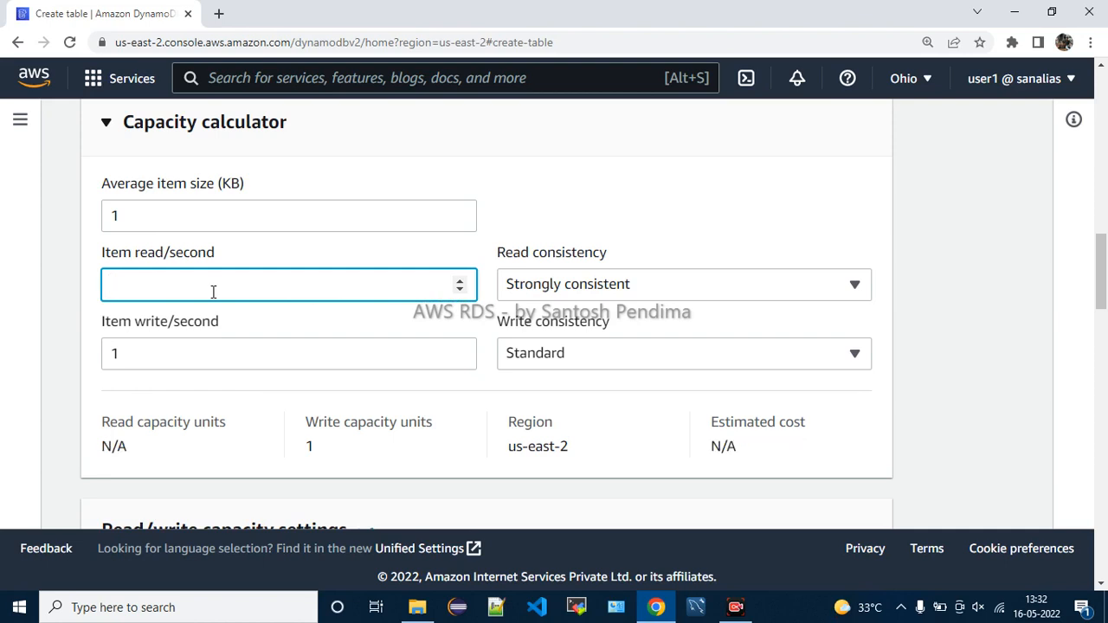
type("401")
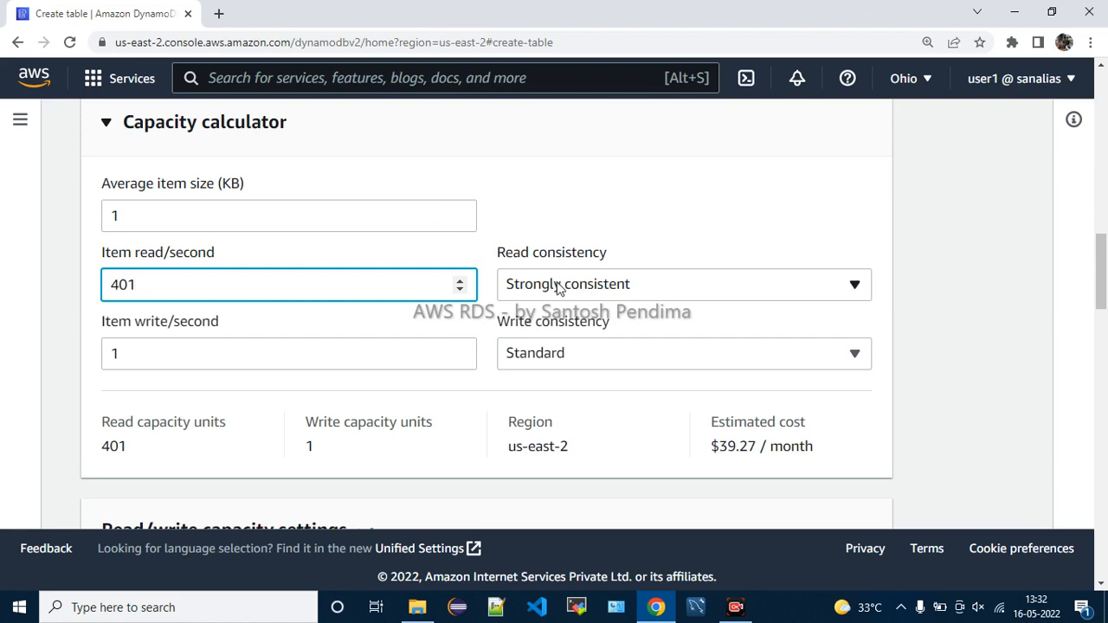
left_click(556, 213)
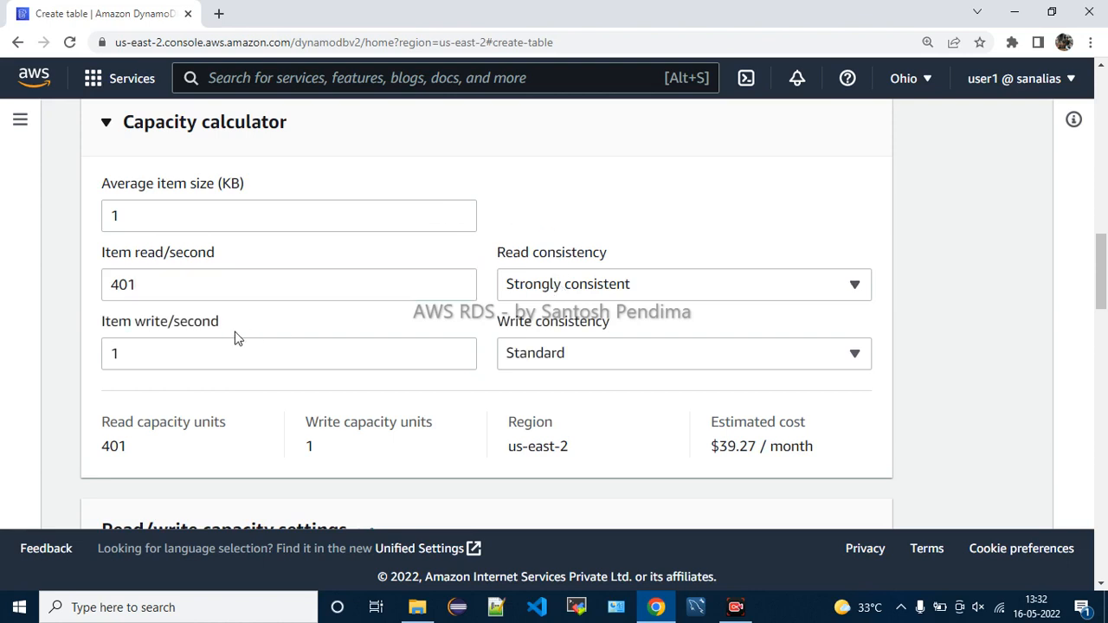
Try 500 reads per second, clear the value, and choose Eventually consistent reads
left_click(208, 285)
key("BackSpace")
key("BackSpace")
key("BackSpace")
type("500")
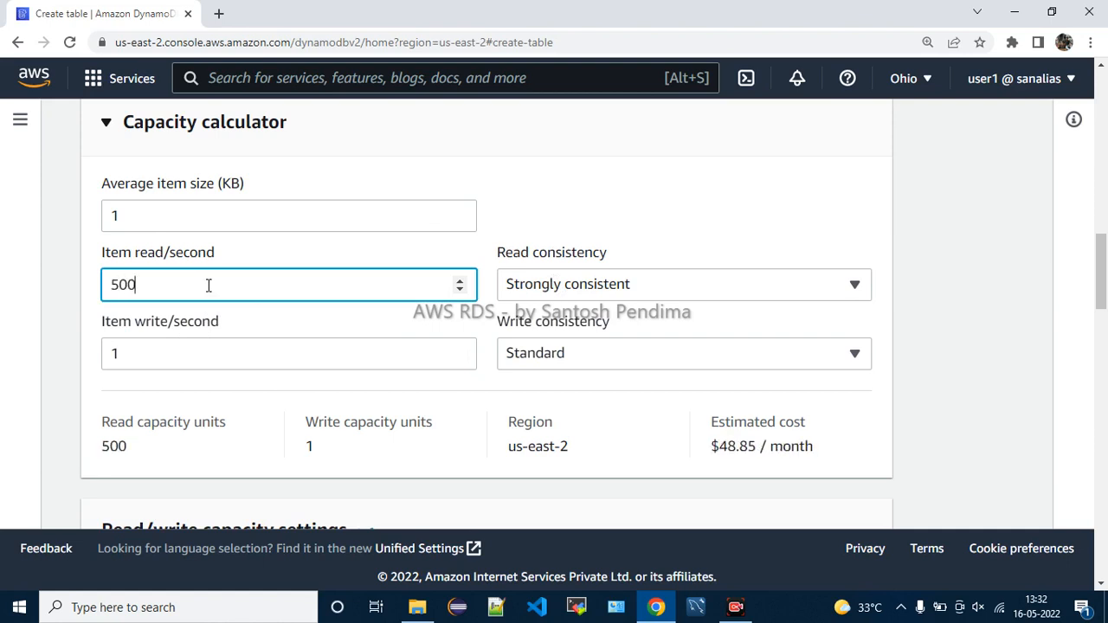
key("BackSpace")
key("BackSpace")
key("BackSpace")
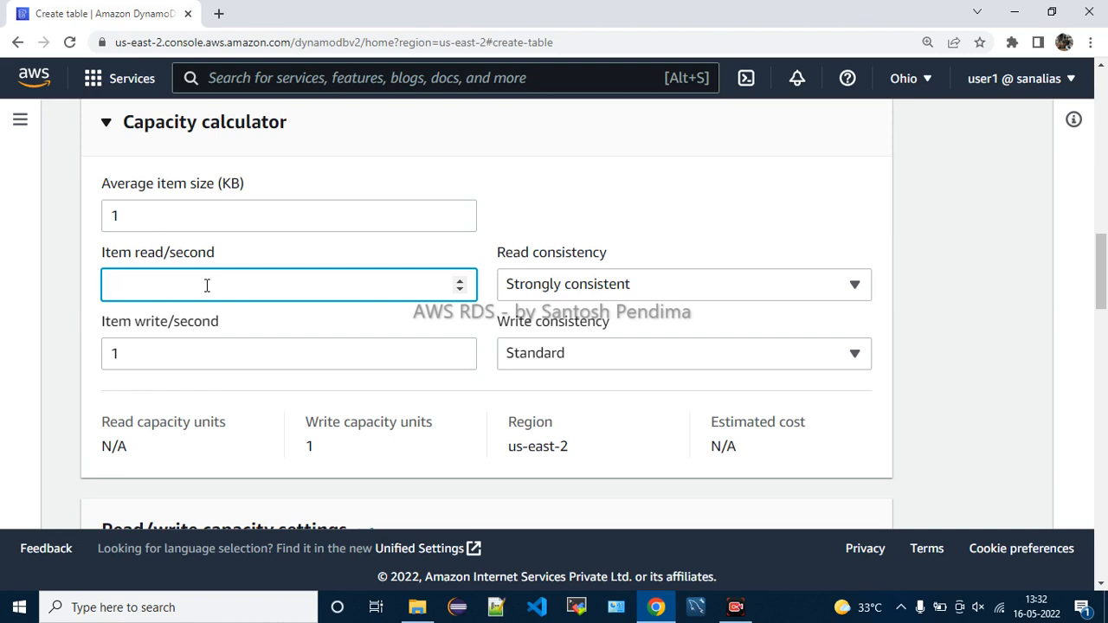
left_click(509, 287)
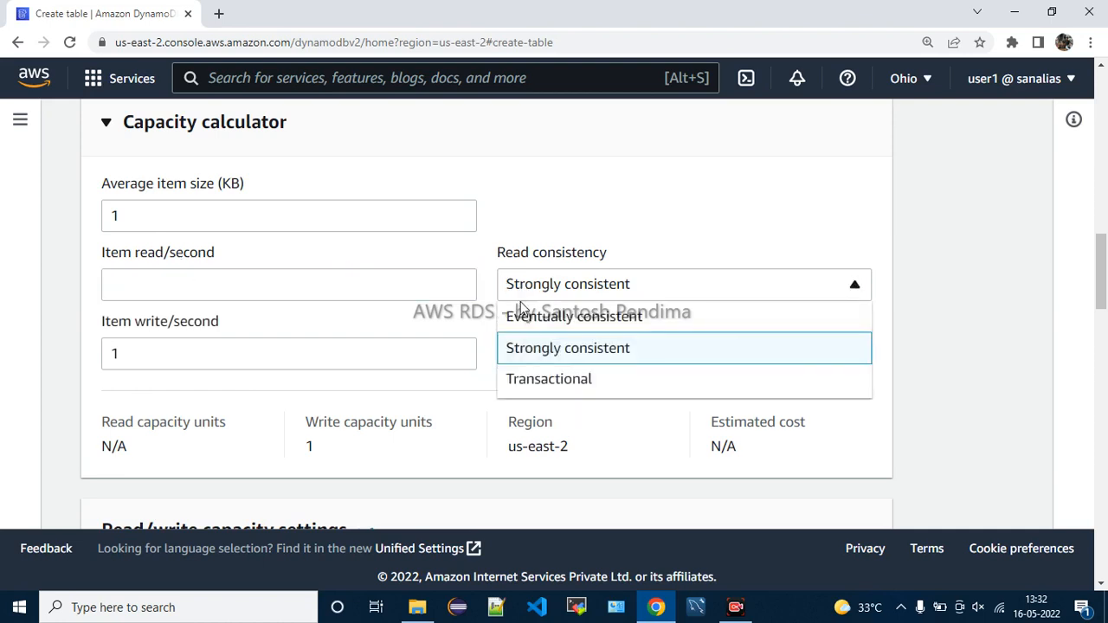
left_click(520, 315)
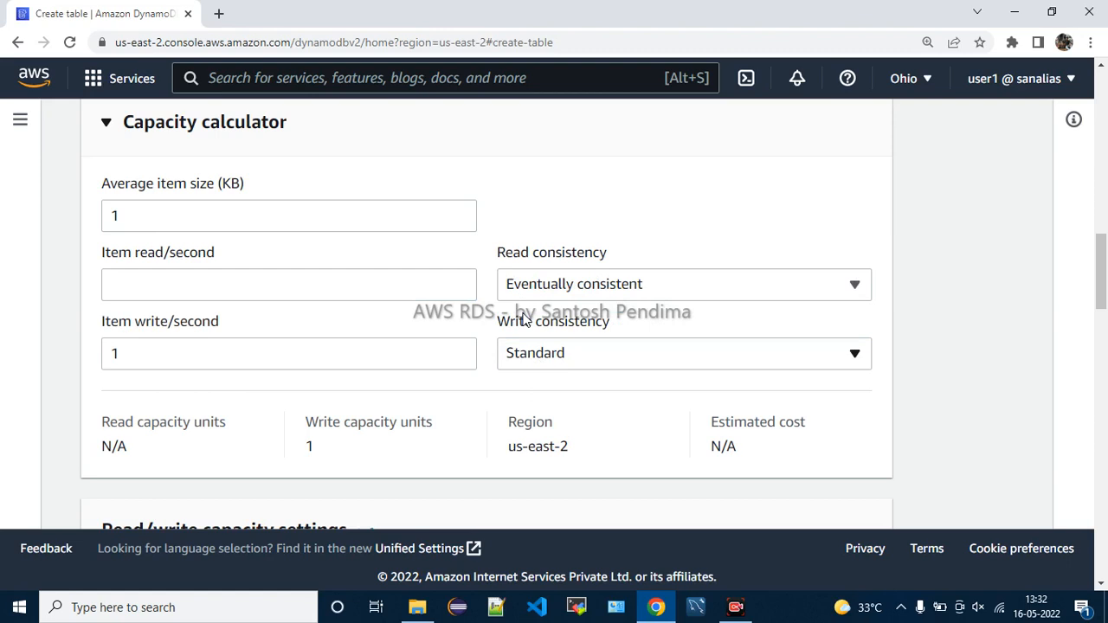
left_click_drag(173, 185, 242, 188)
left_click(136, 213)
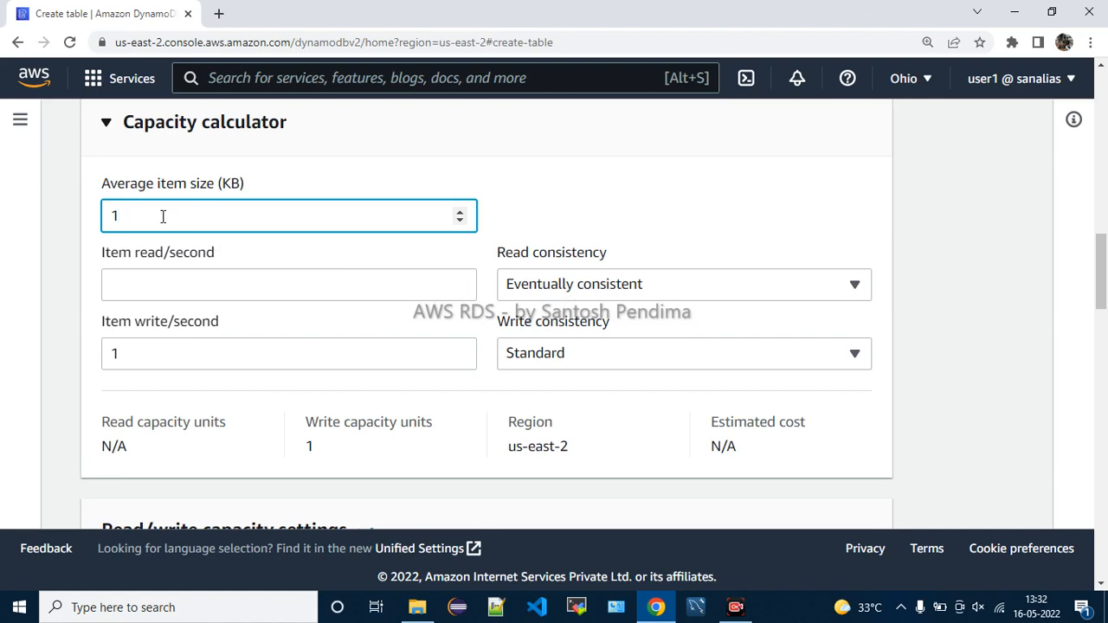
Set average item size to 10 KB and item reads to 1 per second, giving $5.03/month
type("0")
left_click(606, 182)
left_click(171, 282)
type("1")
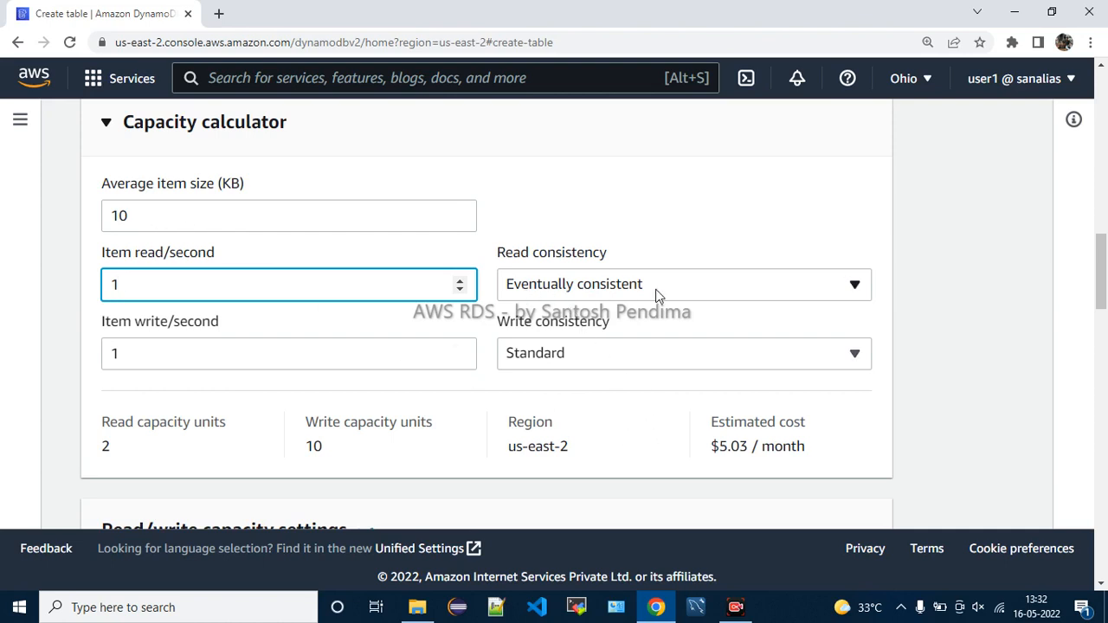
double_click(112, 220)
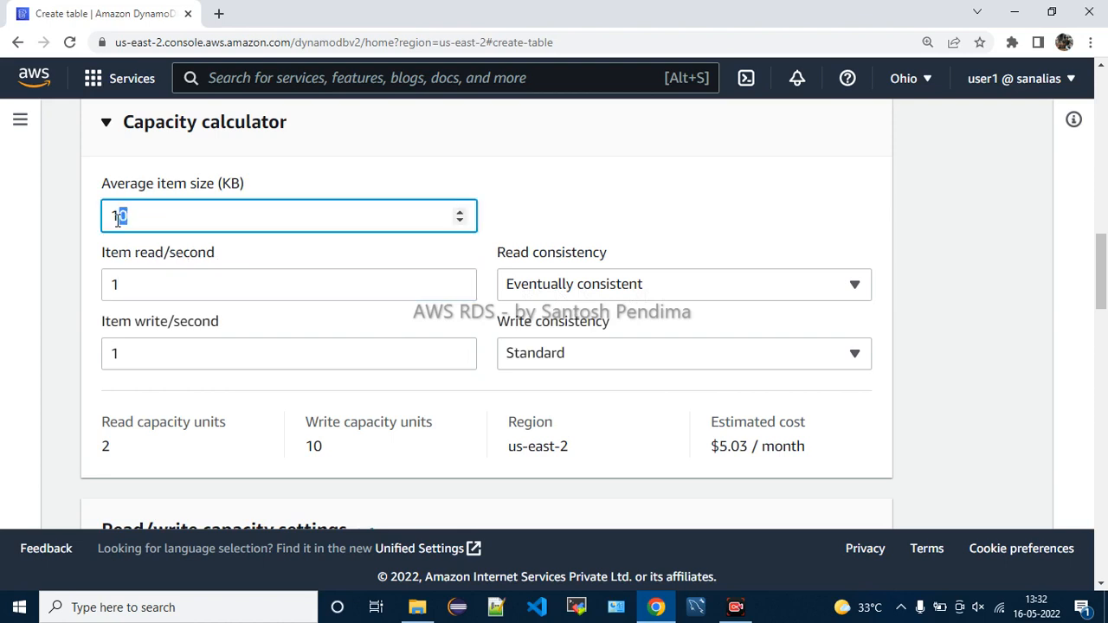
left_click(174, 220)
left_click_drag(710, 445, 750, 447)
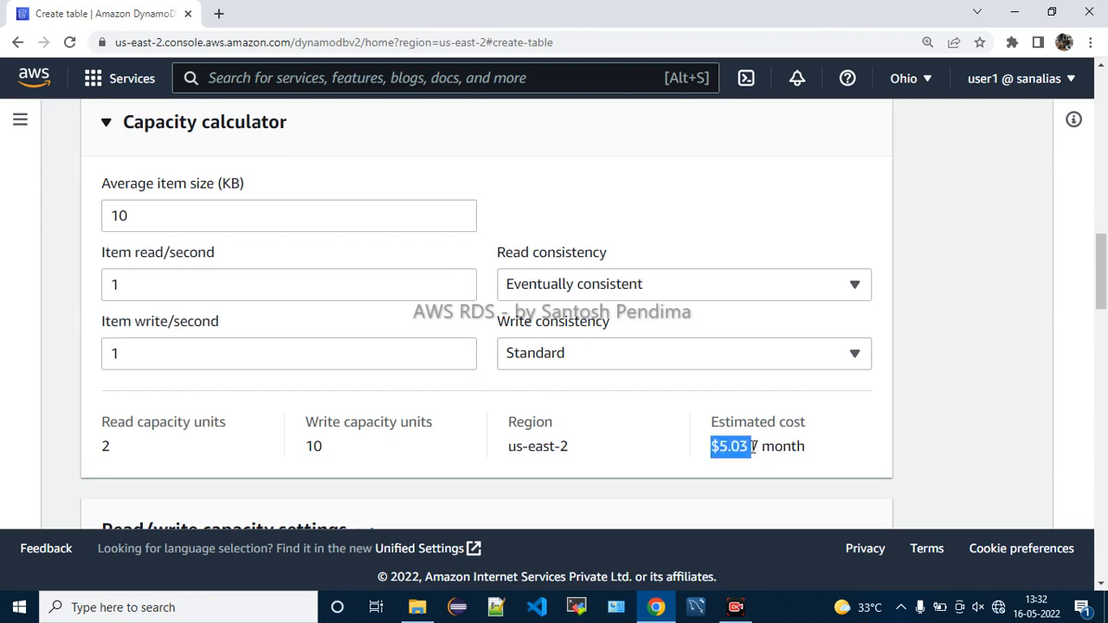
Switch to Strongly consistent reads and compare the $5.13 monthly estimate
left_click(585, 291)
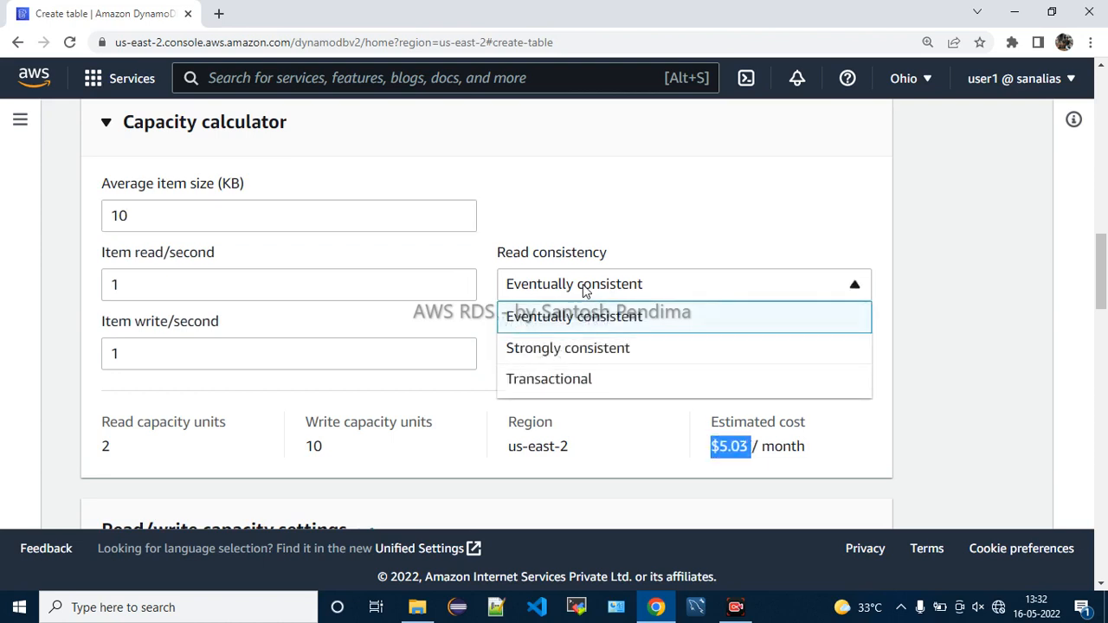
left_click(568, 358)
left_click_drag(710, 445, 754, 448)
left_click(138, 222)
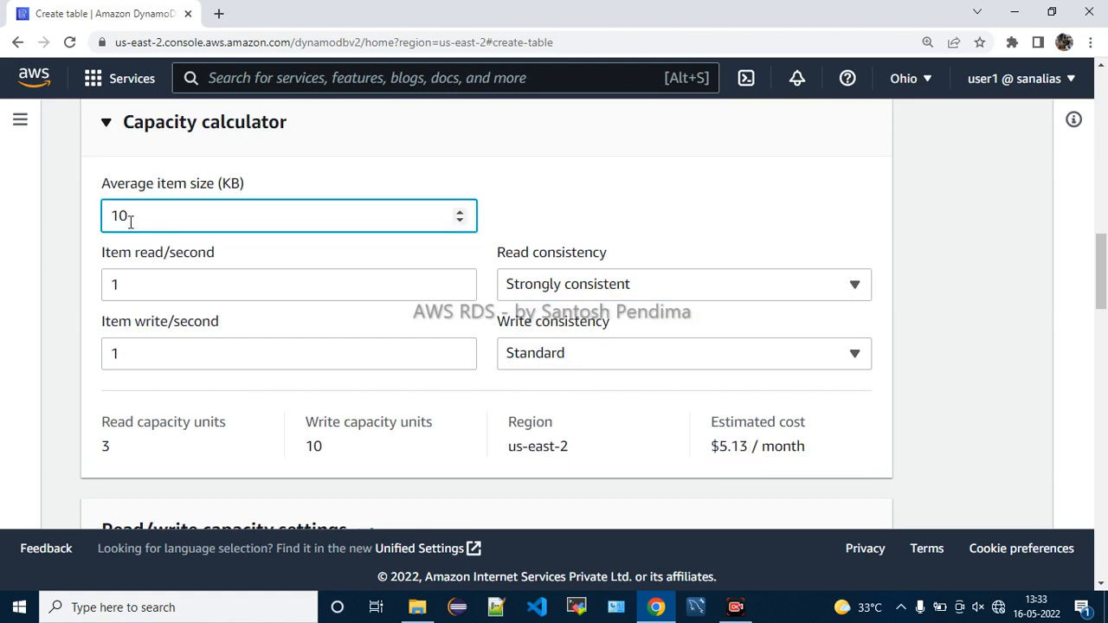
left_click_drag(126, 223, 113, 224)
left_click(144, 218)
left_click_drag(144, 217, 113, 219)
left_click(133, 216)
double_click(133, 216)
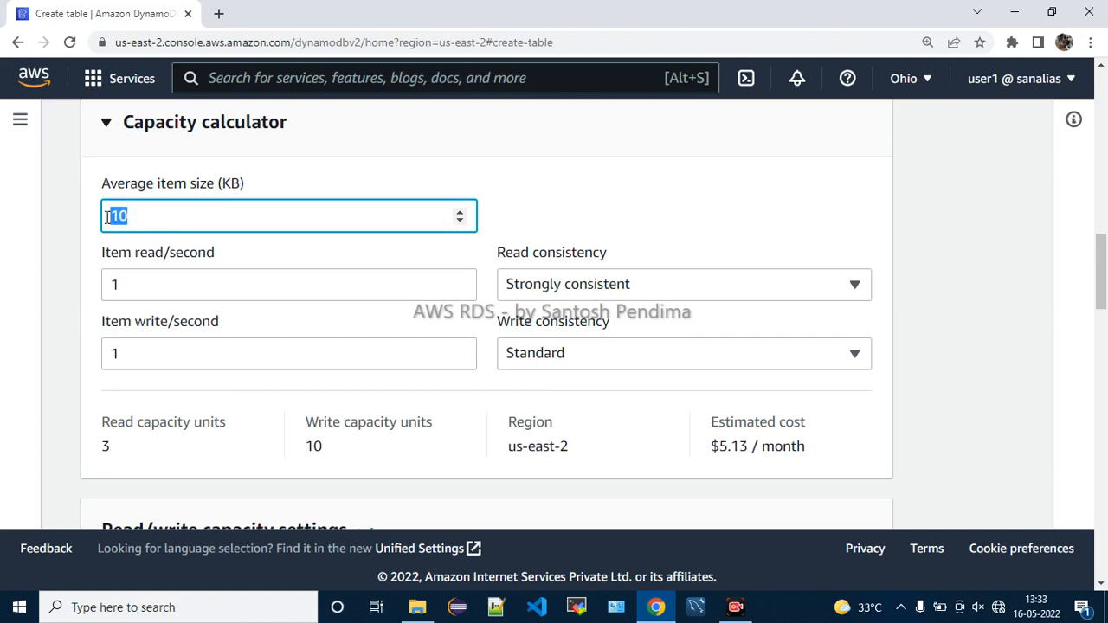
left_click(153, 217)
Keep Standard write consistency and strongly consistent reads in the calculator
left_click_drag(500, 260, 607, 257)
left_click(664, 252)
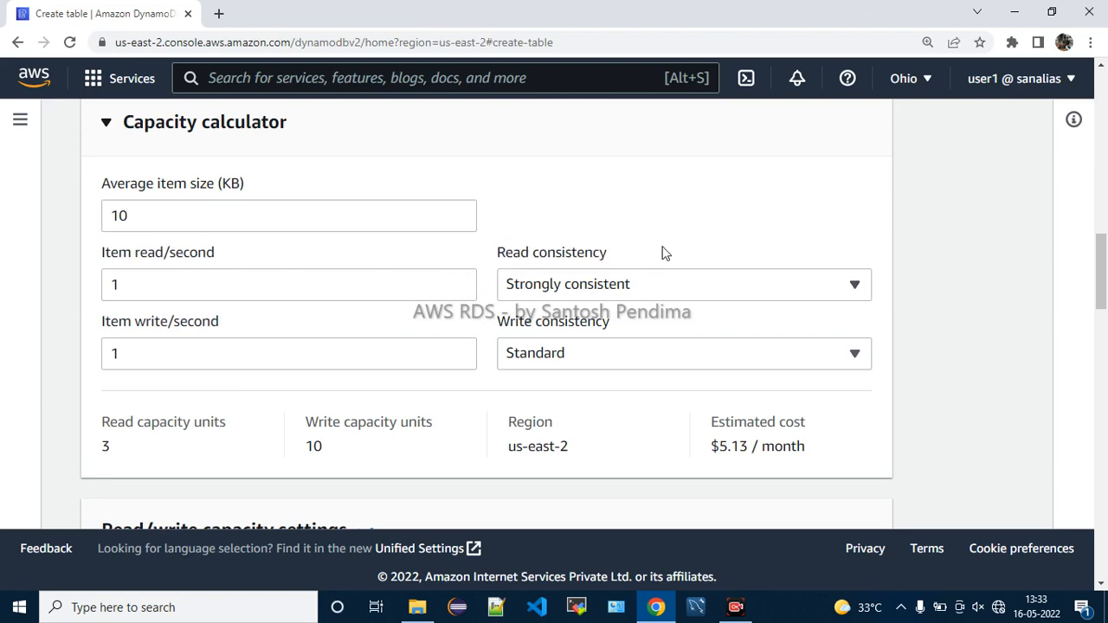
left_click(595, 361)
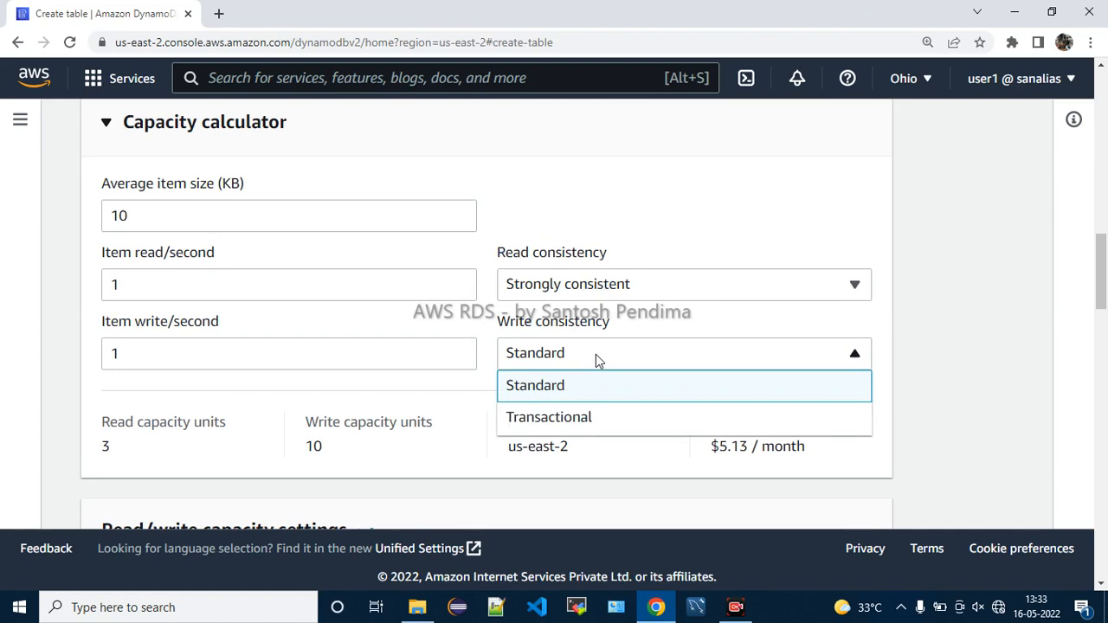
left_click(566, 403)
left_click(565, 296)
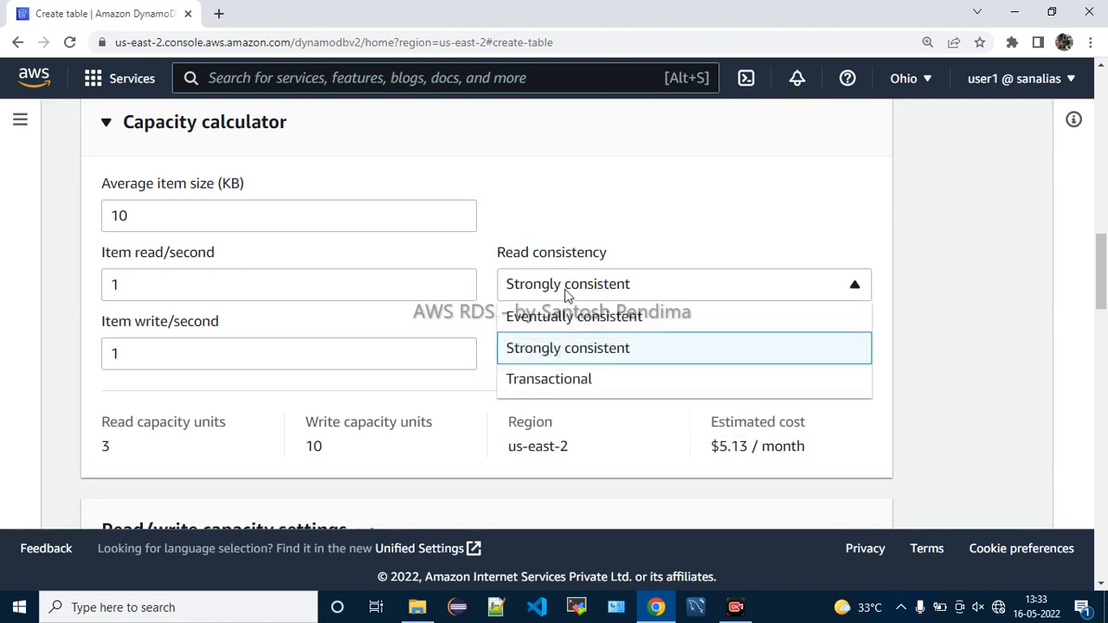
left_click(565, 294)
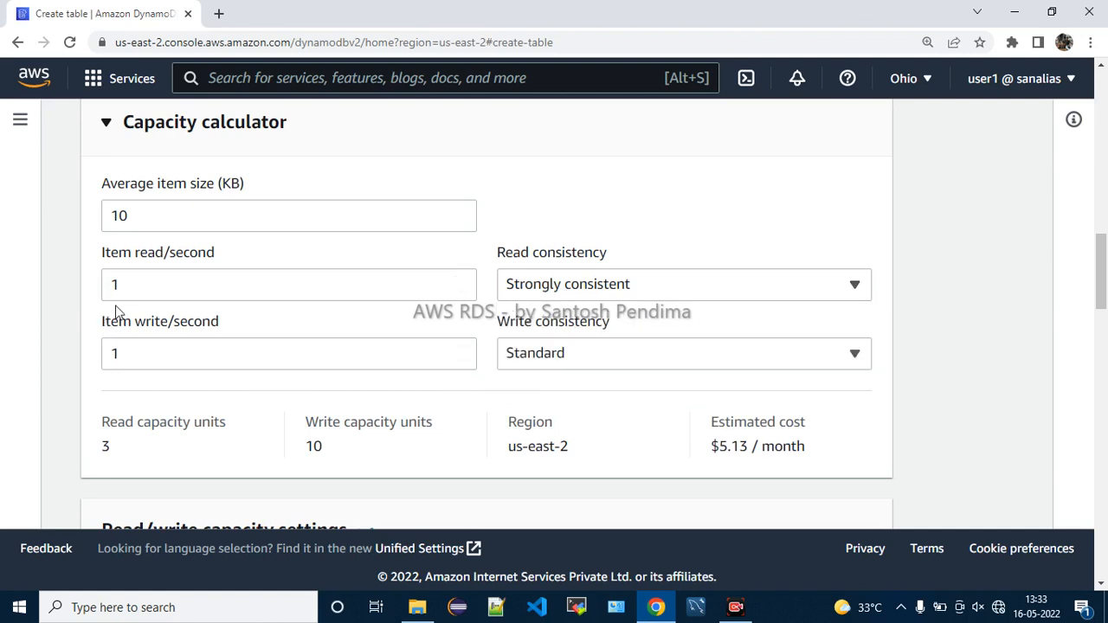
Return read consistency to Eventually consistent, bringing read units back to 2
scroll(134, 357, "down", 2)
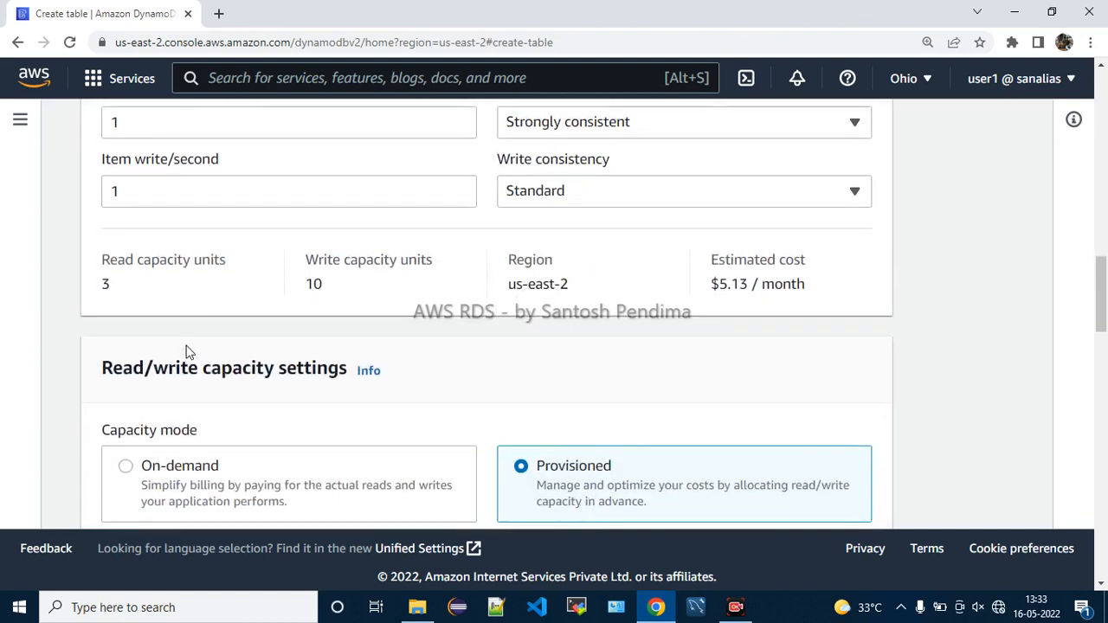
left_click_drag(138, 292, 103, 293)
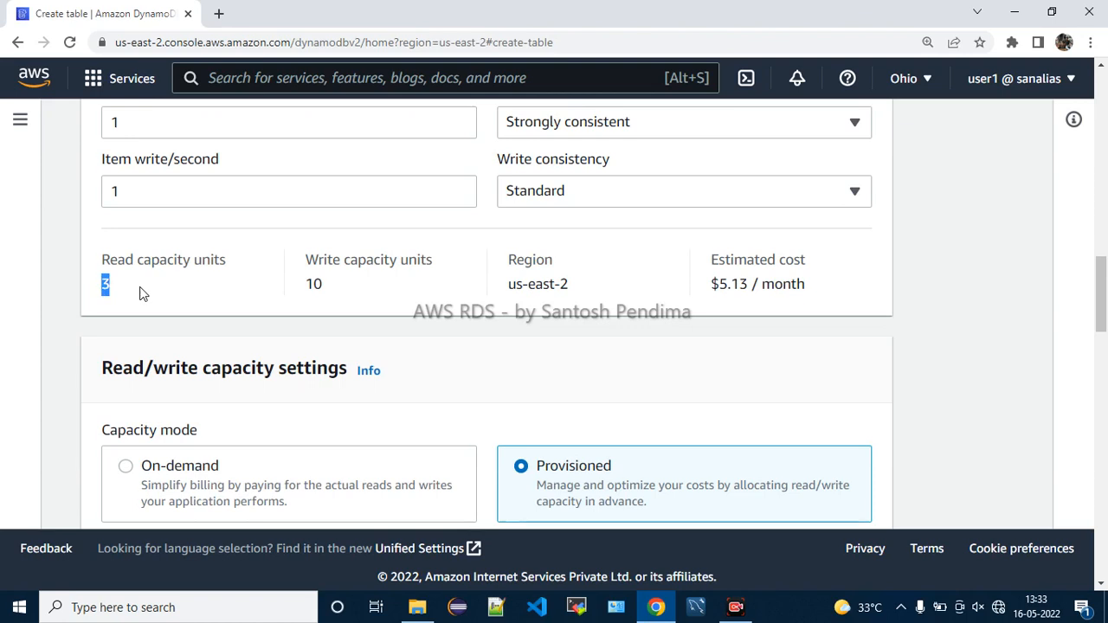
scroll(148, 277, "up", 2)
left_click_drag(146, 219, 102, 232)
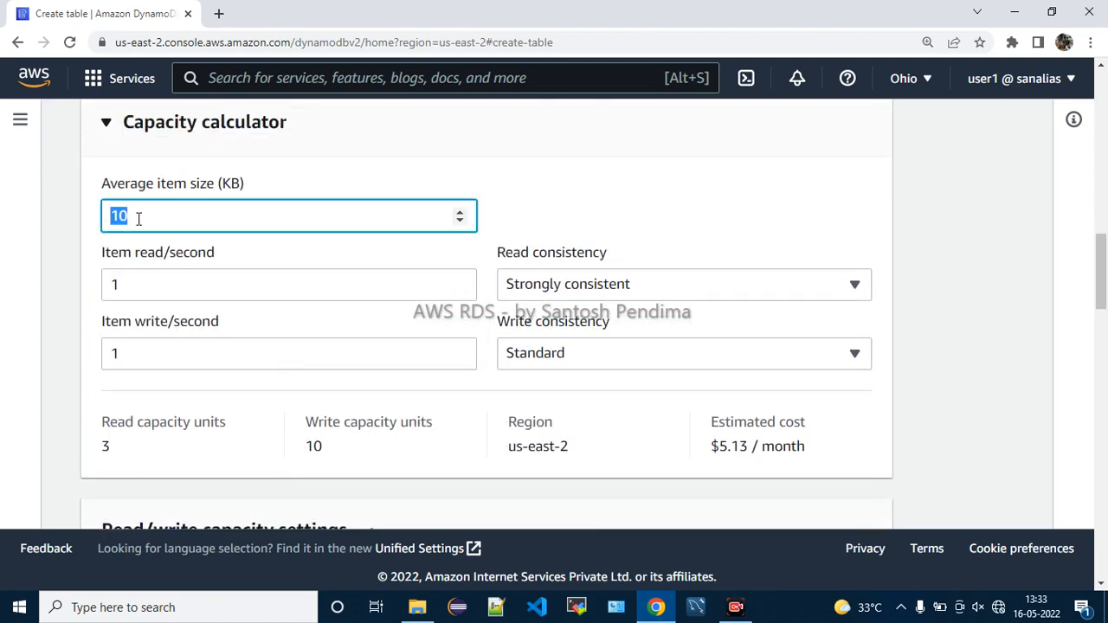
left_click(139, 219)
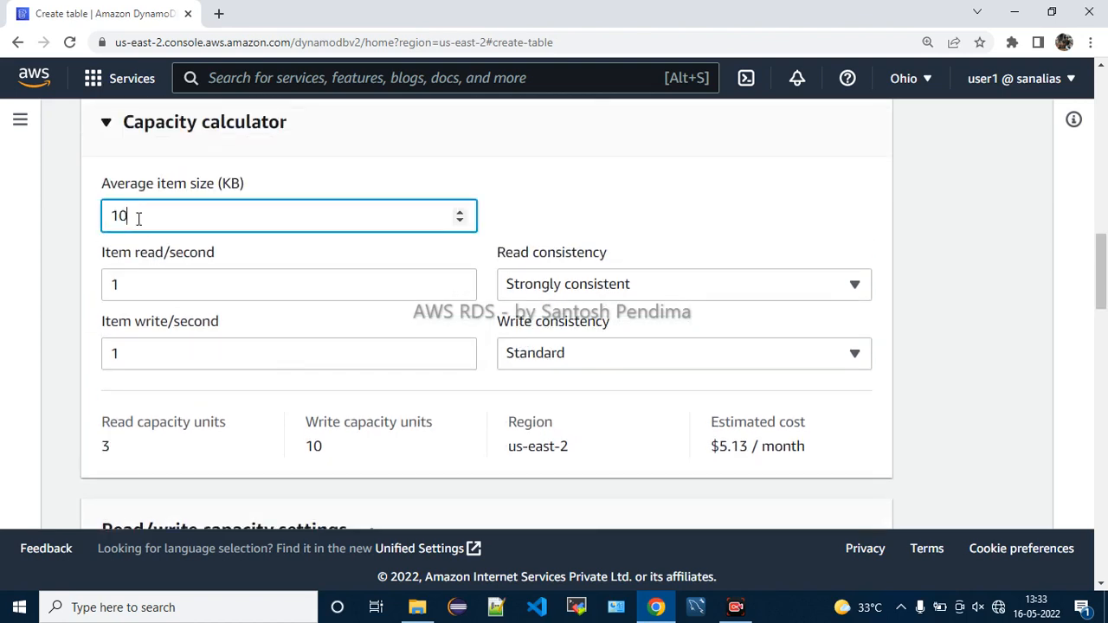
left_click(549, 285)
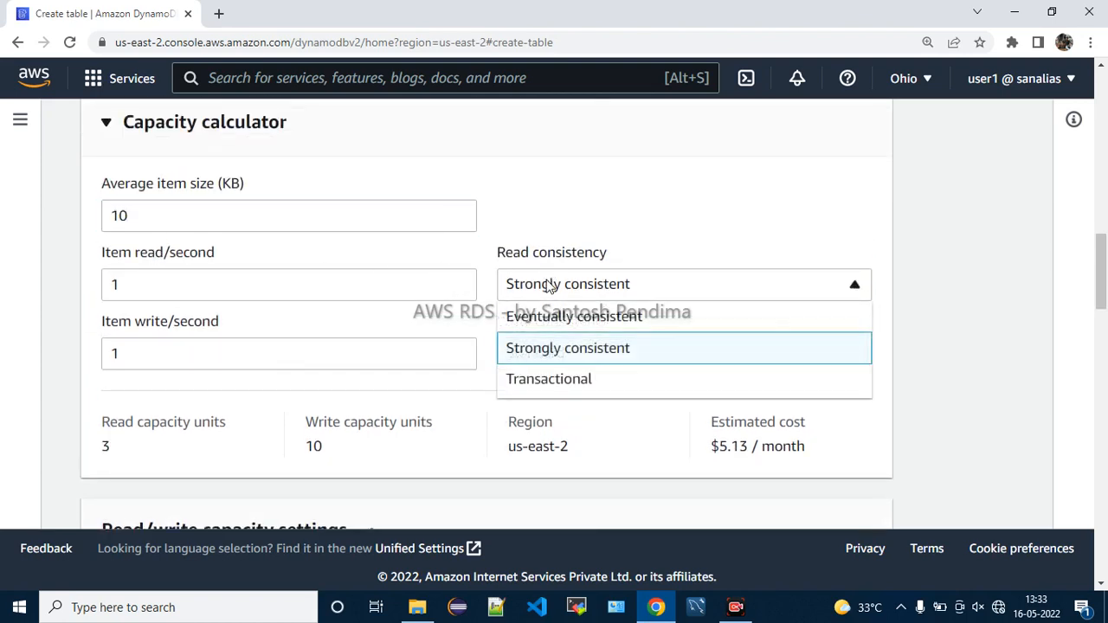
left_click(549, 326)
left_click_drag(136, 462, 102, 423)
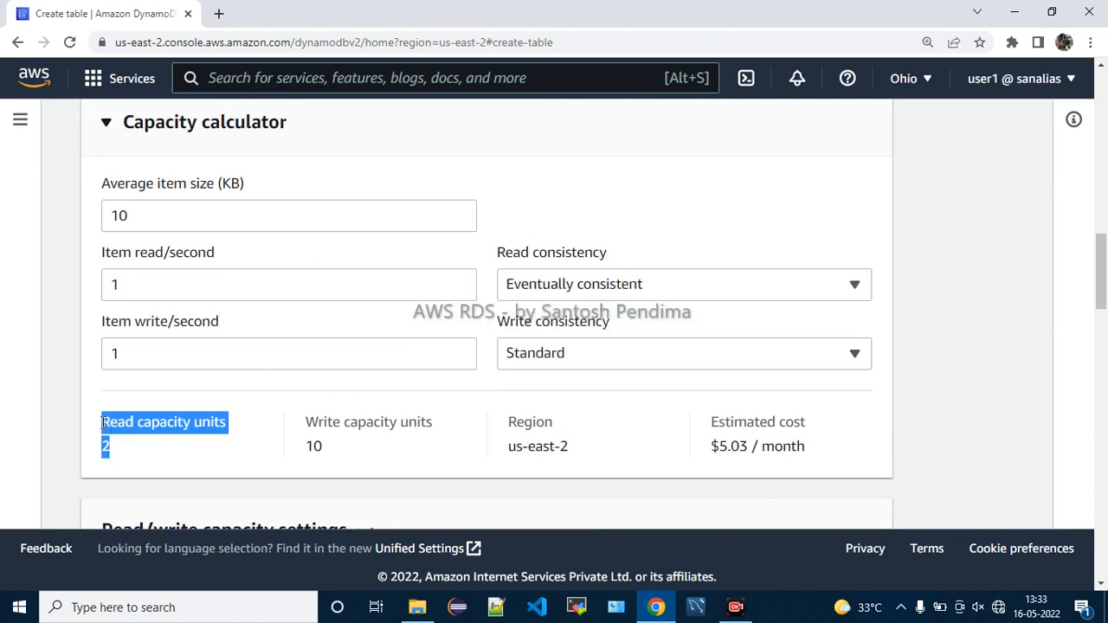
left_click(122, 445)
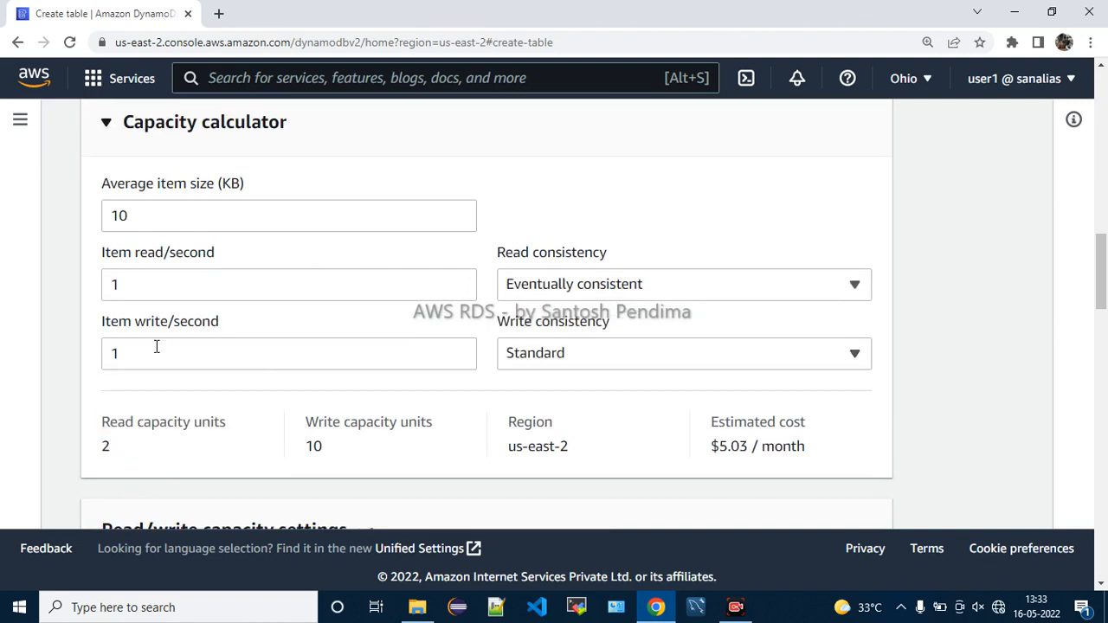
left_click(139, 214)
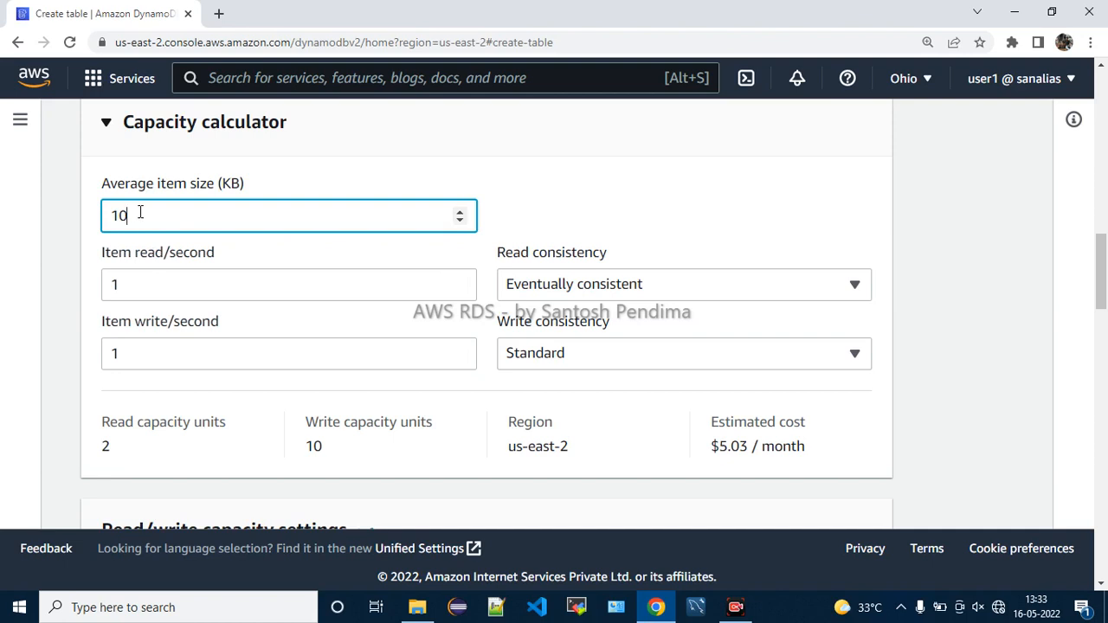
Enter a 100 KB average item size and review the 13 read units and monthly cost
type("0")
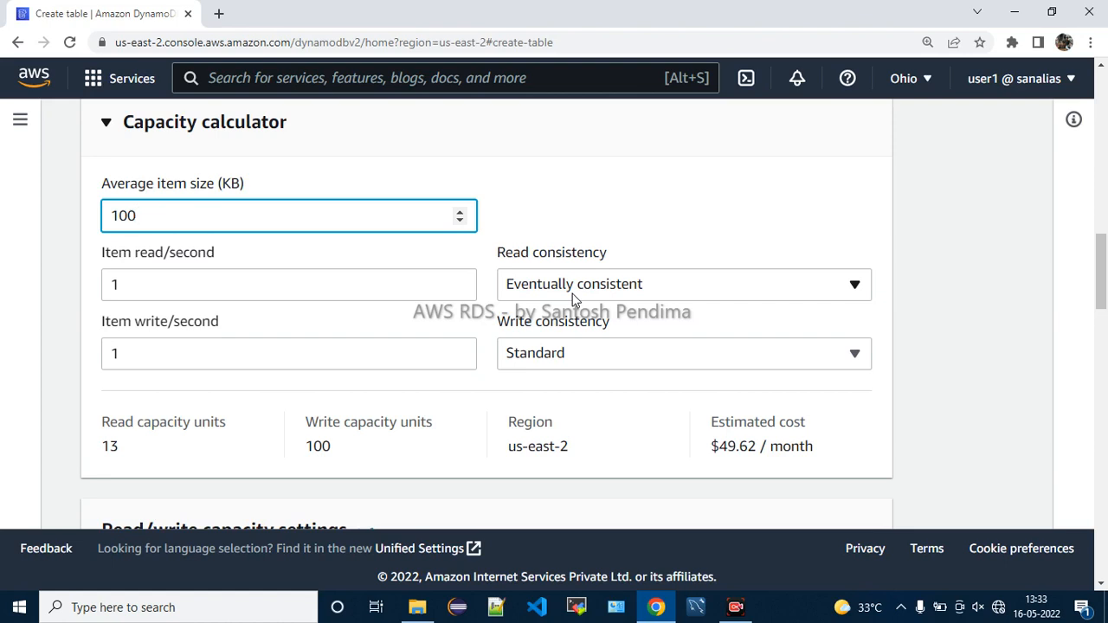
left_click(127, 450)
left_click_drag(123, 447, 100, 447)
left_click(119, 461)
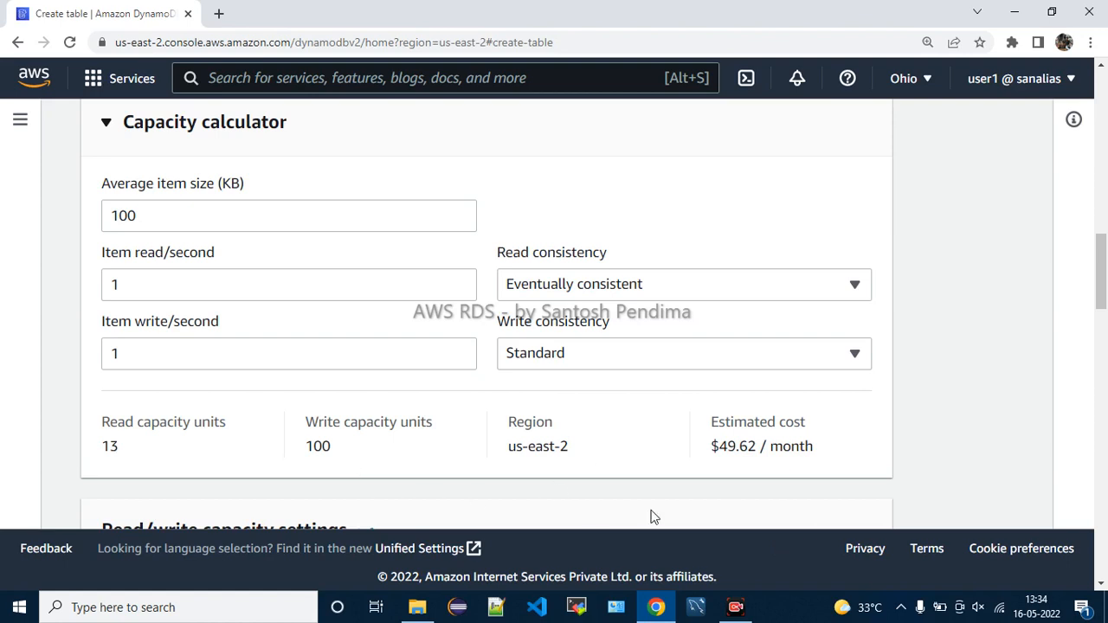
left_click_drag(710, 446, 836, 454)
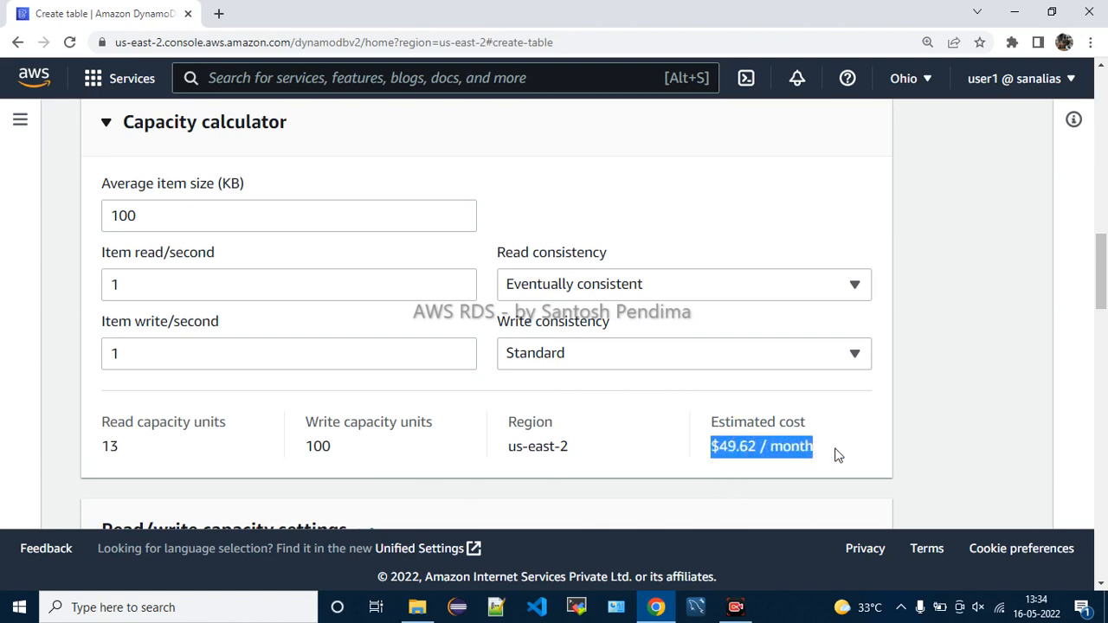
left_click(836, 454)
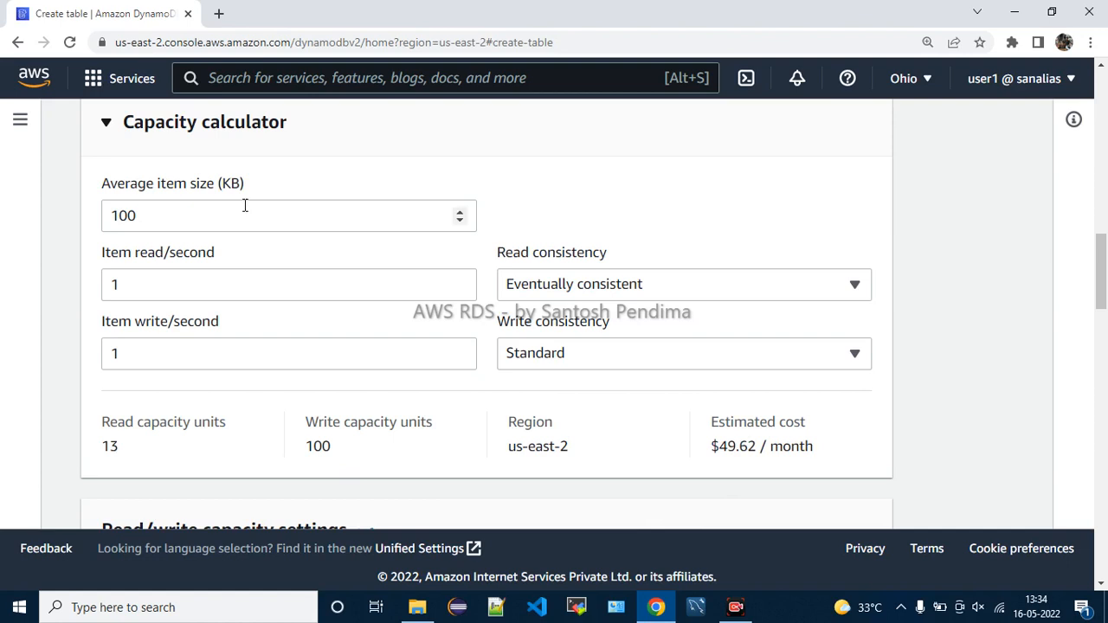
Reduce the average item size to 10 KB, keeping Standard write consistency
left_click(166, 219)
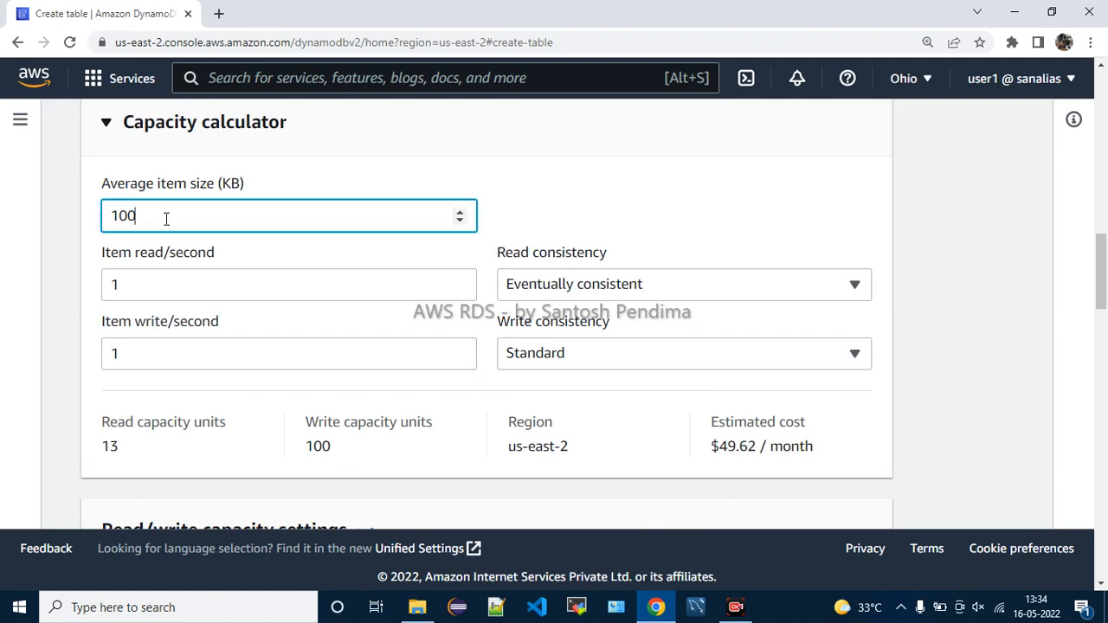
key("BackSpace")
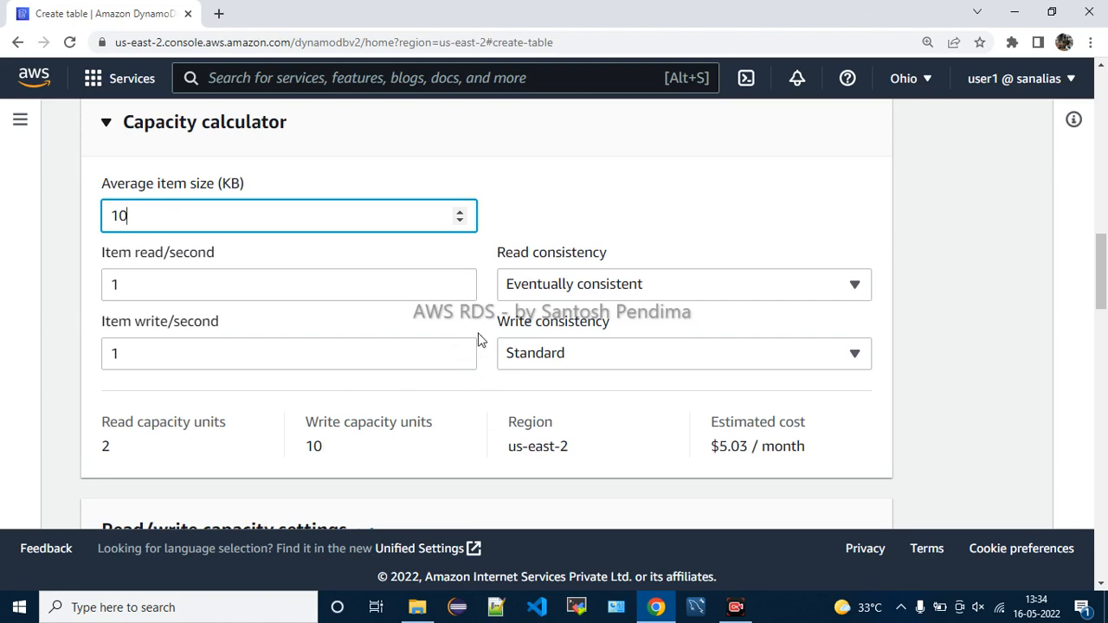
left_click(520, 360)
left_click(520, 360)
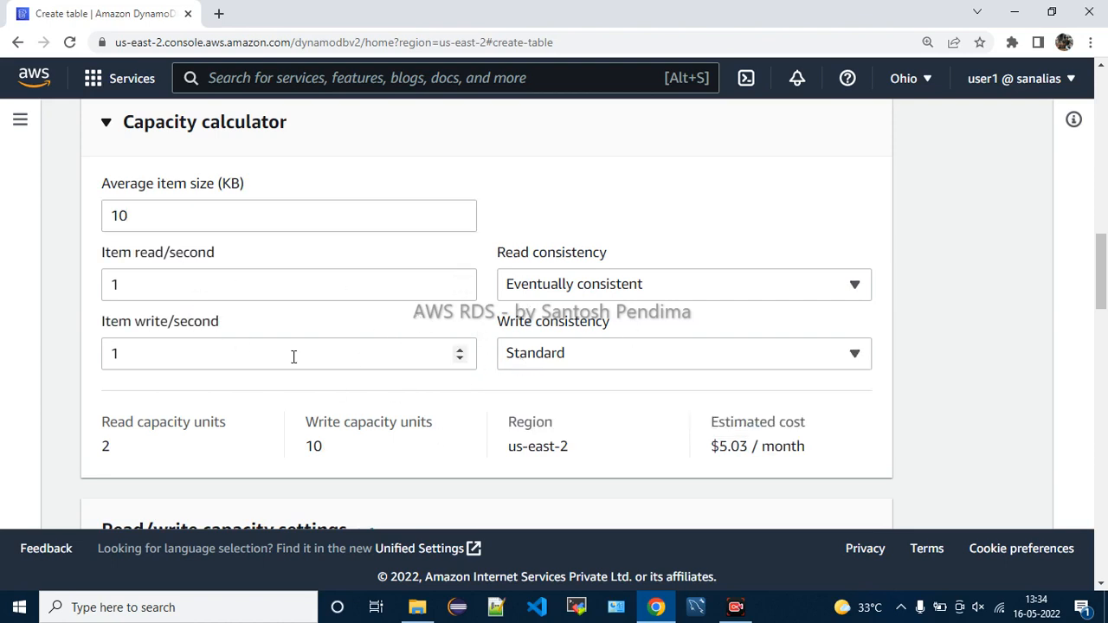
left_click(526, 362)
left_click(526, 362)
Raise item writes per second to 5, then lower it back to 1
left_click(459, 352)
left_click(459, 352)
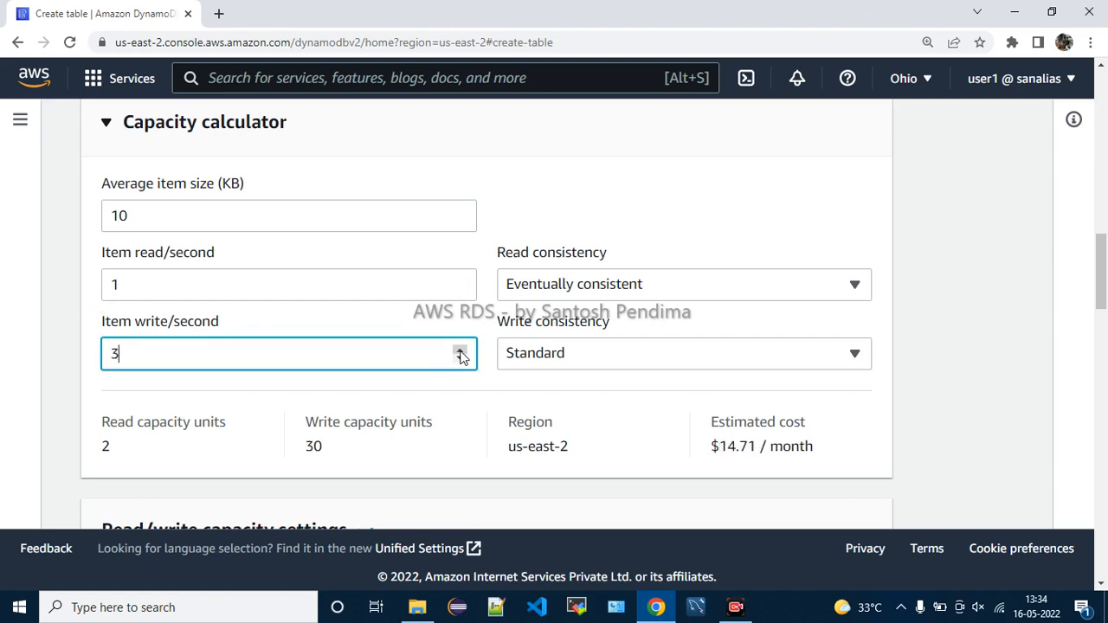
left_click(460, 352)
left_click(459, 352)
left_click(459, 358)
left_click(459, 359)
left_click(459, 358)
left_click(460, 358)
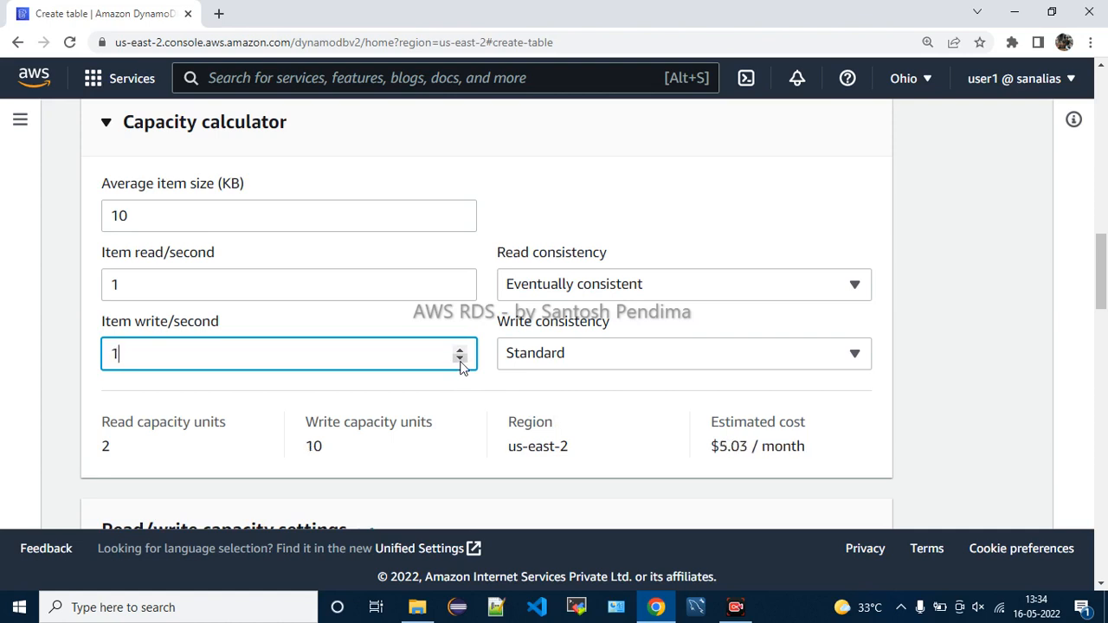
left_click(690, 247)
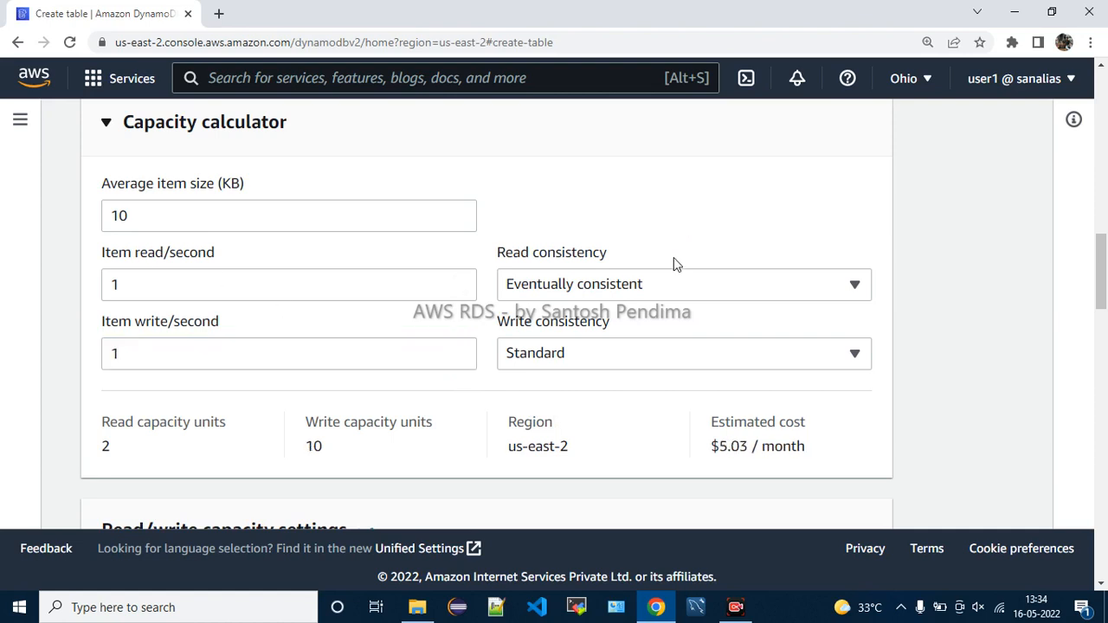
Cut the average item size to 1 KB, for 1 read unit, 1 write unit and $0.59/month
left_click_drag(528, 252, 658, 246)
left_click(697, 230)
scroll(698, 226, "down", 1)
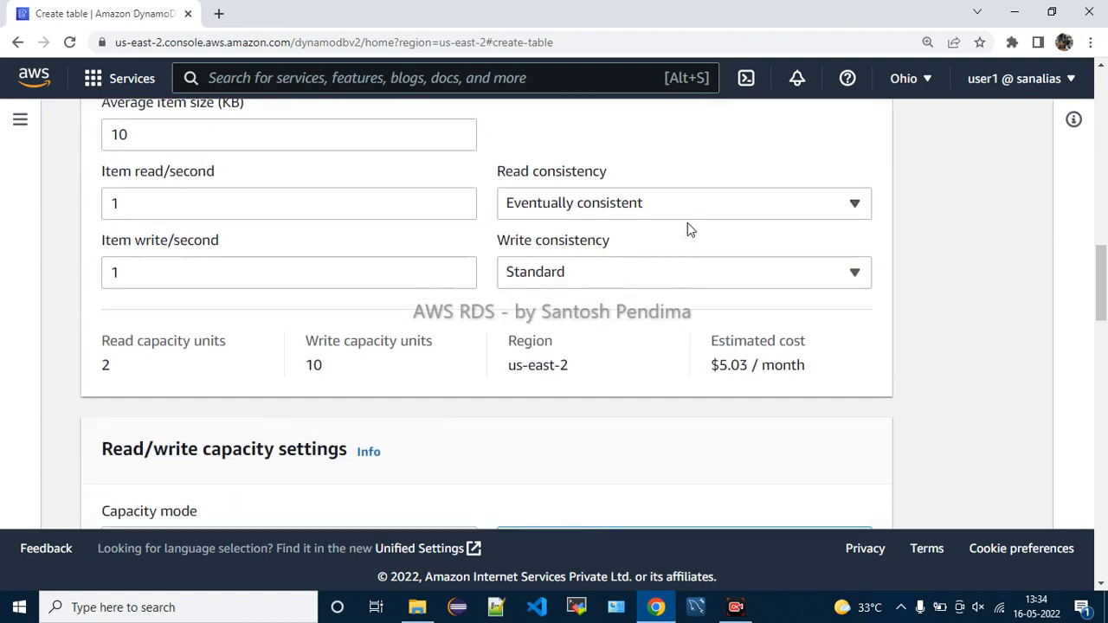
scroll(843, 244, "up", 1)
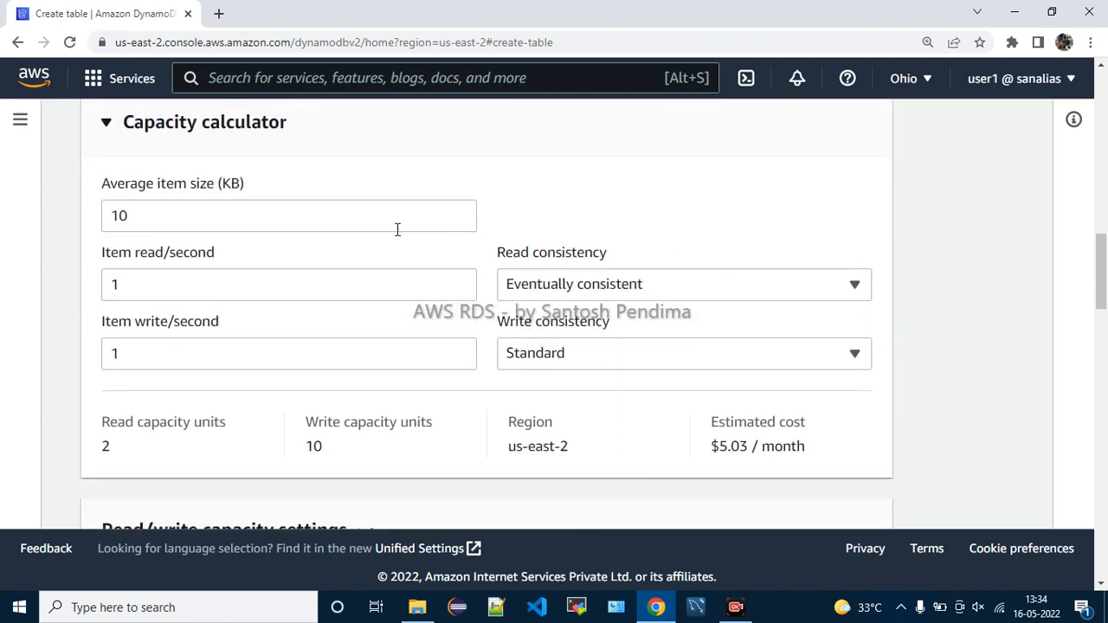
left_click_drag(155, 122, 179, 122)
left_click_drag(269, 167, 882, 457)
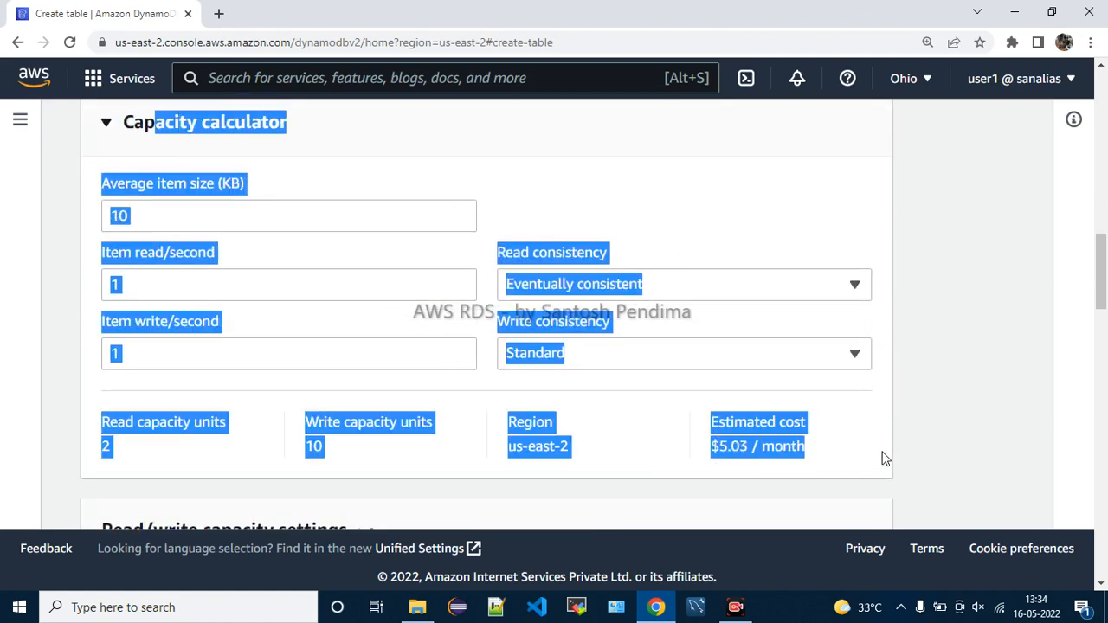
left_click(870, 427)
left_click(256, 217)
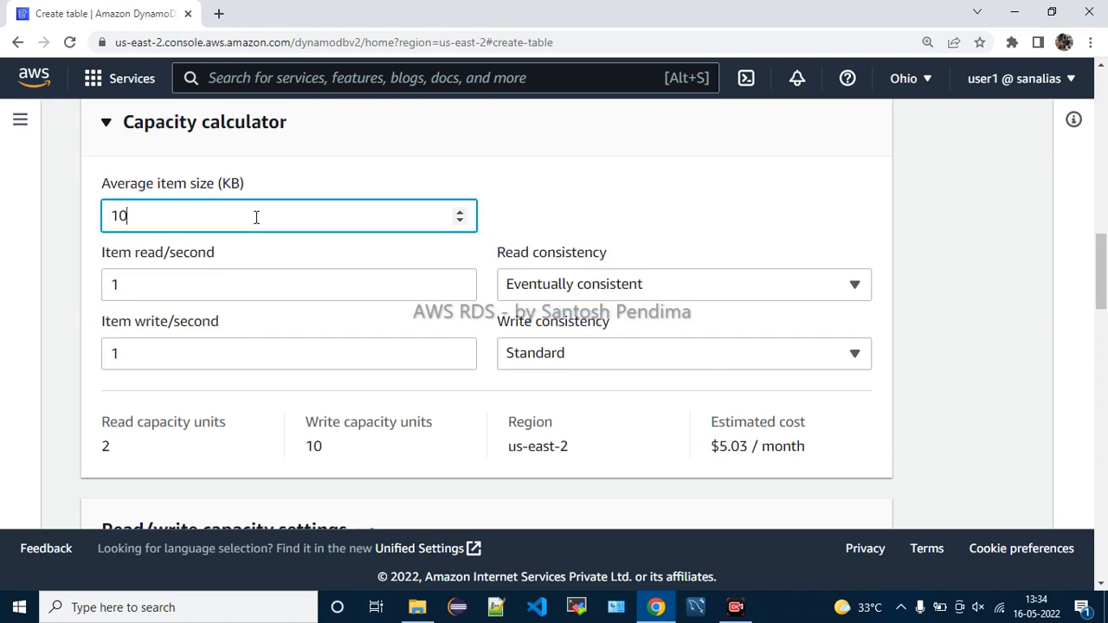
key("BackSpace")
scroll(432, 457, "up", 1)
scroll(730, 413, "down", 2)
left_click_drag(719, 346, 813, 394)
Select On-demand as the capacity mode under Read/write capacity settings
left_click(848, 378)
scroll(668, 428, "down", 2)
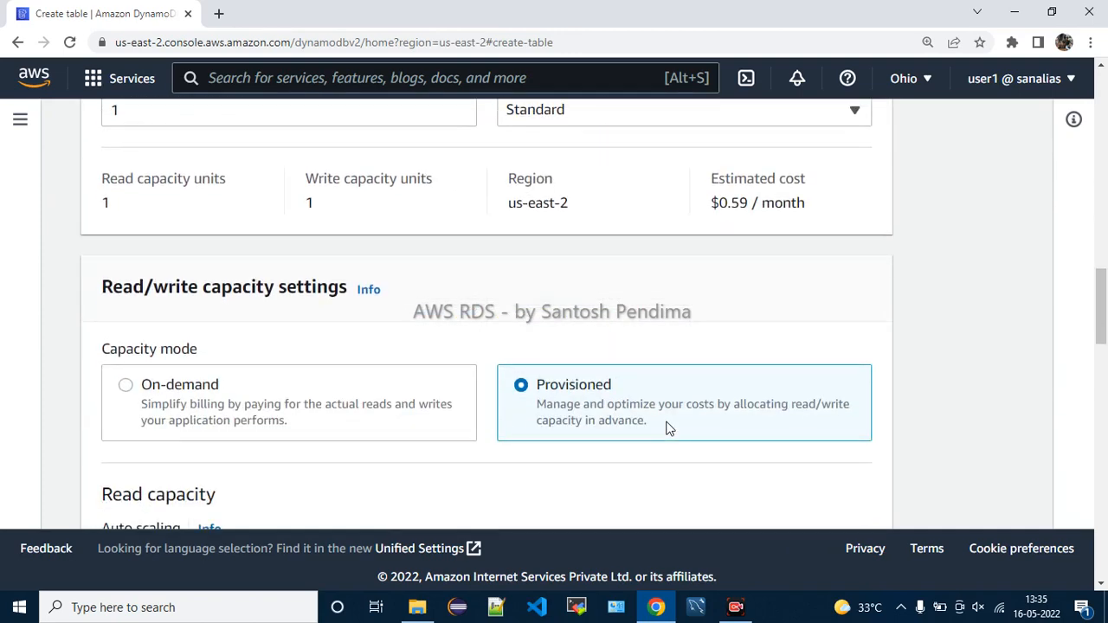
scroll(666, 428, "down", 1)
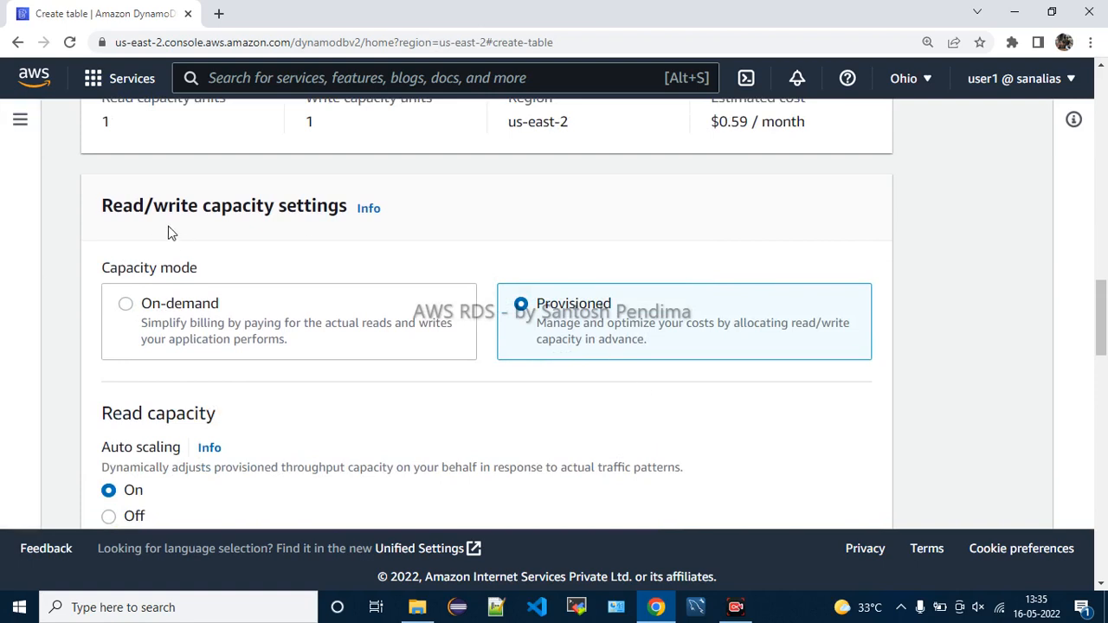
left_click_drag(120, 208, 280, 225)
left_click(161, 265)
left_click_drag(127, 266, 207, 268)
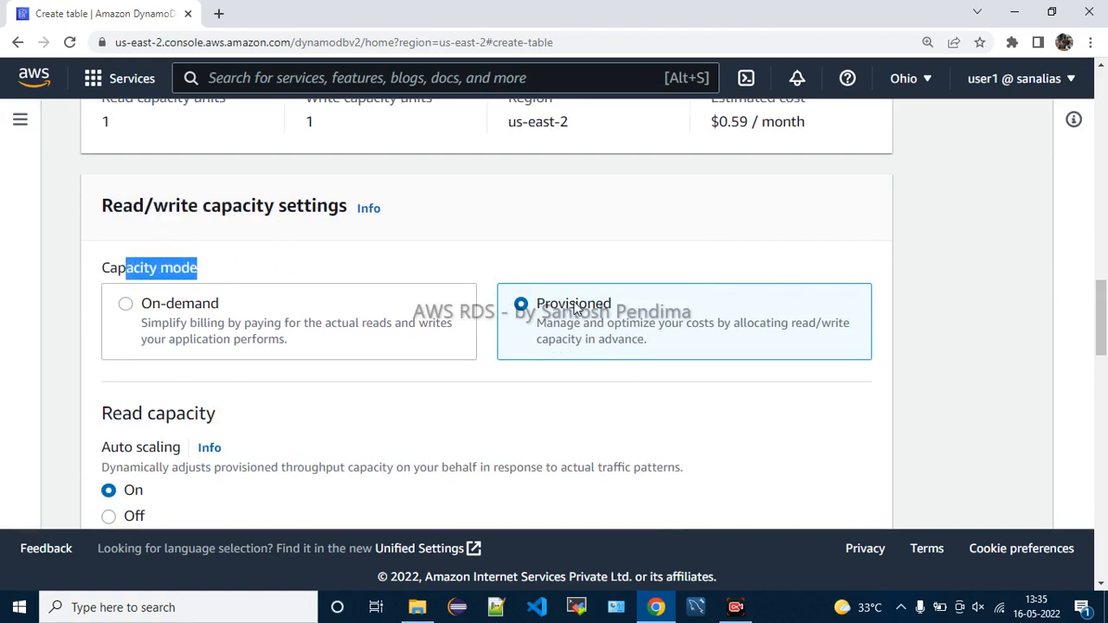
left_click(279, 337)
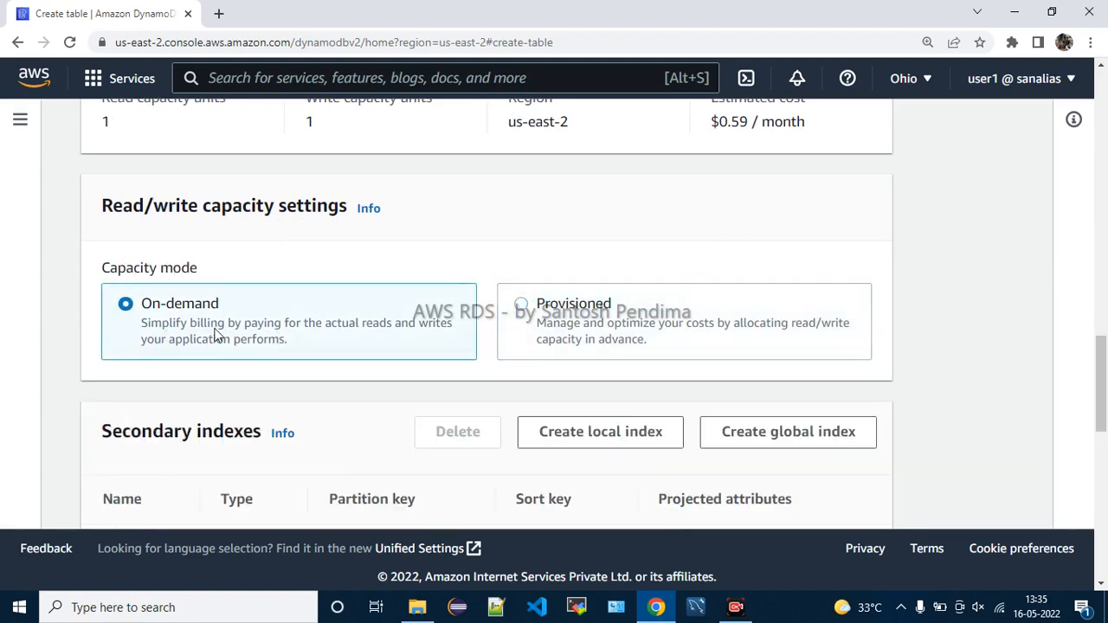
Compare the On-demand and Provisioned billing descriptions
left_click_drag(221, 331, 451, 326)
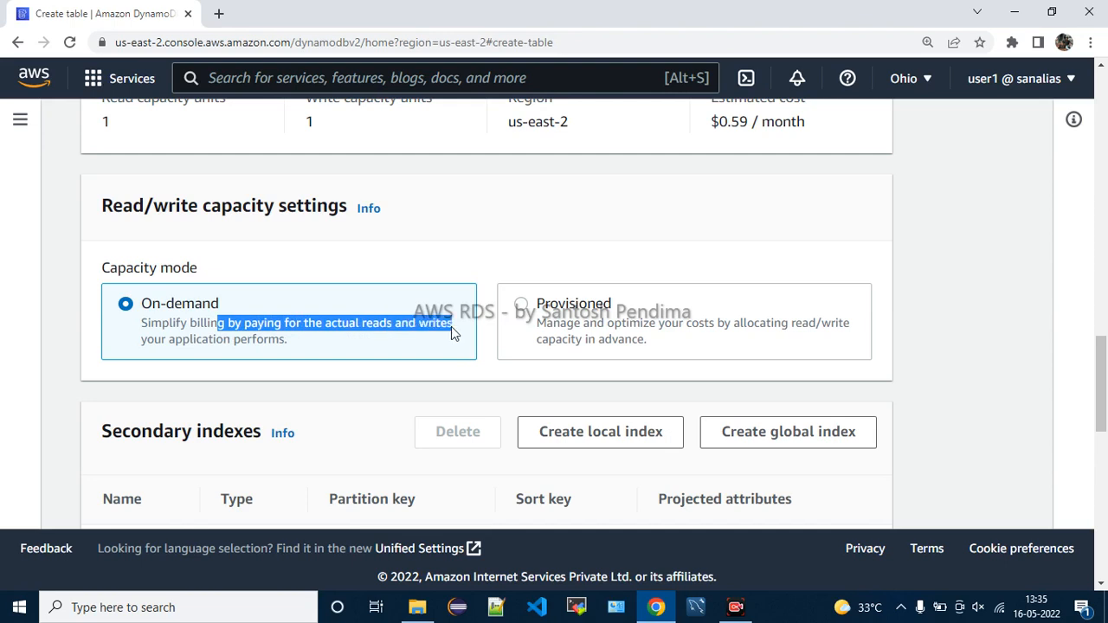
left_click_drag(194, 341, 316, 339)
left_click(328, 350)
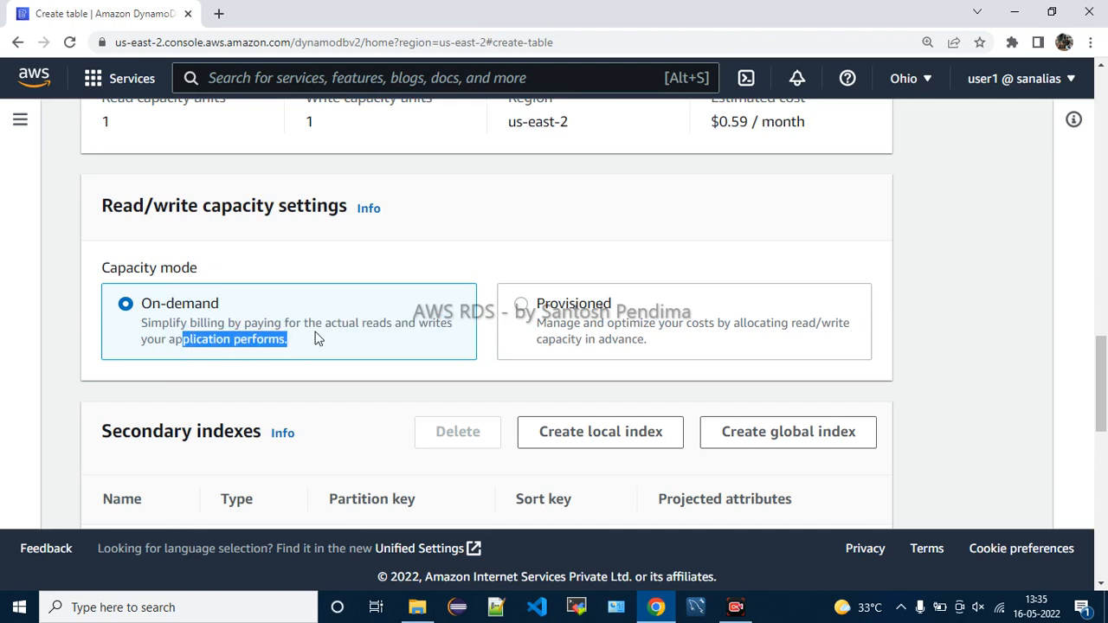
left_click(315, 338)
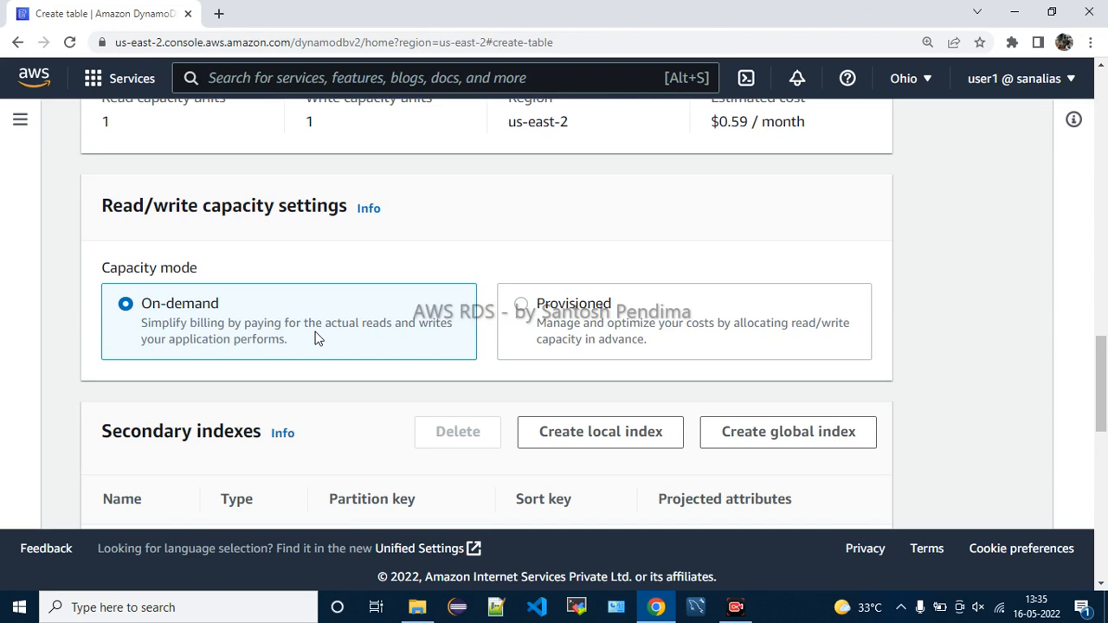
left_click_drag(650, 317, 860, 318)
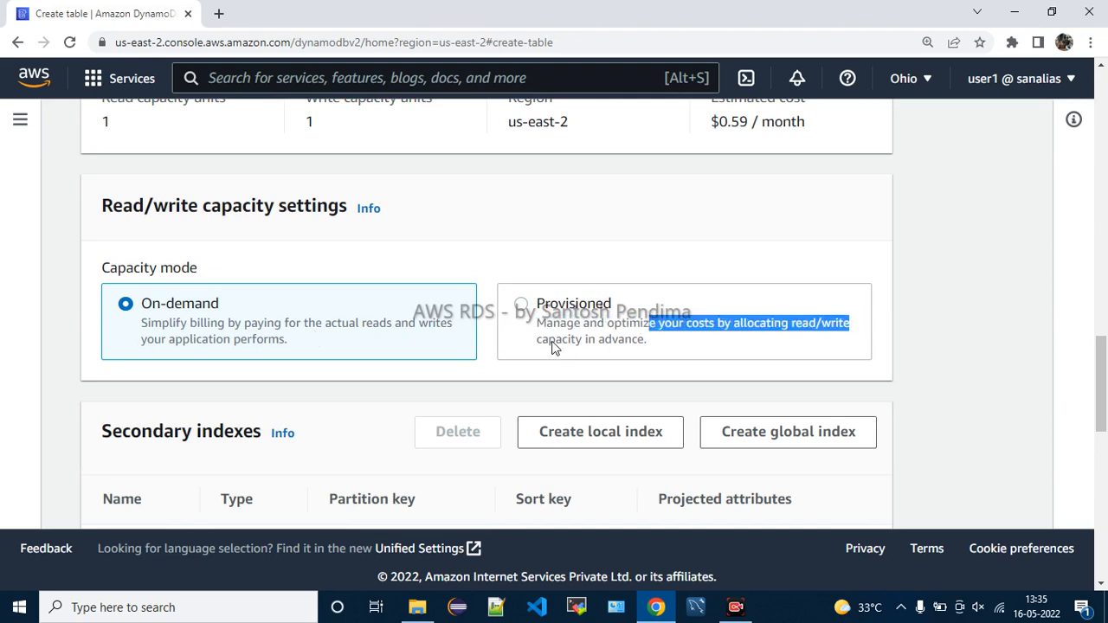
left_click_drag(551, 349, 655, 349)
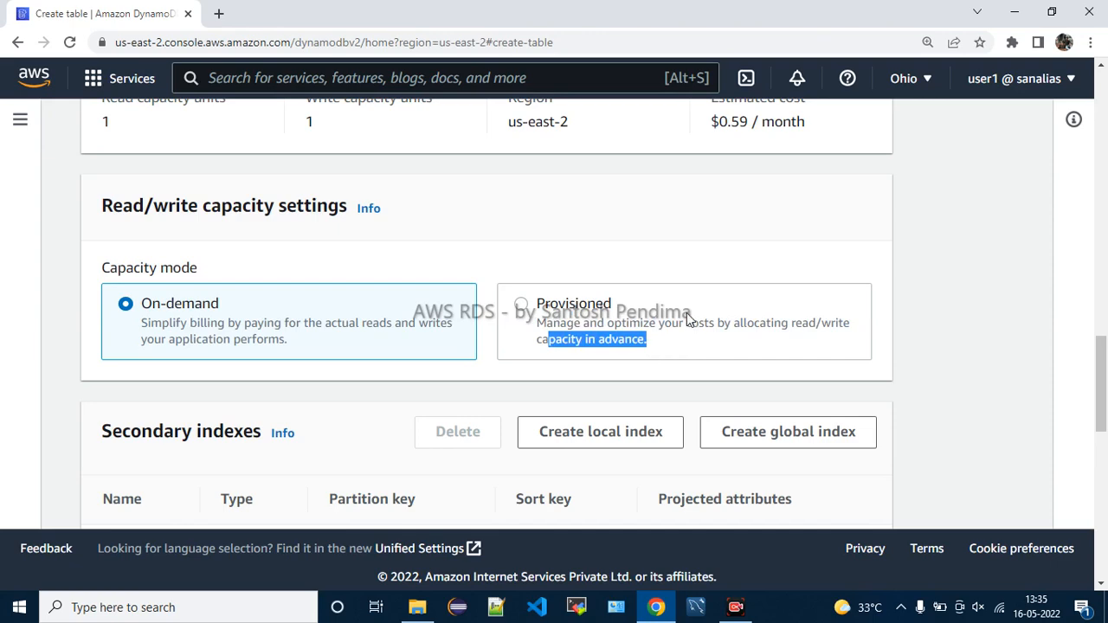
scroll(689, 319, "up", 4)
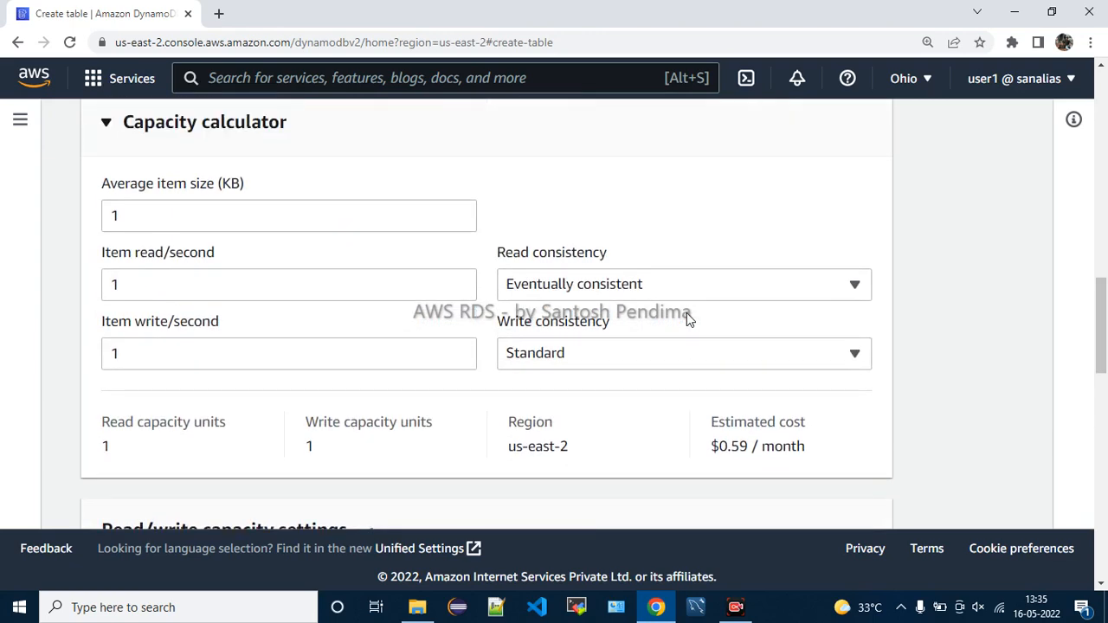
scroll(689, 319, "down", 1)
scroll(686, 319, "down", 3)
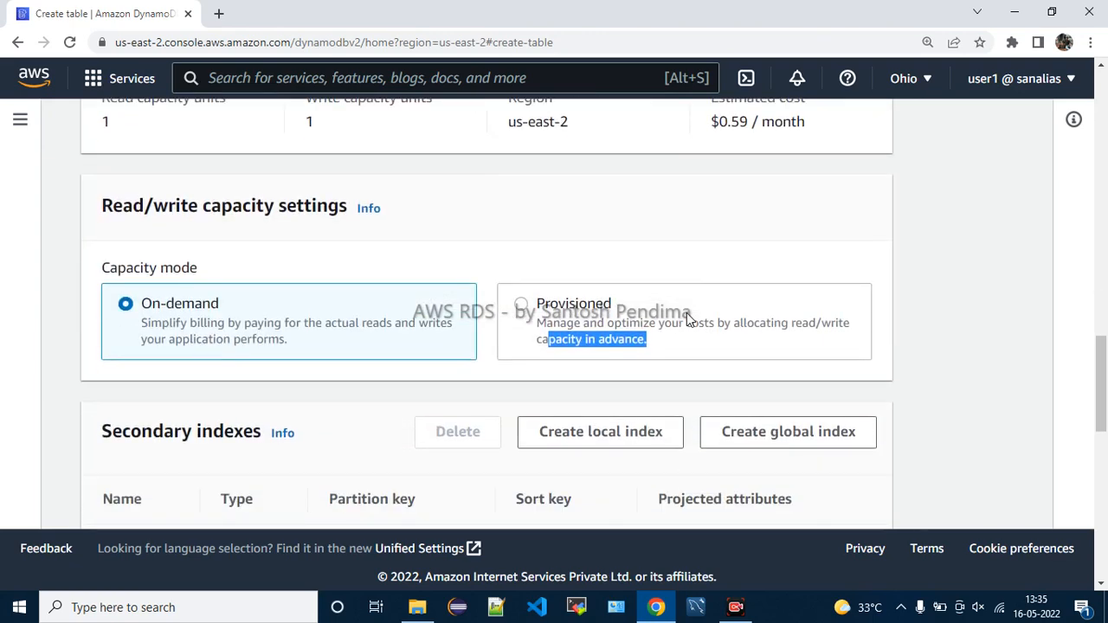
scroll(689, 319, "down", 1)
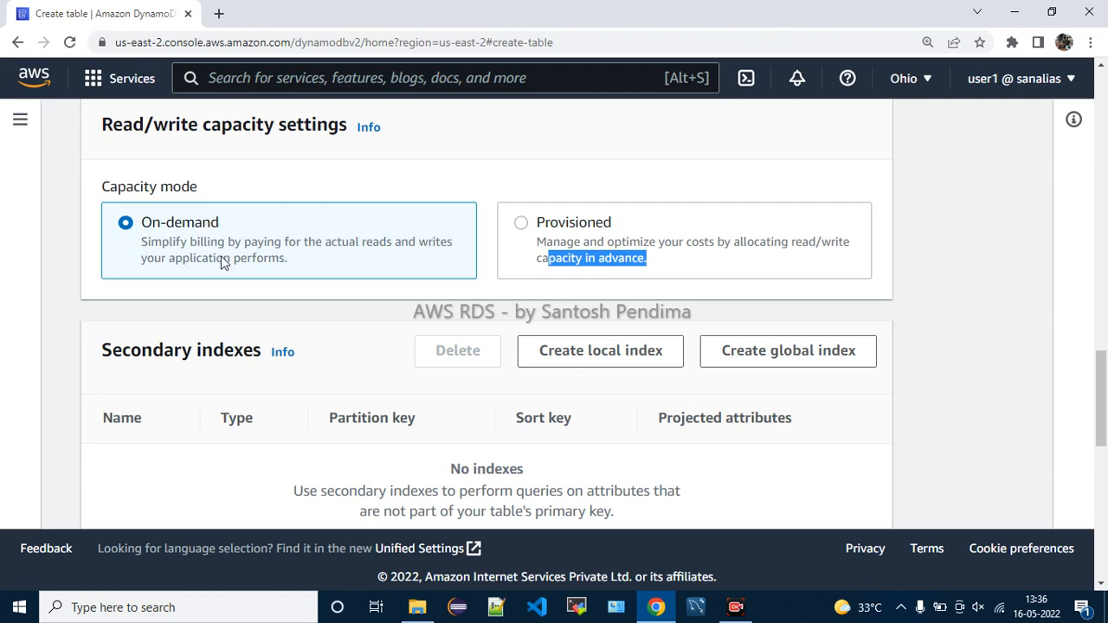
Toggle capacity mode to Provisioned, back to On-demand, and finally Provisioned again
left_click(529, 250)
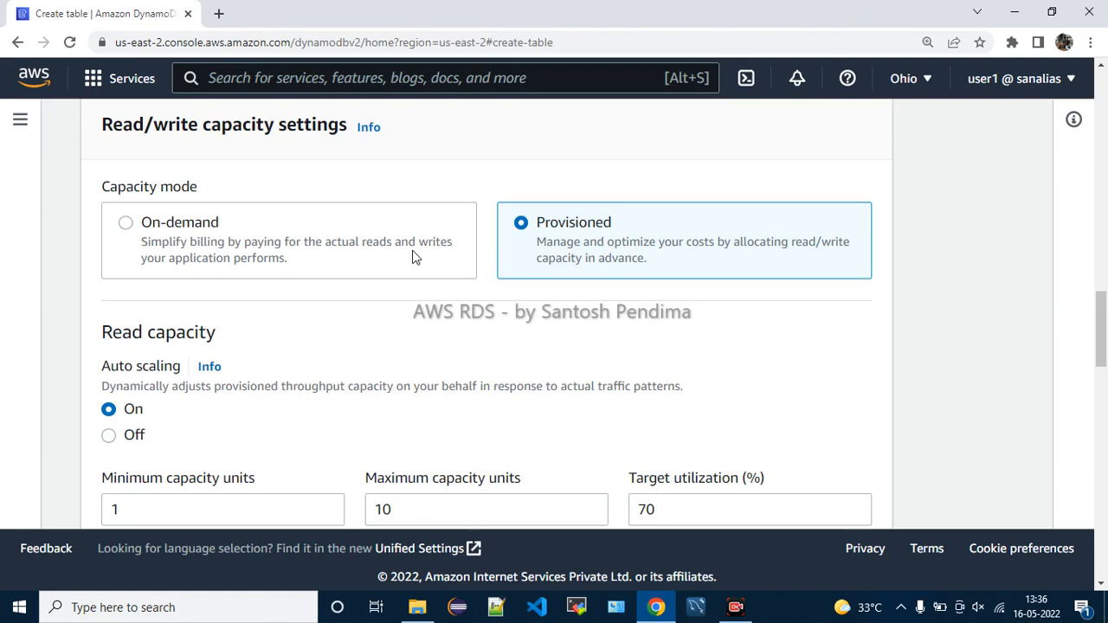
left_click_drag(183, 242, 316, 267)
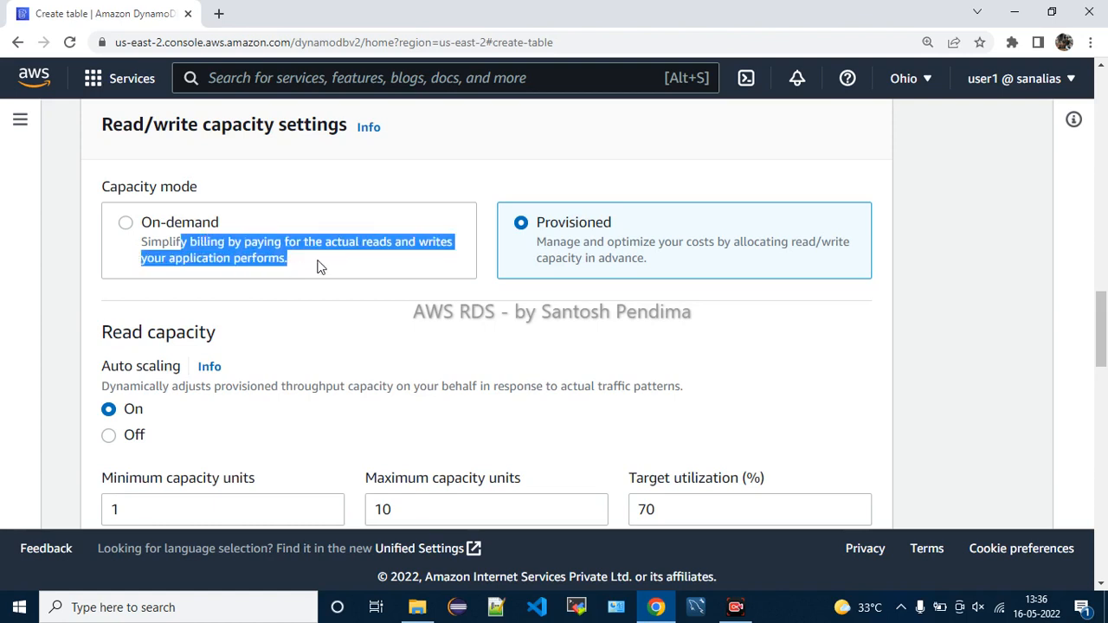
left_click(222, 235)
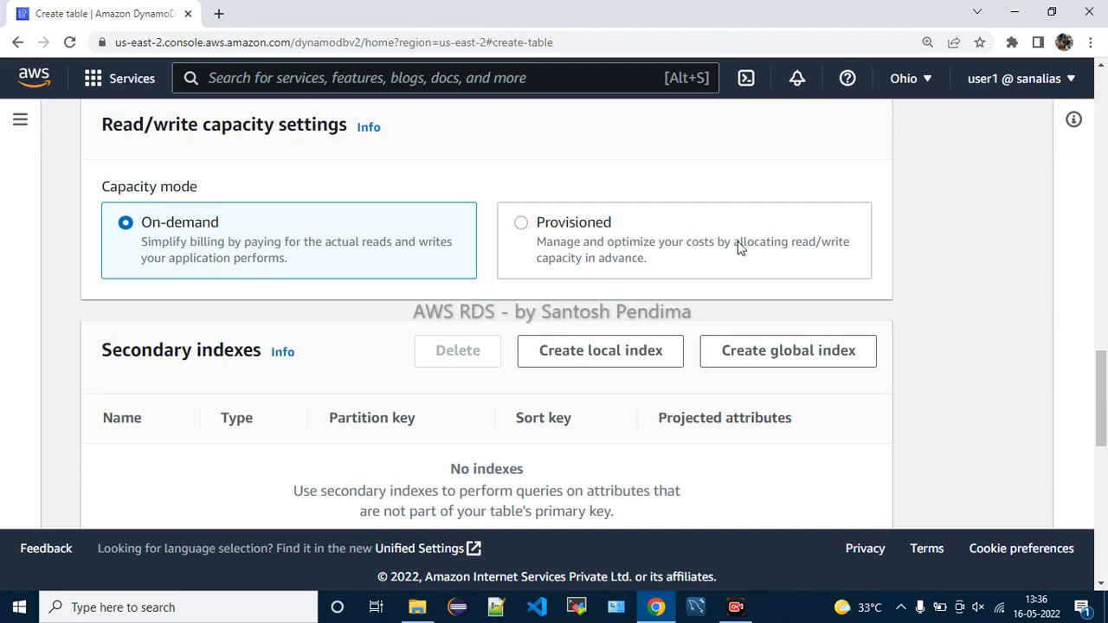
scroll(424, 326, "down", 1)
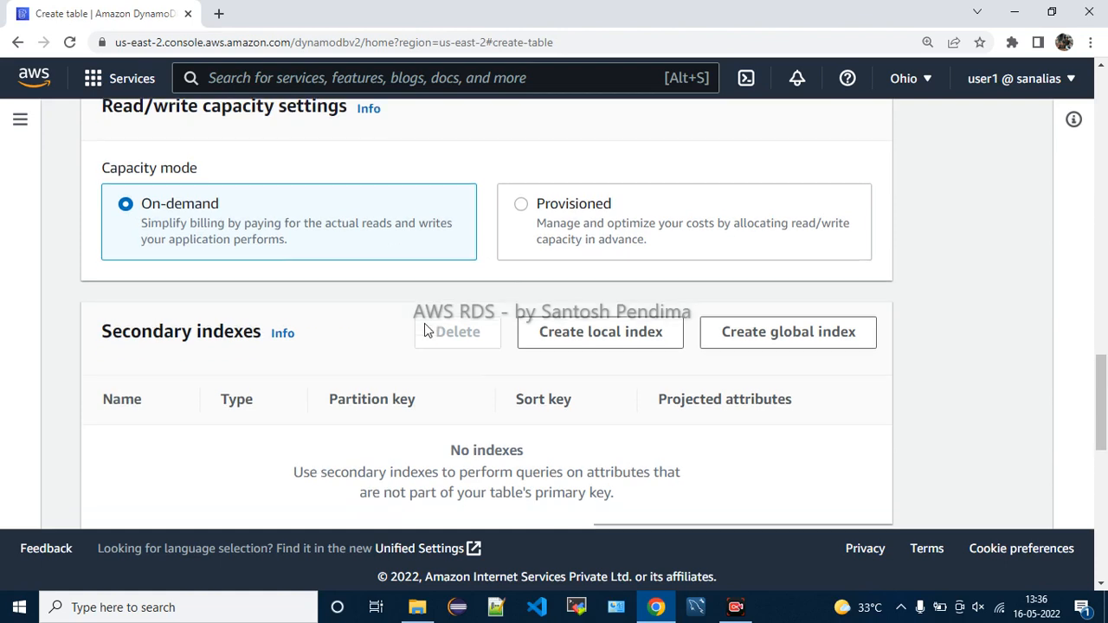
scroll(424, 324, "down", 1)
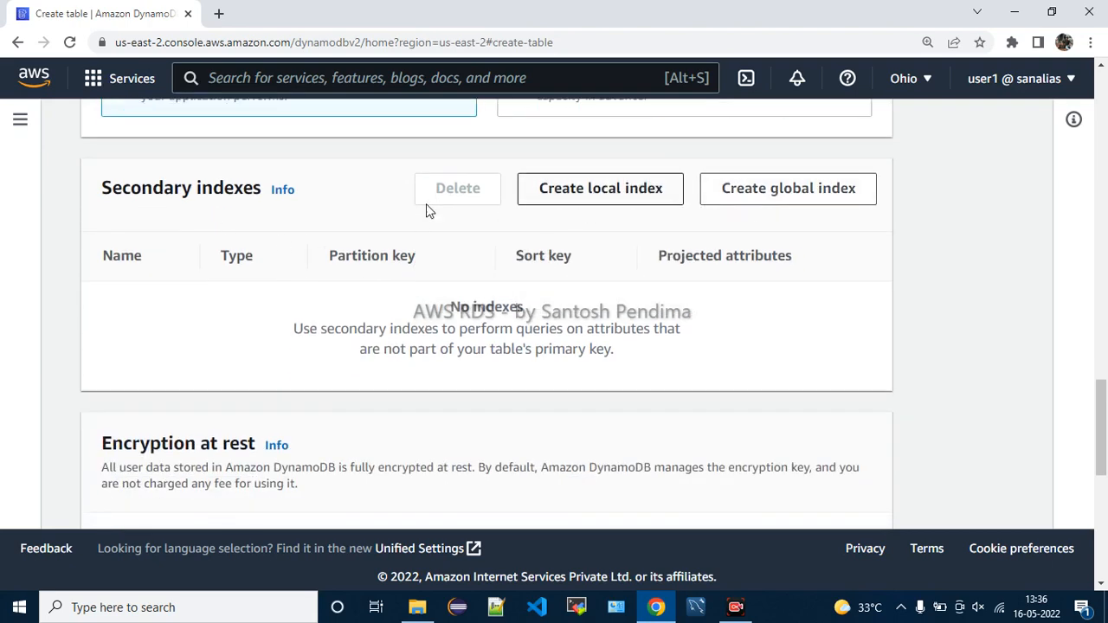
scroll(531, 353, "down", 2)
scroll(533, 355, "up", 5)
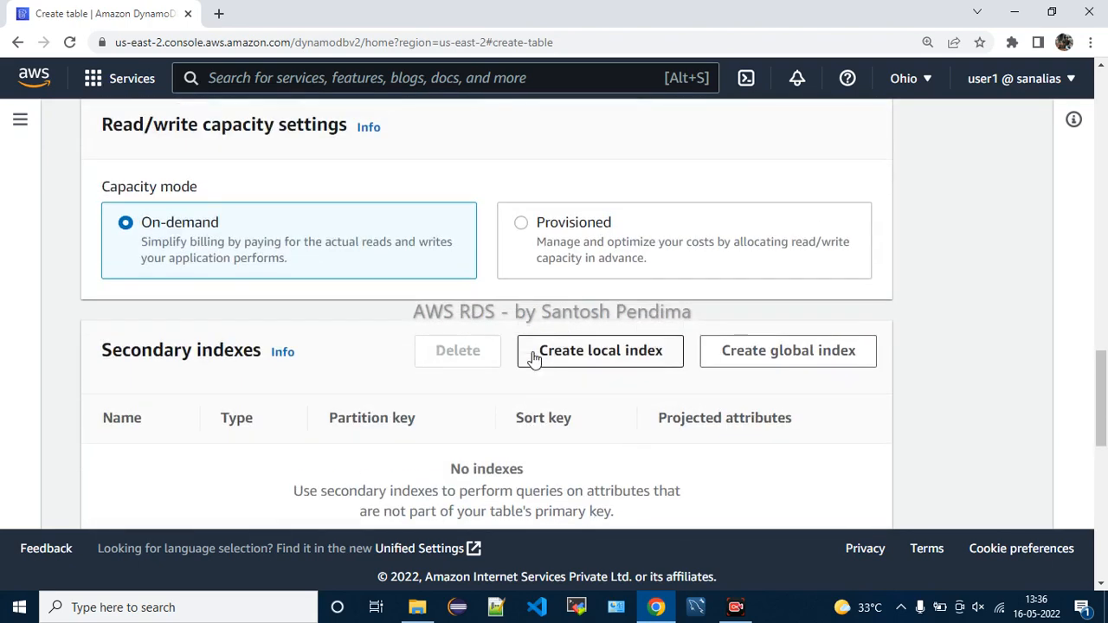
left_click(588, 307)
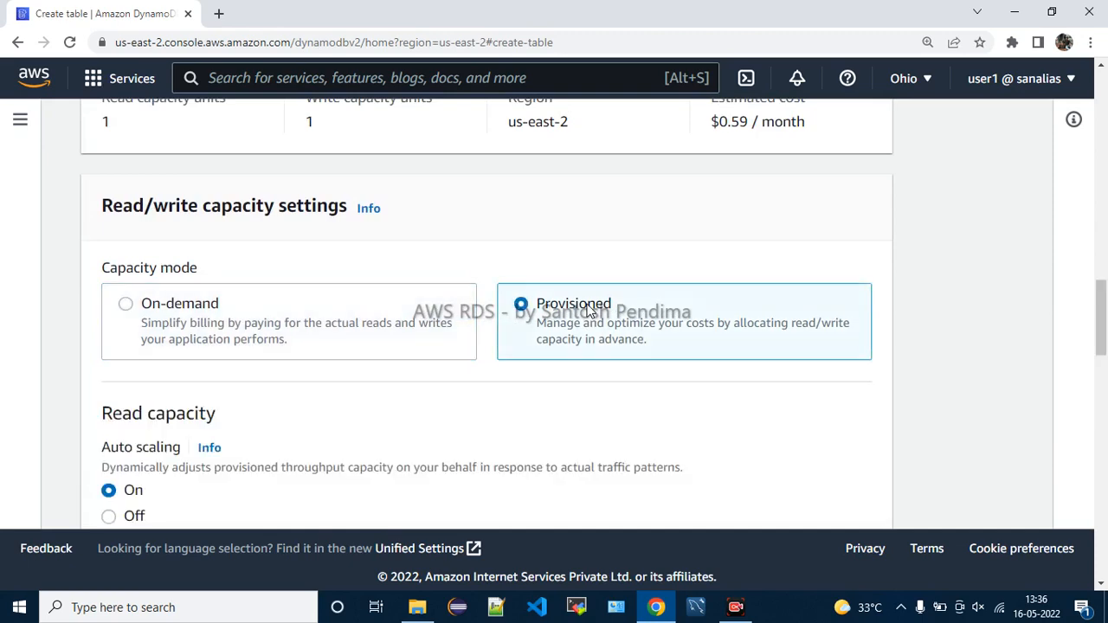
scroll(589, 312, "down", 2)
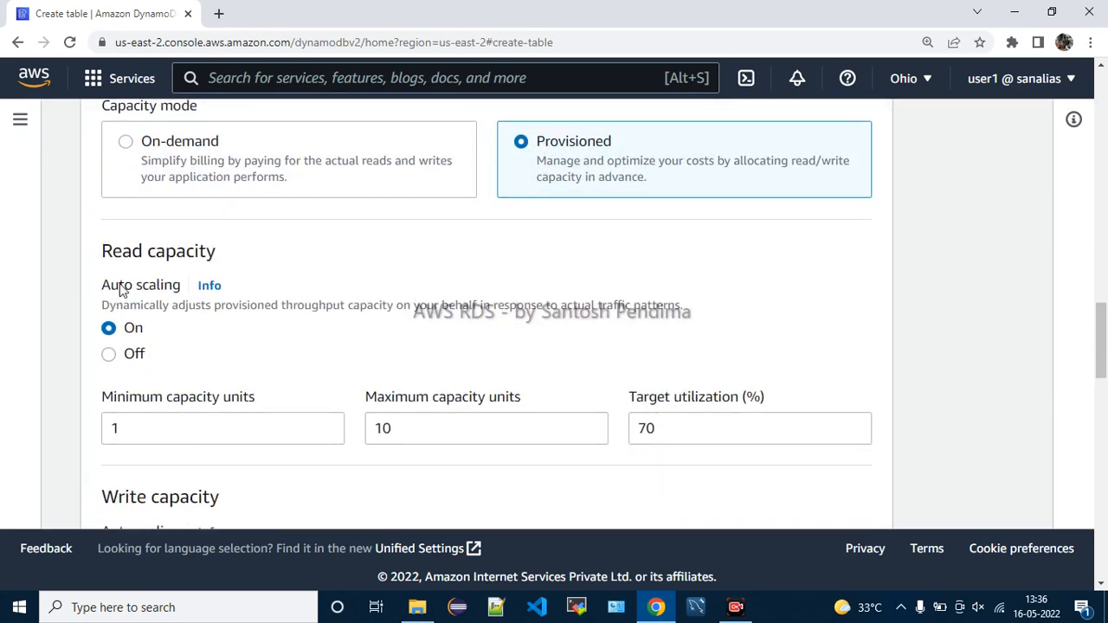
left_click(136, 356)
left_click(139, 330)
scroll(327, 334, "down", 1)
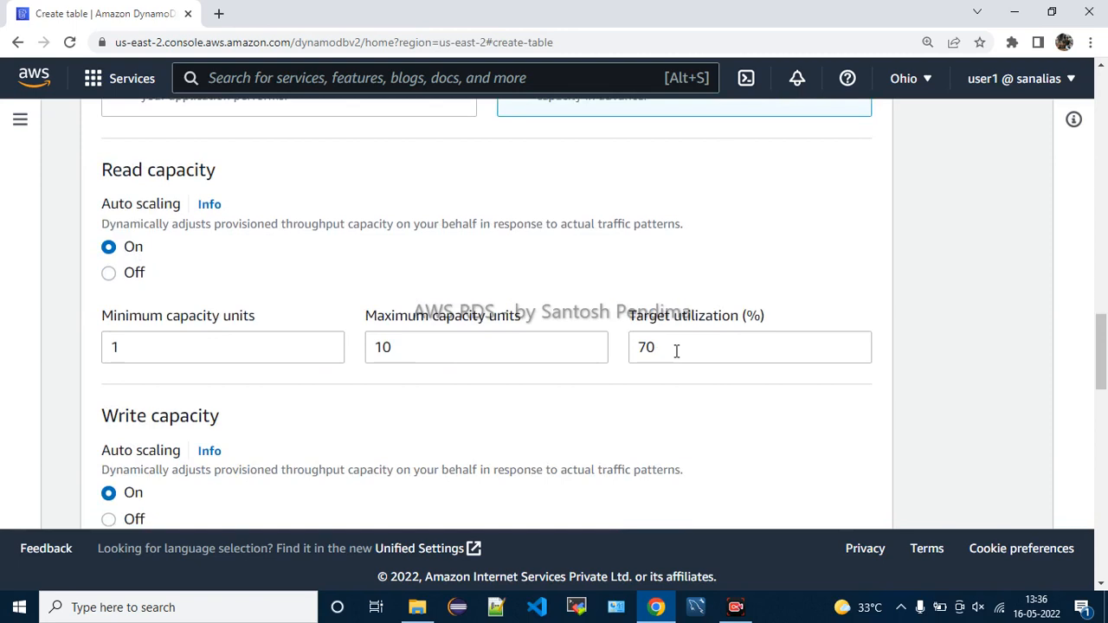
scroll(676, 349, "up", 3)
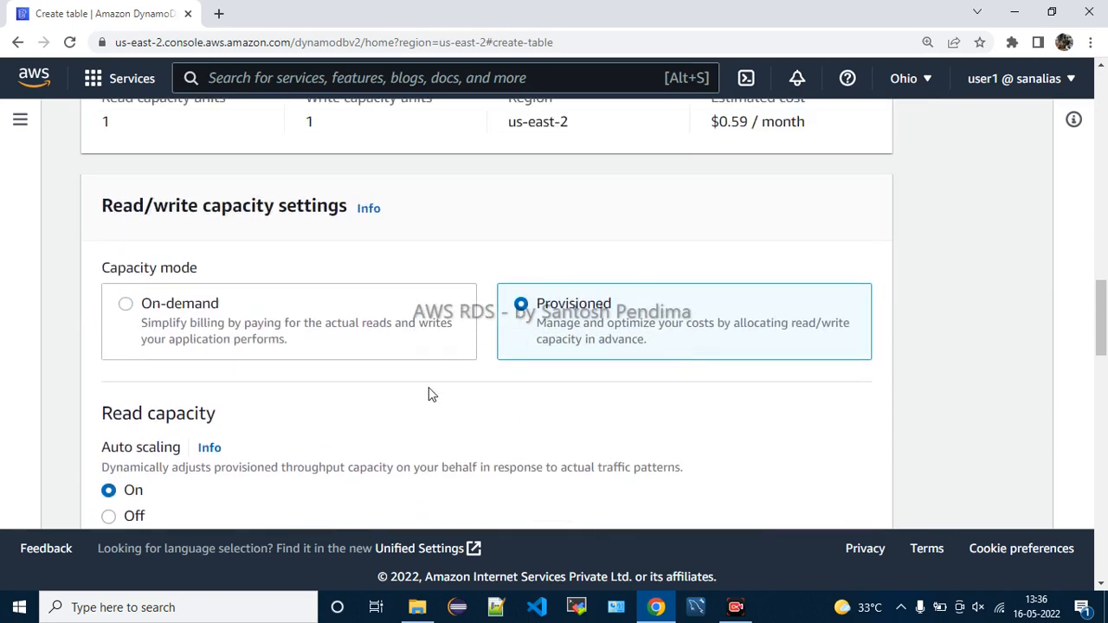
scroll(272, 441, "down", 2)
left_click_drag(141, 304, 699, 313)
left_click(705, 314)
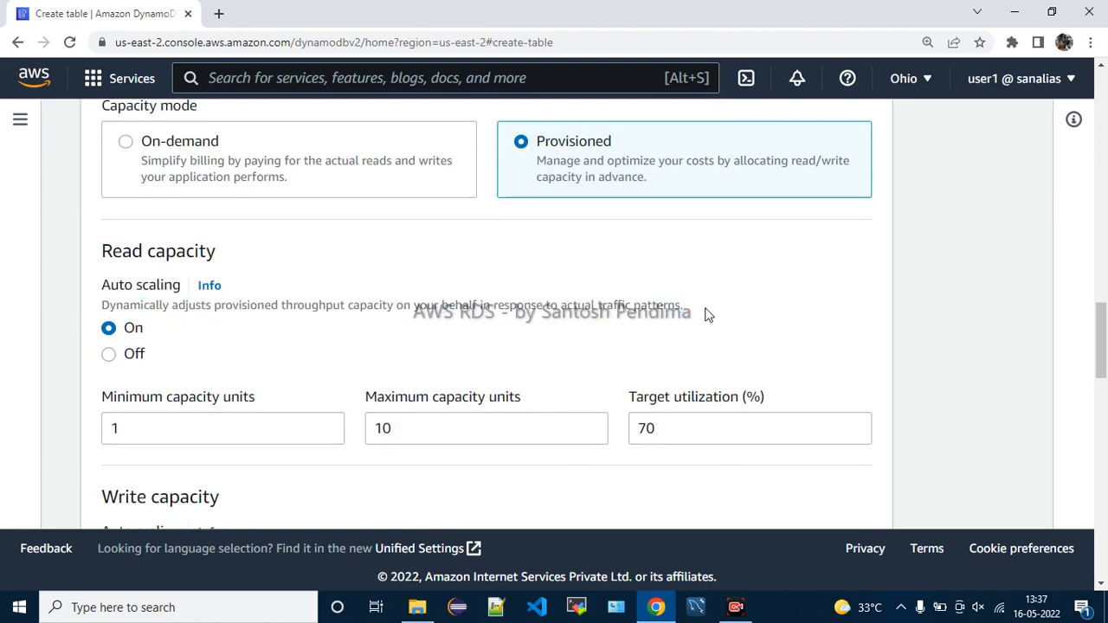
scroll(705, 316, "down", 1)
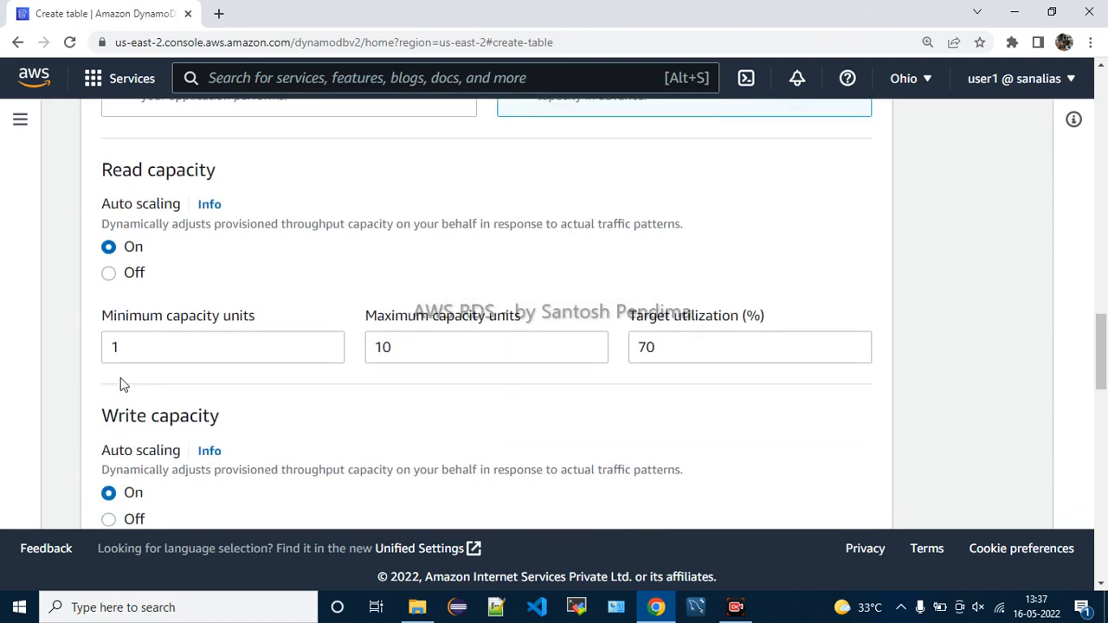
left_click(176, 346)
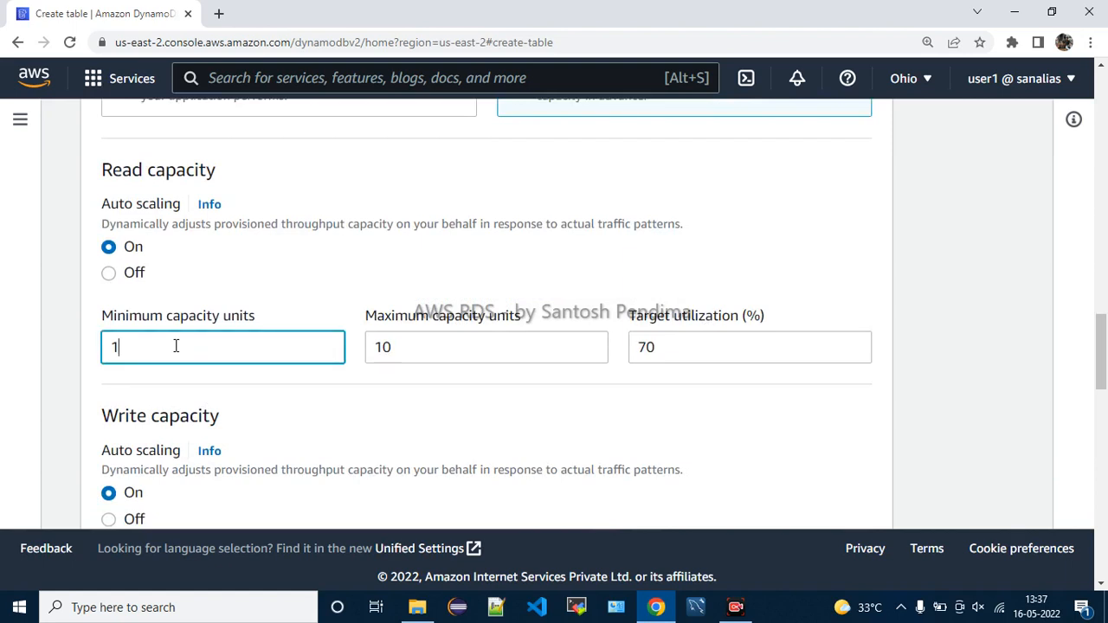
left_click(422, 347)
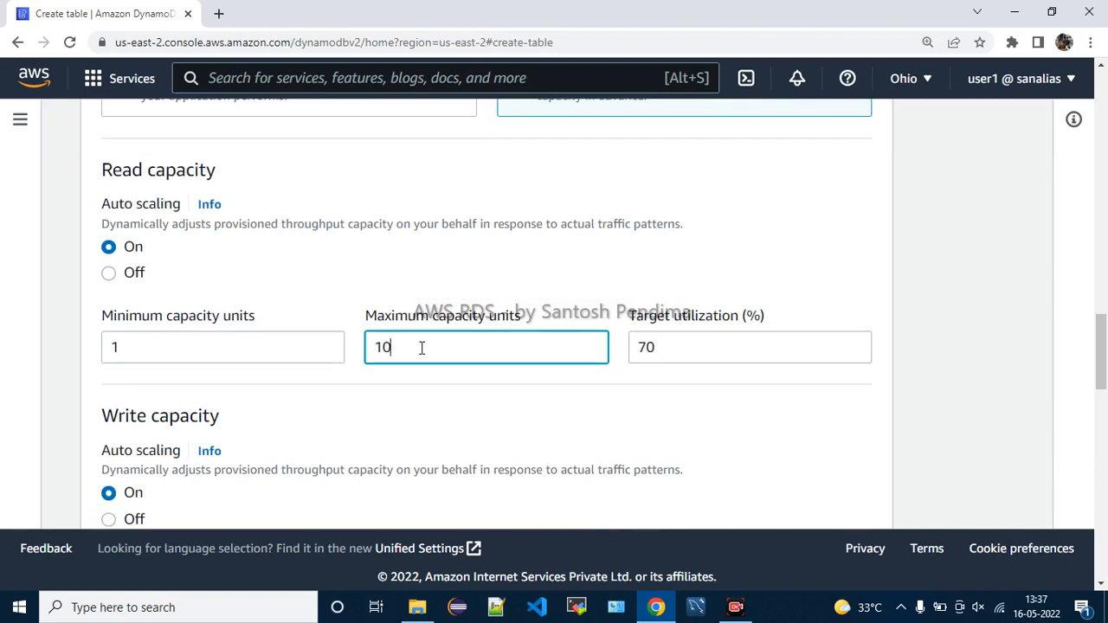
left_click(665, 348)
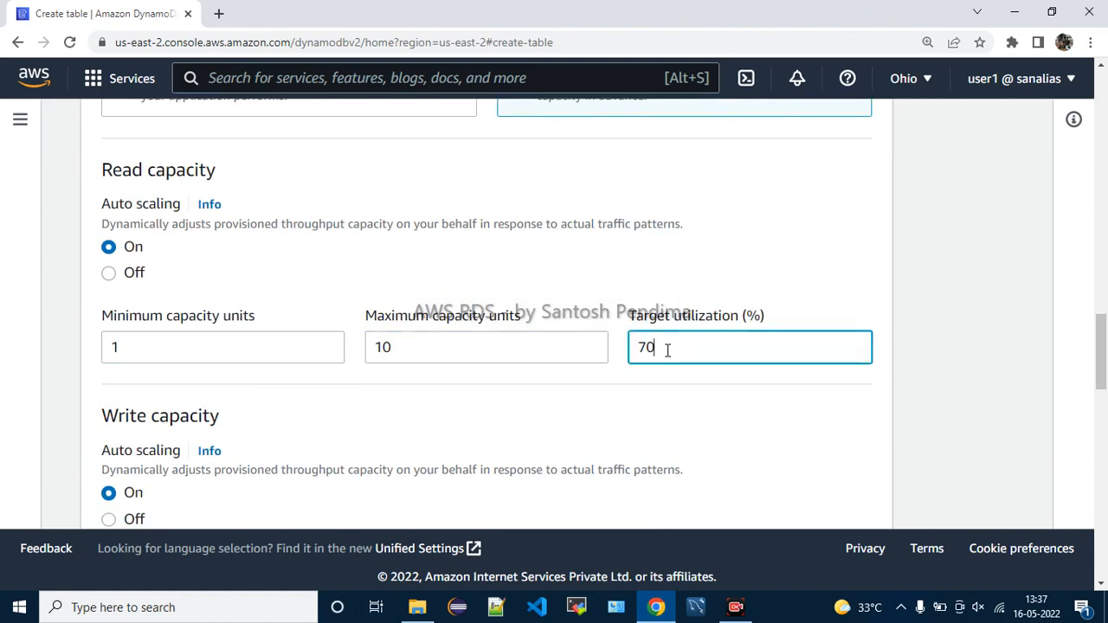
left_click_drag(203, 320, 289, 321)
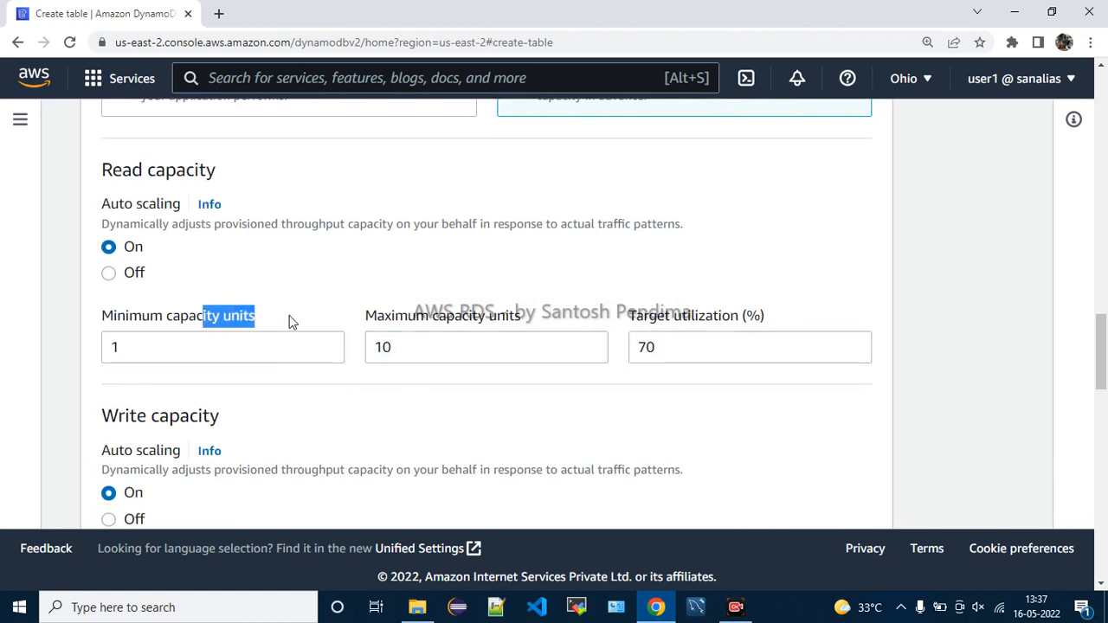
left_click_drag(414, 318, 518, 317)
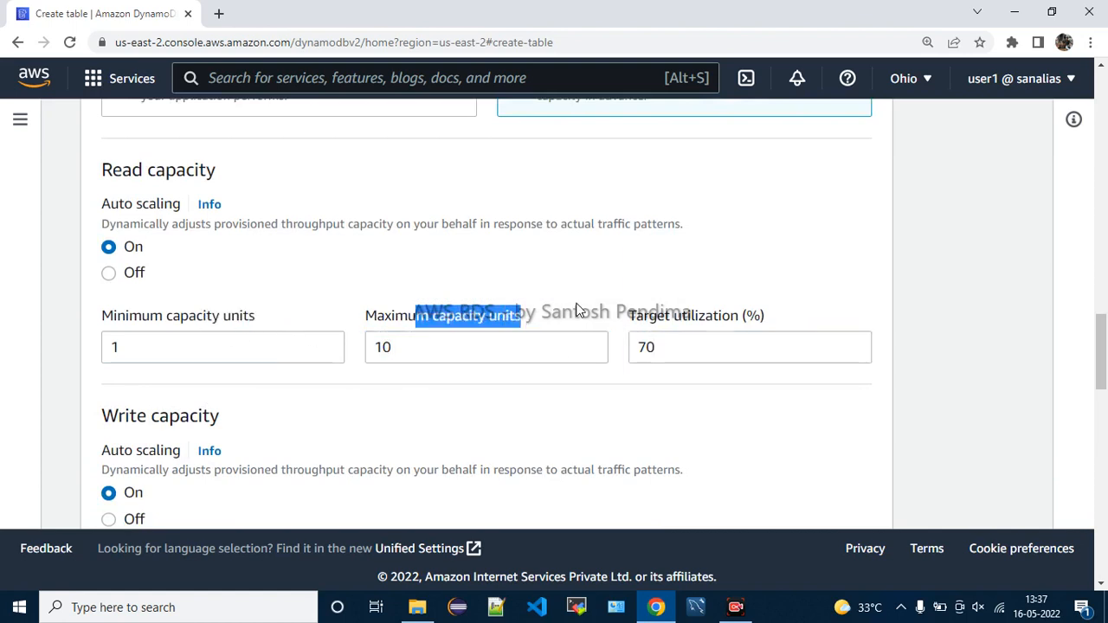
left_click(653, 347)
left_click_drag(655, 347, 631, 349)
left_click(304, 303)
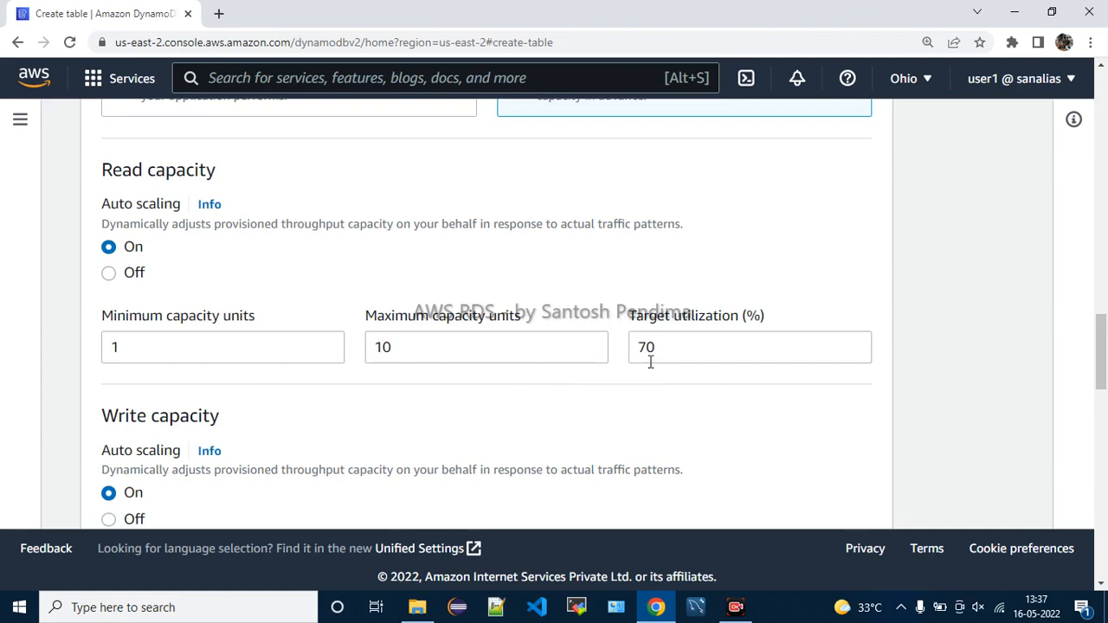
Turn off read capacity auto scaling, keeping read provisioned capacity at 5 units
left_click(108, 273)
scroll(366, 280, "down", 1)
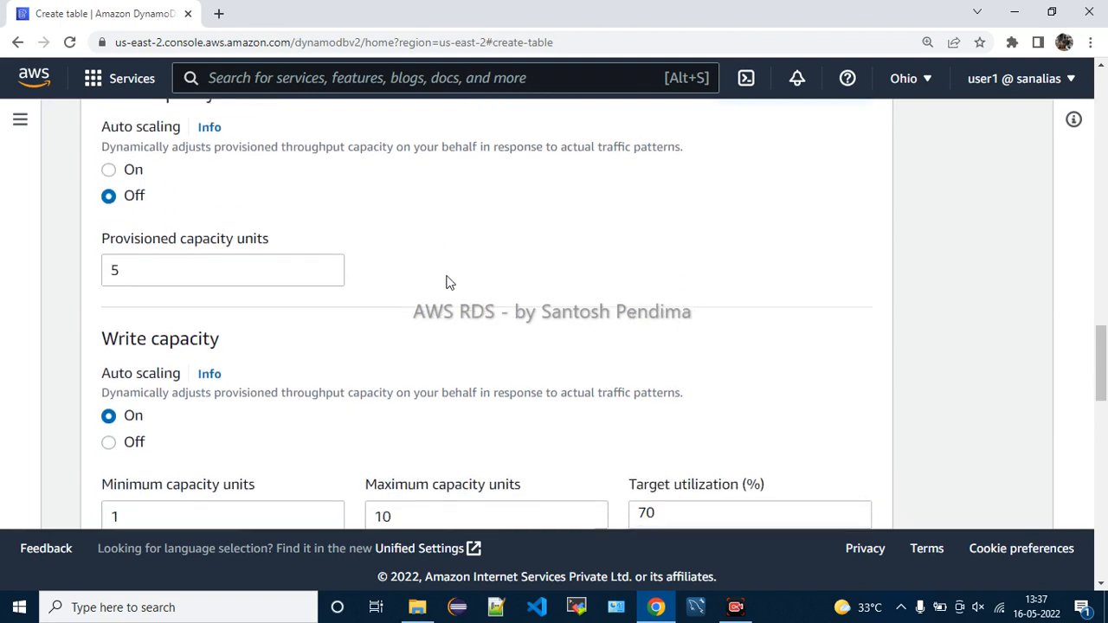
left_click_drag(189, 242, 297, 240)
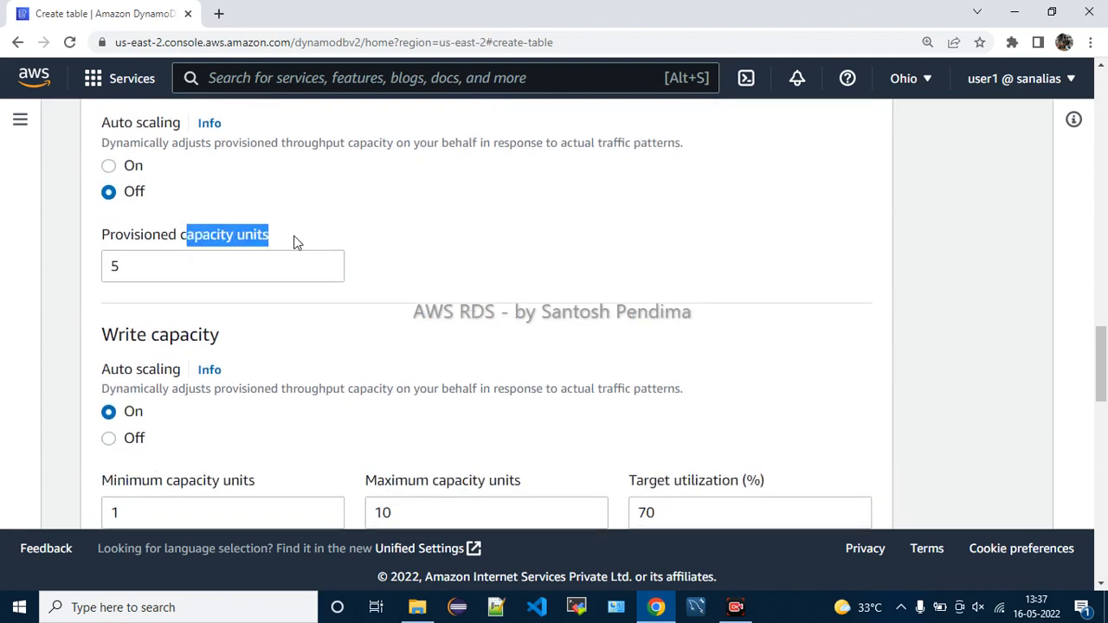
left_click(127, 263)
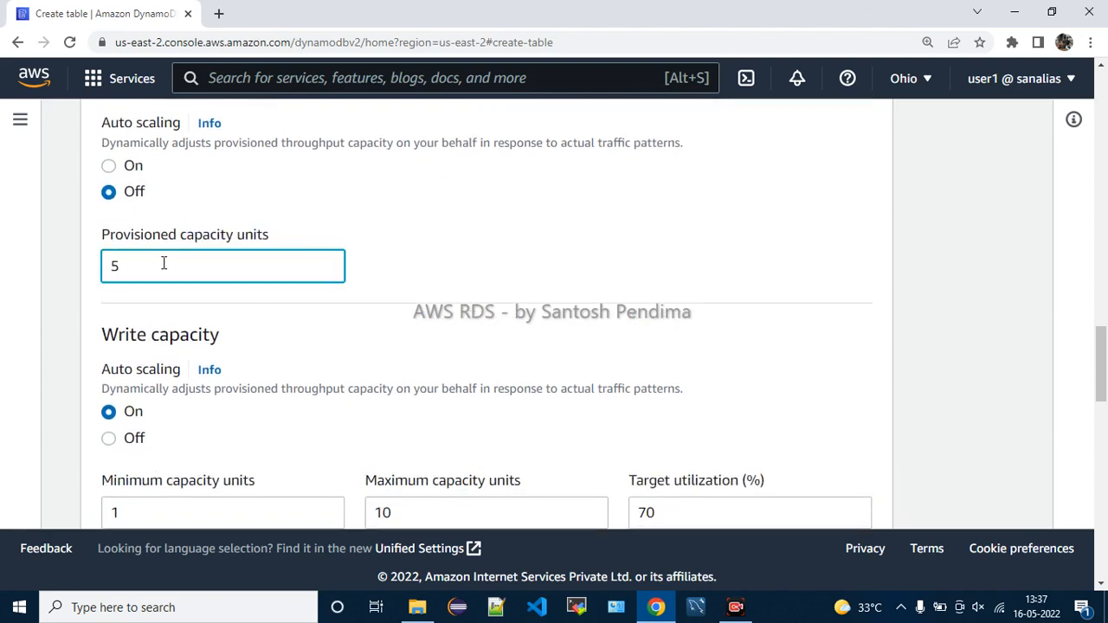
type("0")
left_click(410, 253)
left_click(288, 268)
type("0")
left_click(464, 274)
left_click(320, 268)
key("BackSpace")
key("BackSpace")
Turn off write capacity auto scaling, leaving 5 provisioned units
scroll(697, 218, "down", 2)
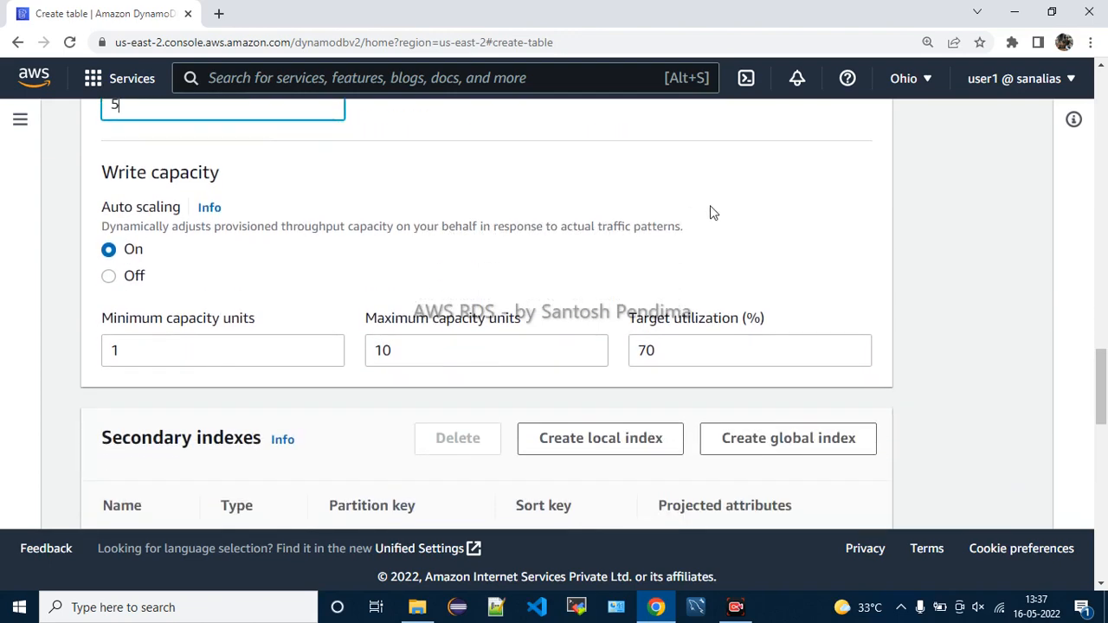
left_click(133, 279)
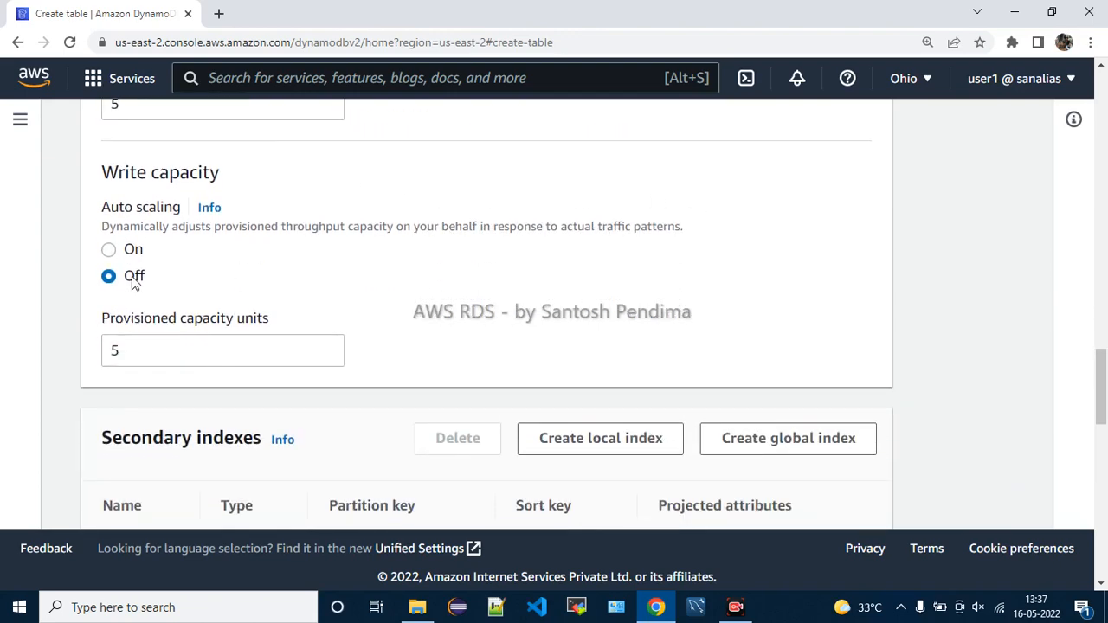
scroll(519, 314, "down", 3)
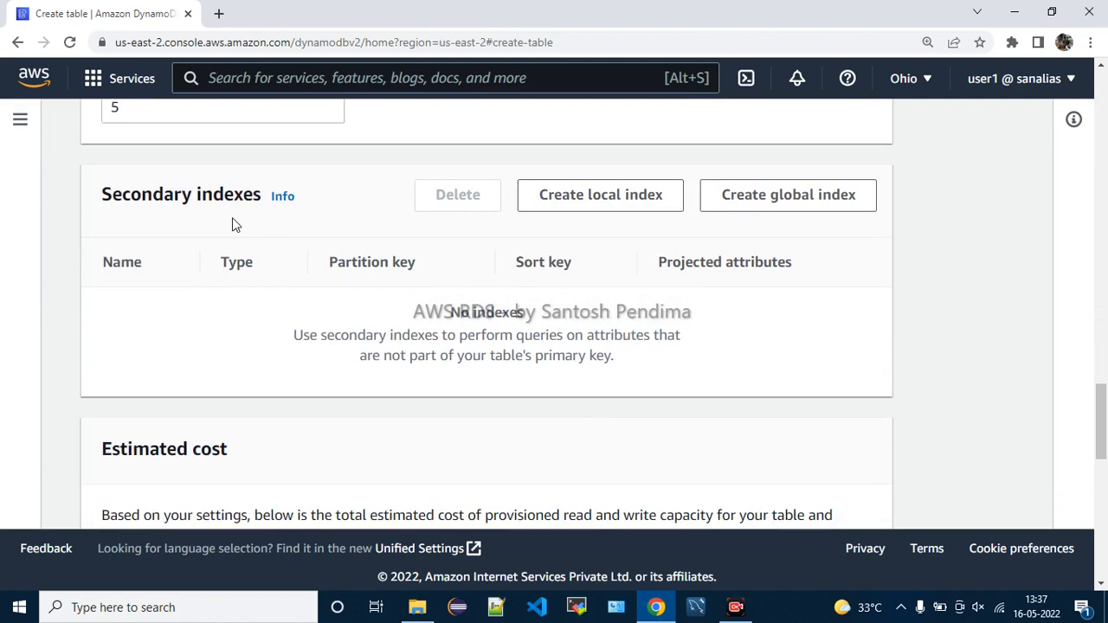
Highlight and read the hint text under the Secondary indexes heading
left_click_drag(320, 338, 684, 351)
left_click_drag(370, 356, 620, 367)
left_click(634, 364)
scroll(438, 310, "up", 1)
scroll(438, 309, "down", 1)
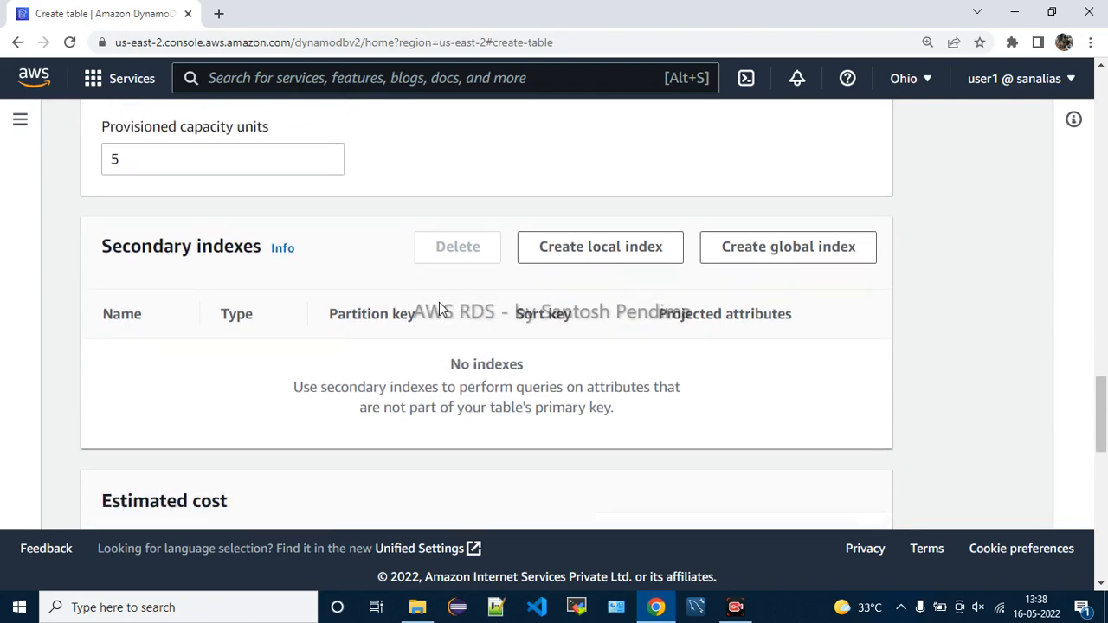
Show the Secondary indexes help, reading that indexes give alternate query keys and are optional
left_click(283, 197)
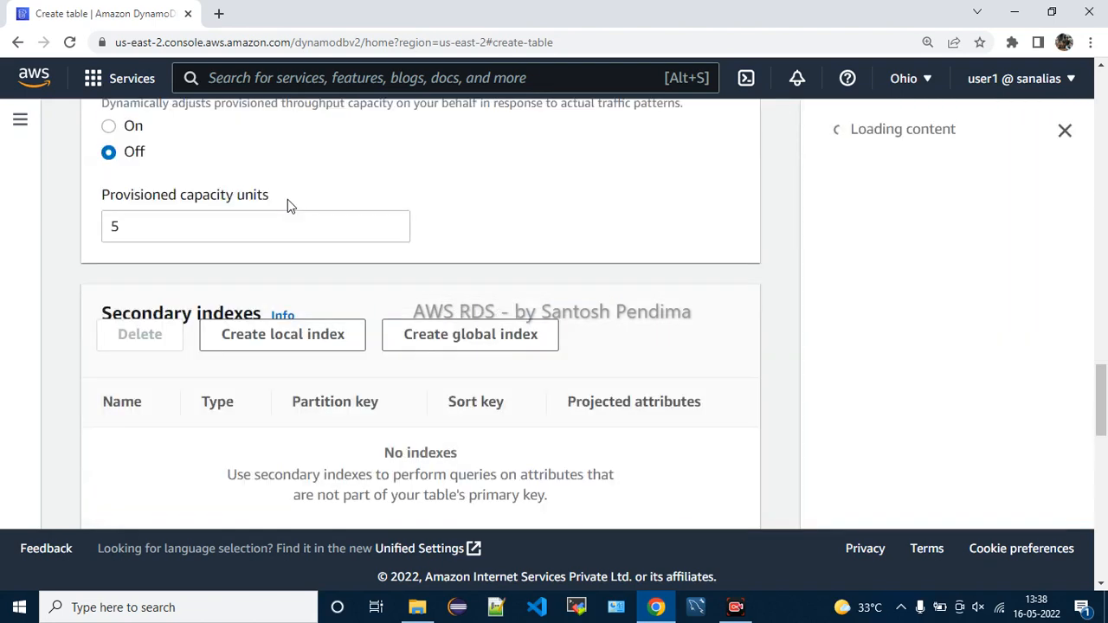
left_click_drag(910, 187, 1043, 186)
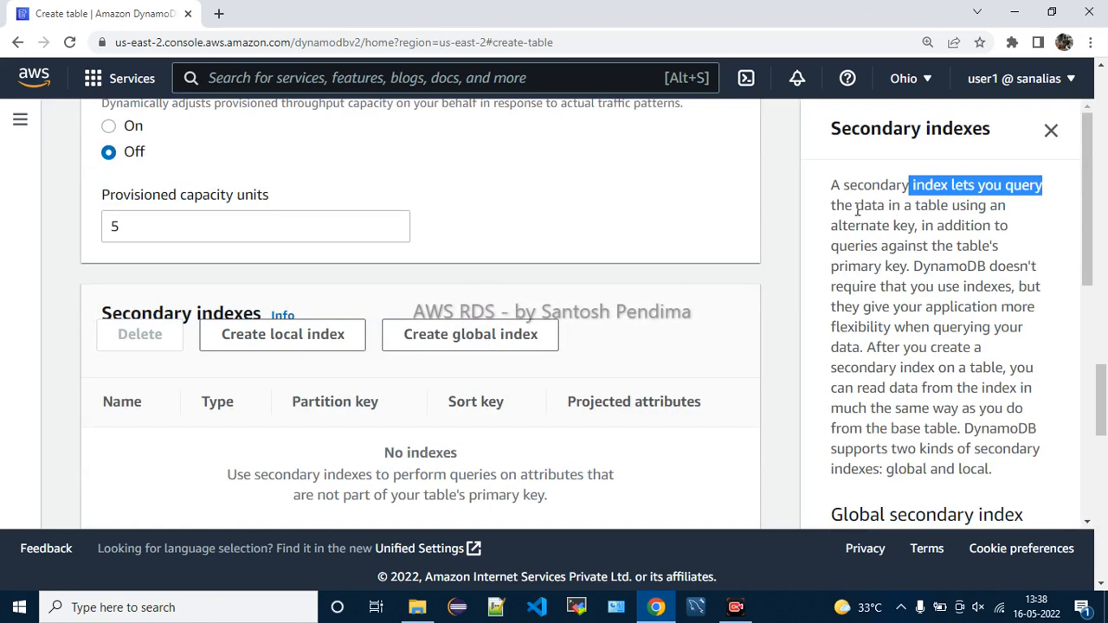
left_click_drag(856, 210, 961, 210)
left_click_drag(860, 226, 994, 226)
left_click_drag(870, 246, 989, 246)
left_click_drag(872, 266, 890, 266)
left_click_drag(985, 265, 1028, 265)
left_click_drag(859, 288, 1006, 287)
left_click(855, 311)
Read the help on querying flexibility and reading from an index like a table
left_click_drag(856, 312, 1013, 310)
left_click_drag(863, 326, 1001, 327)
left_click_drag(864, 347, 973, 347)
left_click_drag(859, 367, 912, 367)
left_click_drag(855, 387, 1023, 388)
left_click_drag(852, 408, 955, 414)
left_click_drag(863, 428, 951, 427)
Read about the two kinds of secondary indexes and the global secondary index definition
scroll(934, 419, "down", 1)
left_click_drag(855, 367, 1015, 368)
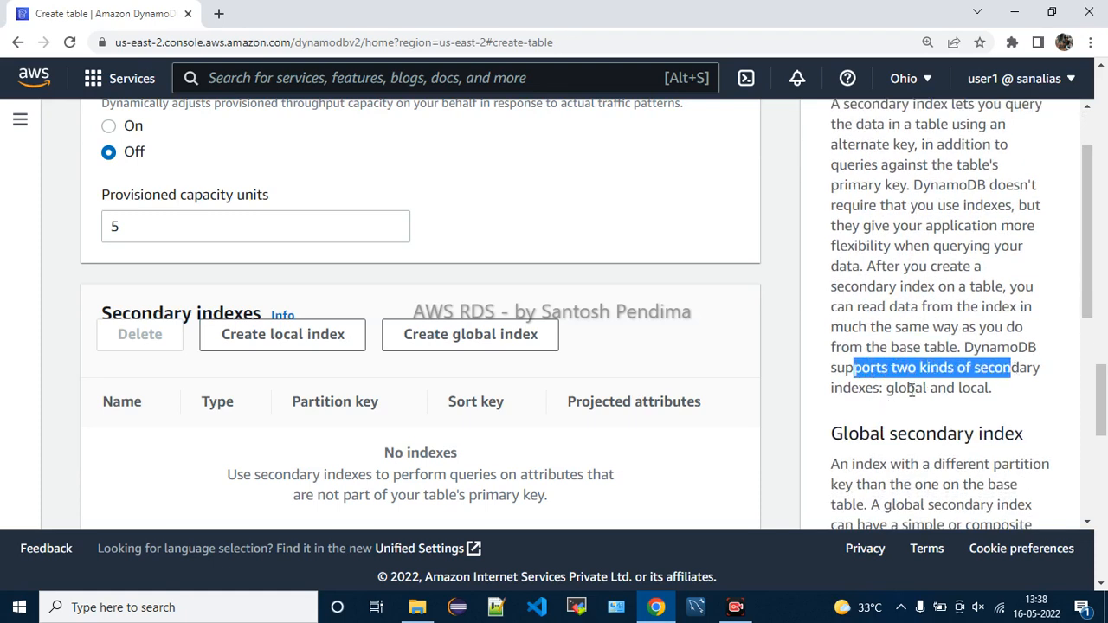
left_click_drag(909, 390, 991, 389)
scroll(893, 380, "down", 1)
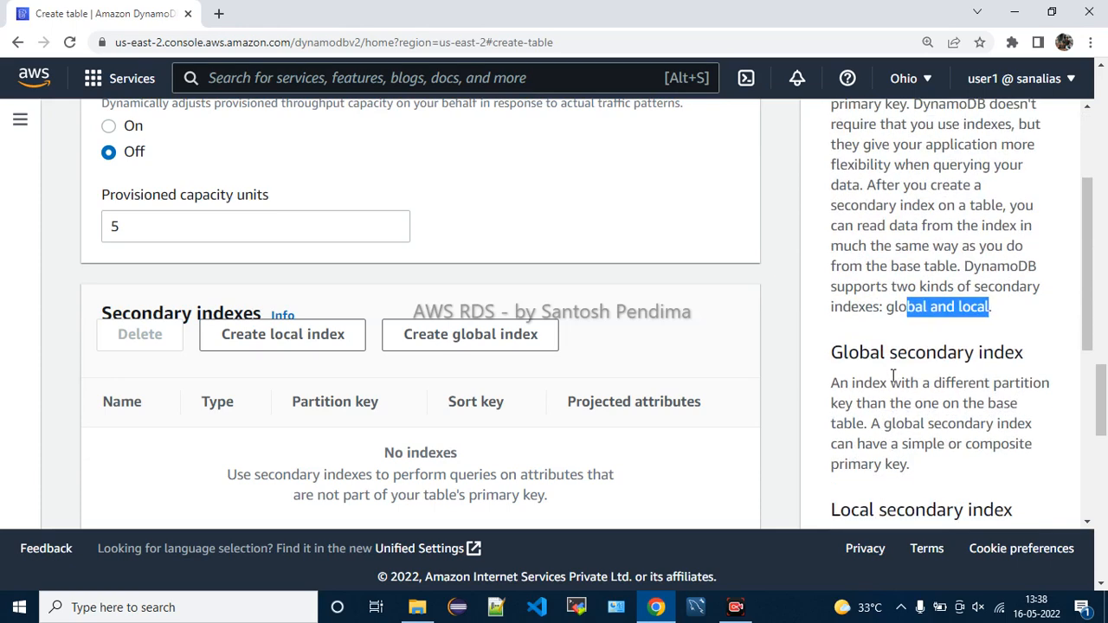
scroll(893, 375, "down", 2)
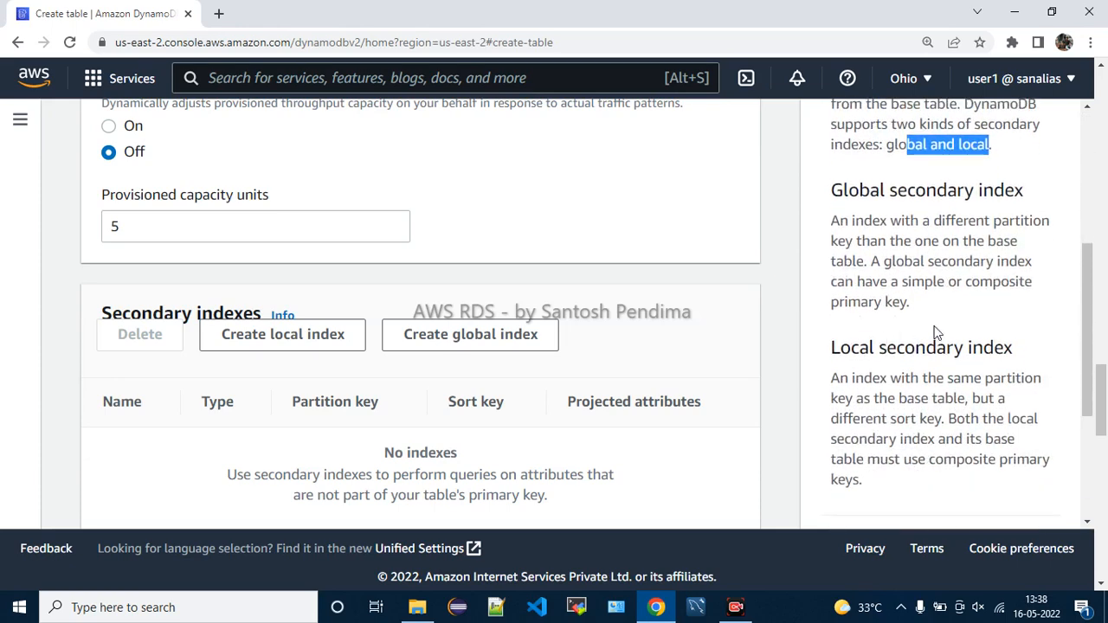
left_click_drag(864, 224, 947, 247)
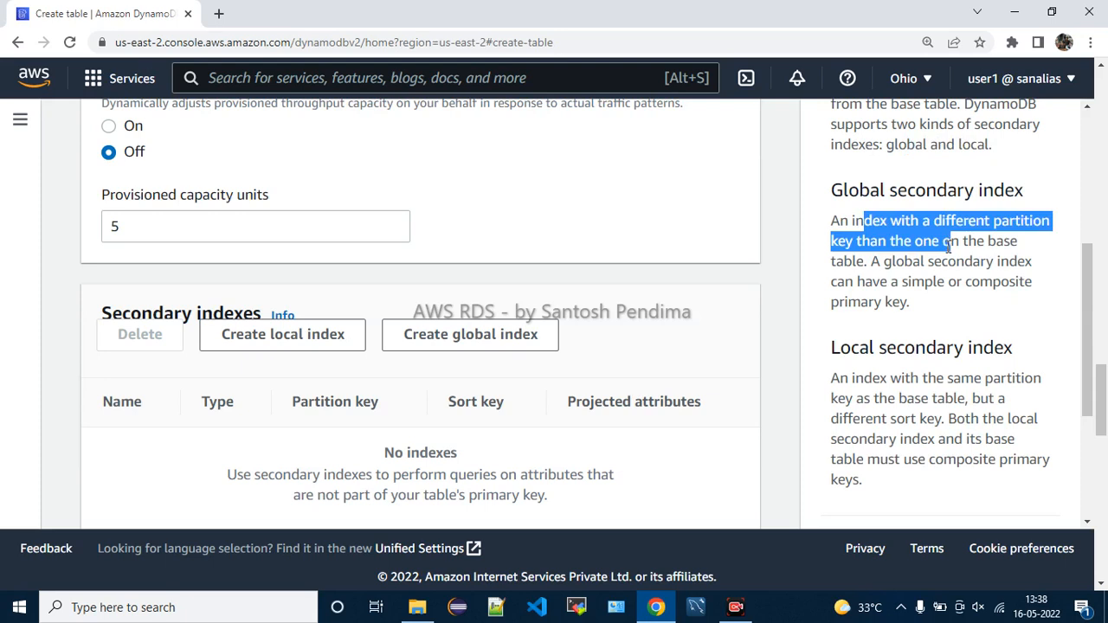
left_click_drag(949, 249, 1002, 261)
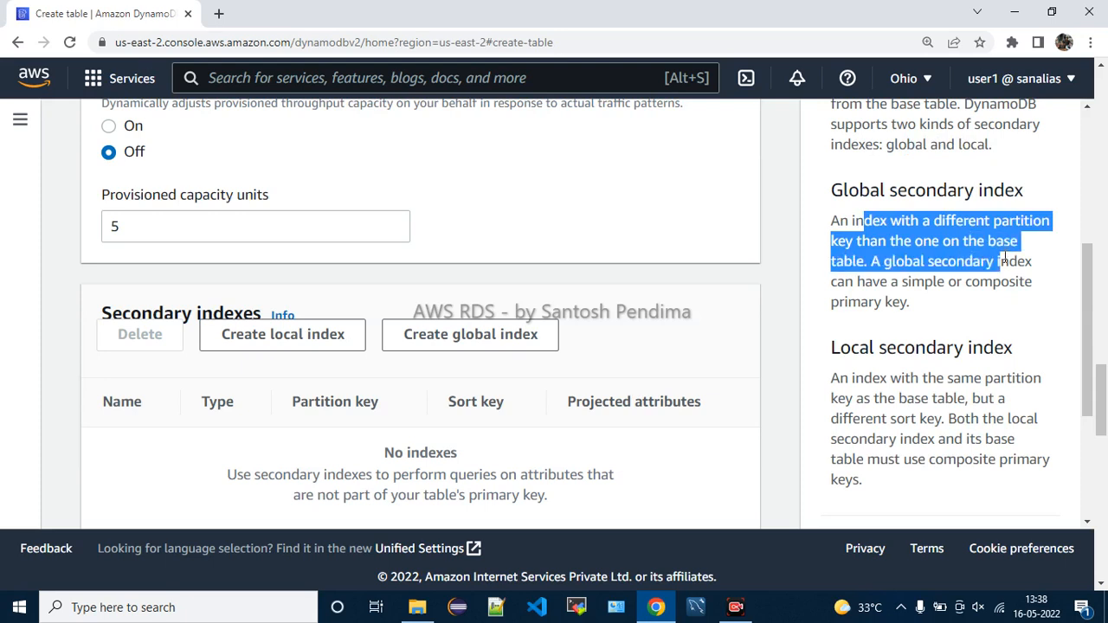
left_click(1004, 270)
left_click_drag(866, 281, 941, 308)
left_click(941, 313)
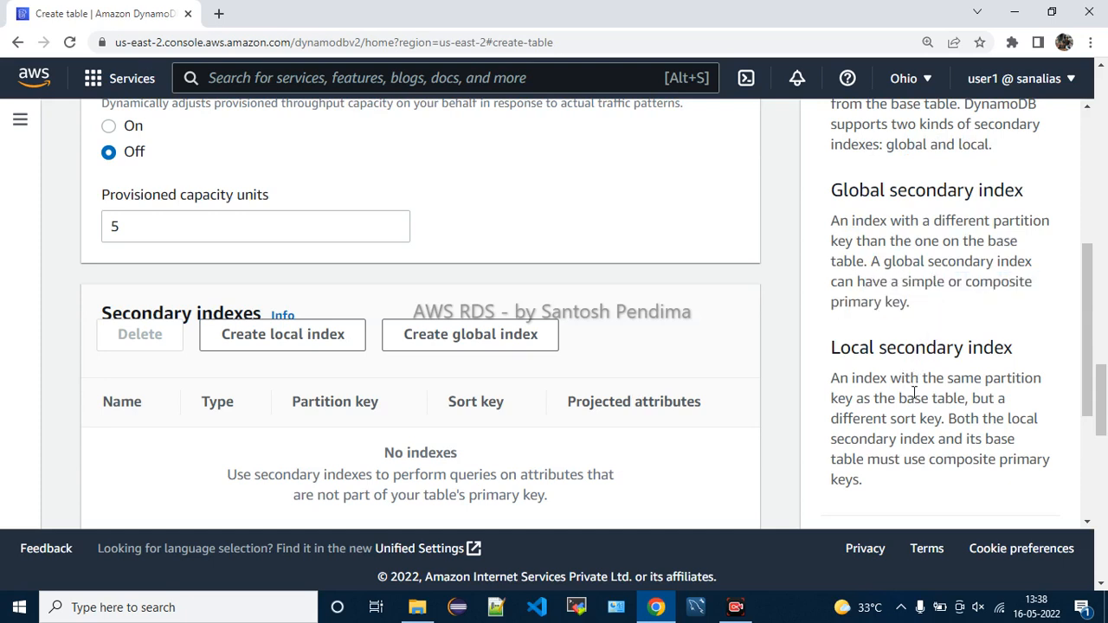
scroll(913, 391, "down", 1)
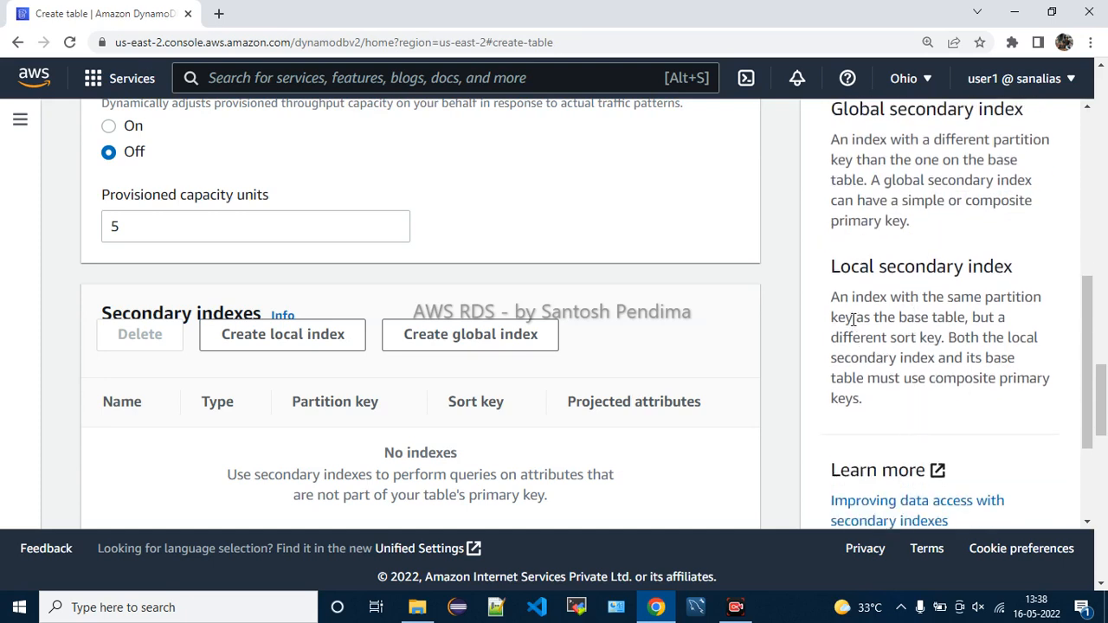
Read the local secondary index definition: same partition key, different sort key, composite primary key
left_click_drag(853, 317, 1018, 327)
left_click(942, 325)
left_click_drag(890, 337, 1032, 365)
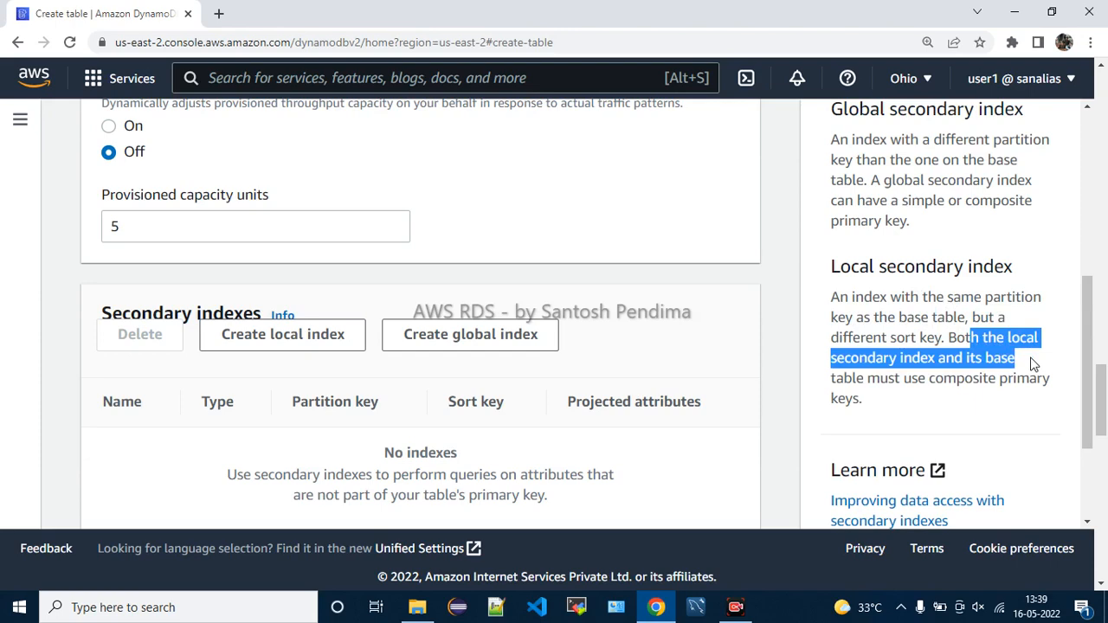
left_click_drag(1033, 364, 1046, 411)
scroll(968, 418, "down", 2)
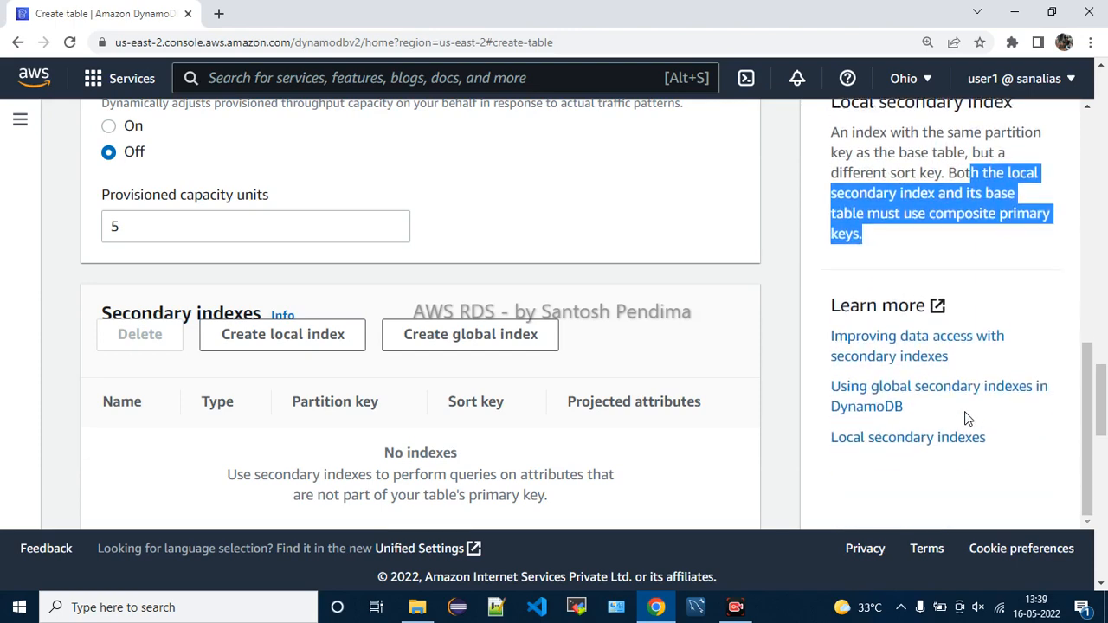
scroll(968, 415, "up", 6)
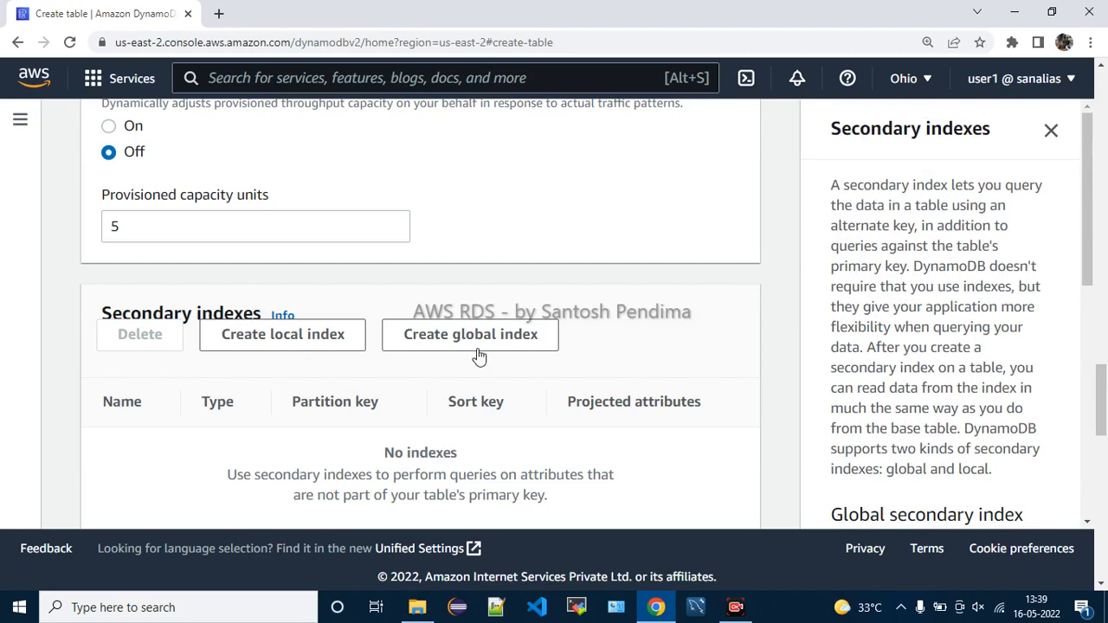
scroll(415, 355, "up", 1)
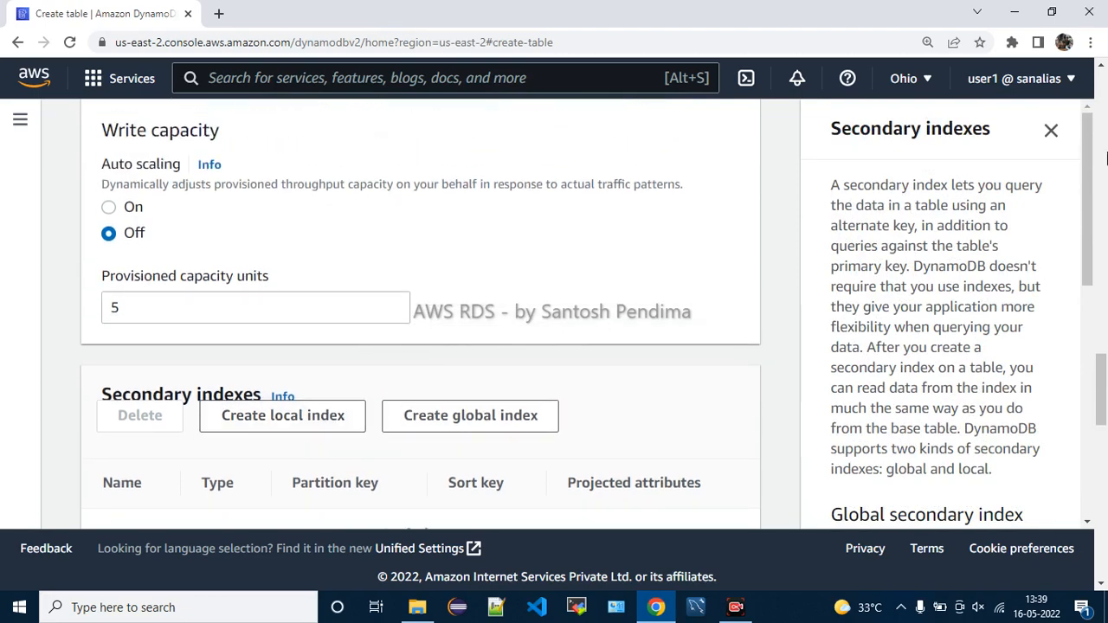
left_click(1050, 130)
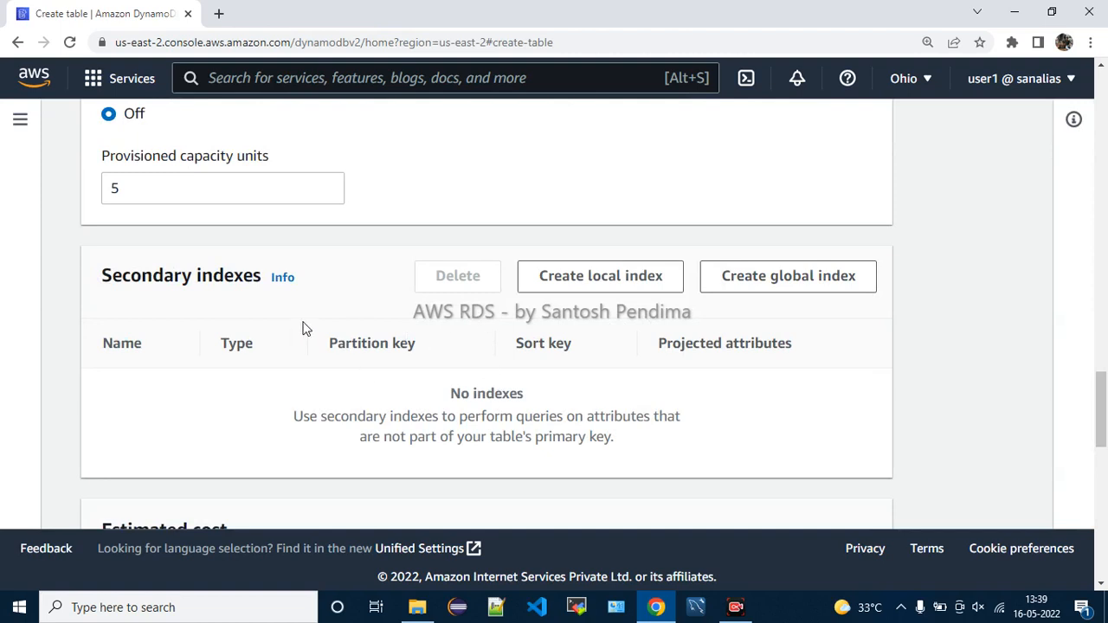
left_click_drag(192, 275, 262, 278)
scroll(268, 338, "up", 1)
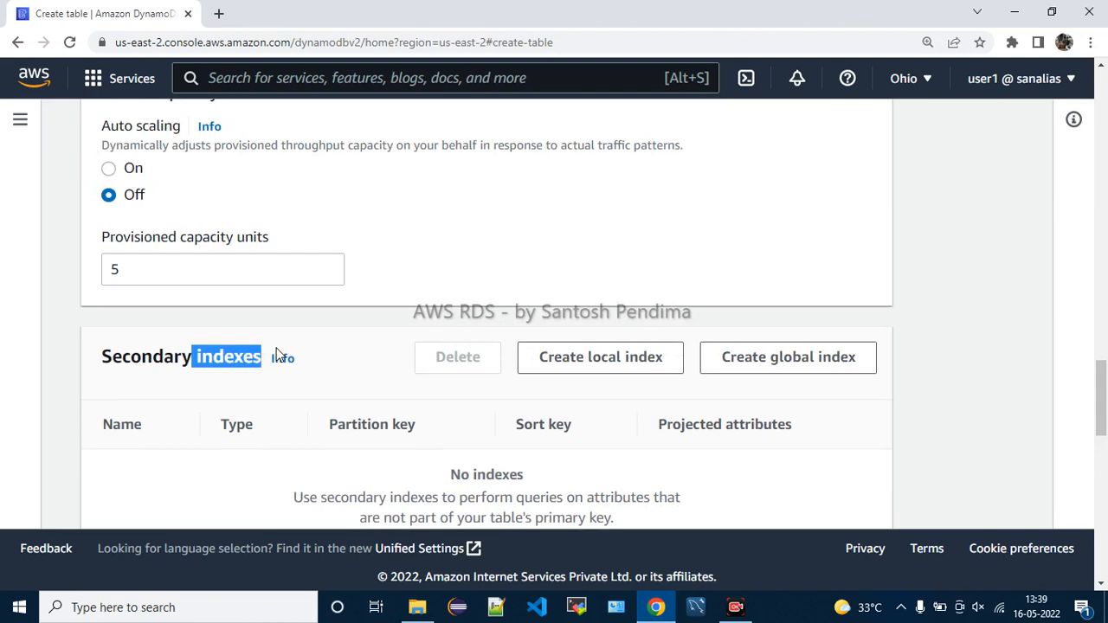
double_click(160, 357)
left_click(289, 430)
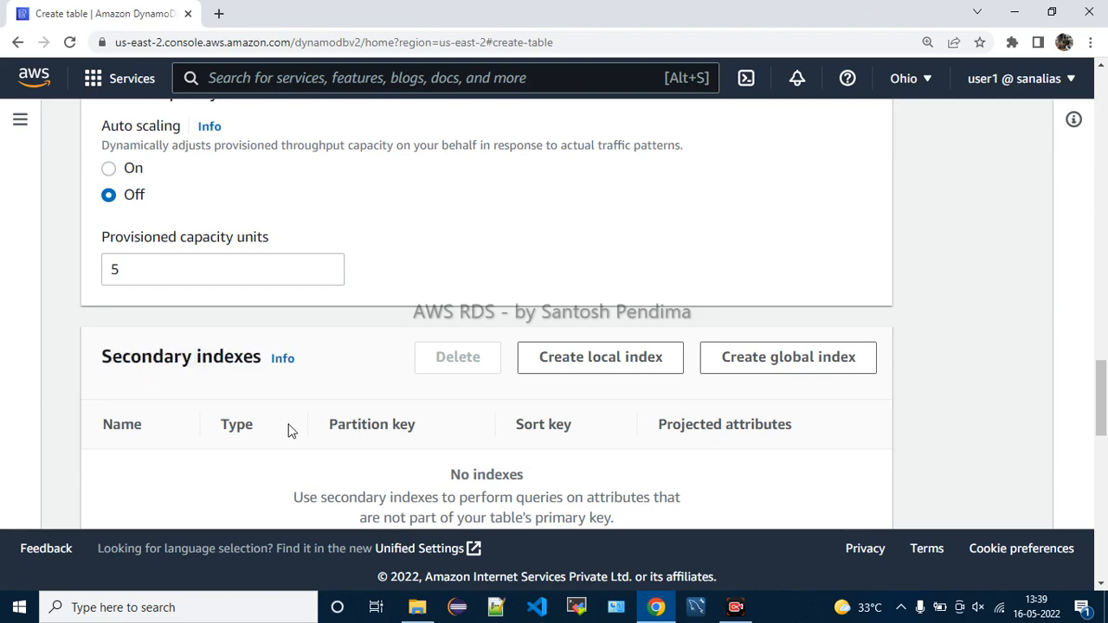
scroll(291, 430, "down", 2)
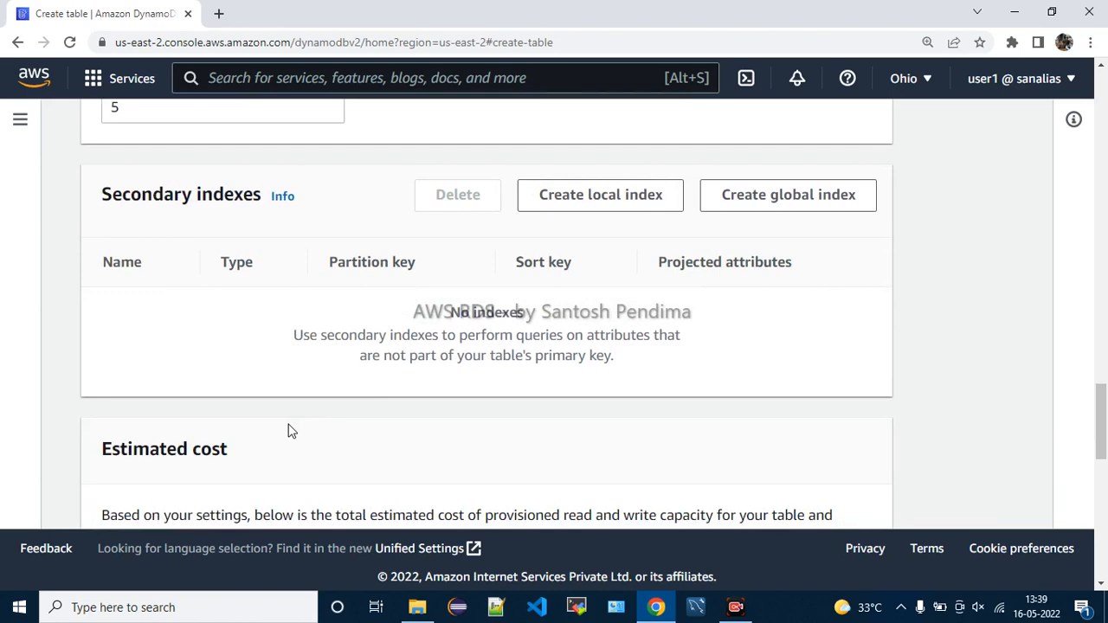
scroll(291, 431, "down", 2)
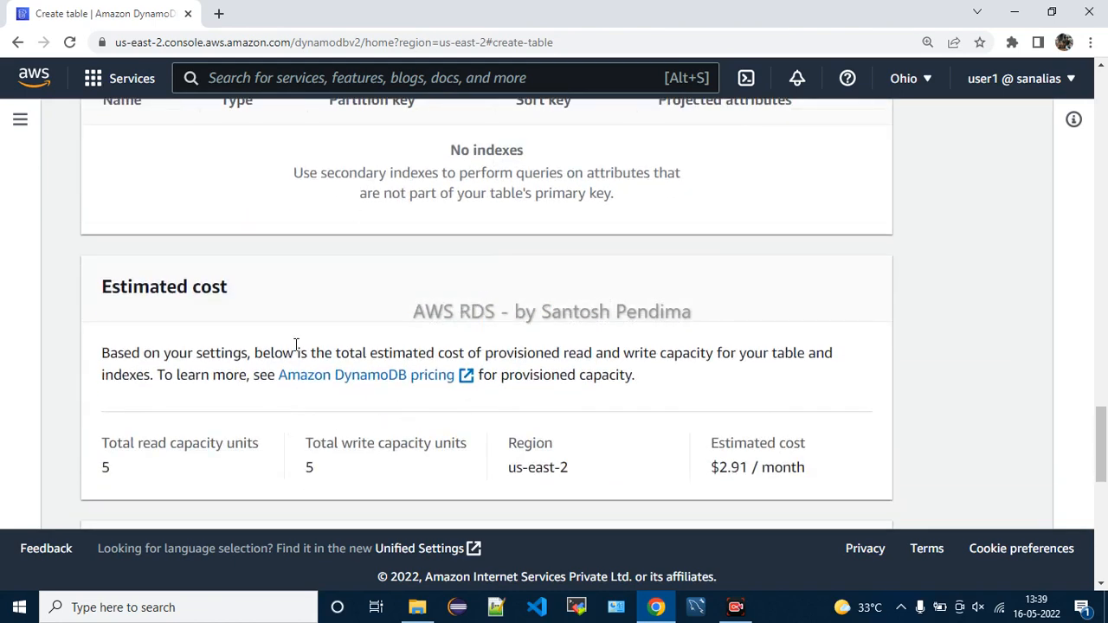
left_click_drag(133, 290, 235, 302)
left_click(282, 323)
scroll(282, 324, "down", 1)
left_click_drag(148, 364, 191, 391)
left_click_drag(342, 361, 444, 386)
left_click(766, 380)
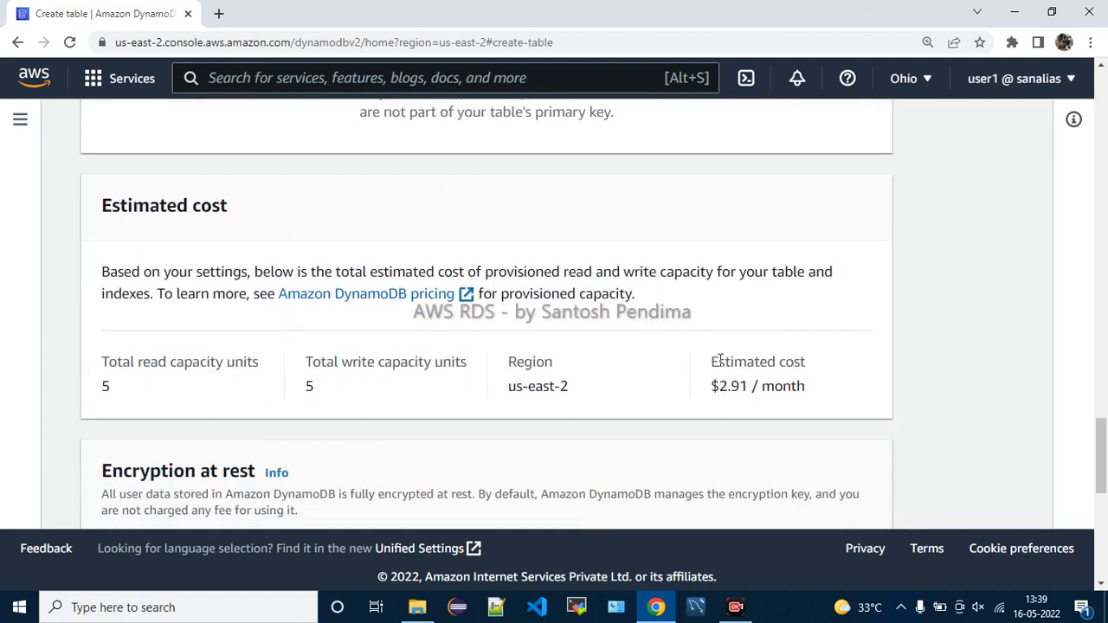
left_click_drag(718, 362, 777, 387)
scroll(425, 428, "up", 8)
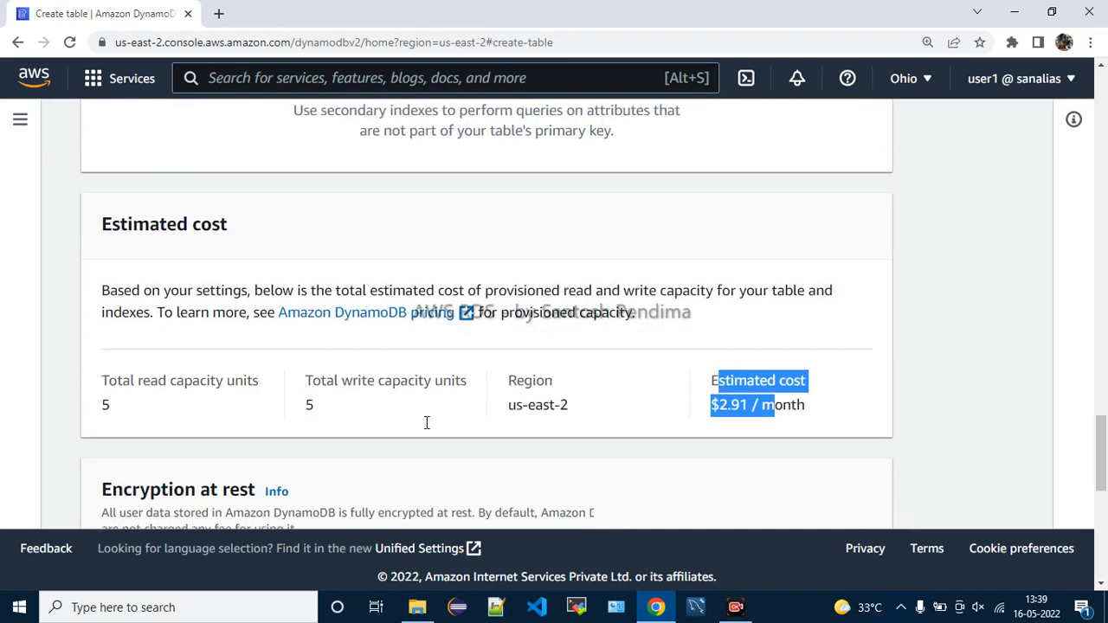
scroll(425, 428, "up", 1)
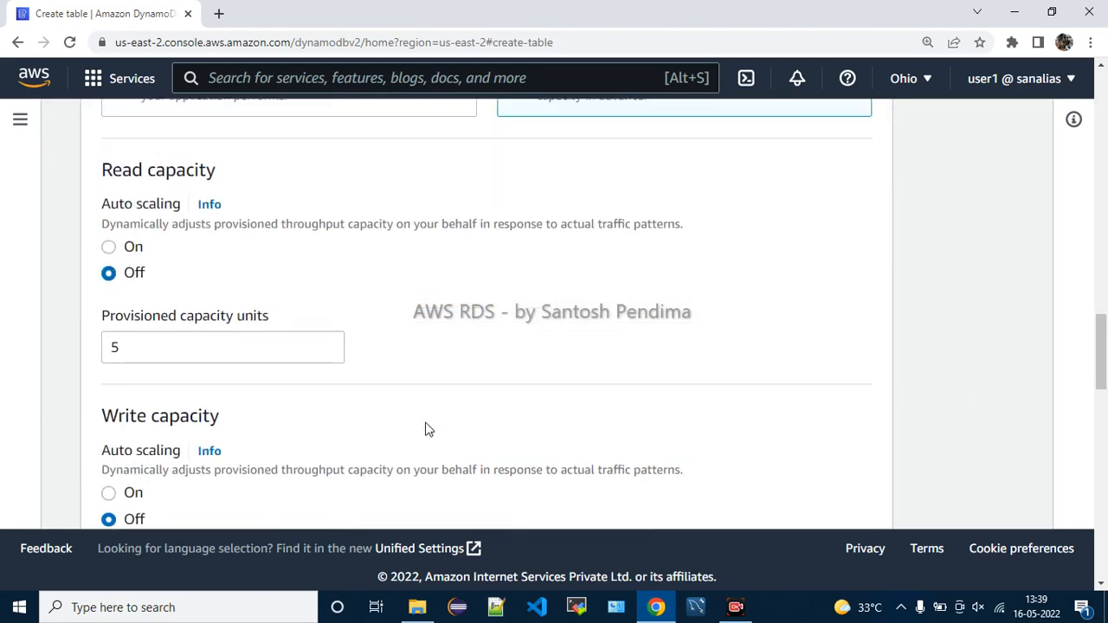
Change read and write provisioned capacity units from 5 to 1 each
left_click(226, 357)
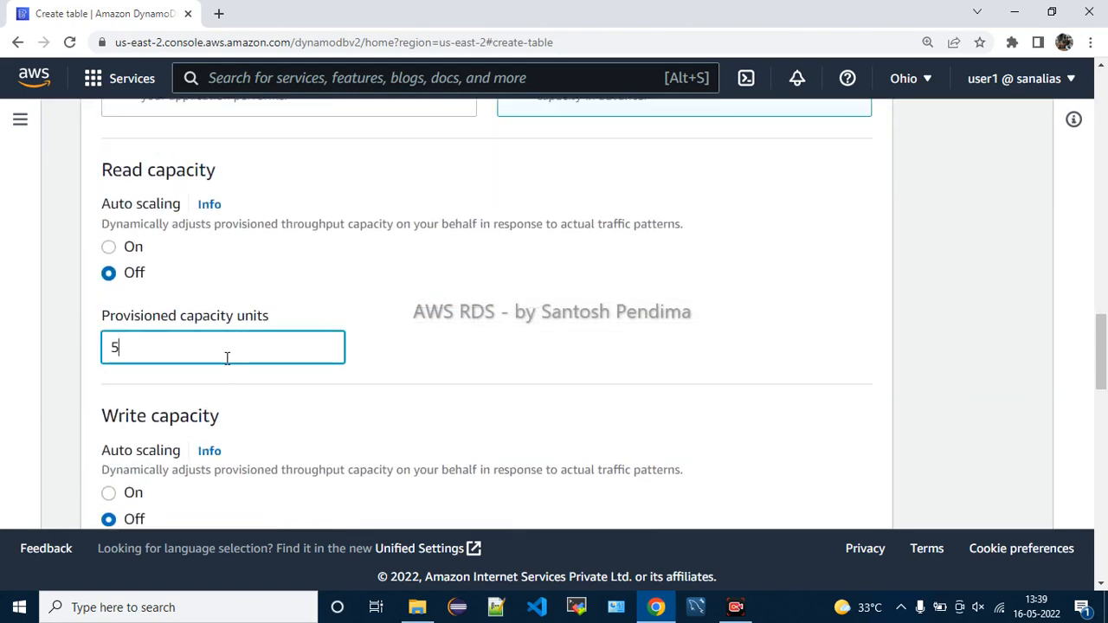
key("BackSpace")
type("1")
scroll(346, 333, "down", 1)
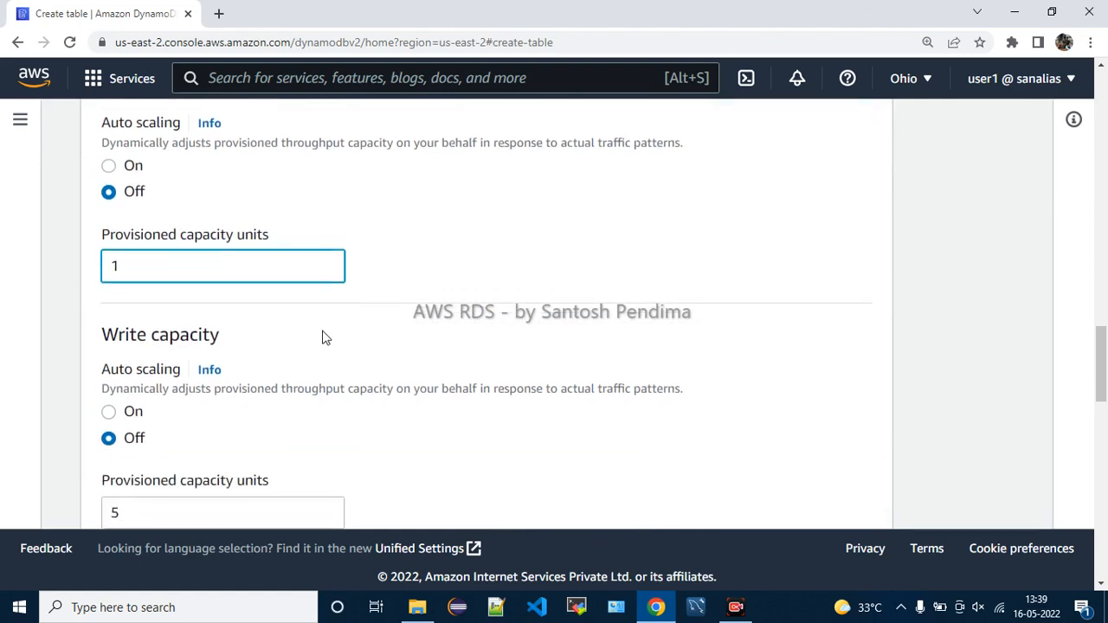
scroll(201, 439, "down", 1)
left_click(203, 433)
key("BackSpace")
type("1")
Check the estimated cost of $0.59 per month and the updated capacity fields
scroll(422, 416, "down", 3)
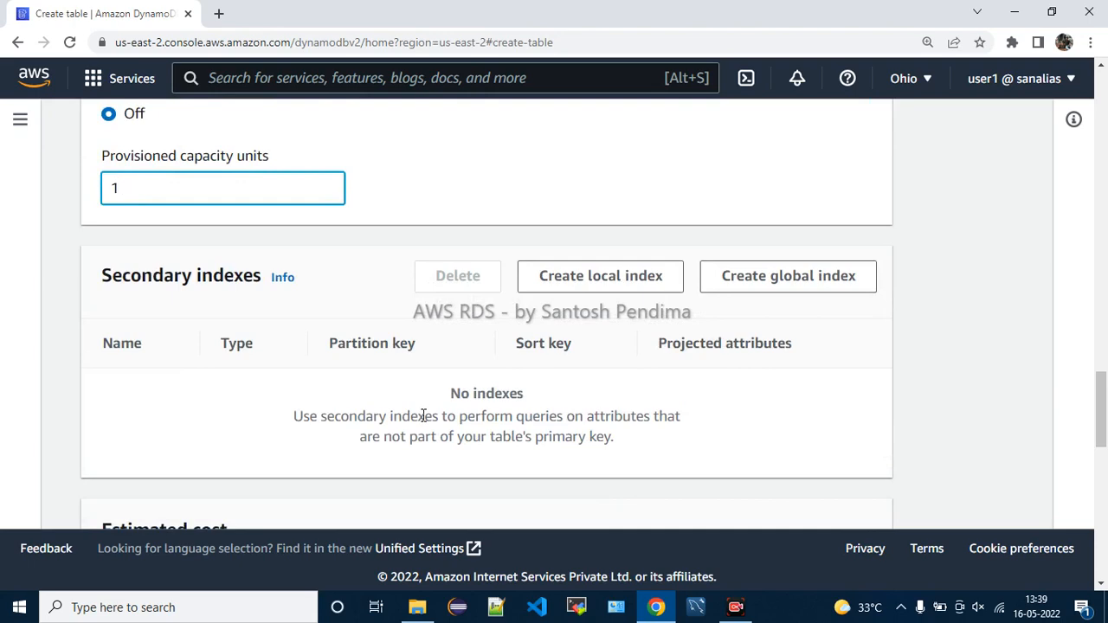
scroll(584, 416, "down", 4)
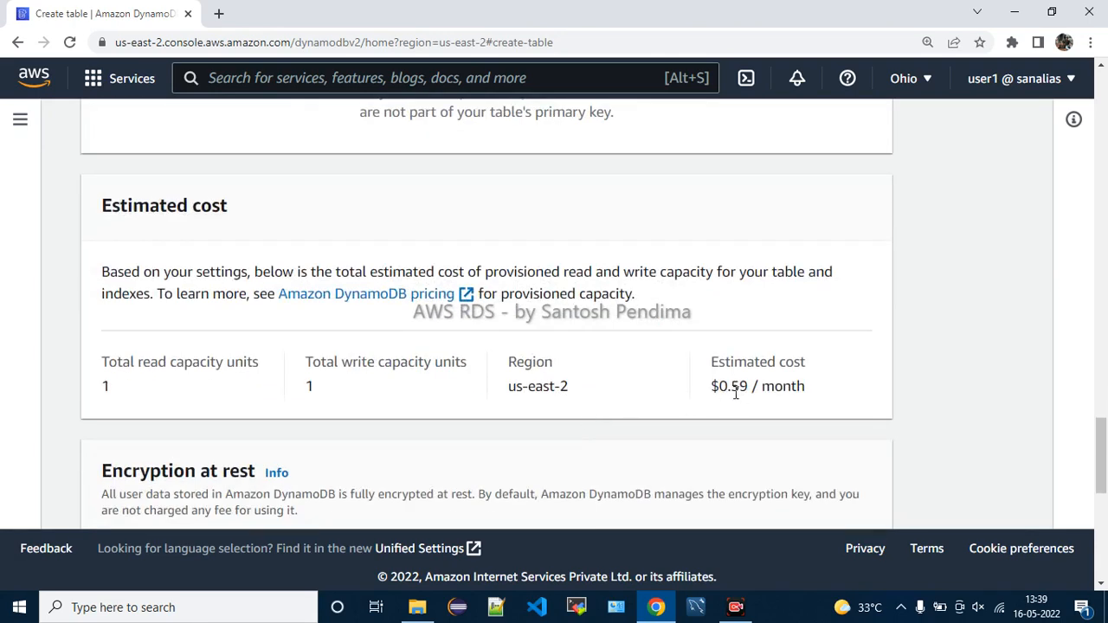
left_click_drag(731, 393, 823, 406)
scroll(569, 388, "up", 7)
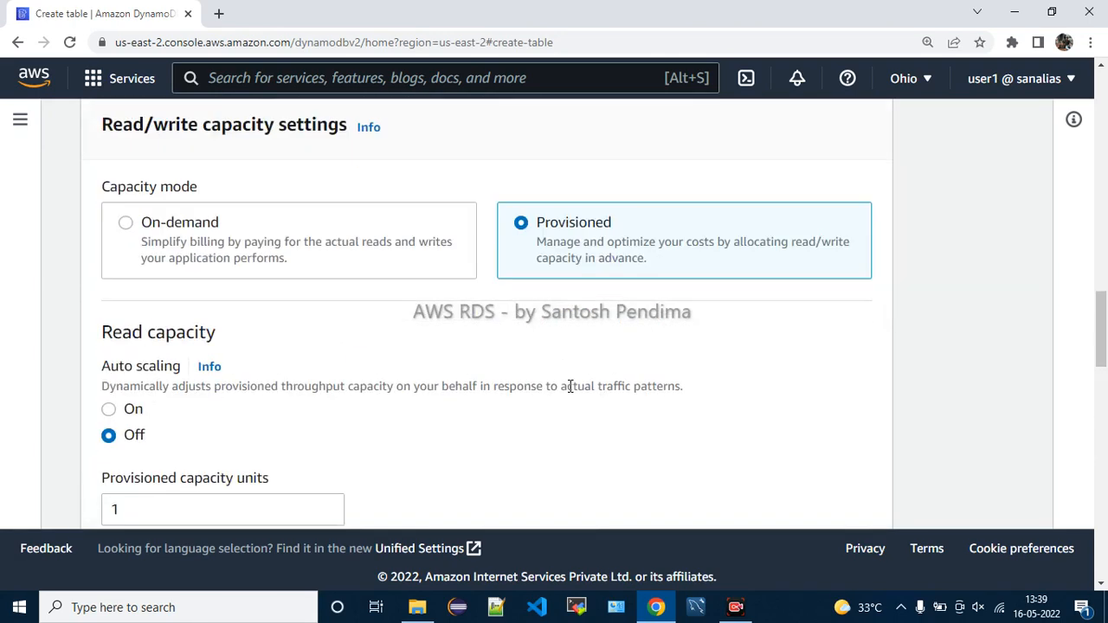
scroll(568, 389, "up", 3)
left_click_drag(182, 366, 304, 366)
scroll(508, 444, "up", 3)
left_click_drag(156, 286, 356, 311)
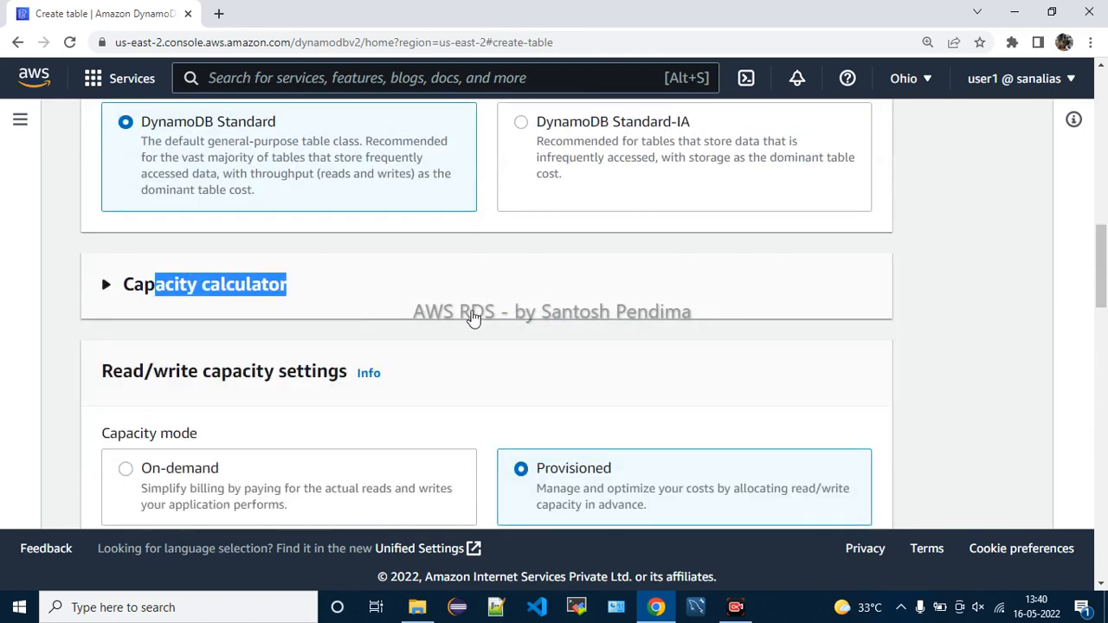
Expand the capacity calculator and verify 1 read and 1 write unit at $0.59 per month
left_click(473, 317)
scroll(468, 329, "down", 2)
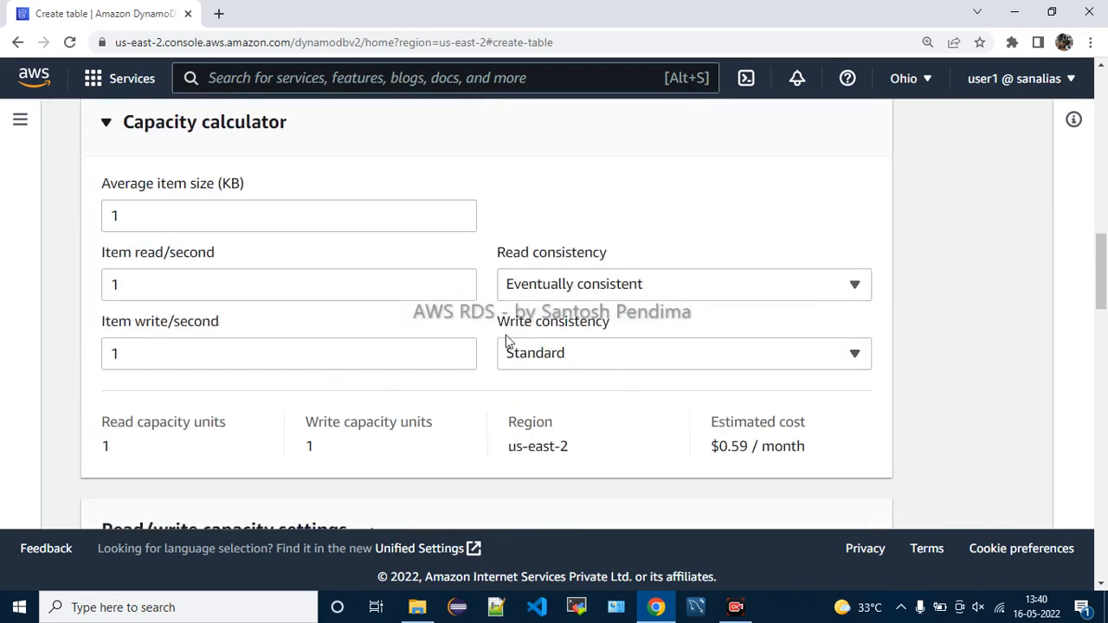
left_click_drag(117, 422, 134, 456)
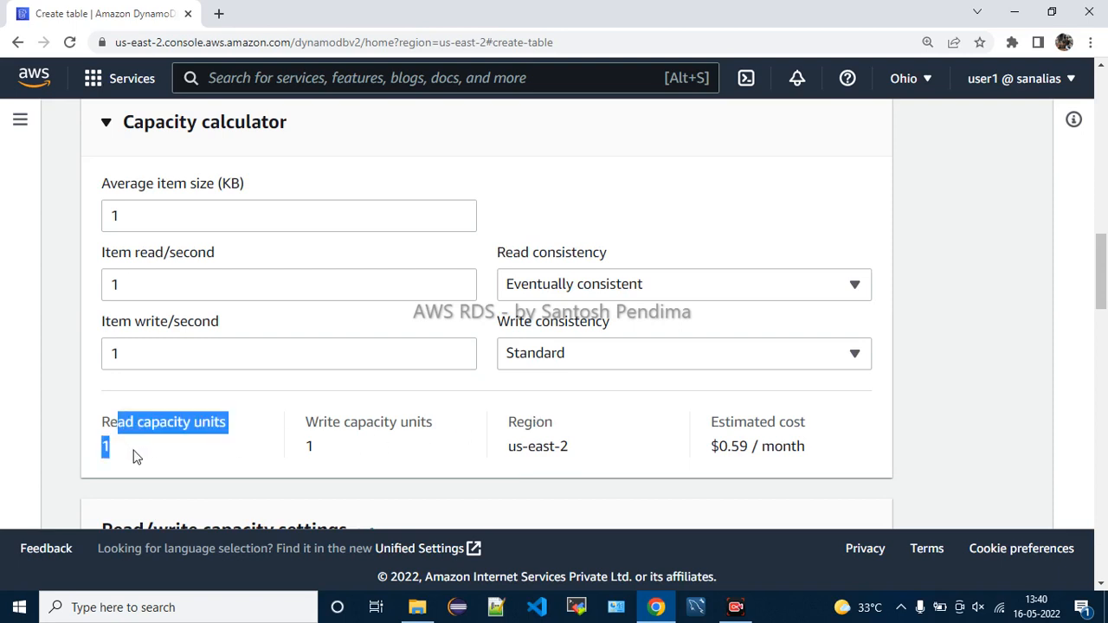
left_click_drag(350, 421, 410, 455)
left_click(410, 455)
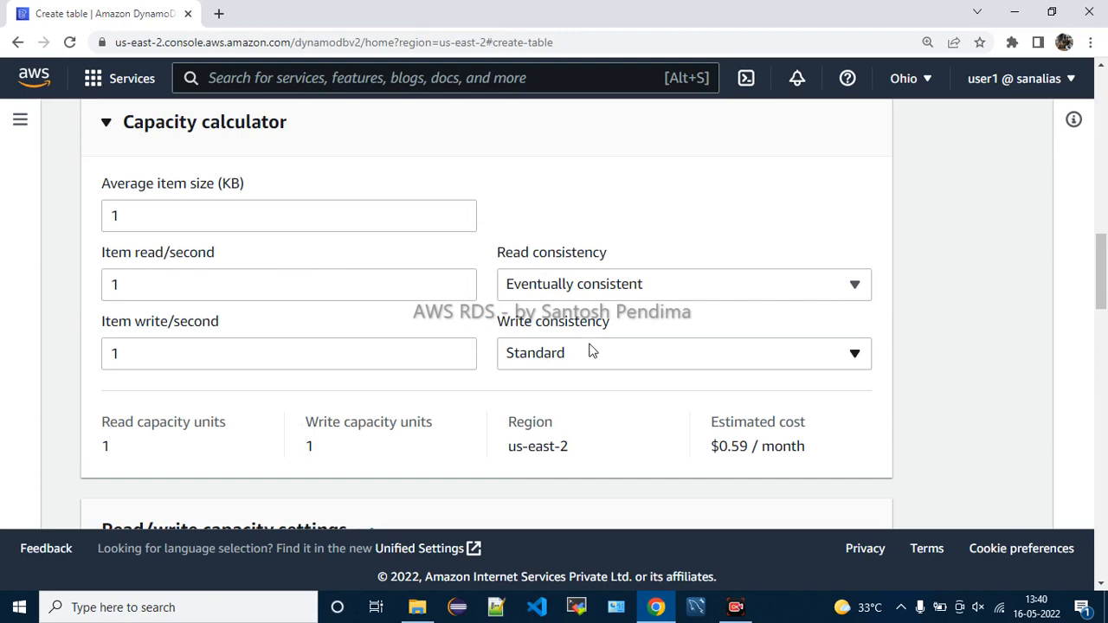
left_click_drag(712, 446, 825, 452)
scroll(827, 454, "down", 10)
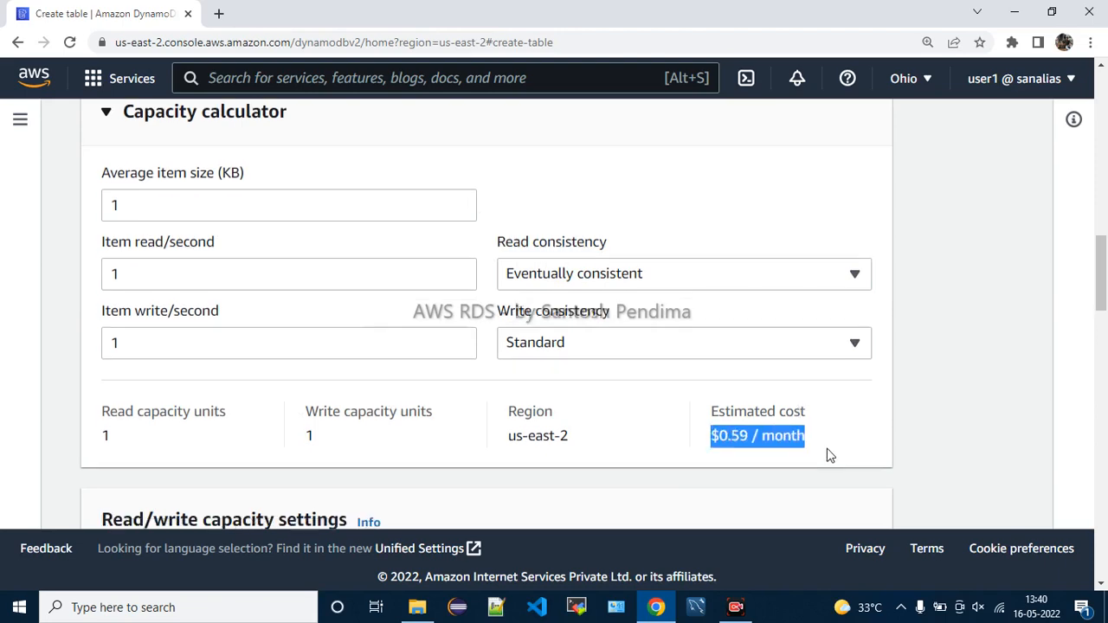
scroll(827, 455, "down", 3)
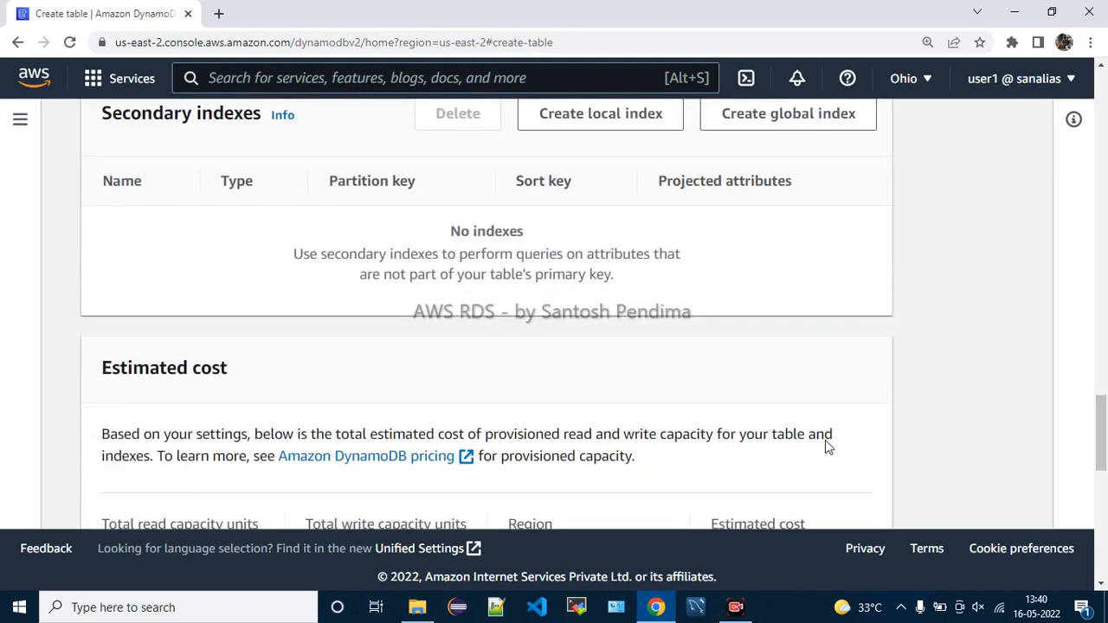
scroll(635, 279, "down", 3)
scroll(635, 275, "down", 1)
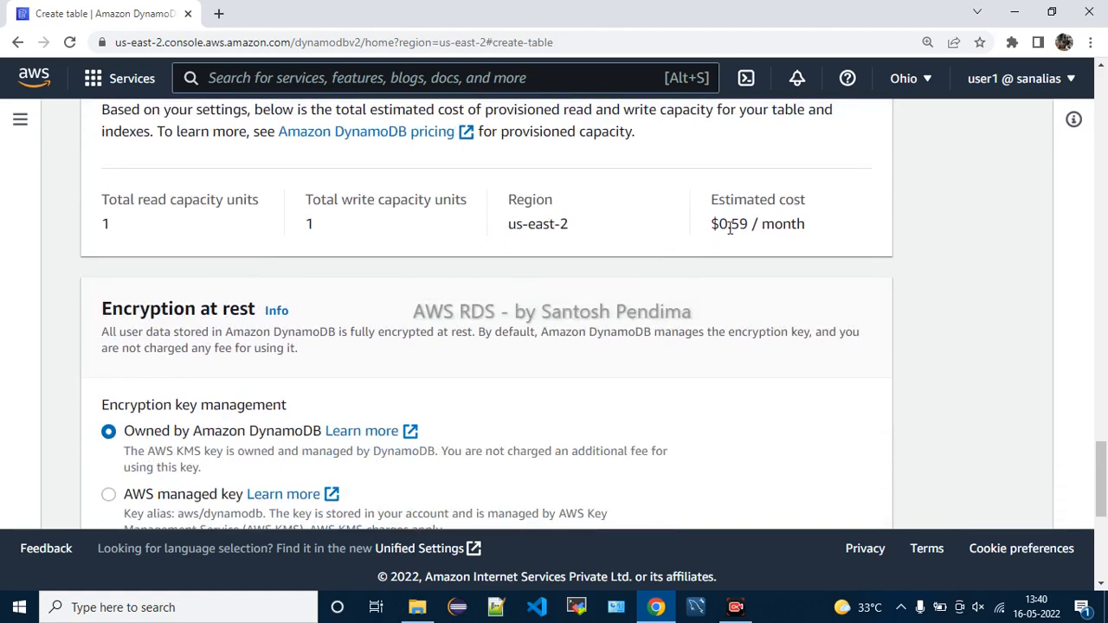
left_click_drag(709, 227, 791, 227)
Try the AWS managed key for encryption at rest, then revert to Owned by Amazon DynamoDB
left_click(612, 225)
scroll(608, 227, "down", 2)
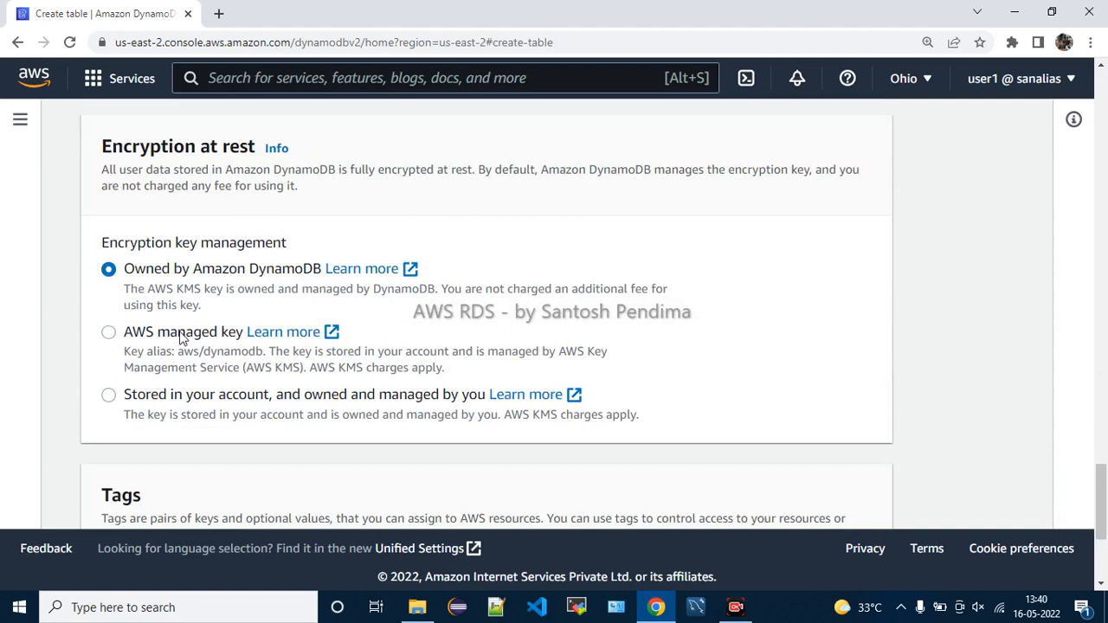
left_click_drag(336, 371, 439, 377)
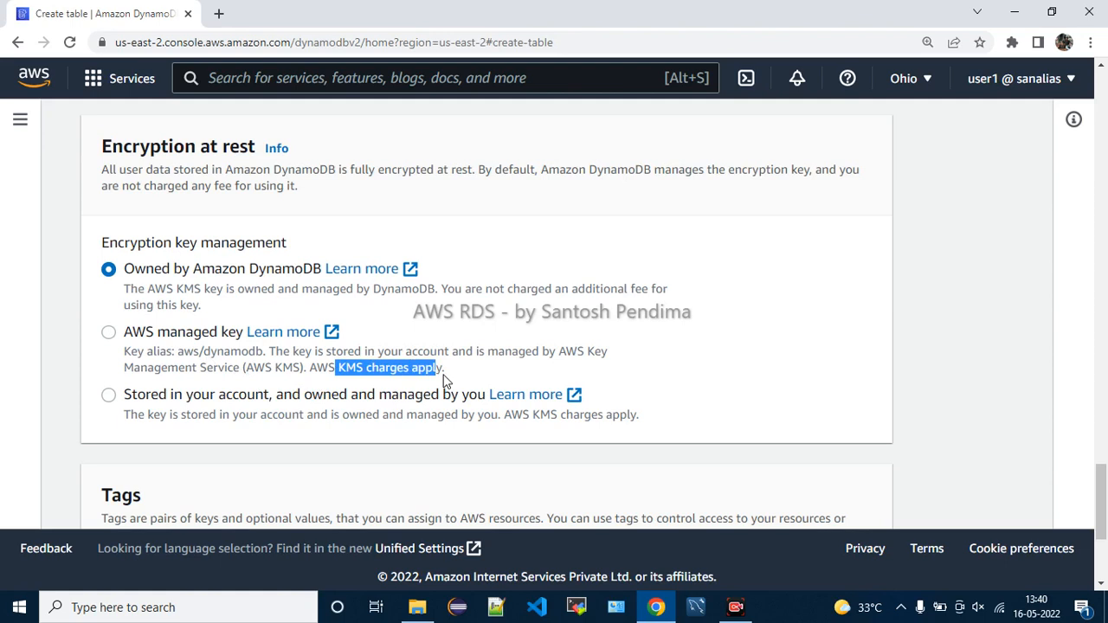
left_click(334, 377)
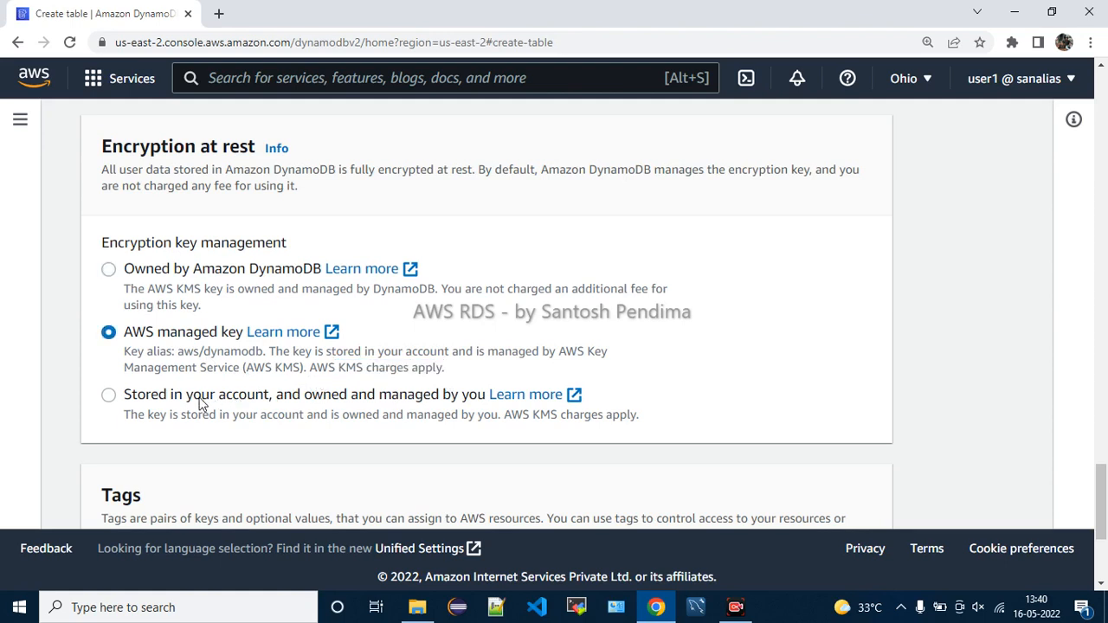
left_click_drag(377, 395, 640, 421)
left_click(534, 420)
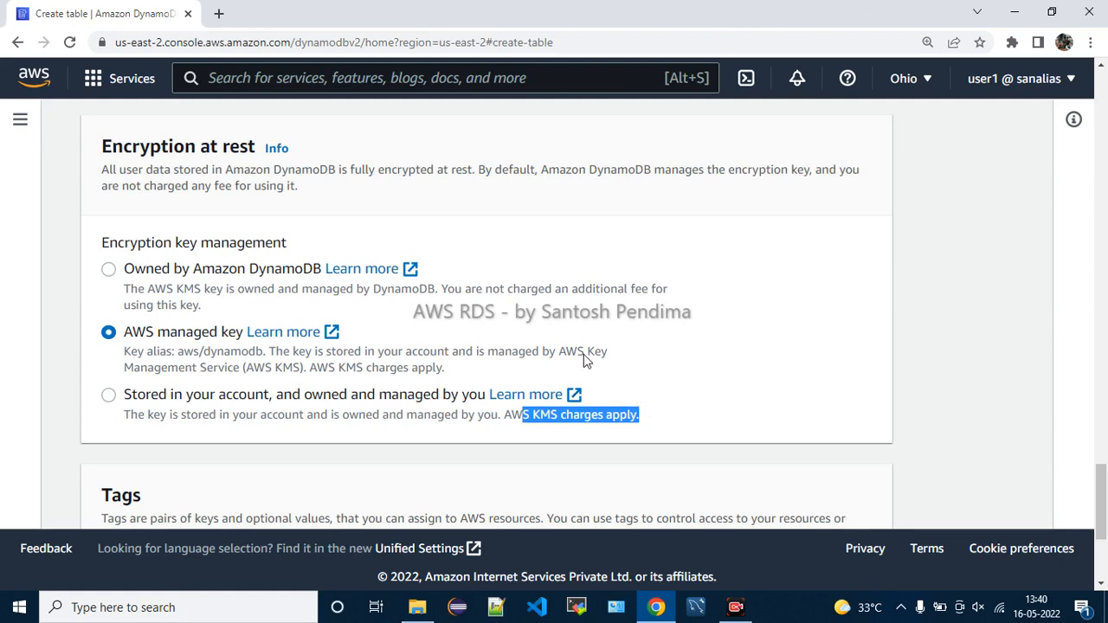
left_click(223, 274)
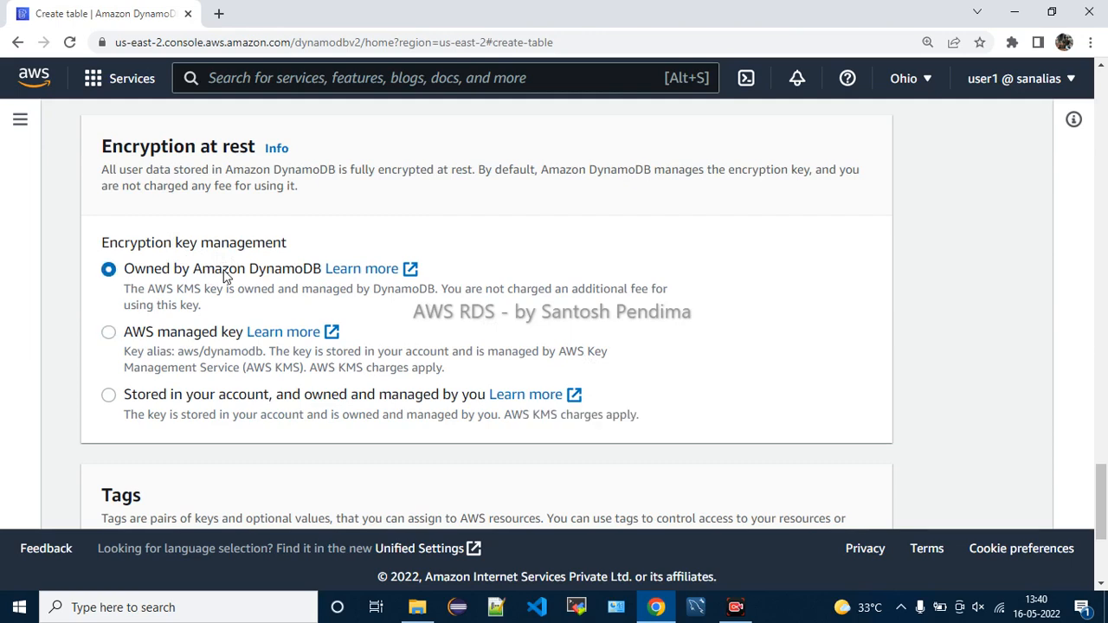
Create the Employee table with these settings
scroll(223, 274, "down", 2)
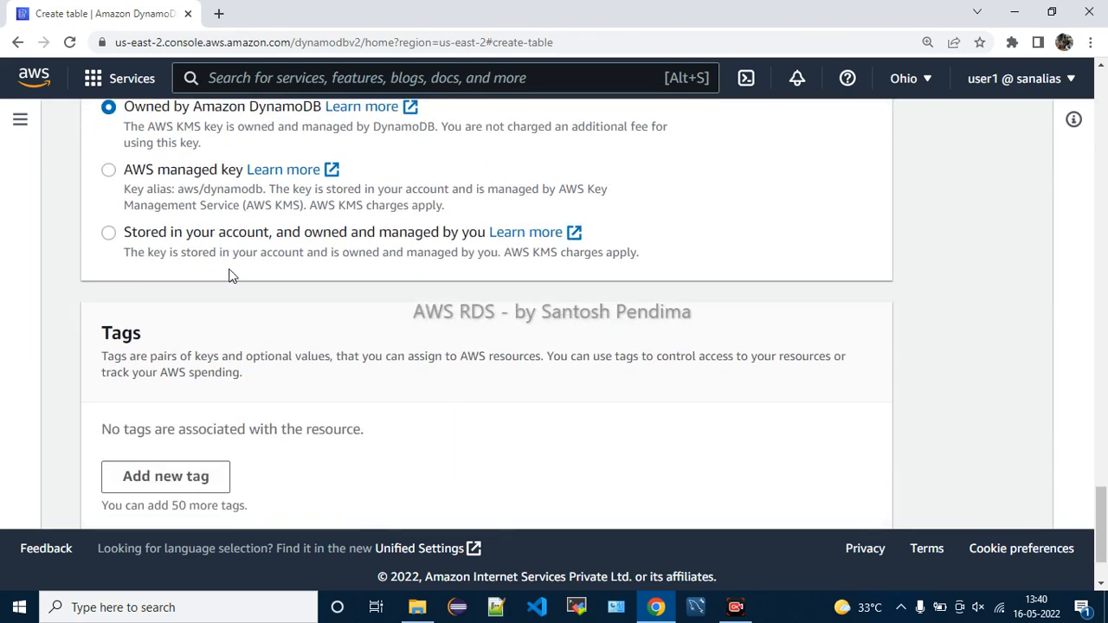
left_click_drag(468, 130, 667, 134)
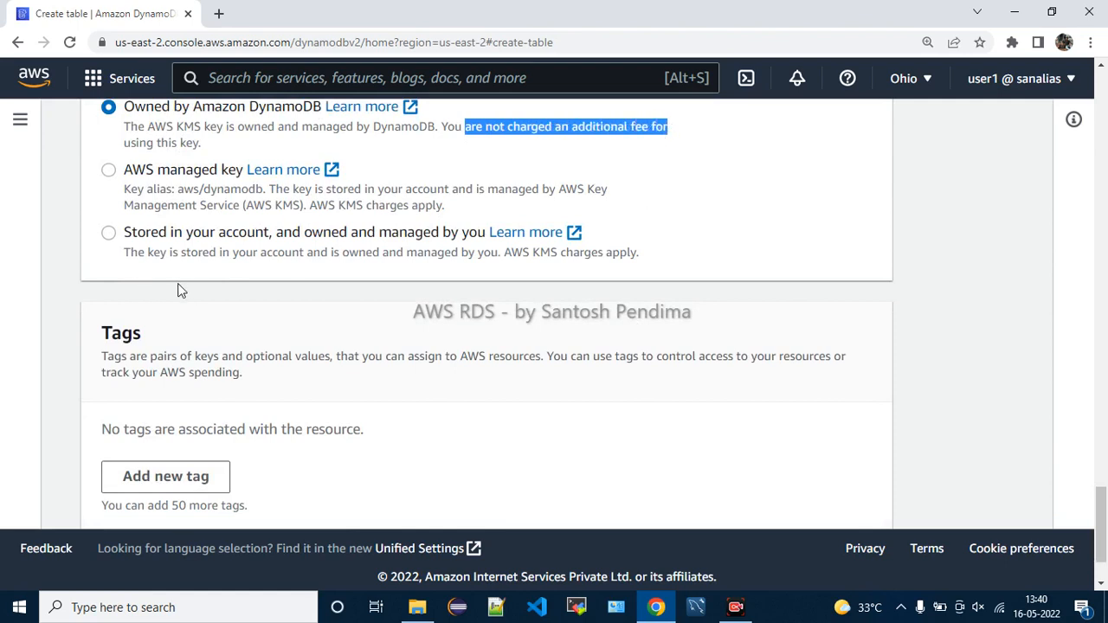
scroll(338, 339, "down", 1)
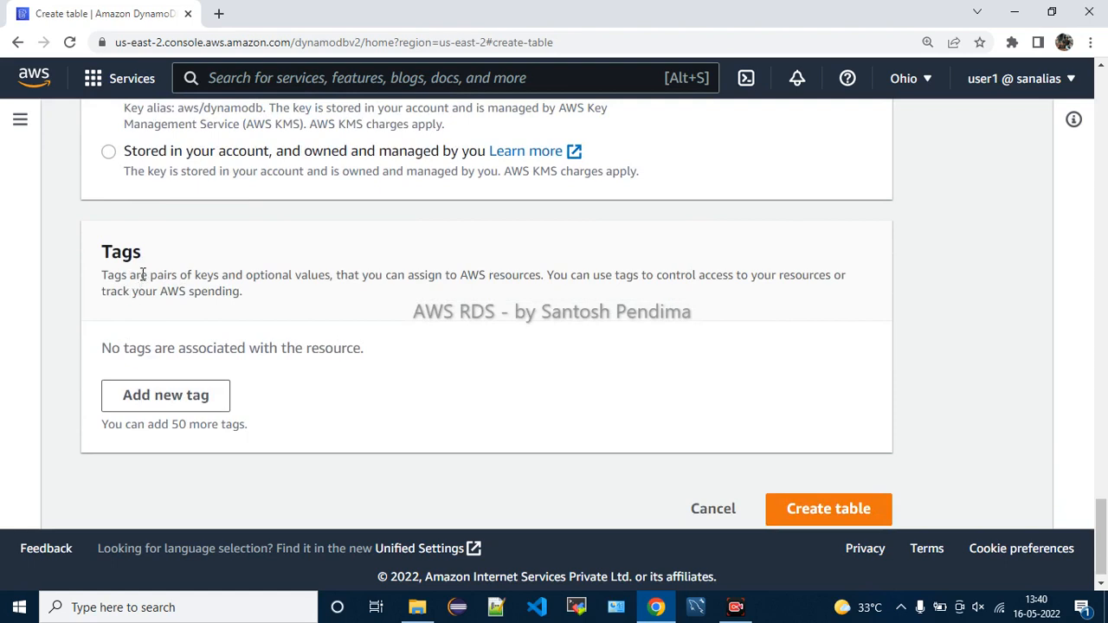
left_click(796, 492)
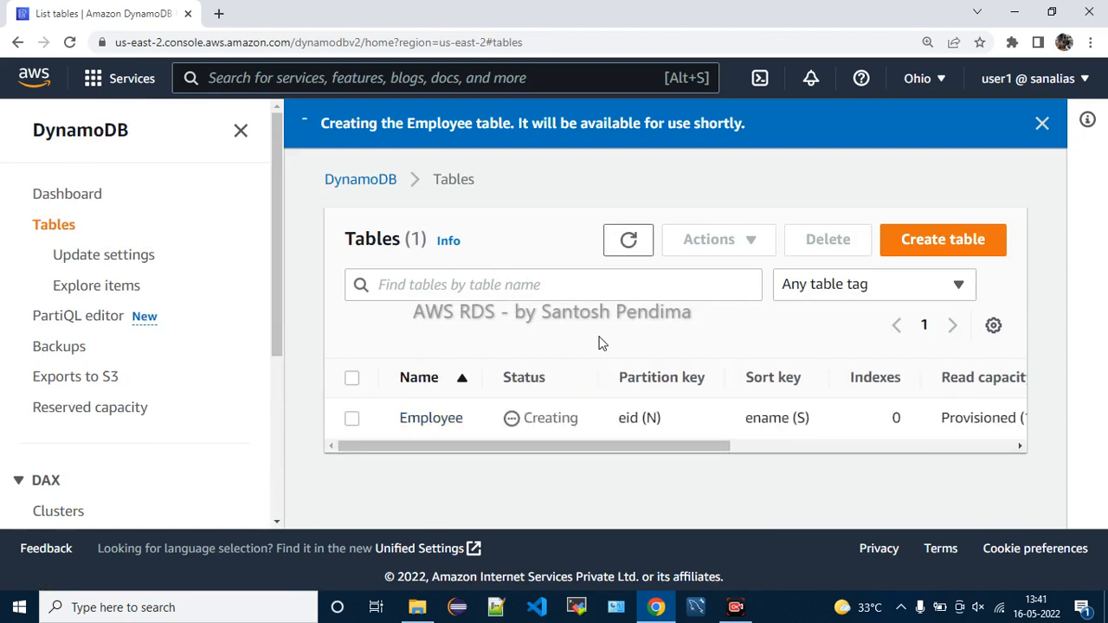
Zoom the page out to see more columns of the Employee table listing
key("ctrl+minus")
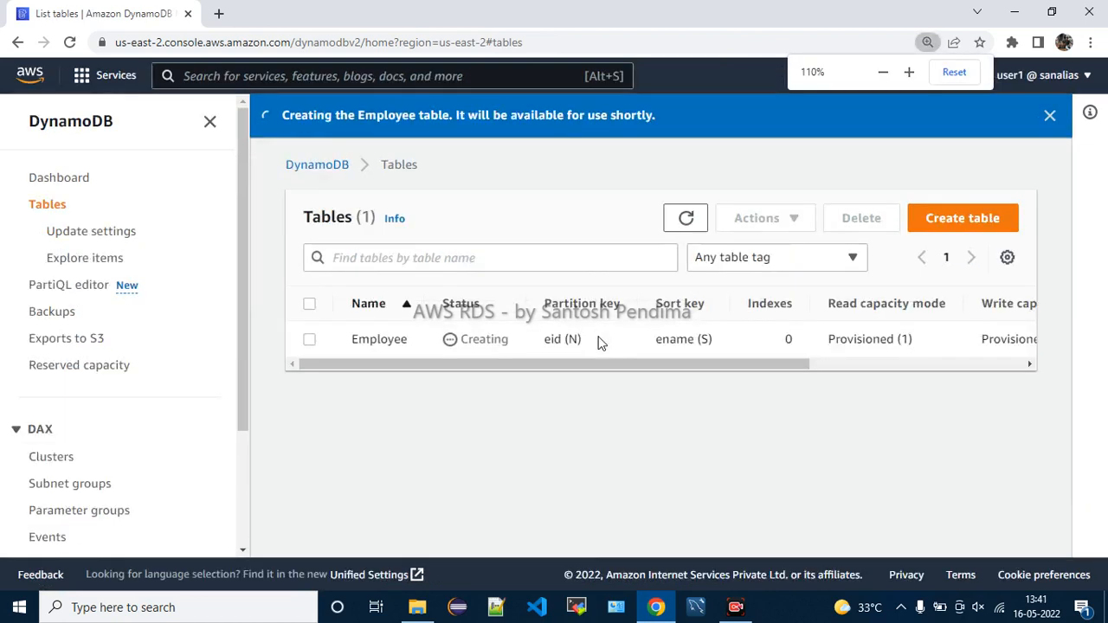
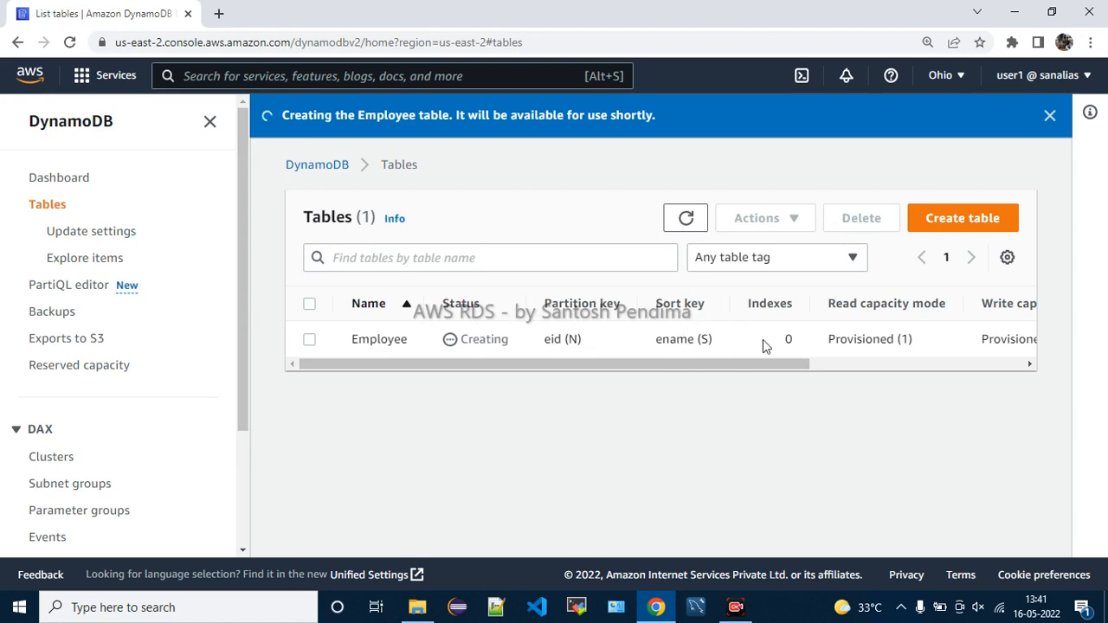
Once Employee shows Active, select it and choose Explore items from Actions
left_click_drag(789, 365, 998, 367)
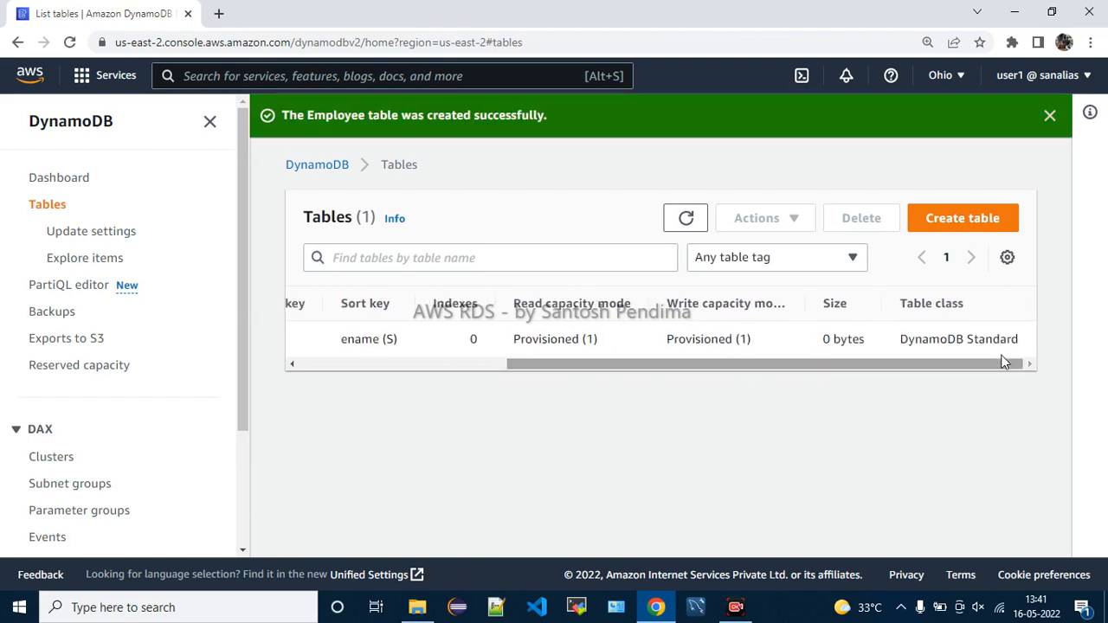
left_click_drag(928, 340, 638, 363)
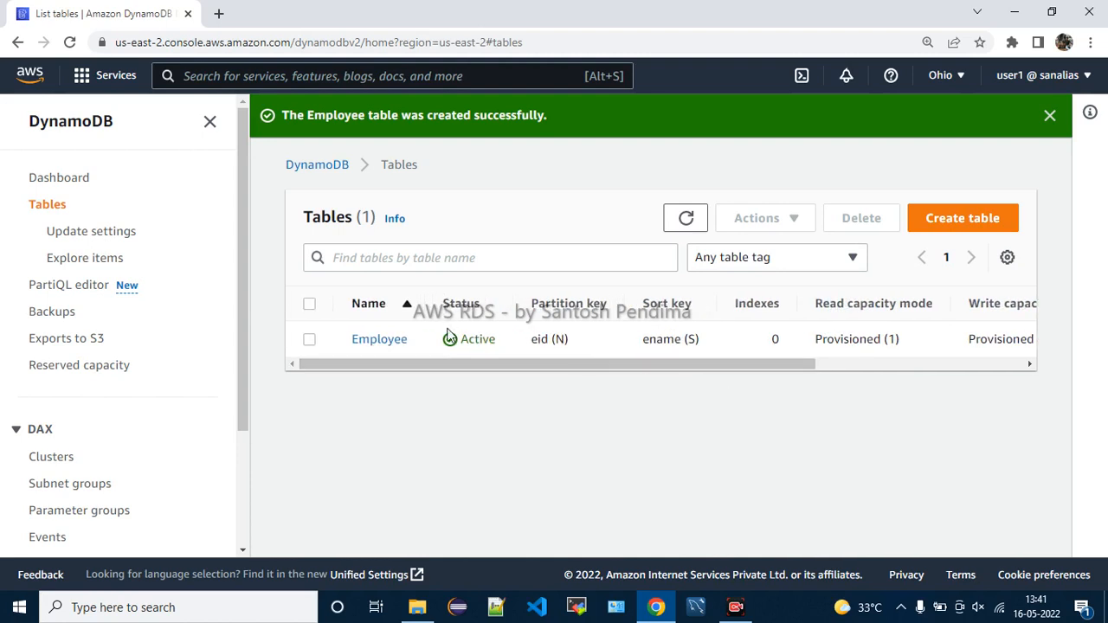
left_click(310, 339)
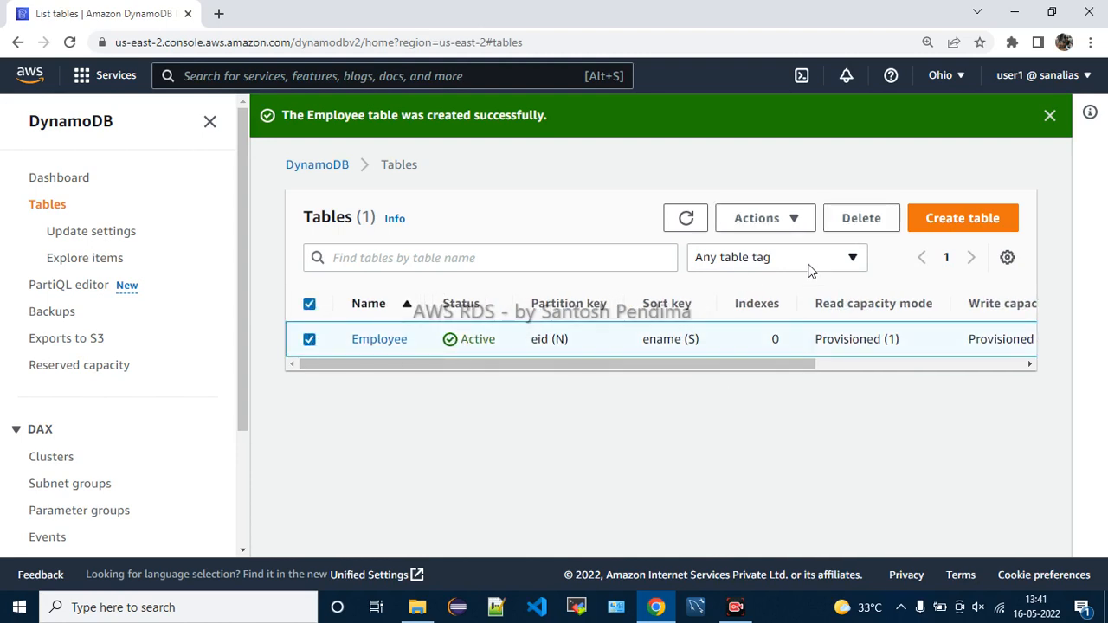
left_click(797, 227)
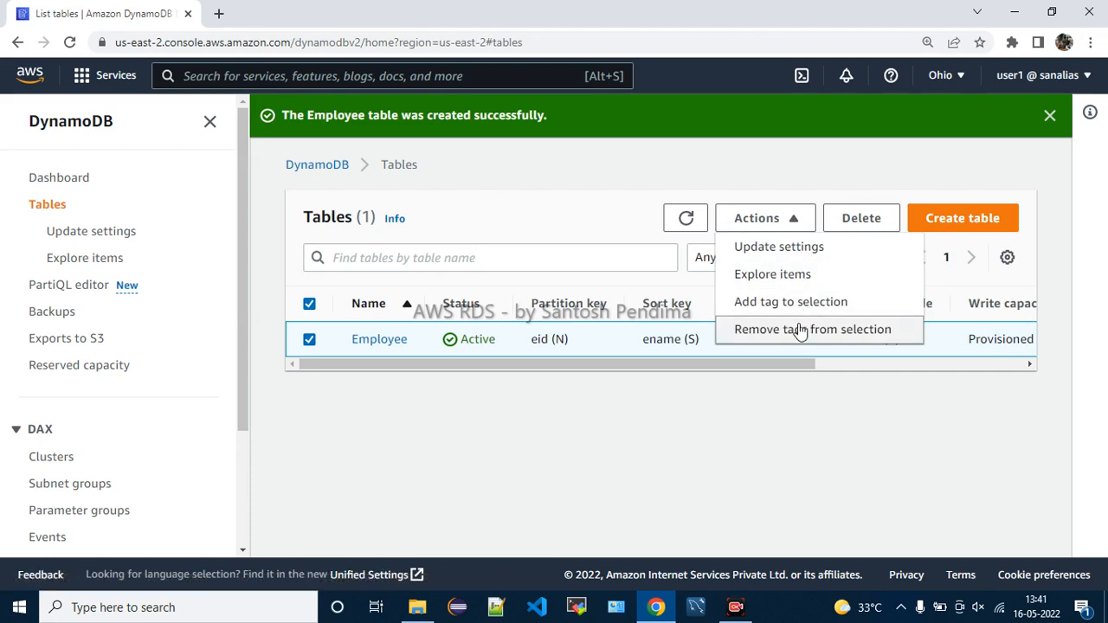
left_click(798, 277)
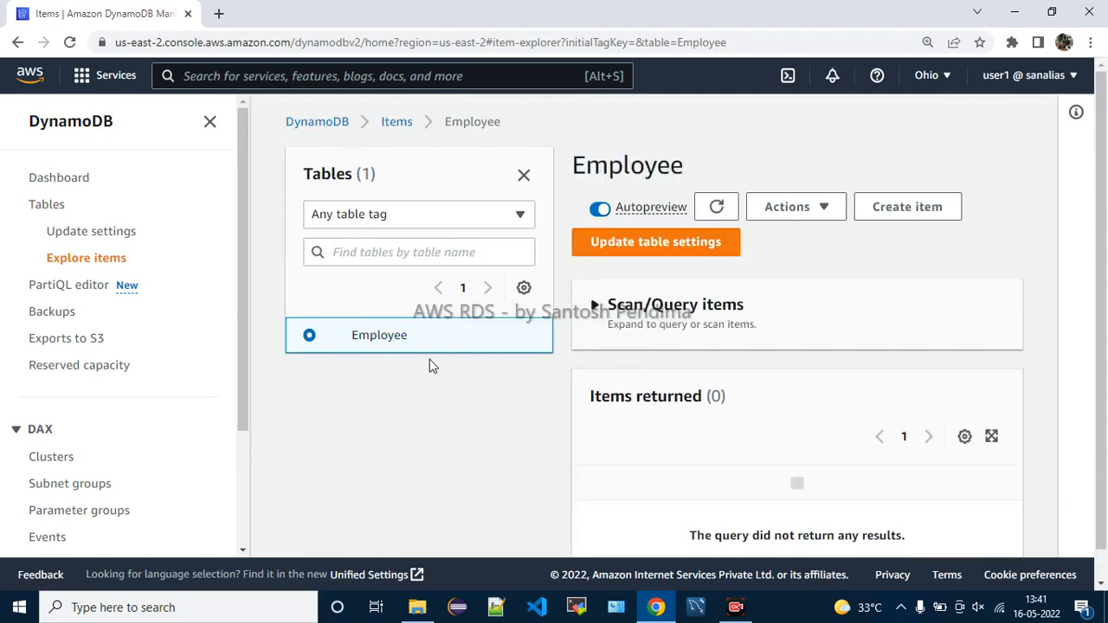
Check the empty Items returned panel, then return to the Tables list through the breadcrumb
scroll(744, 337, "down", 1)
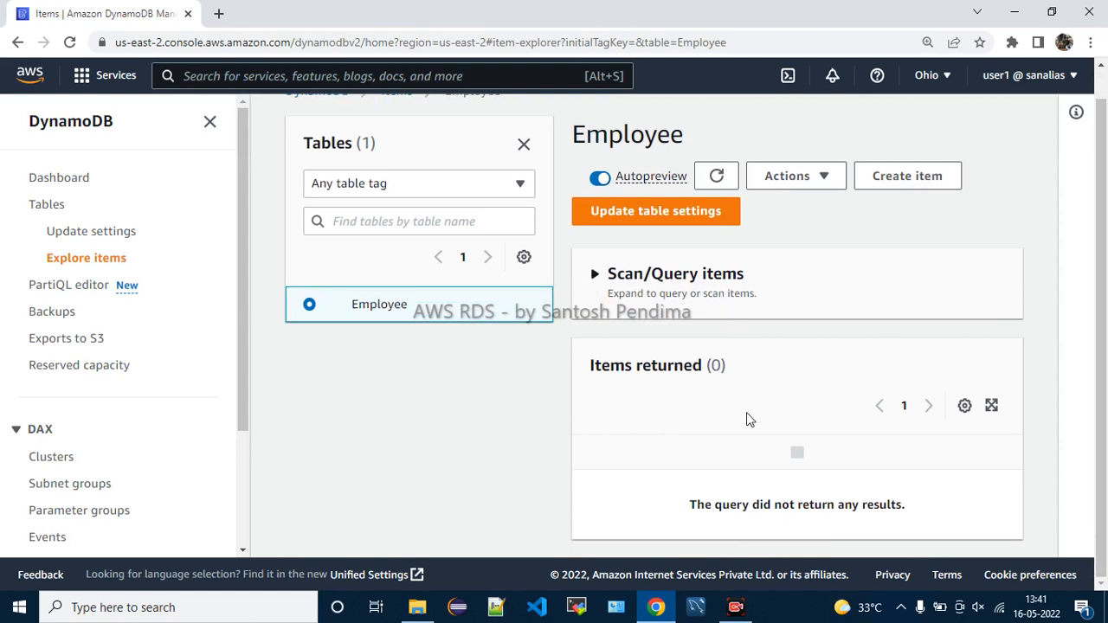
scroll(747, 421, "up", 1)
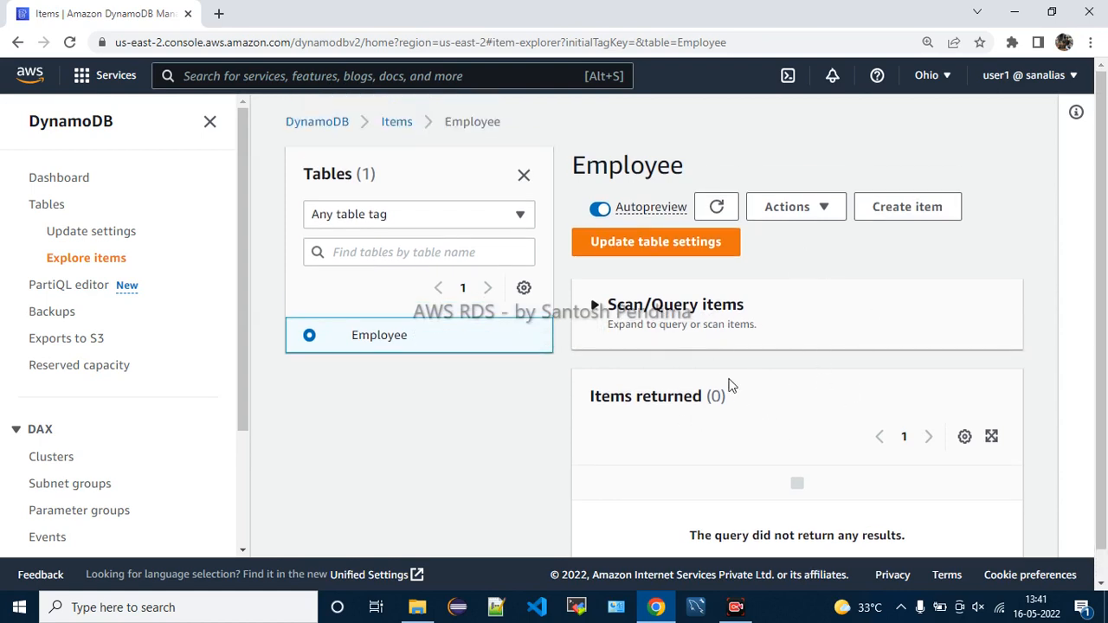
left_click(398, 125)
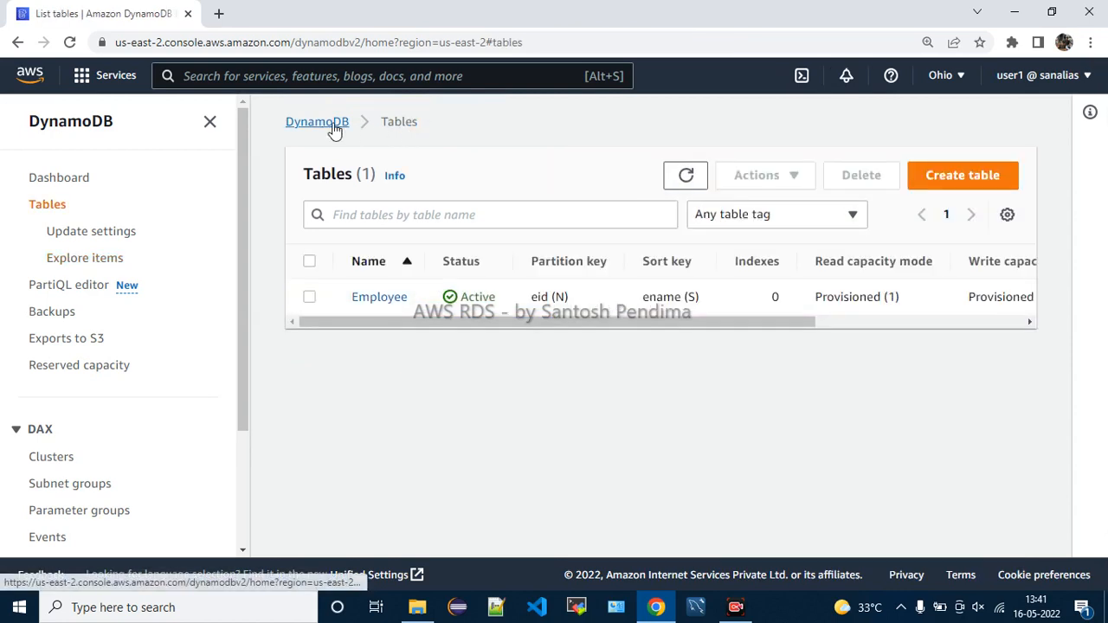
Open the Employee table and browse its tabs, glancing at Indexes before returning to Overview
left_click(375, 299)
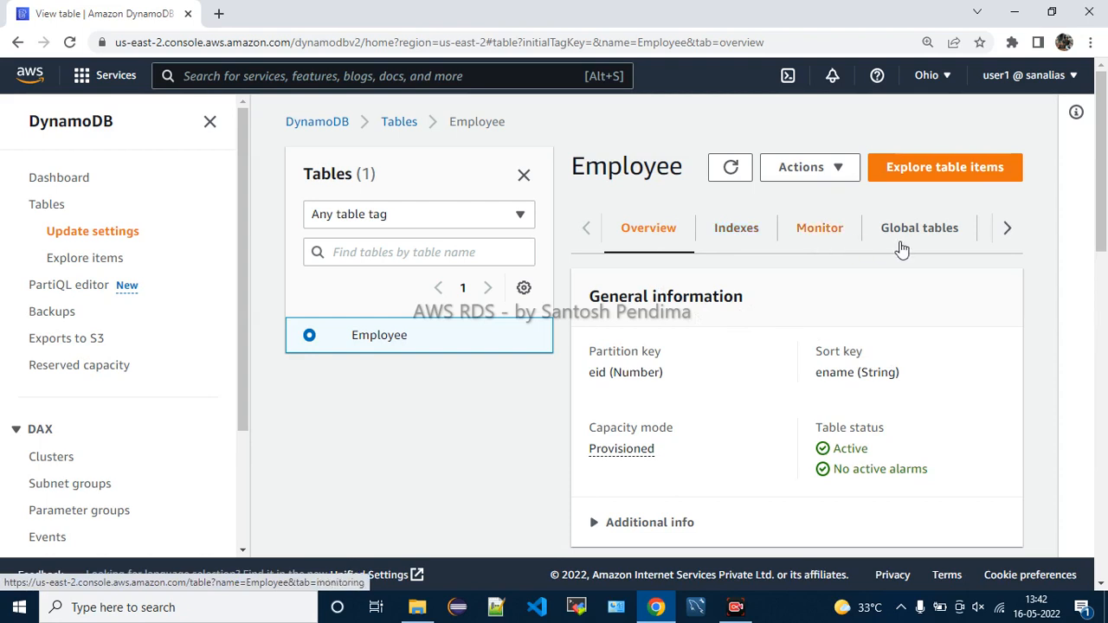
left_click(1008, 230)
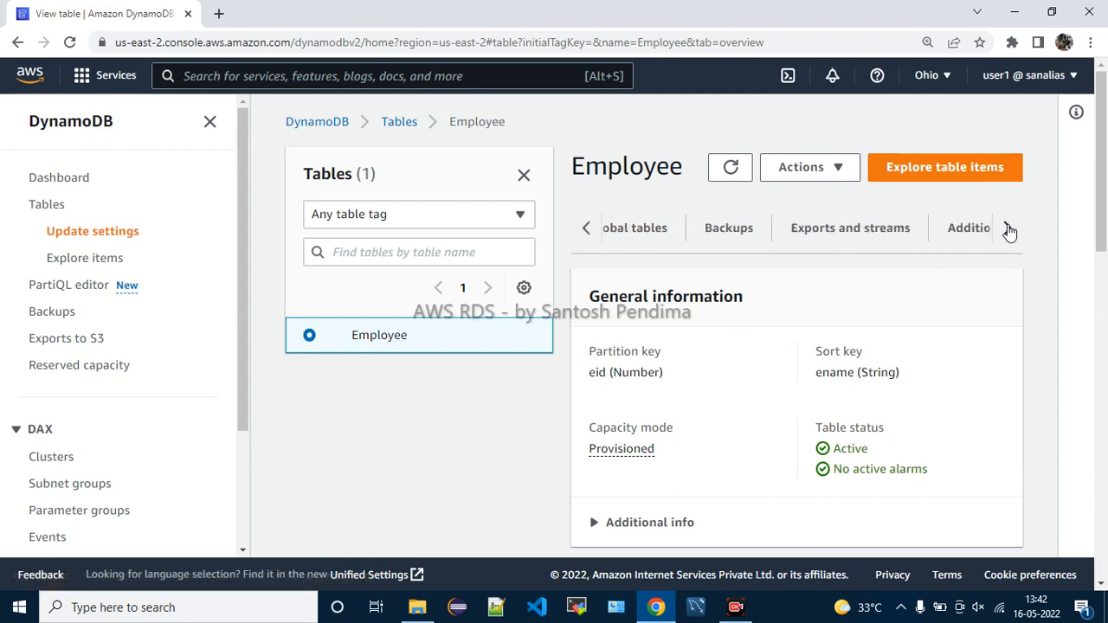
left_click(1009, 230)
left_click(591, 232)
left_click(591, 231)
left_click(591, 231)
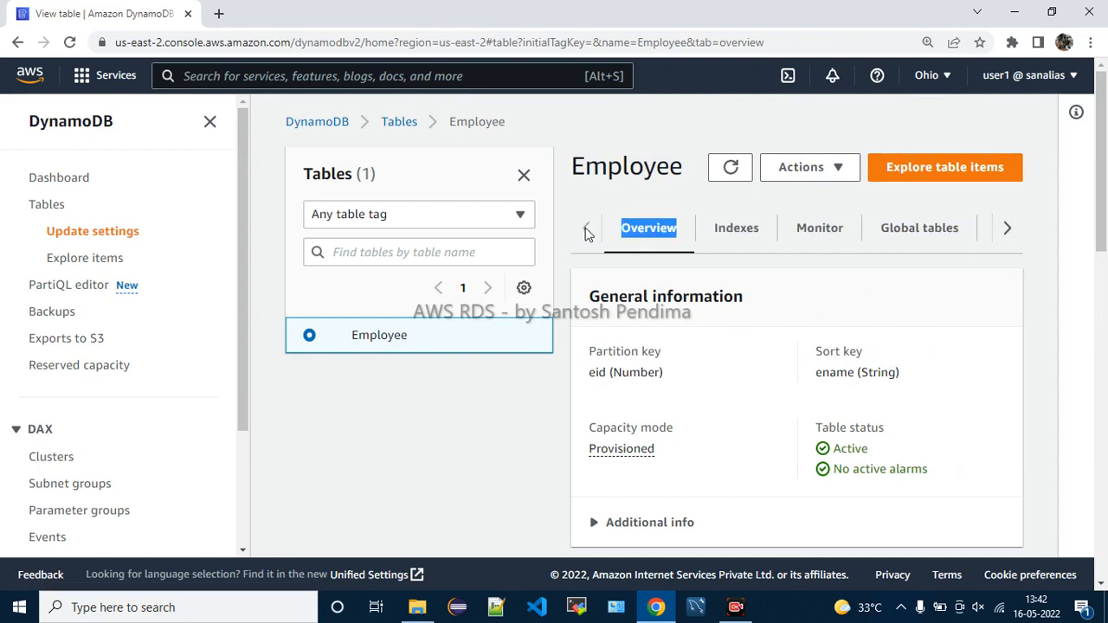
left_click(711, 250)
left_click(660, 244)
left_click(969, 305)
scroll(969, 305, "down", 1)
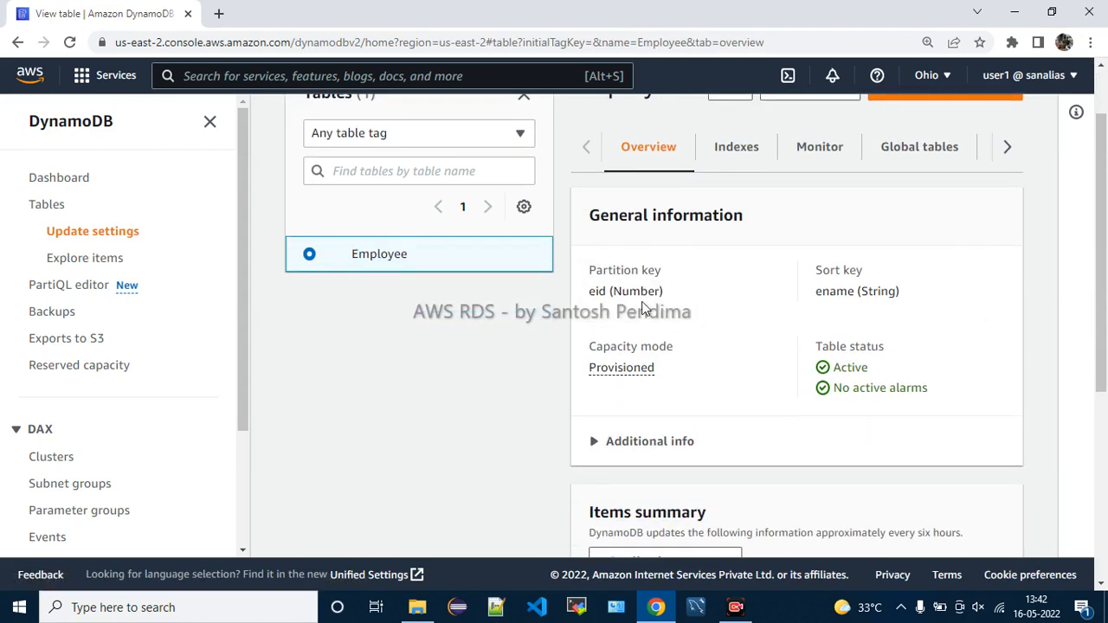
Highlight the partition key eid (Number) and sort key ename (String)
left_click_drag(594, 287, 667, 305)
left_click(679, 304)
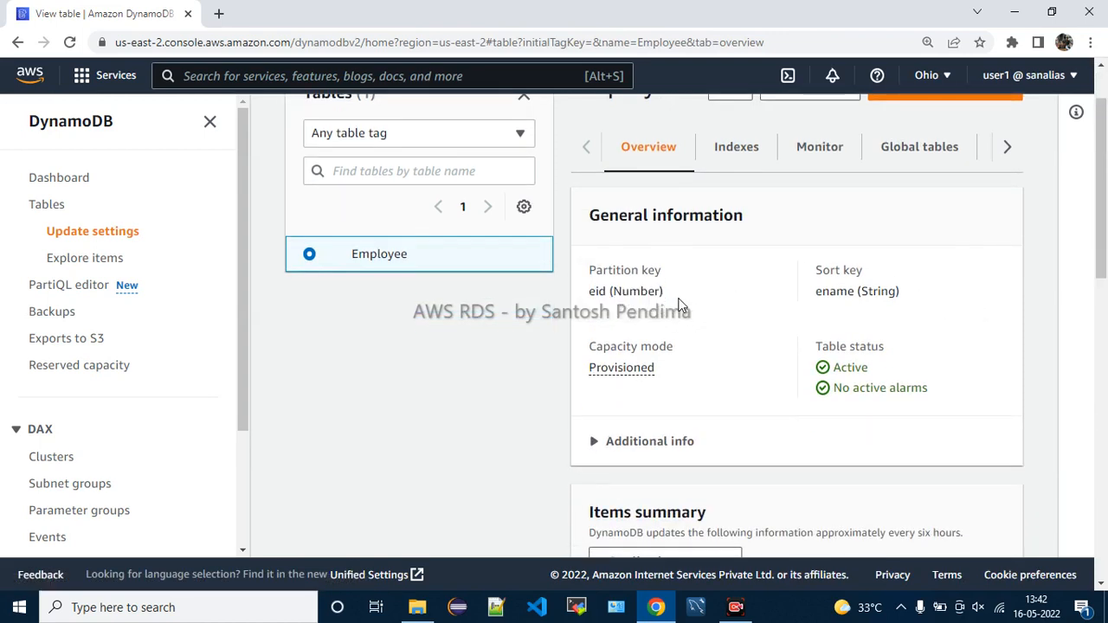
left_click_drag(815, 268, 912, 303)
left_click(915, 319)
left_click_drag(629, 292, 692, 300)
left_click_drag(815, 269, 905, 317)
left_click(905, 316)
scroll(871, 326, "down", 1)
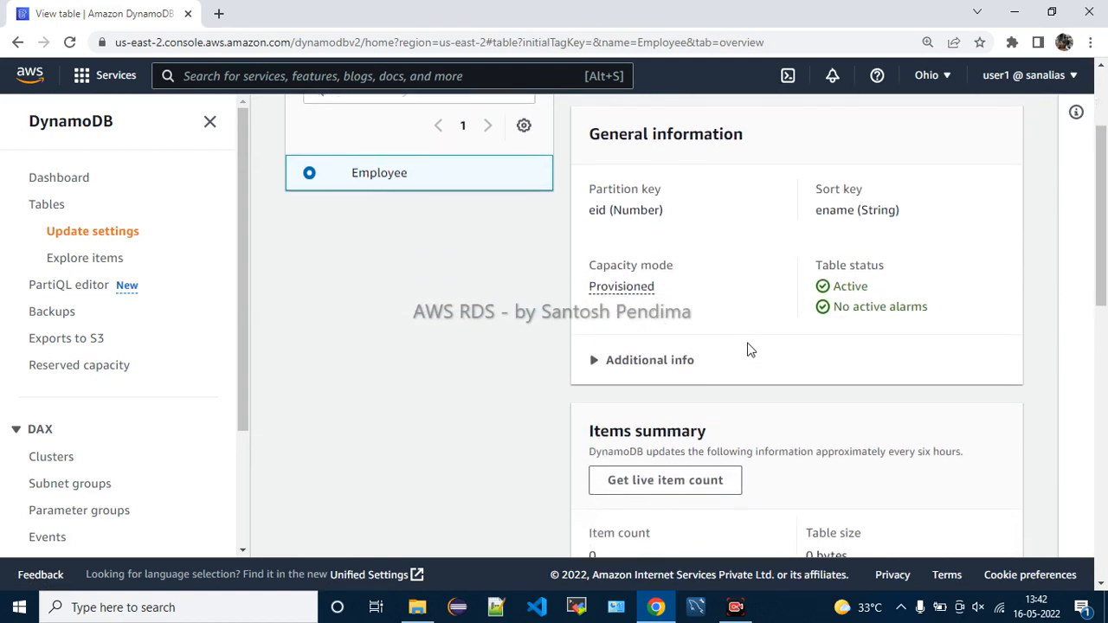
Review the provisioned capacity details: read and write capacity 1, auto scaling Off
left_click(634, 296)
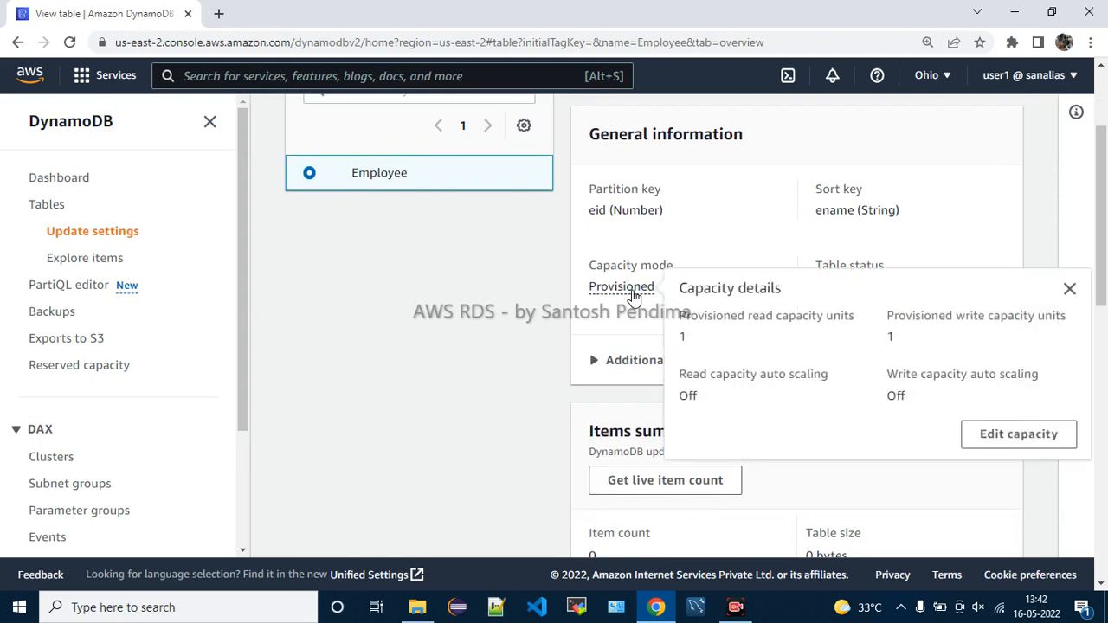
left_click_drag(703, 314, 850, 340)
left_click_drag(945, 315, 995, 345)
left_click(956, 346)
left_click_drag(706, 374, 796, 397)
left_click_drag(919, 374, 937, 396)
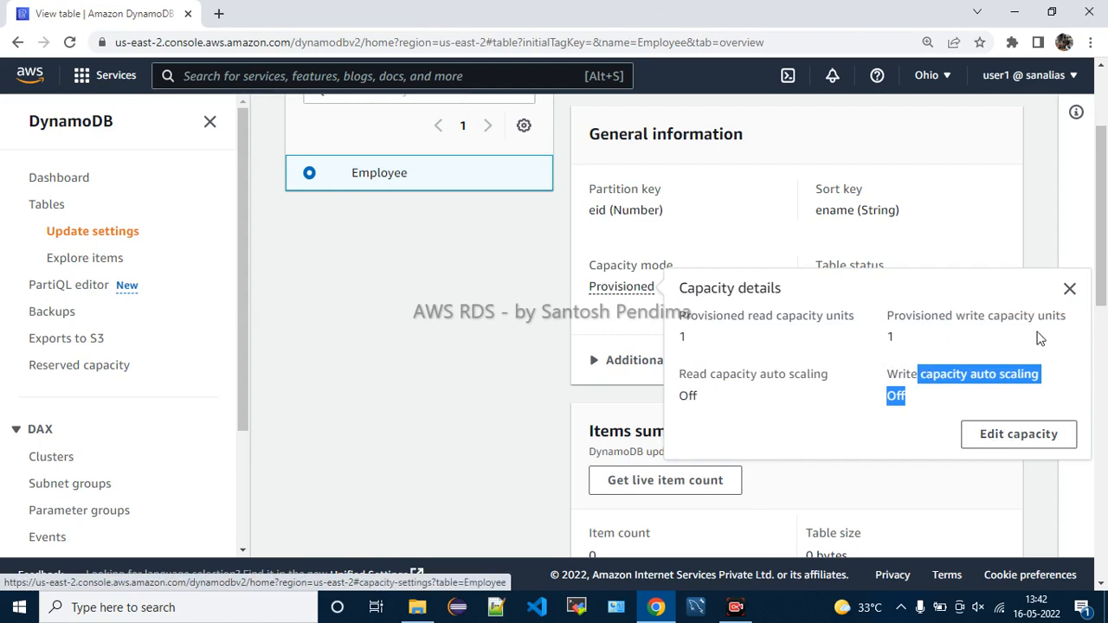
left_click(1069, 288)
Highlight the table's Active status and the No active alarms indicator
left_click_drag(849, 289, 927, 310)
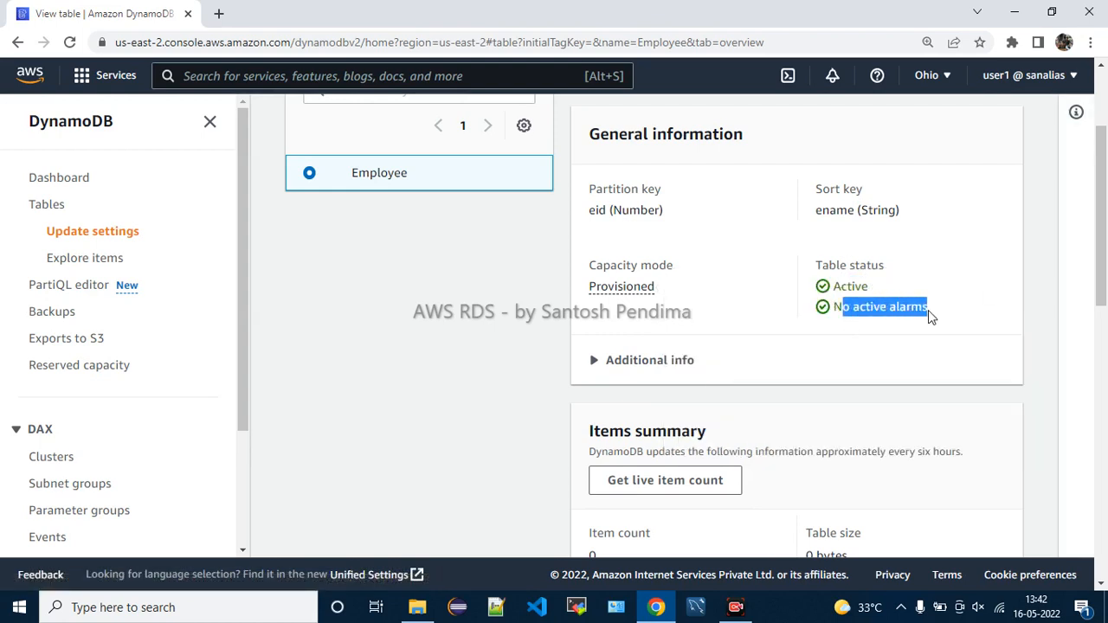
left_click(898, 342)
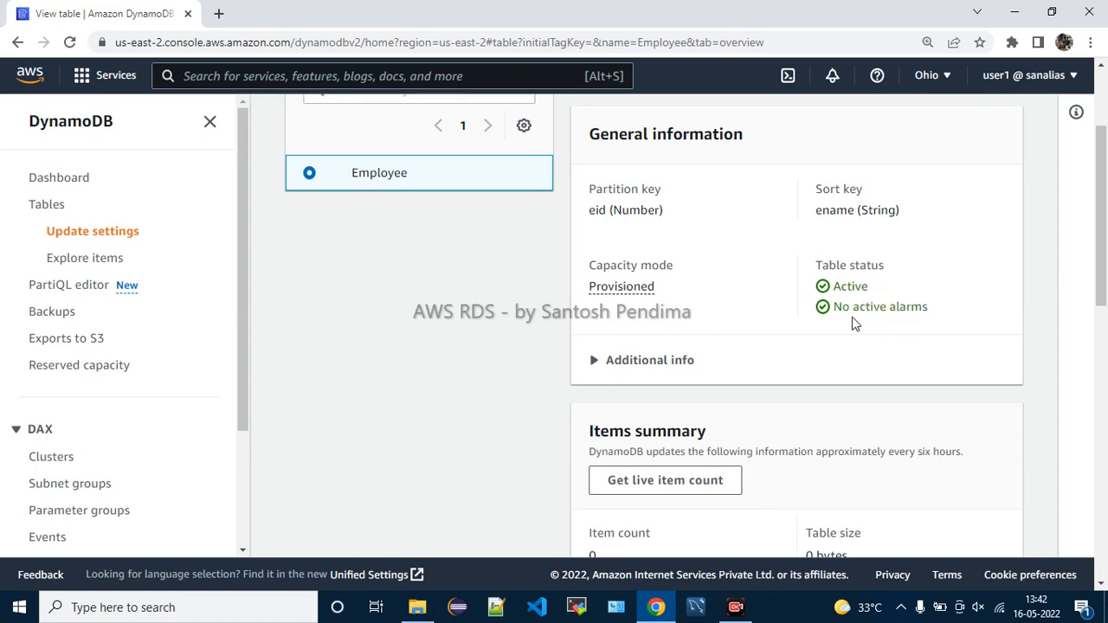
left_click_drag(829, 308, 929, 308)
left_click(837, 350)
Expand additional info and note point-in-time recovery and Time to Live are both Disabled
left_click(686, 362)
scroll(779, 354, "down", 2)
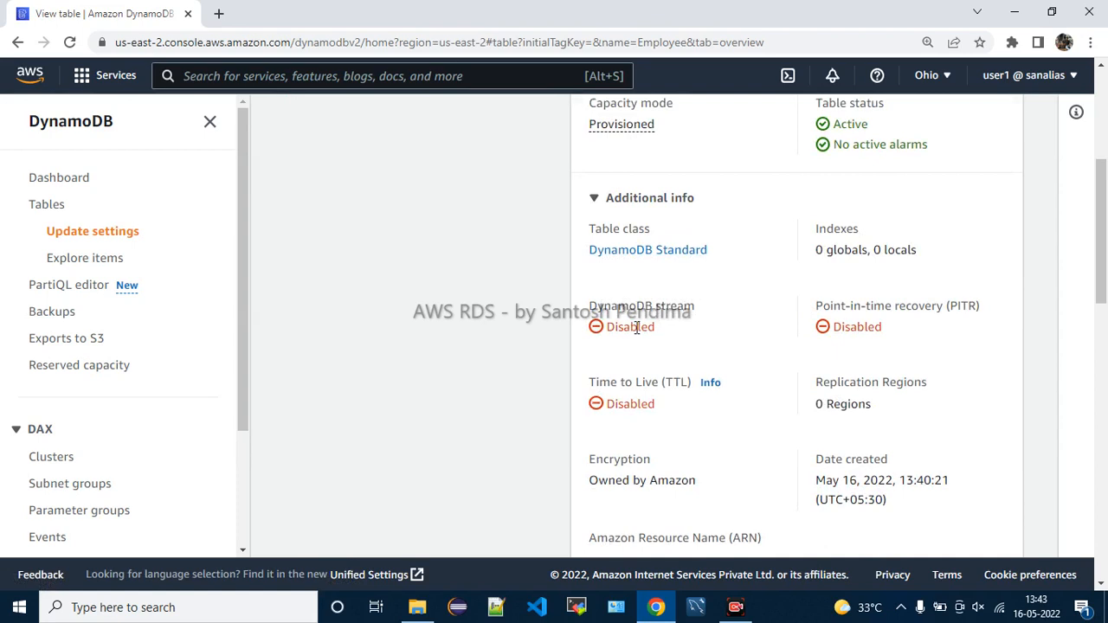
left_click_drag(845, 306, 976, 307)
left_click(950, 326)
left_click_drag(827, 302, 926, 344)
left_click(927, 343)
left_click_drag(622, 379, 697, 403)
left_click(698, 406)
left_click_drag(846, 374, 890, 399)
left_click(889, 400)
Review 0 replication regions, encryption Owned by Amazon DynamoDB, creation date and the table's ARN
scroll(890, 400, "down", 1)
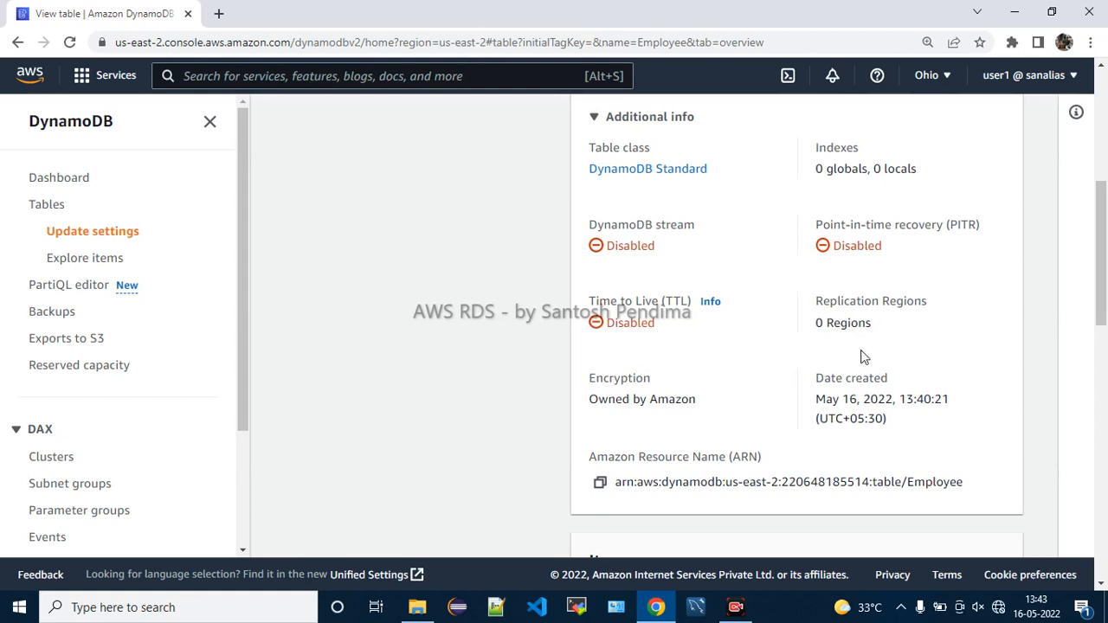
left_click_drag(836, 294, 782, 372)
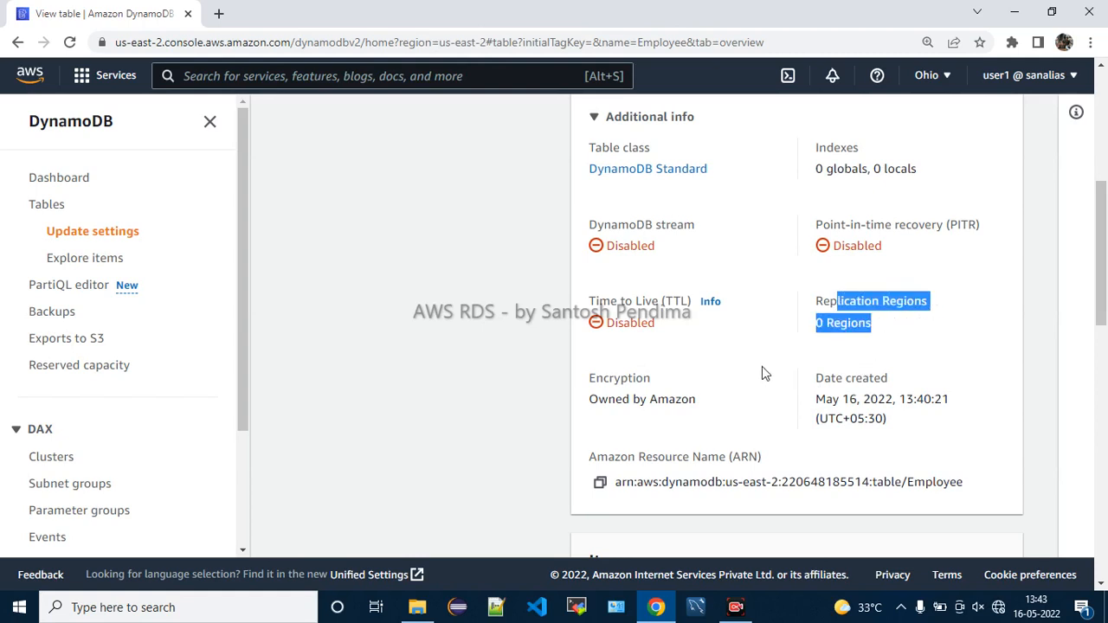
left_click_drag(620, 378, 678, 418)
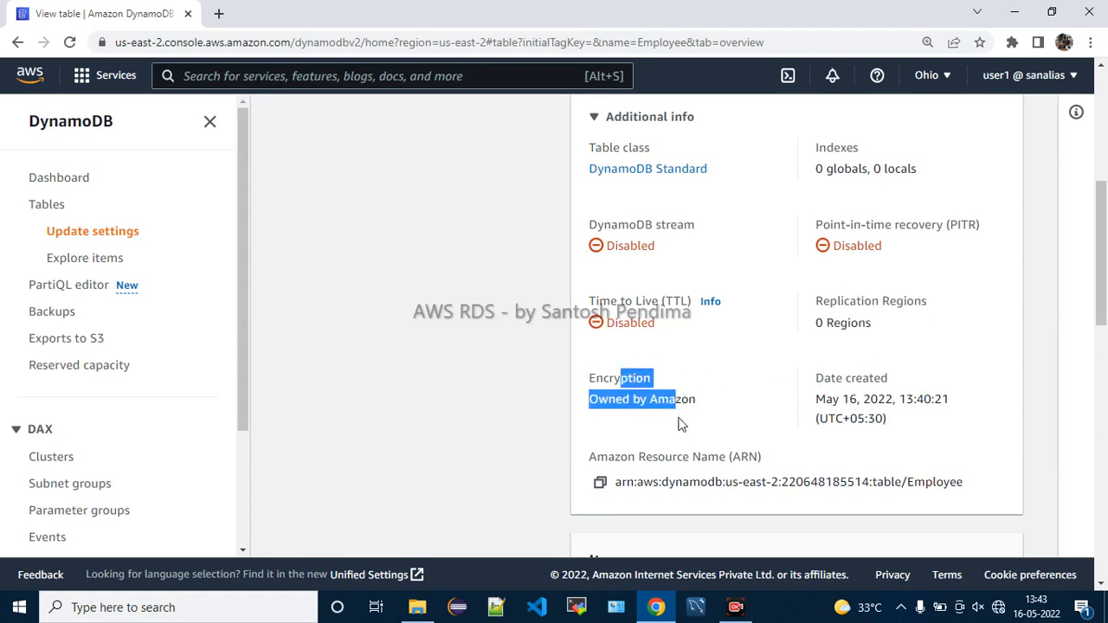
left_click(679, 425)
left_click_drag(834, 375, 907, 427)
left_click(908, 425)
left_click_drag(628, 458, 781, 472)
left_click(791, 471)
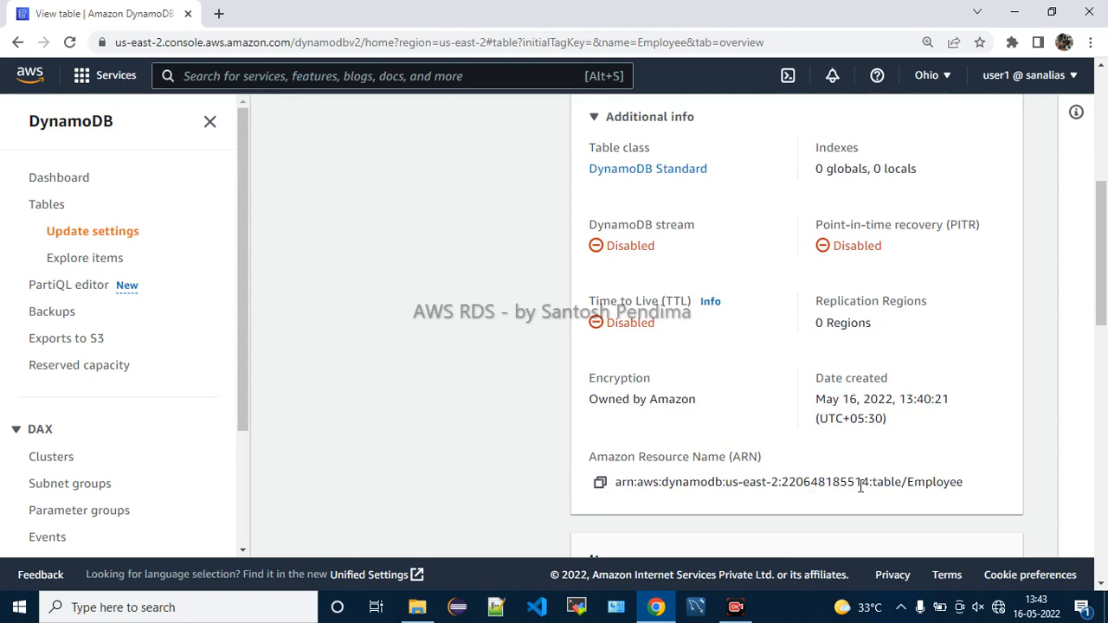
scroll(516, 368, "down", 4)
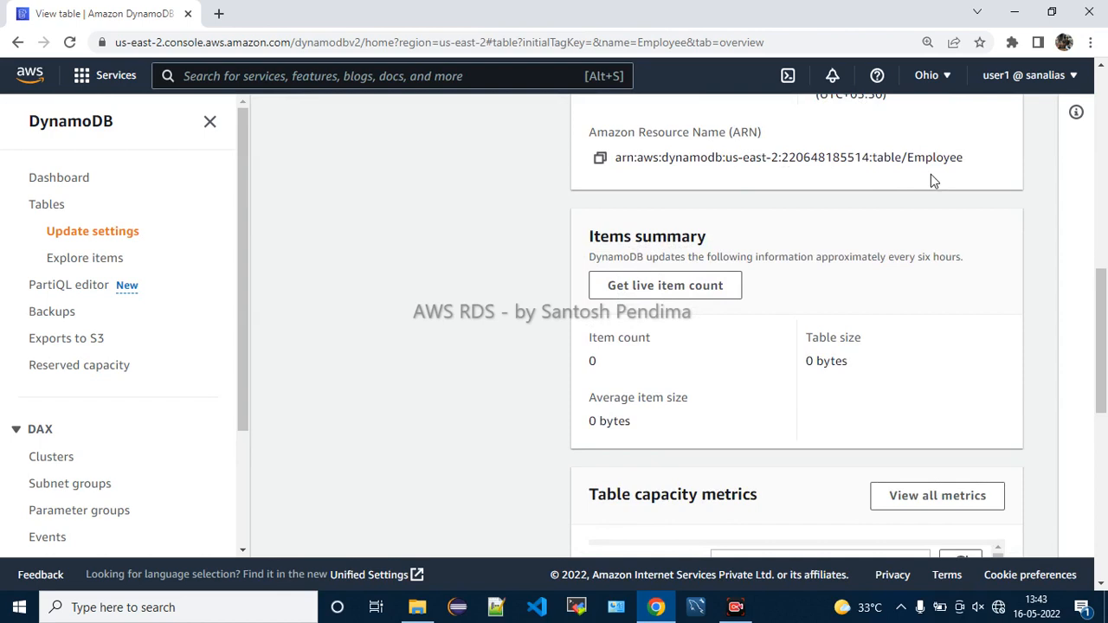
left_click_drag(966, 156, 605, 161)
left_click(731, 186)
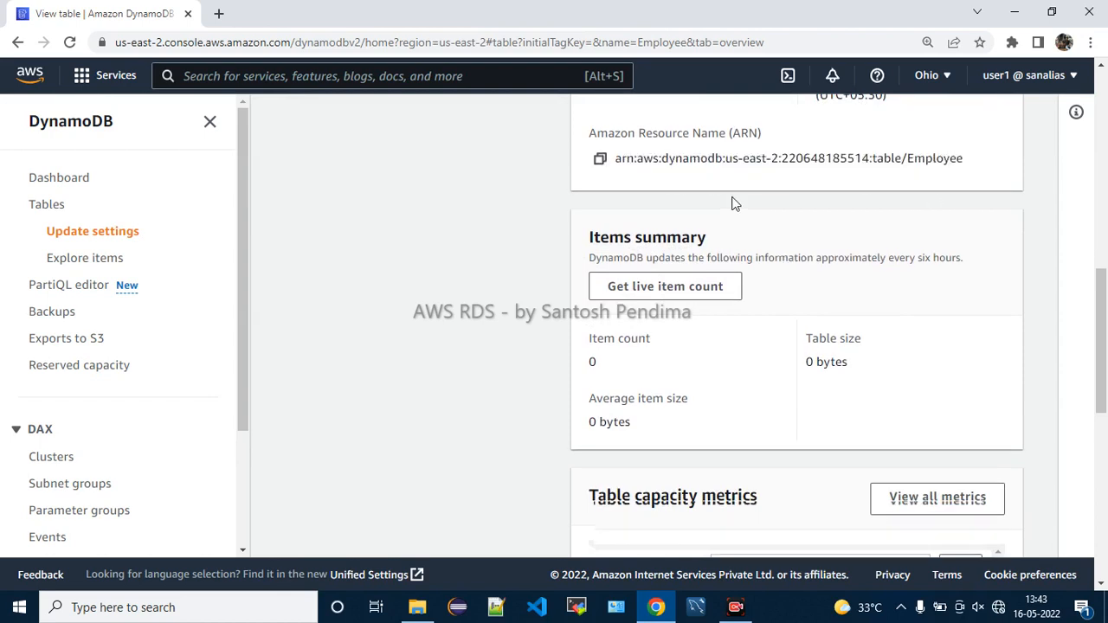
Check the Items summary showing 0 bytes average item size, scan the capacity metrics, and scroll back up
scroll(732, 202, "up", 1)
scroll(773, 253, "down", 1)
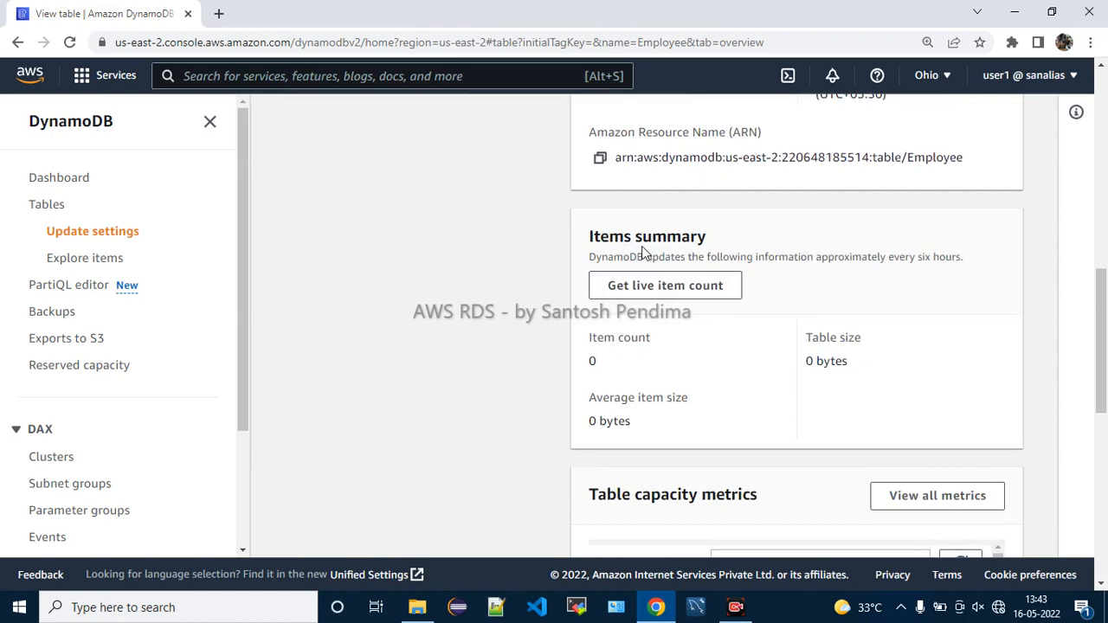
left_click_drag(610, 240, 763, 283)
left_click(812, 299)
left_click_drag(647, 398, 681, 445)
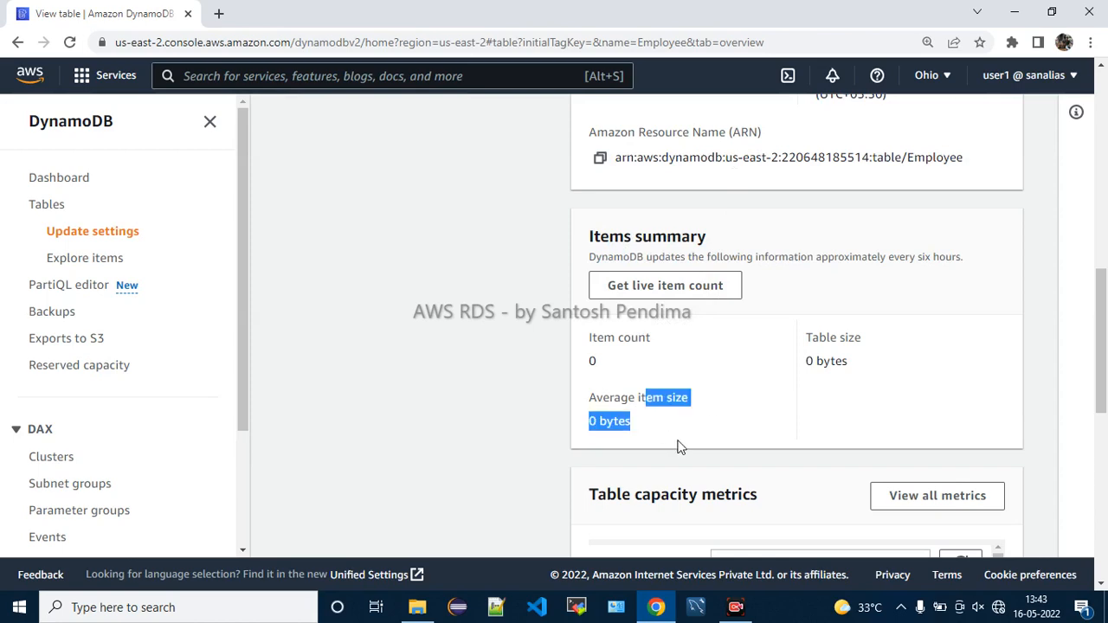
left_click_drag(827, 345, 865, 384)
scroll(866, 383, "down", 3)
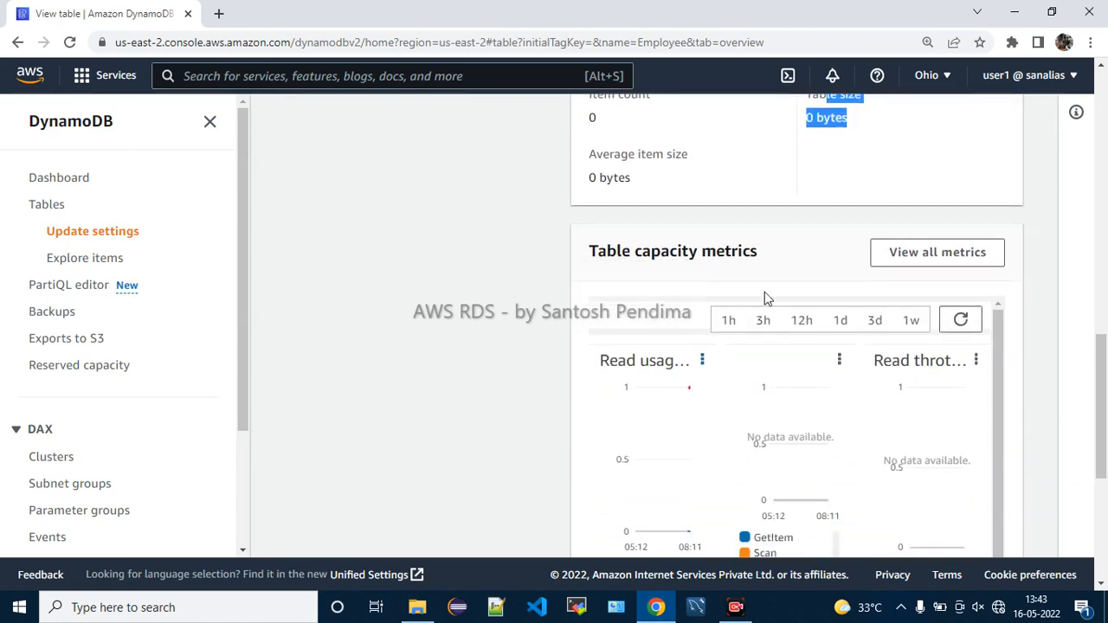
scroll(831, 432, "down", 5)
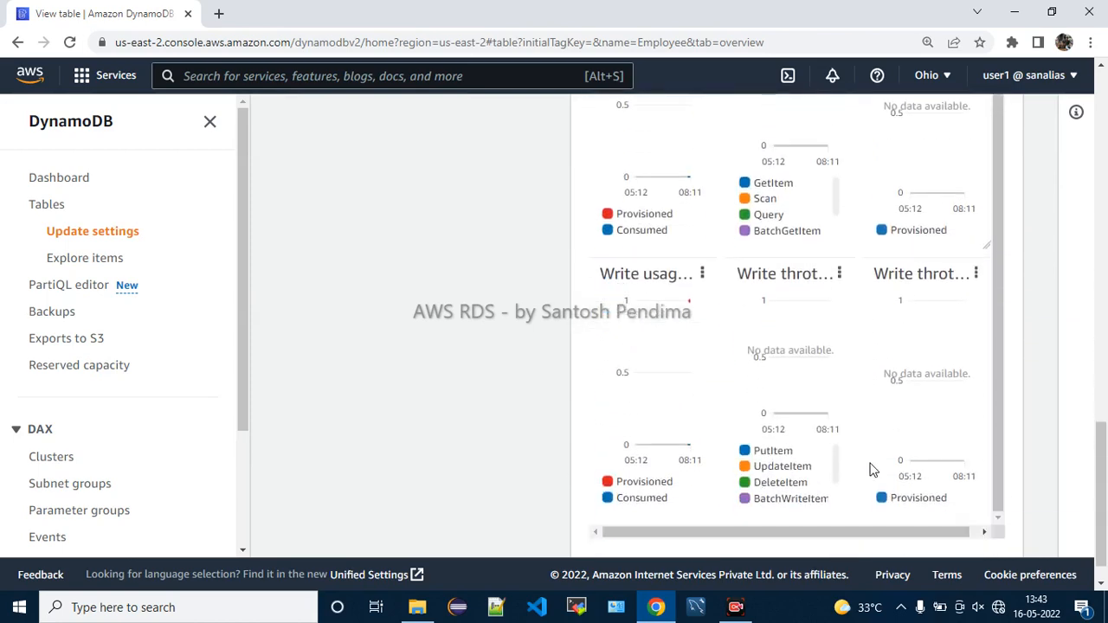
scroll(872, 468, "up", 5)
scroll(883, 407, "up", 10)
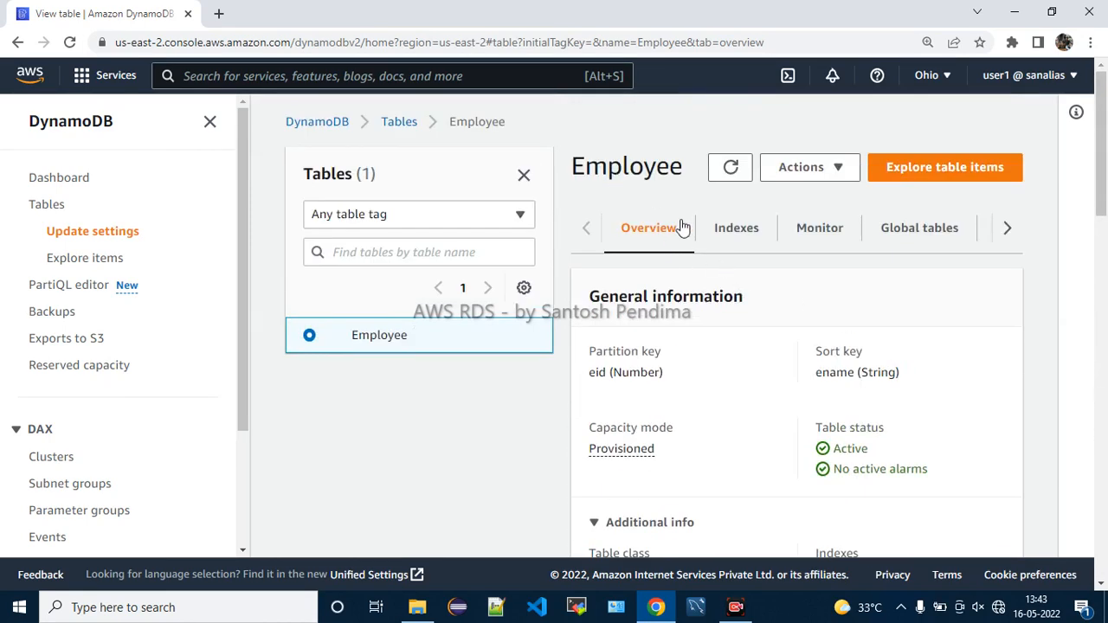
View the Indexes and Monitor tabs, which show no indexes or alarms
left_click(735, 228)
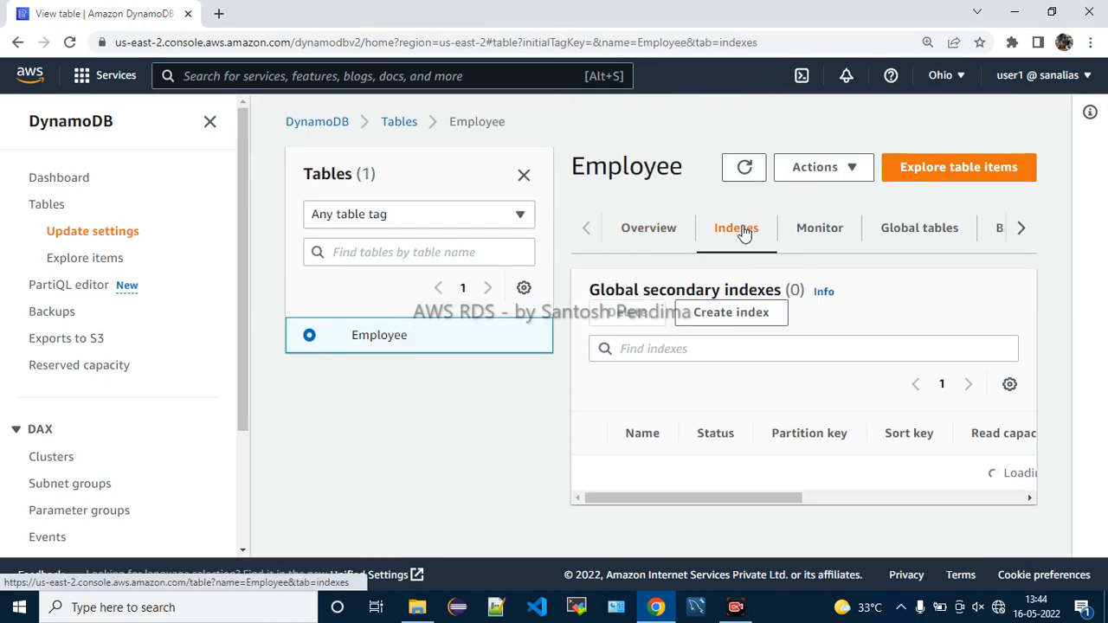
left_click(825, 236)
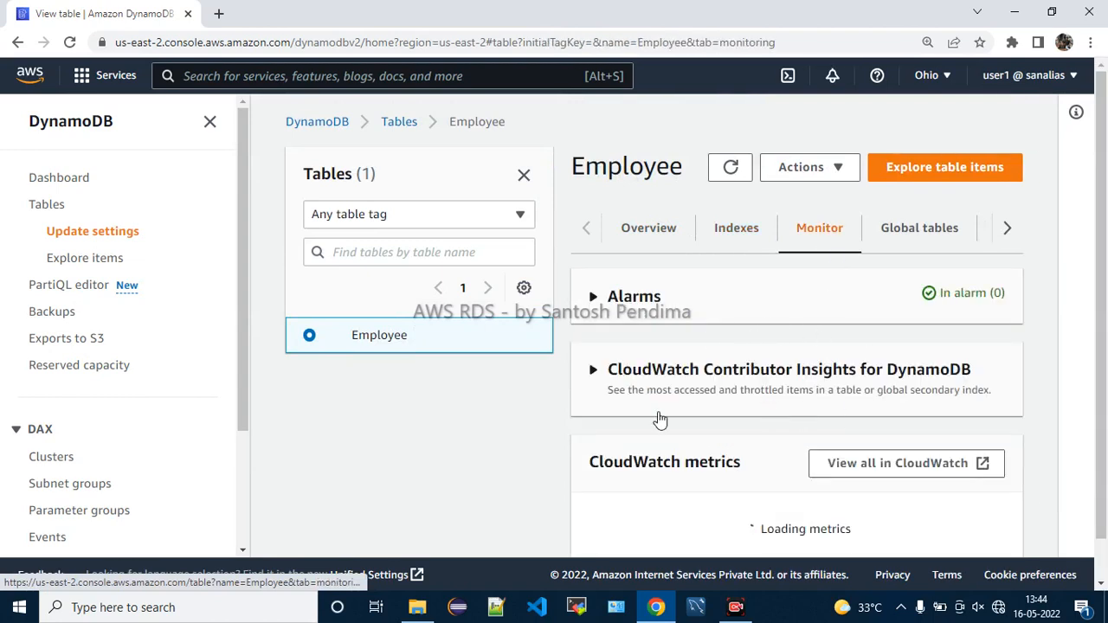
scroll(776, 482, "down", 1)
scroll(776, 482, "down", 1)
scroll(910, 265, "up", 2)
Open Global tables and highlight the Replicas (0) heading
left_click(956, 242)
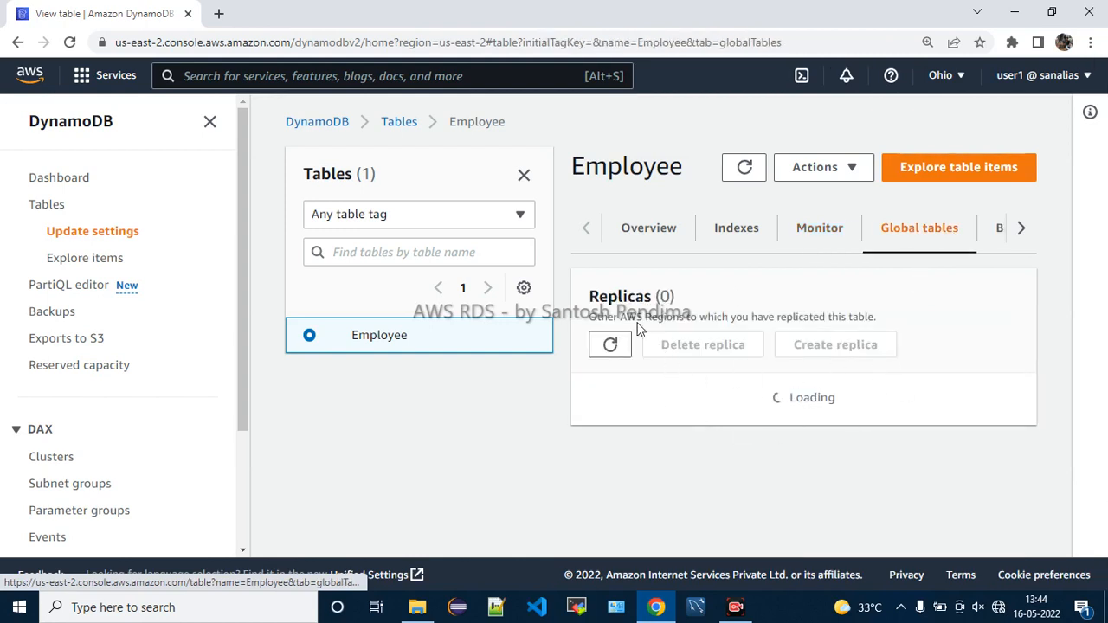
left_click_drag(599, 296, 649, 298)
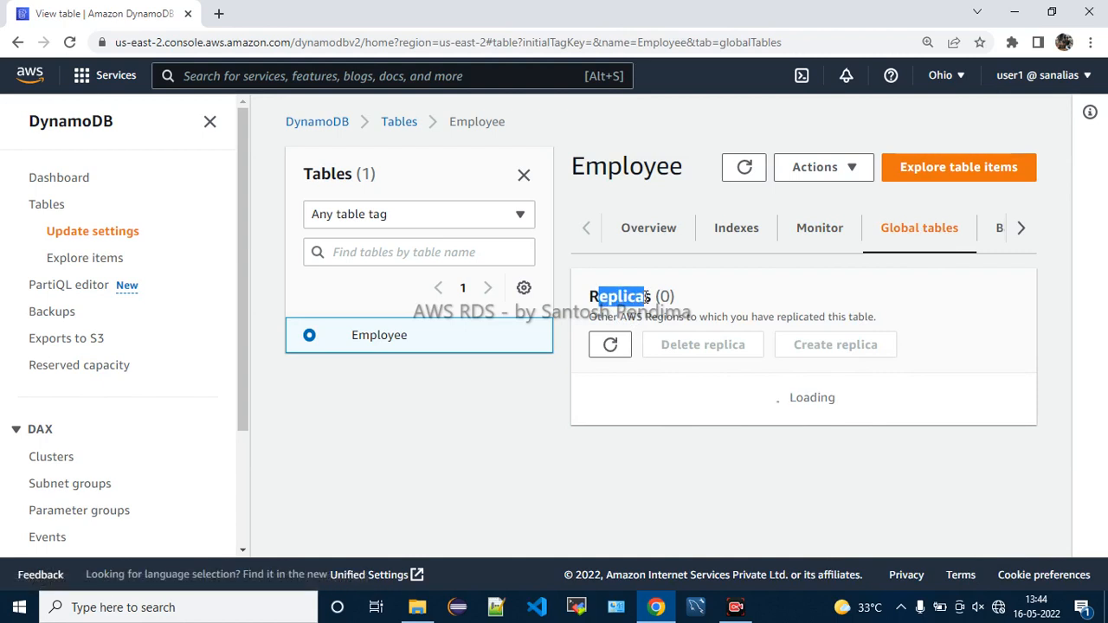
left_click(635, 296)
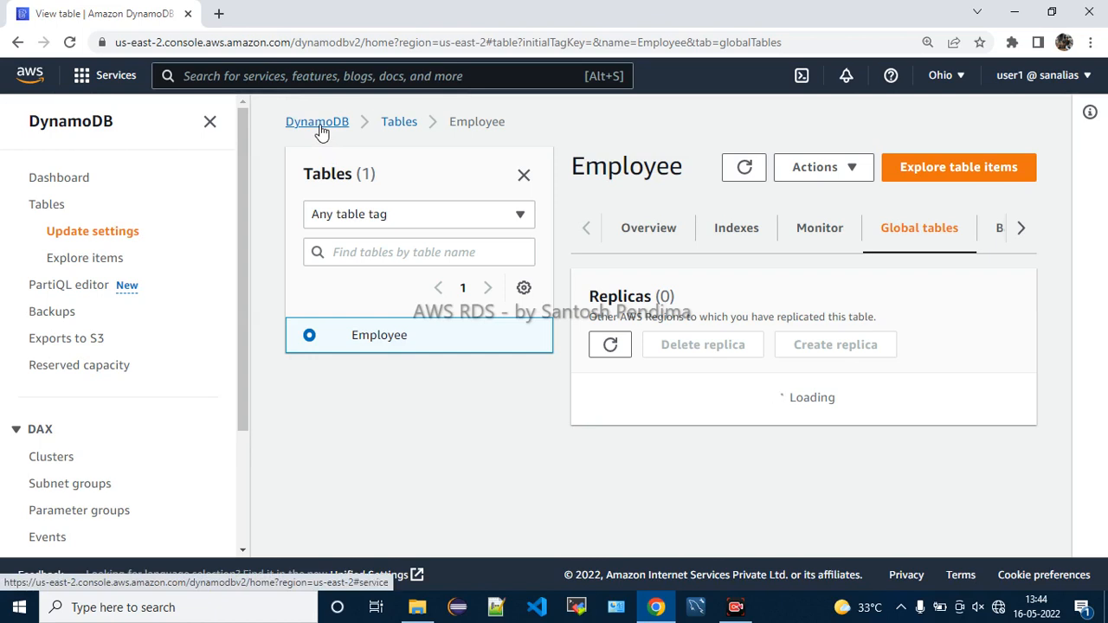
Open the DynamoDB Dashboard in a new browser tab, dismiss the network error, and reload it
right_click(72, 186)
left_click(91, 192)
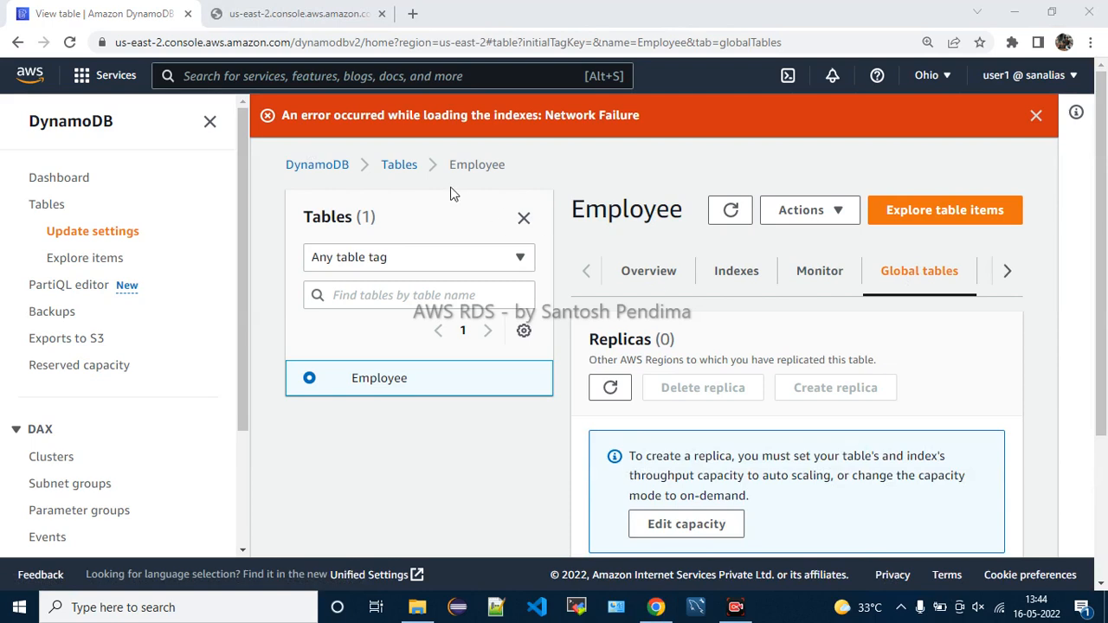
left_click(419, 119)
left_click_drag(593, 134, 606, 136)
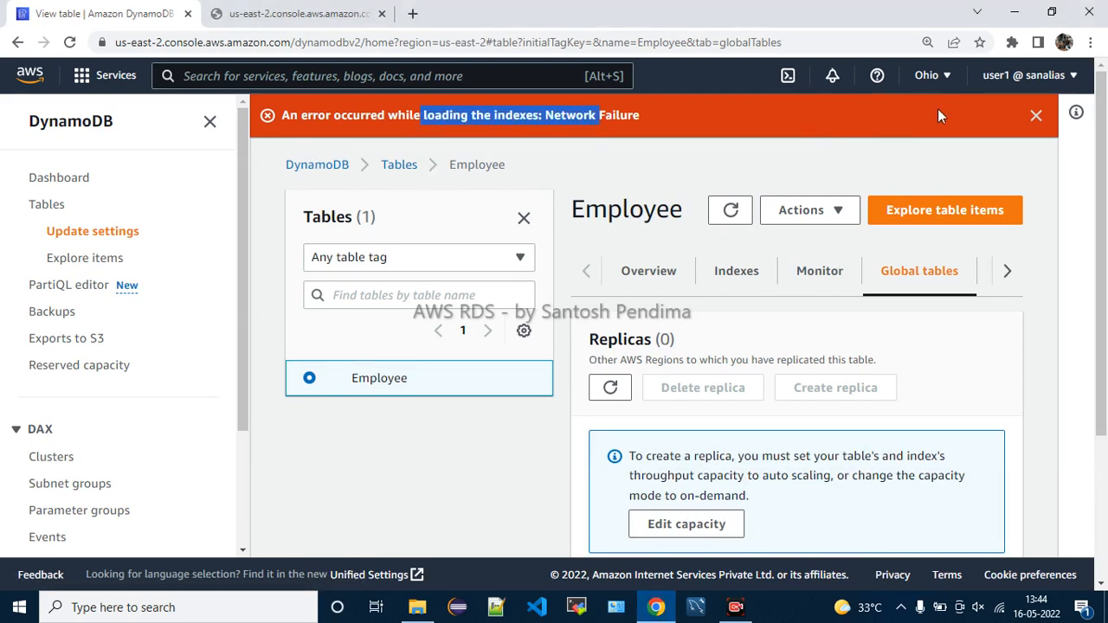
left_click(1036, 115)
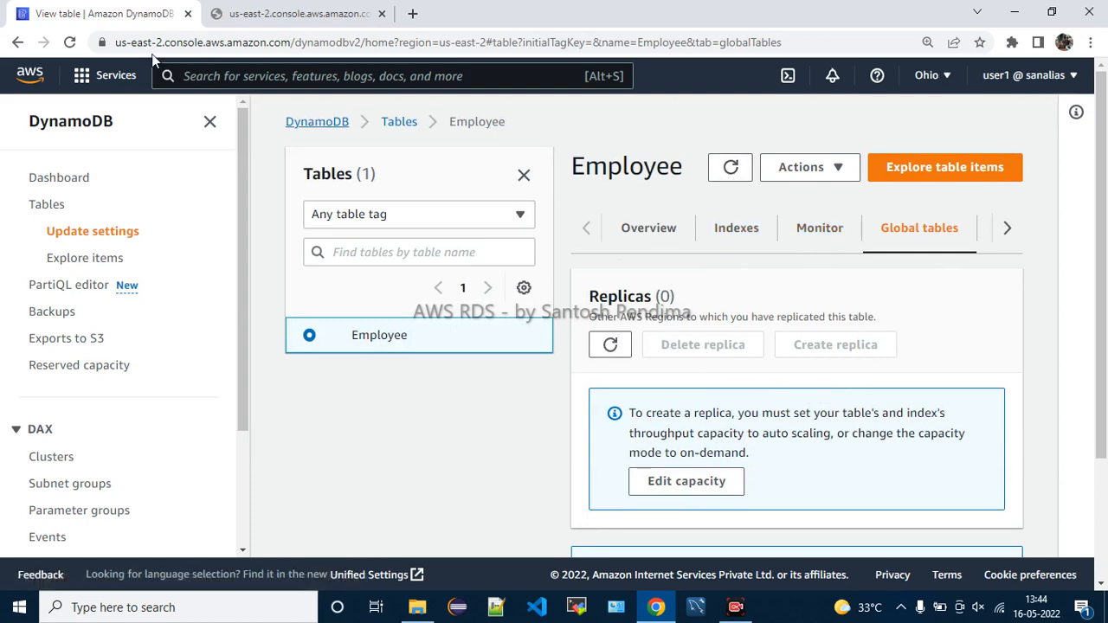
left_click(280, 19)
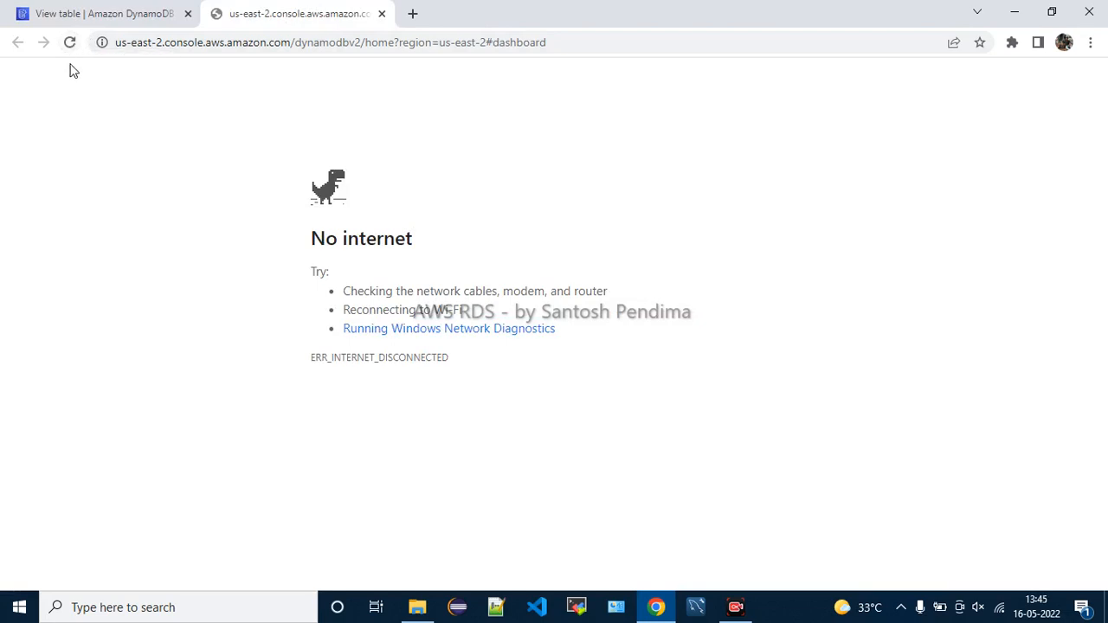
left_click(69, 43)
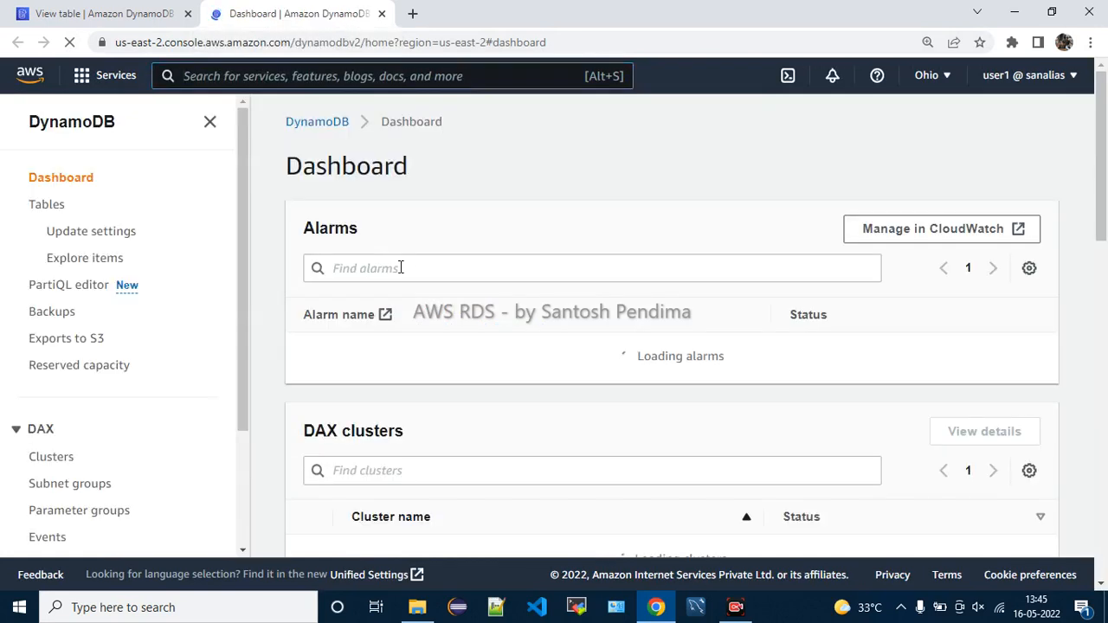
In the new tab, go to Tables, select Employee, peek at Actions, then switch back to the first tab
scroll(489, 319, "down", 3)
scroll(489, 318, "up", 3)
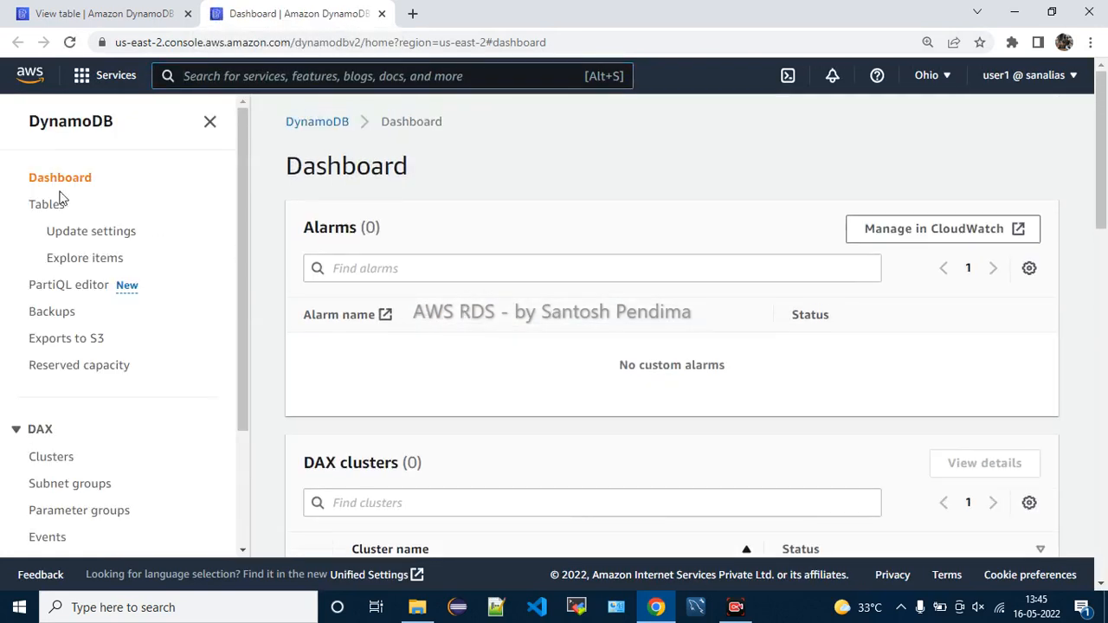
left_click(43, 208)
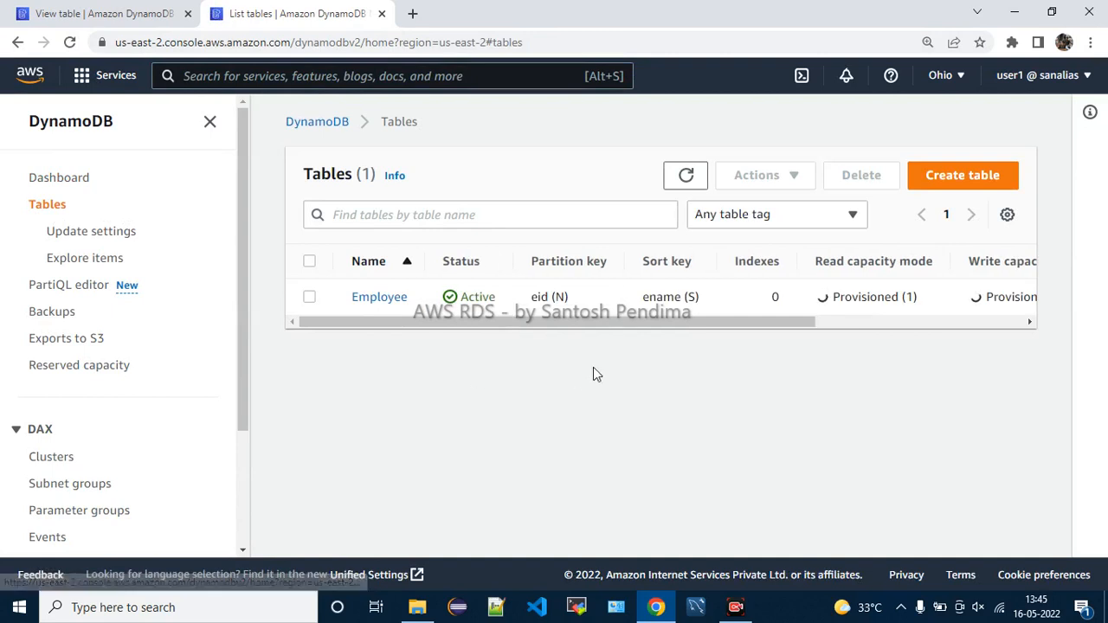
left_click_drag(760, 319, 986, 338)
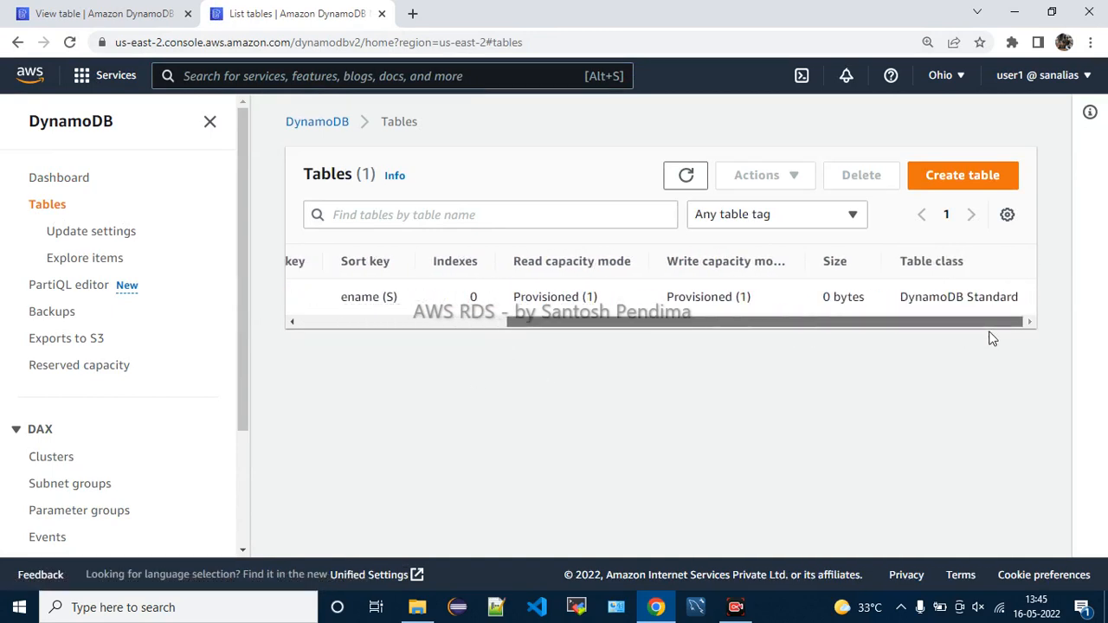
left_click_drag(992, 339, 757, 340)
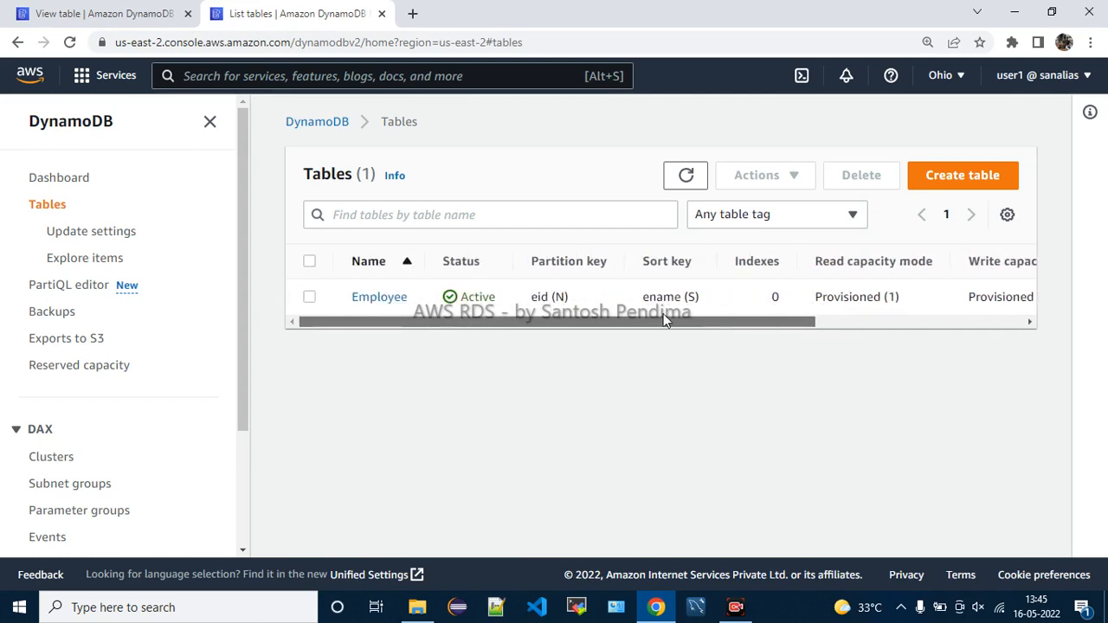
left_click(310, 298)
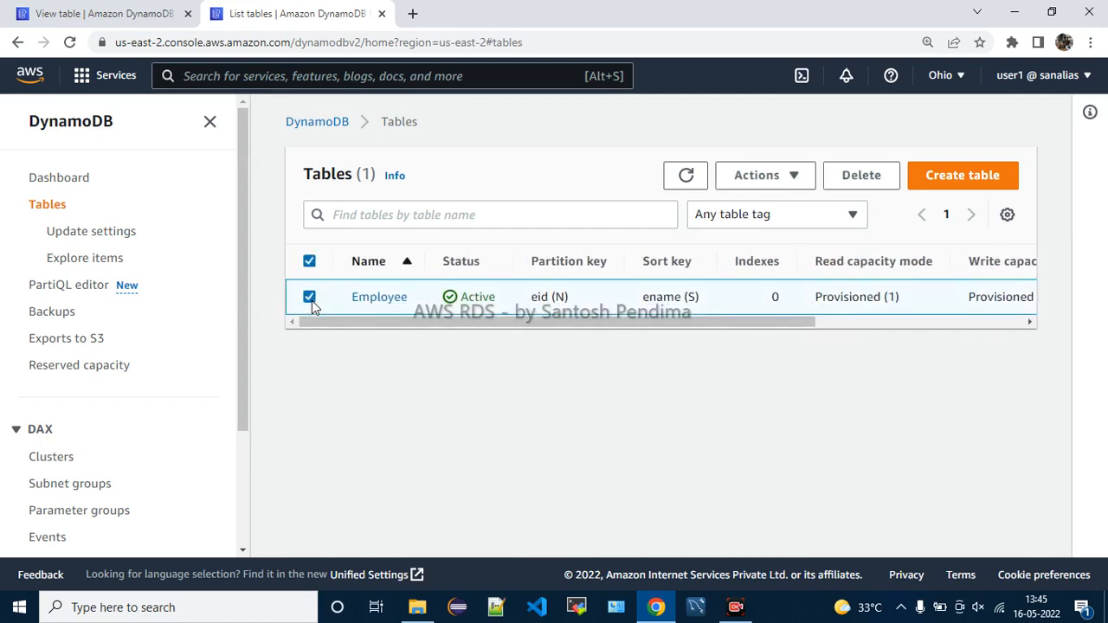
left_click(793, 180)
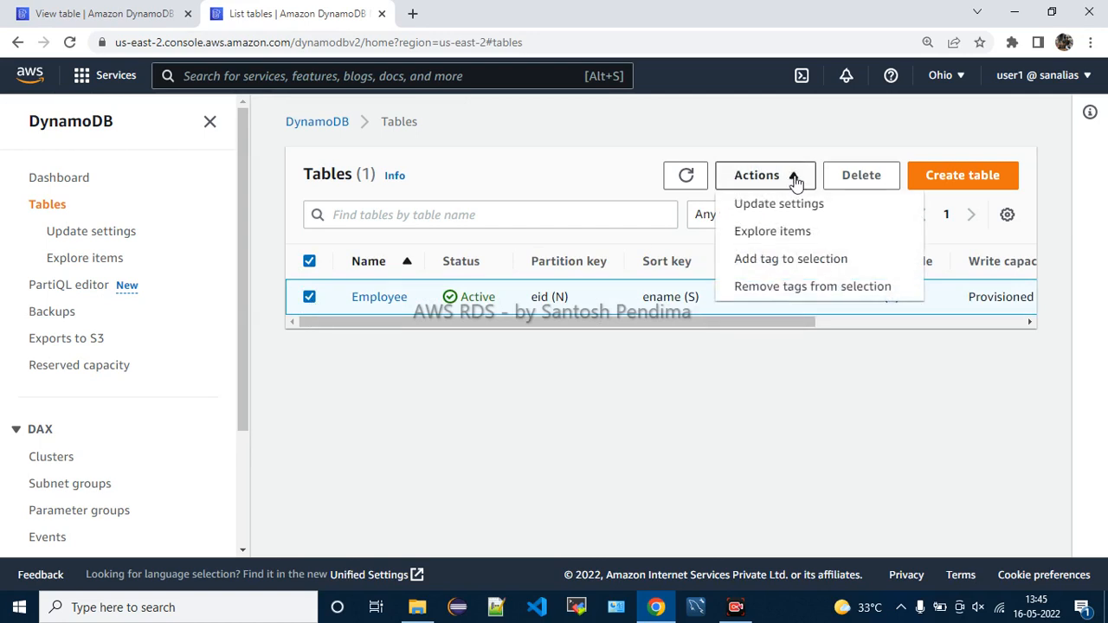
left_click(795, 178)
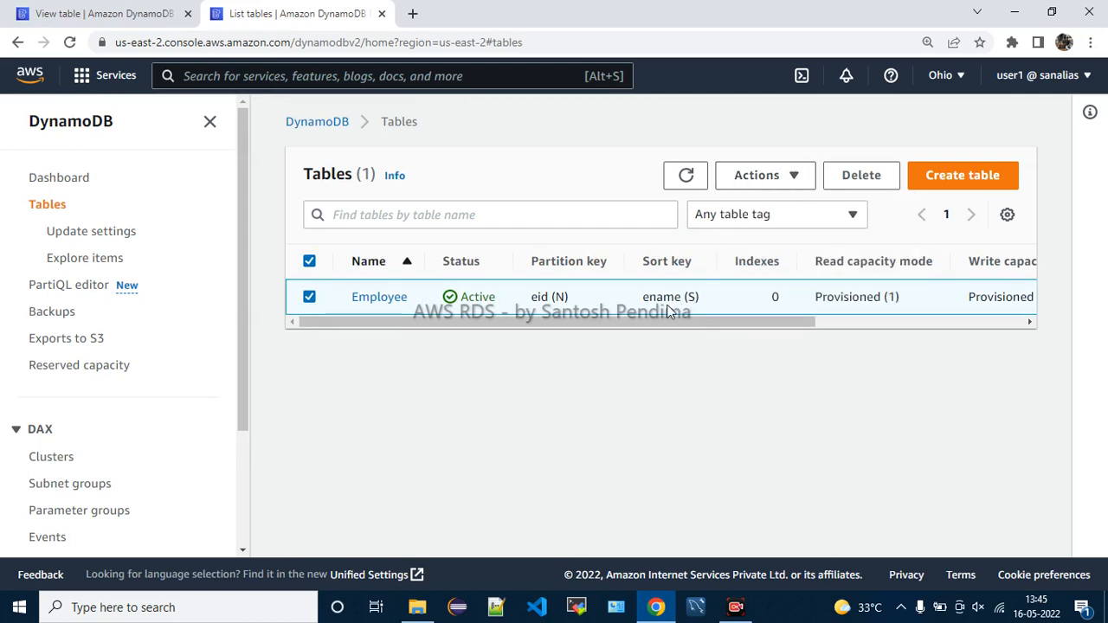
left_click_drag(548, 322, 579, 322)
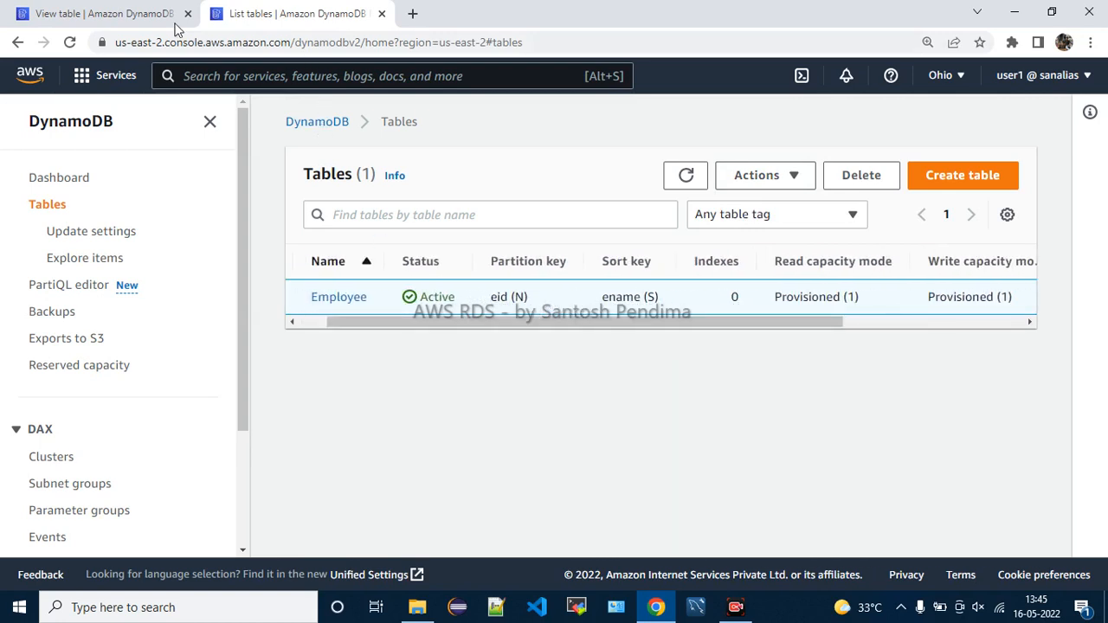
left_click(117, 12)
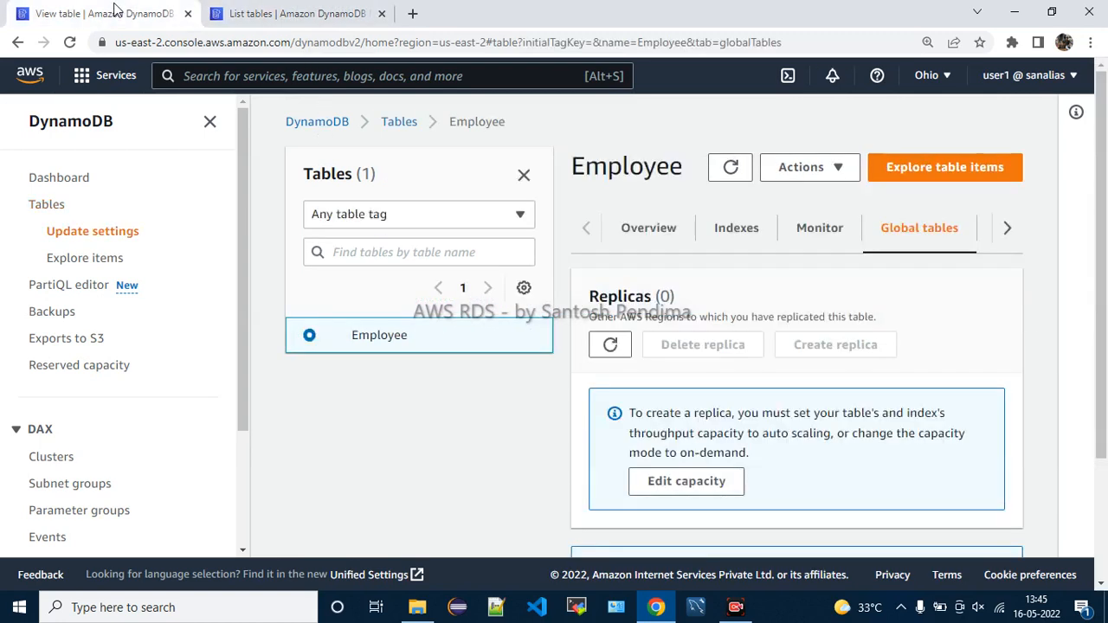
On the Overview tab, highlight the region part of the Employee table's ARN
left_click(632, 236)
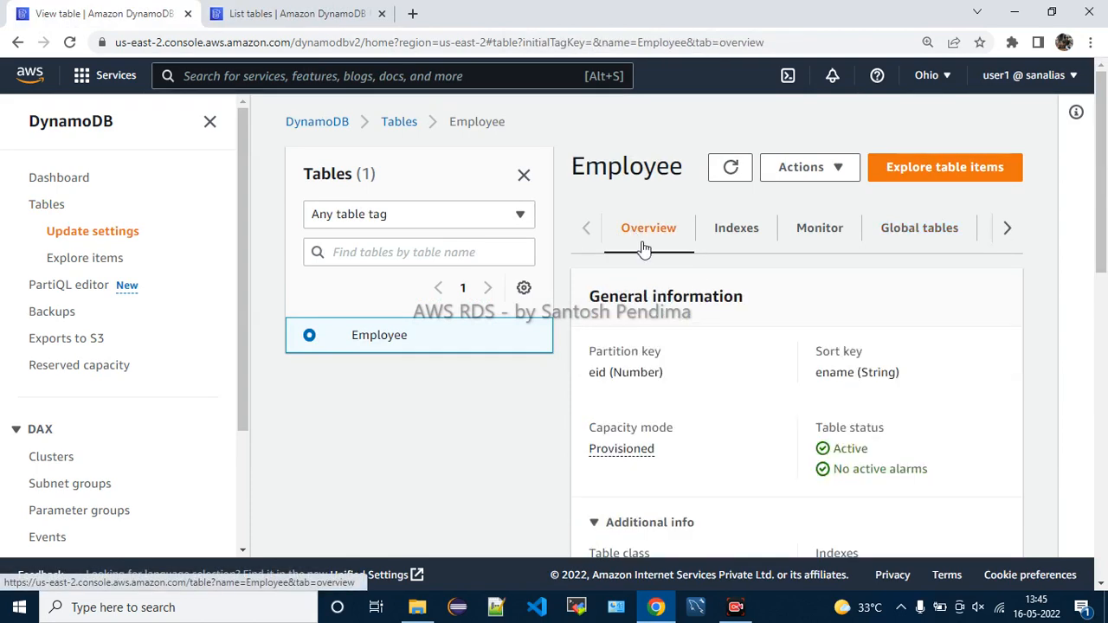
scroll(761, 411, "down", 4)
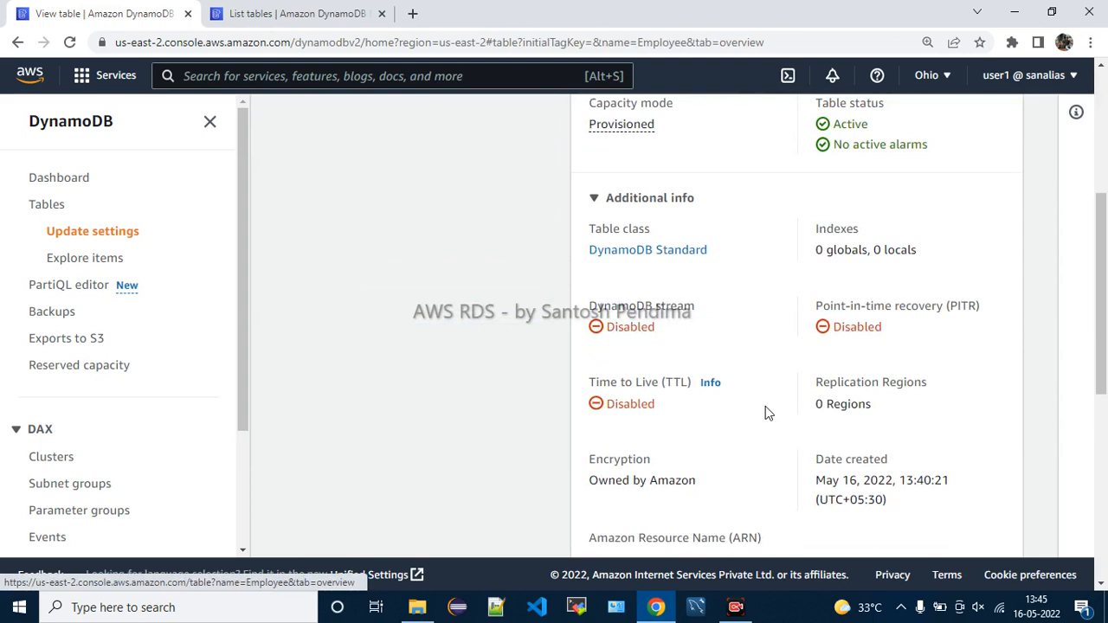
scroll(765, 406, "down", 2)
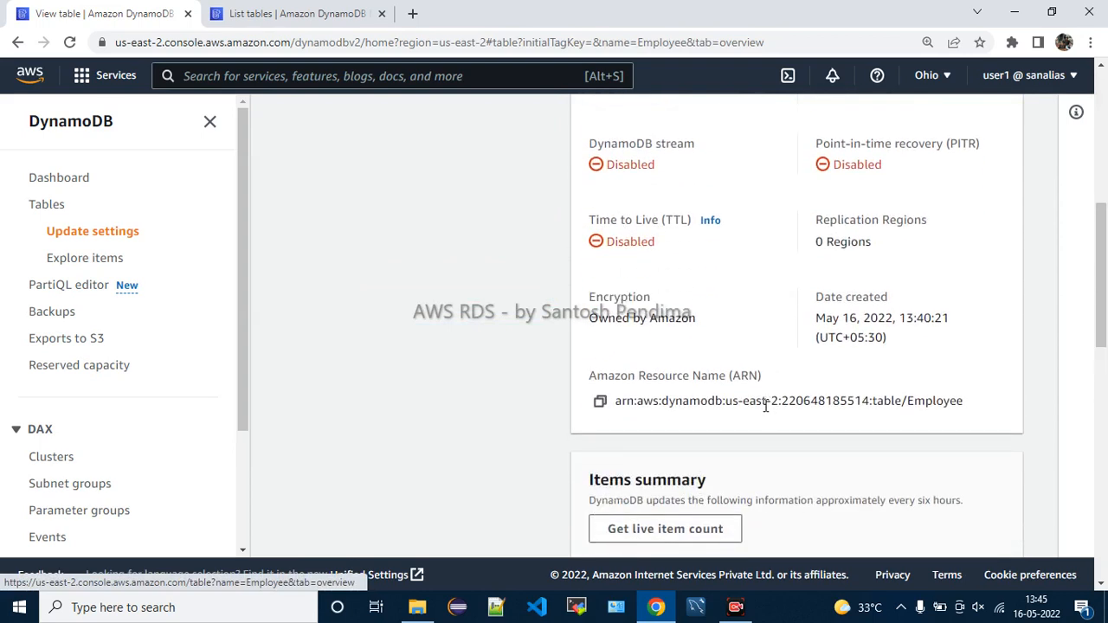
left_click_drag(732, 400, 779, 399)
left_click(776, 418)
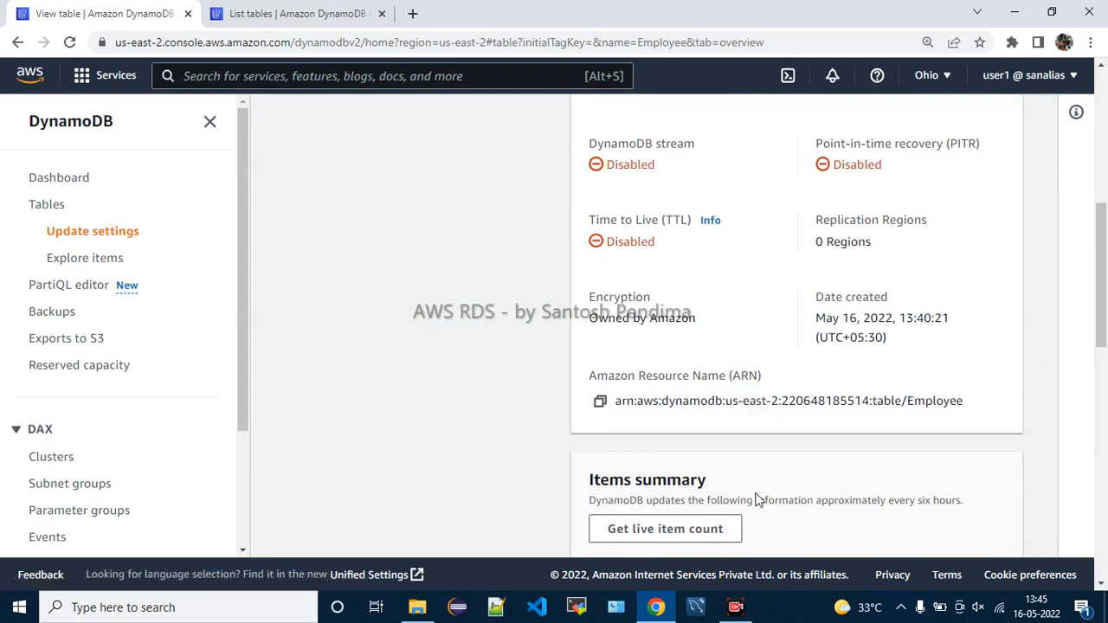
left_click_drag(728, 403, 788, 425)
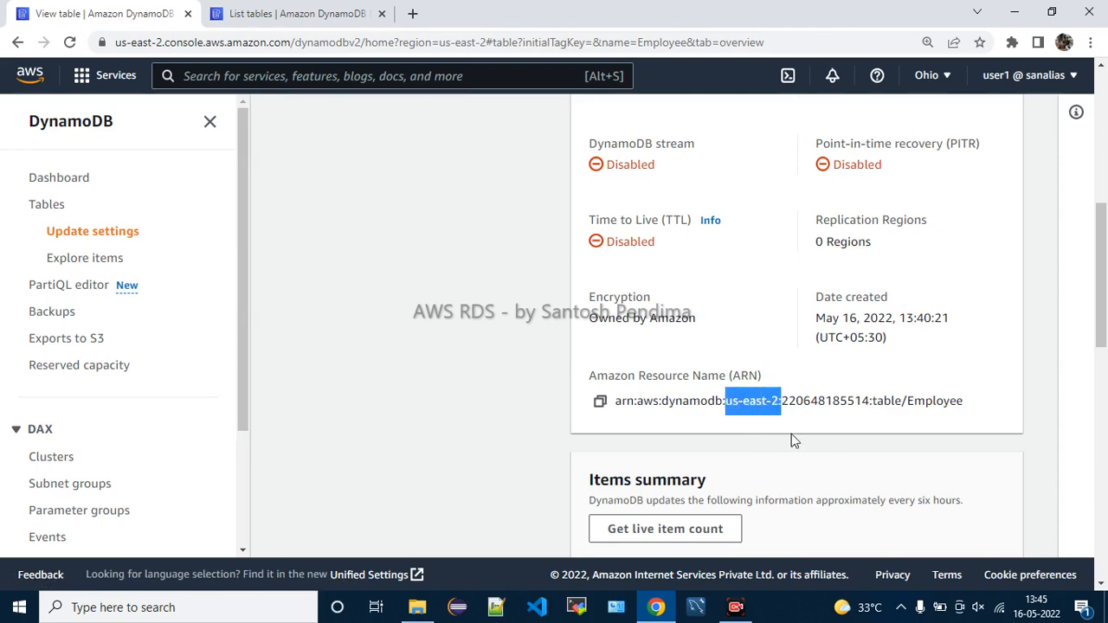
scroll(857, 507, "down", 6)
scroll(859, 507, "up", 10)
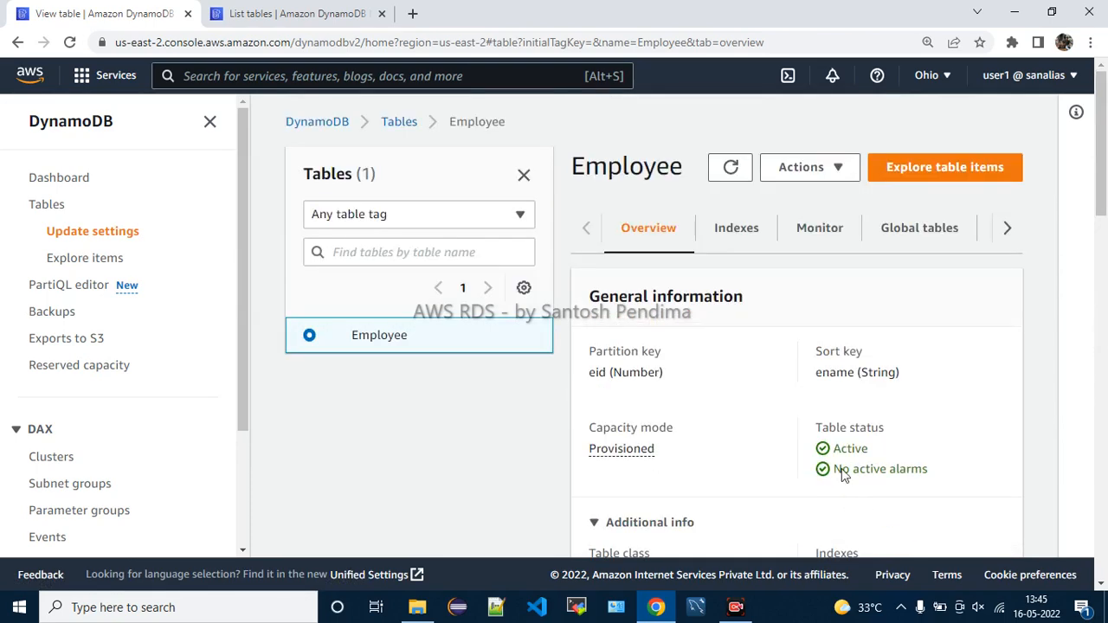
Switch to Global tables and review the Replicas (0) heading and replicated-regions note
left_click(756, 245)
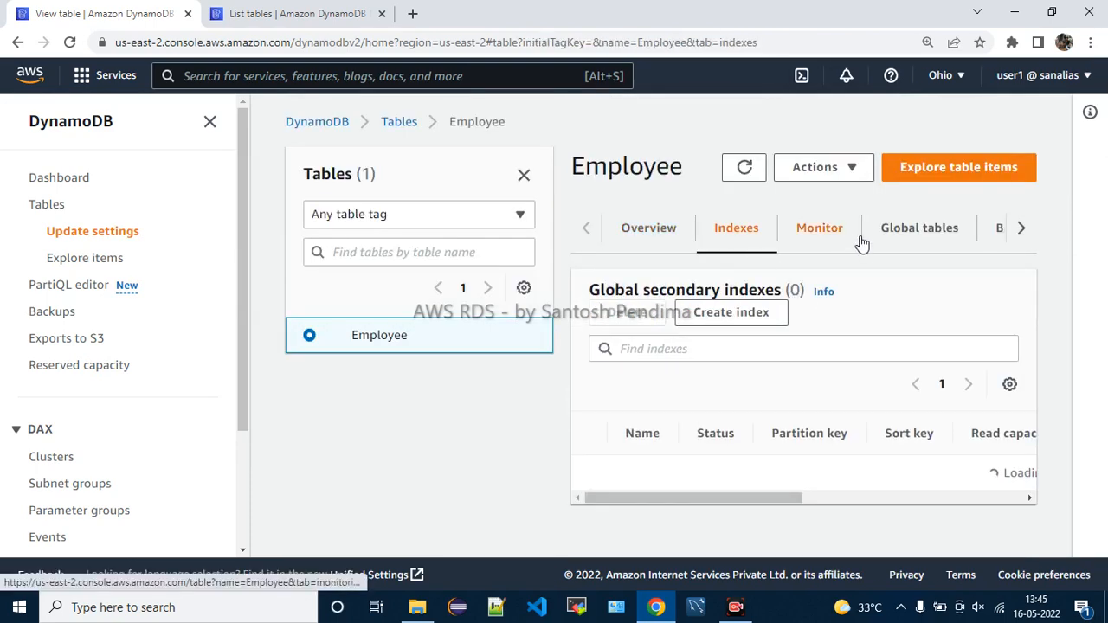
left_click(917, 238)
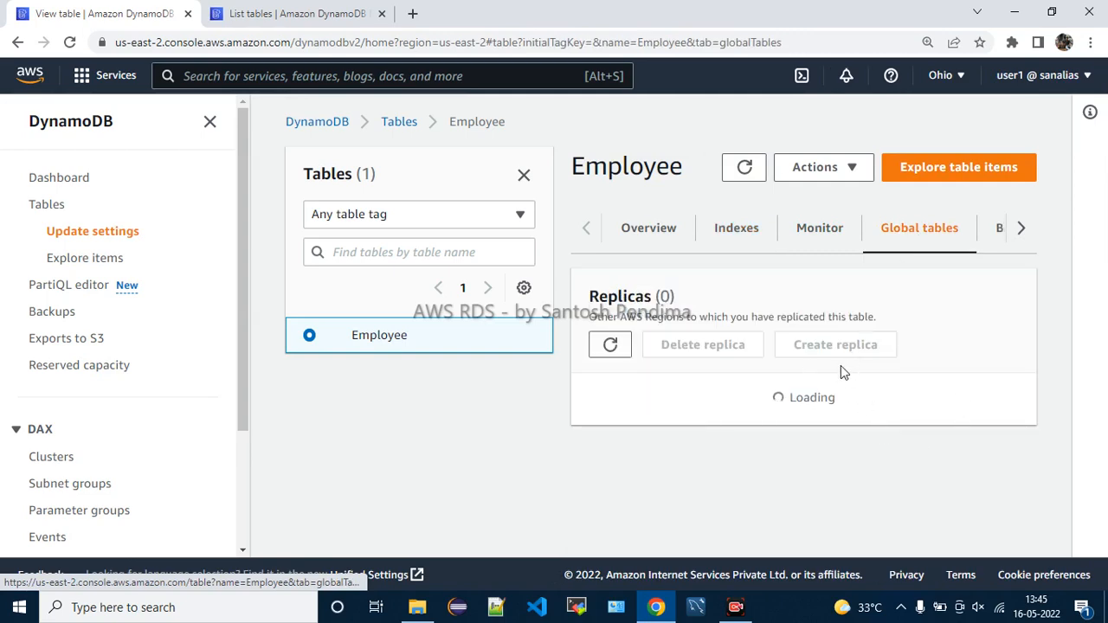
scroll(898, 432, "down", 2)
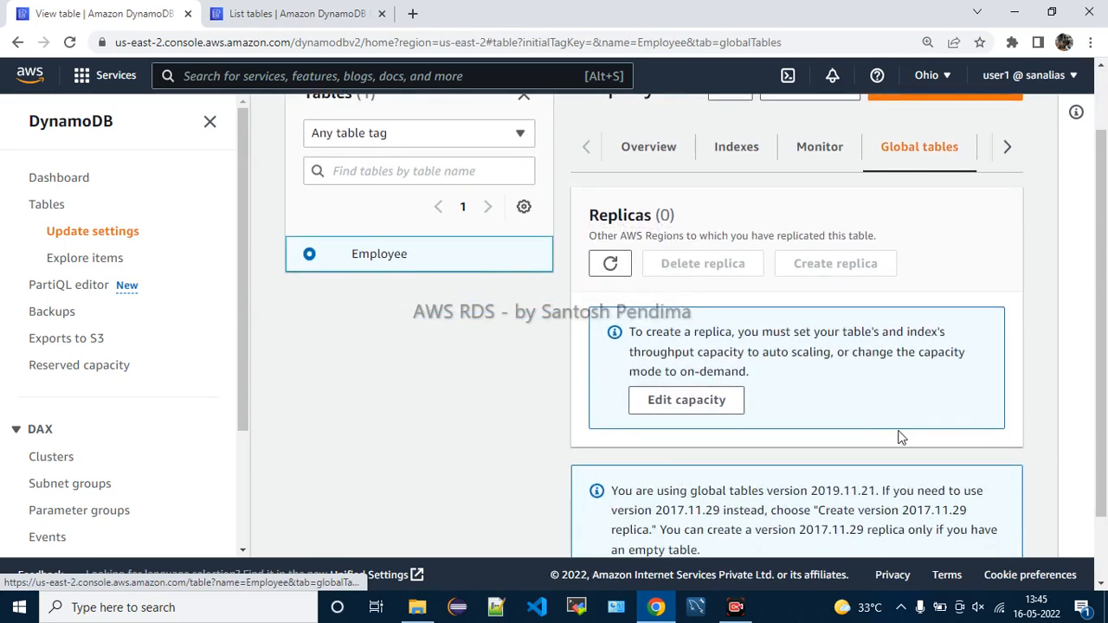
left_click_drag(609, 216, 691, 220)
left_click(690, 219)
left_click_drag(614, 234, 892, 233)
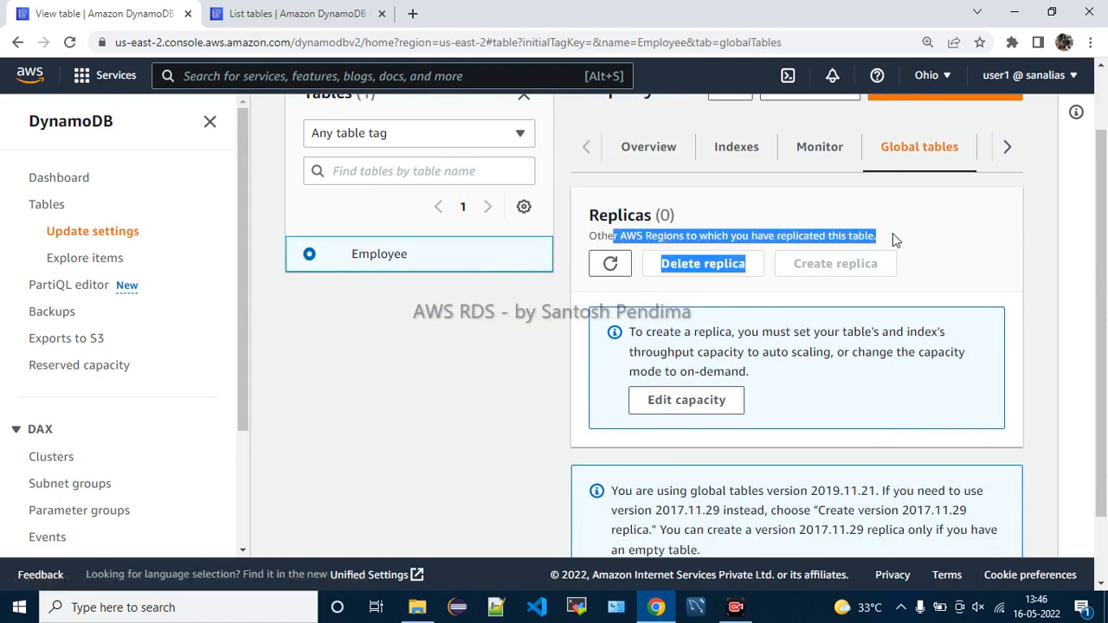
left_click(895, 236)
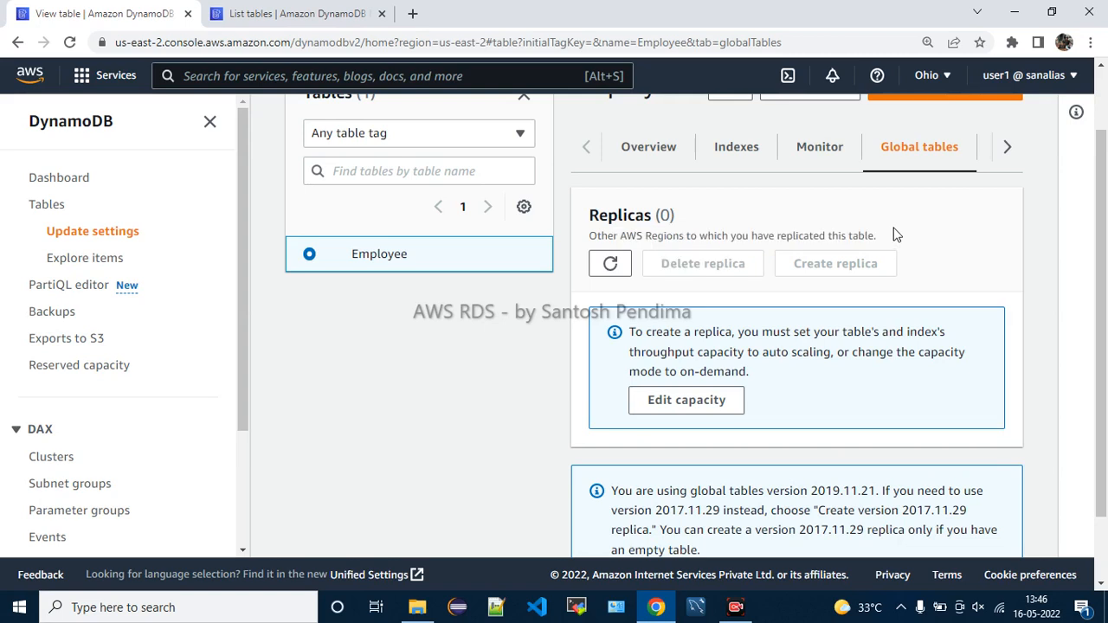
left_click(1009, 149)
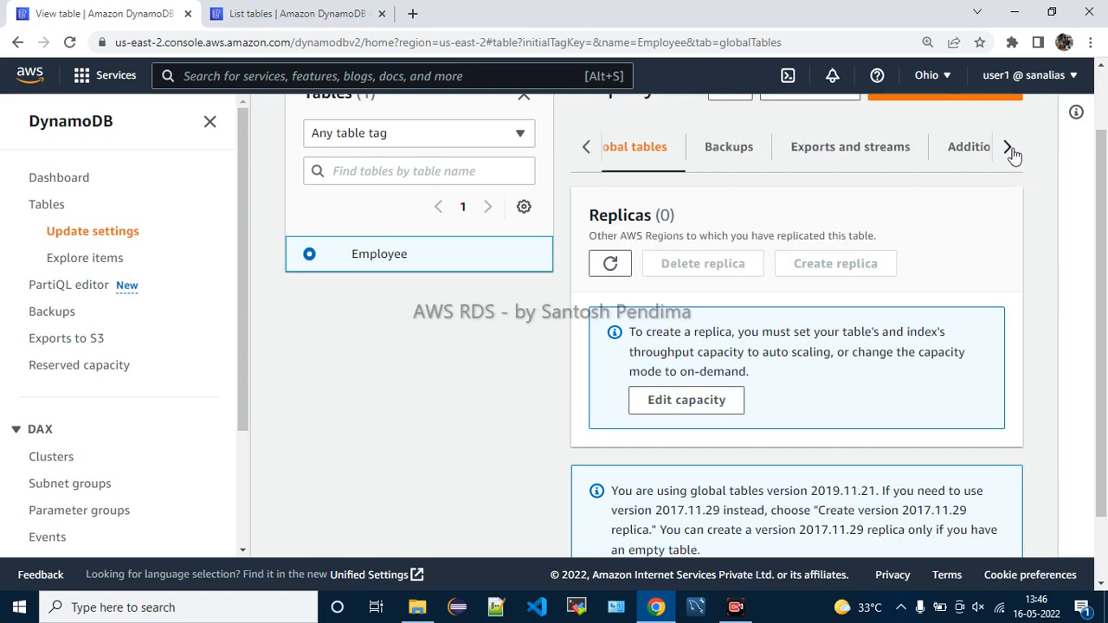
Open Backups and read the point-in-time recovery description, including its 35-day recovery period
left_click(747, 149)
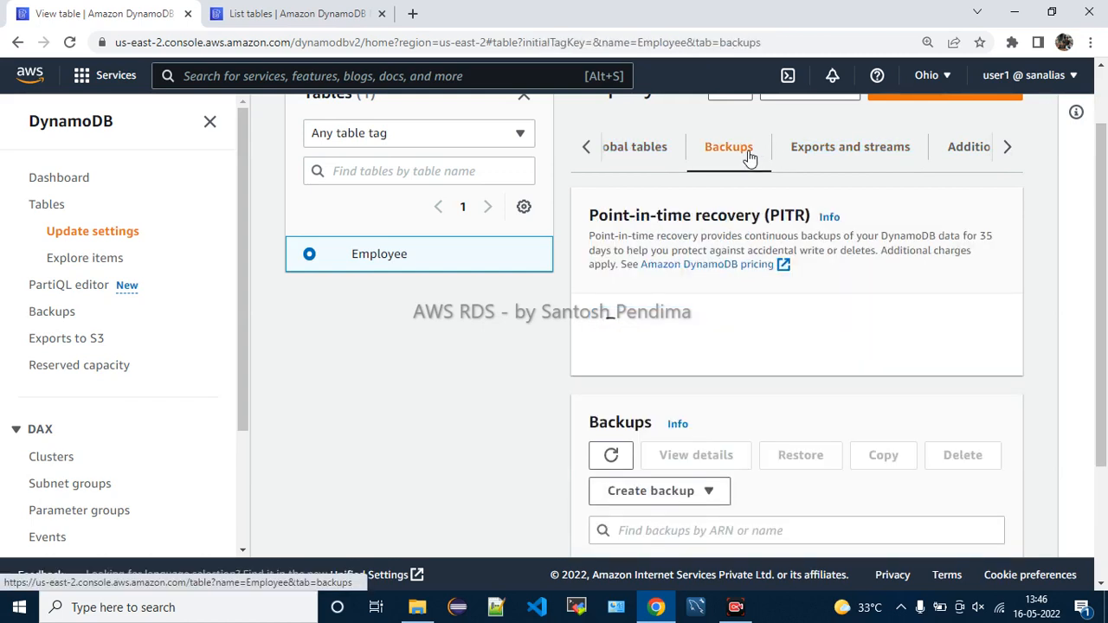
left_click_drag(603, 237, 915, 236)
left_click_drag(915, 235, 984, 239)
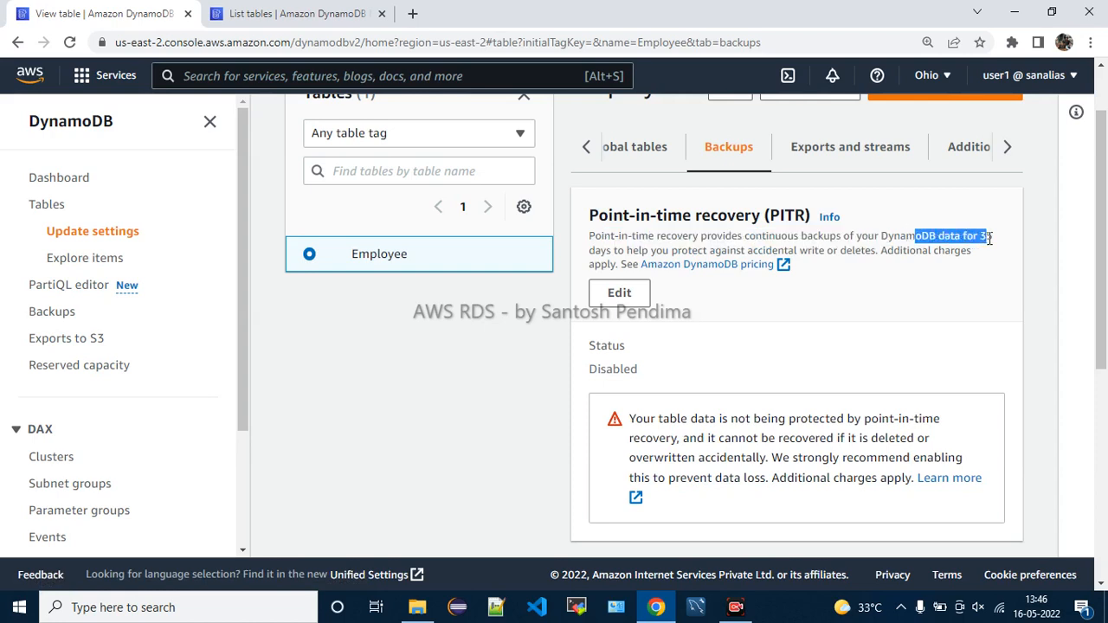
left_click(611, 249)
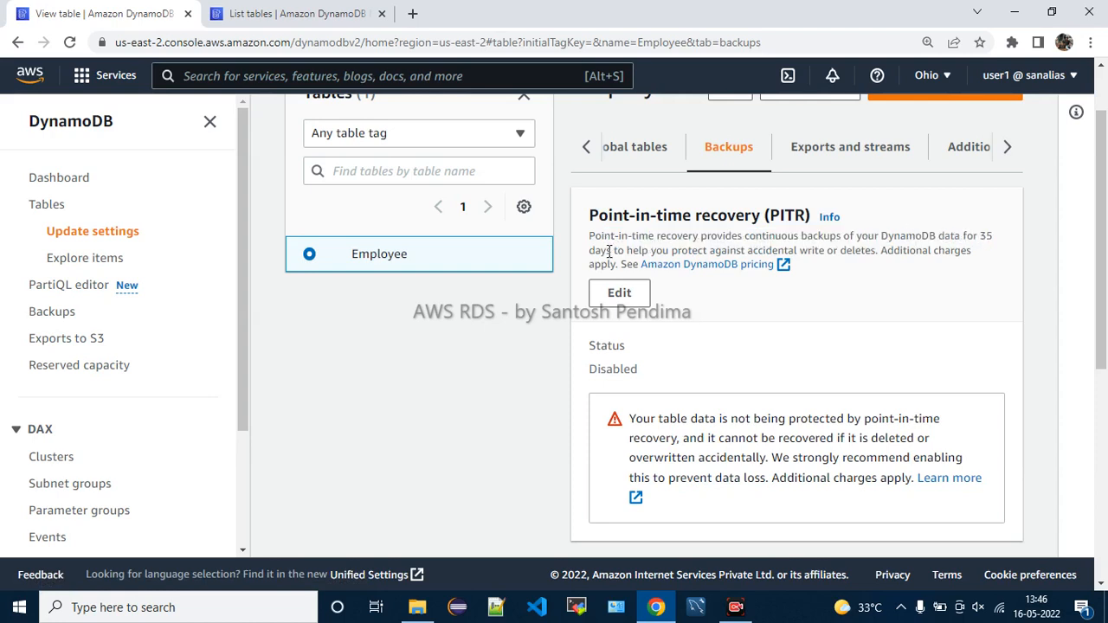
left_click_drag(955, 235, 995, 237)
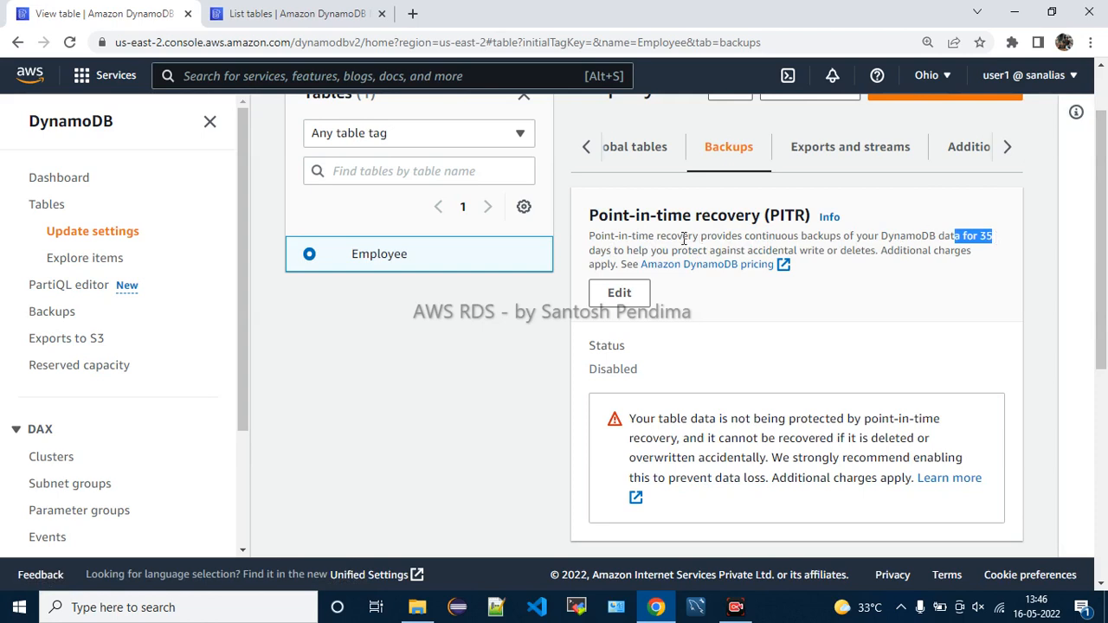
left_click_drag(616, 250, 902, 252)
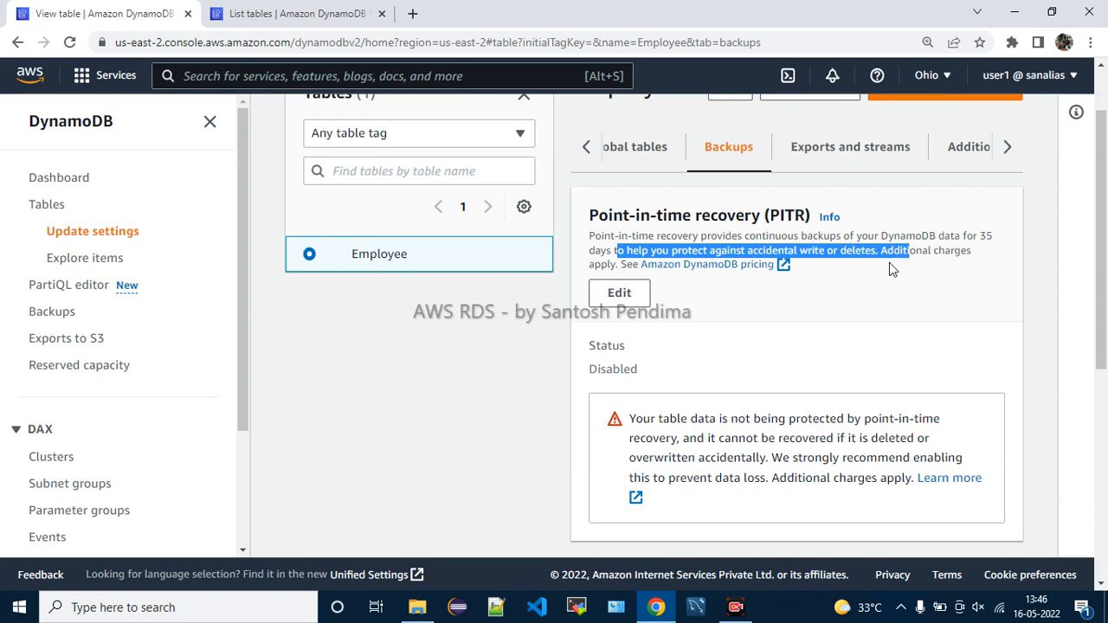
left_click(889, 262)
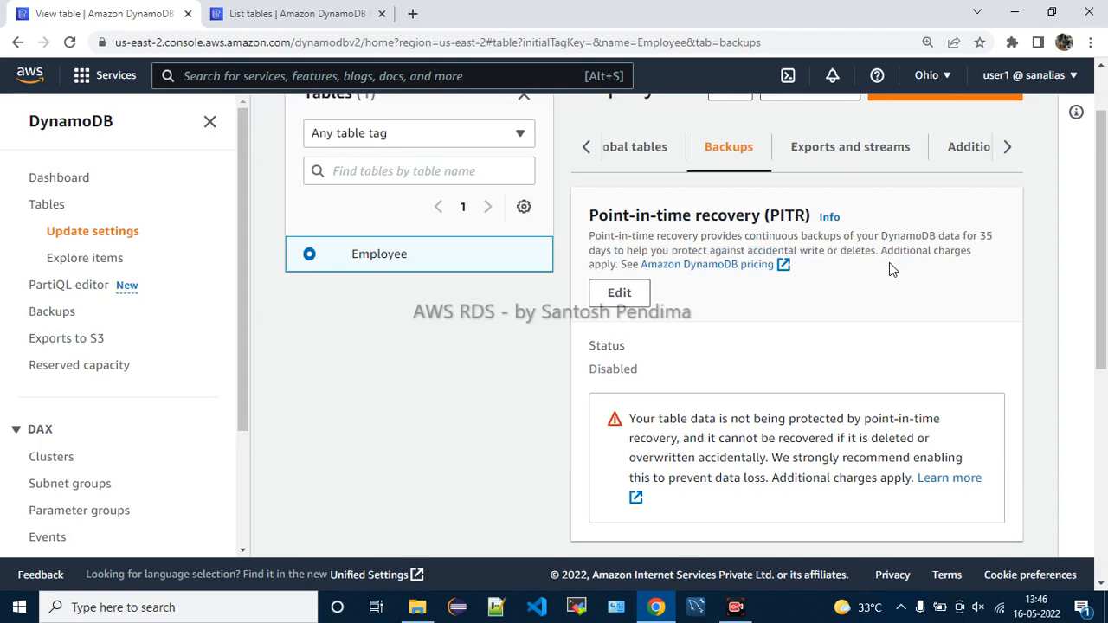
Scroll past the Disabled PITR section down to the empty Backups list
left_click_drag(606, 213, 737, 216)
left_click(942, 315)
left_click_drag(905, 251, 969, 280)
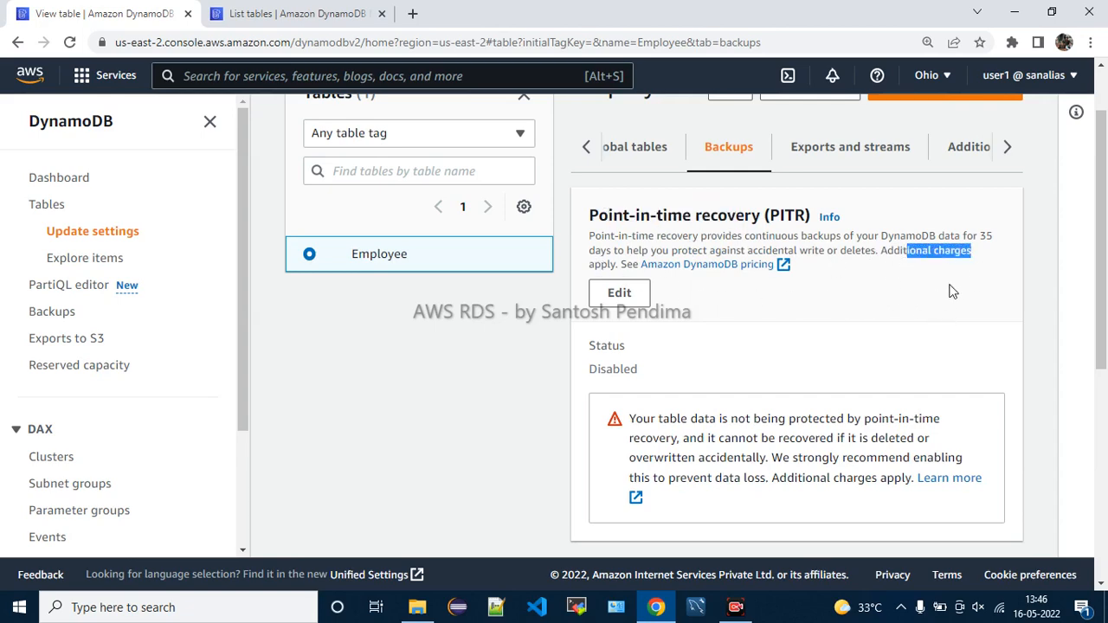
scroll(918, 309, "down", 3)
scroll(916, 309, "down", 1)
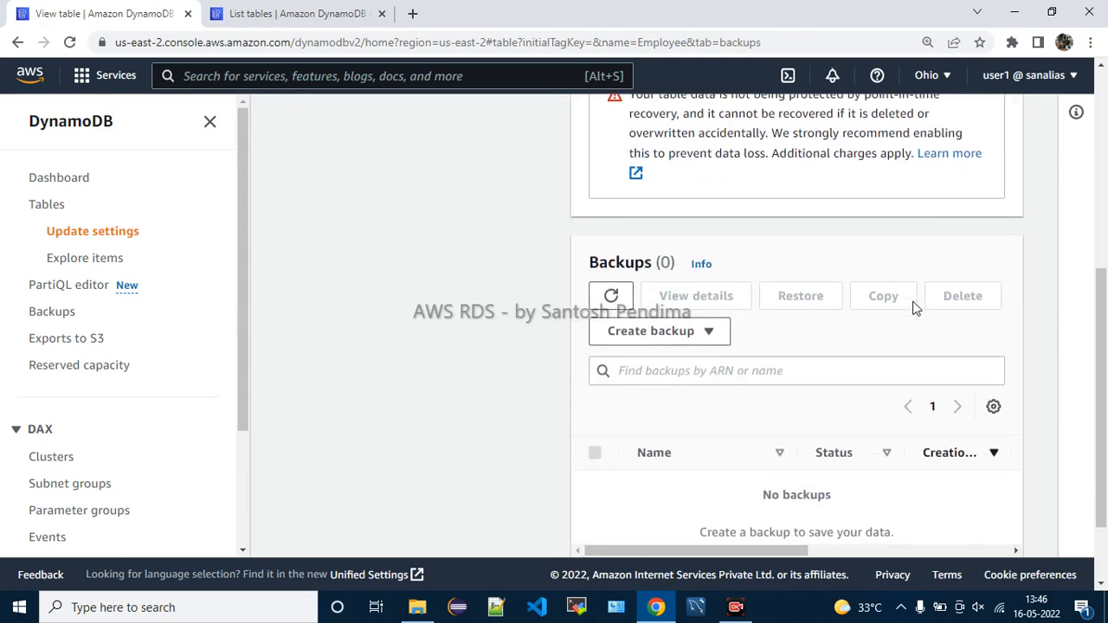
scroll(797, 337, "down", 1)
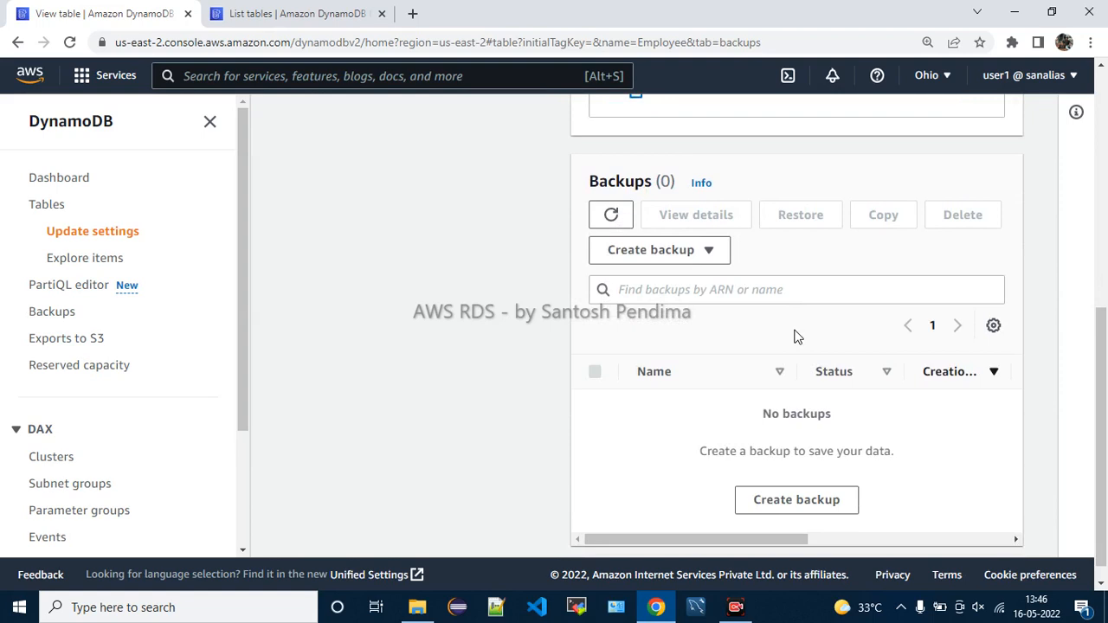
left_click(708, 184)
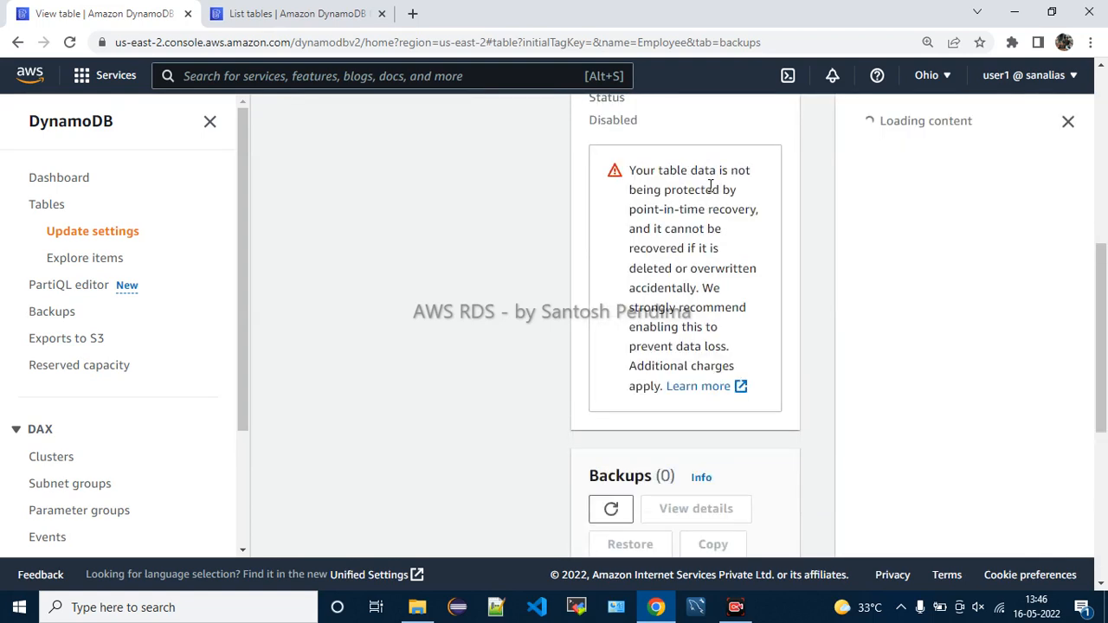
left_click_drag(656, 170, 748, 173)
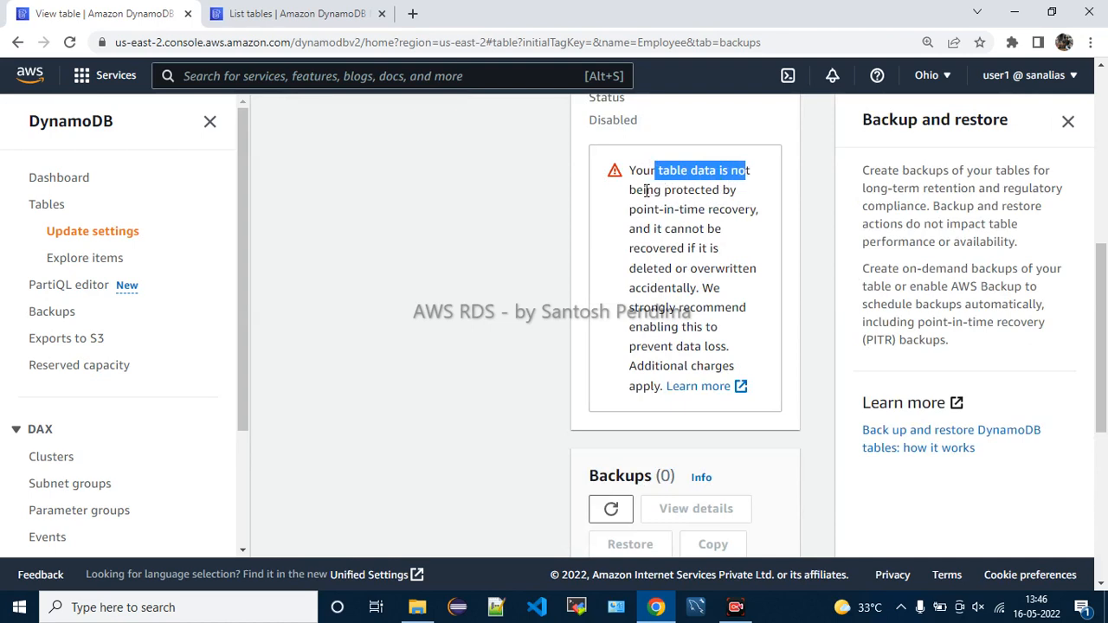
left_click_drag(641, 191, 736, 189)
left_click_drag(644, 210, 721, 287)
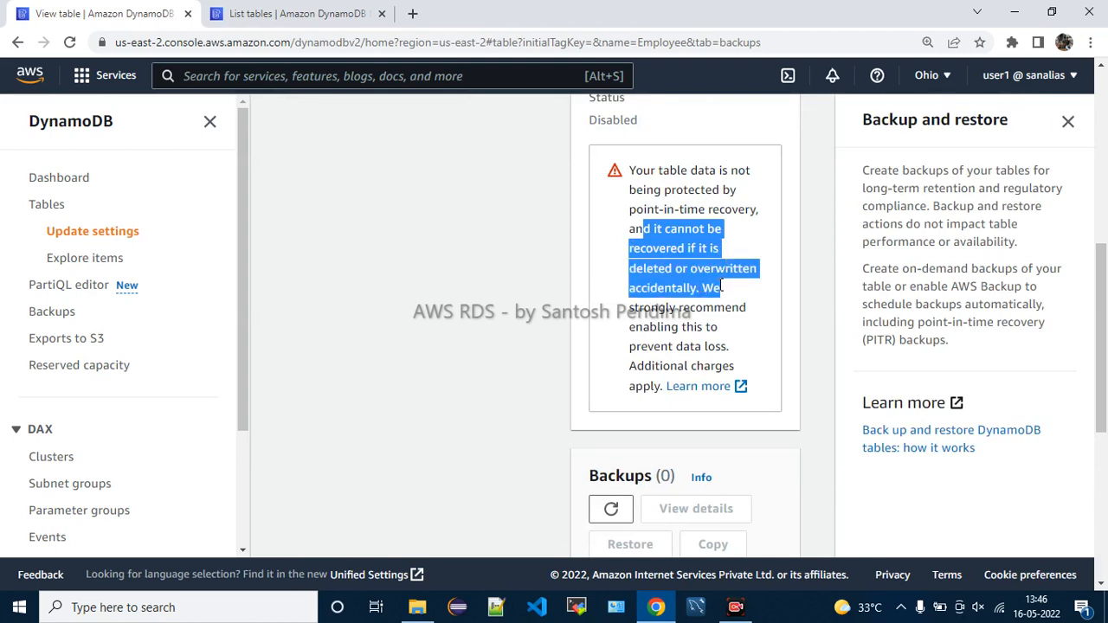
left_click_drag(655, 327, 680, 386)
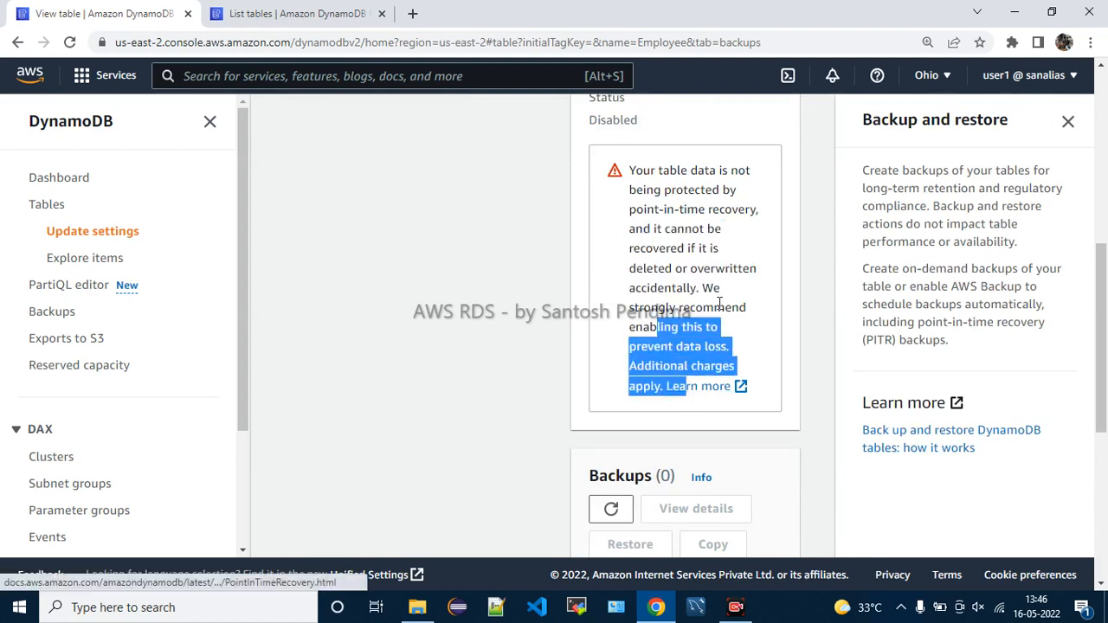
left_click(896, 182)
left_click_drag(877, 166, 1038, 170)
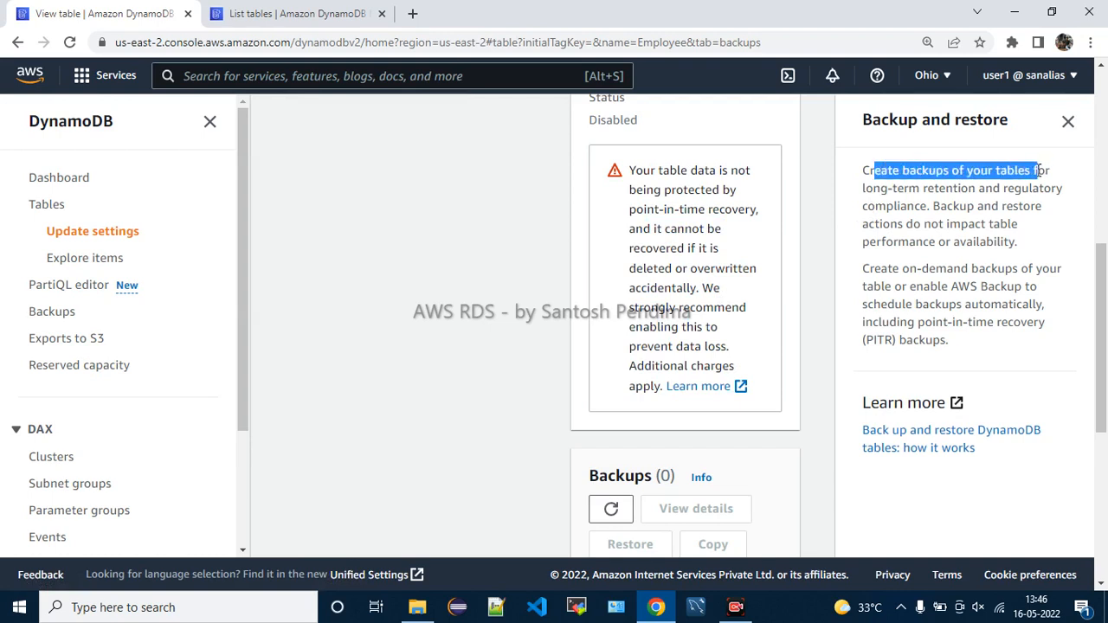
left_click_drag(882, 186, 1057, 196)
left_click_drag(897, 206, 954, 206)
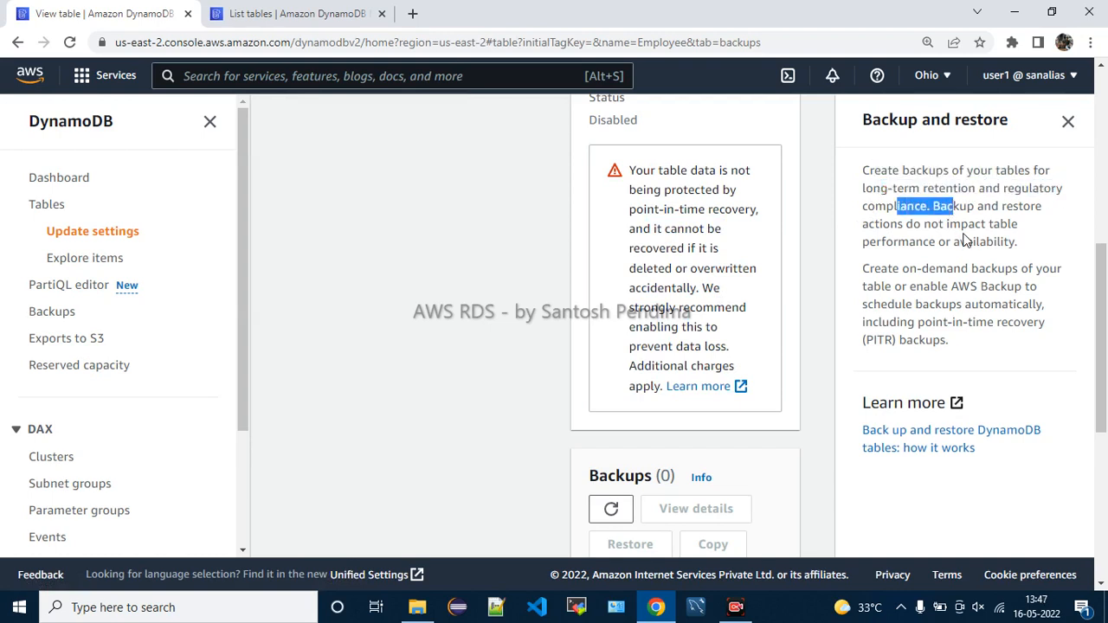
left_click_drag(882, 224, 1004, 226)
left_click_drag(884, 243, 1006, 243)
left_click(955, 268)
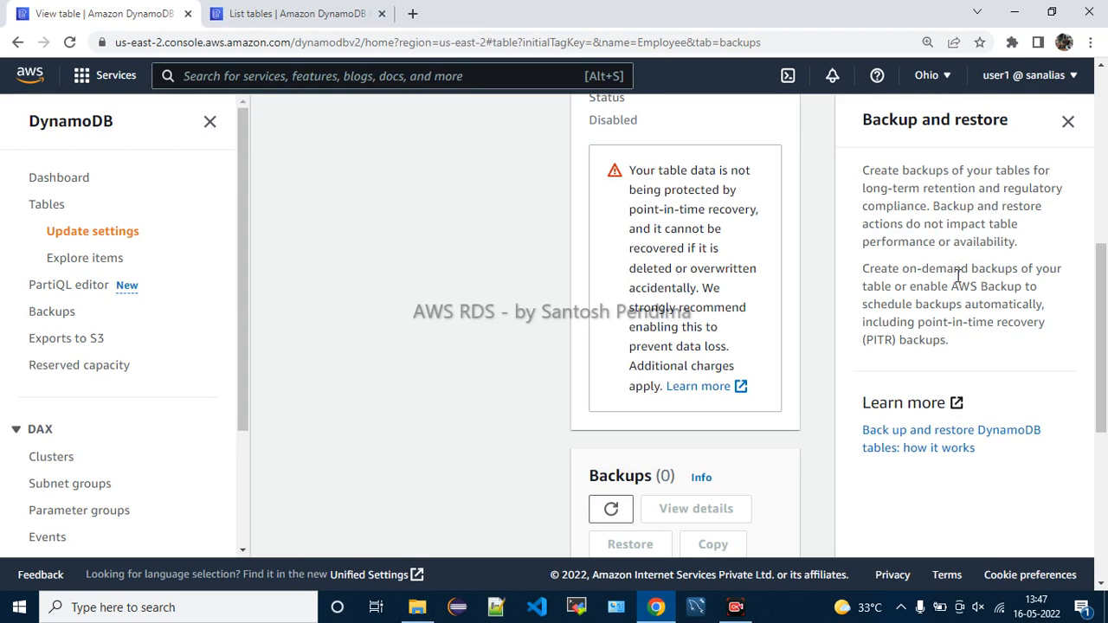
left_click_drag(908, 268, 1009, 361)
left_click(1036, 371)
left_click(1067, 121)
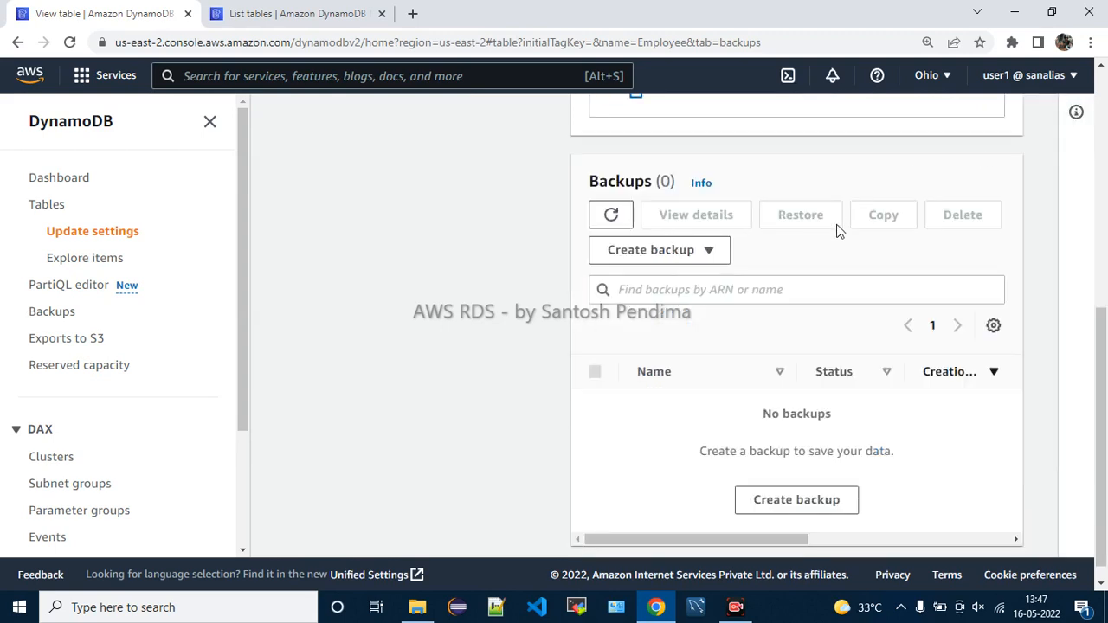
Visit Exports and streams, then scroll Additional settings to the Time to Live description
scroll(854, 281, "up", 10)
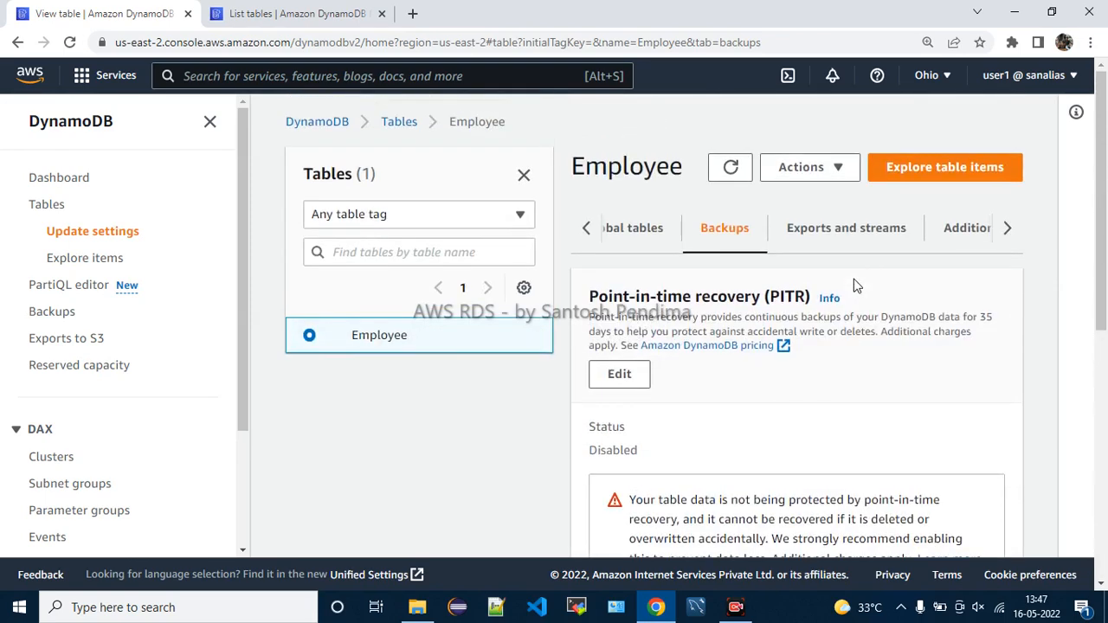
left_click(836, 242)
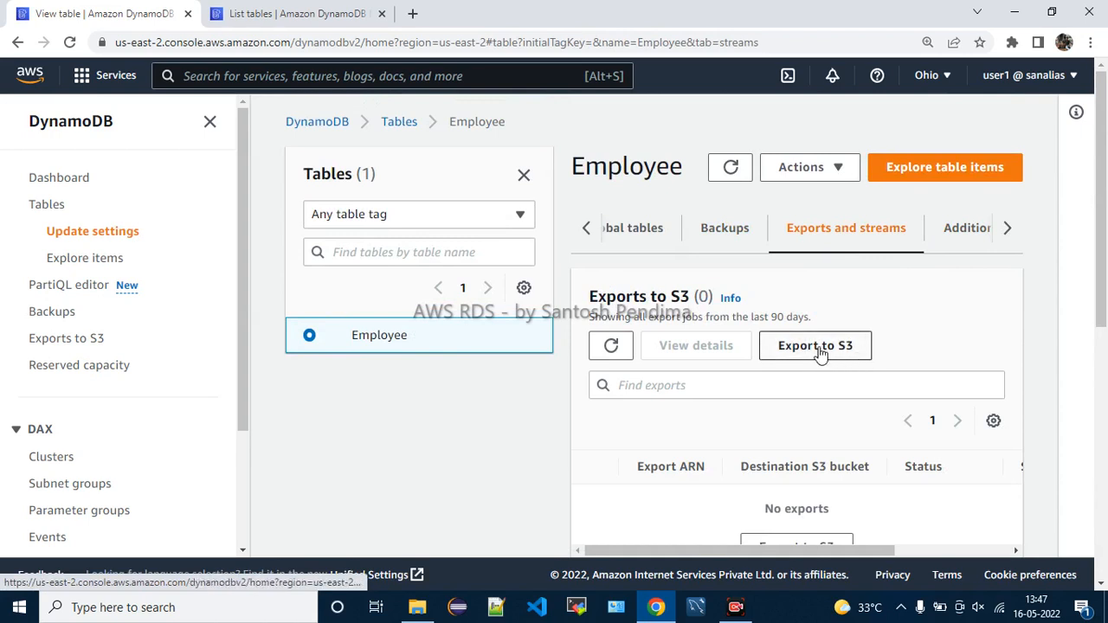
left_click(969, 241)
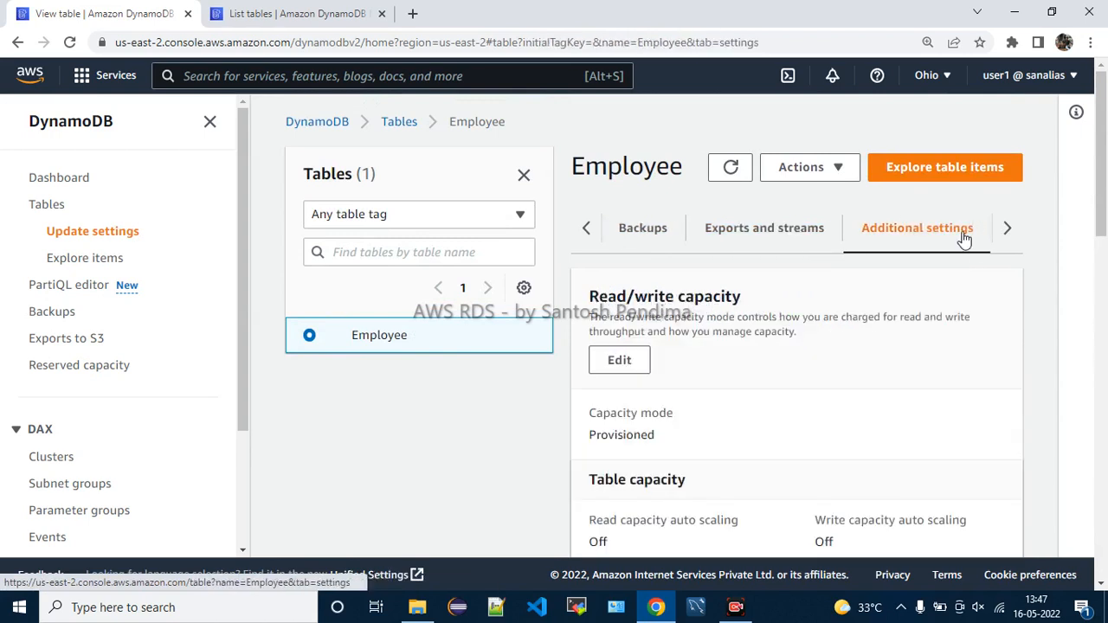
scroll(904, 325, "down", 1)
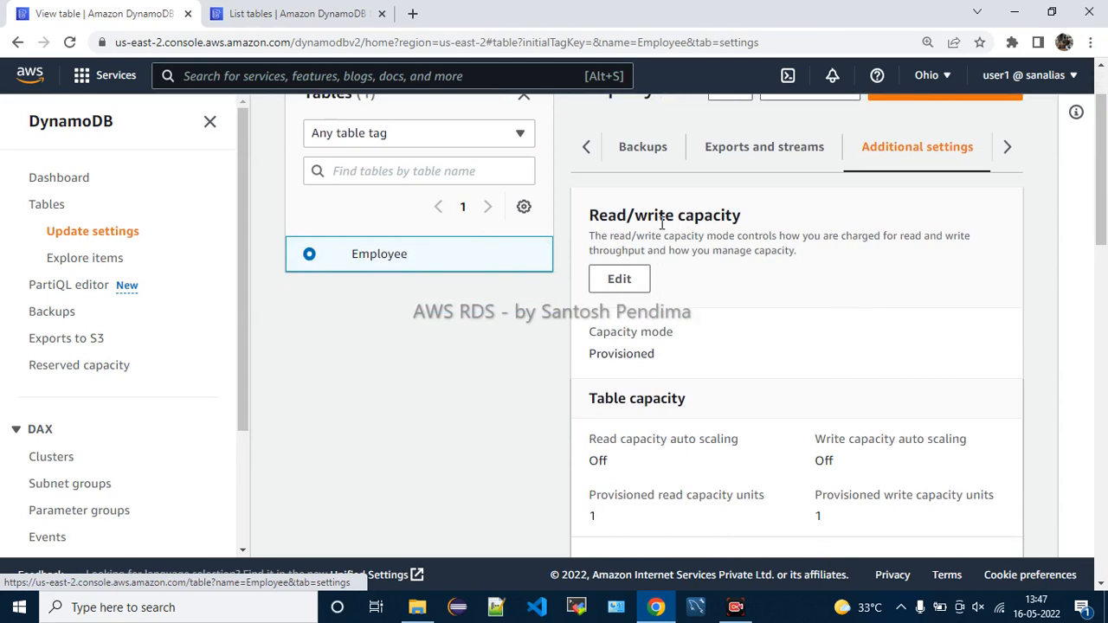
scroll(865, 359, "down", 4)
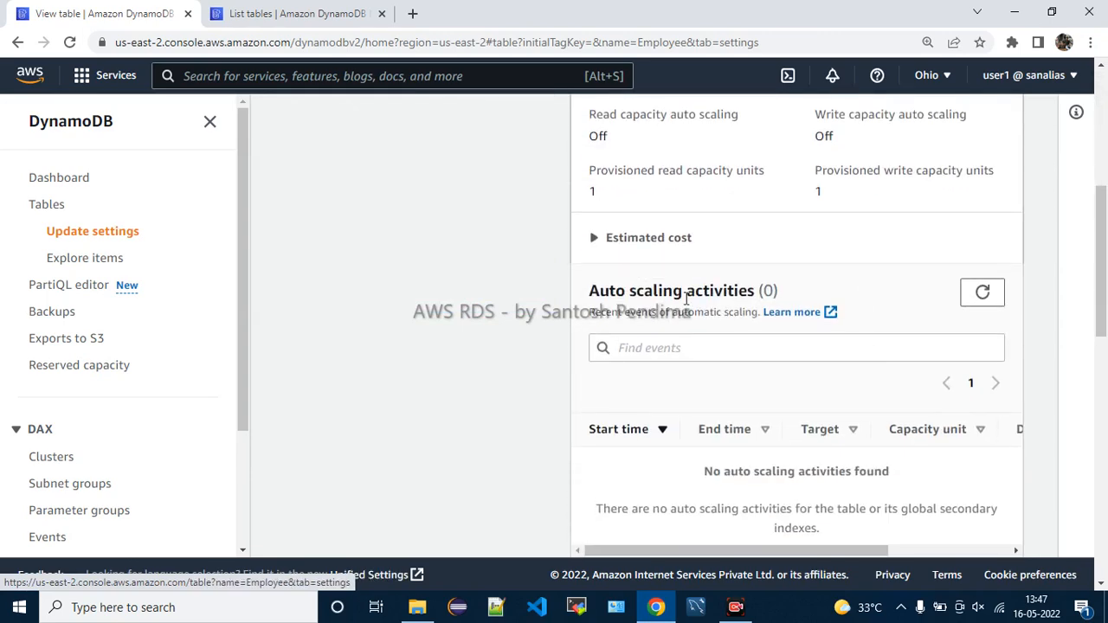
scroll(752, 353, "down", 2)
scroll(752, 355, "down", 3)
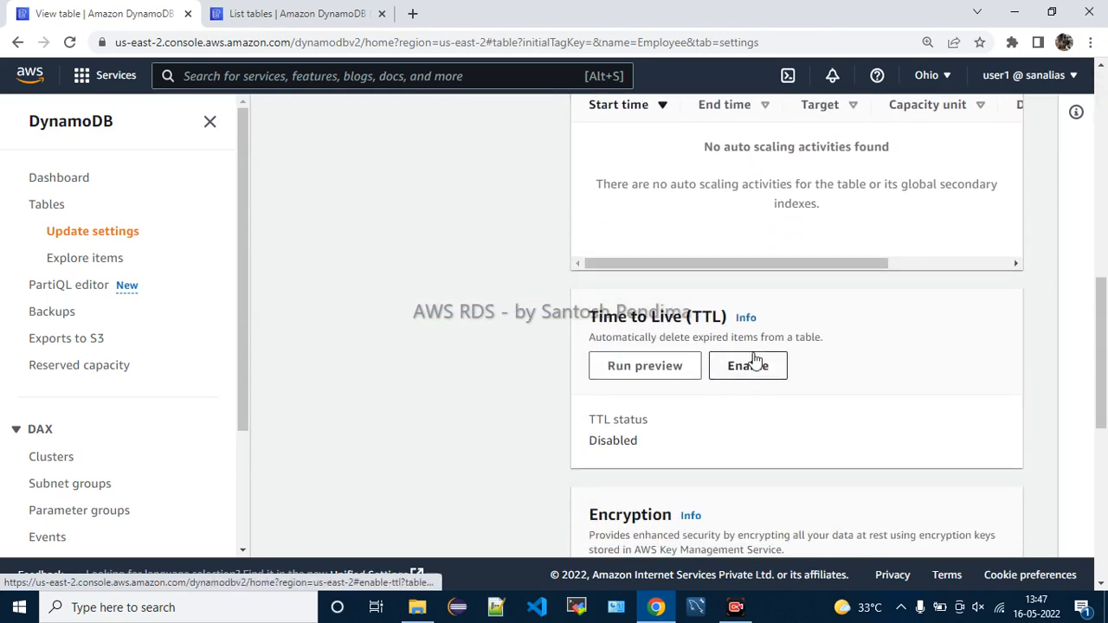
left_click_drag(606, 256, 865, 262)
left_click(867, 263)
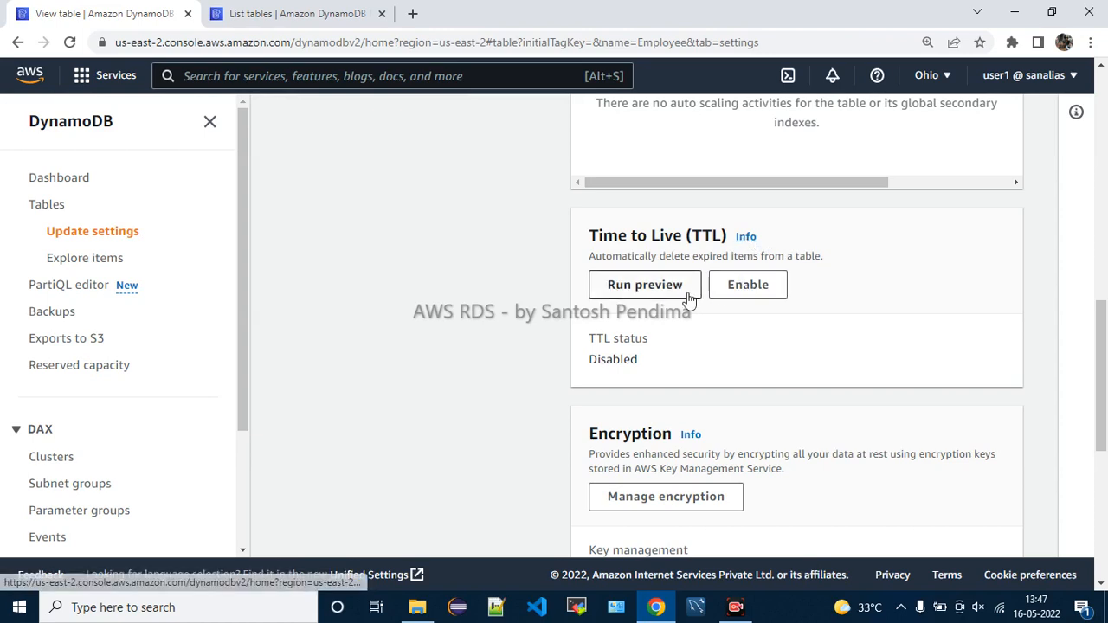
Scroll down to the empty Tags list, then back up to the Overview tab
scroll(863, 348, "down", 1)
scroll(863, 348, "down", 1)
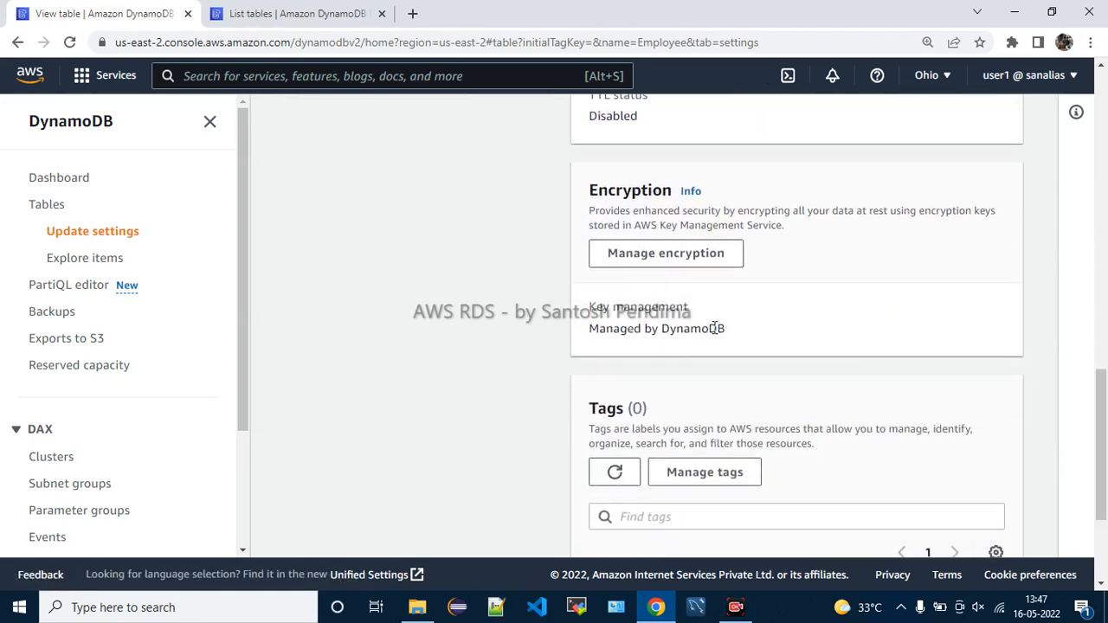
scroll(841, 273, "down", 1)
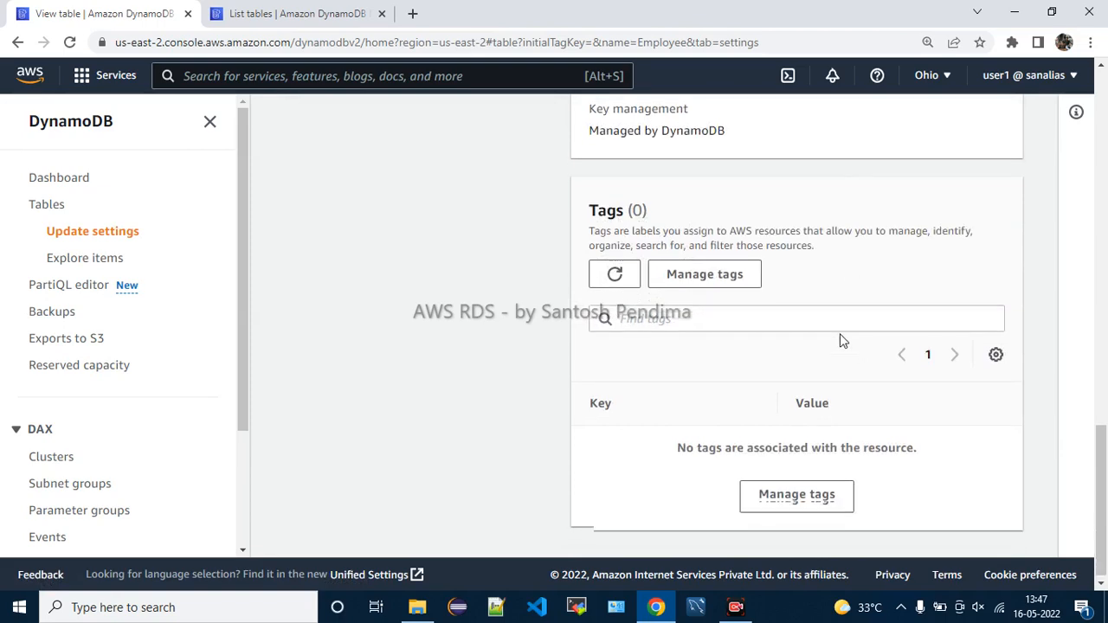
scroll(841, 341, "up", 10)
scroll(840, 341, "up", 1)
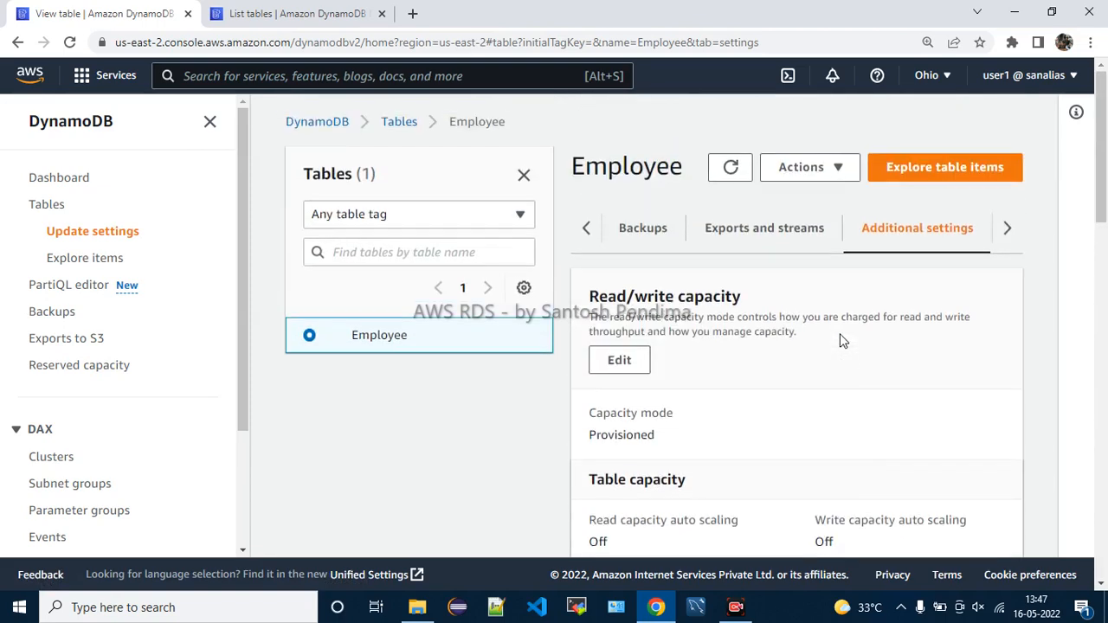
left_click(588, 230)
left_click(590, 231)
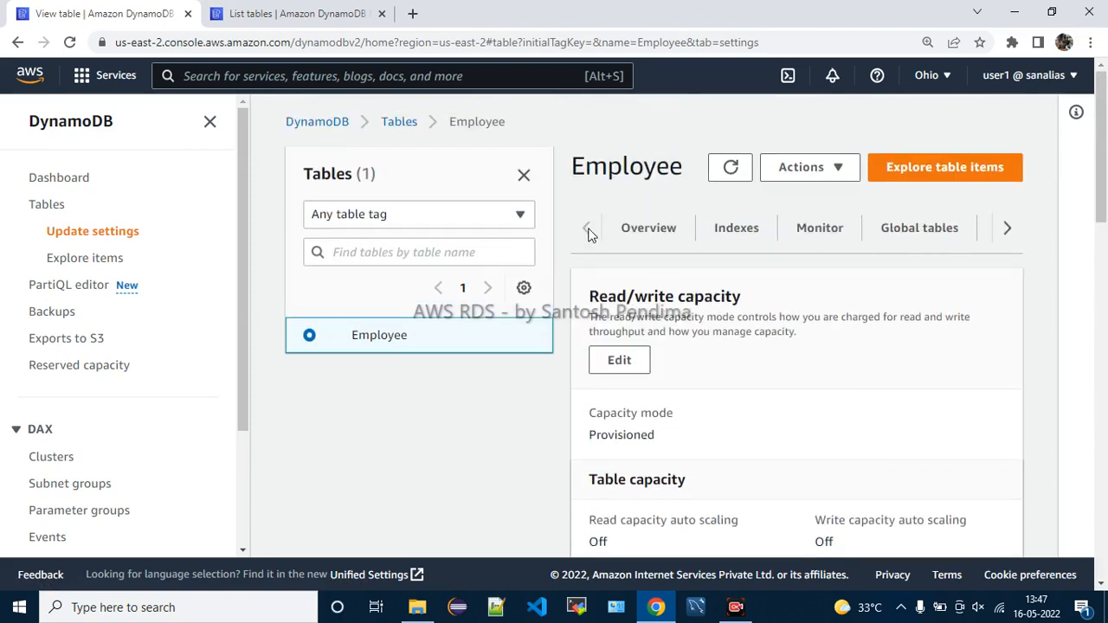
Explore the Employee table's items, expand Filters (0 items returned), then return to DynamoDB home
left_click(812, 171)
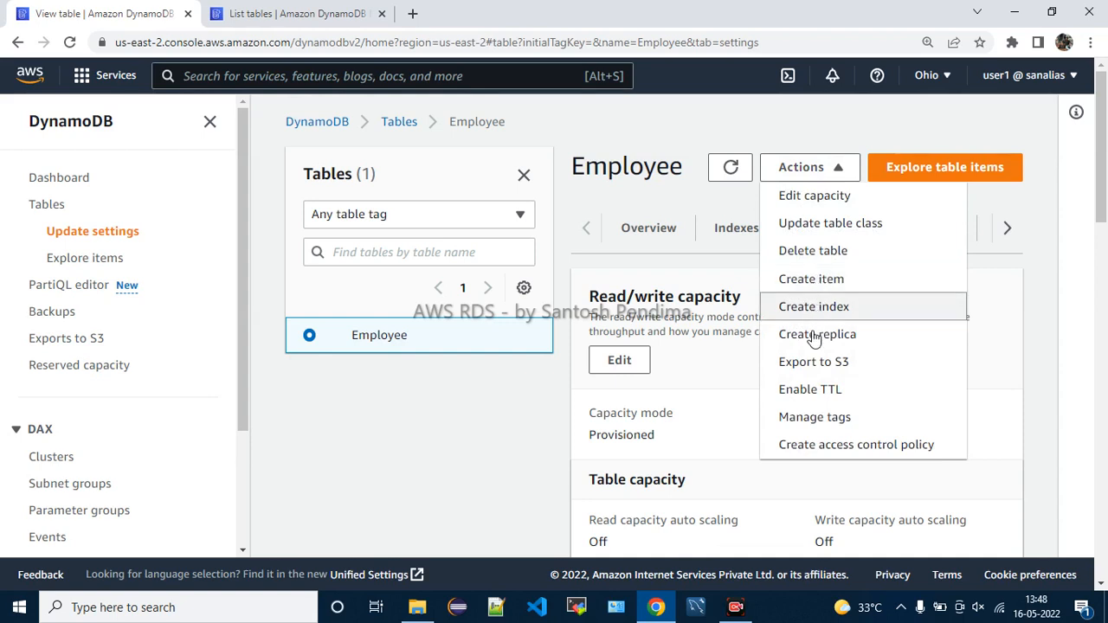
left_click(916, 167)
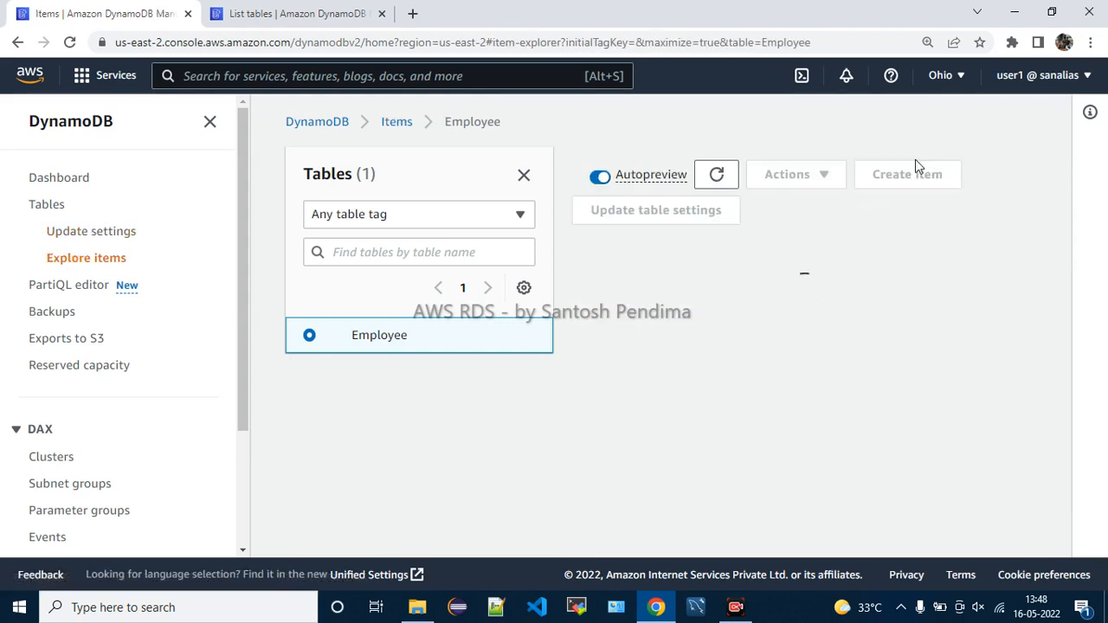
scroll(862, 319, "down", 2)
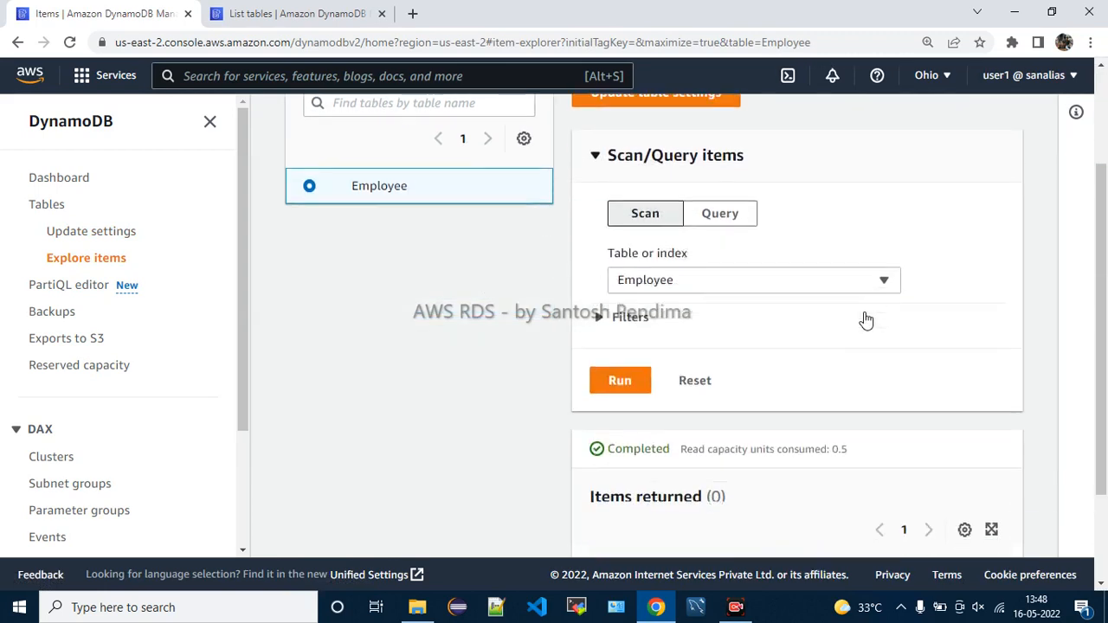
left_click(600, 304)
scroll(603, 303, "down", 3)
scroll(603, 303, "up", 2)
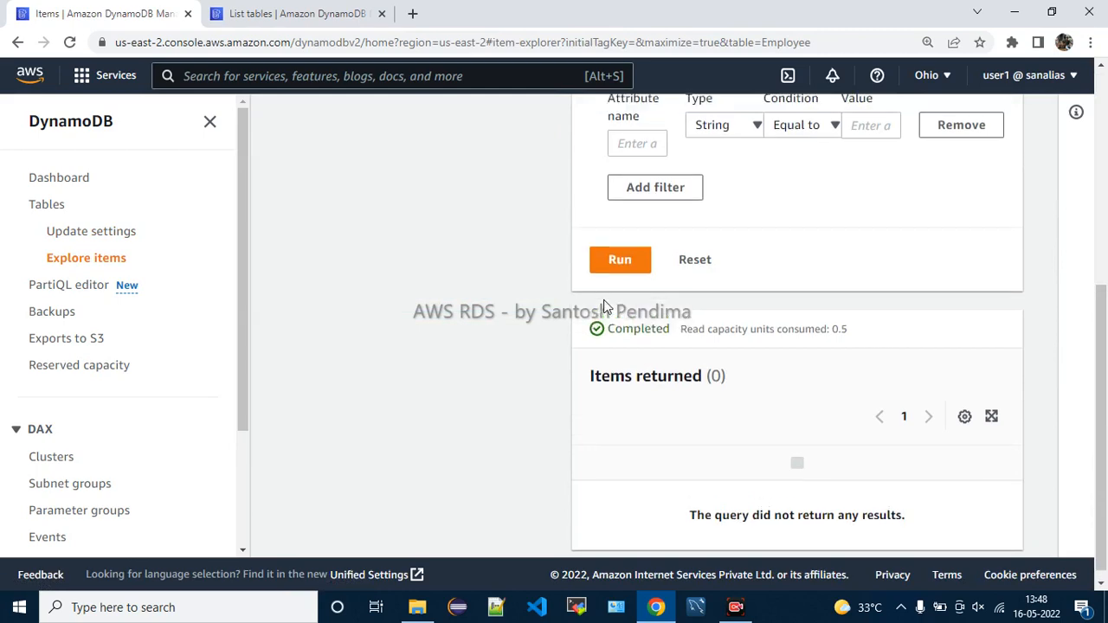
scroll(796, 346, "up", 3)
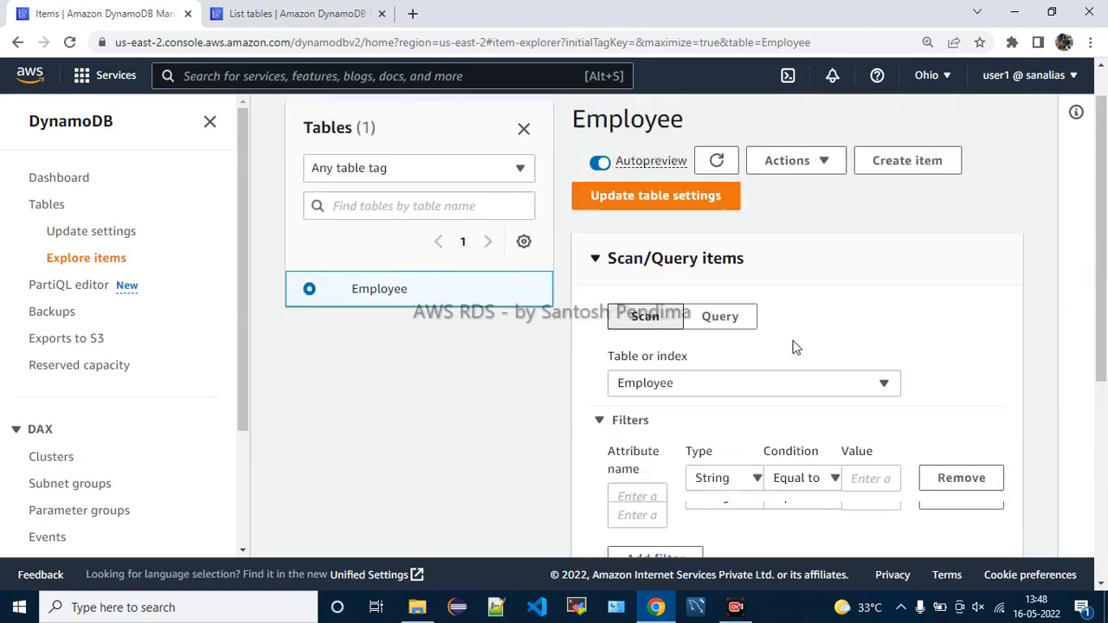
left_click(209, 126)
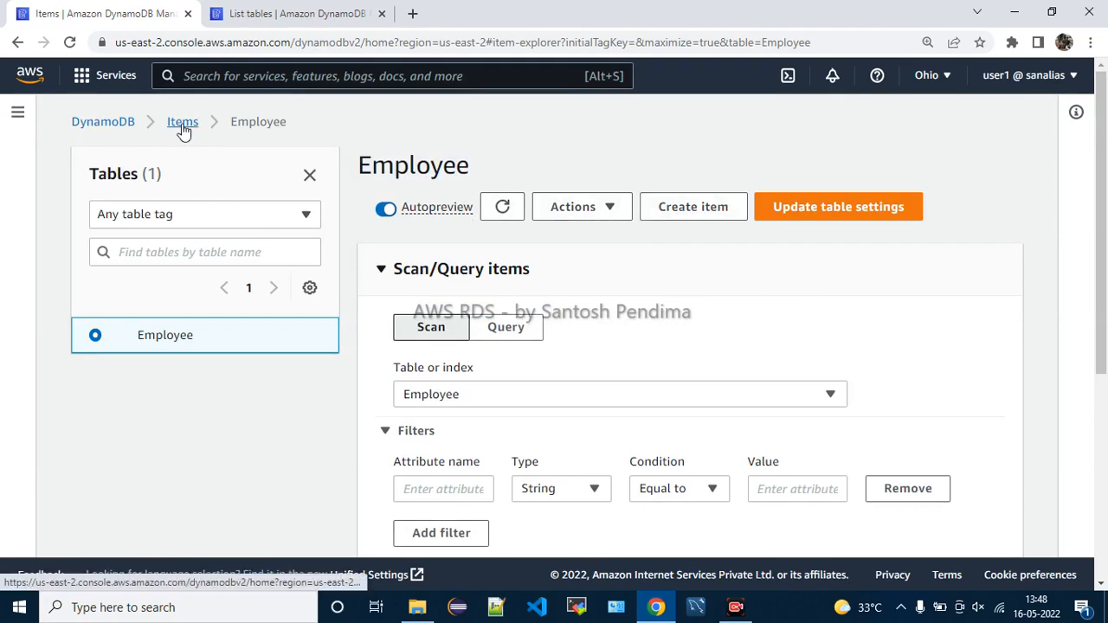
left_click(120, 127)
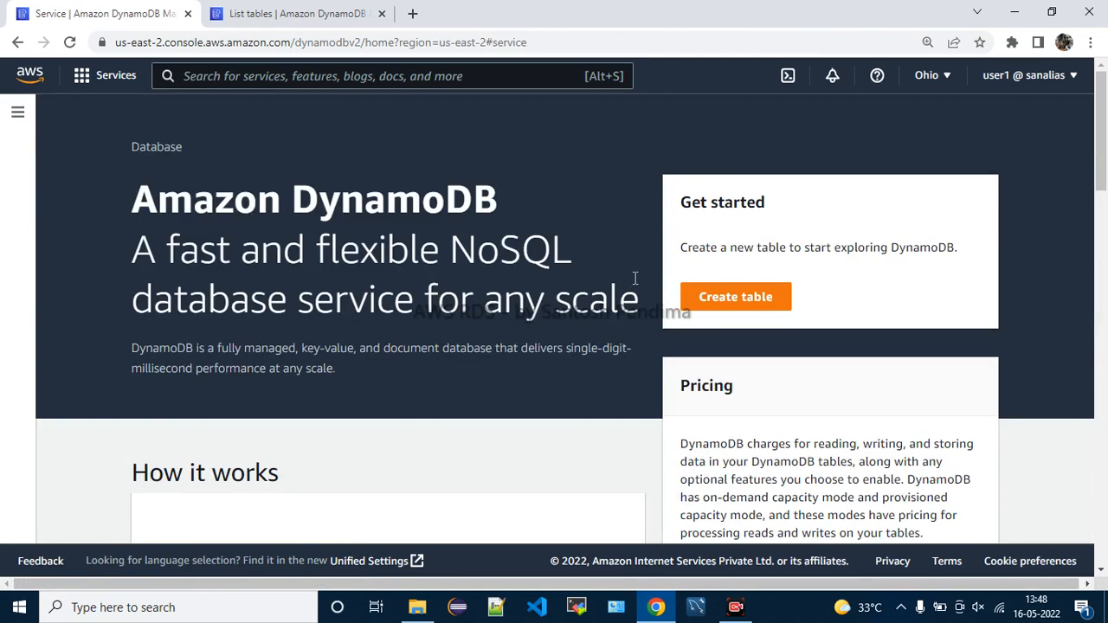
Go through Tables to the Employee table's overview and open its Actions menu
left_click(17, 115)
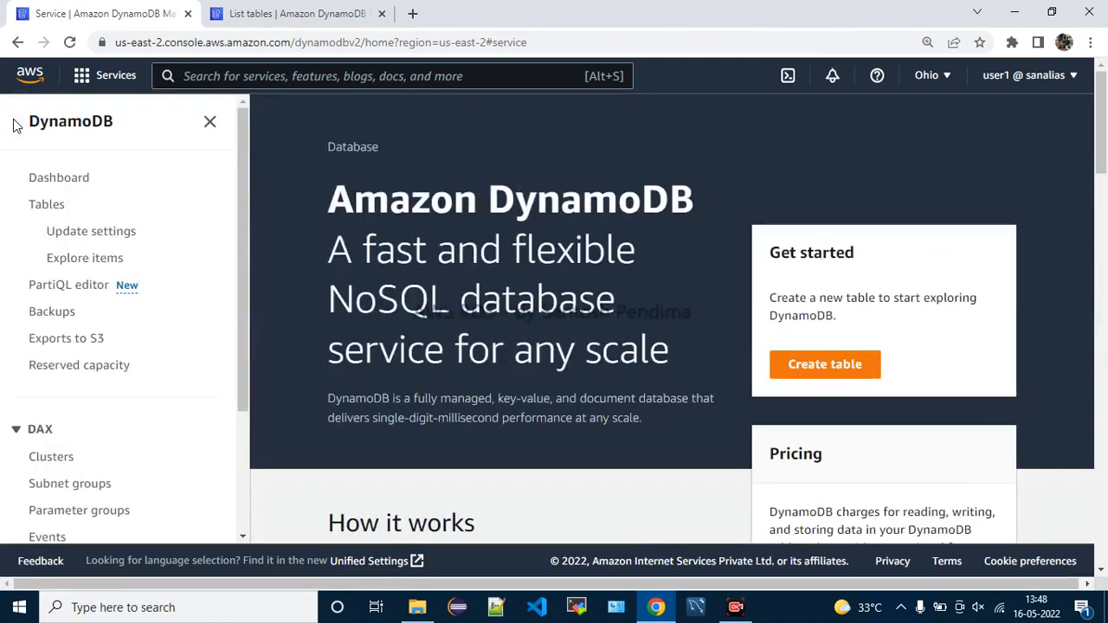
left_click(54, 206)
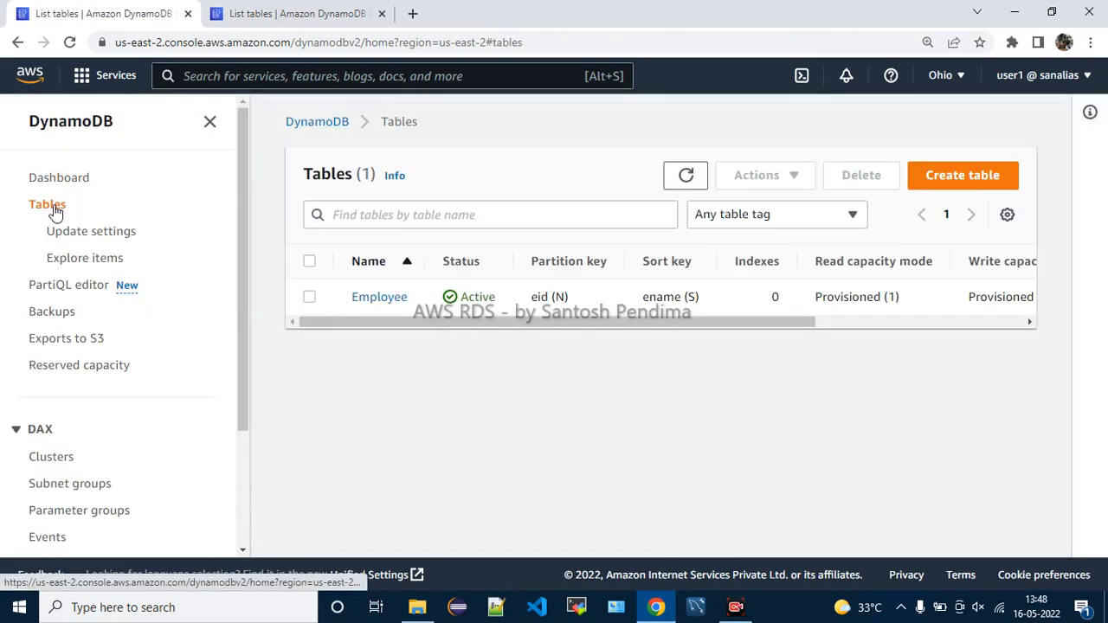
left_click(209, 123)
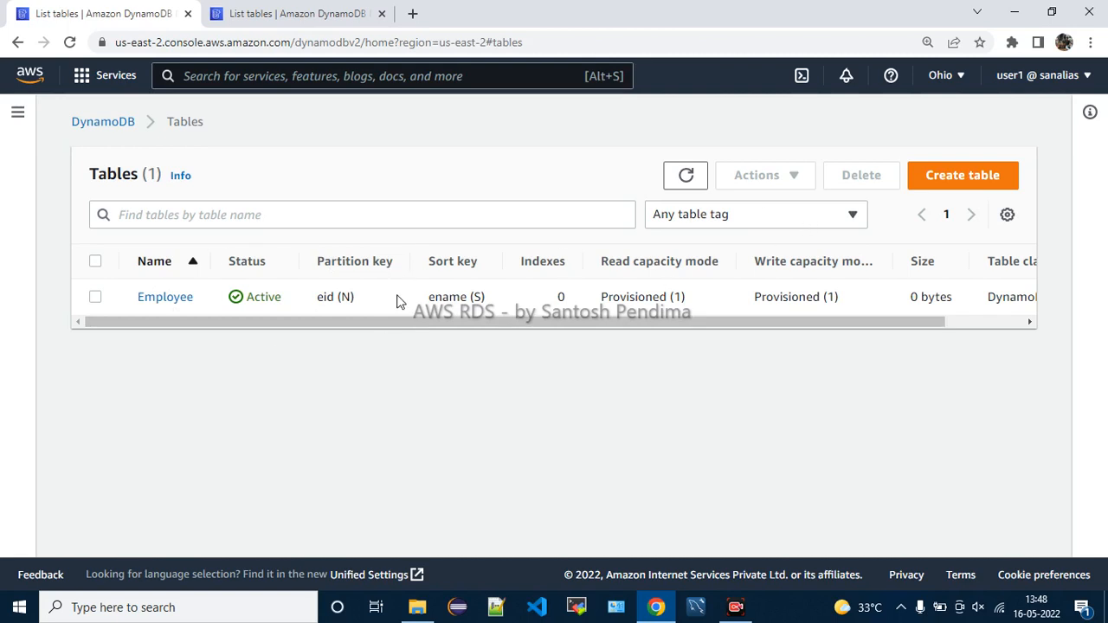
left_click(95, 297)
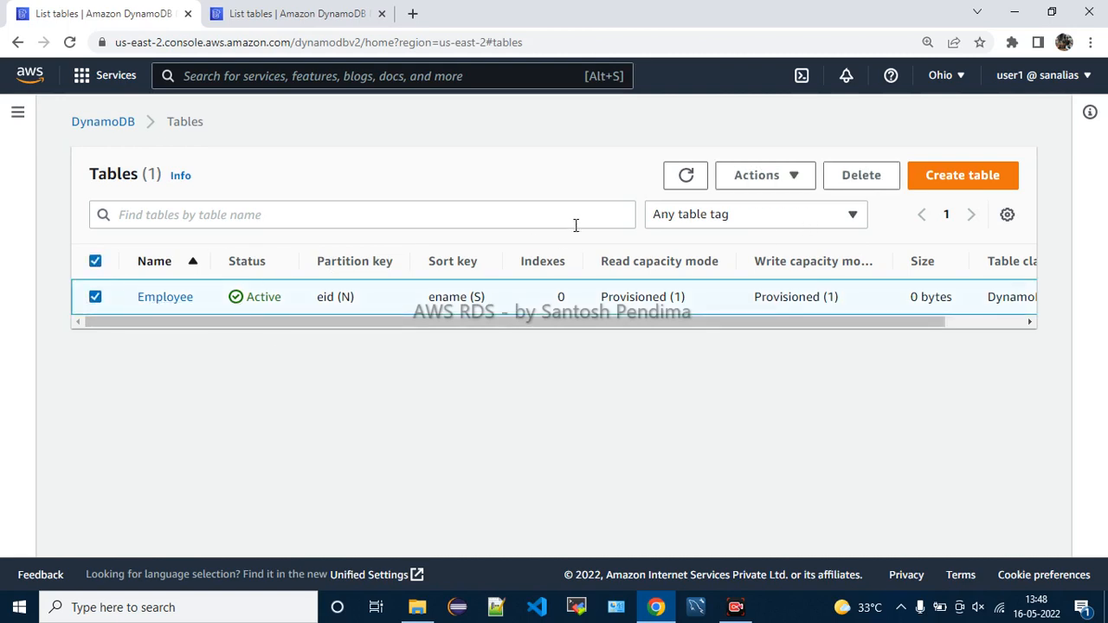
left_click(767, 182)
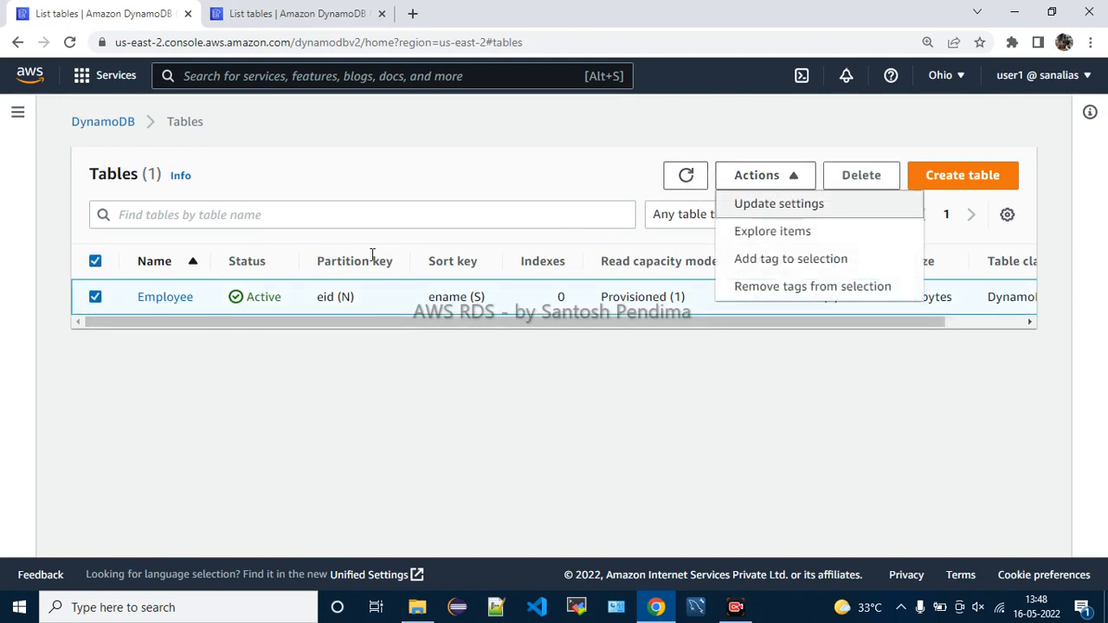
left_click(179, 303)
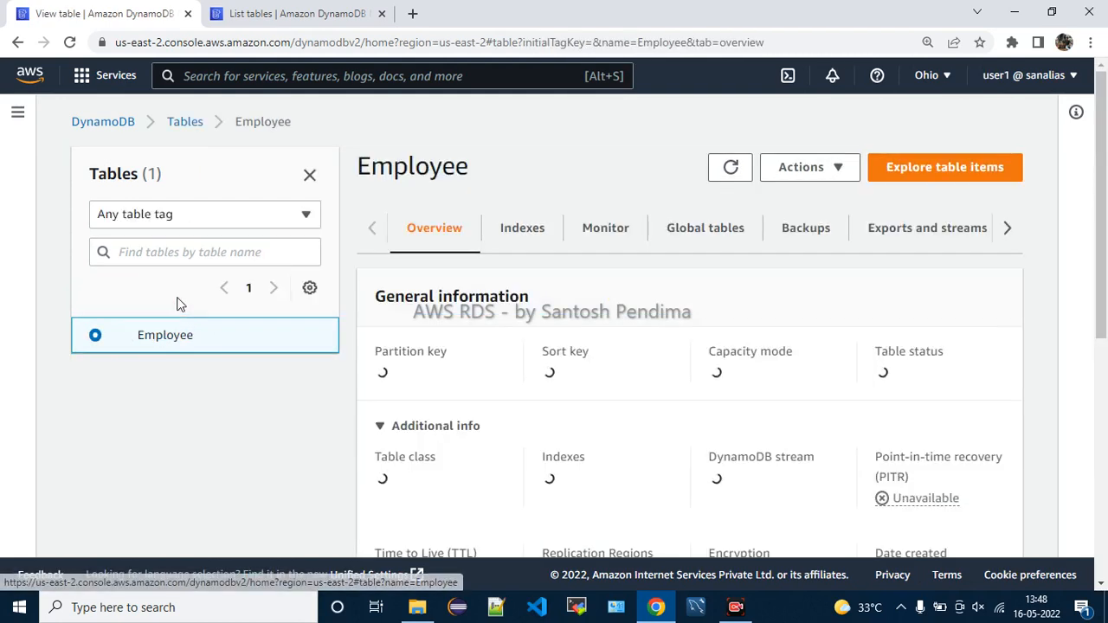
left_click(839, 177)
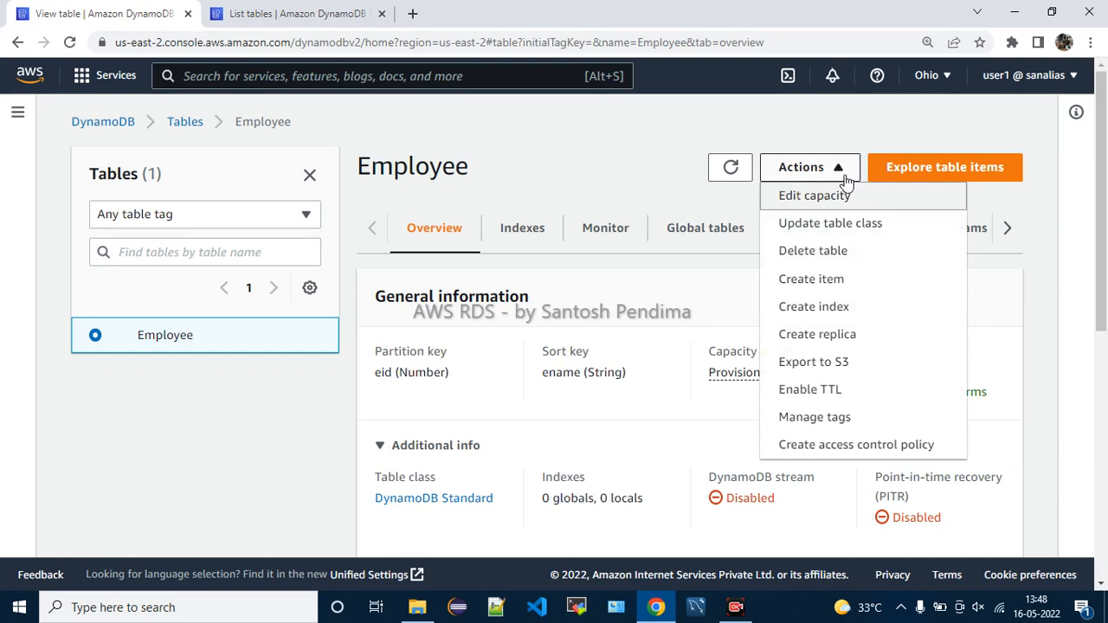
Start a new Employee item and switch it between Form and JSON views
left_click(833, 285)
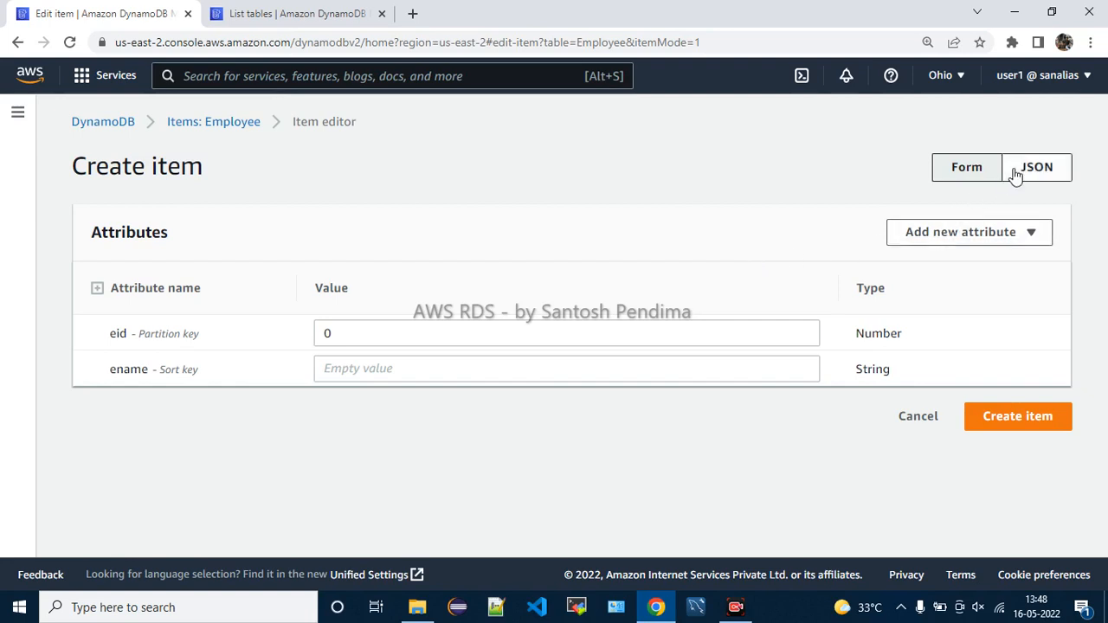
left_click(1062, 173)
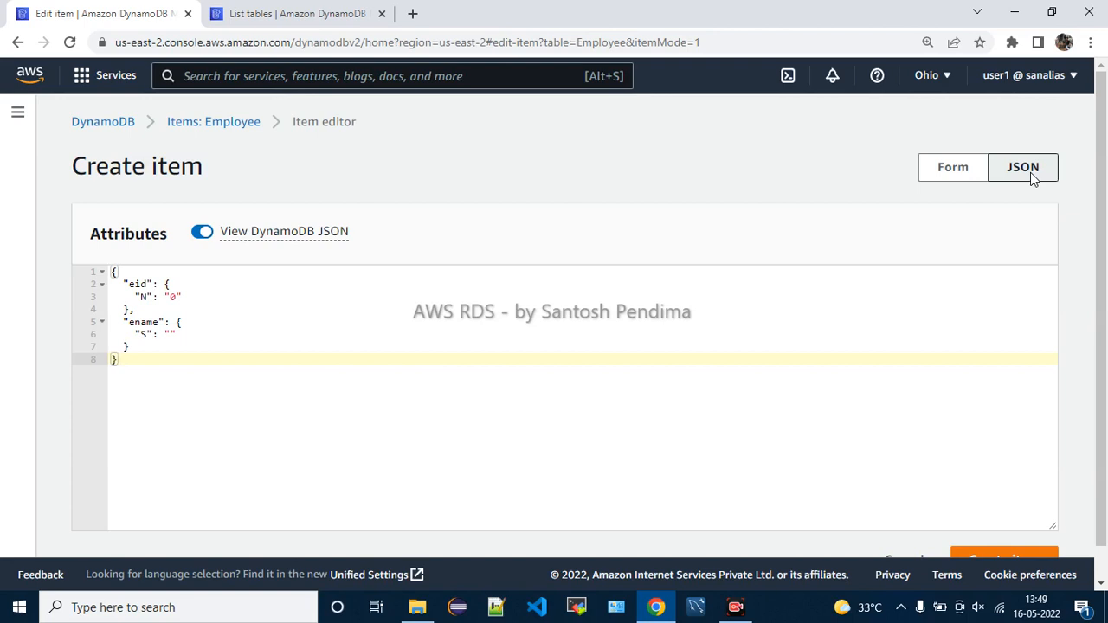
left_click(963, 171)
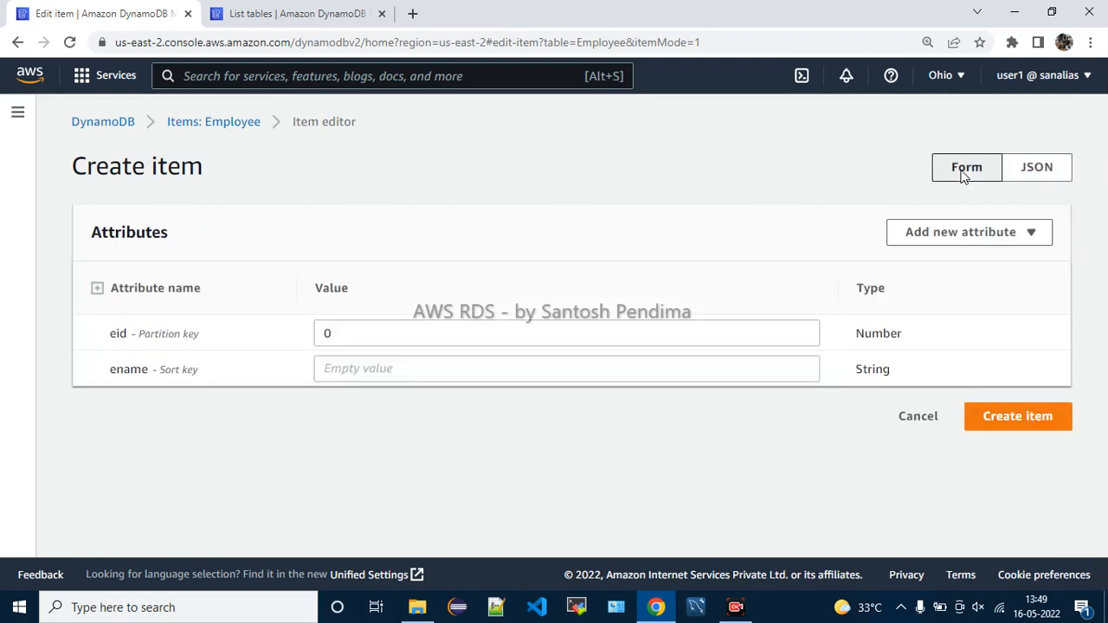
right_click(1030, 171)
left_click(1027, 169)
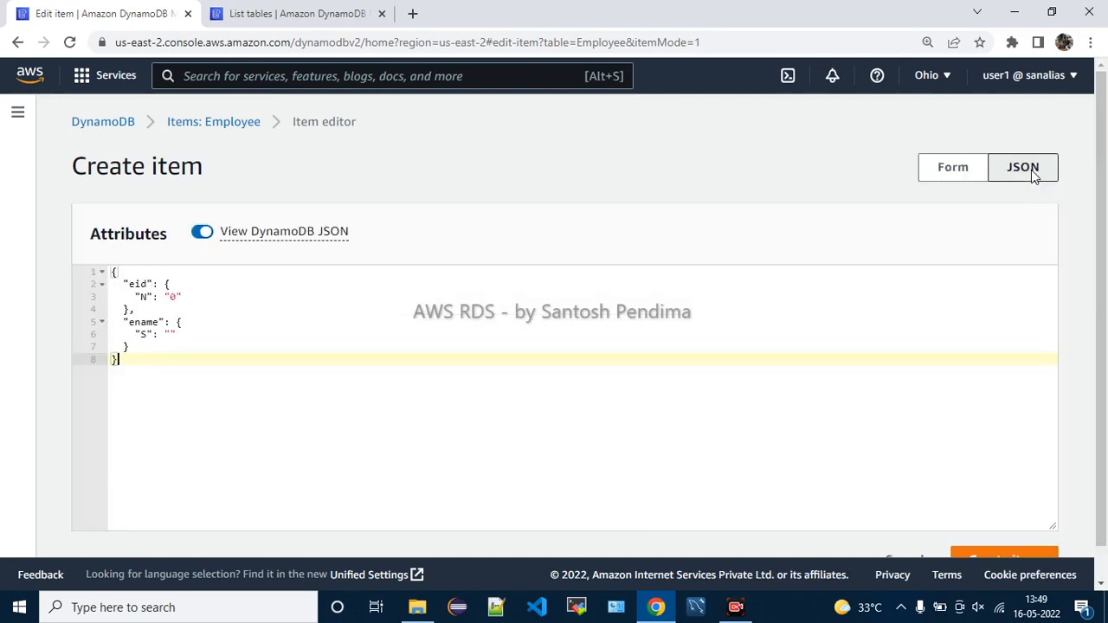
Highlight the eid and ename attributes in the JSON and zoom the page in
left_click_drag(150, 364, 117, 275)
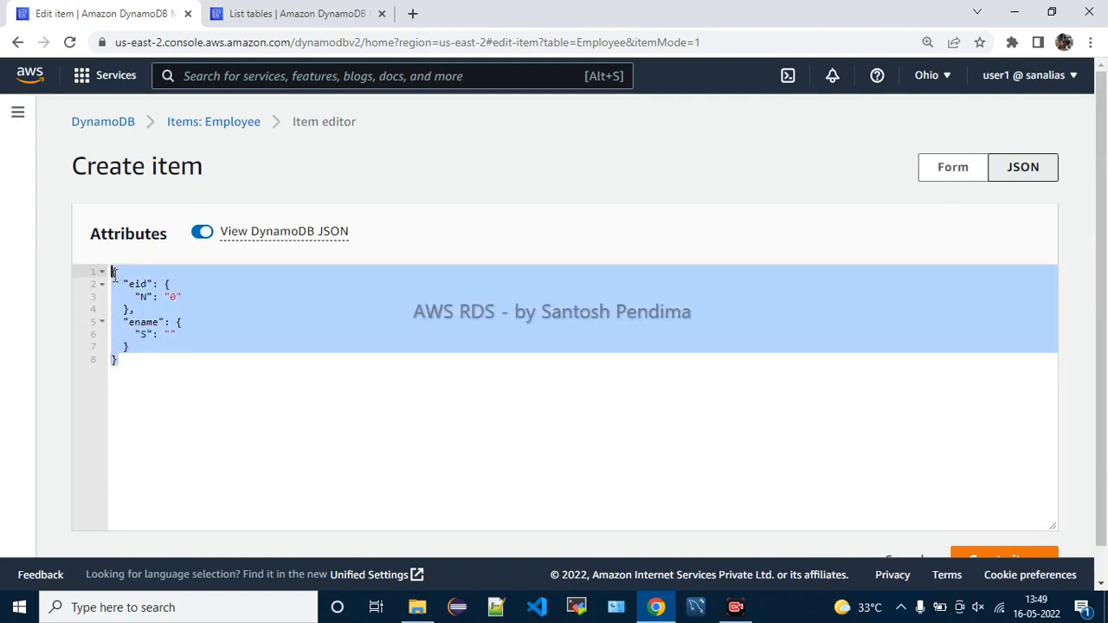
left_click(161, 366)
double_click(145, 285)
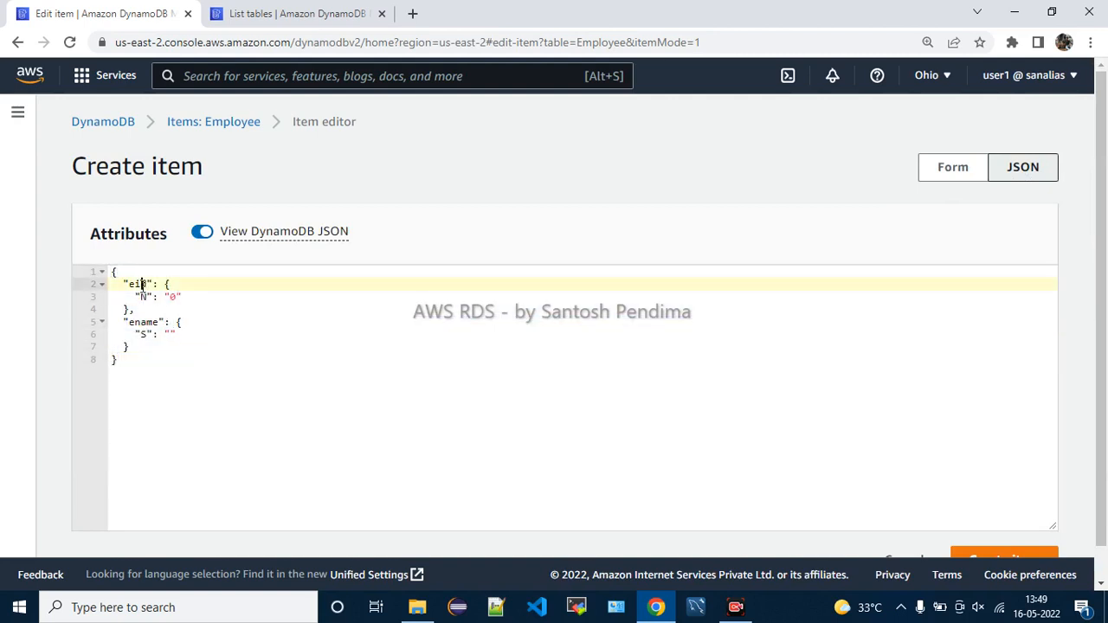
double_click(143, 323)
left_click(185, 387)
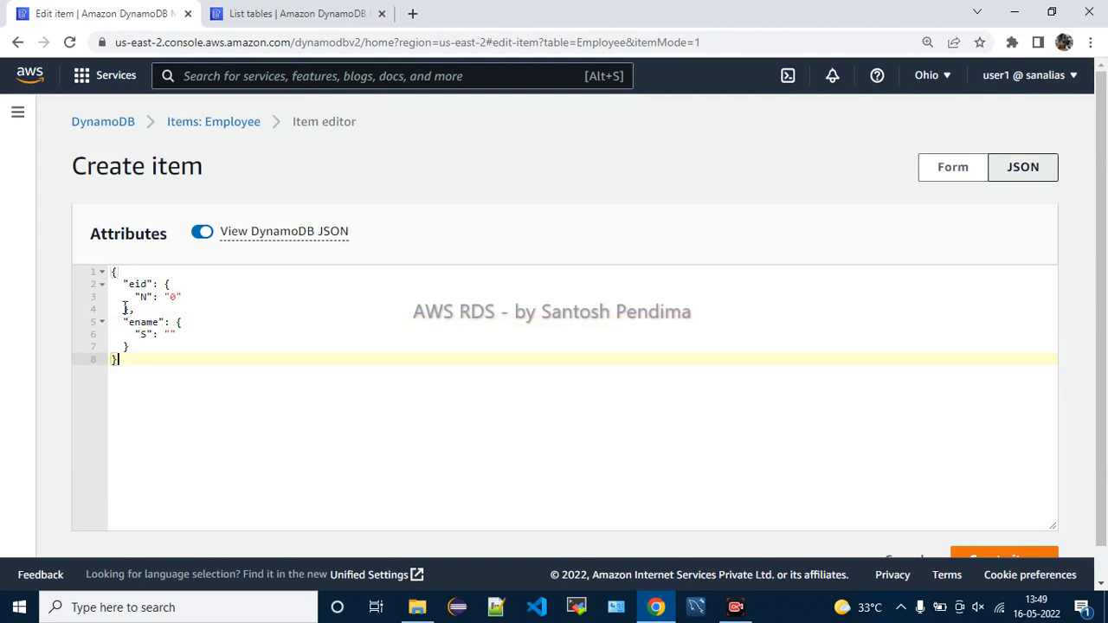
key("ctrl+plus")
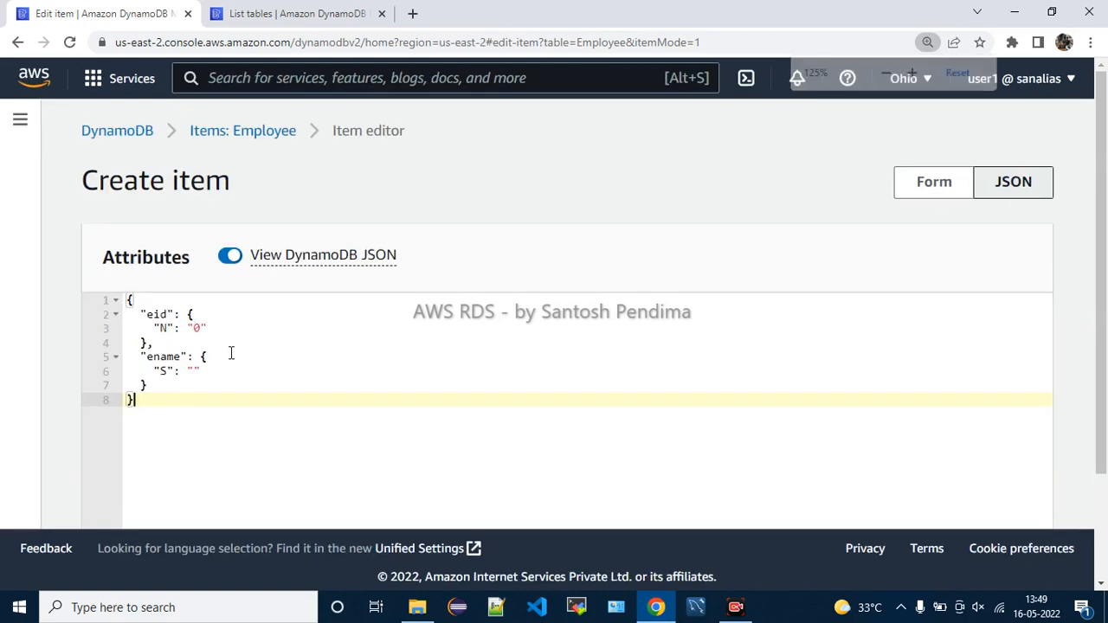
Walk through the eid and ename lines of the item's DynamoDB JSON
left_click(237, 355)
left_click(228, 330)
left_click(237, 349)
left_click(159, 371)
left_click(232, 397)
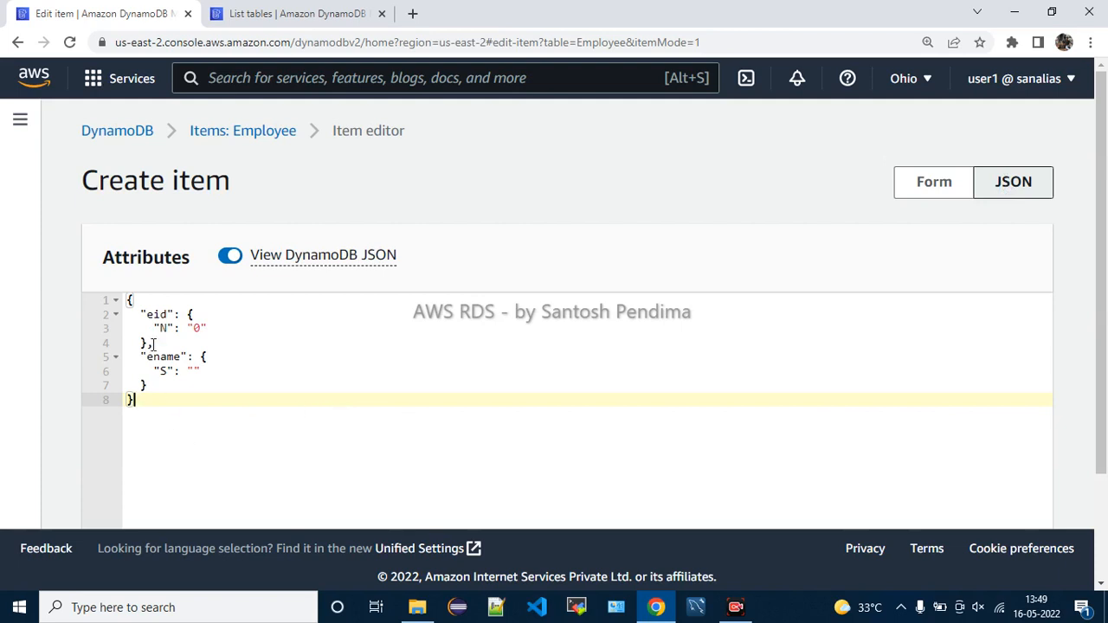
left_click_drag(173, 424, 129, 299)
left_click(469, 373)
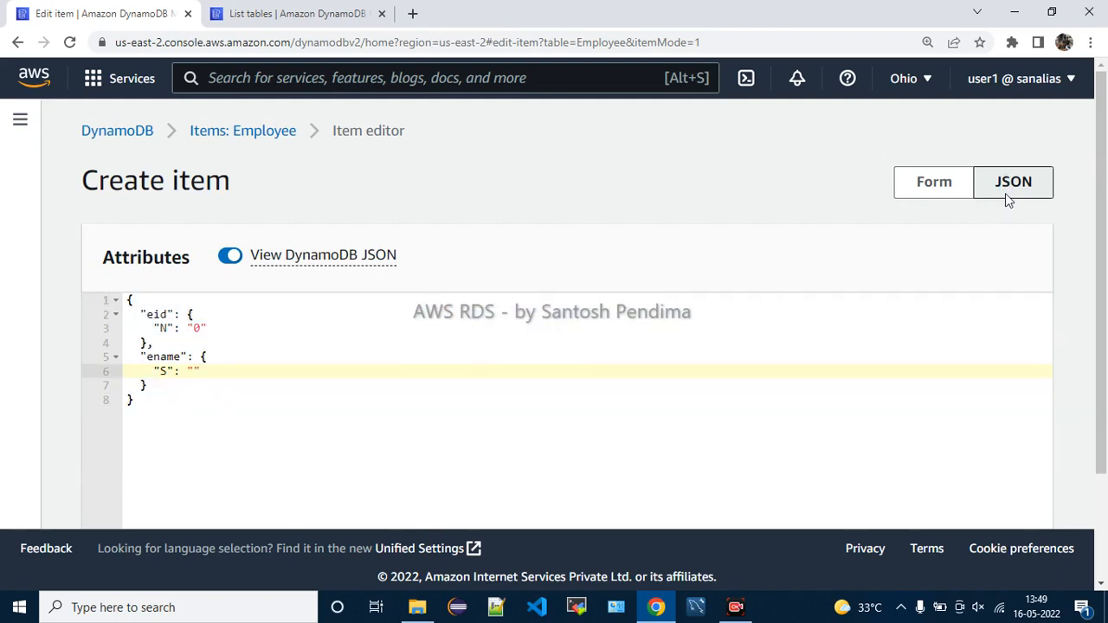
Toggle View DynamoDB JSON between typed and plain JSON for the item
left_click(227, 258)
left_click(226, 258)
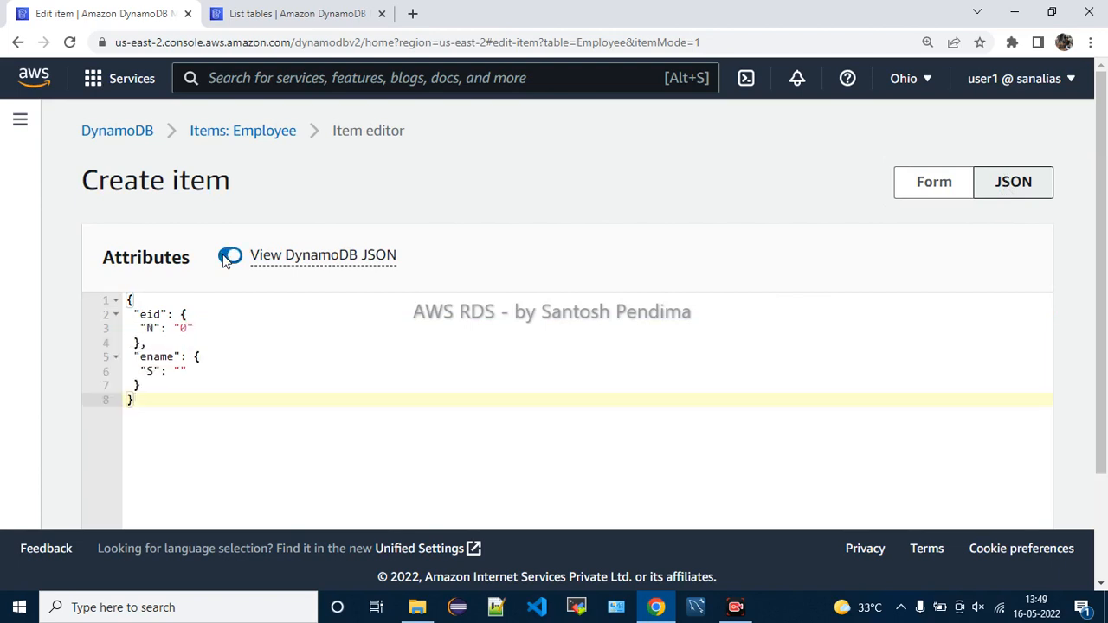
left_click(227, 258)
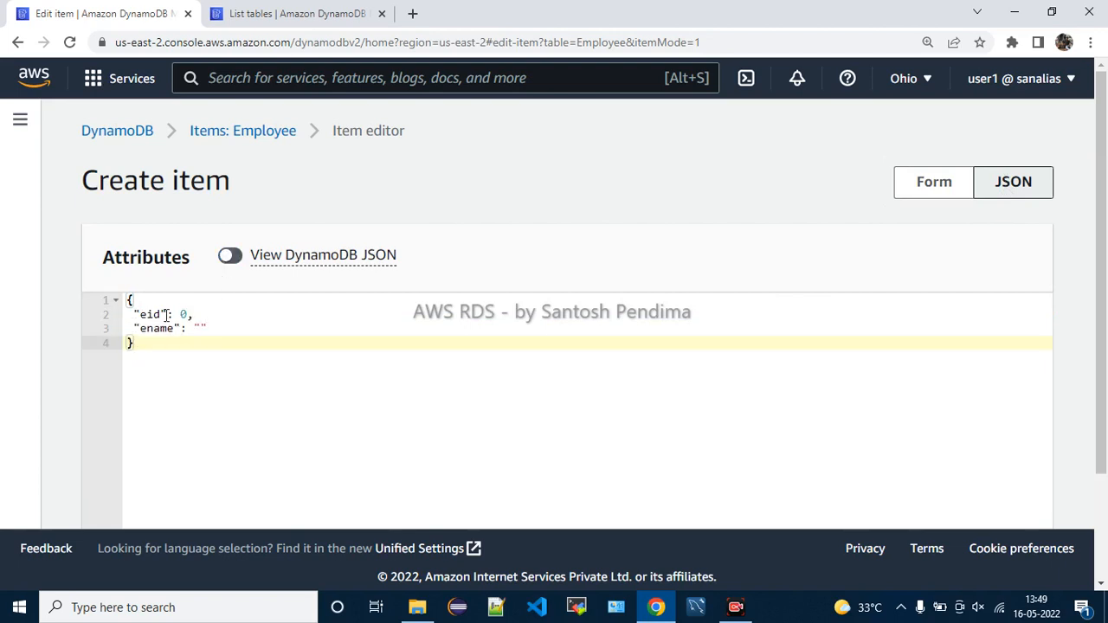
left_click_drag(135, 309, 188, 348)
left_click(250, 373)
left_click(235, 259)
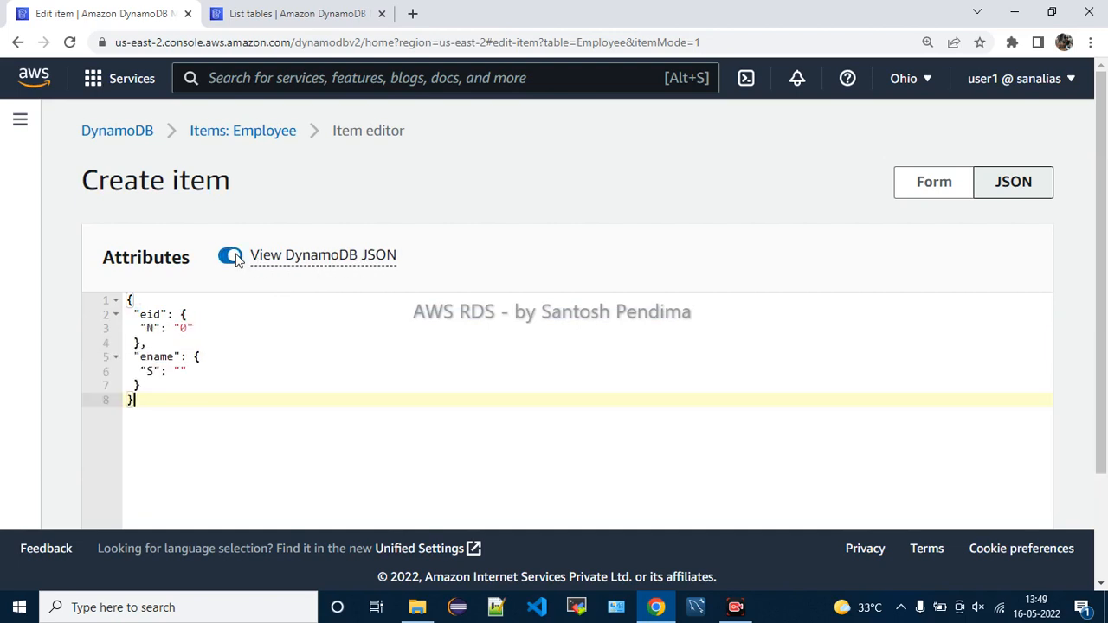
left_click(234, 259)
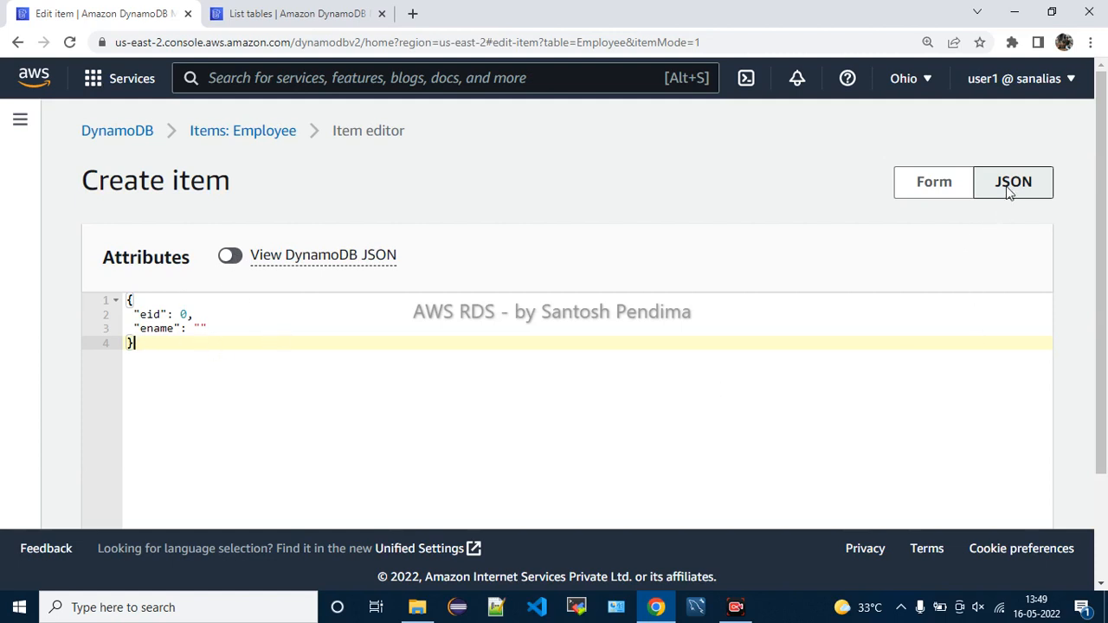
Switch the Create item editor from JSON to the Form layout
scroll(760, 328, "down", 3)
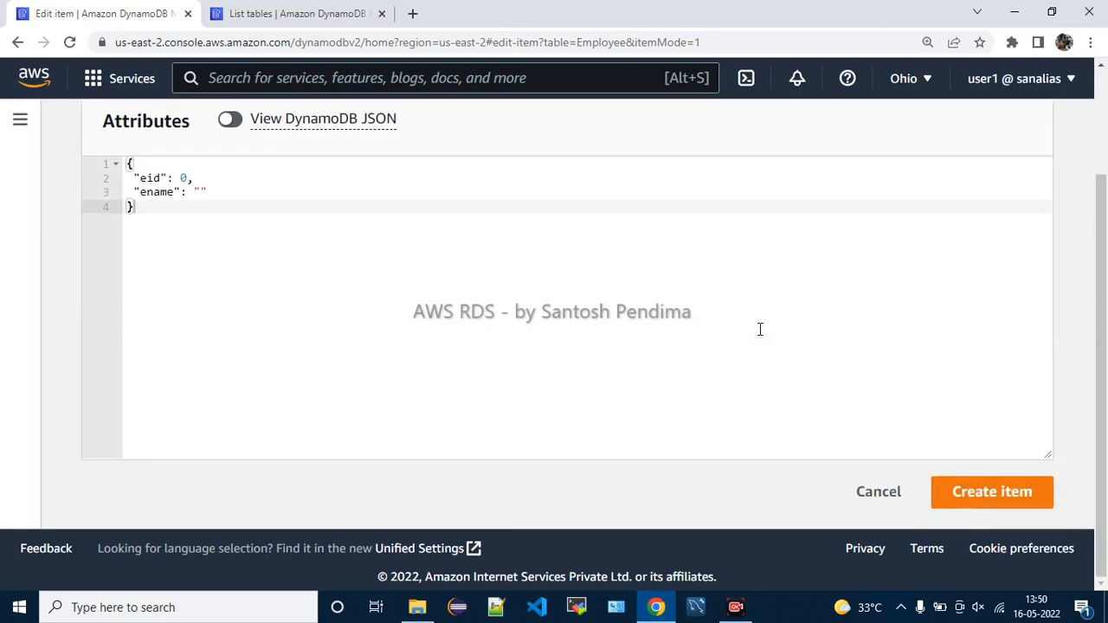
scroll(759, 329, "up", 3)
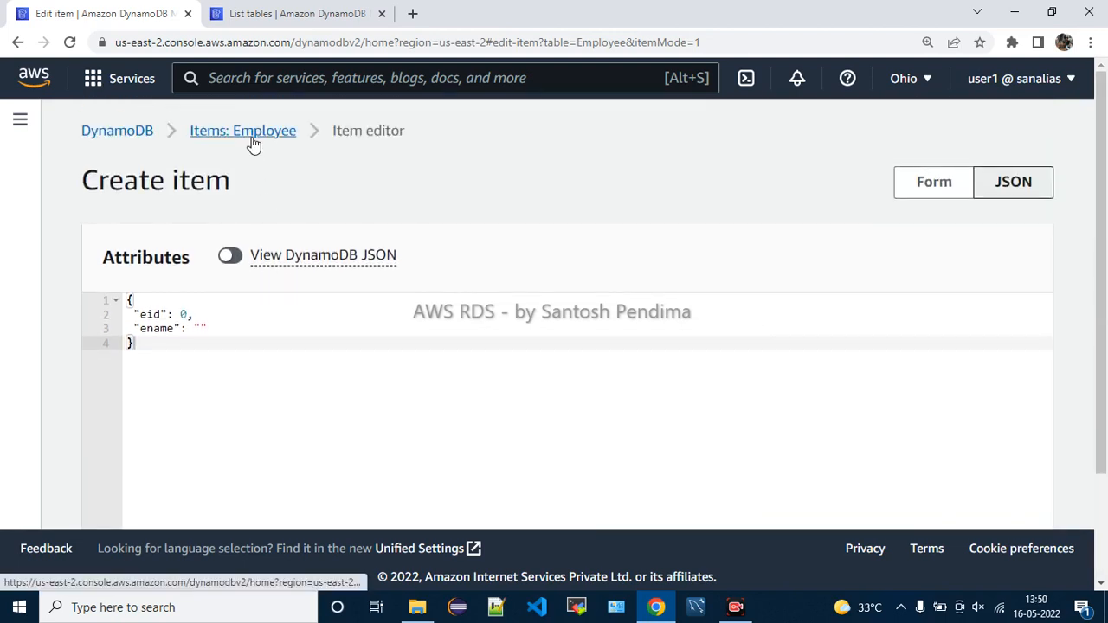
left_click(942, 190)
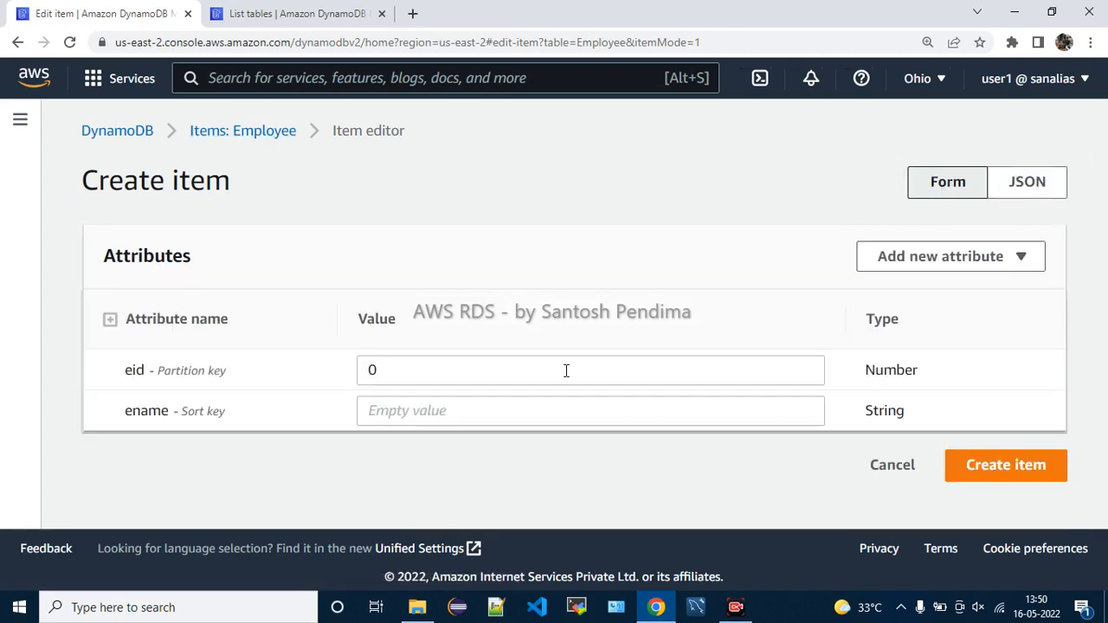
left_click(1018, 192)
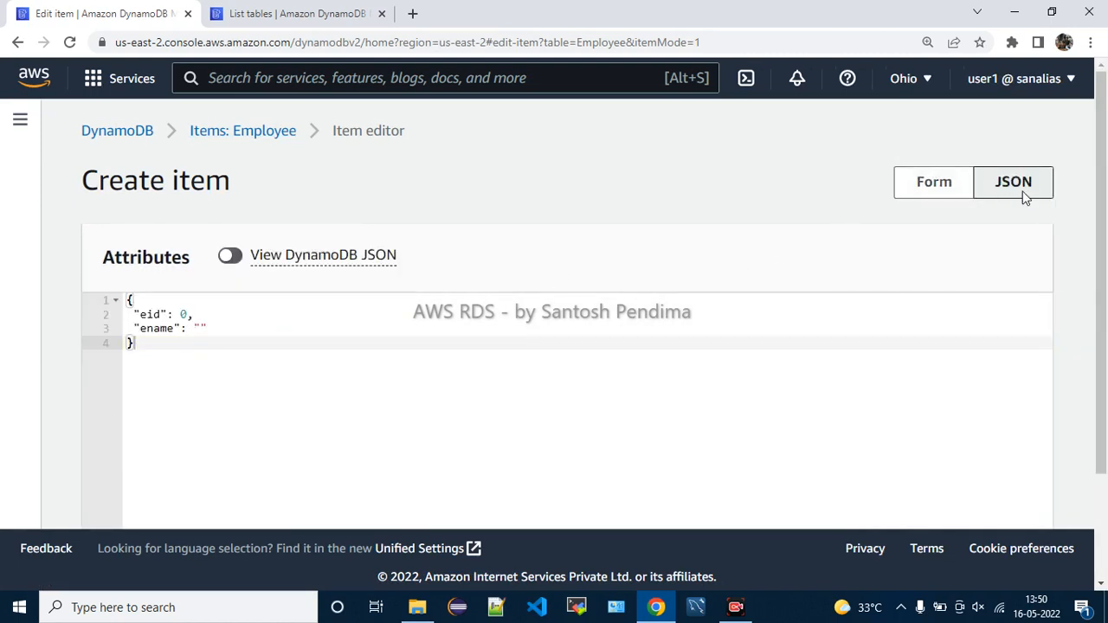
left_click(764, 454)
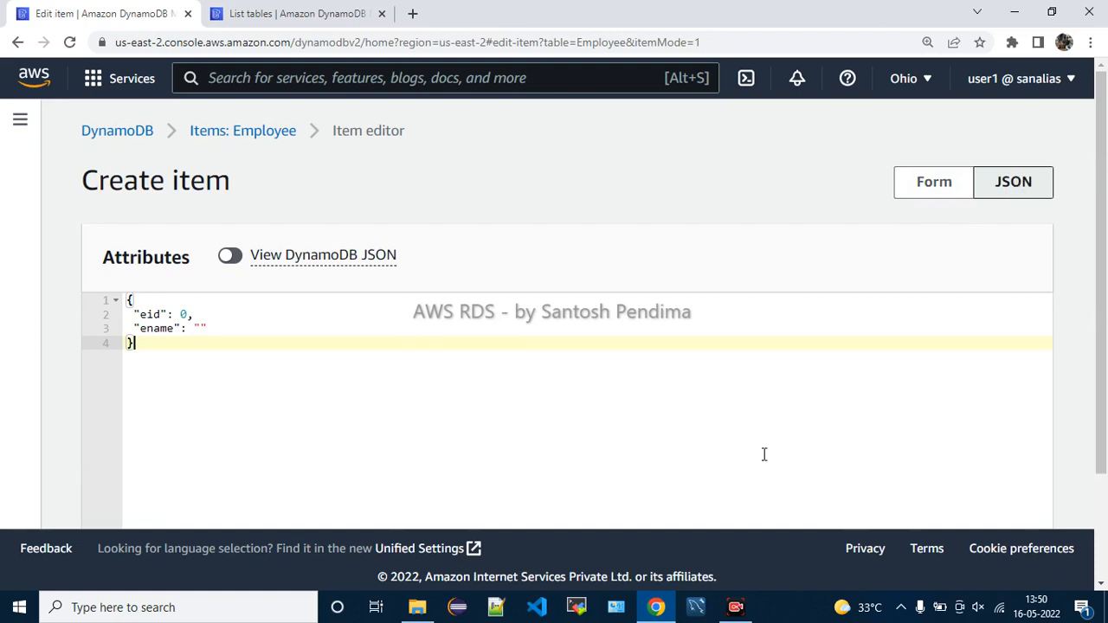
left_click(931, 183)
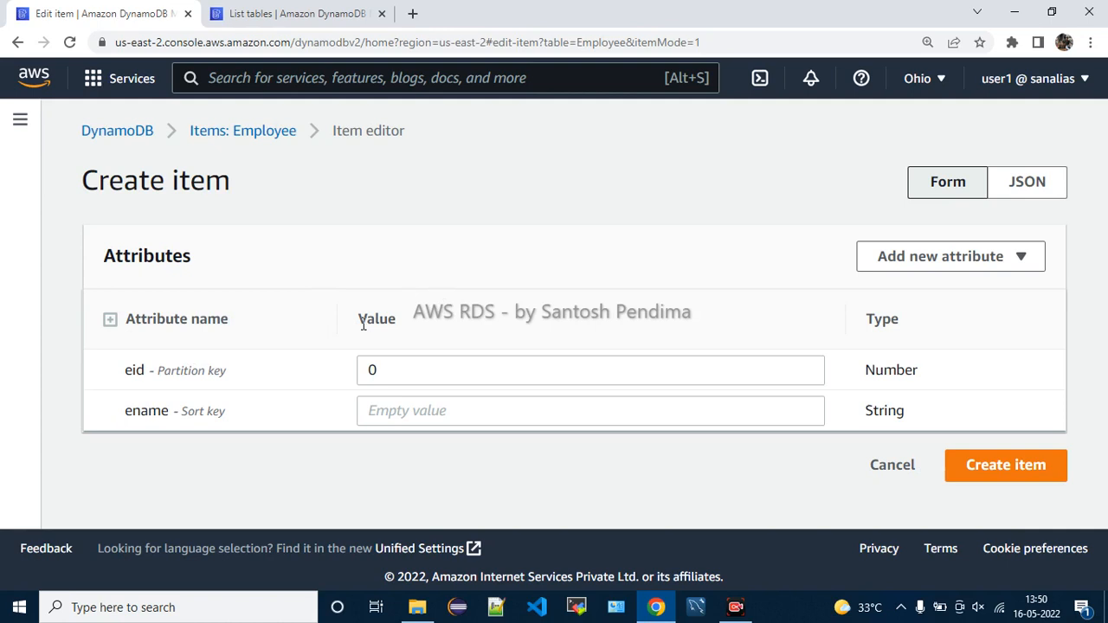
Replace eid's default 0 with 111 and type the employee's name into ename
left_click_drag(132, 370, 223, 374)
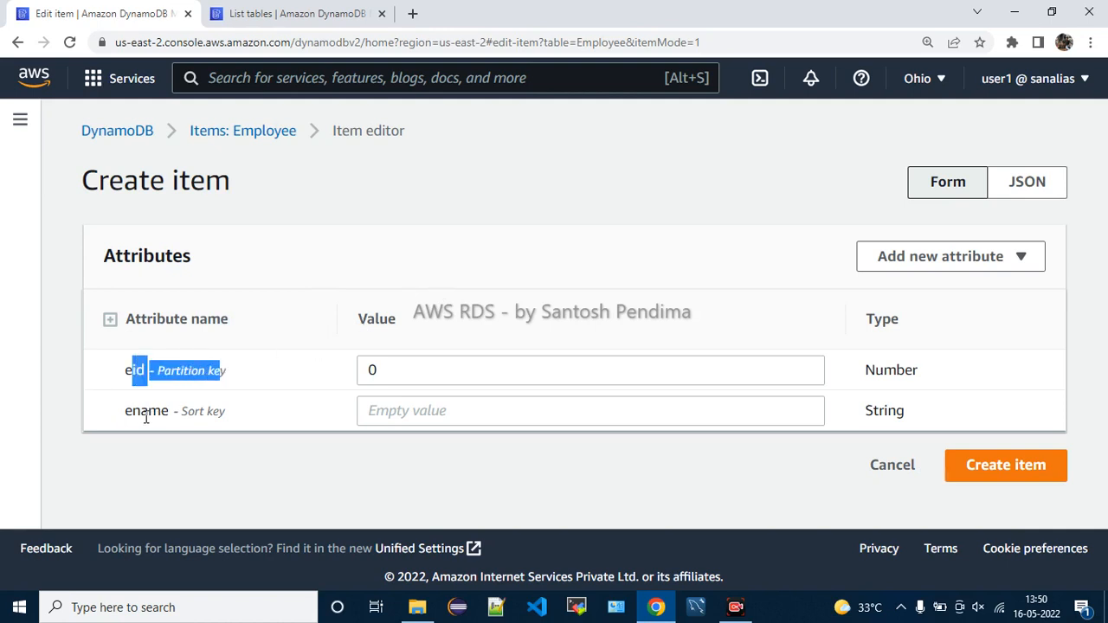
left_click_drag(127, 412, 228, 412)
left_click(239, 413)
left_click(390, 370)
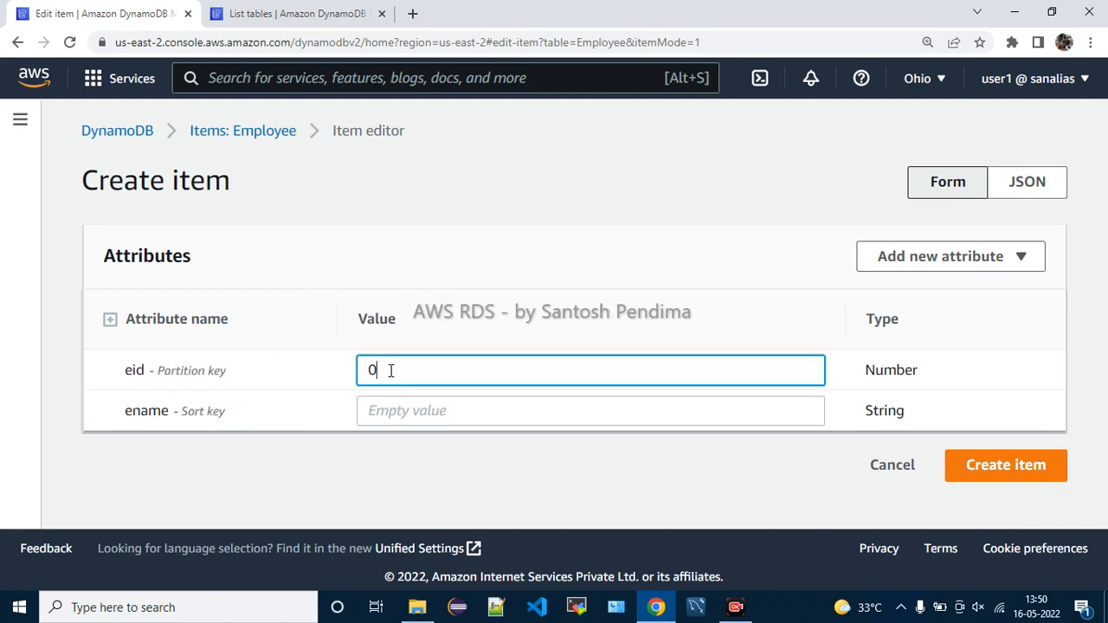
key("BackSpace")
type("111")
left_click(394, 409)
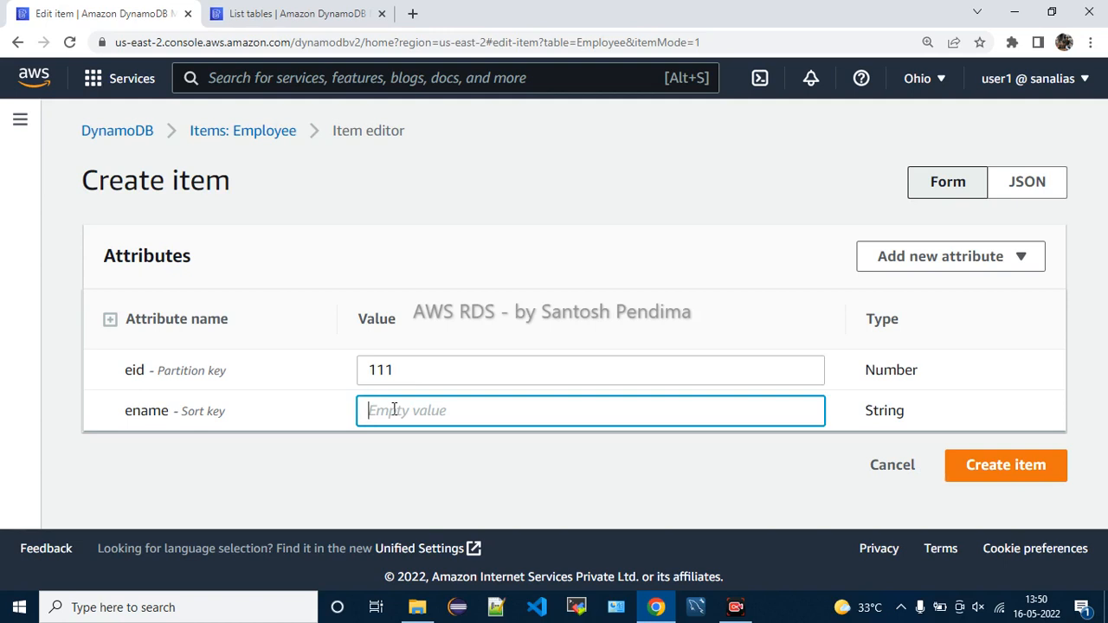
left_click_drag(885, 387, 776, 402)
left_click(761, 408)
type("santosh")
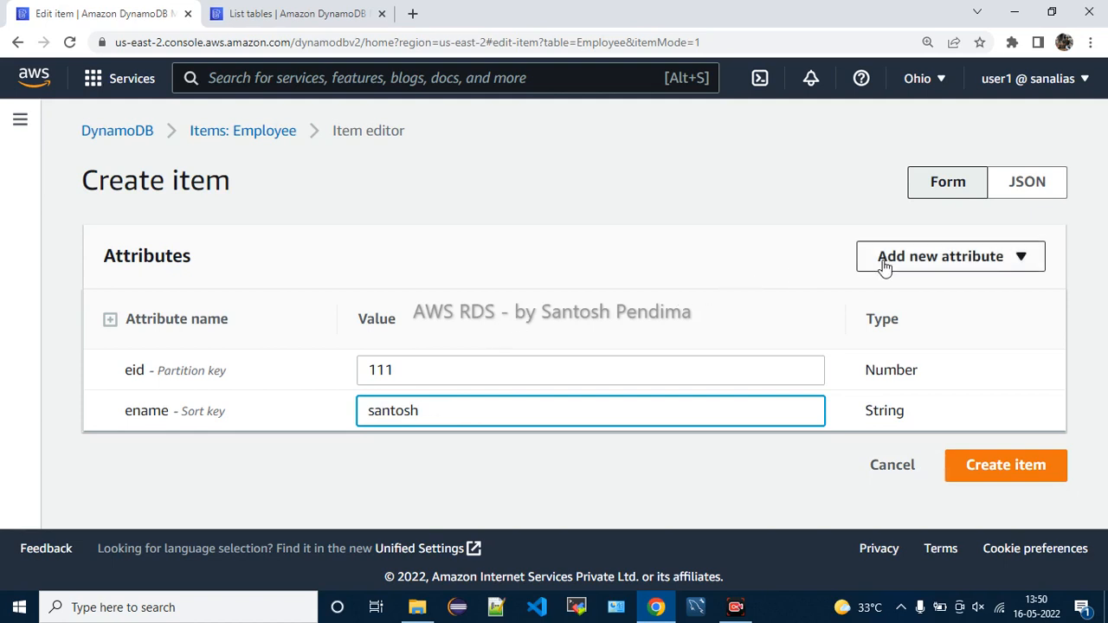
Add a Number attribute named salary with value 50000
left_click(928, 263)
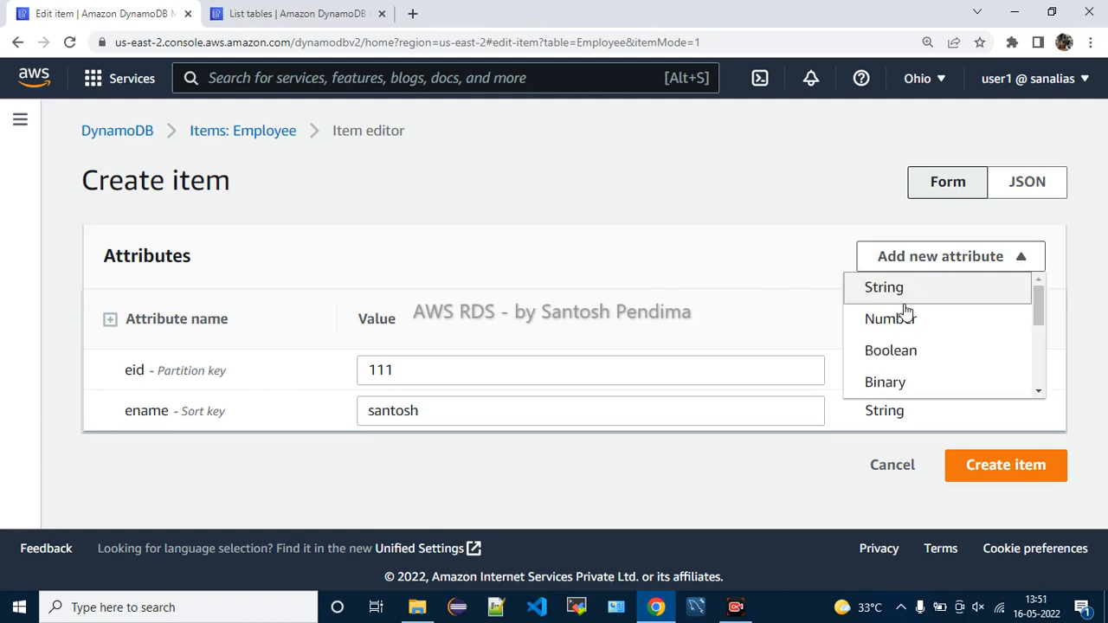
scroll(904, 329, "down", 3)
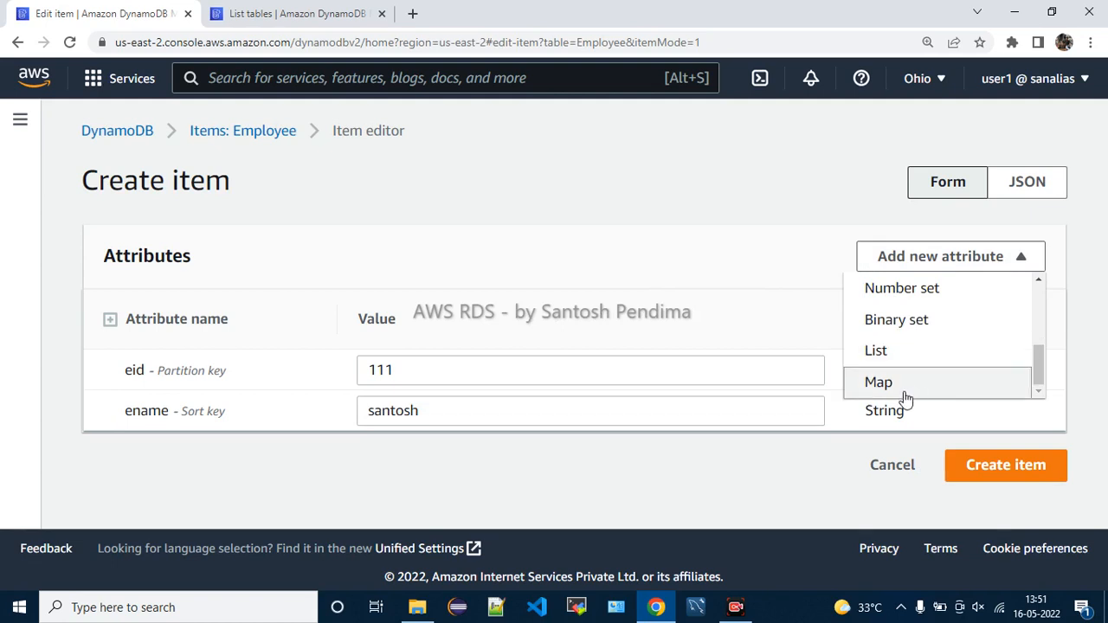
scroll(909, 346, "up", 3)
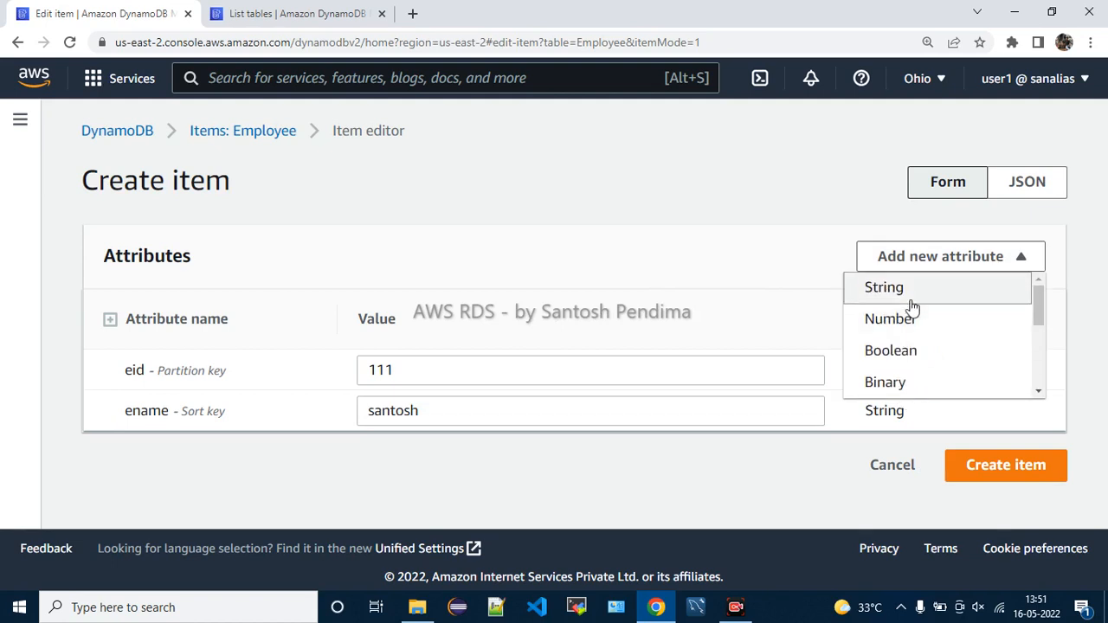
scroll(909, 349, "down", 1)
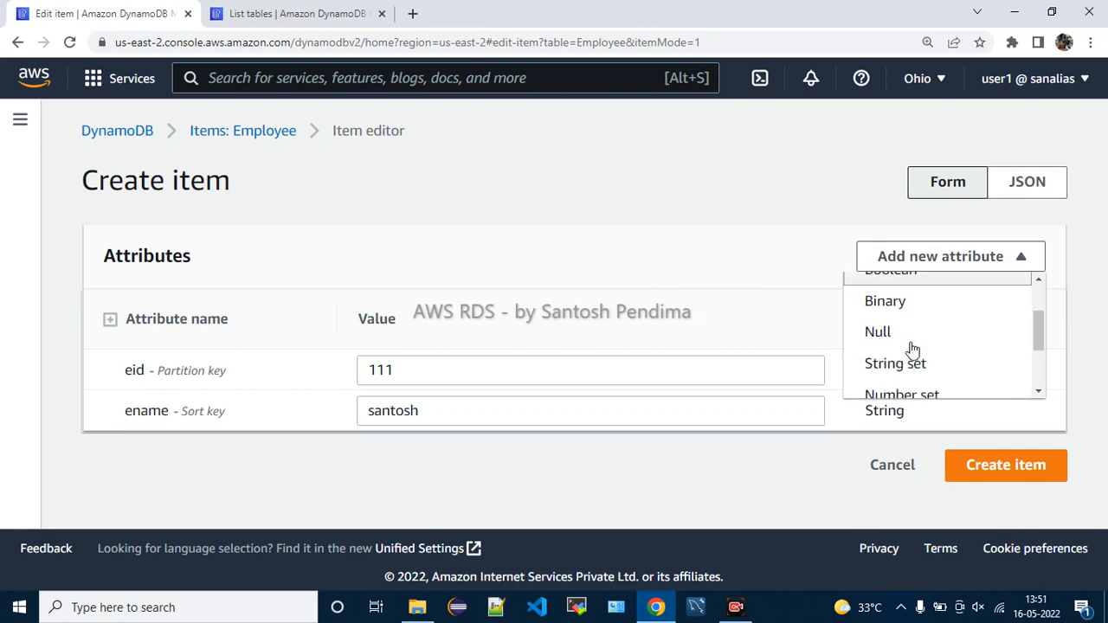
scroll(912, 348, "down", 2)
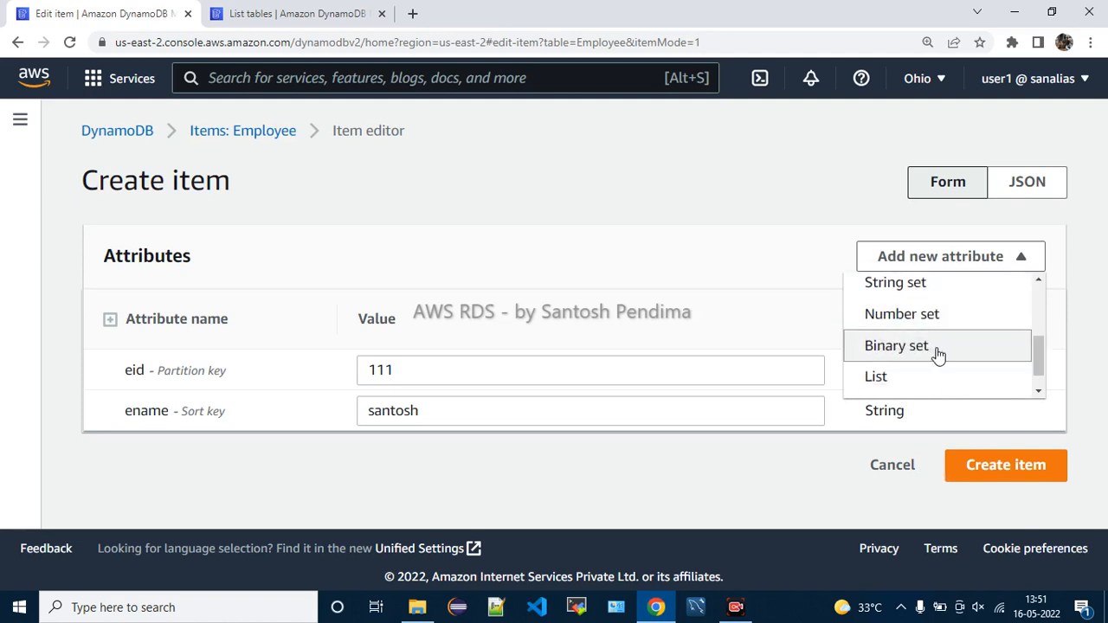
scroll(908, 384, "down", 1)
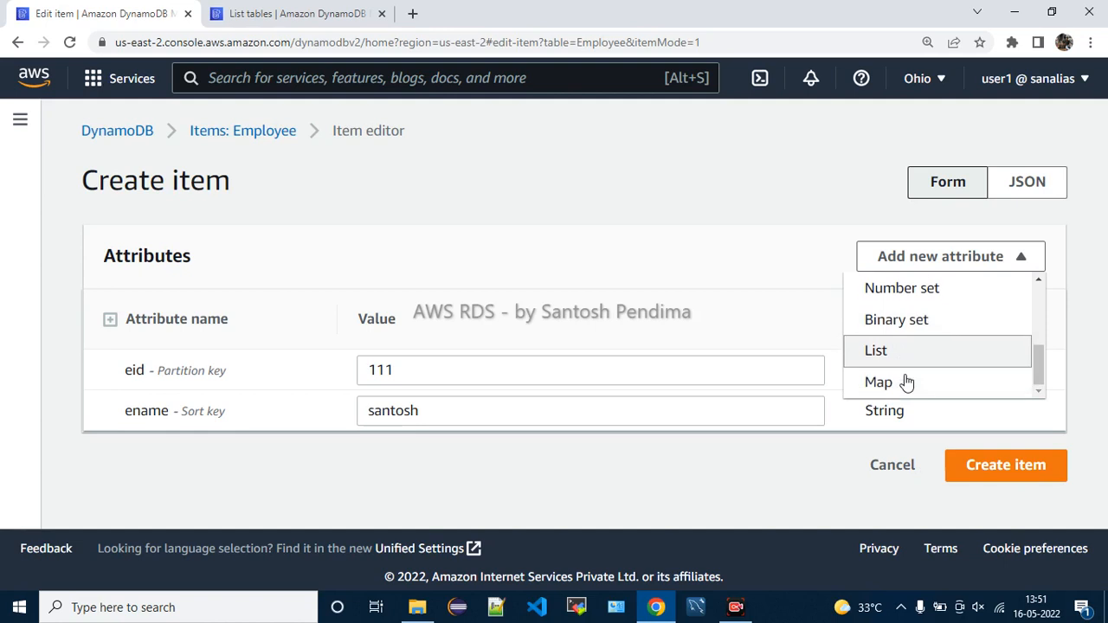
scroll(900, 379, "up", 1)
scroll(900, 378, "up", 5)
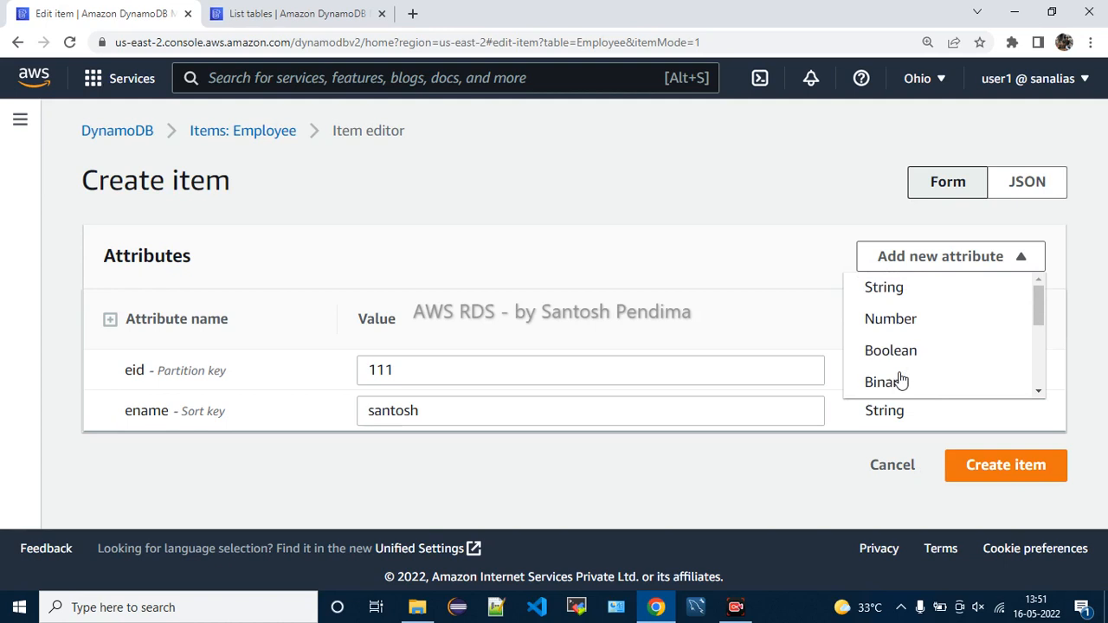
left_click(898, 318)
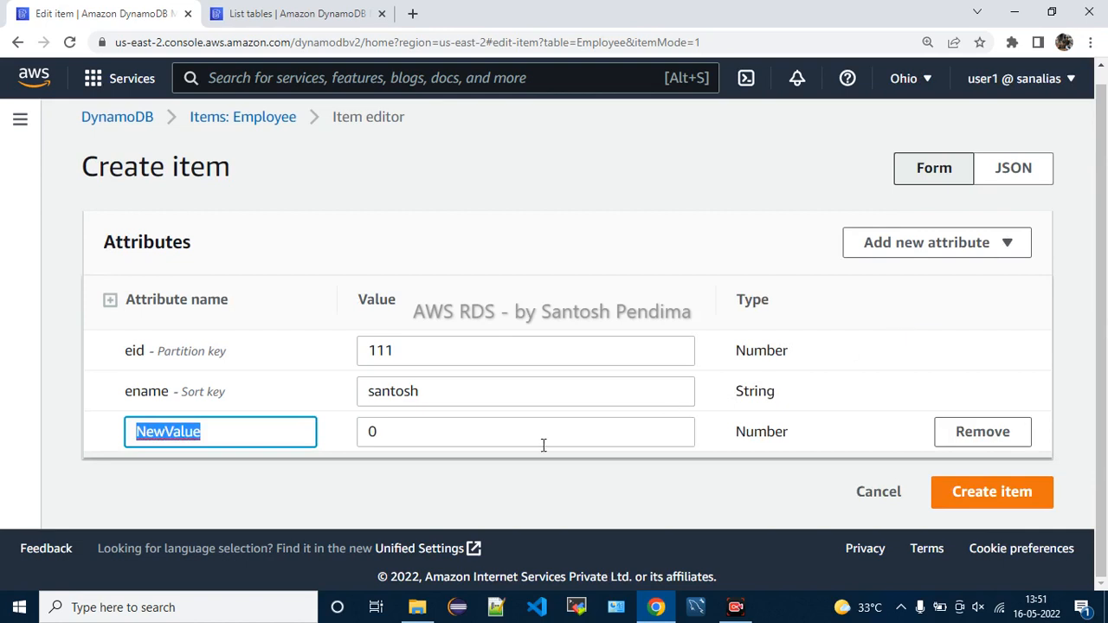
type("salary")
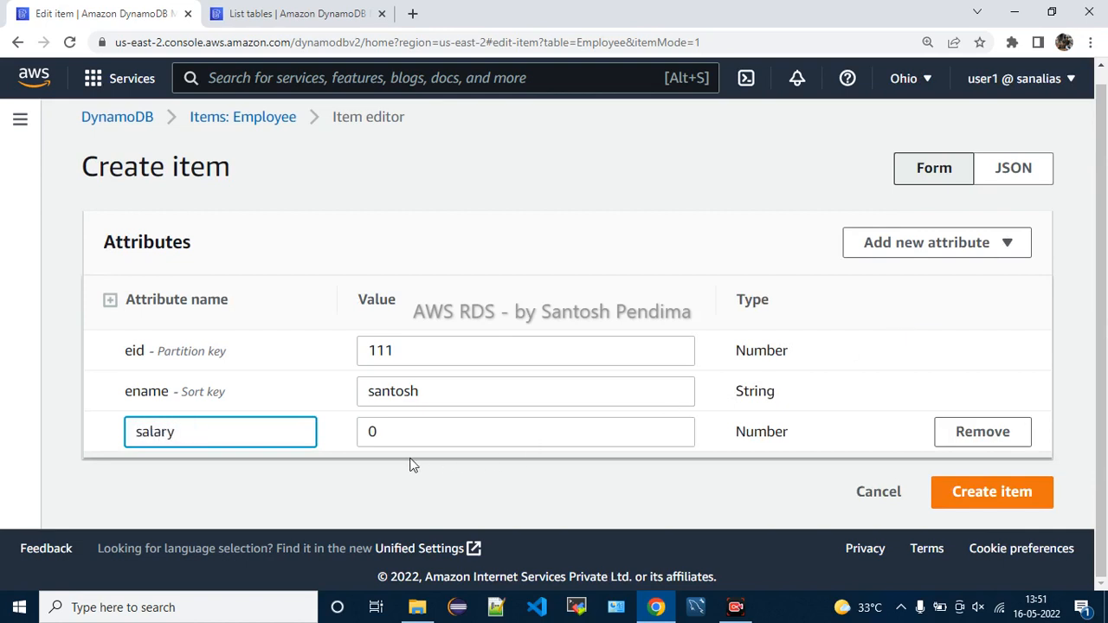
key("Tab")
type("50000")
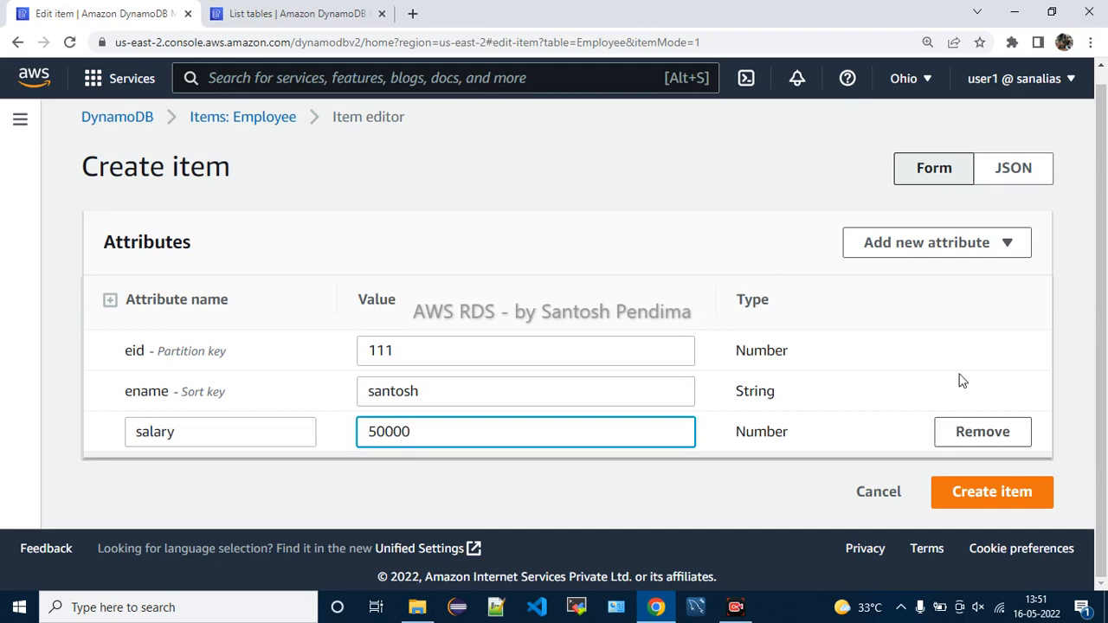
left_click(952, 249)
scroll(932, 328, "down", 2)
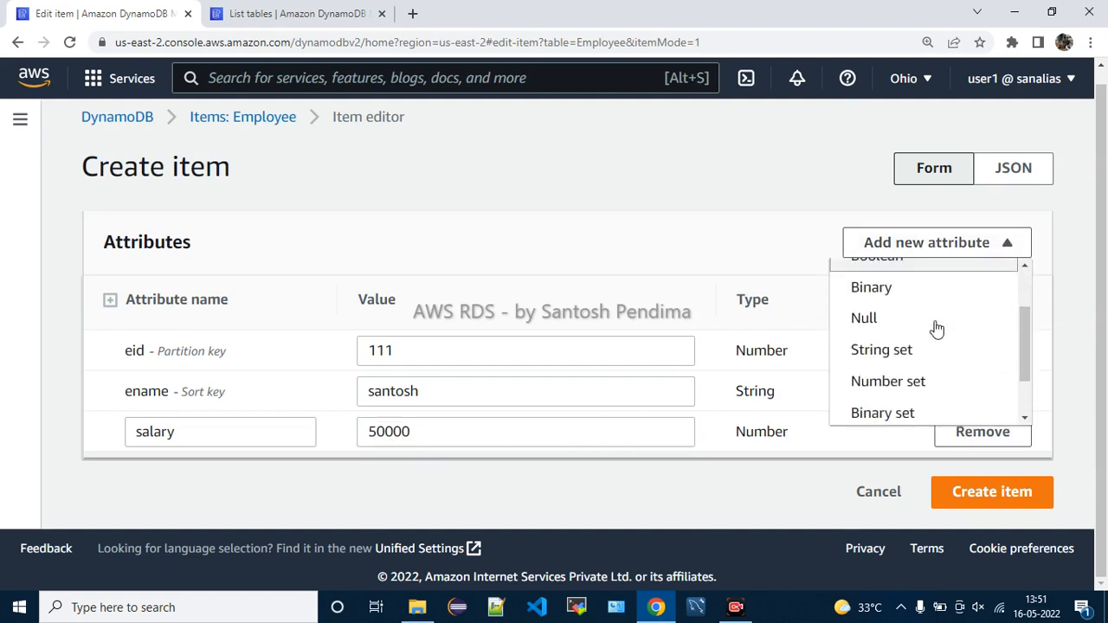
Add a String attribute named Designation with value 'AWS architect'
scroll(917, 342, "up", 3)
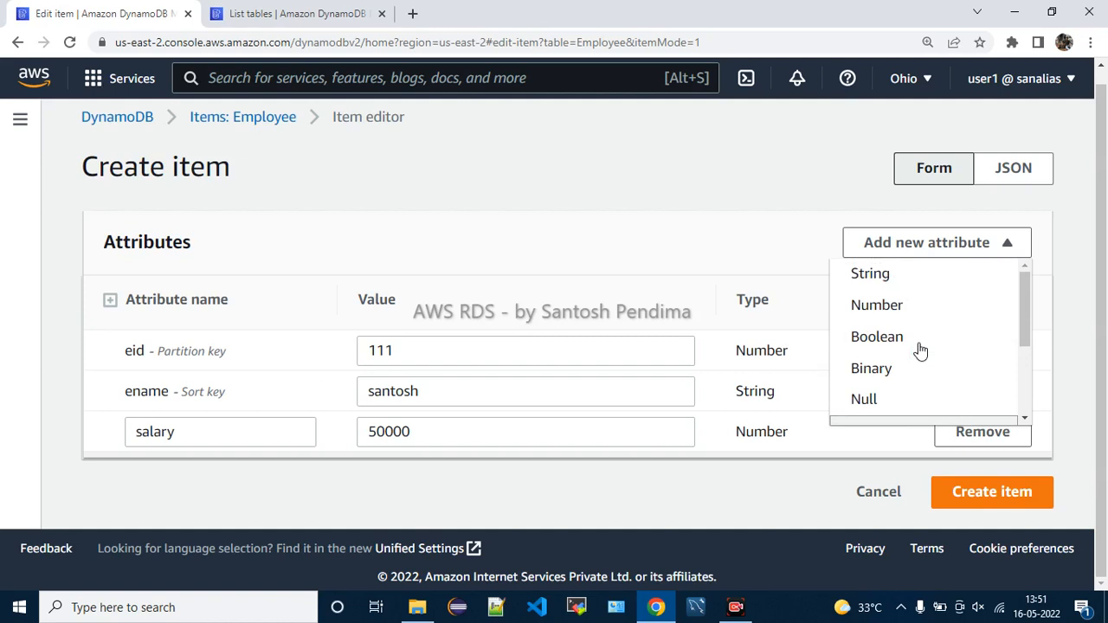
left_click(898, 284)
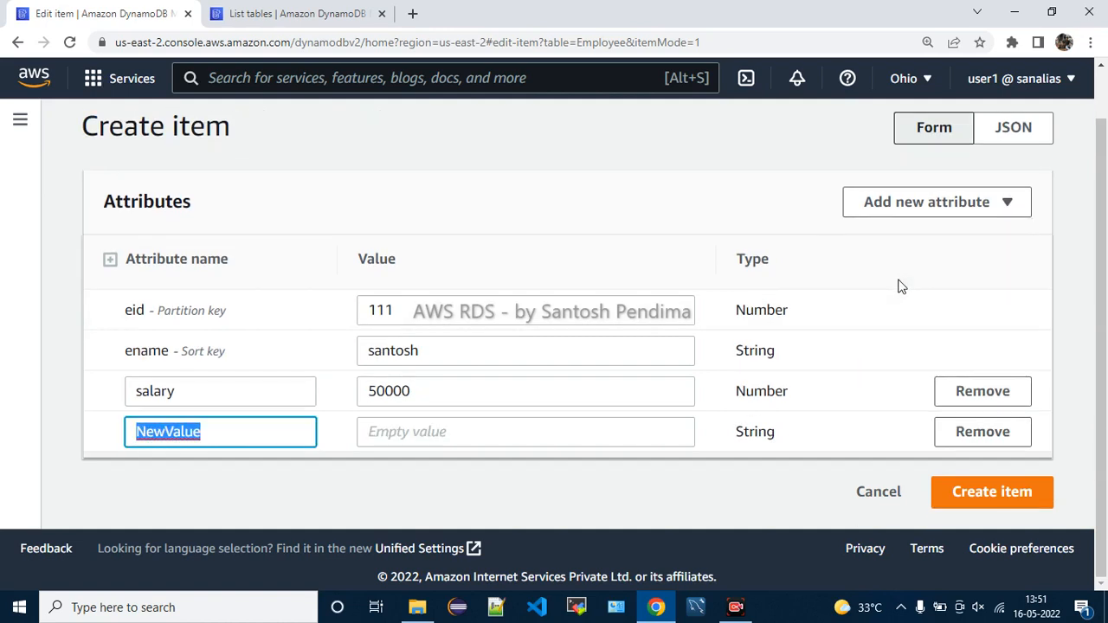
type("Designation")
key("Tab")
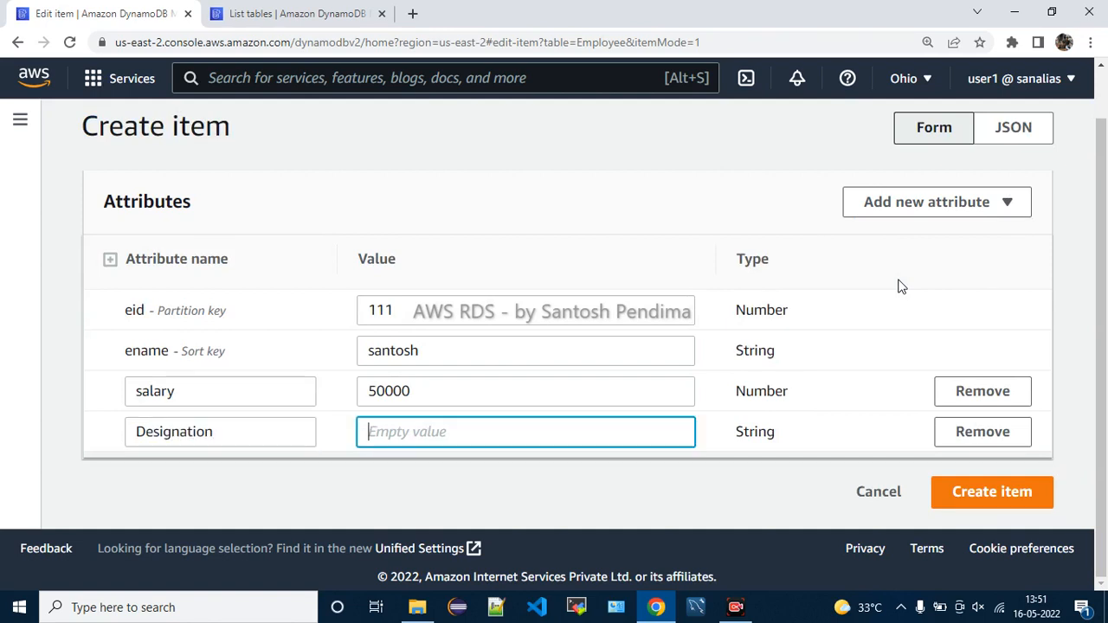
type("AWs ")
type("S ")
type("architect")
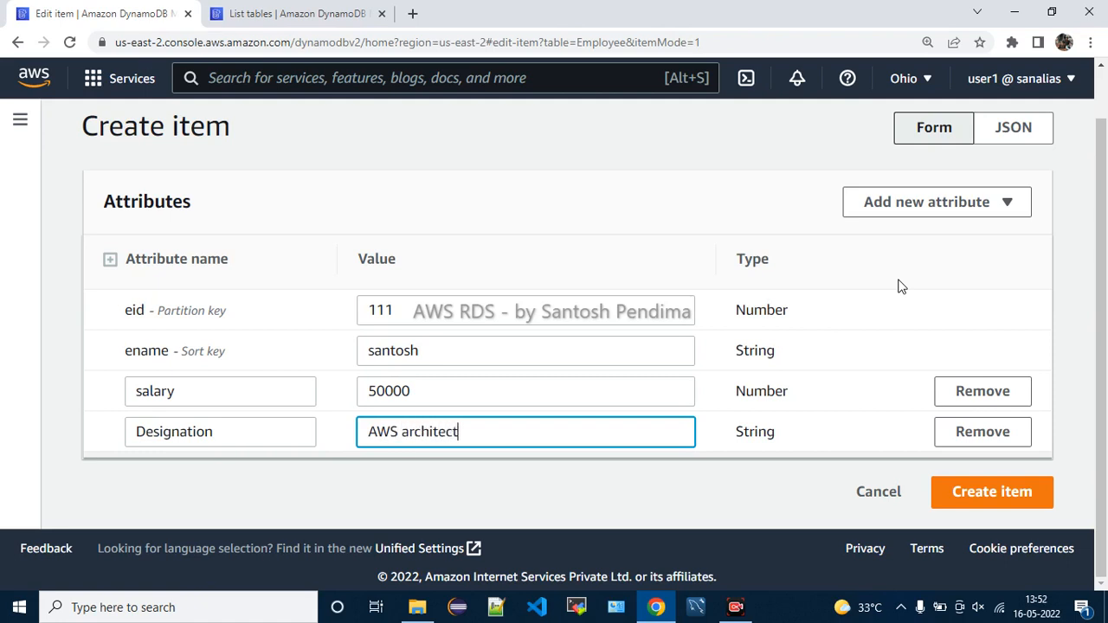
Add a String set attribute and rename it from NewValue to Address
left_click(892, 212)
scroll(914, 309, "down", 1)
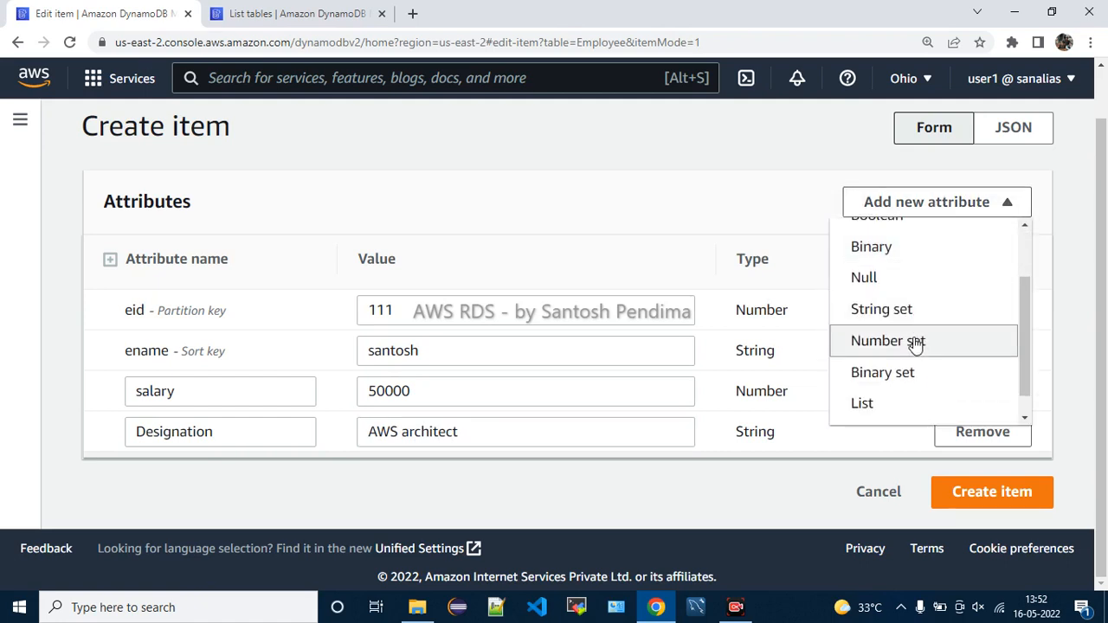
scroll(915, 344, "down", 1)
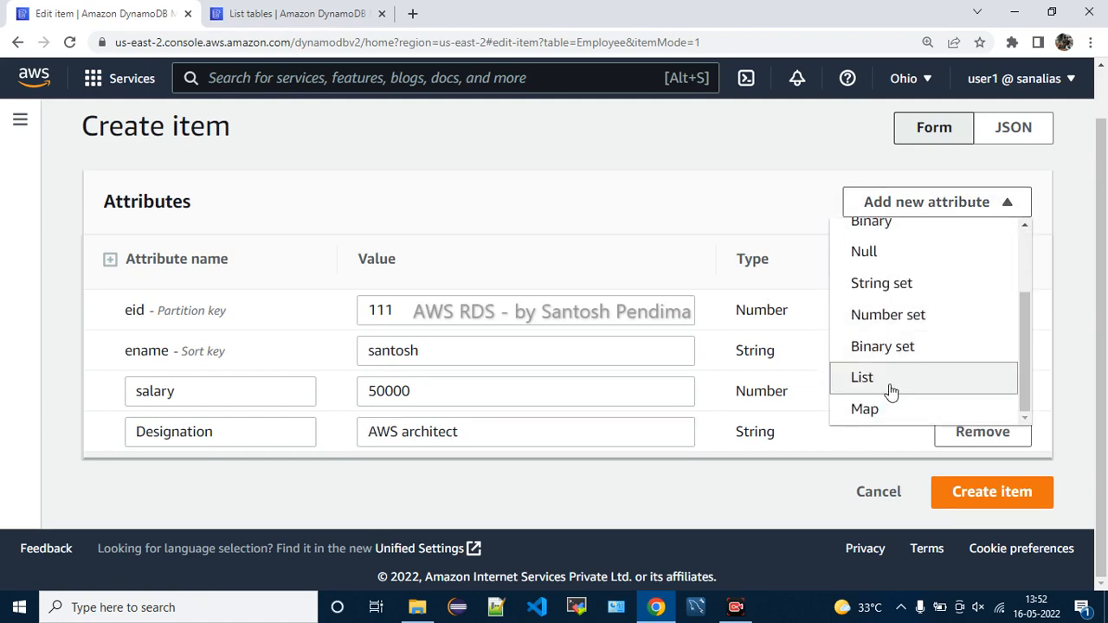
scroll(891, 391, "up", 1)
scroll(894, 390, "up", 1)
scroll(917, 380, "down", 2)
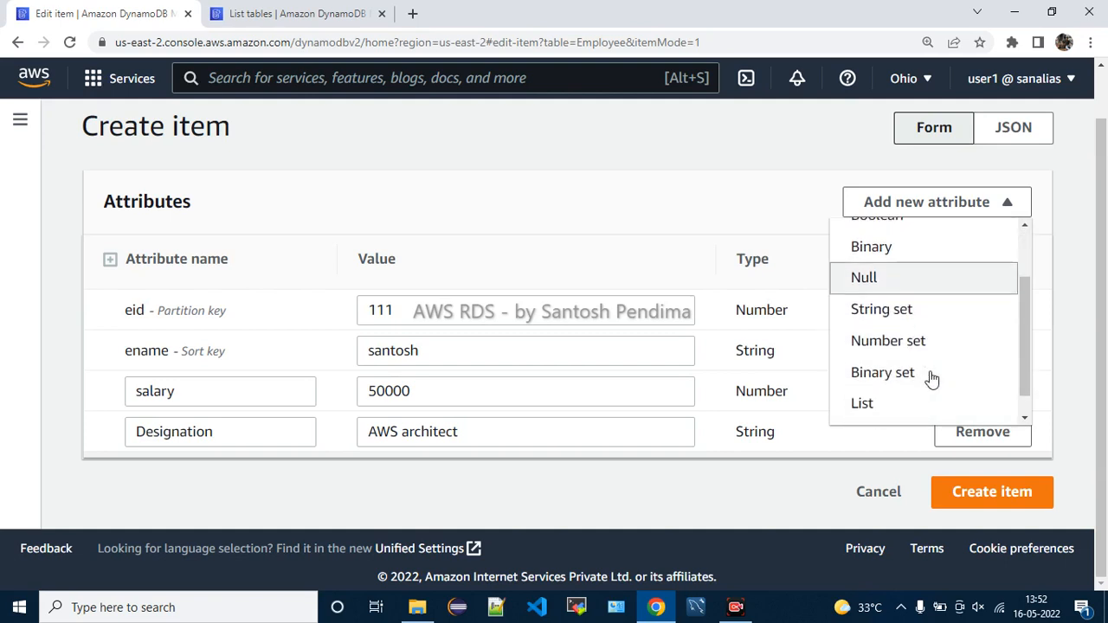
left_click(900, 311)
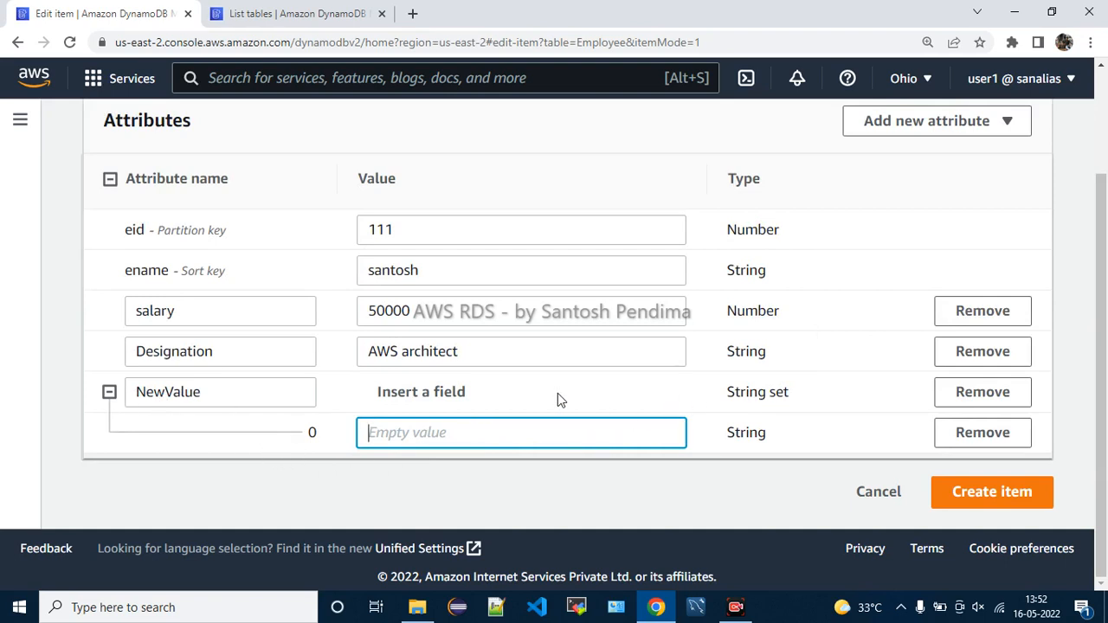
left_click(219, 399)
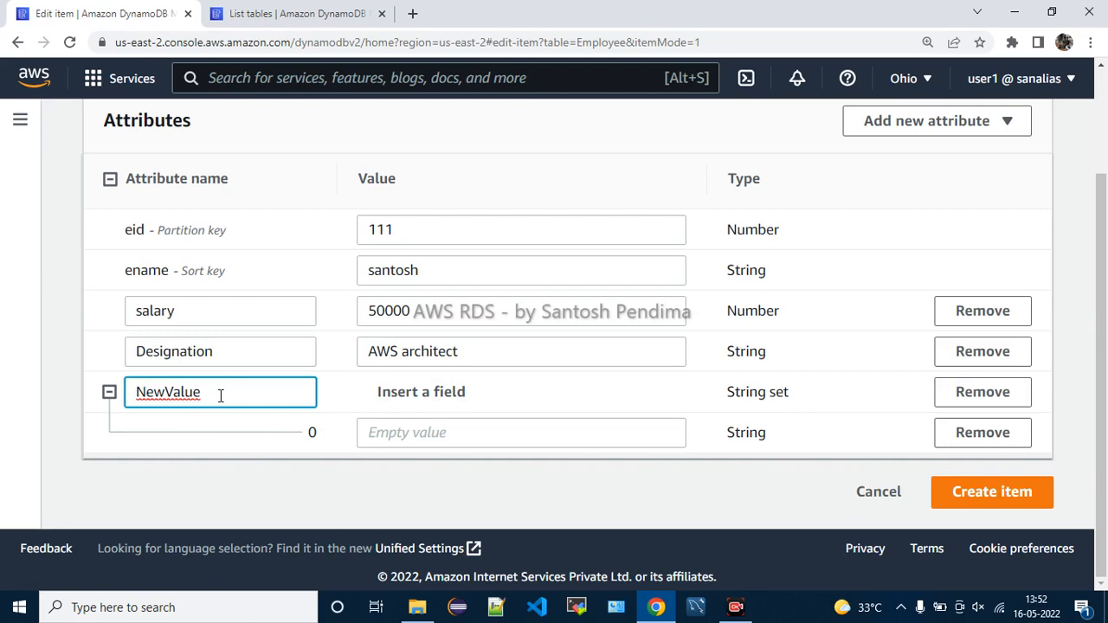
key("BackSpace")
key("BackSpace")
key("BackSpace")
key("BackSpace")
key("BackSpace")
key("BackSpace")
key("BackSpace")
key("BackSpace")
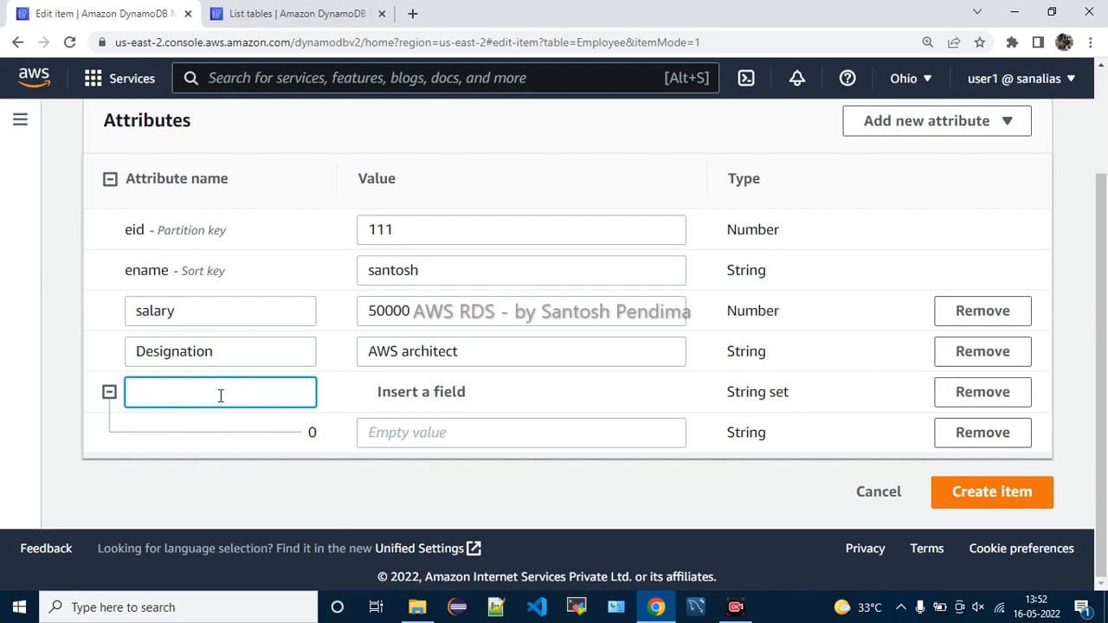
type("Address")
Begin the Address set's first entry with the employee's door number
left_click(450, 398)
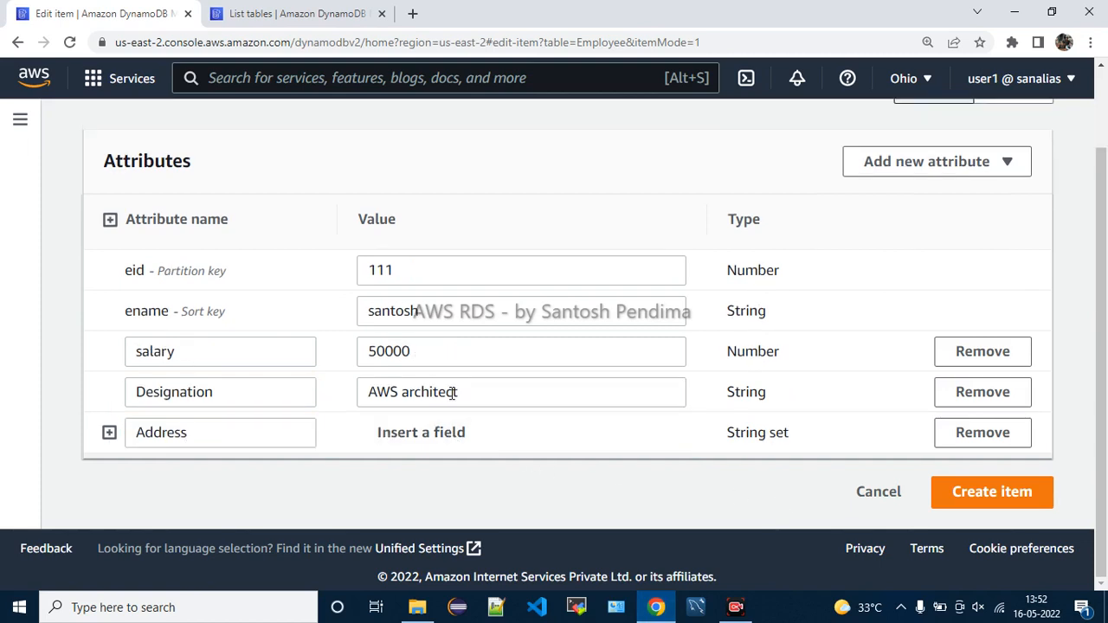
left_click(109, 431)
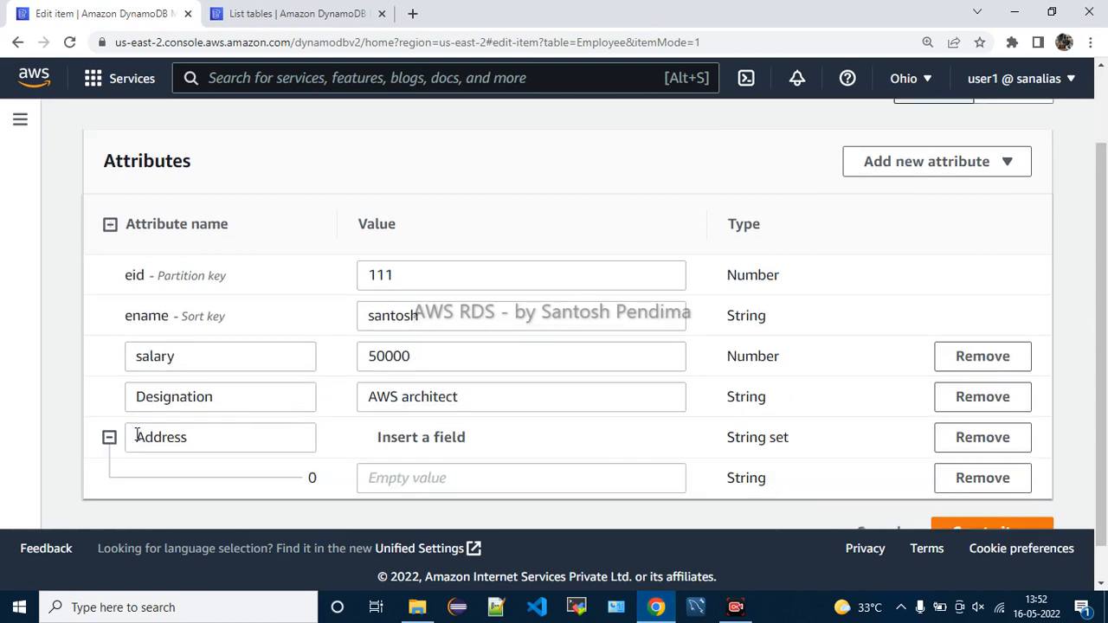
left_click(407, 475)
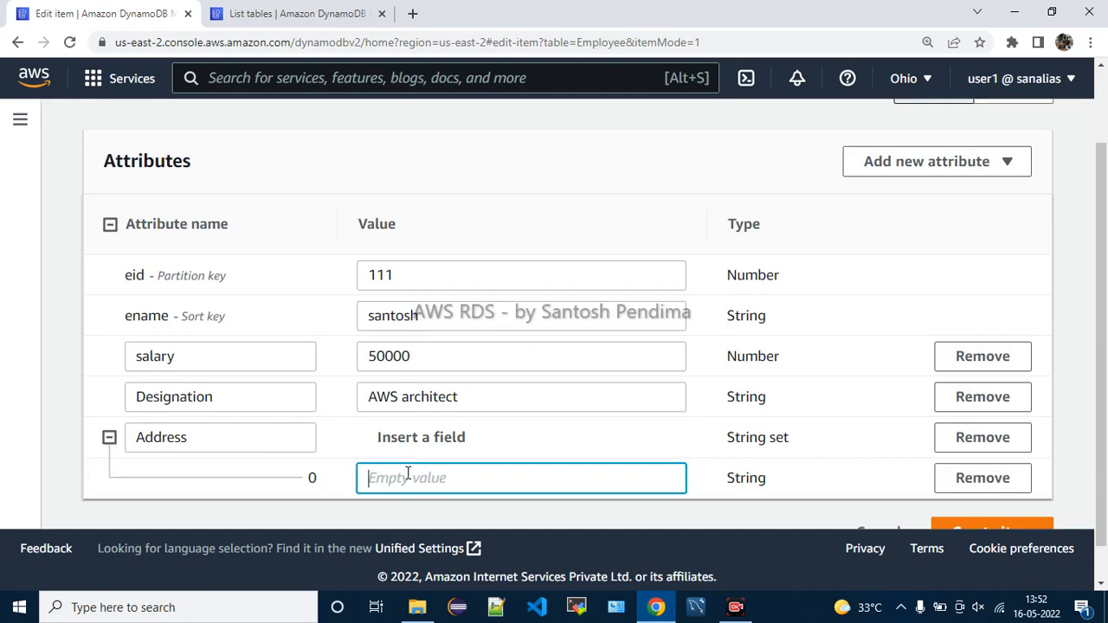
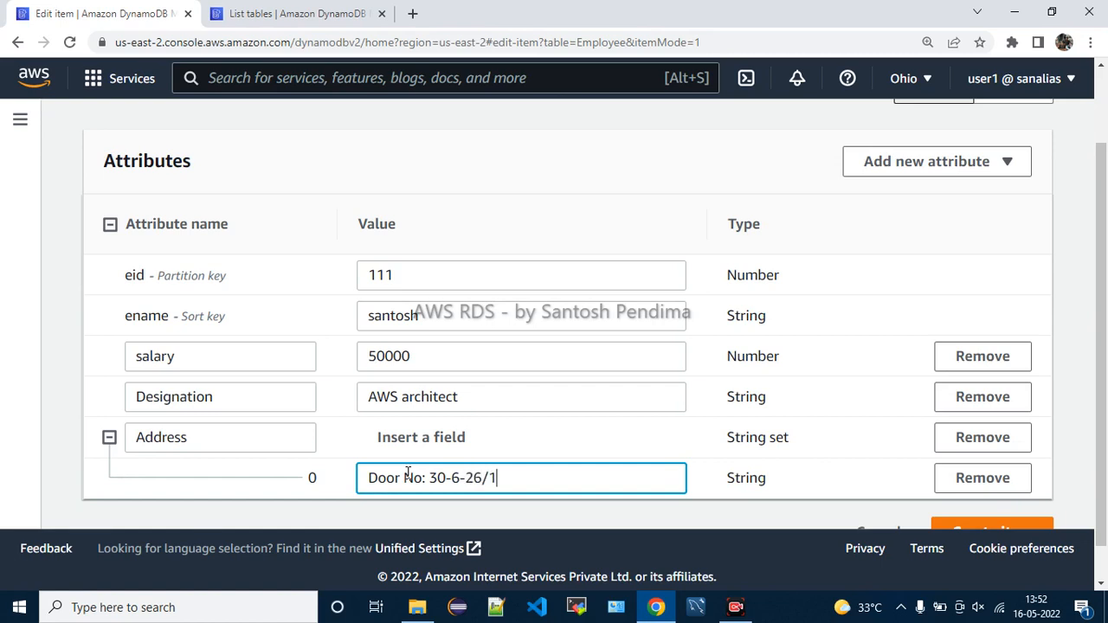
Complete the Address entry with the locality and city
scroll(407, 432, "down", 1)
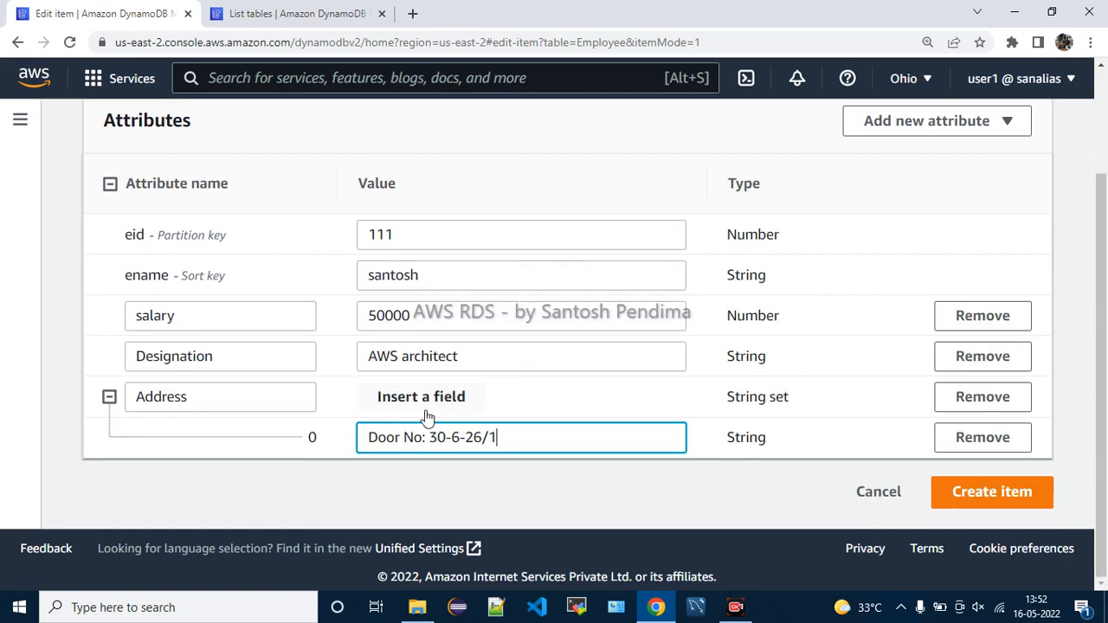
left_click(113, 400)
left_click(109, 437)
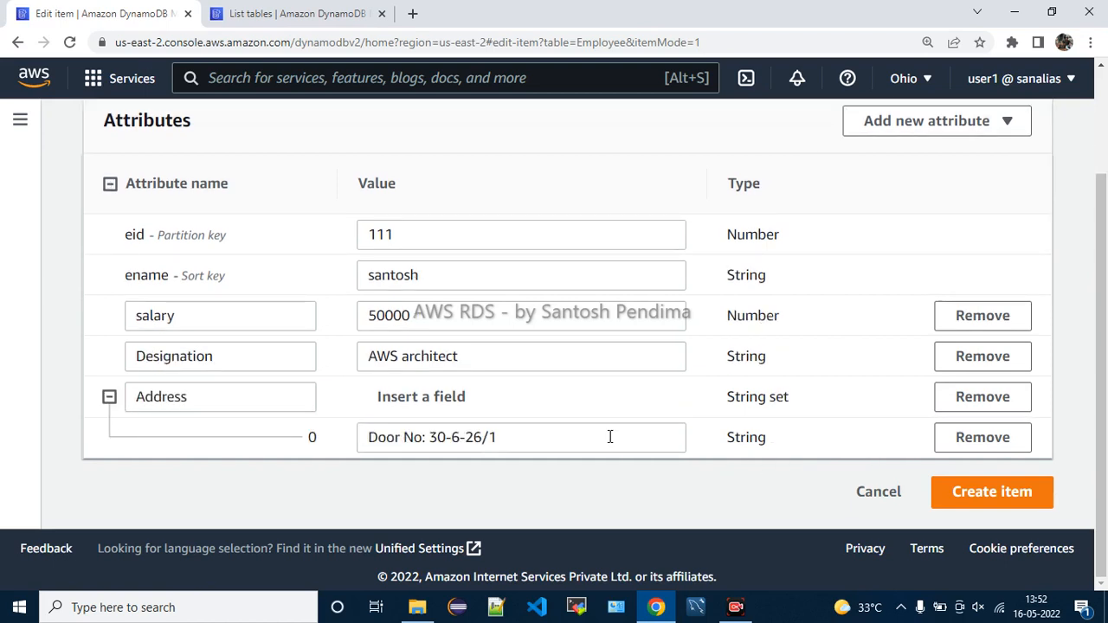
left_click(542, 438)
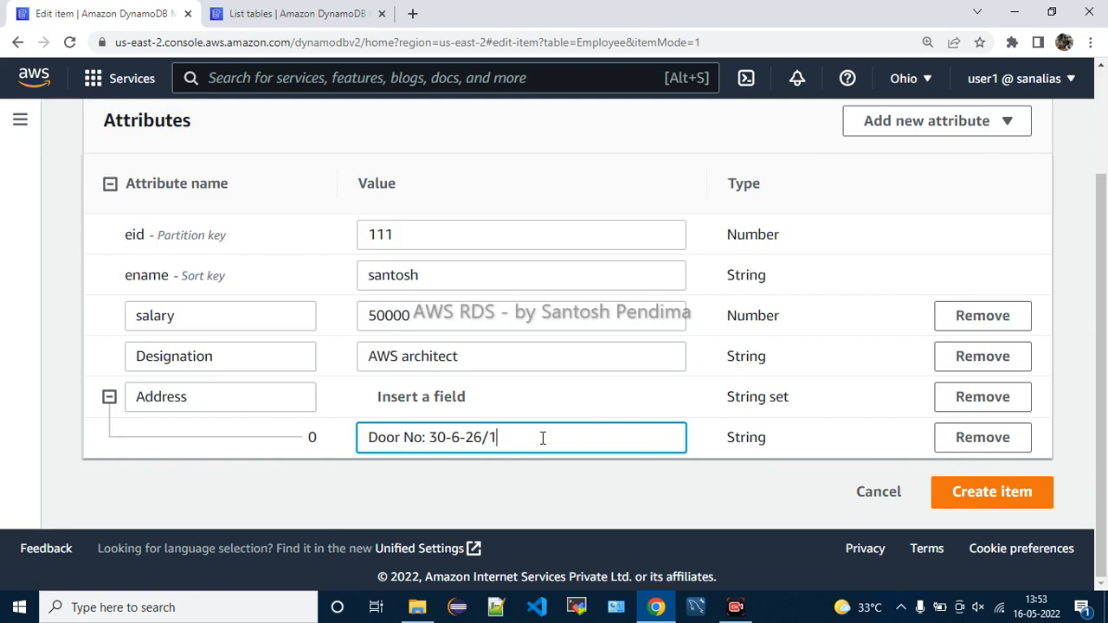
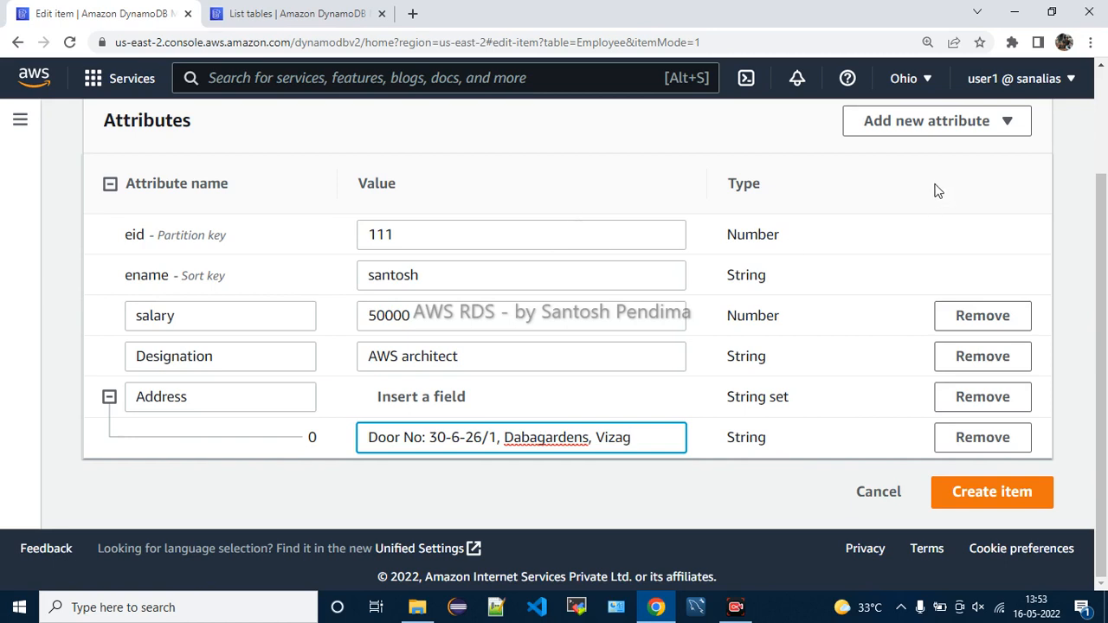
left_click(957, 130)
scroll(926, 278, "down", 1)
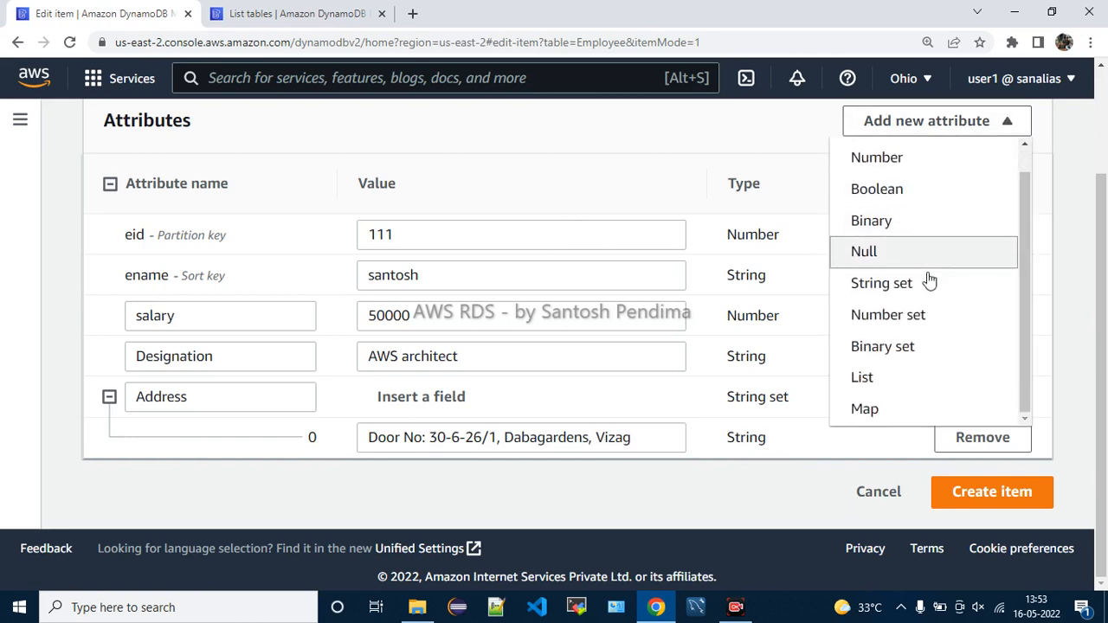
Add a List attribute named Technologies containing one String entry
left_click(906, 380)
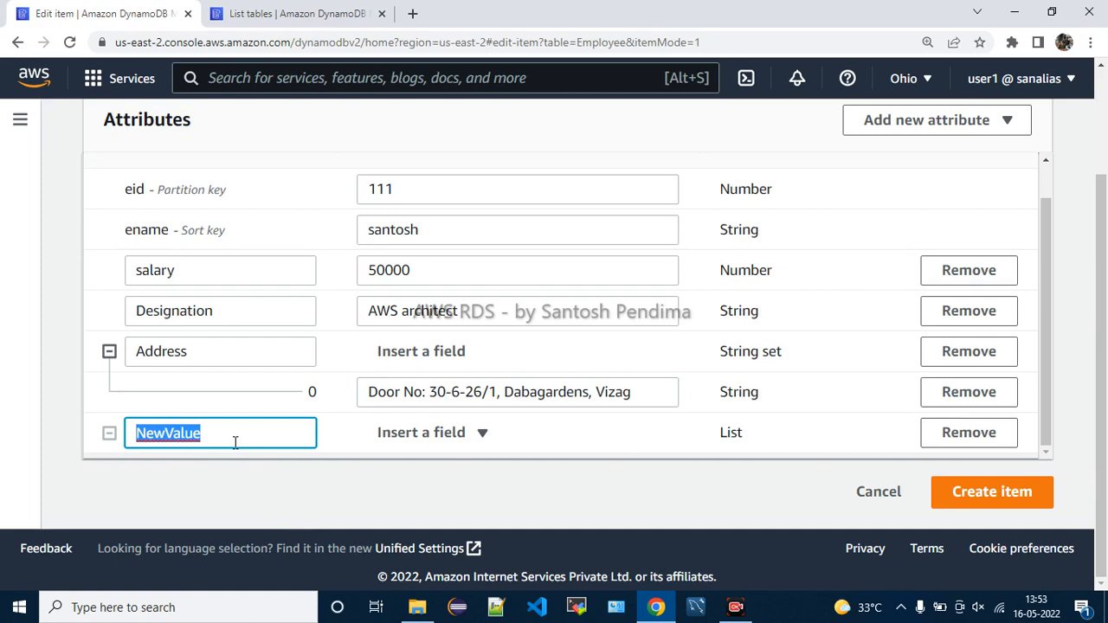
type("Technologies")
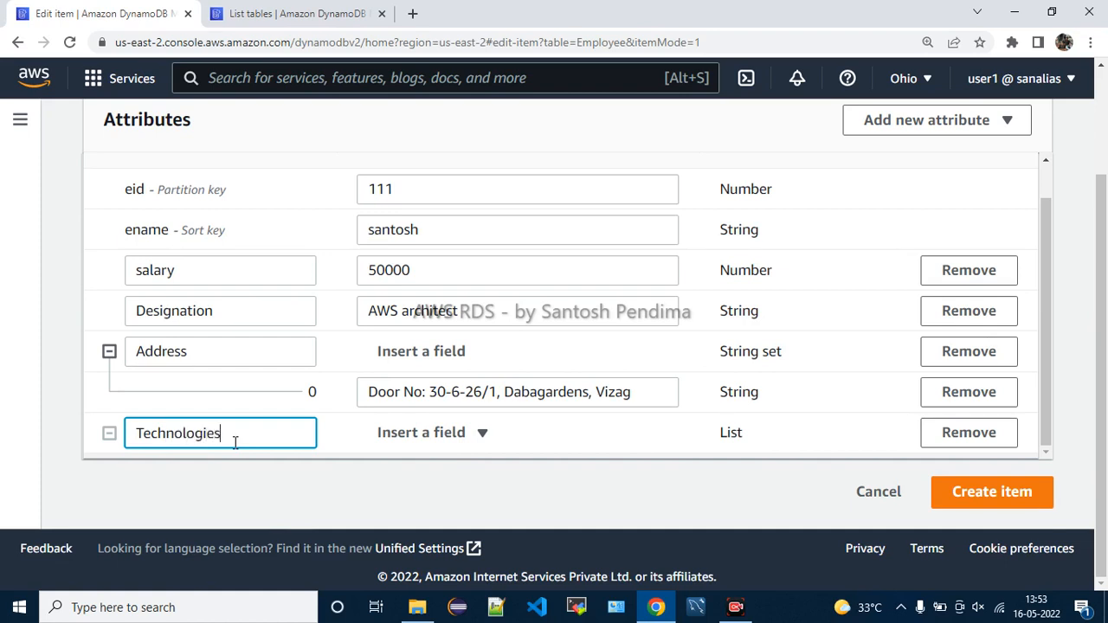
left_click(395, 439)
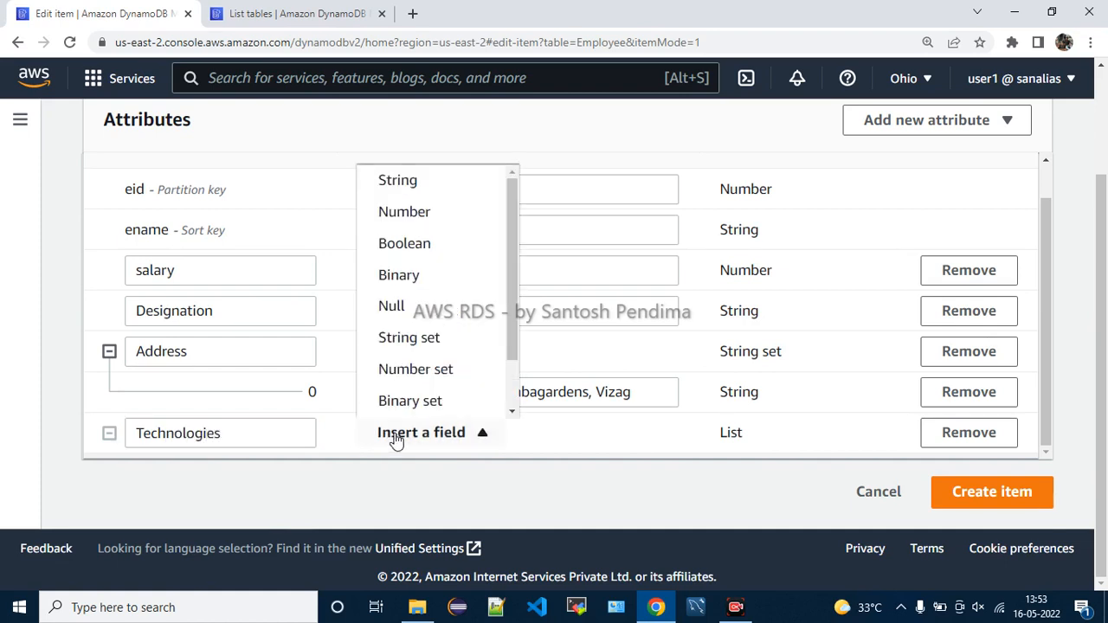
left_click(411, 181)
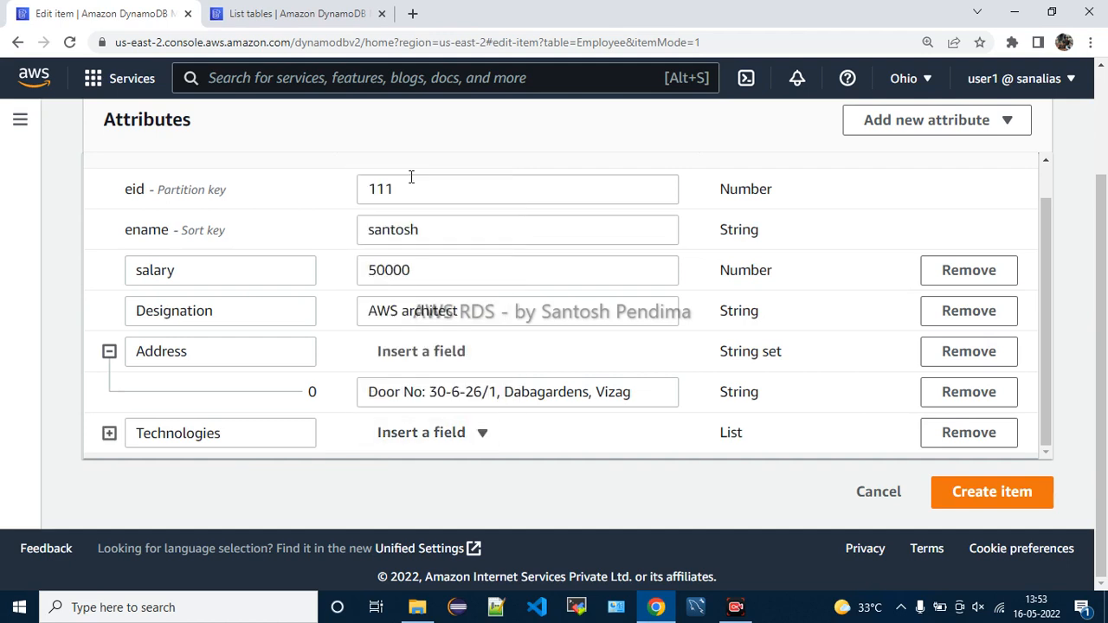
left_click(110, 435)
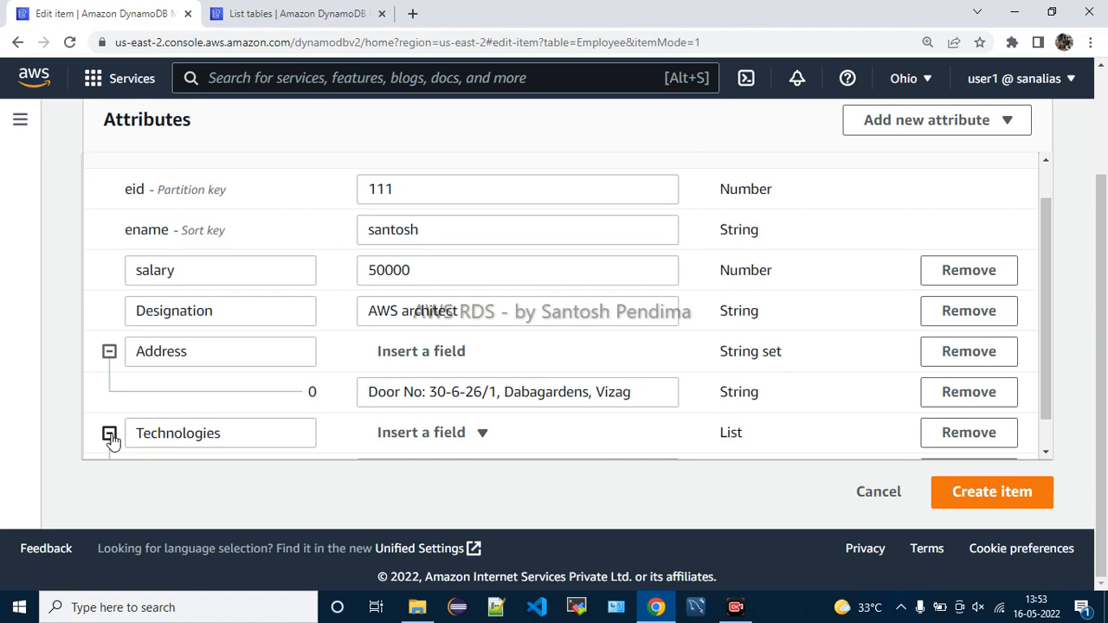
Fill the Technologies entry with 'Python, Java, AWS, DevOps, MySQL'
scroll(494, 432, "down", 1)
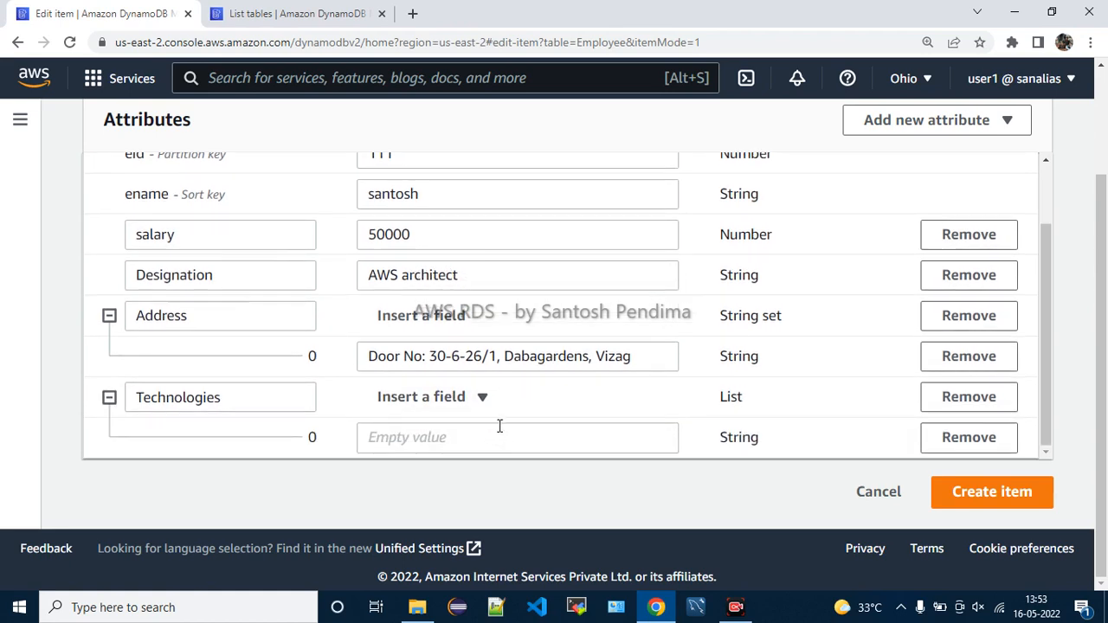
left_click(452, 442)
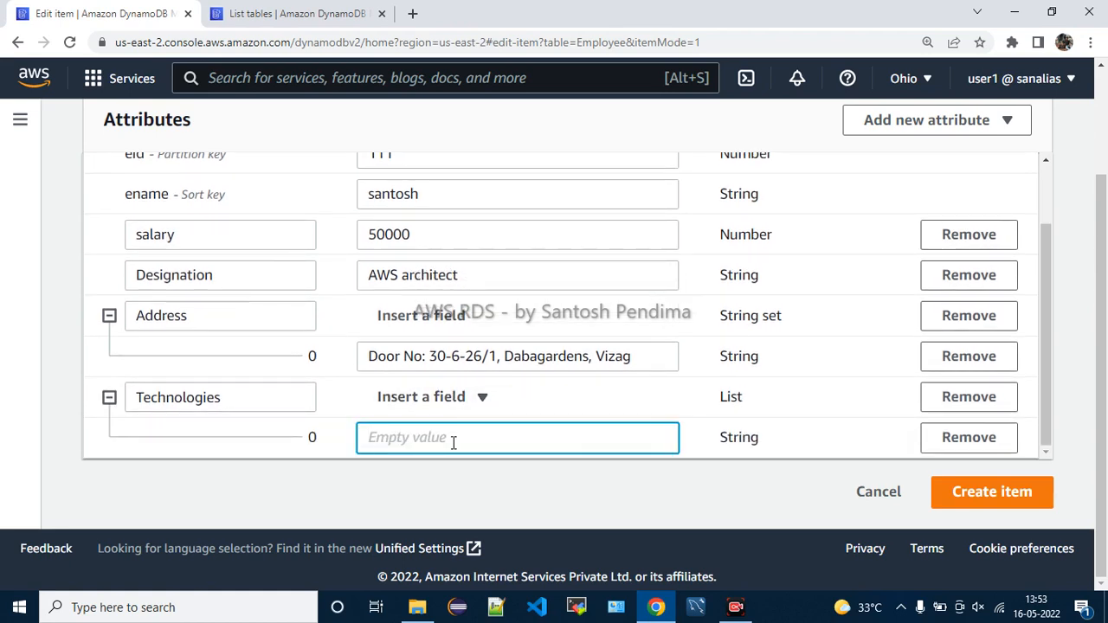
type("Python, Java, AWS, DevOps")
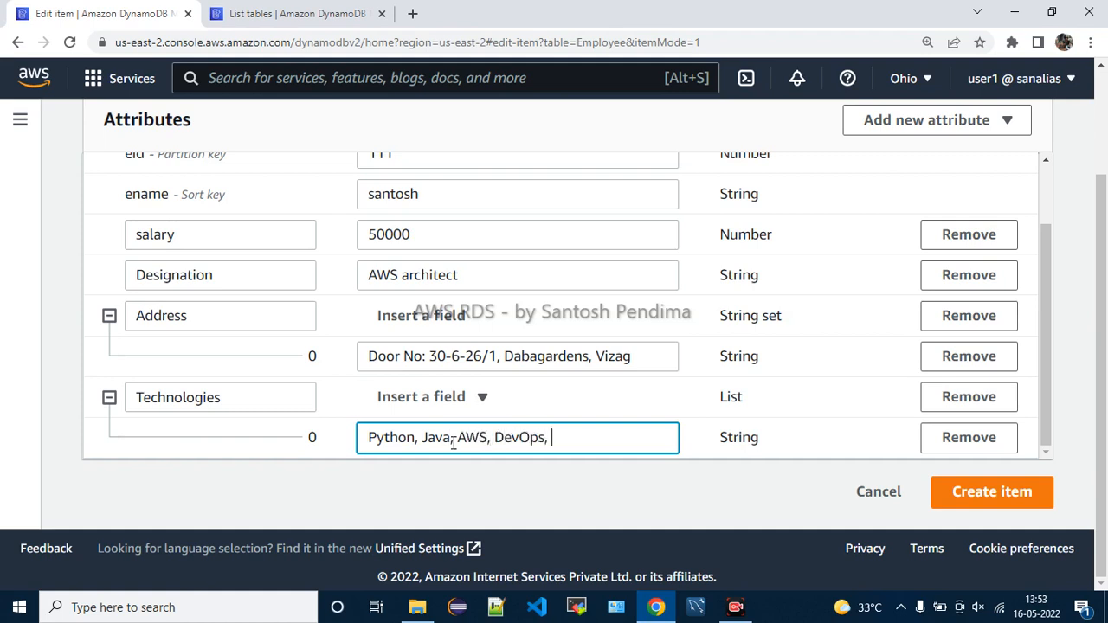
type(", MySQL")
scroll(588, 261, "up", 1)
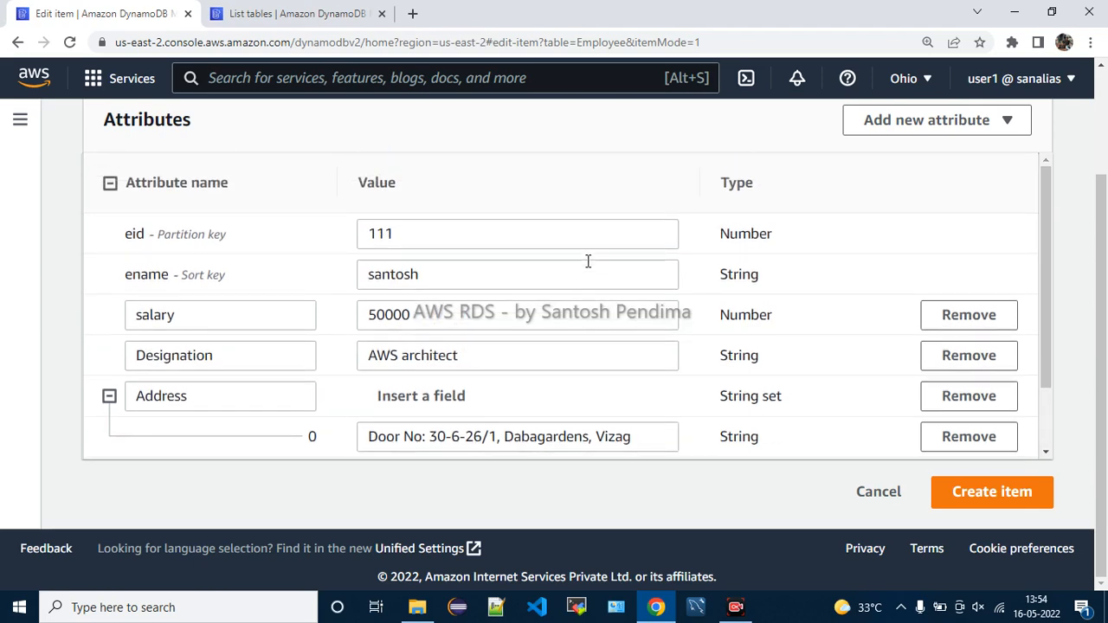
scroll(588, 261, "down", 1)
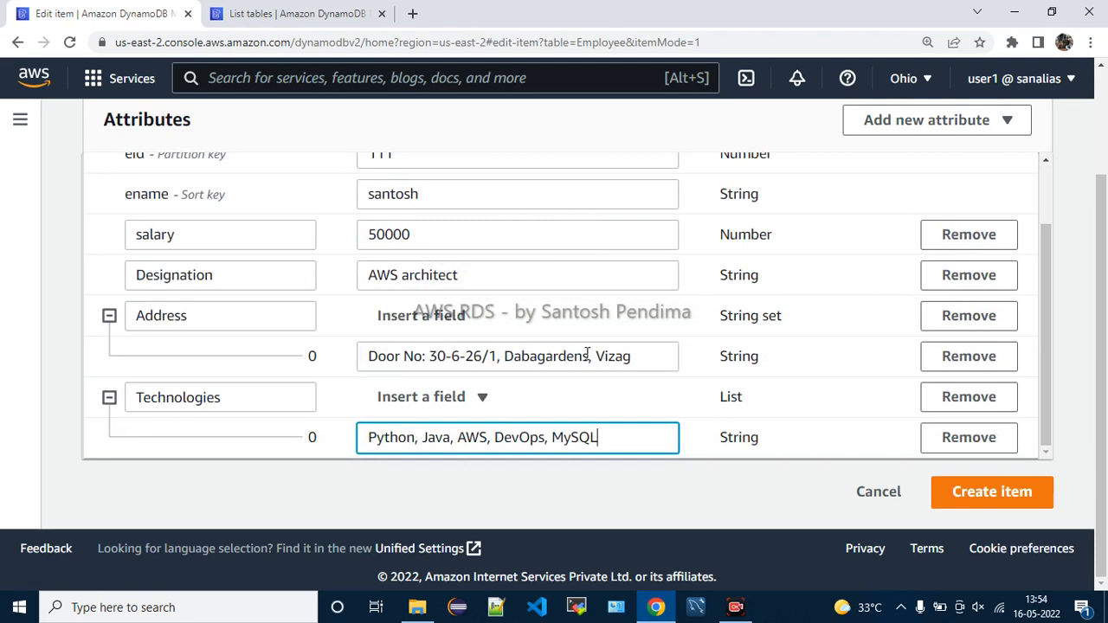
Create the Employee item and dismiss the item-saved confirmation
left_click(1001, 505)
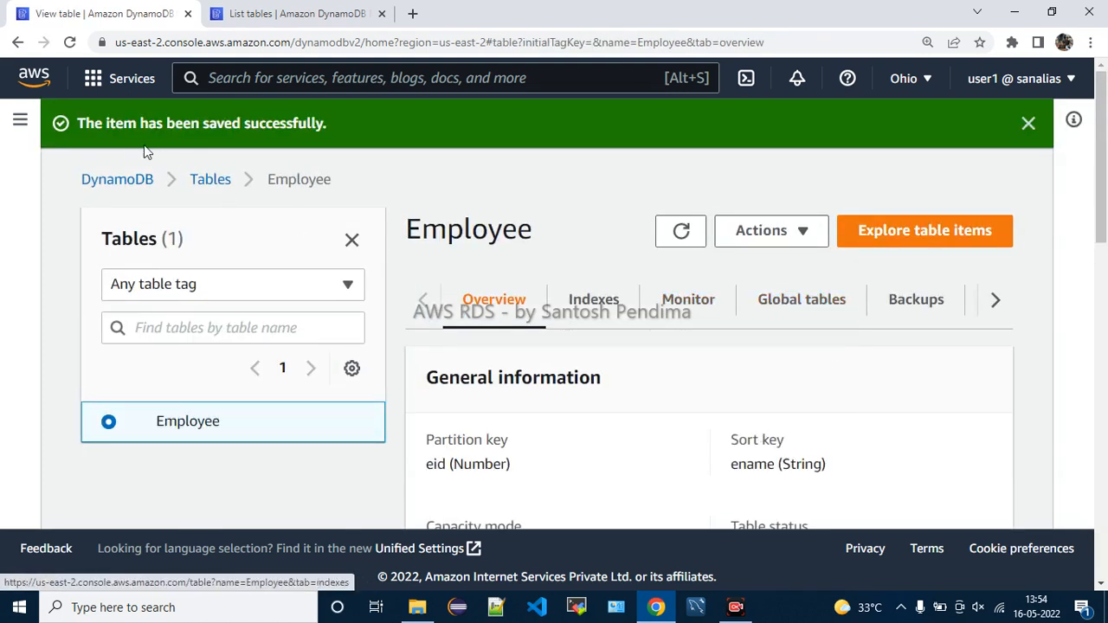
left_click_drag(130, 122, 350, 131)
left_click(399, 143)
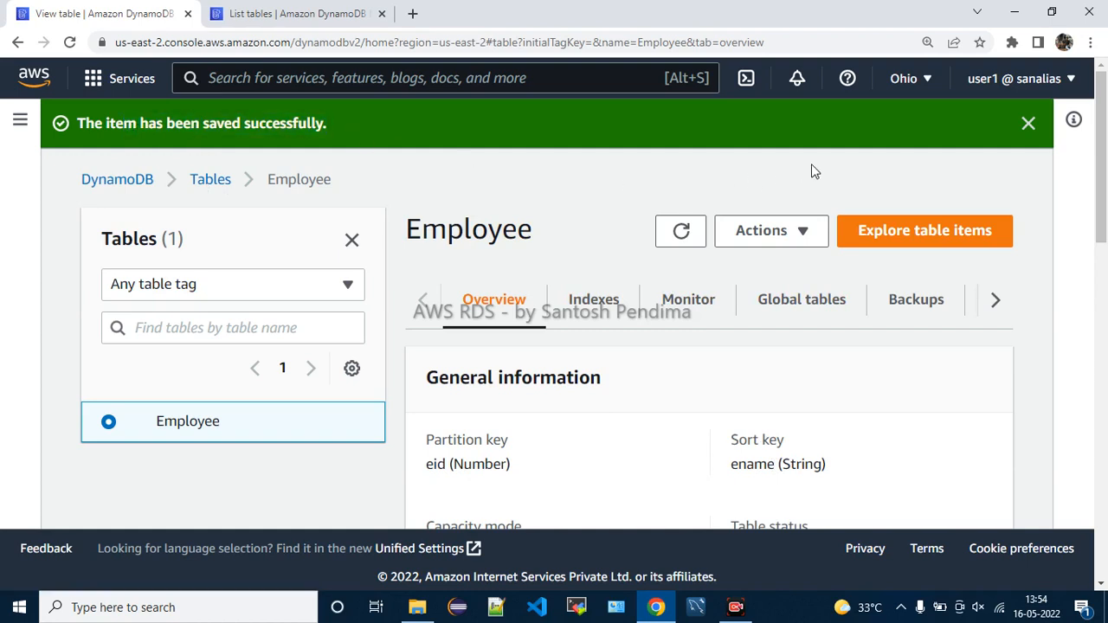
left_click(1028, 126)
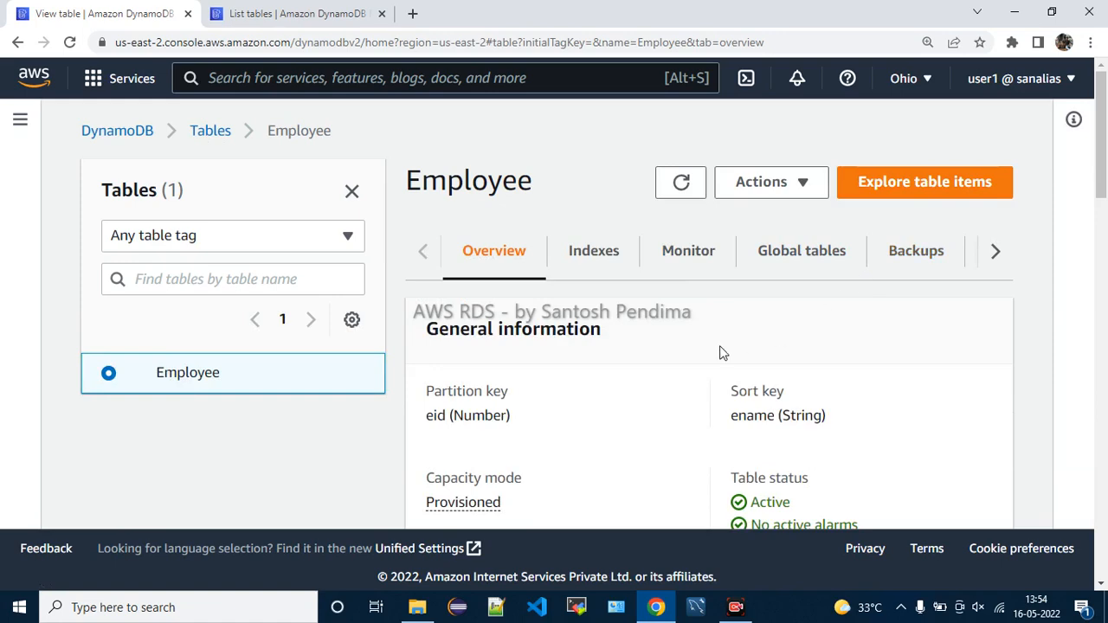
scroll(719, 352, "down", 2)
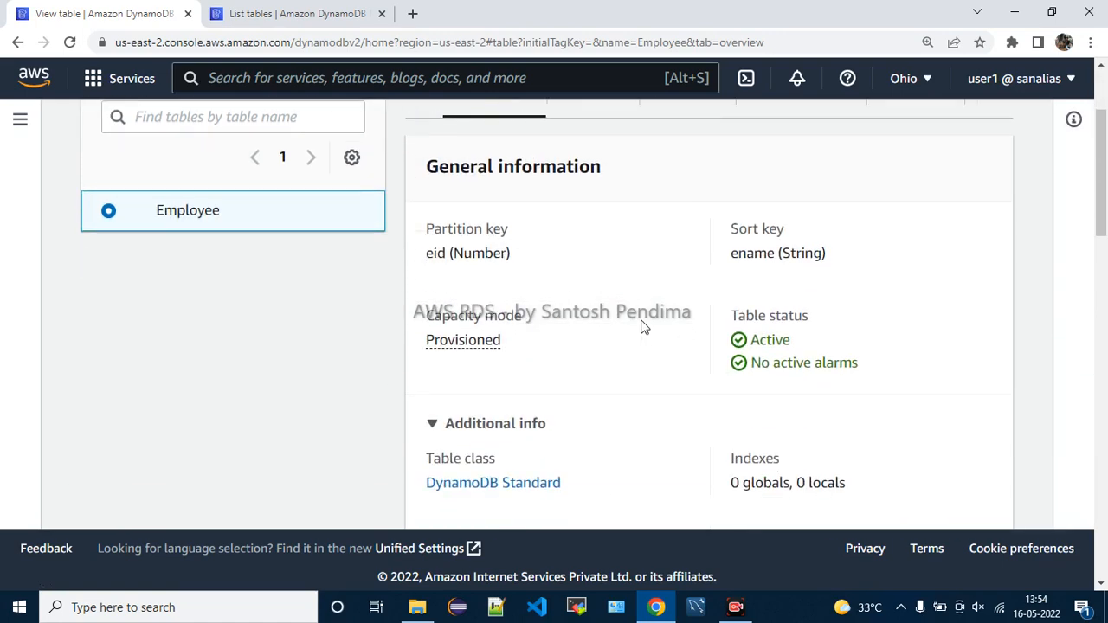
scroll(644, 324, "up", 2)
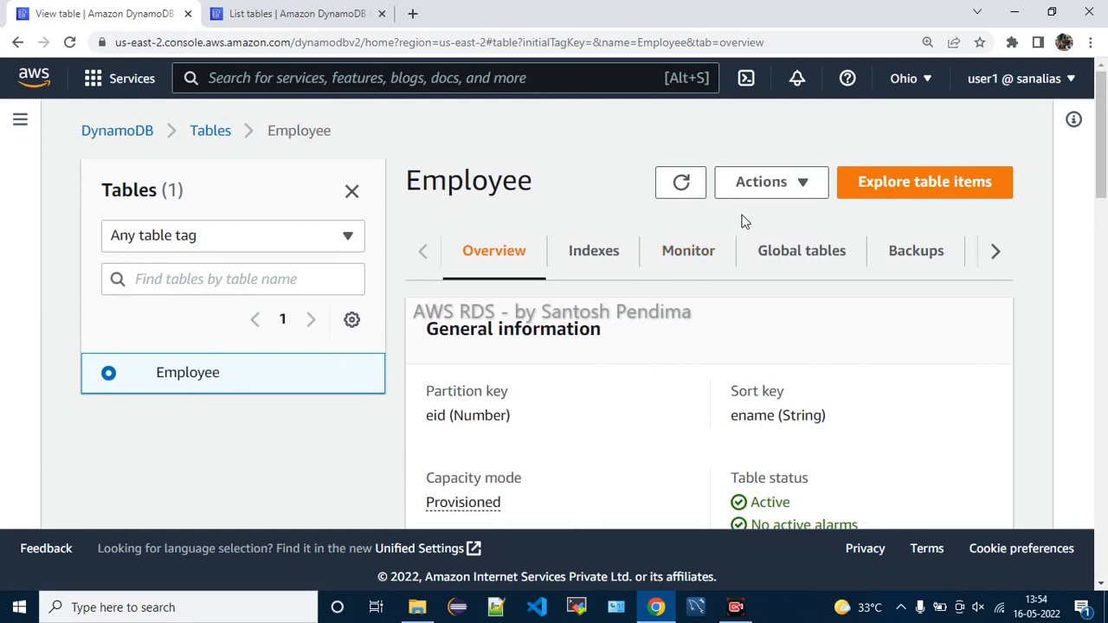
Show the Employee table's Actions dropdown options
left_click(769, 190)
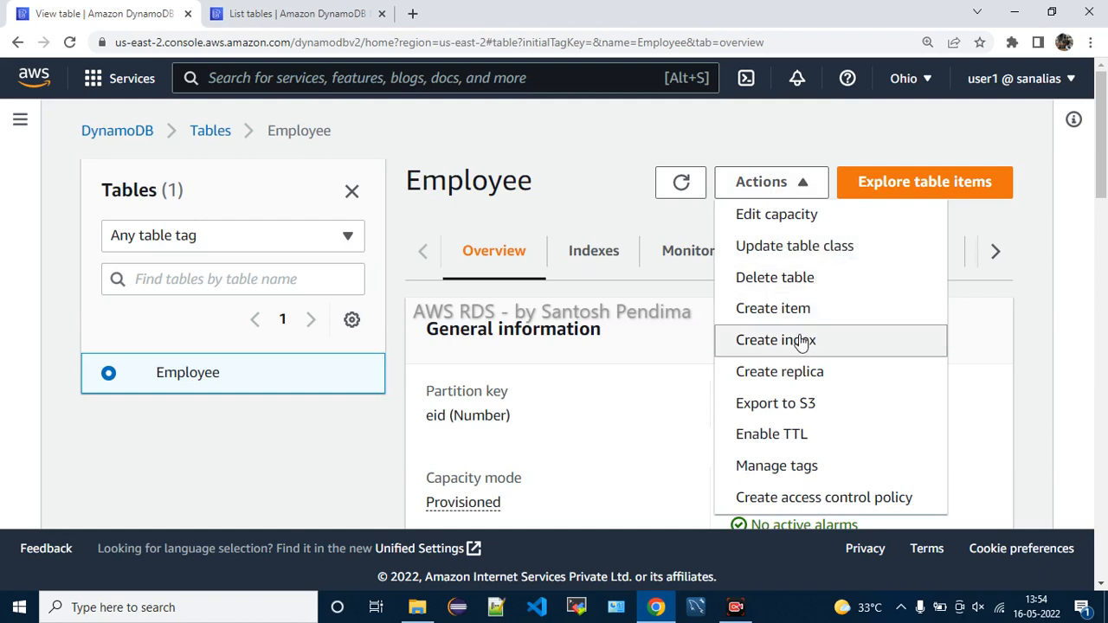
scroll(870, 428, "down", 1)
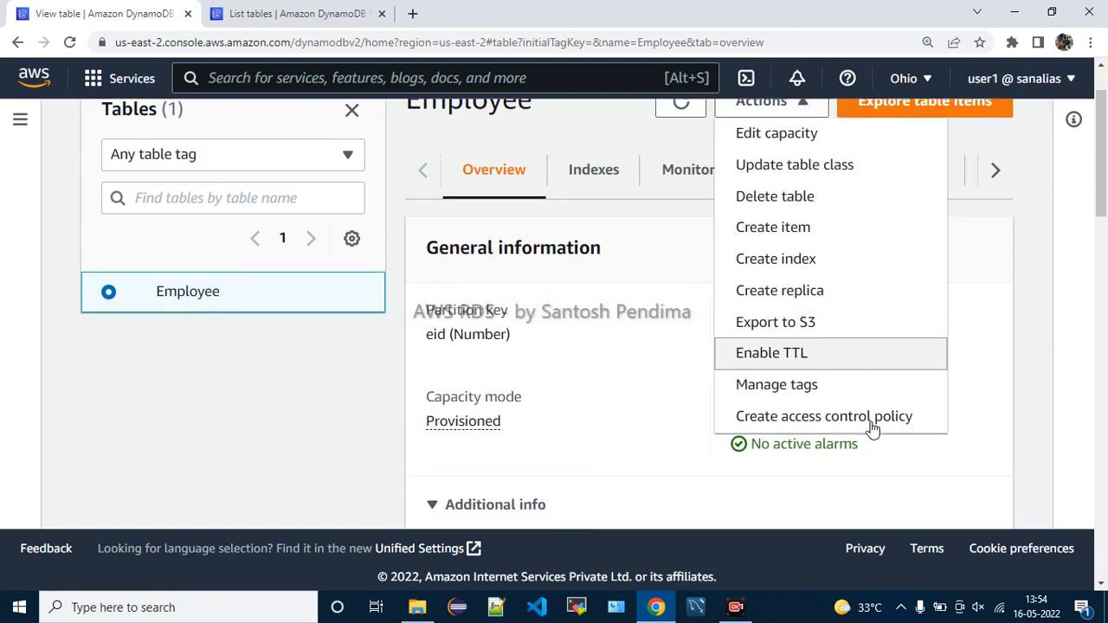
scroll(814, 251, "up", 1)
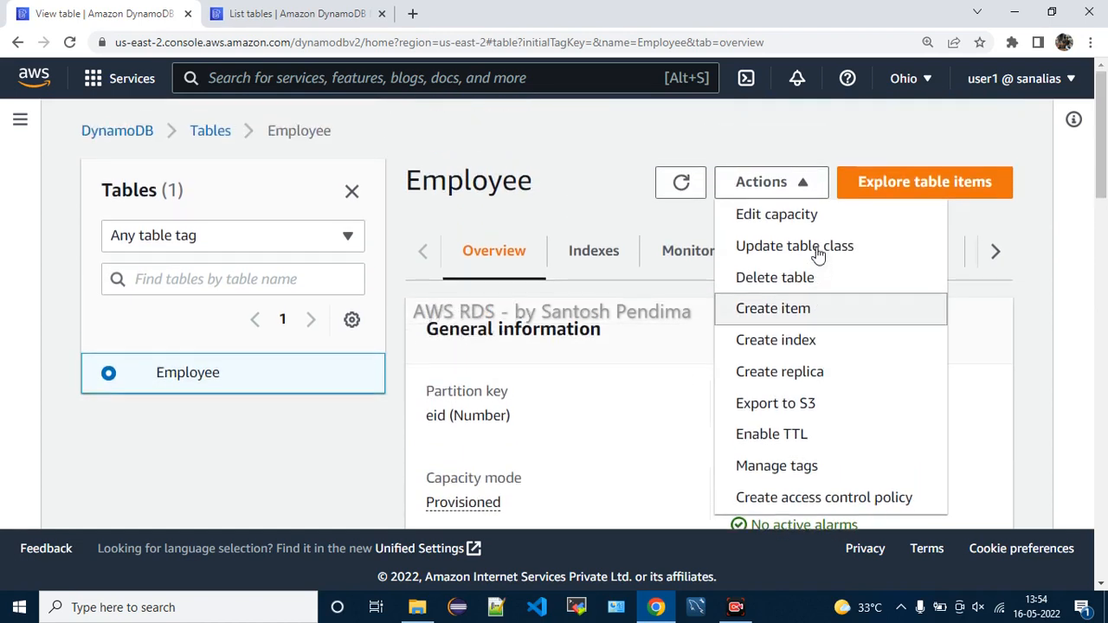
Dismiss the Actions list and look over the Employee table's Indexes tab
left_click(658, 389)
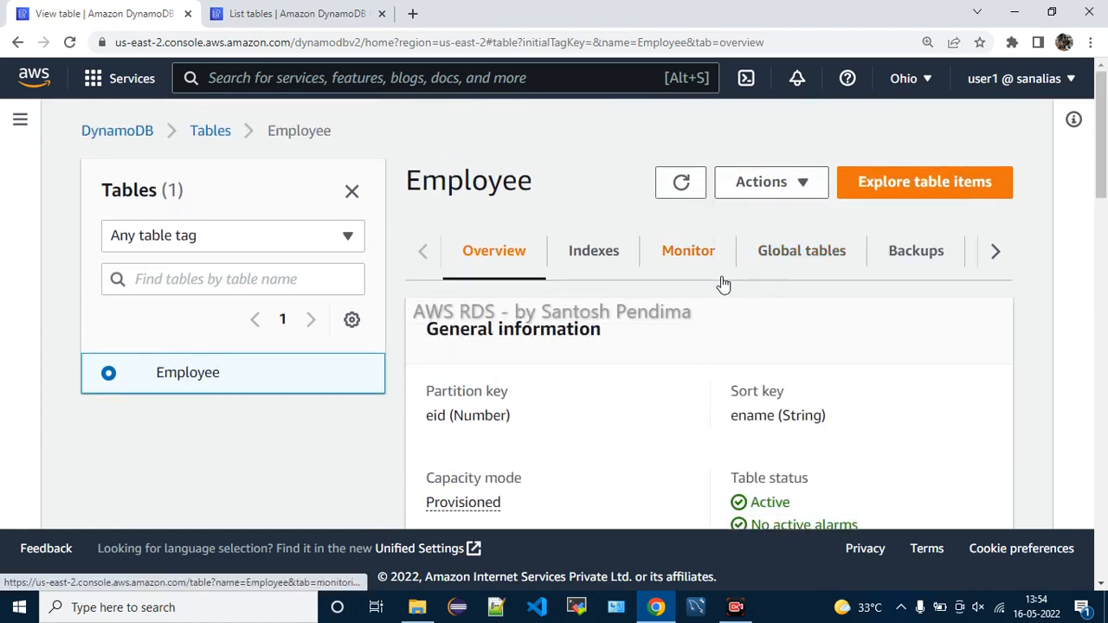
left_click(613, 267)
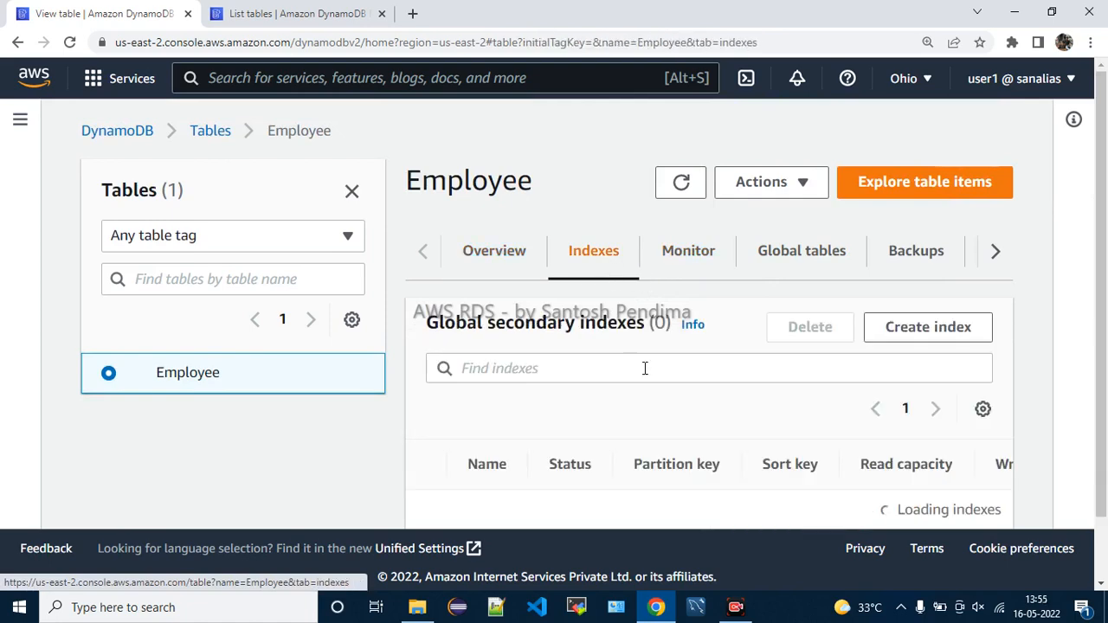
scroll(646, 368, "down", 2)
scroll(695, 396, "up", 2)
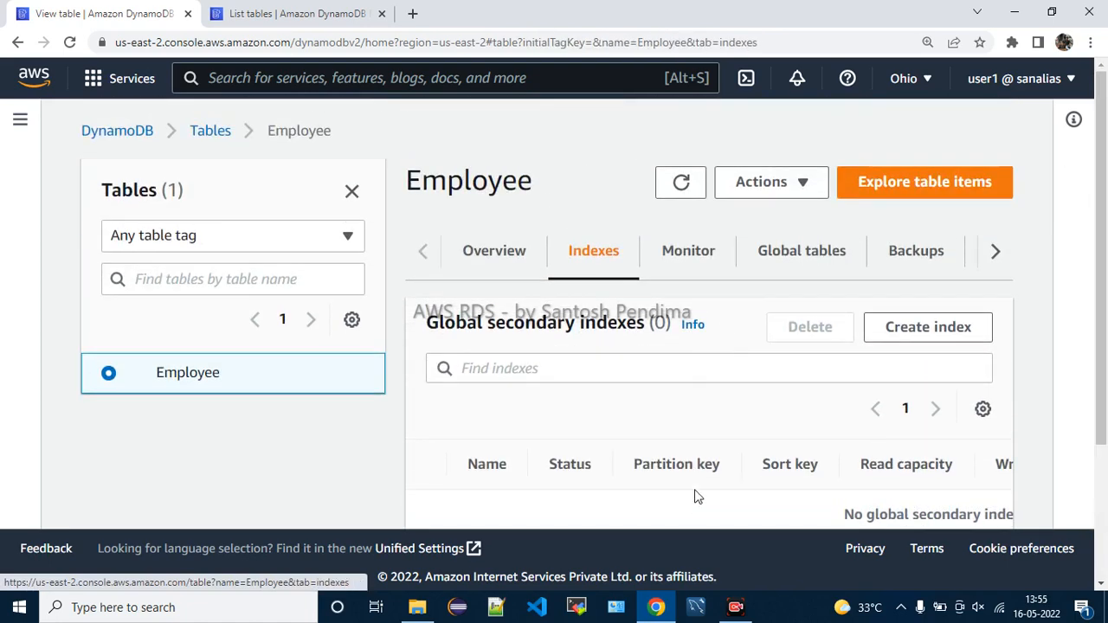
Browse the Employee table's Exports and streams and Additional settings tabs
left_click(991, 255)
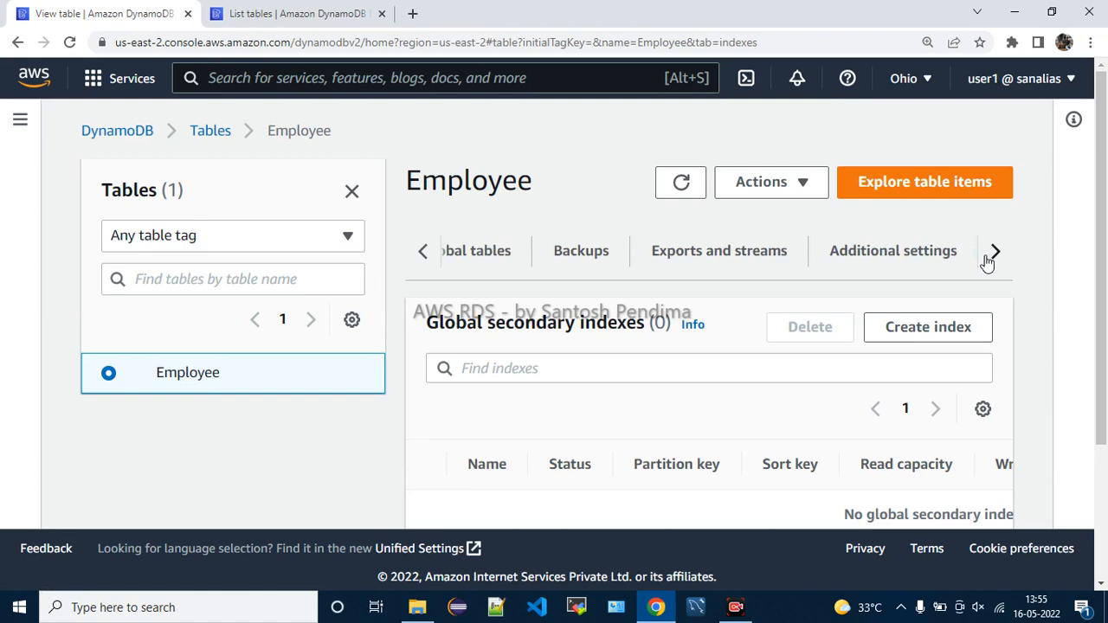
left_click(724, 261)
left_click(865, 272)
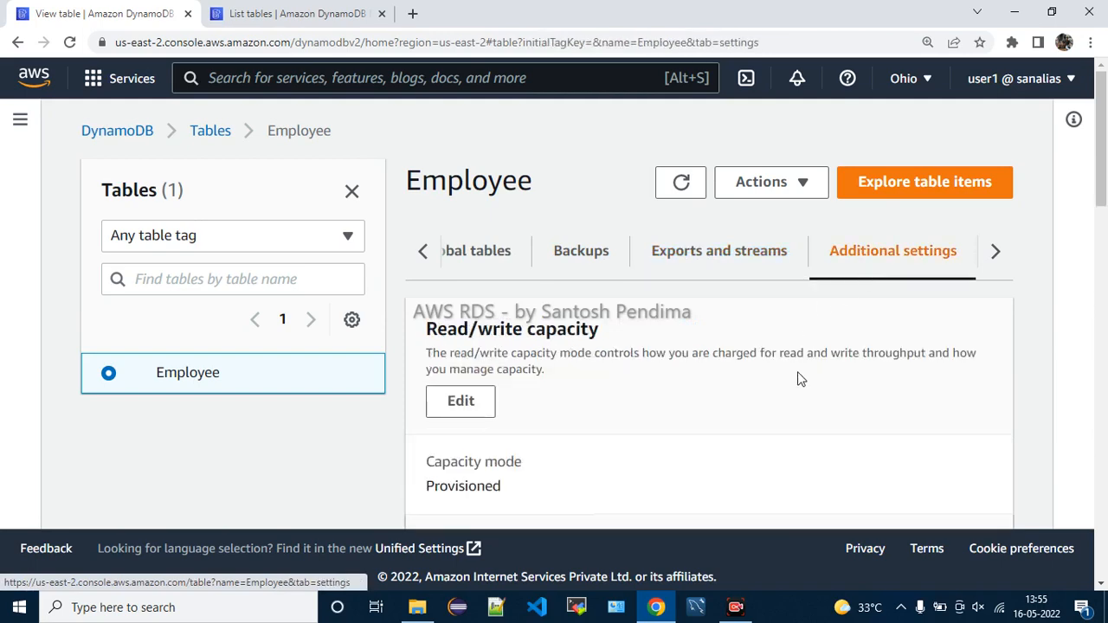
scroll(798, 379, "down", 4)
scroll(798, 379, "down", 3)
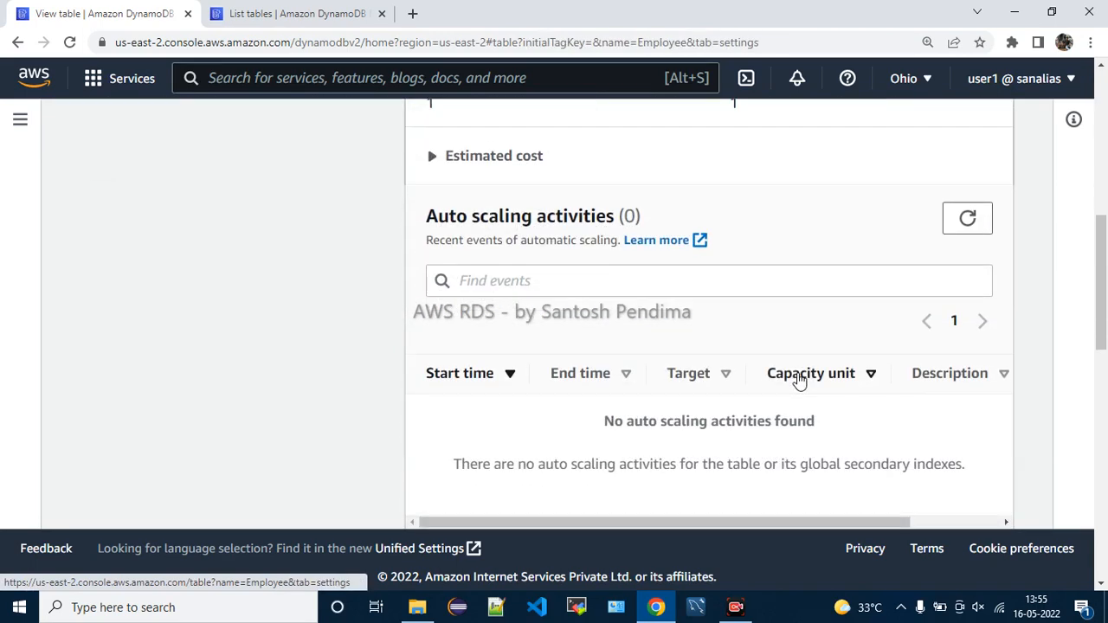
scroll(798, 379, "down", 5)
scroll(797, 379, "down", 3)
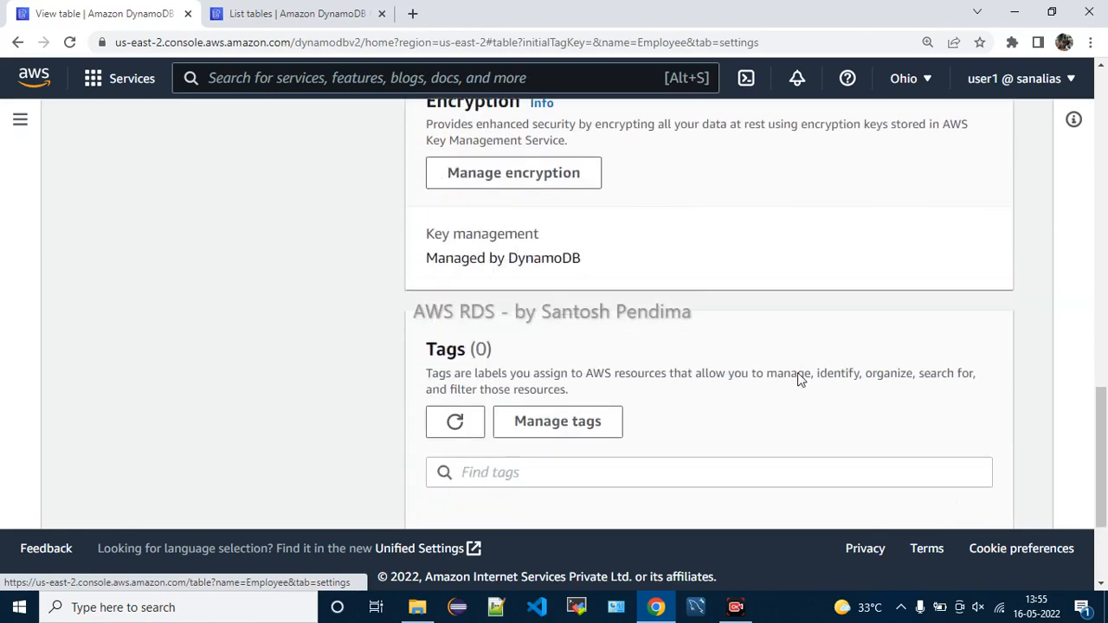
scroll(798, 379, "down", 3)
scroll(798, 379, "up", 10)
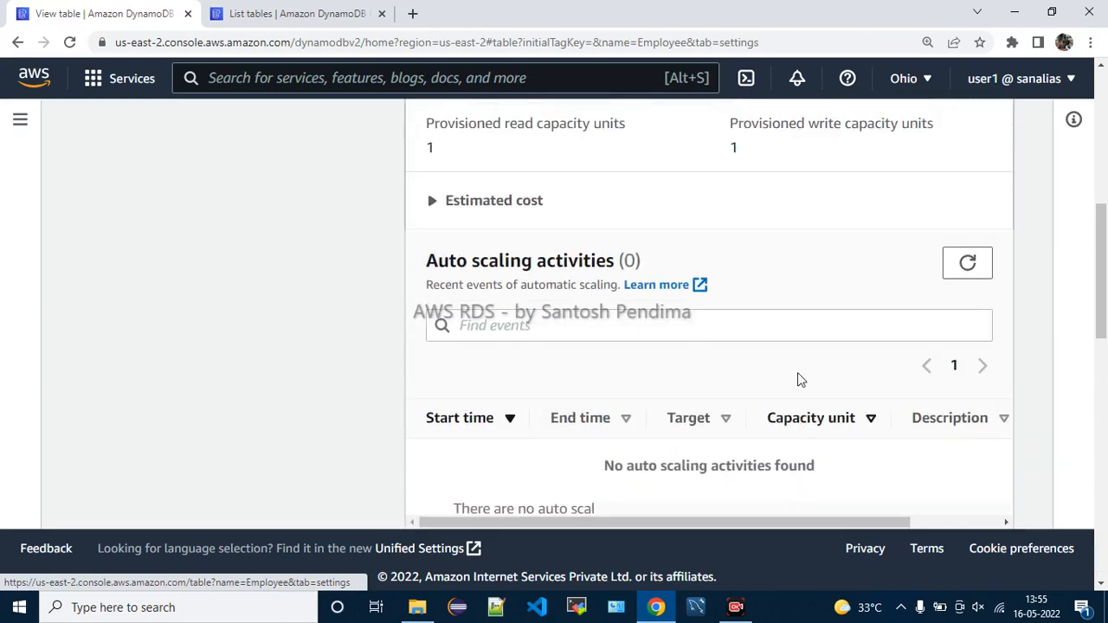
scroll(798, 379, "up", 10)
Review the Employee table's Backups tab
left_click(702, 255)
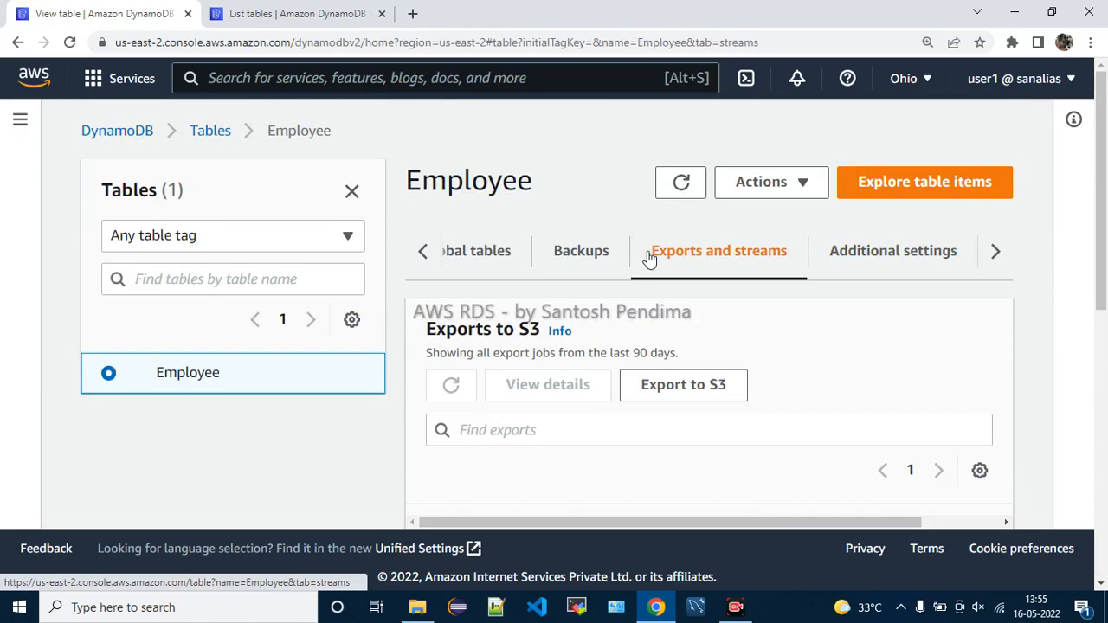
left_click(586, 258)
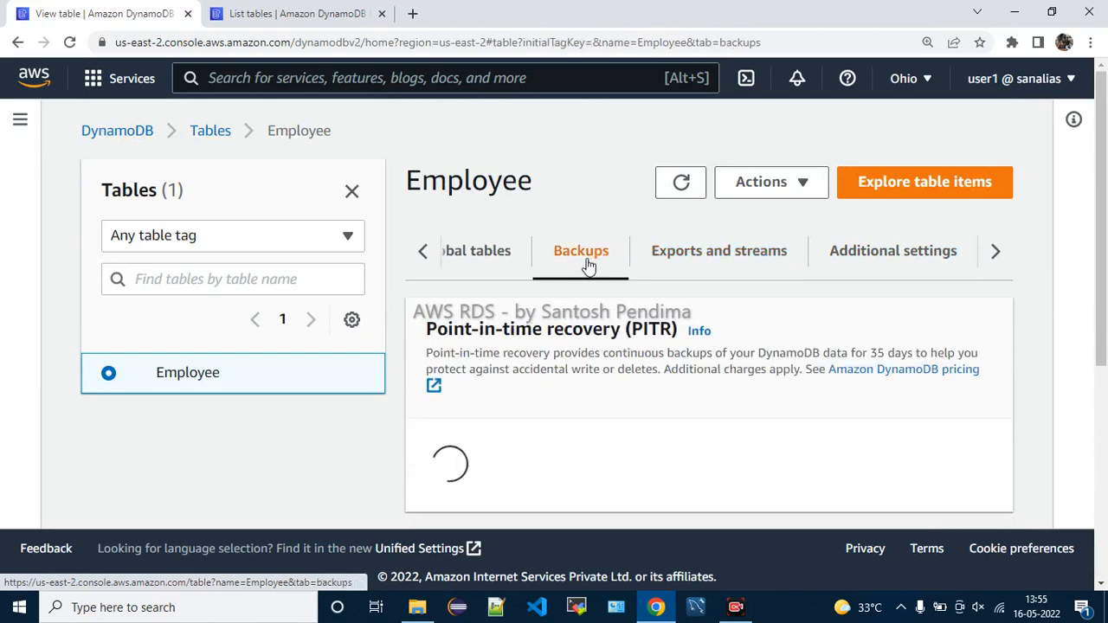
scroll(668, 403, "down", 5)
scroll(670, 403, "up", 5)
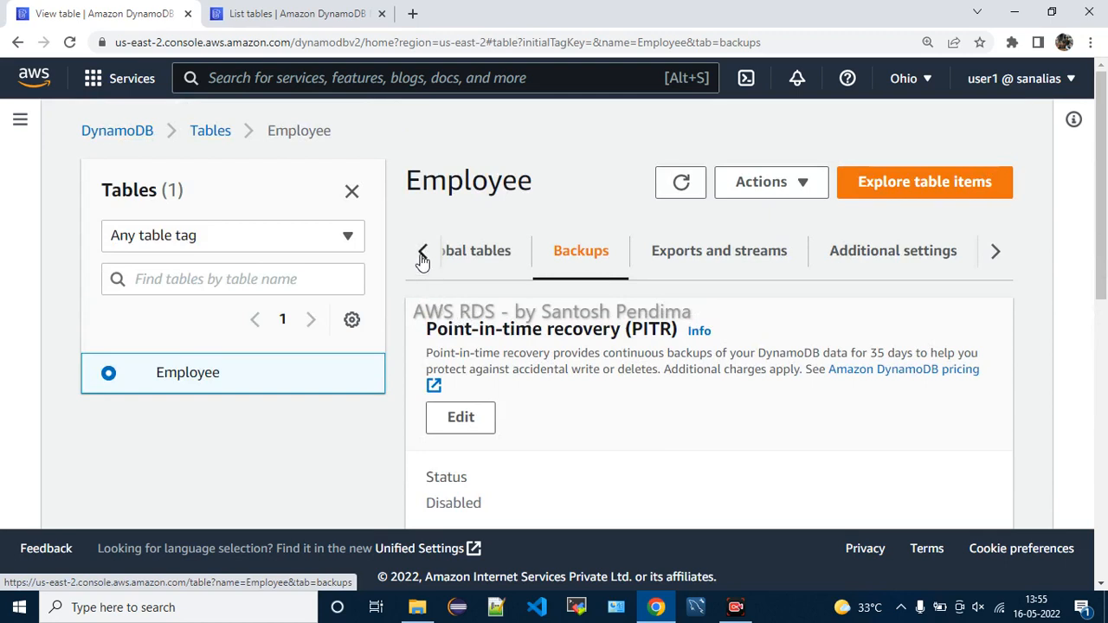
Revisit the Indexes tab, then go back to the table's Overview
left_click(422, 253)
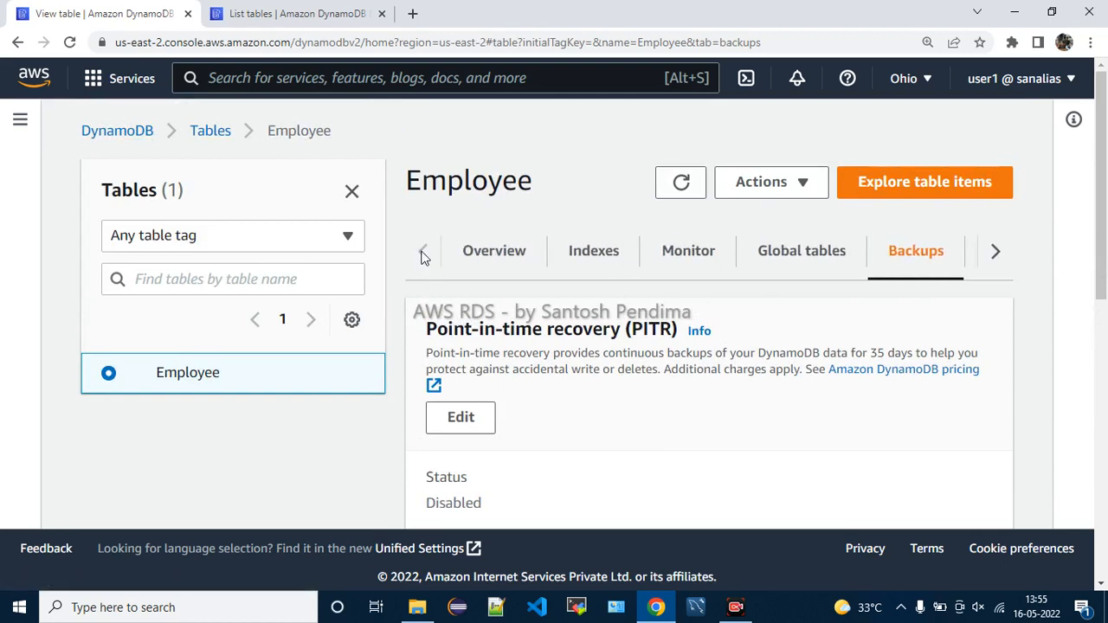
left_click(596, 258)
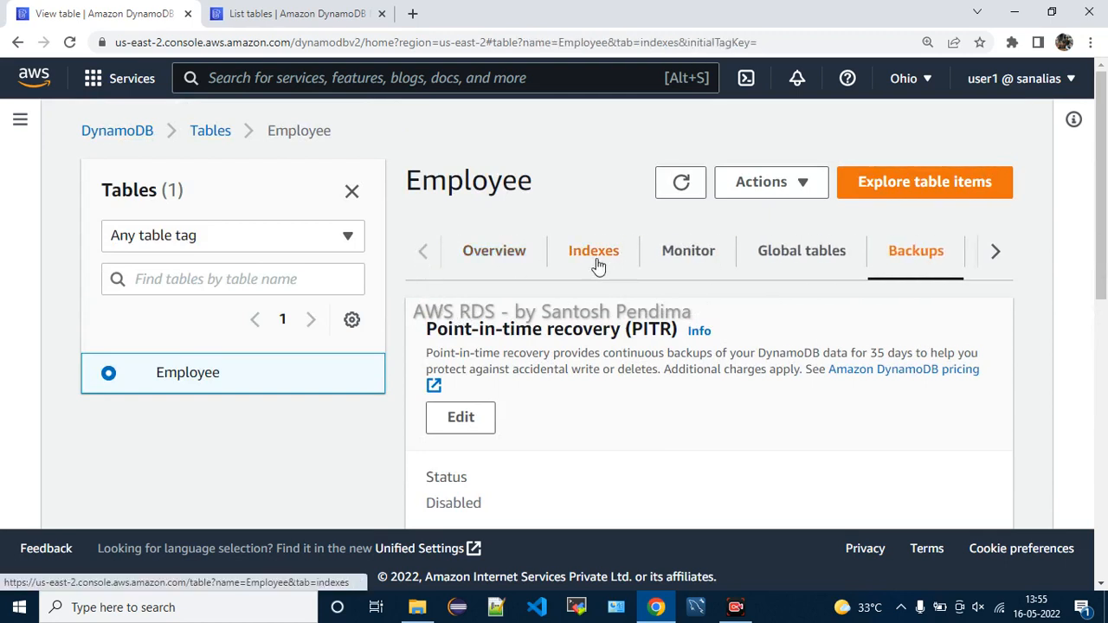
scroll(729, 424, "down", 3)
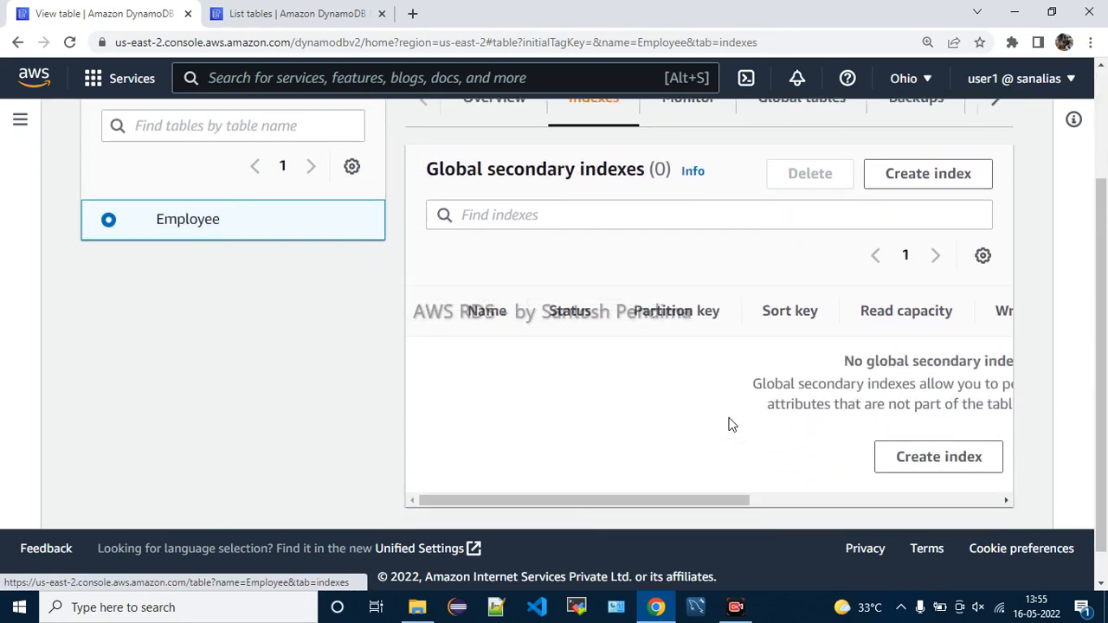
scroll(729, 424, "up", 3)
left_click(500, 250)
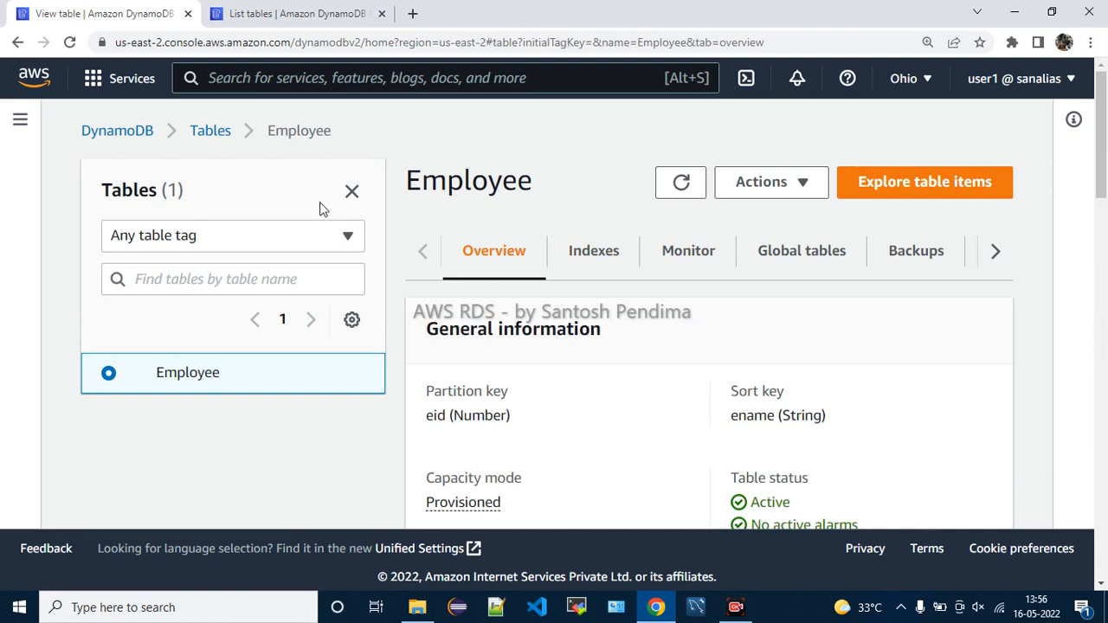
Select Employee in the tables list and choose Explore items from Actions
left_click(211, 135)
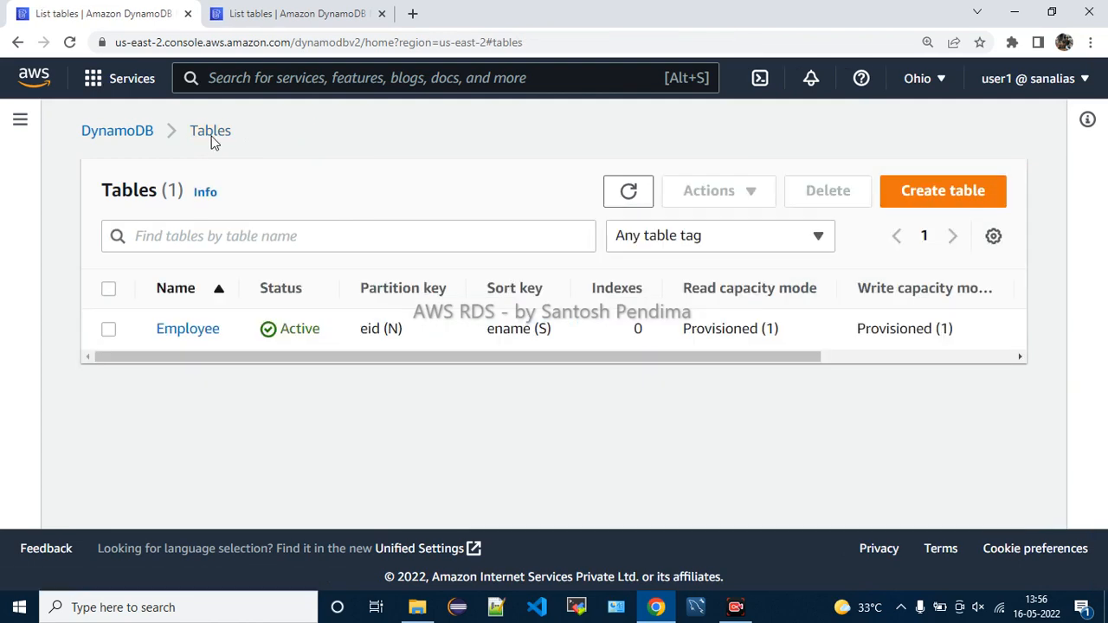
left_click(109, 330)
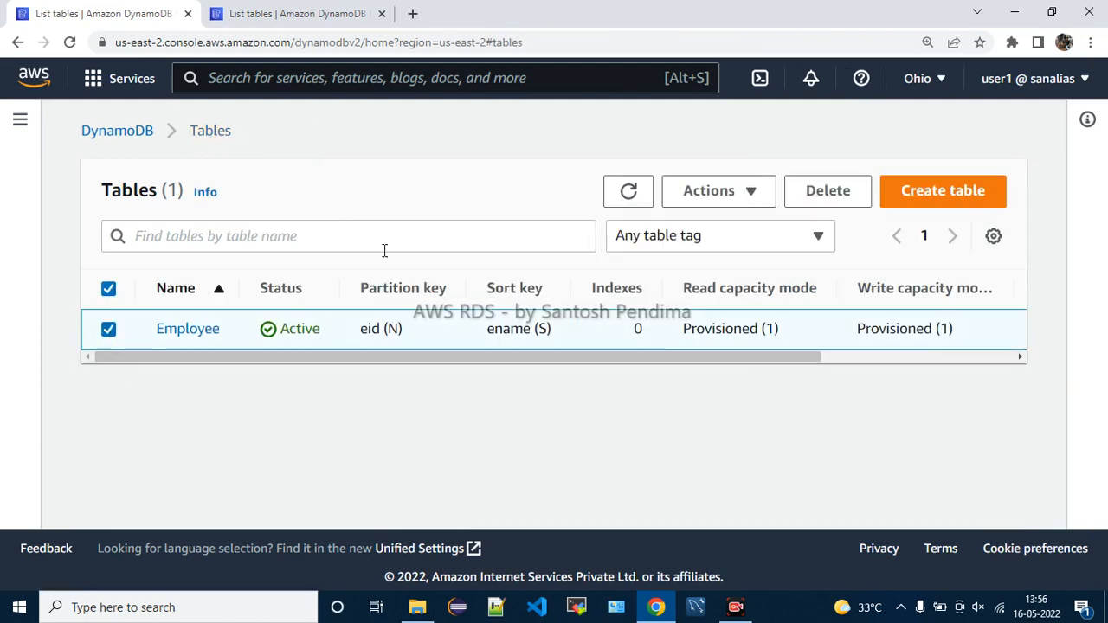
left_click(740, 202)
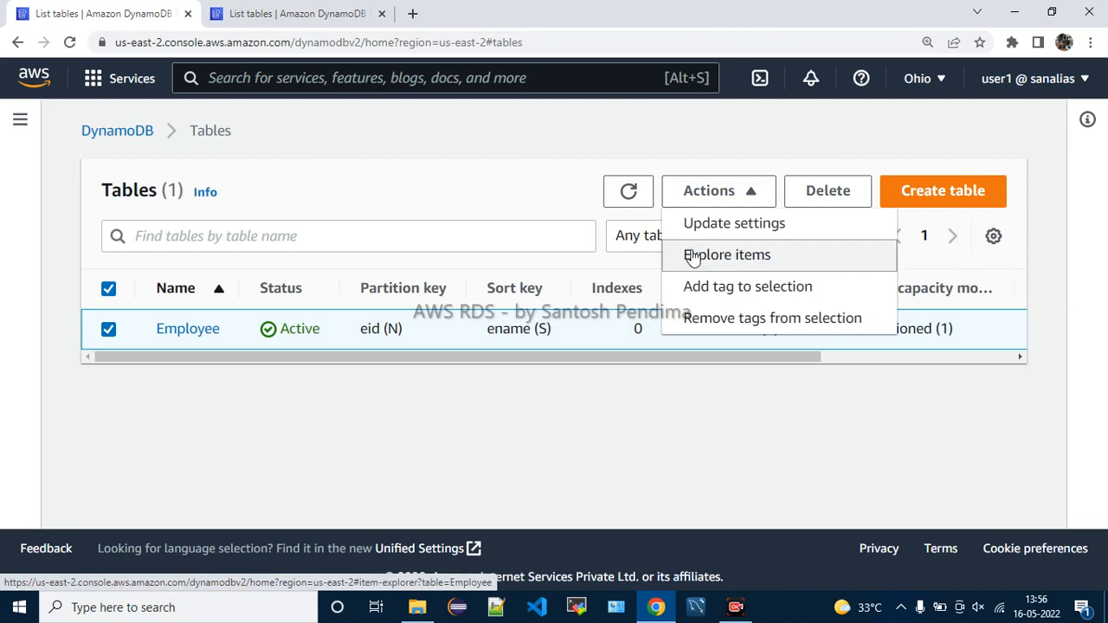
left_click(742, 264)
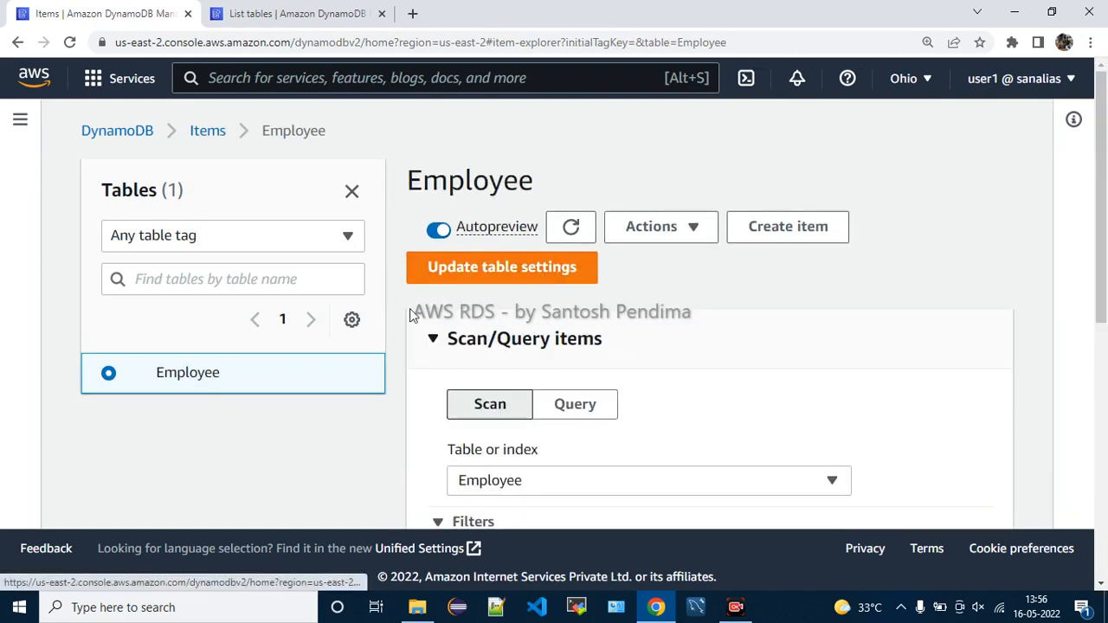
Hide the tables side panel and check the item actions list without choosing anything
left_click(352, 191)
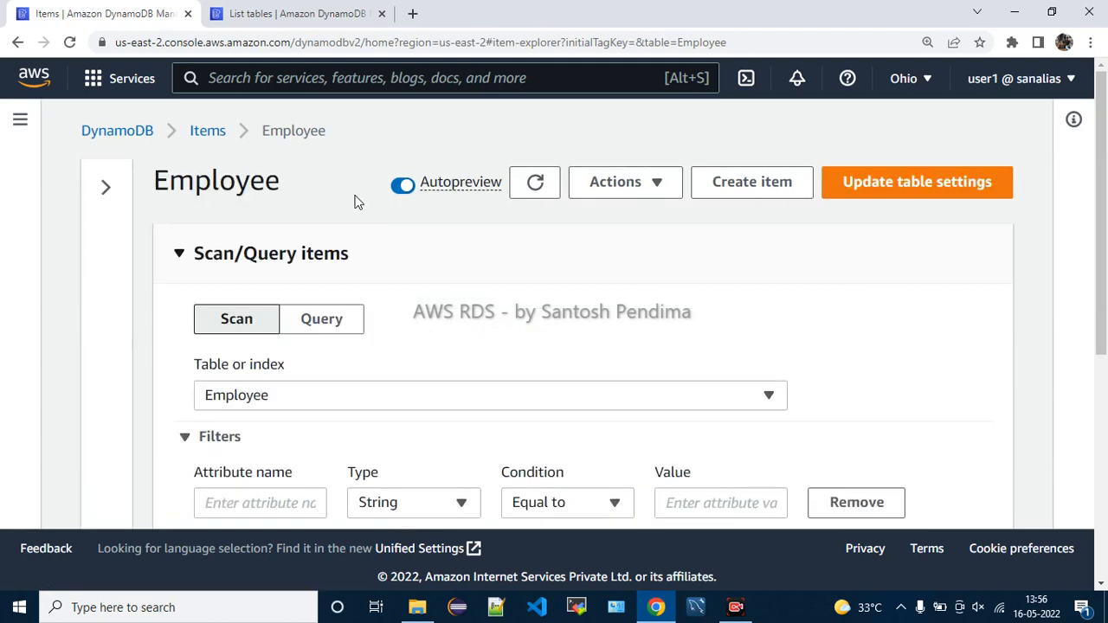
scroll(556, 354, "down", 1)
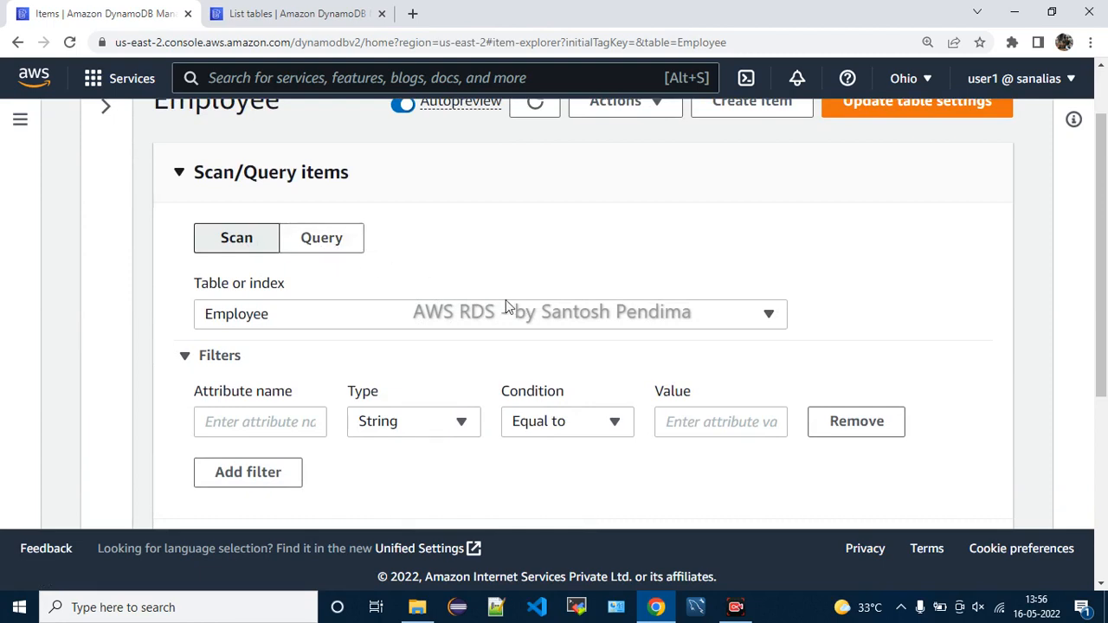
scroll(507, 308, "down", 1)
scroll(481, 314, "up", 2)
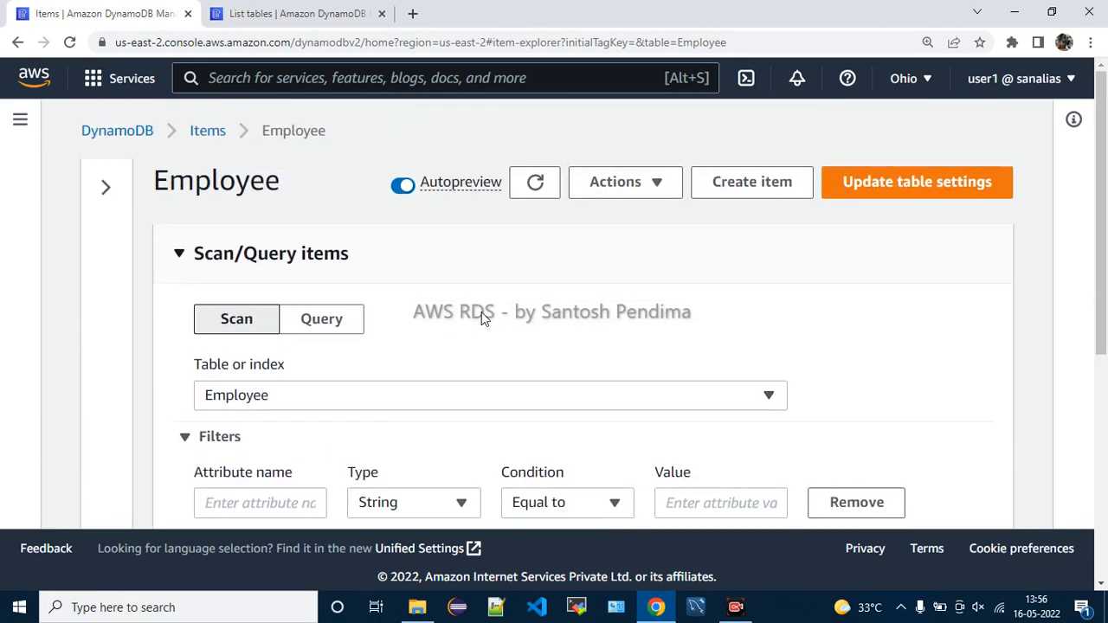
left_click(635, 195)
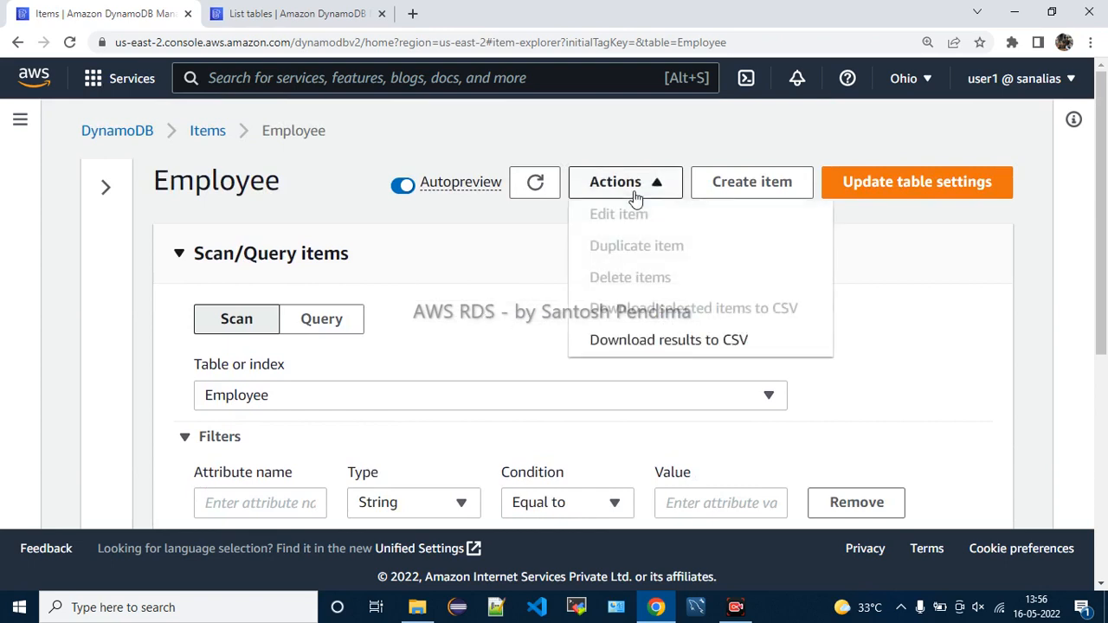
left_click(634, 196)
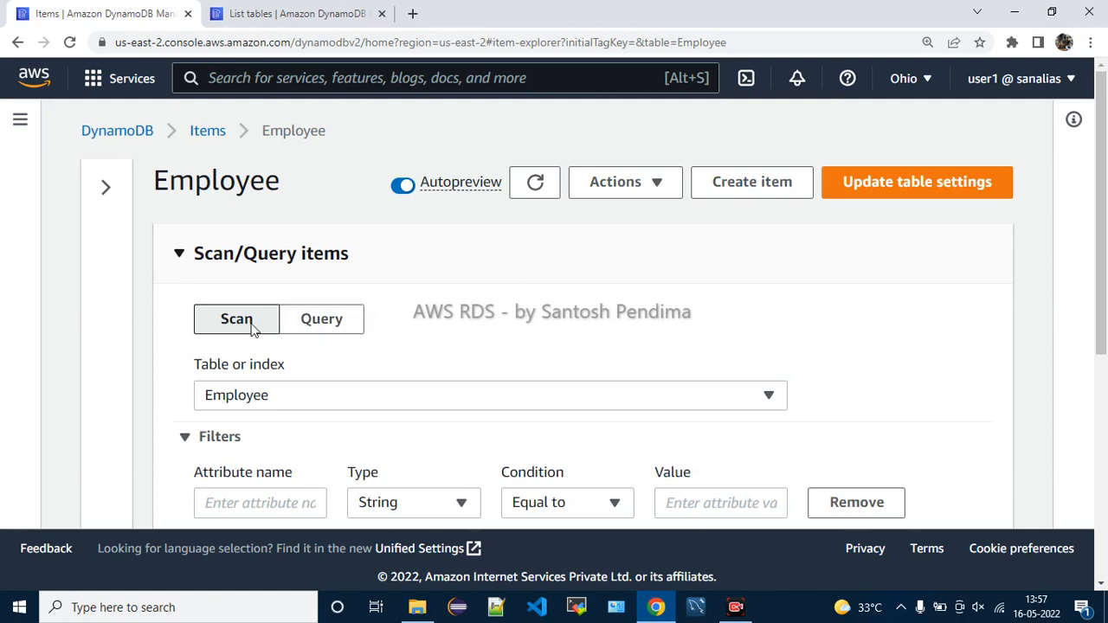
Keep Employee as the scan table and type 'Addr' as the filter attribute name
scroll(251, 327, "down", 1)
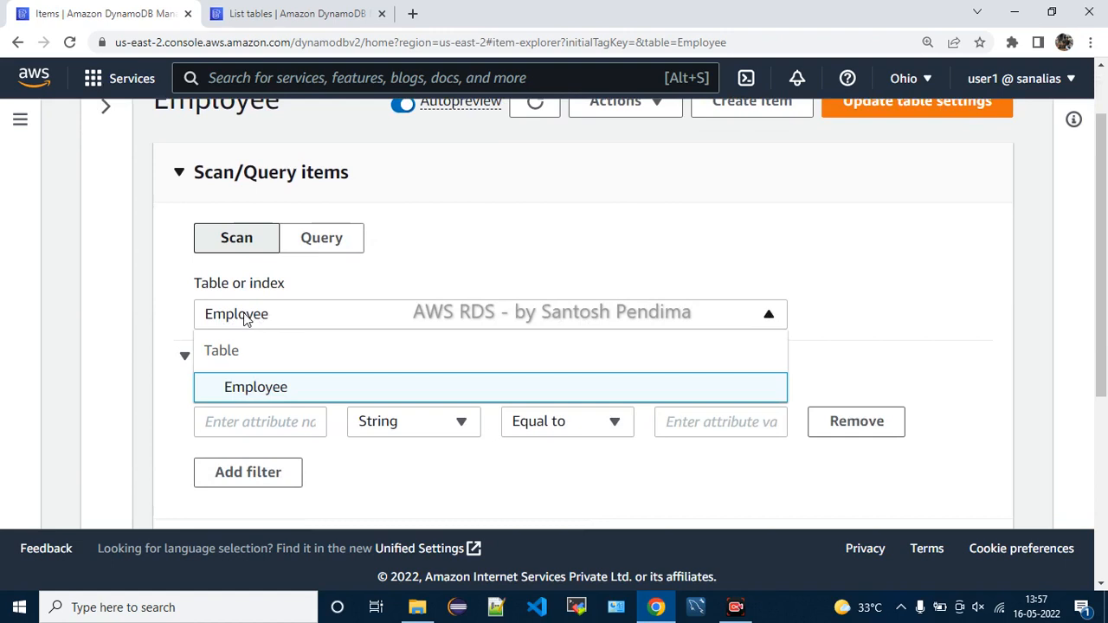
left_click(245, 318)
scroll(251, 311, "down", 2)
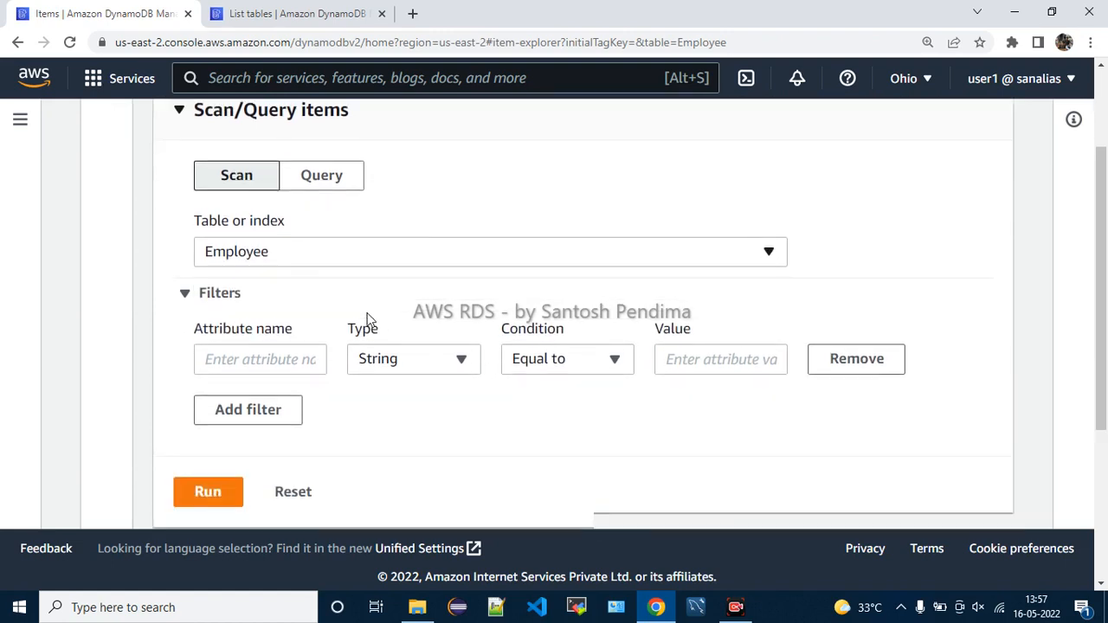
left_click_drag(213, 309, 297, 309)
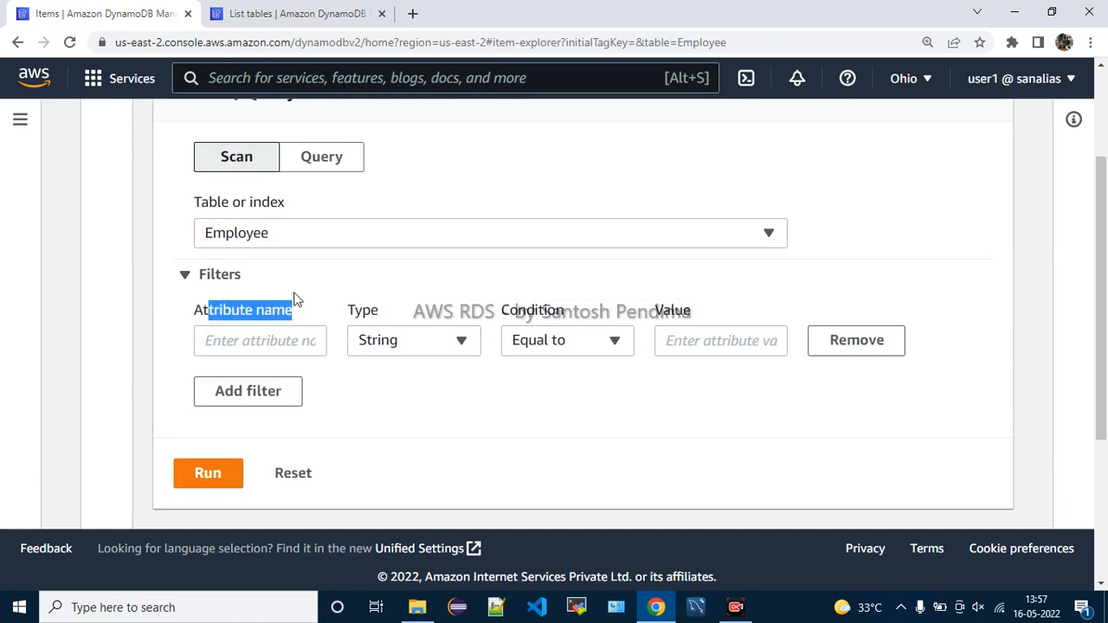
left_click(293, 286)
left_click(232, 277)
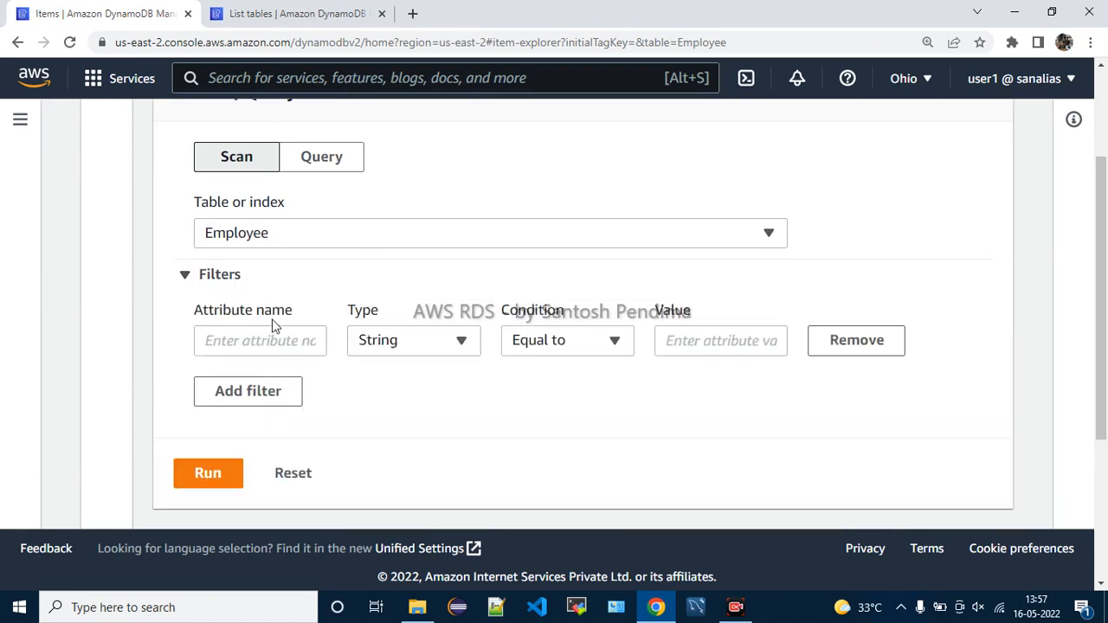
left_click(268, 337)
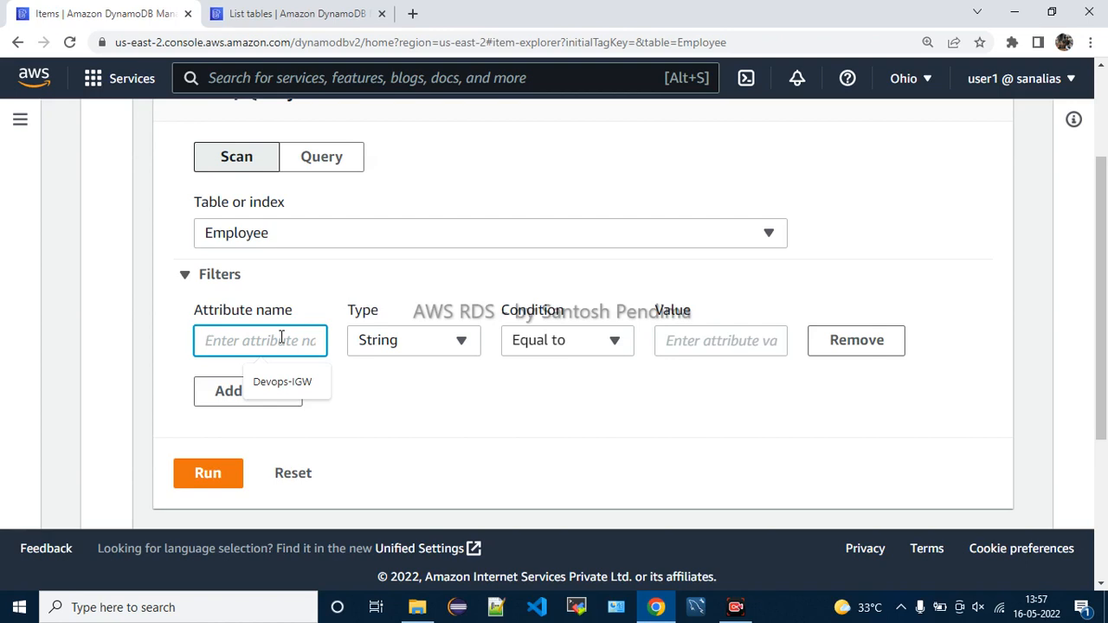
type("Address")
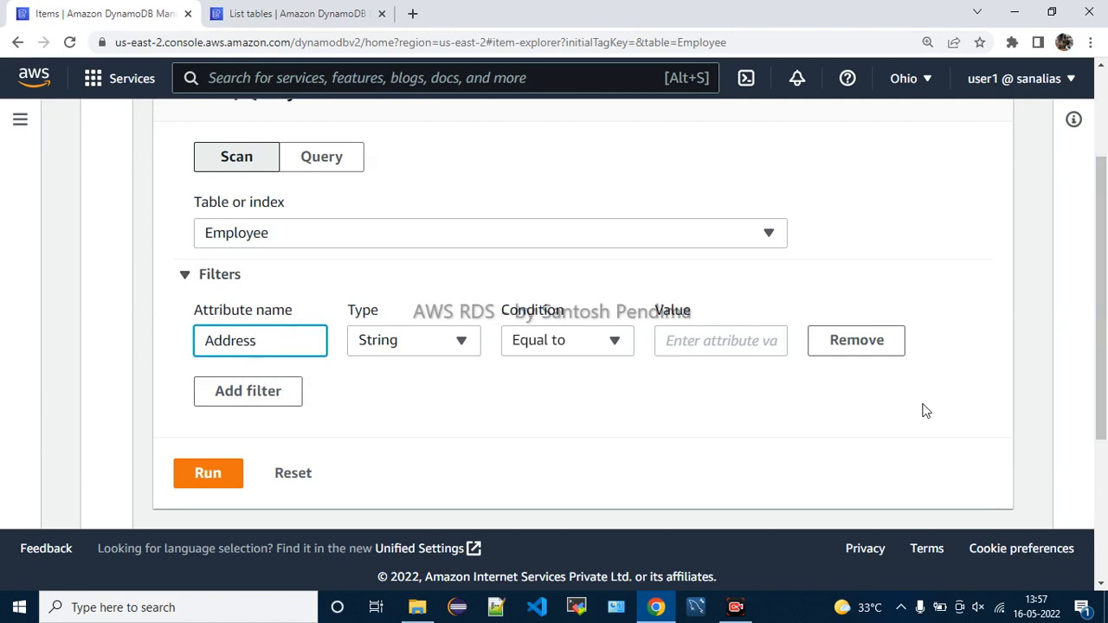
scroll(130, 112, "up", 2)
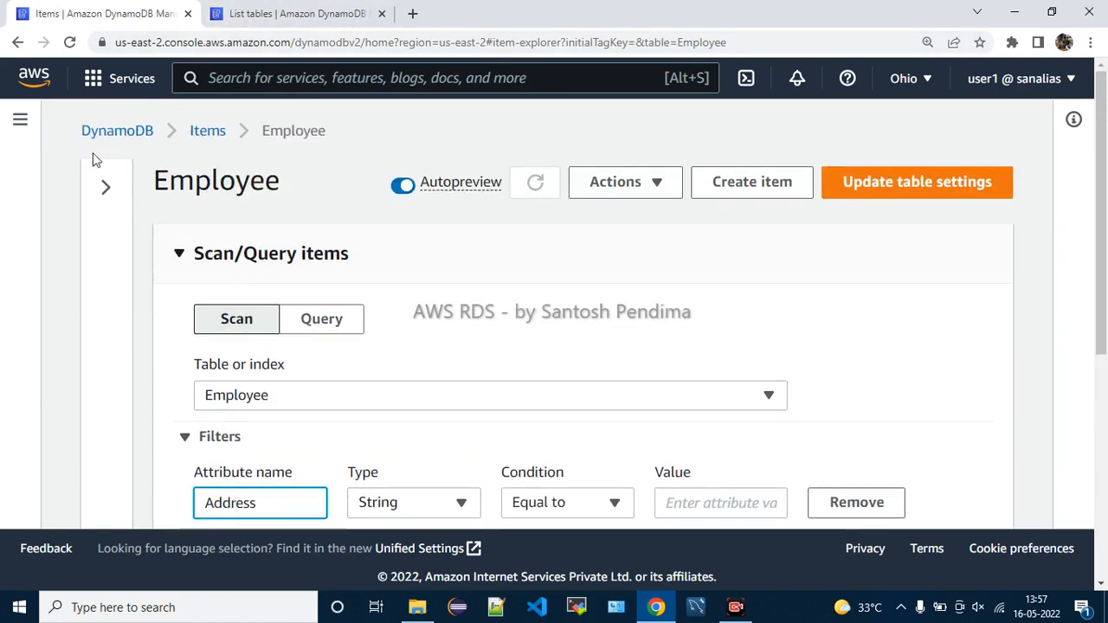
left_click(313, 13)
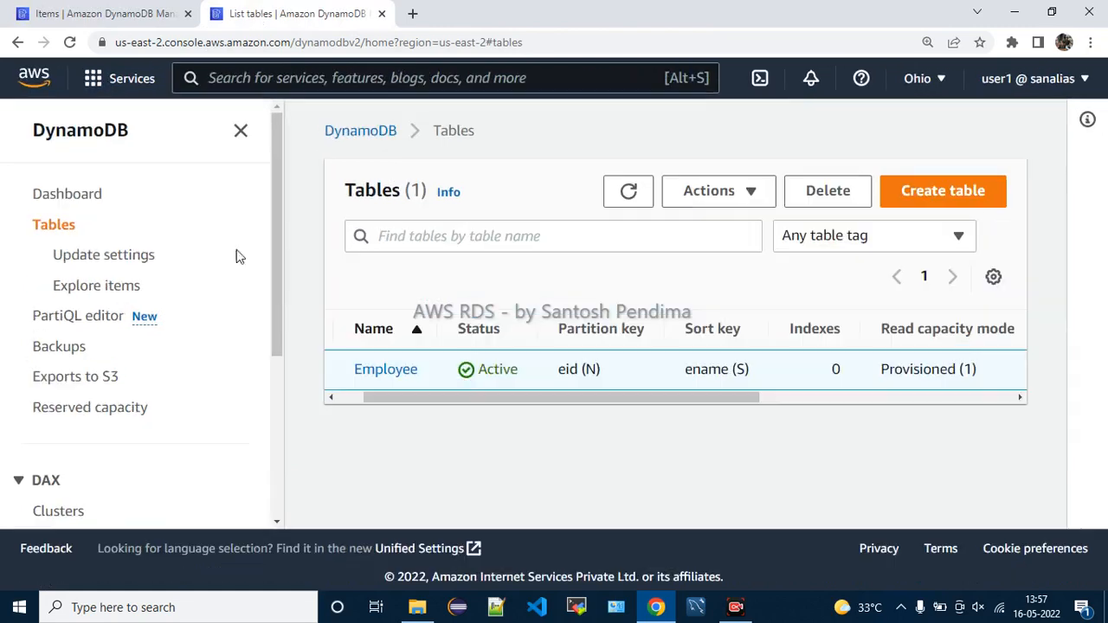
Open the Employee table and expand its Additional info details
left_click(385, 372)
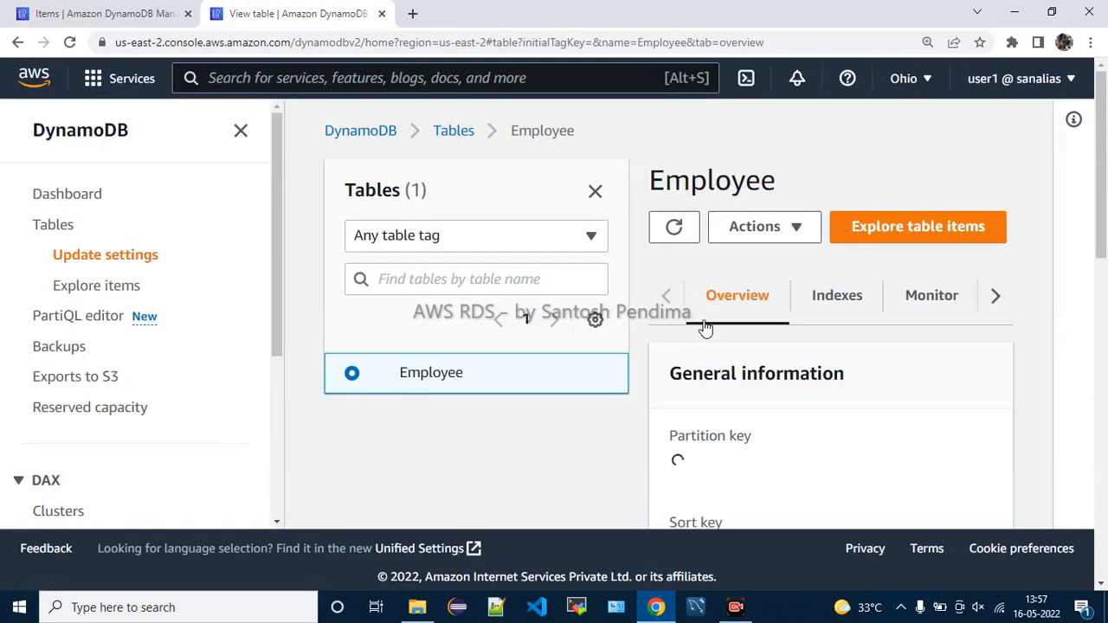
scroll(831, 376, "down", 2)
scroll(846, 381, "down", 2)
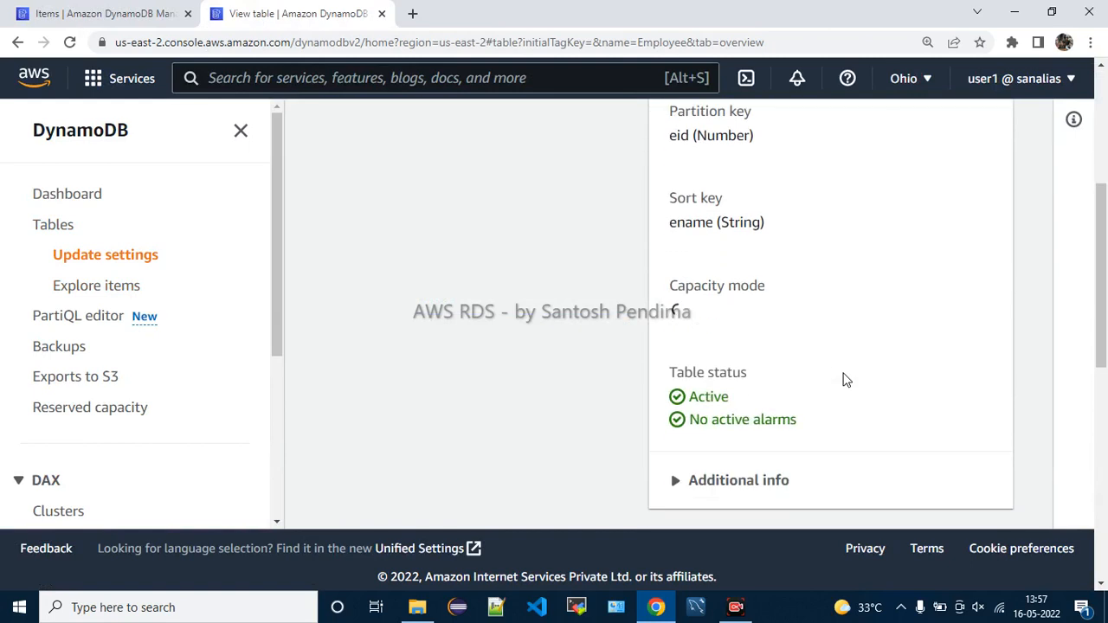
scroll(844, 378, "down", 3)
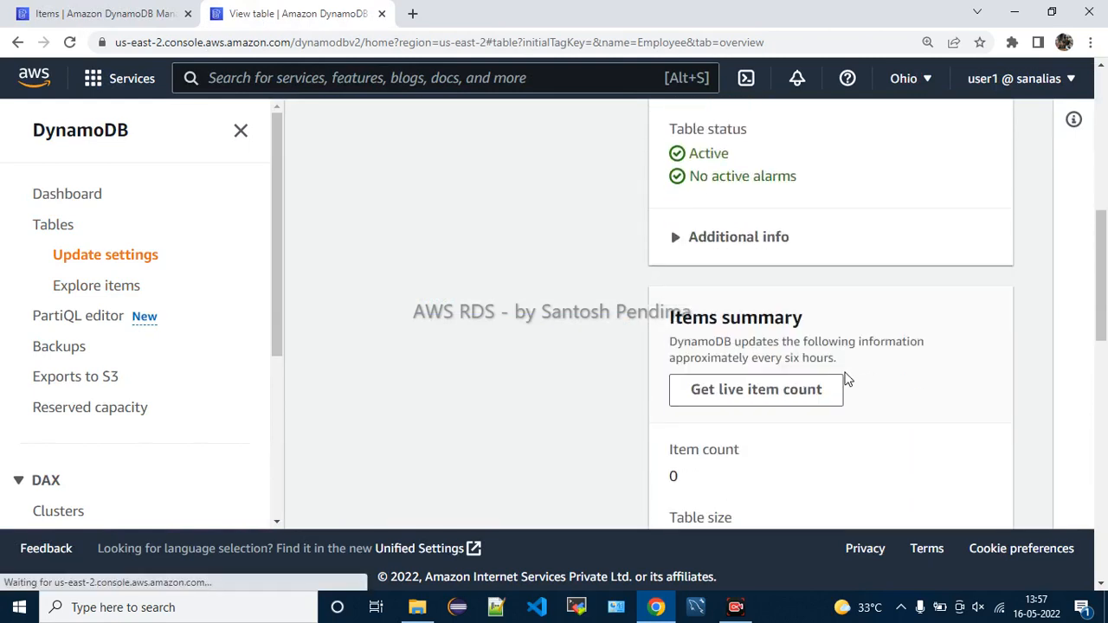
left_click(682, 235)
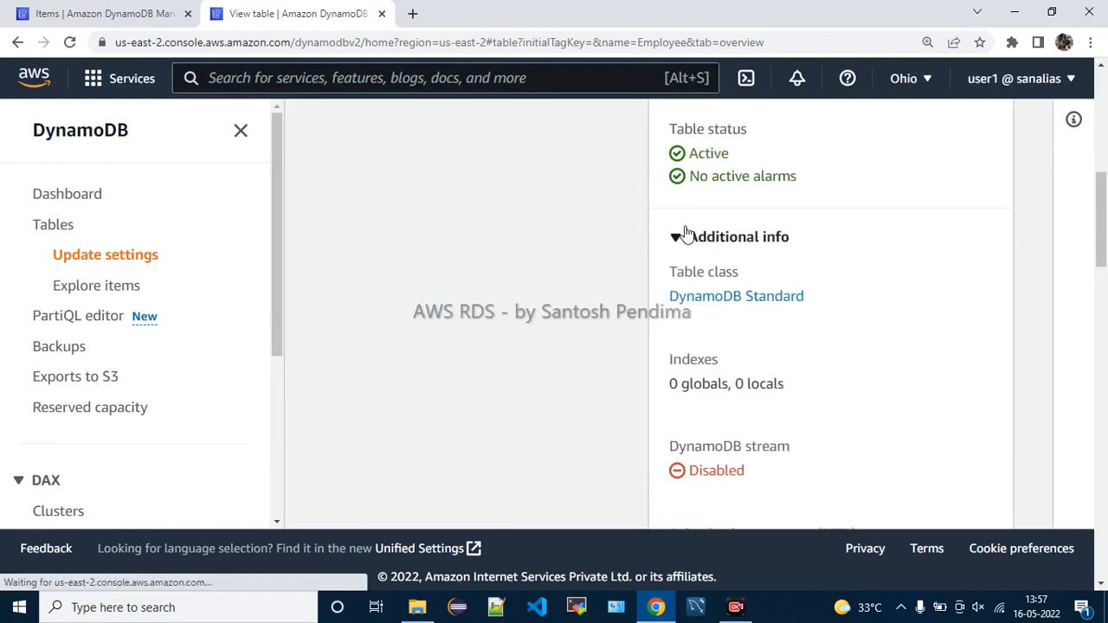
scroll(833, 396, "up", 5)
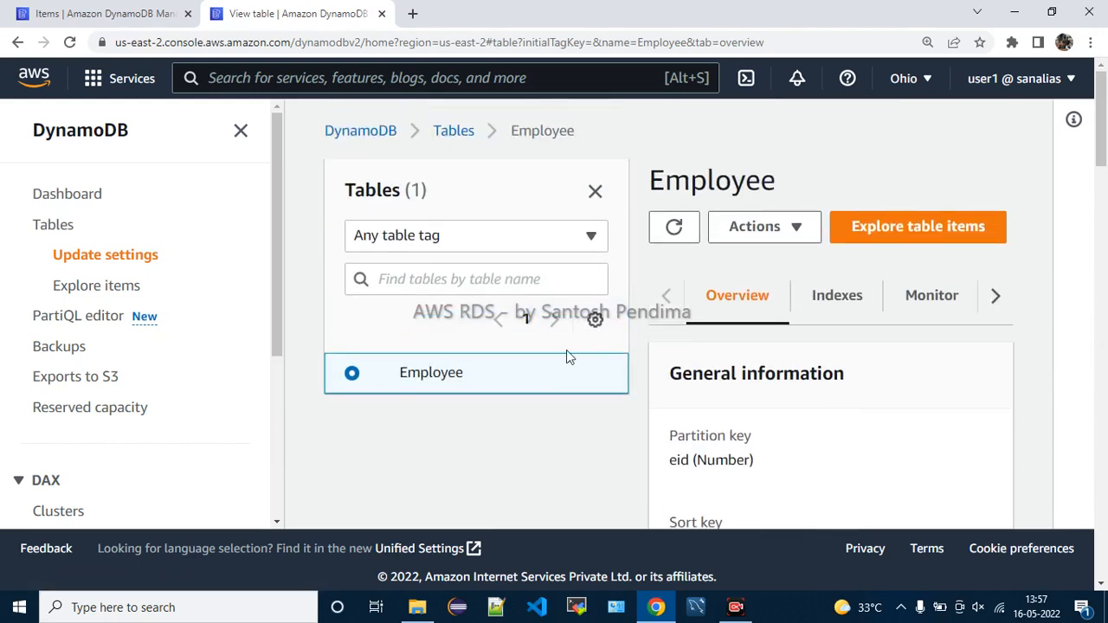
Reselect Employee, check its Actions list, then open Explore items
left_click(445, 373)
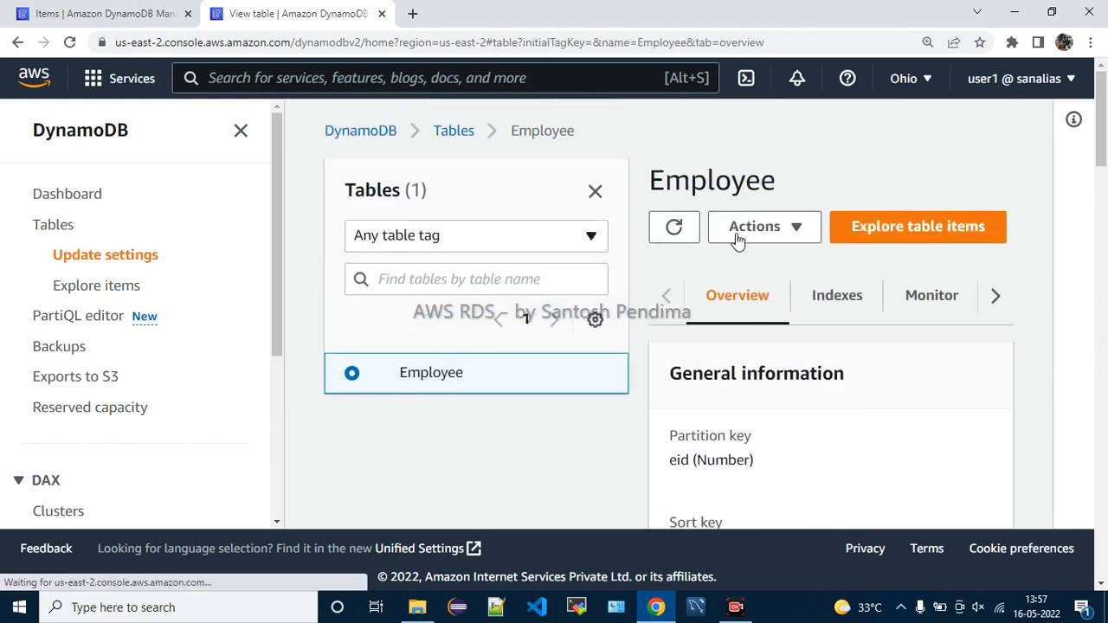
left_click(796, 231)
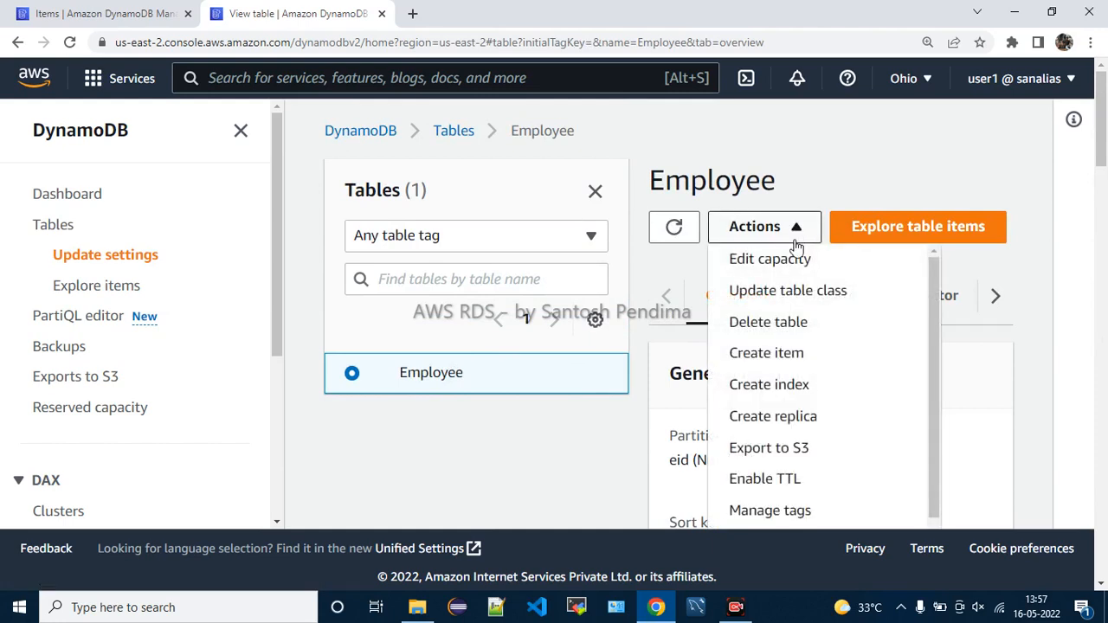
scroll(851, 382, "down", 1)
left_click(590, 482)
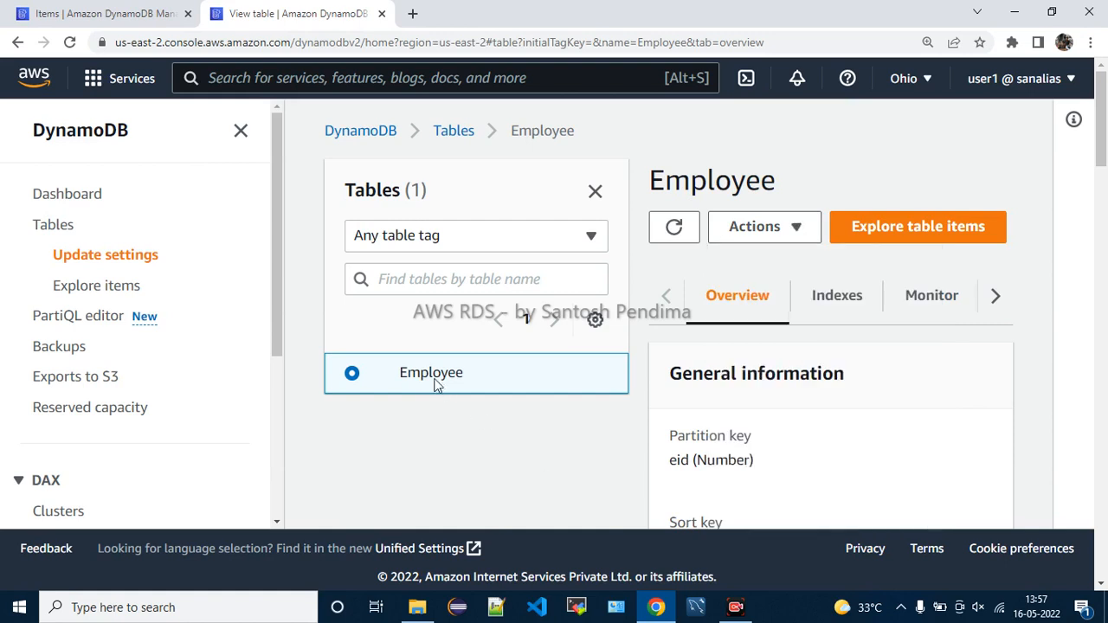
left_click(130, 293)
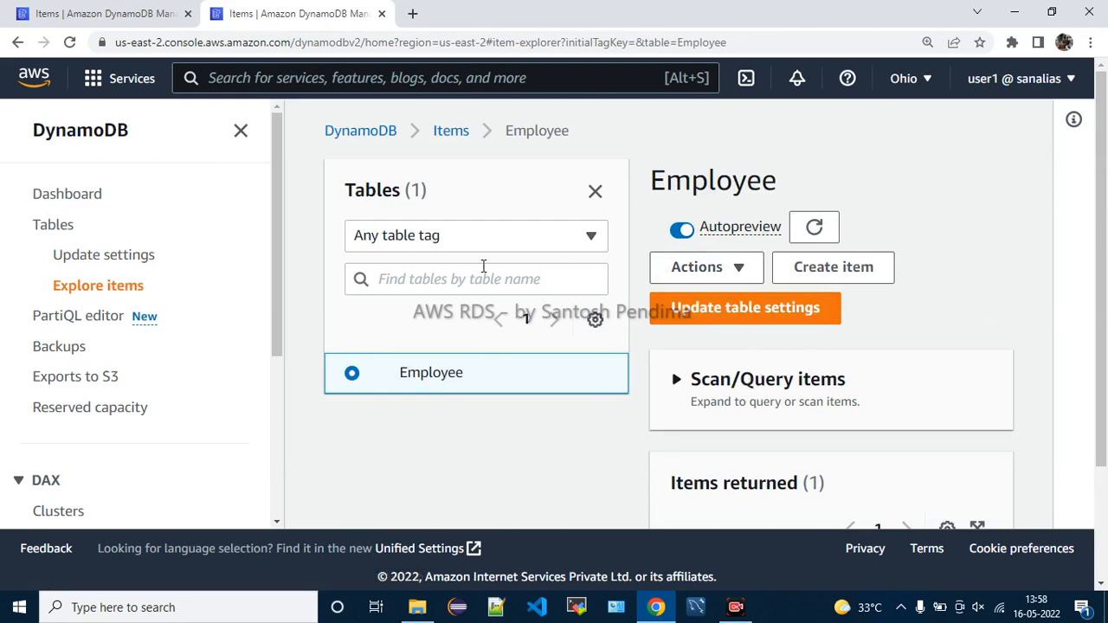
Close the Tables panel and collapse the navigation pane to widen the items view
scroll(862, 394, "down", 3)
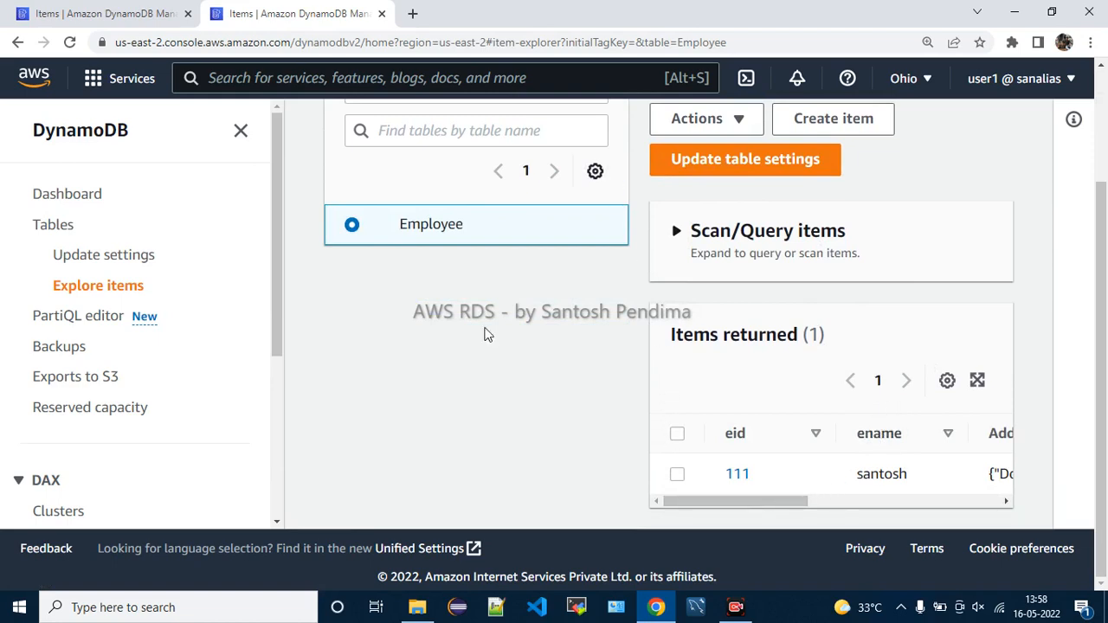
scroll(523, 320, "up", 3)
left_click(595, 191)
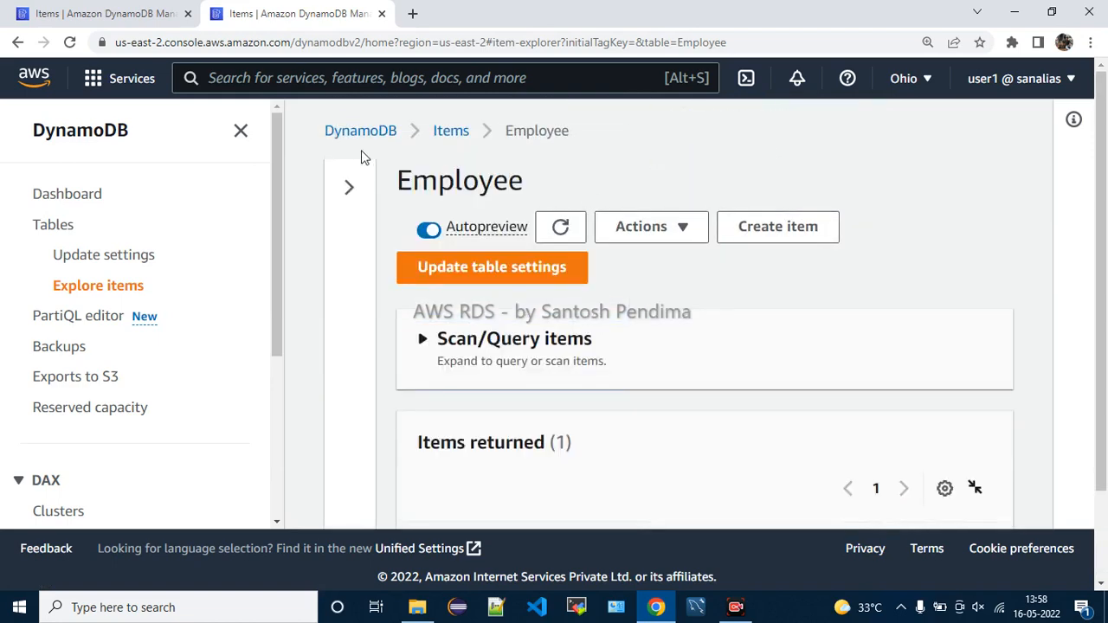
left_click(243, 132)
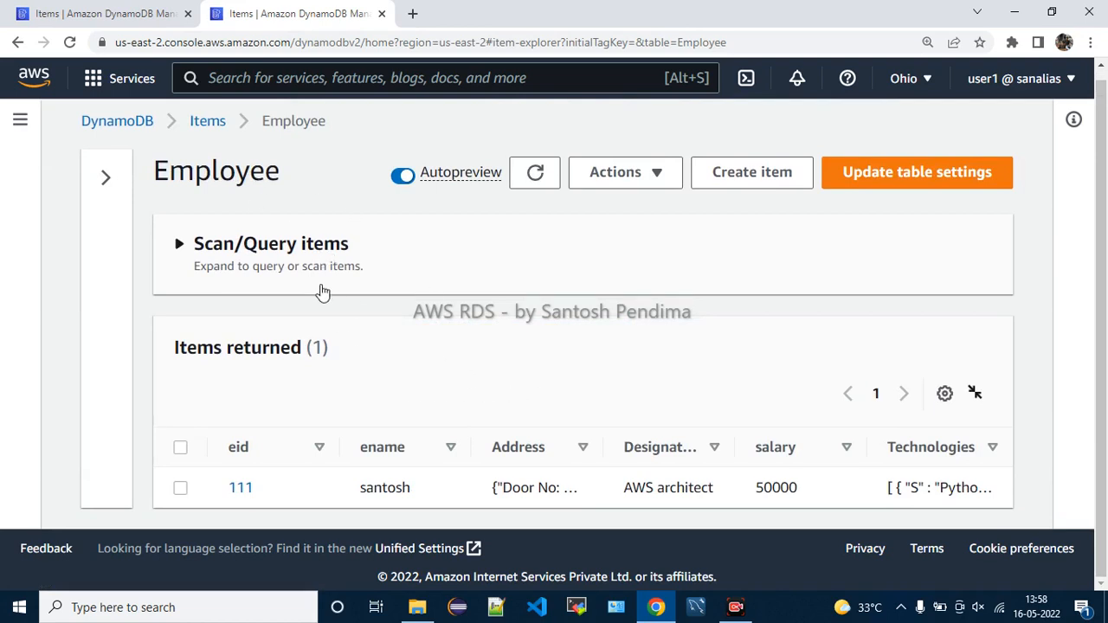
left_click_drag(193, 348, 395, 361)
left_click(404, 366)
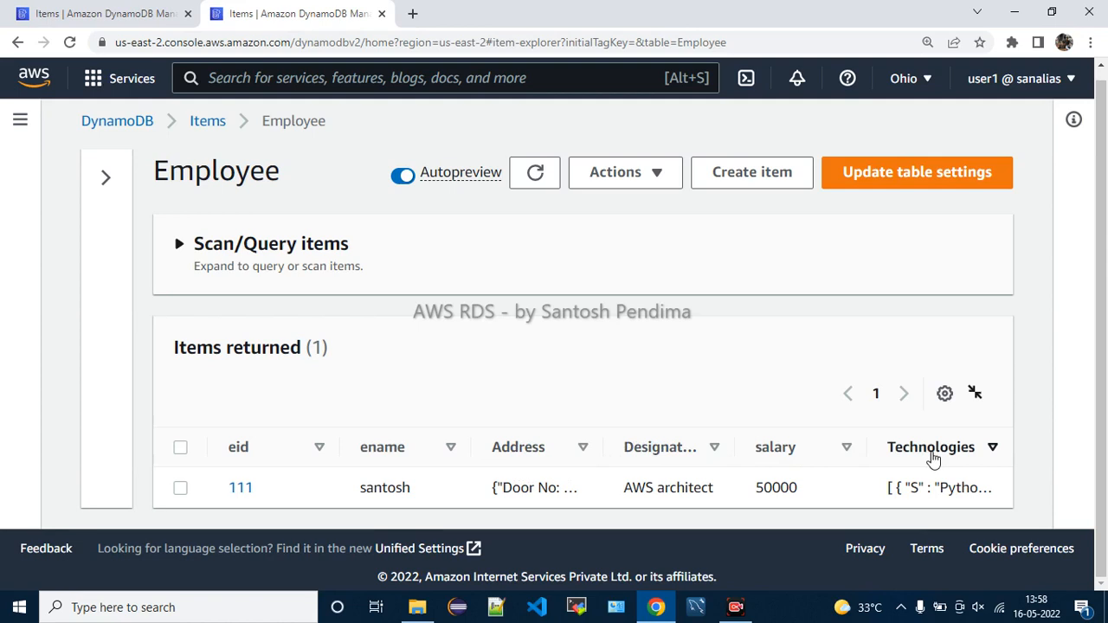
Zoom out to read item 111's full Technologies value, then zoom back in
left_click_drag(885, 499, 1001, 501)
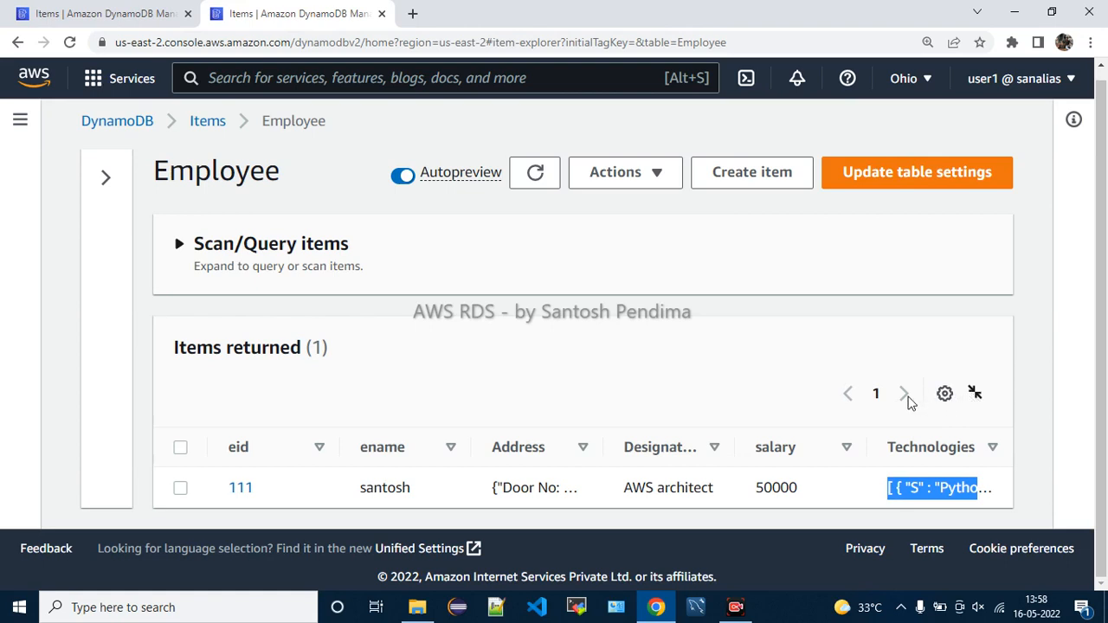
key("ctrl+minus")
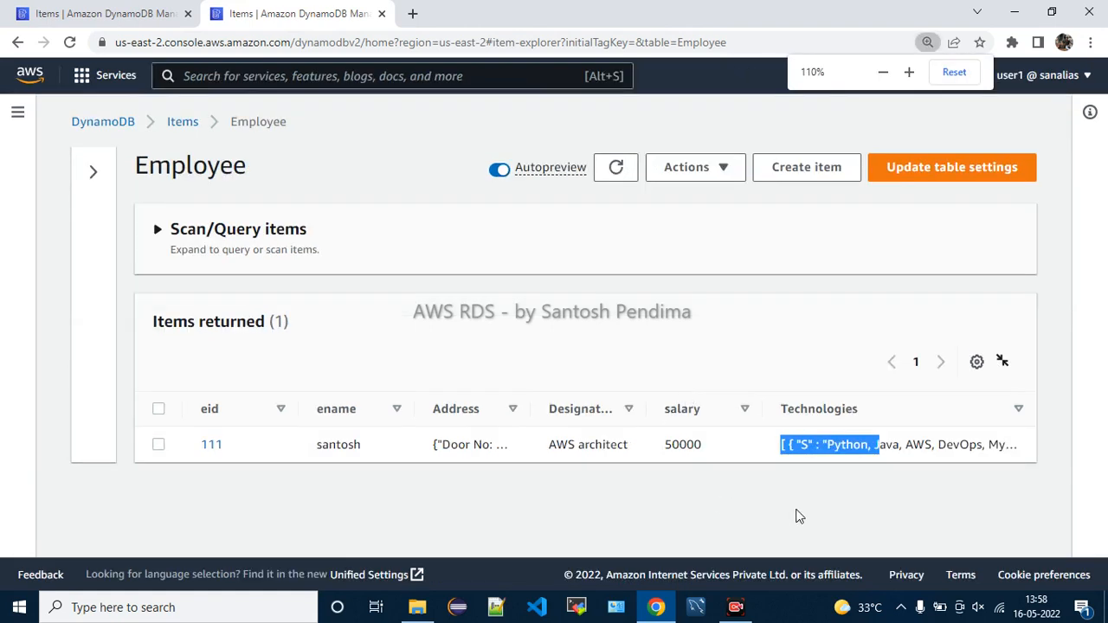
left_click(797, 516)
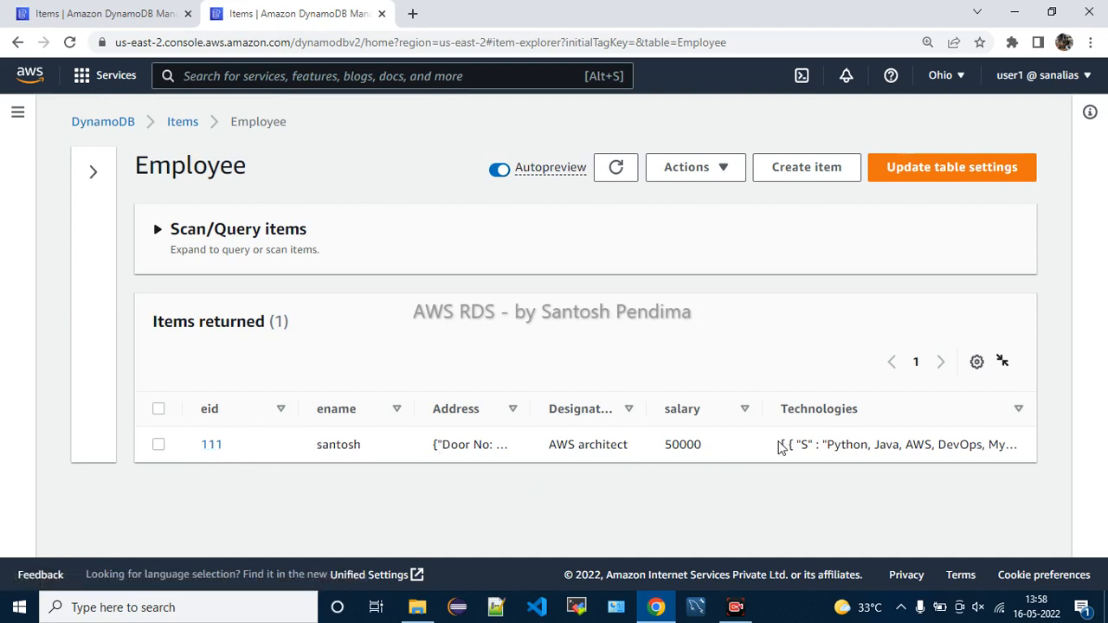
key("ctrl+plus")
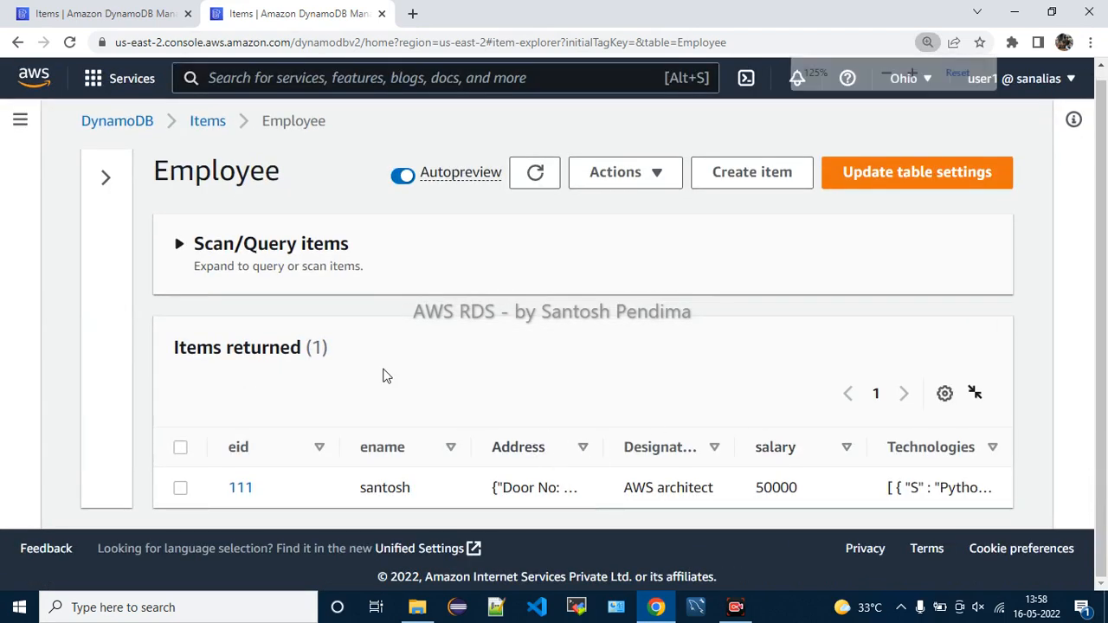
Expand the Scan/Query items section
left_click(174, 252)
scroll(525, 361, "down", 3)
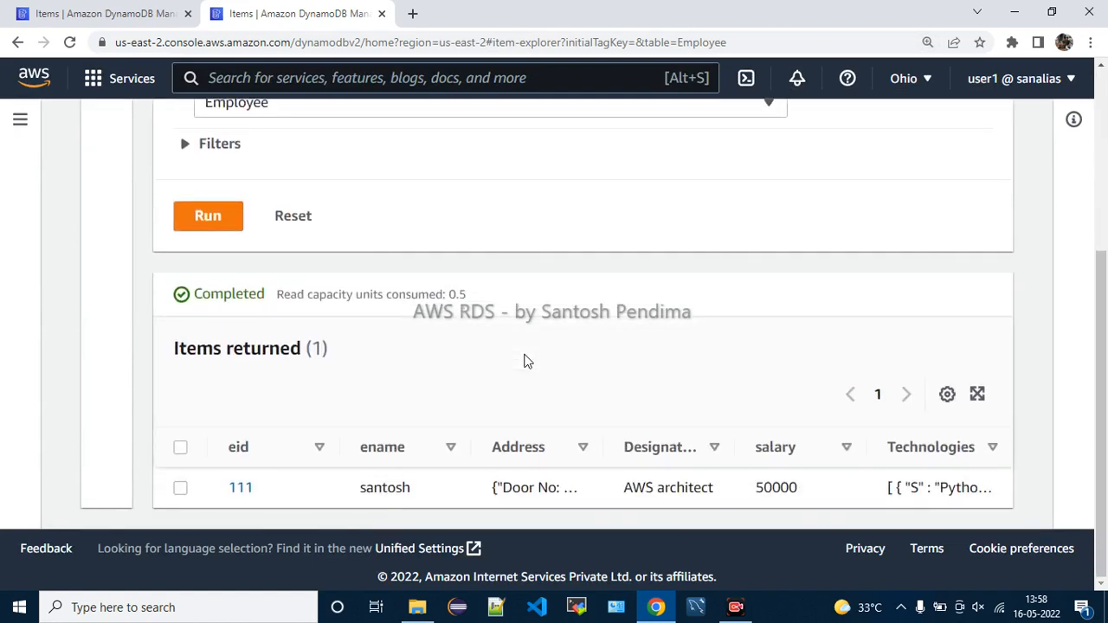
scroll(526, 360, "up", 4)
Return to the Address-filtered tab and scroll to item 111: AWS architect, salary 50000
left_click(165, 23)
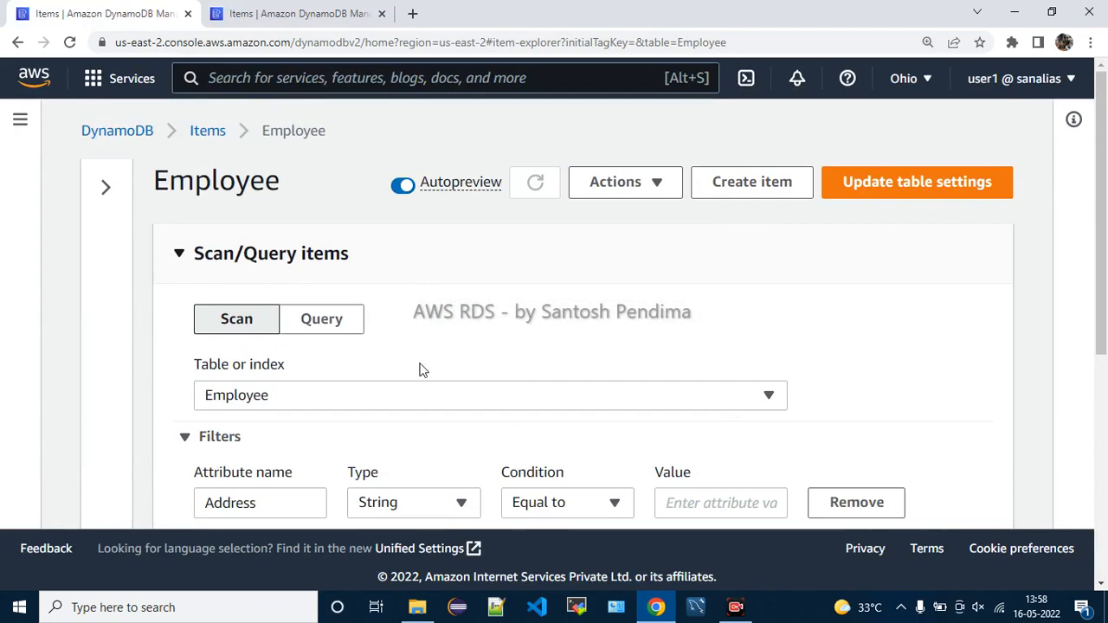
scroll(528, 391, "down", 4)
scroll(527, 391, "down", 1)
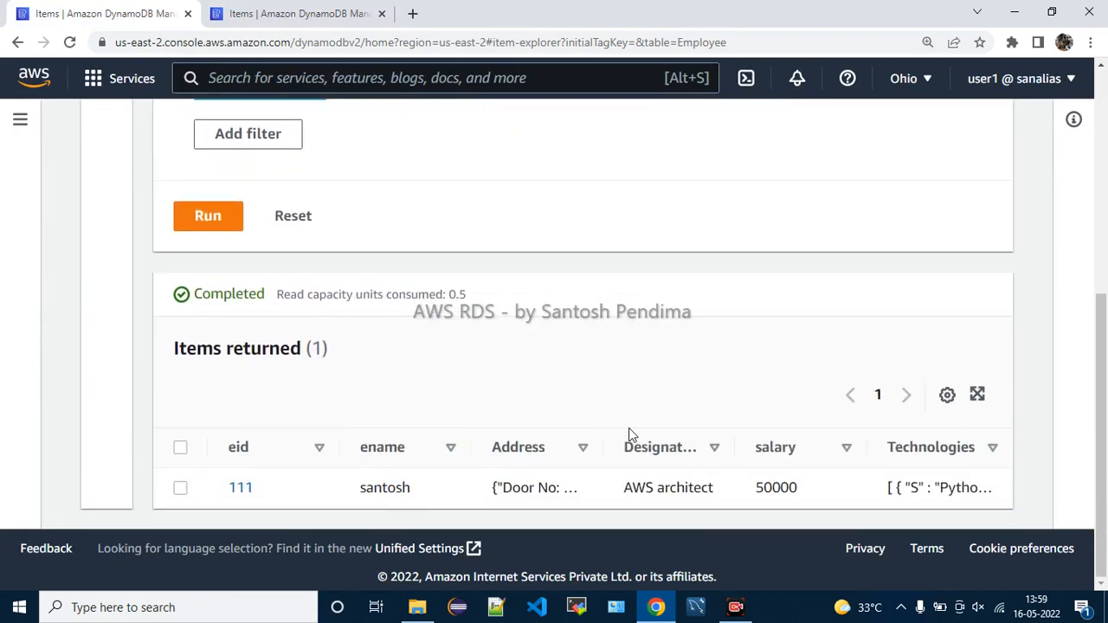
scroll(582, 390, "up", 3)
scroll(576, 387, "up", 2)
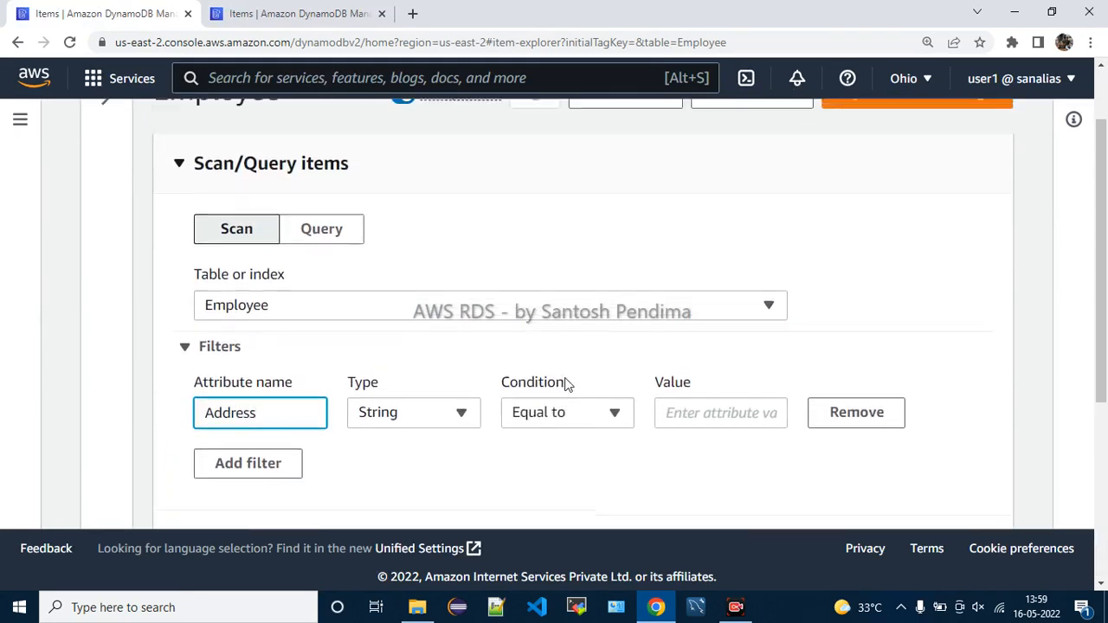
scroll(337, 476, "down", 1)
scroll(498, 468, "down", 4)
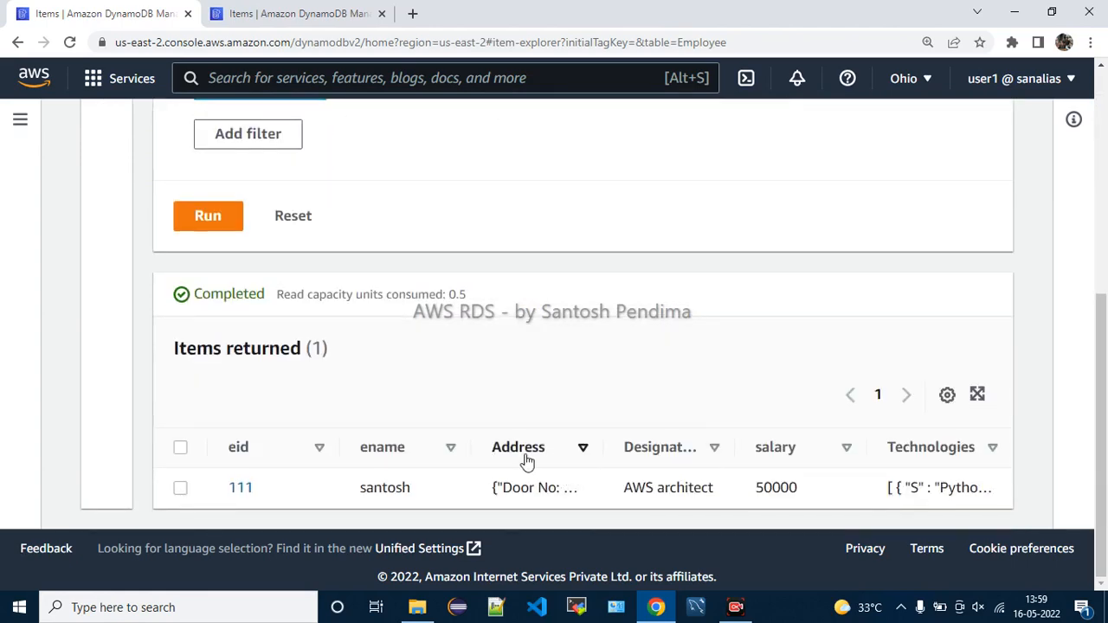
scroll(525, 459, "up", 3)
scroll(403, 406, "down", 3)
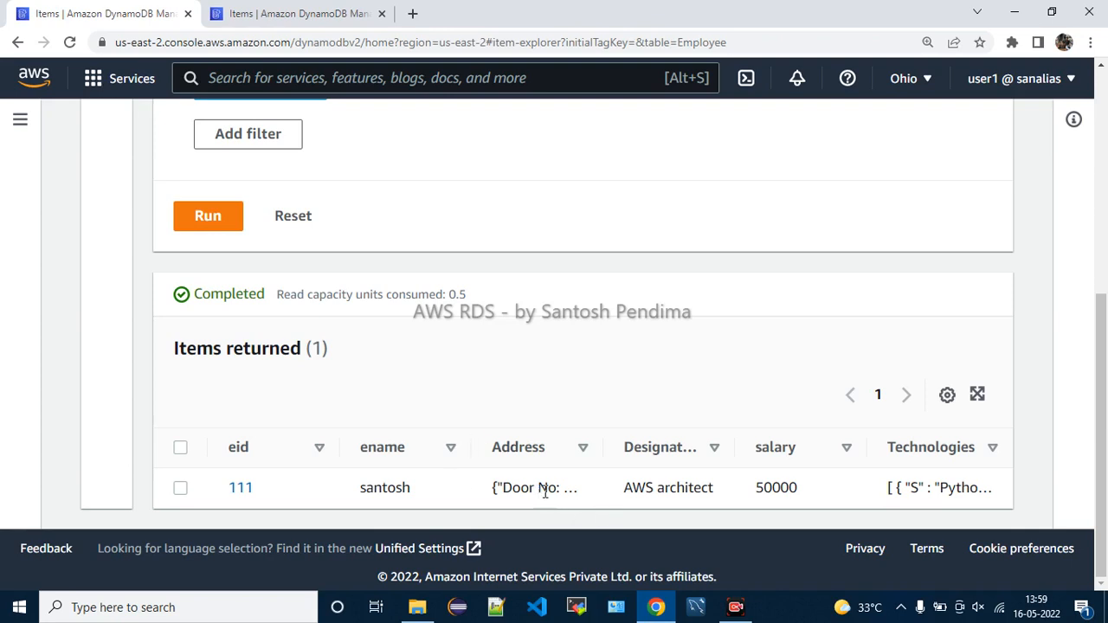
Clear the old address text and keep the Address filter type as String
left_click_drag(495, 489, 567, 495)
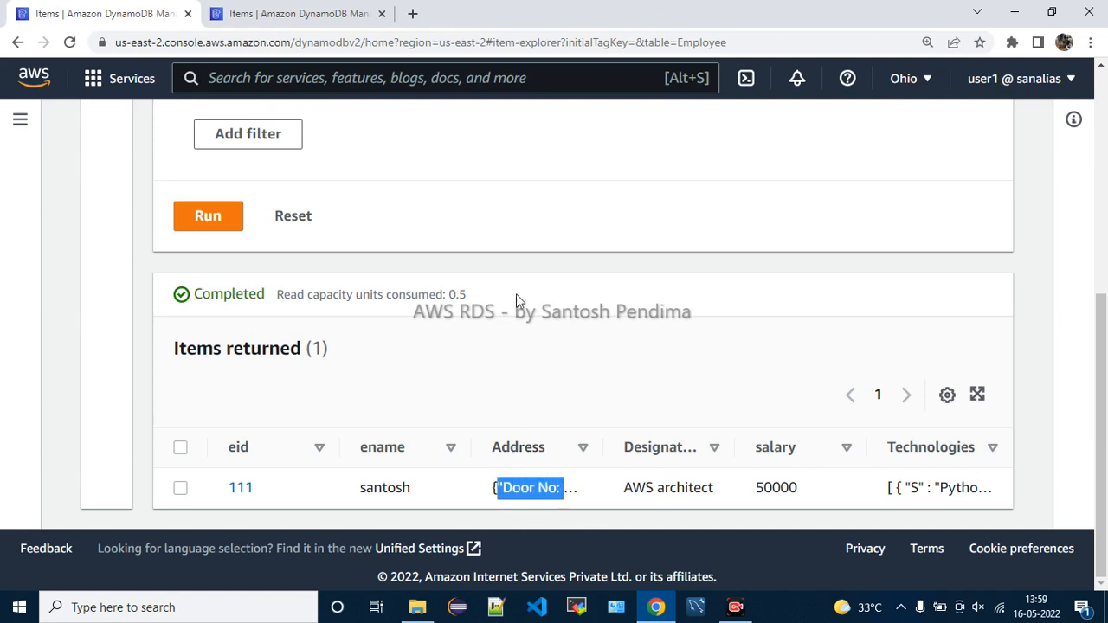
left_click(513, 244)
scroll(510, 264, "up", 2)
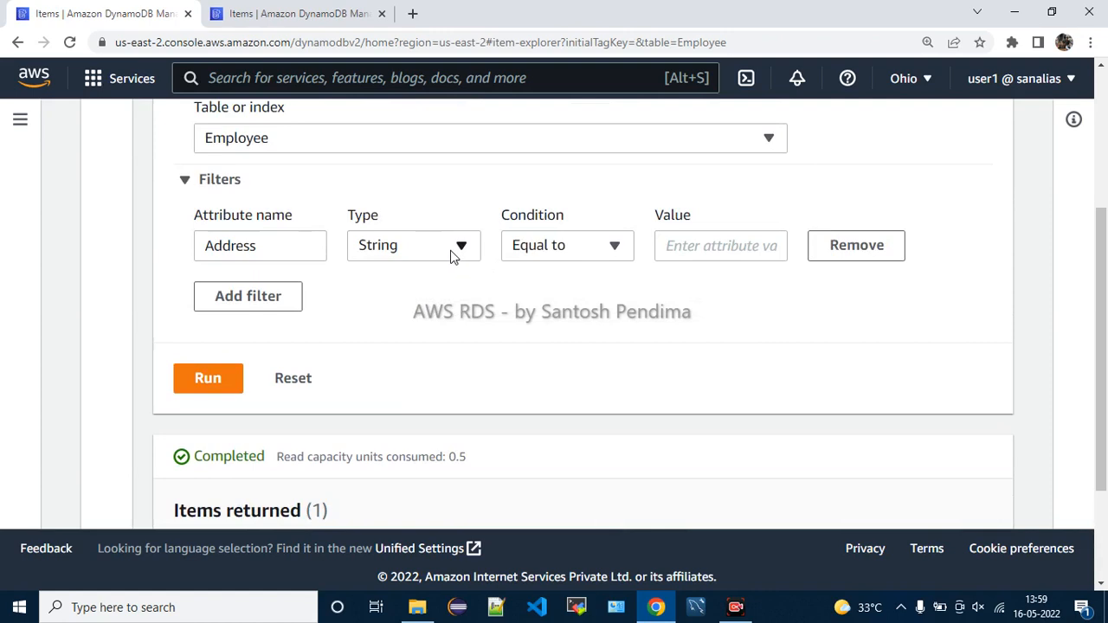
left_click(452, 253)
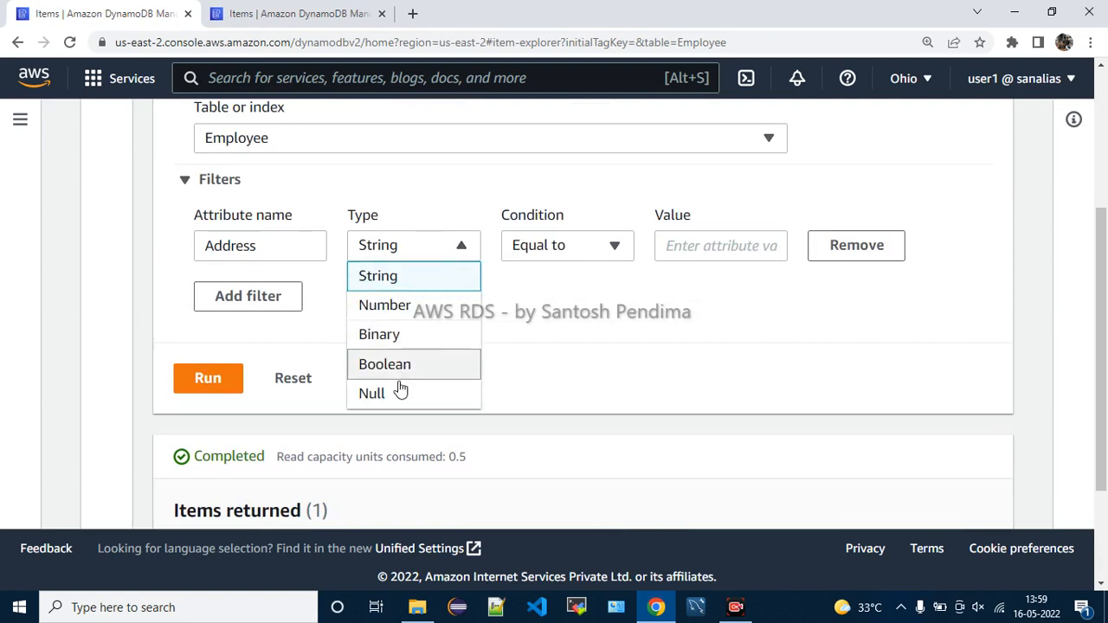
scroll(393, 389, "down", 1)
scroll(387, 372, "up", 2)
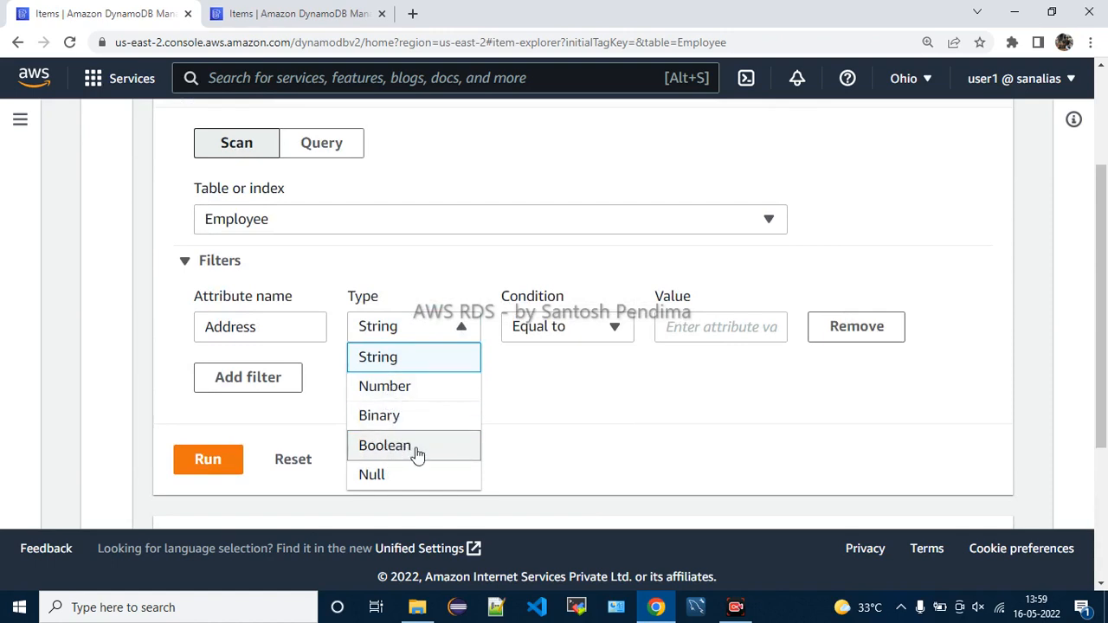
left_click(394, 370)
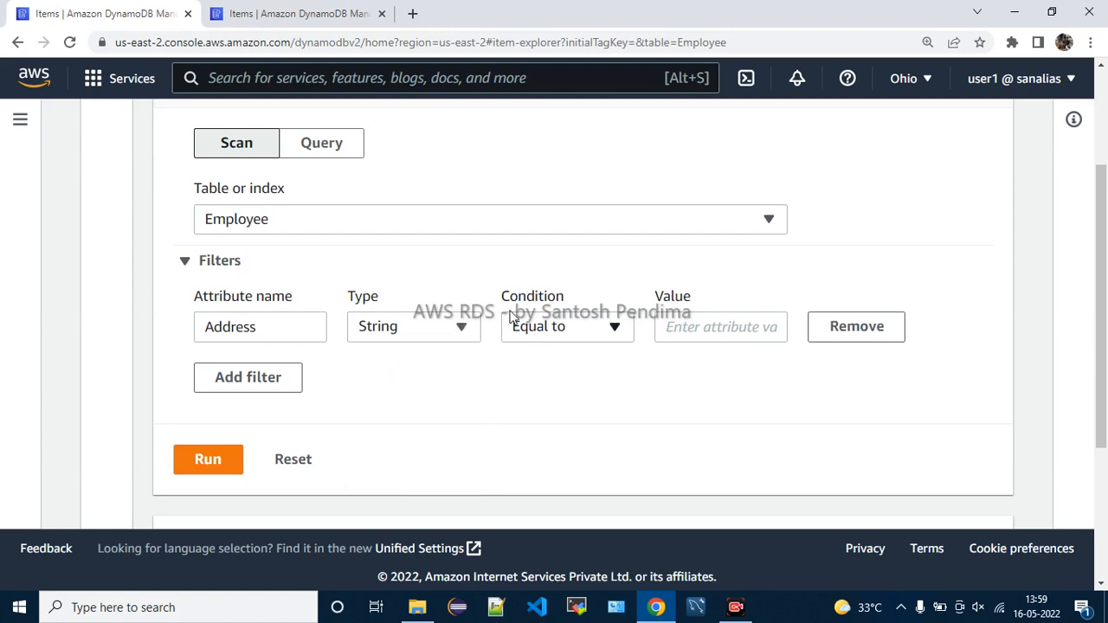
Set the Address filter condition to Contains
left_click(530, 334)
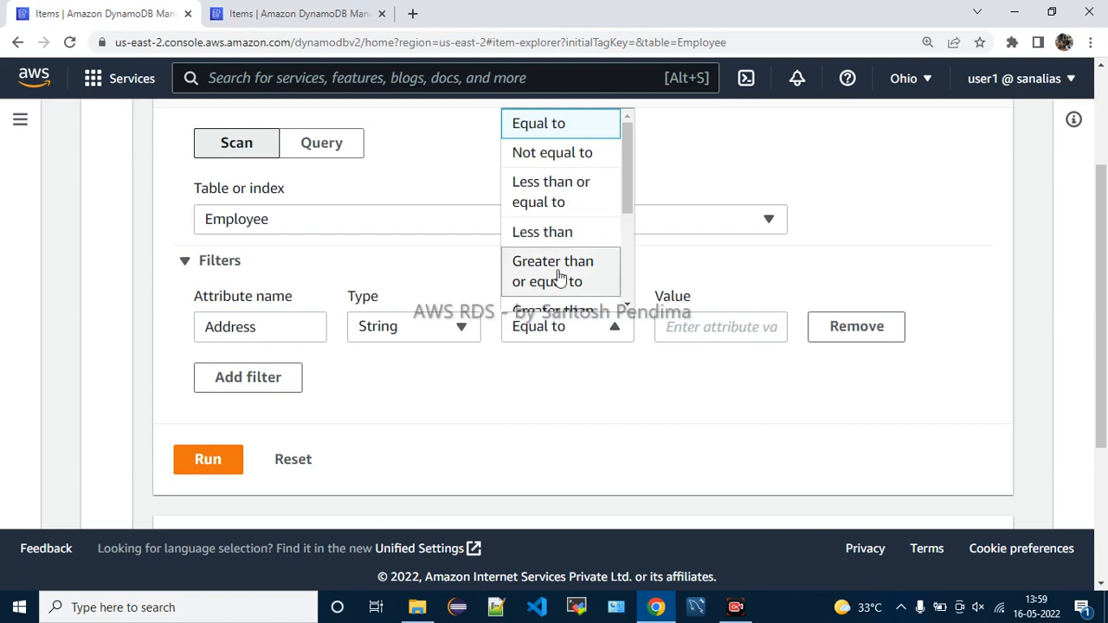
scroll(549, 282, "down", 1)
scroll(564, 264, "down", 1)
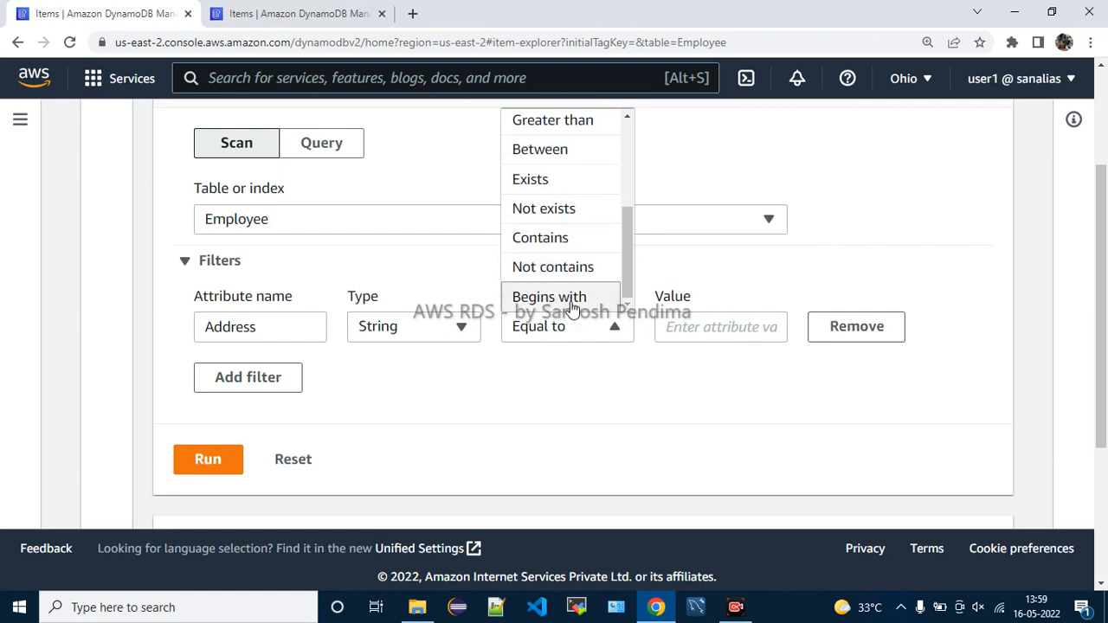
scroll(571, 304, "down", 1)
scroll(574, 308, "up", 1)
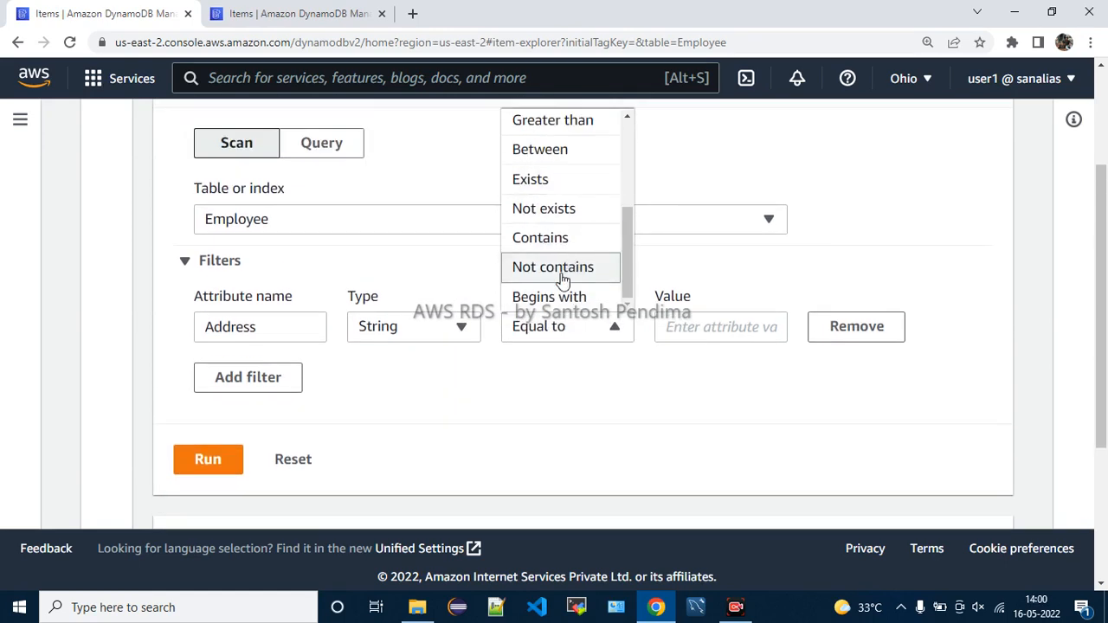
scroll(559, 280, "up", 3)
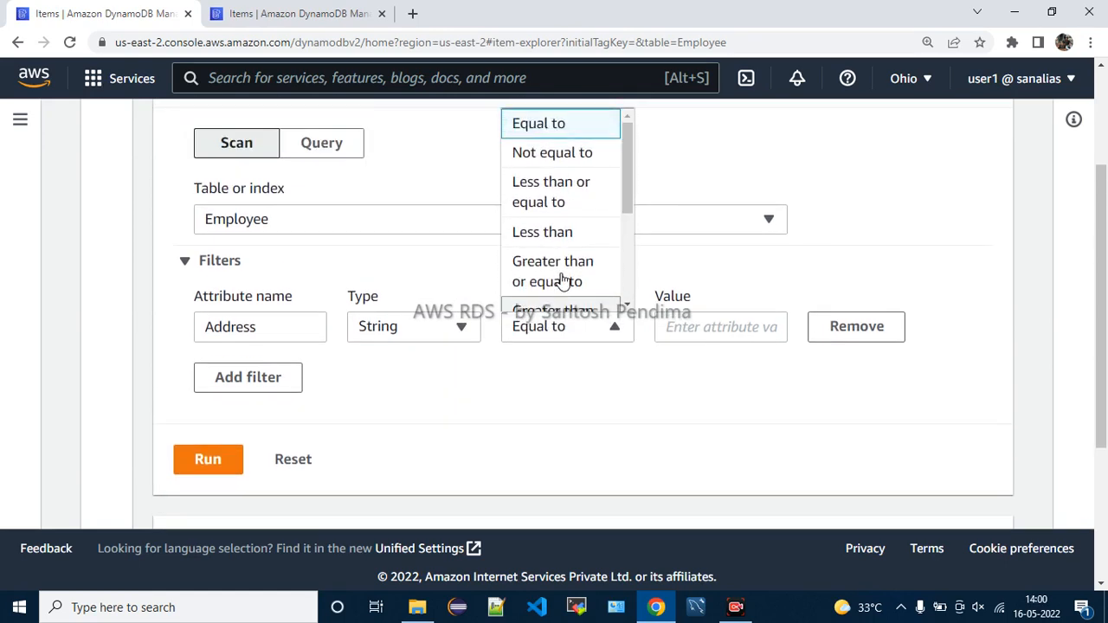
scroll(563, 280, "down", 1)
scroll(562, 279, "down", 1)
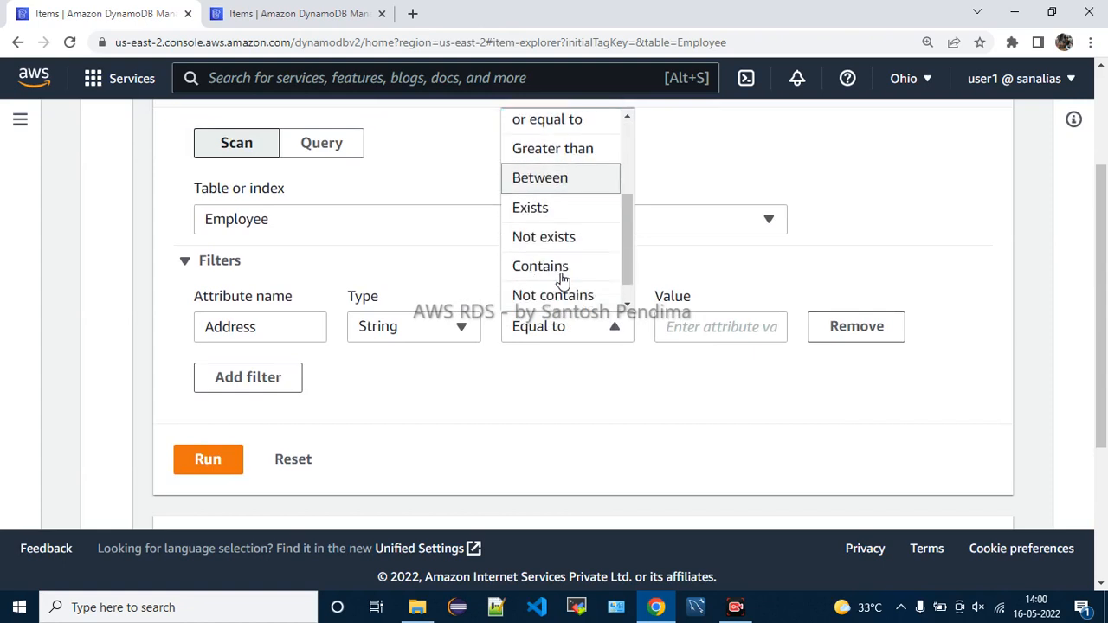
left_click(560, 268)
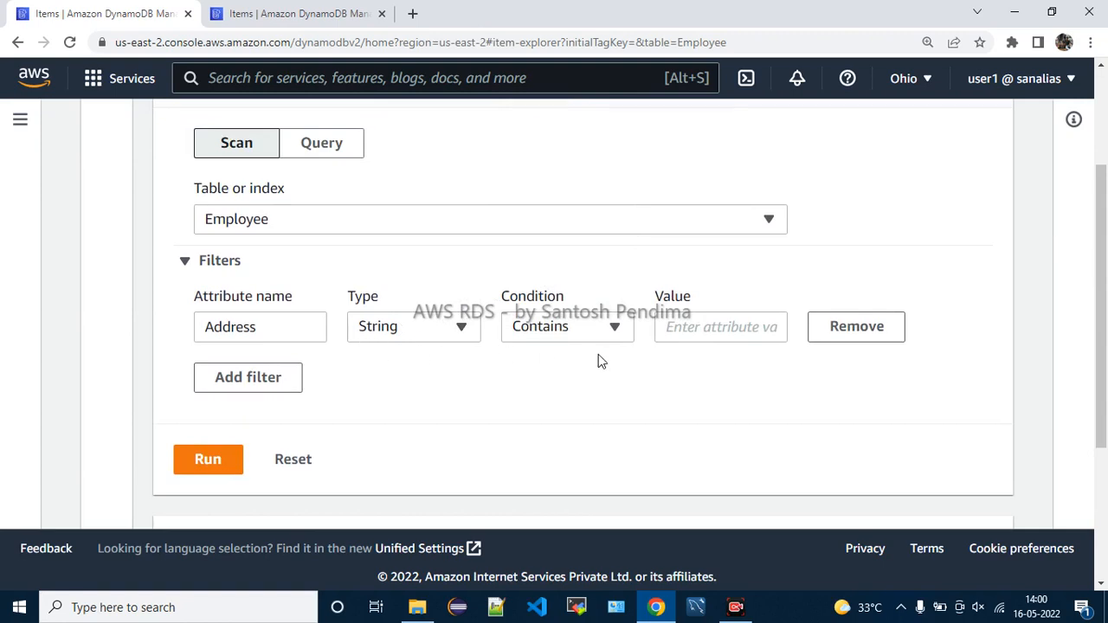
Enter Vizag as the filter value and run the scan, which returns no items
left_click(723, 333)
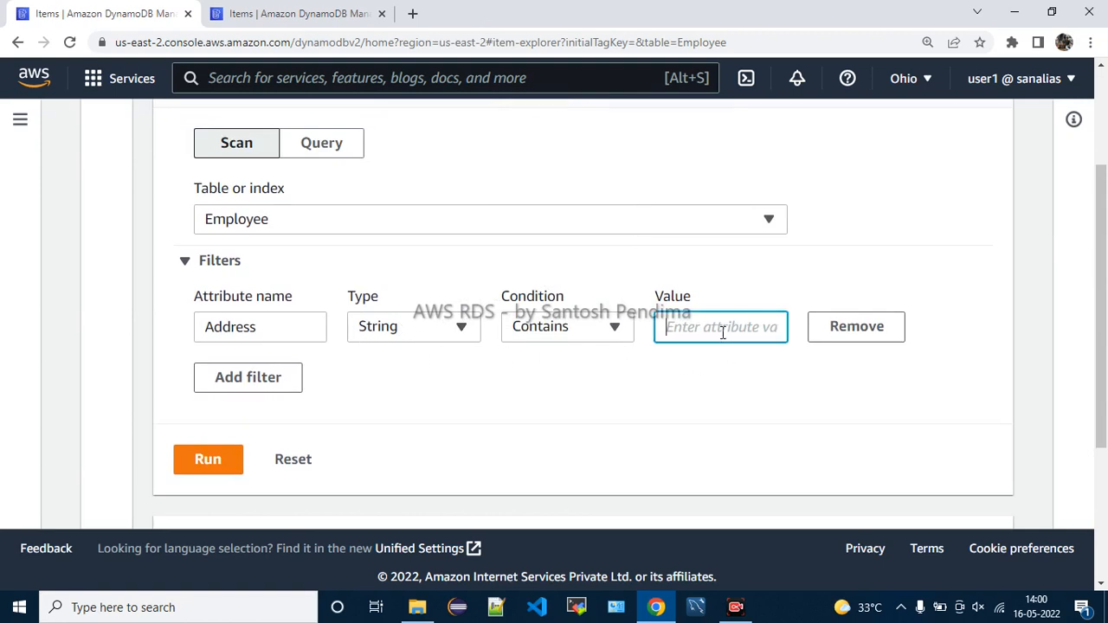
type("Vizag")
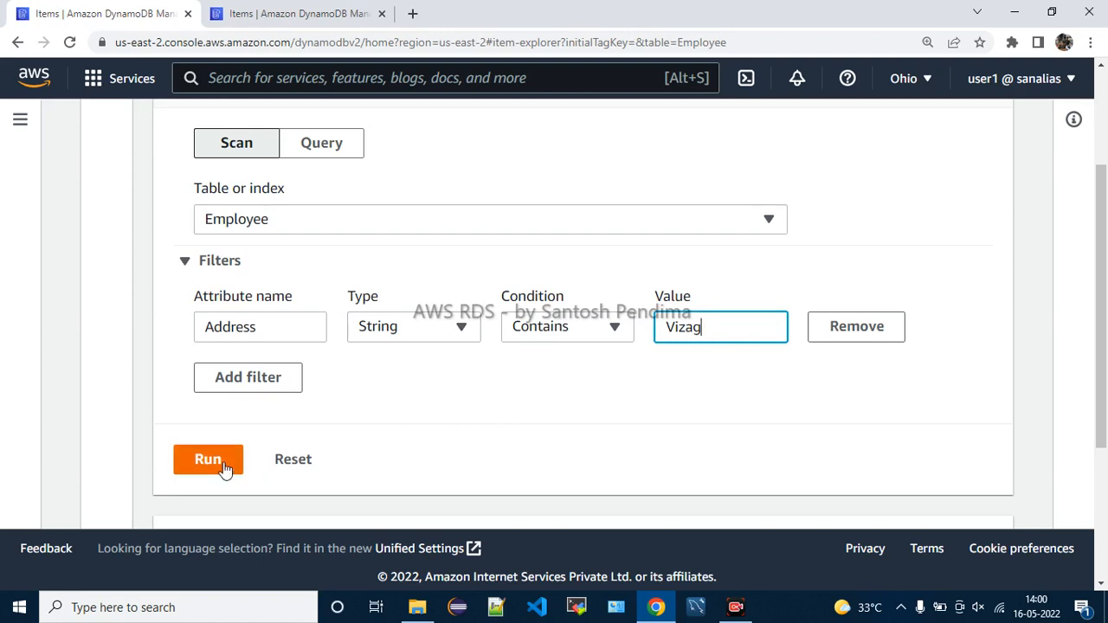
left_click(190, 463)
scroll(563, 415, "down", 2)
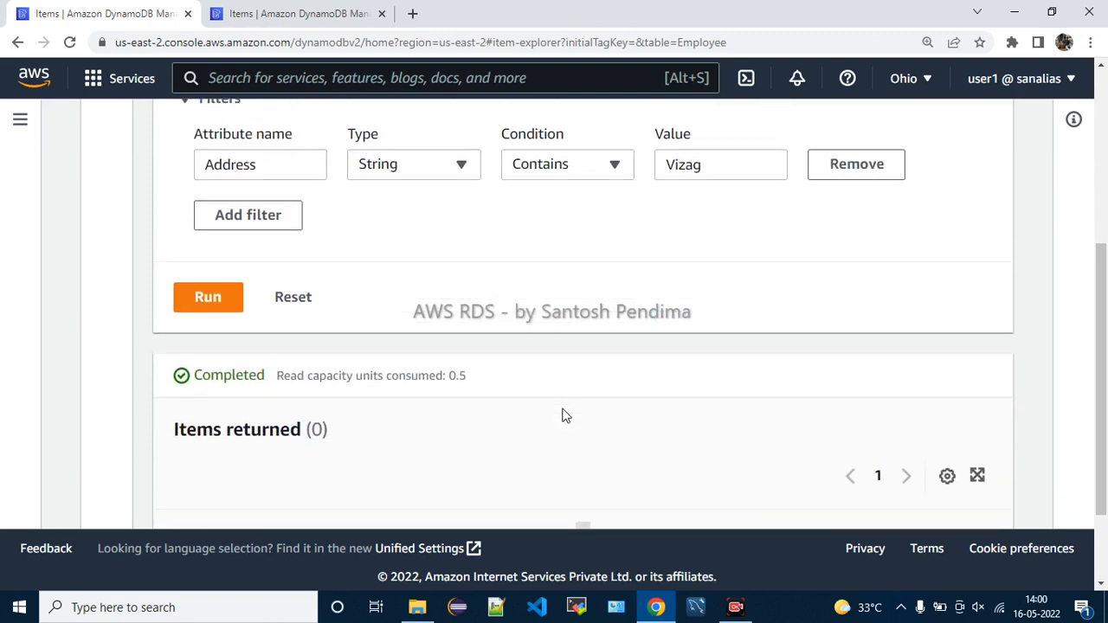
scroll(562, 415, "down", 2)
scroll(557, 403, "up", 4)
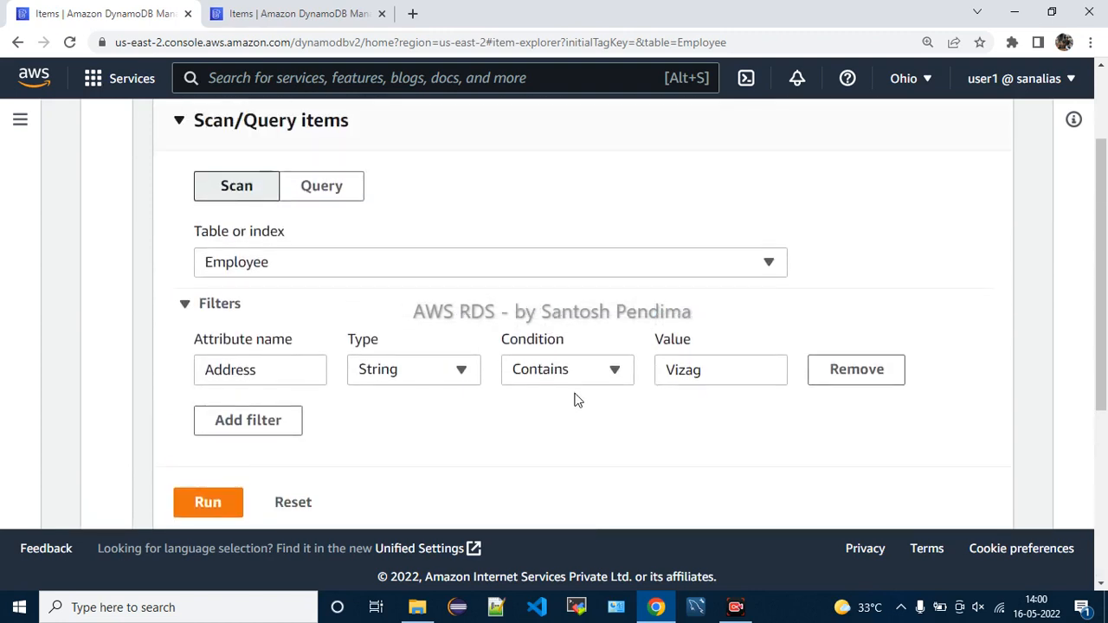
Switch the Address condition to Exists and rerun the scan, returning employee 111
left_click(582, 381)
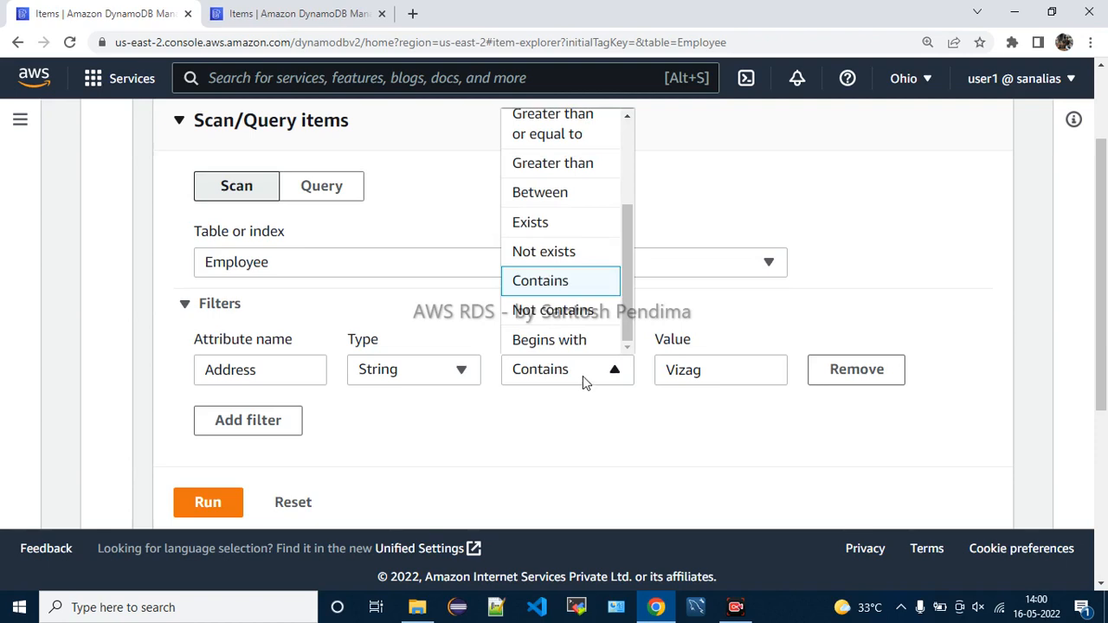
left_click(555, 224)
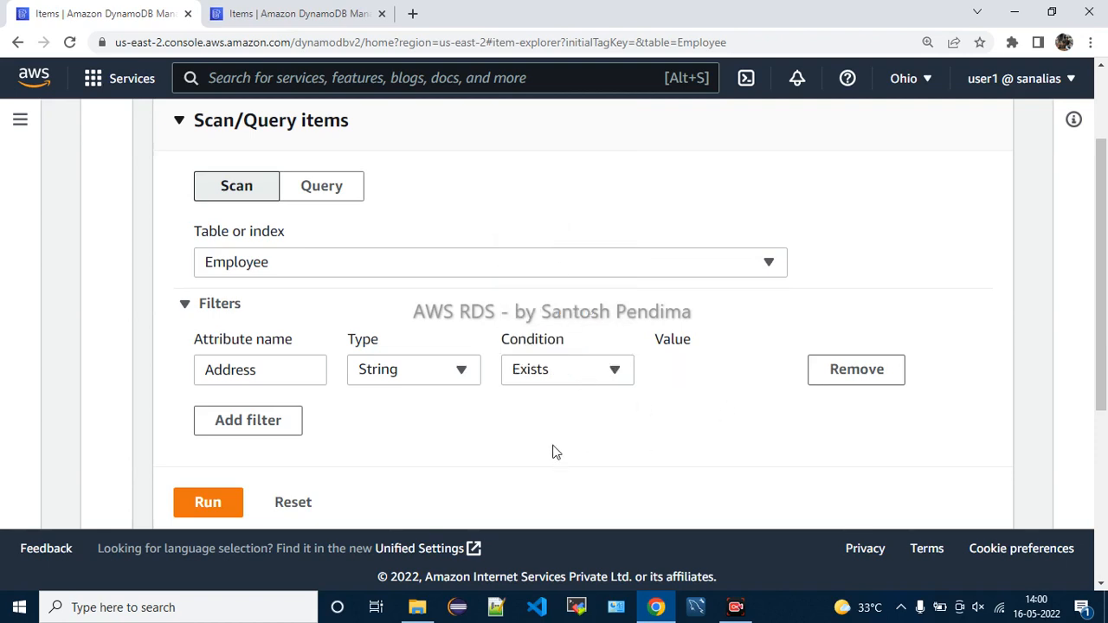
scroll(450, 447, "down", 1)
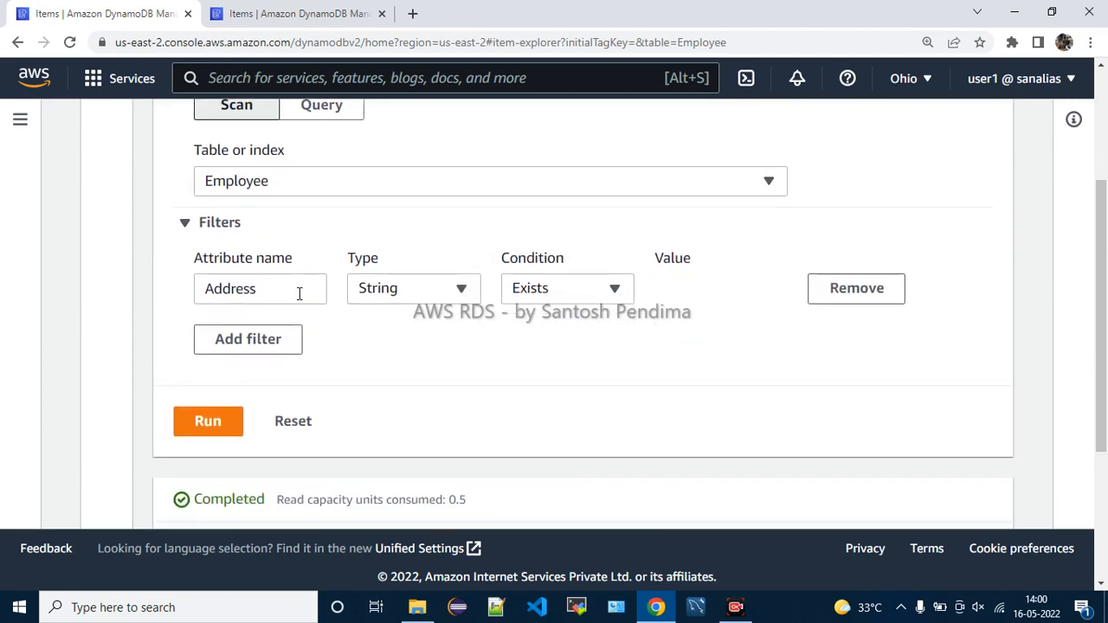
left_click(220, 408)
scroll(699, 364, "down", 3)
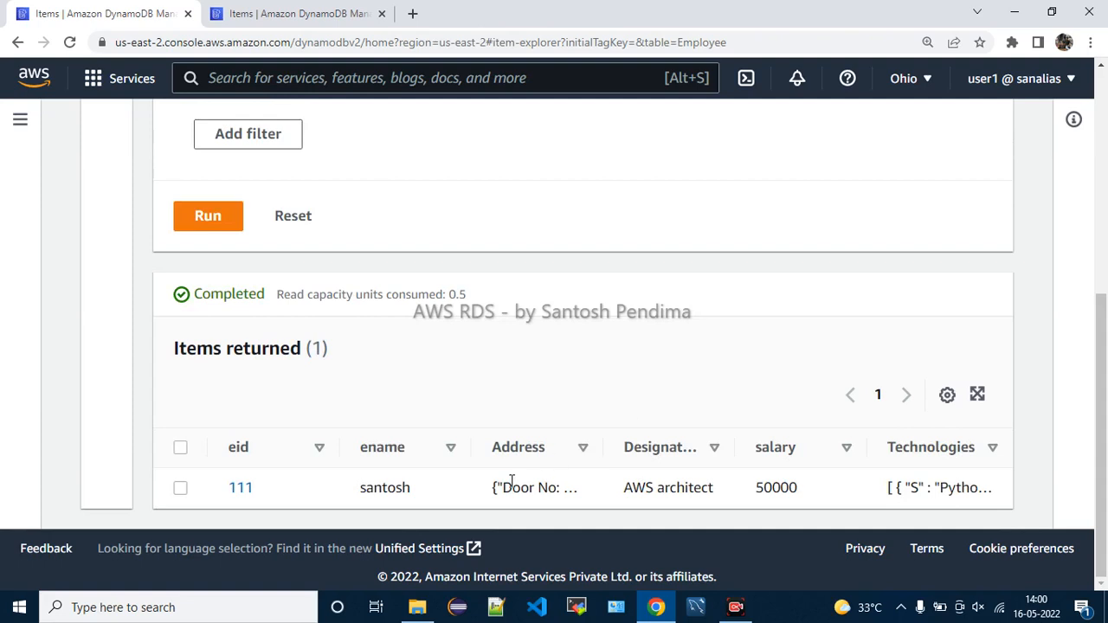
scroll(551, 454, "up", 5)
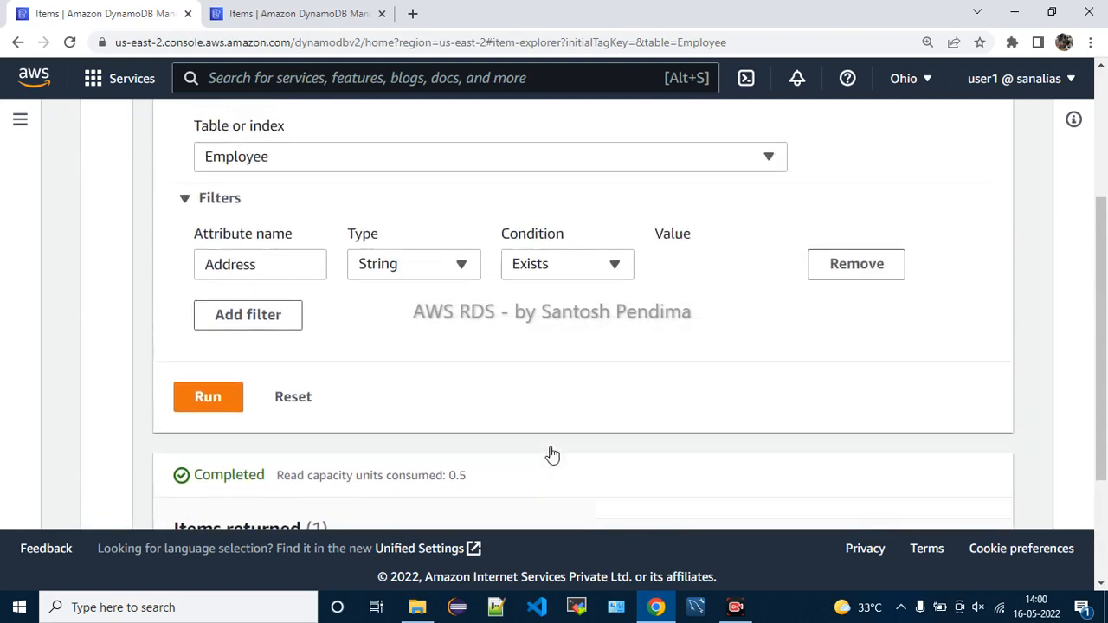
scroll(551, 455, "down", 2)
Change the filter attribute from Address to eid with type Number
left_click(281, 329)
key("BackSpace")
key("BackSpace")
key("BackSpace")
key("BackSpace")
key("BackSpace")
key("BackSpace")
key("BackSpace")
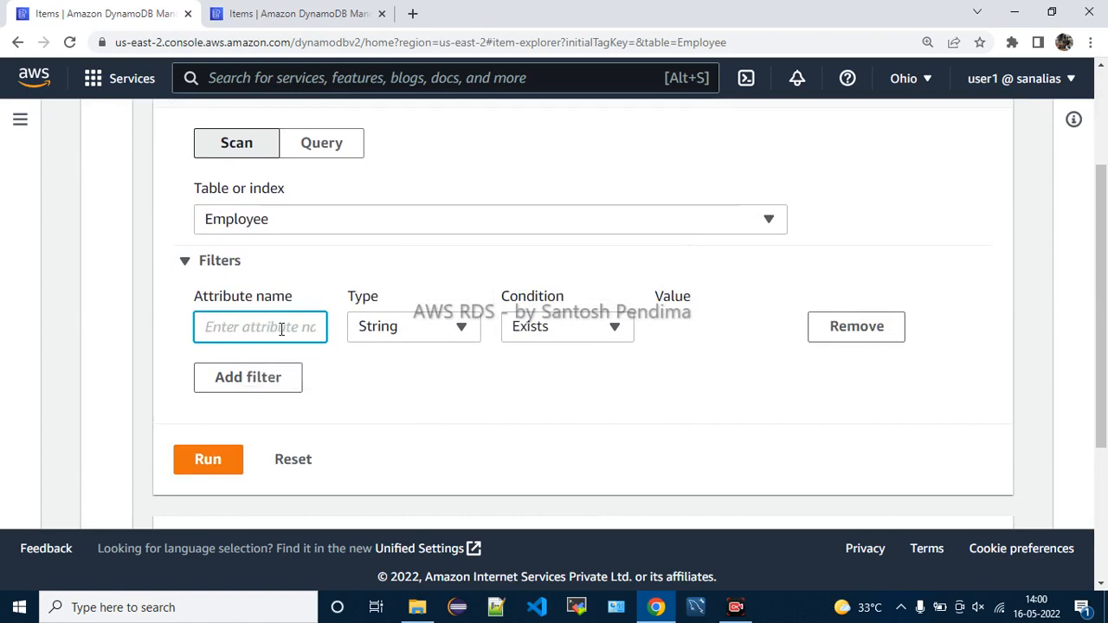
type("eid")
left_click(412, 332)
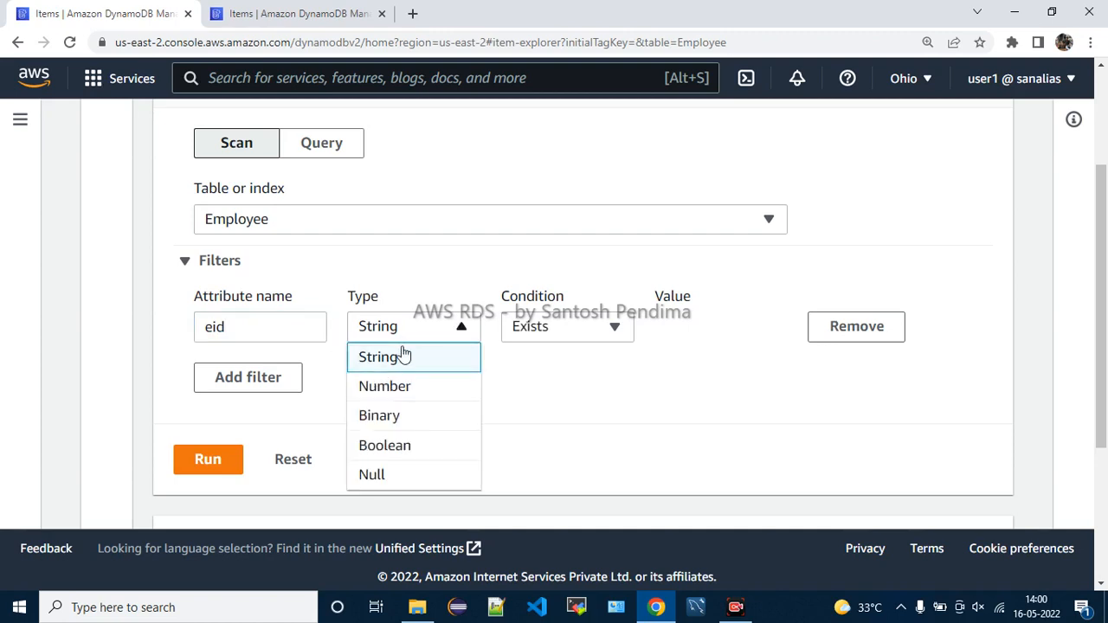
left_click(400, 392)
Set the condition to Equal to with value 111 and run, returning one item
left_click(568, 339)
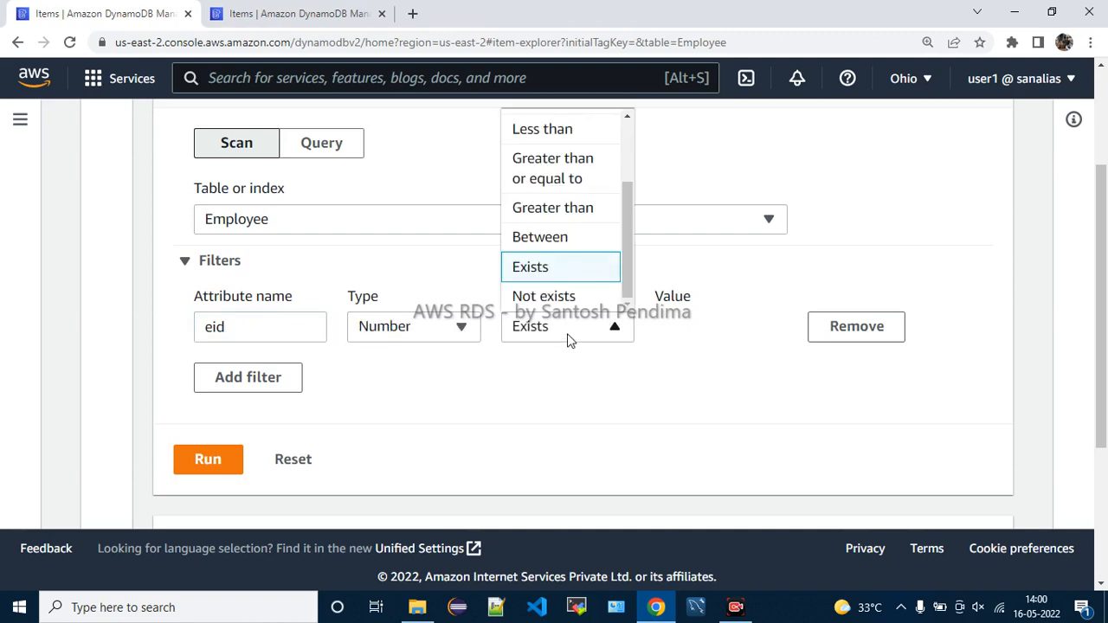
scroll(545, 243, "up", 2)
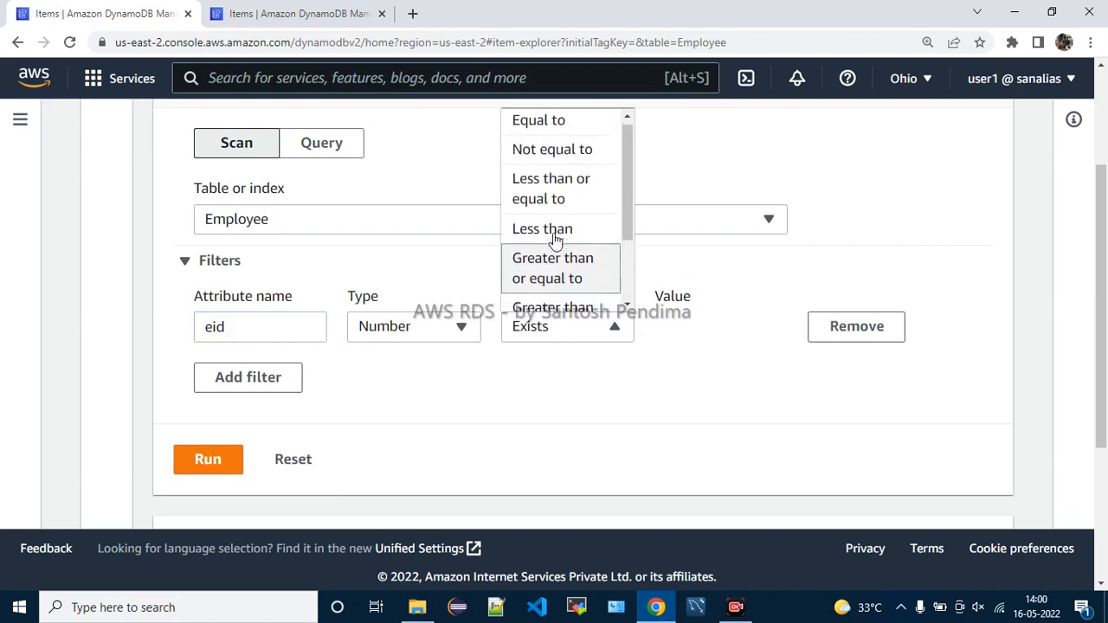
left_click(560, 135)
left_click(735, 329)
key("BackSpace")
key("BackSpace")
key("BackSpace")
key("BackSpace")
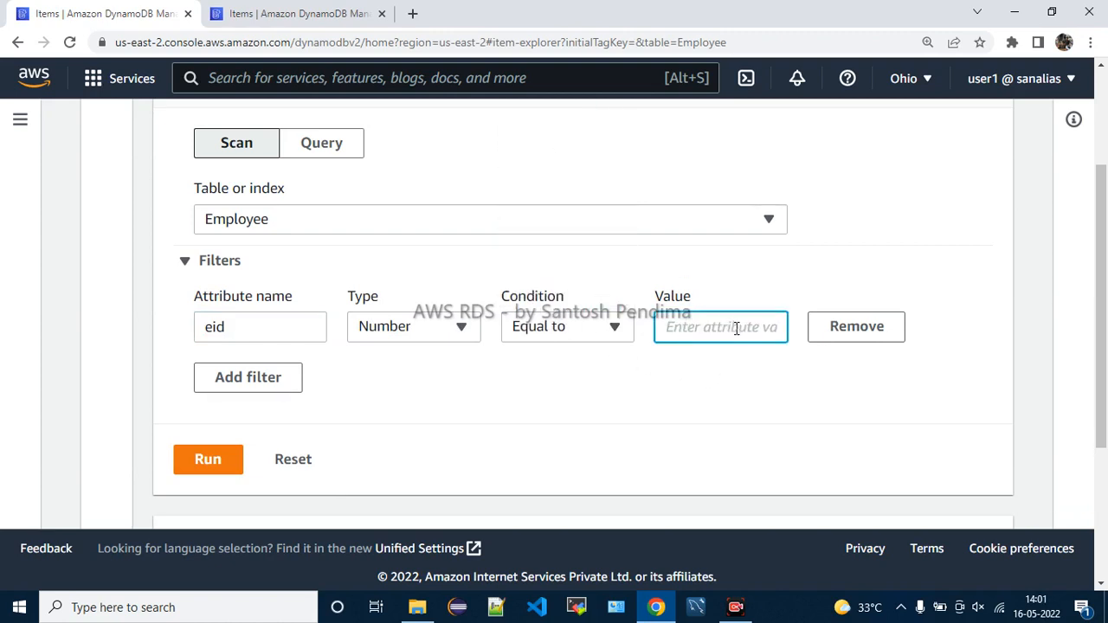
type("111")
left_click(226, 461)
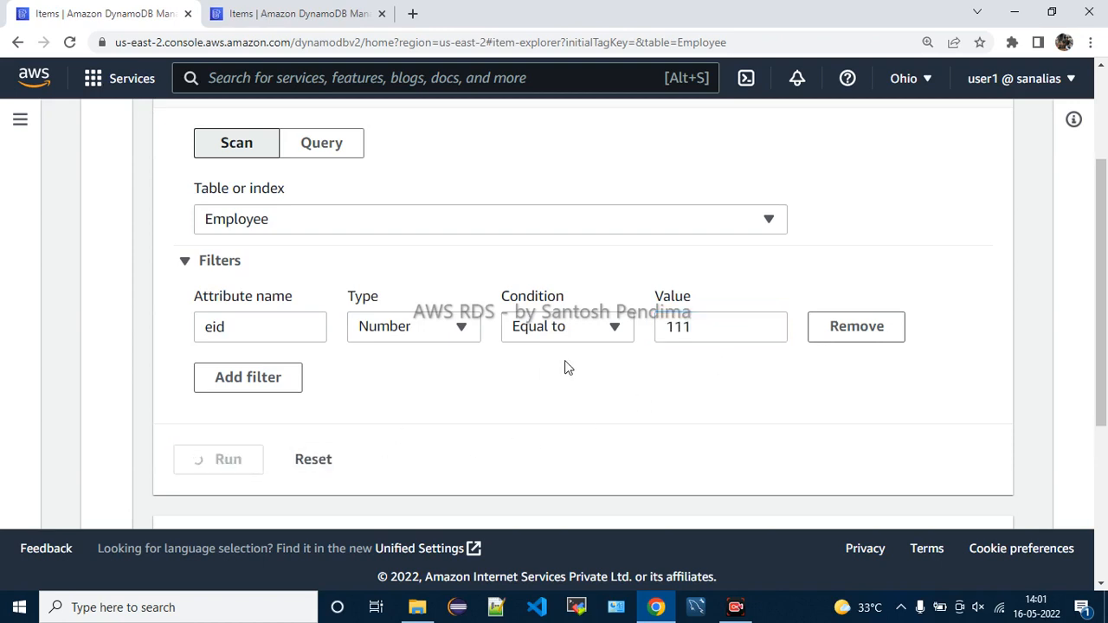
scroll(597, 363, "down", 3)
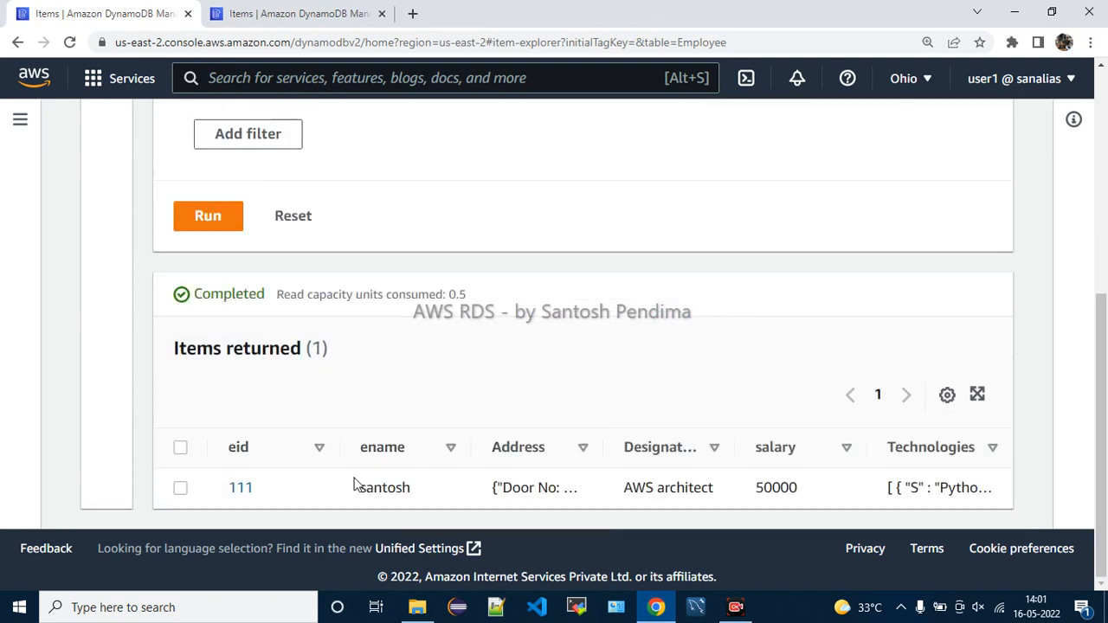
scroll(459, 340, "up", 3)
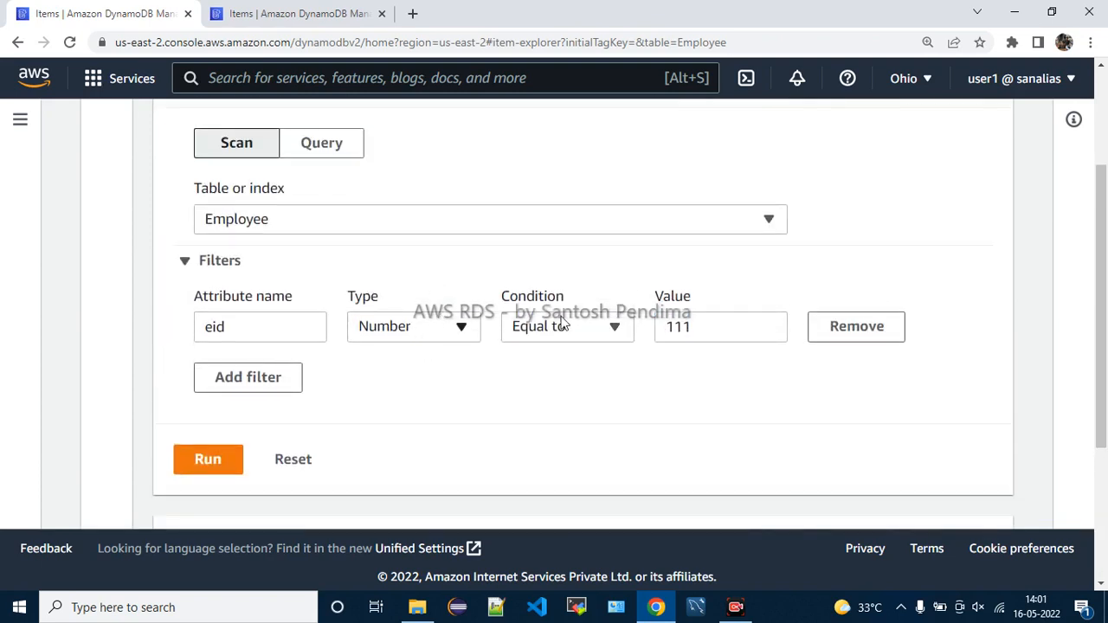
left_click(273, 377)
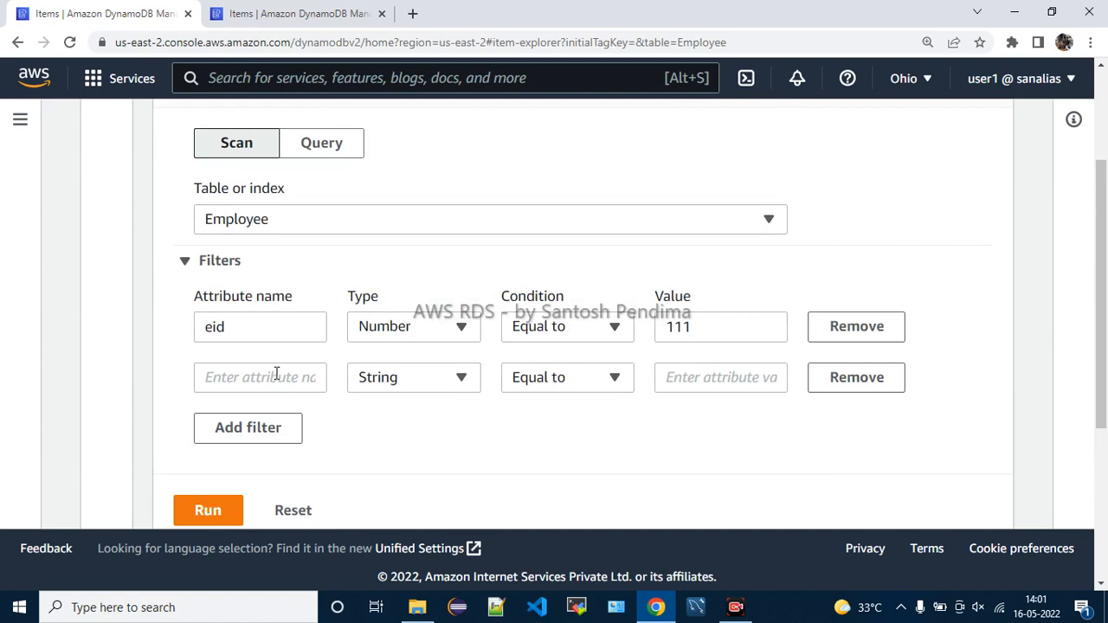
left_click(834, 389)
scroll(488, 339, "up", 1)
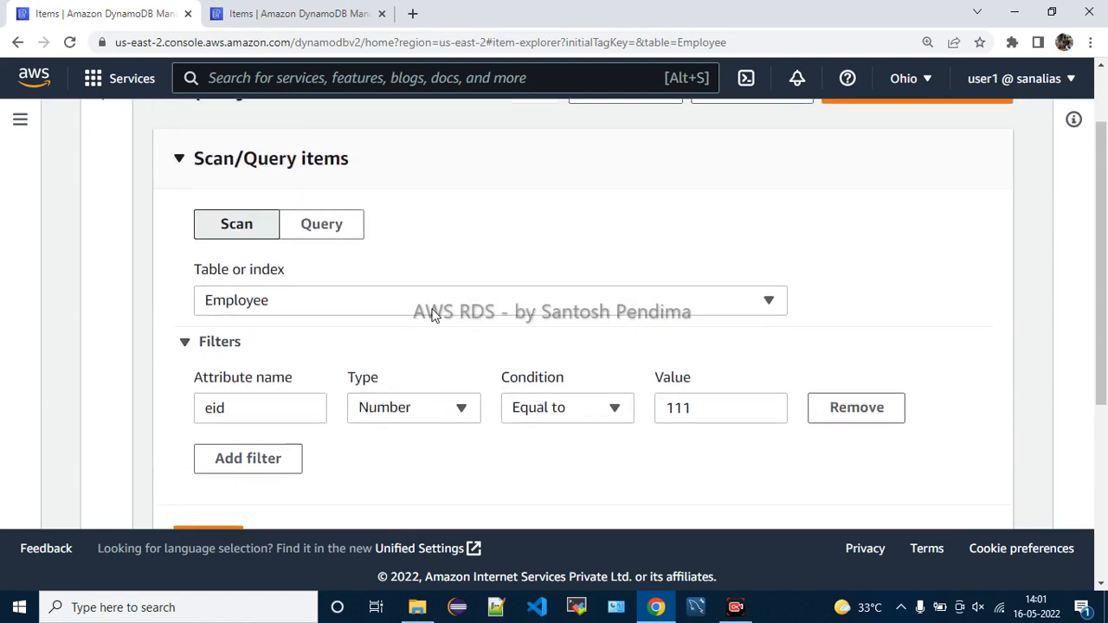
left_click(333, 233)
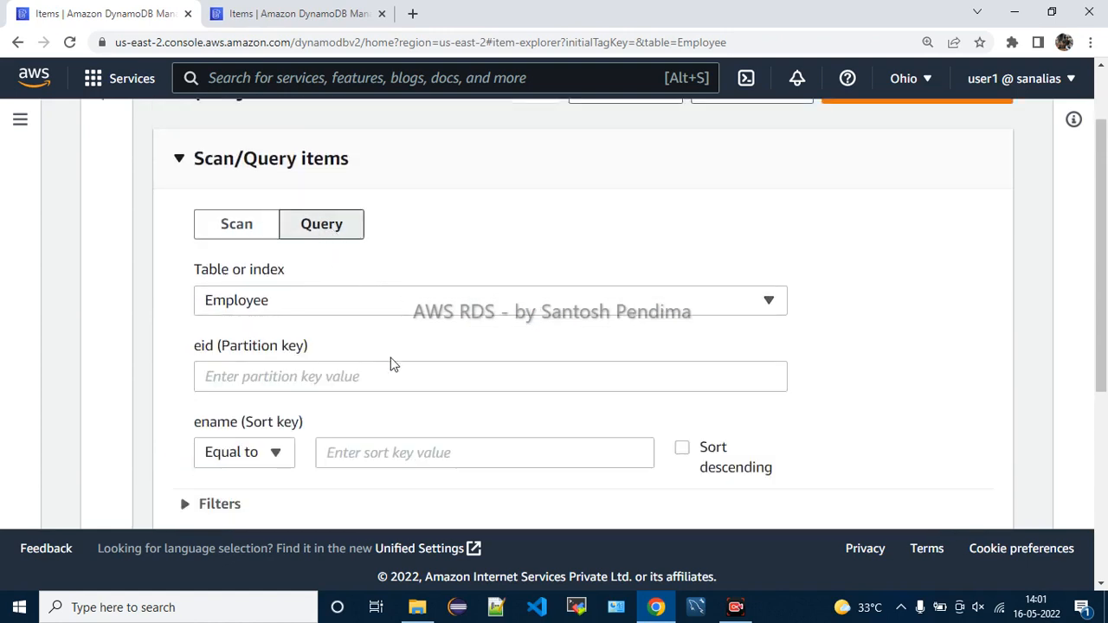
left_click(256, 230)
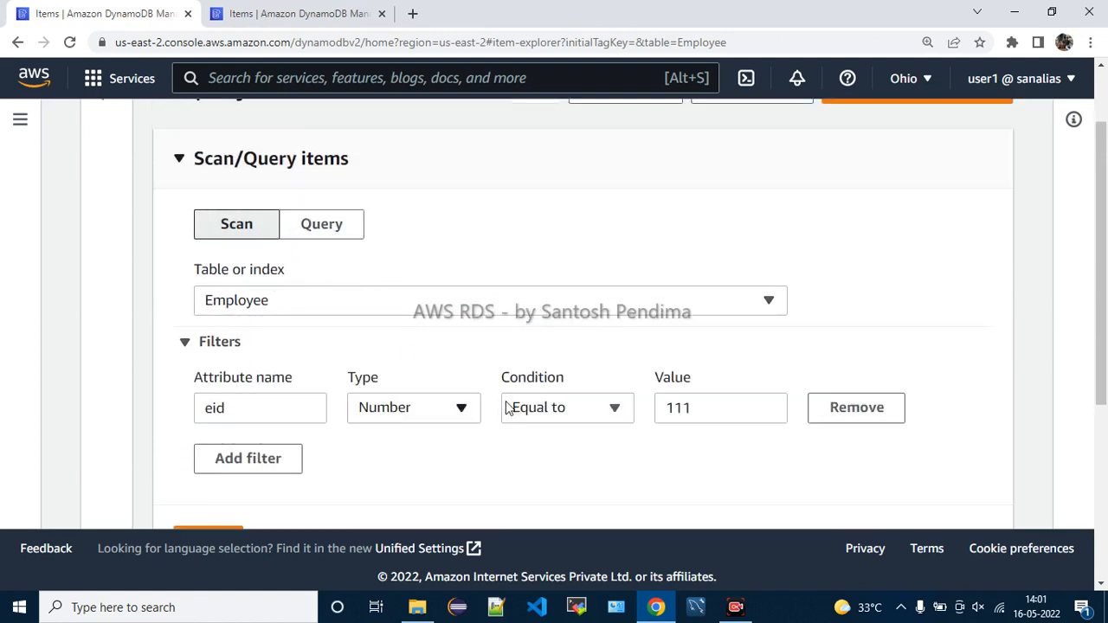
scroll(244, 329, "down", 1)
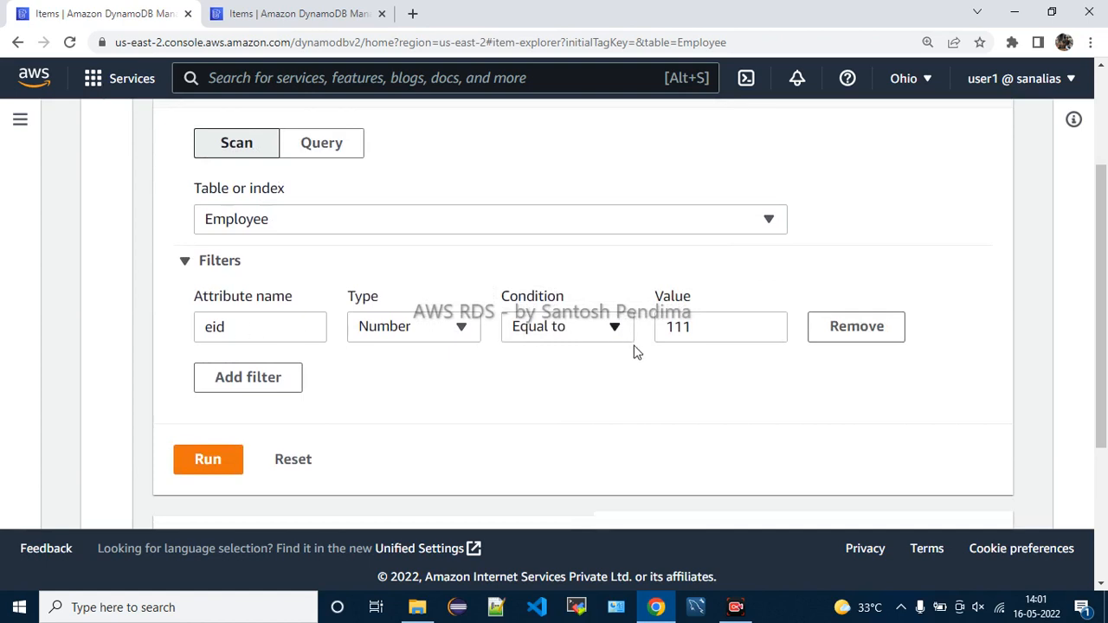
scroll(632, 349, "down", 3)
scroll(601, 396, "up", 2)
scroll(601, 395, "down", 2)
scroll(644, 389, "up", 4)
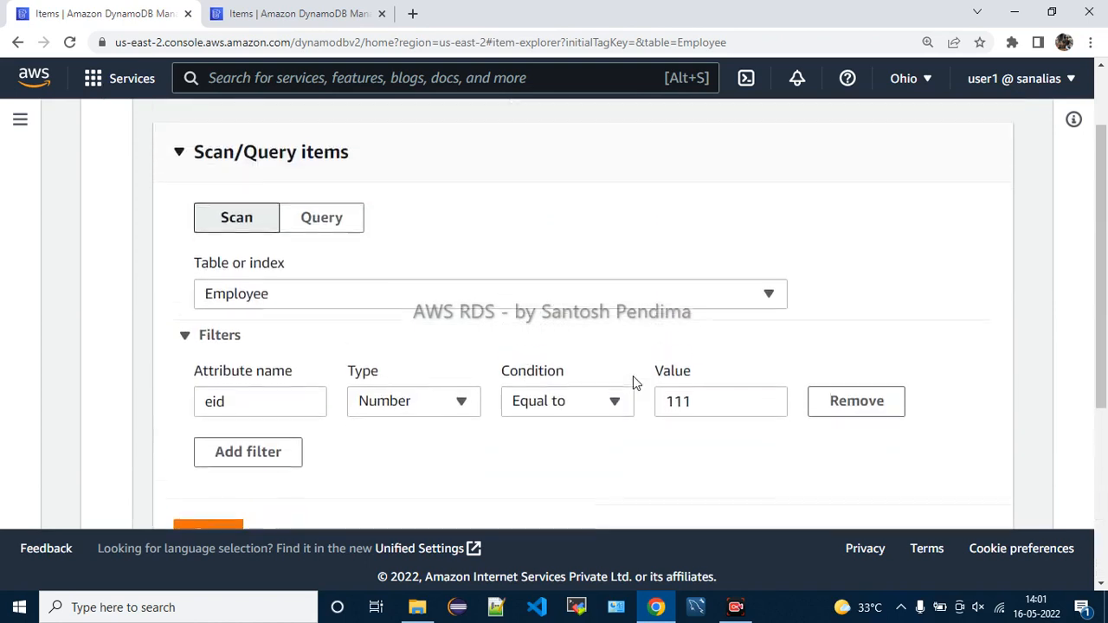
Change the filter attribute from eid to Technologies with type String
double_click(214, 407)
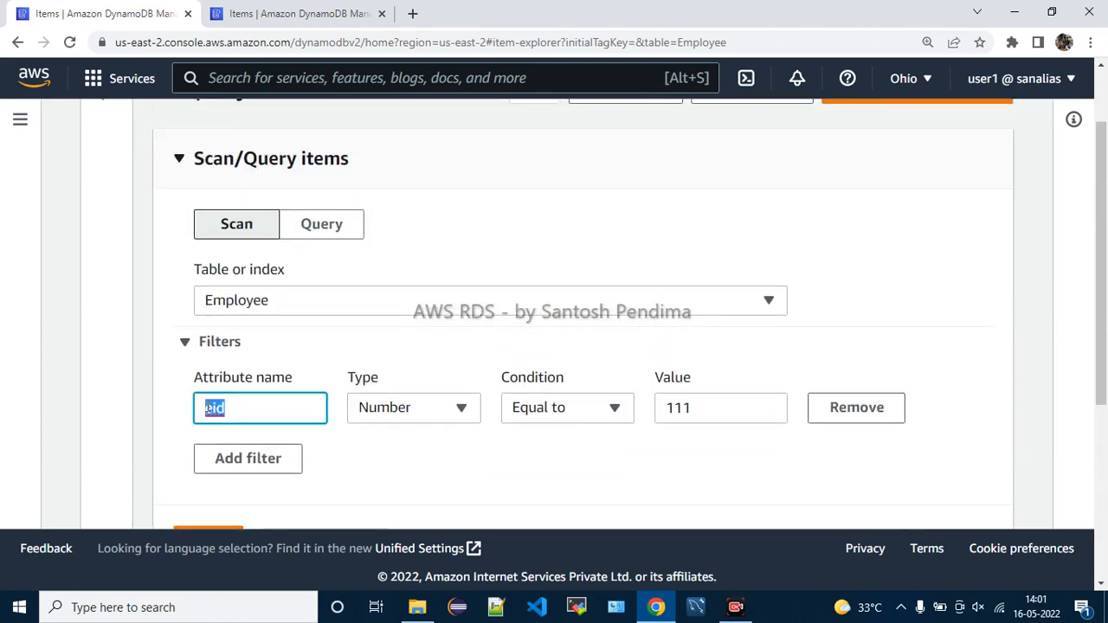
type("Technologies")
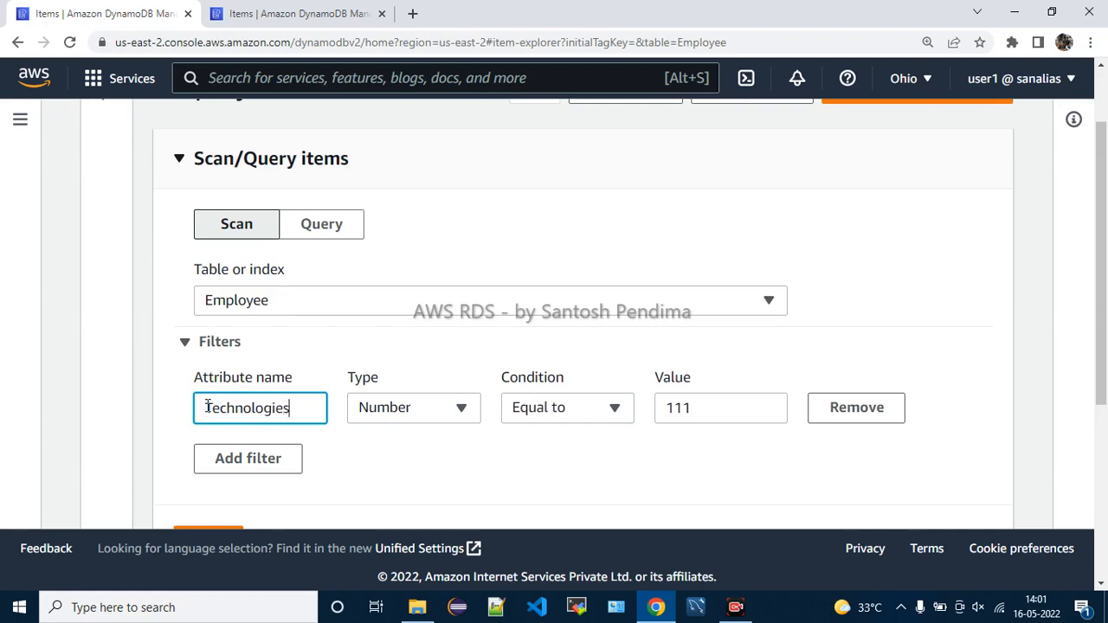
left_click(391, 409)
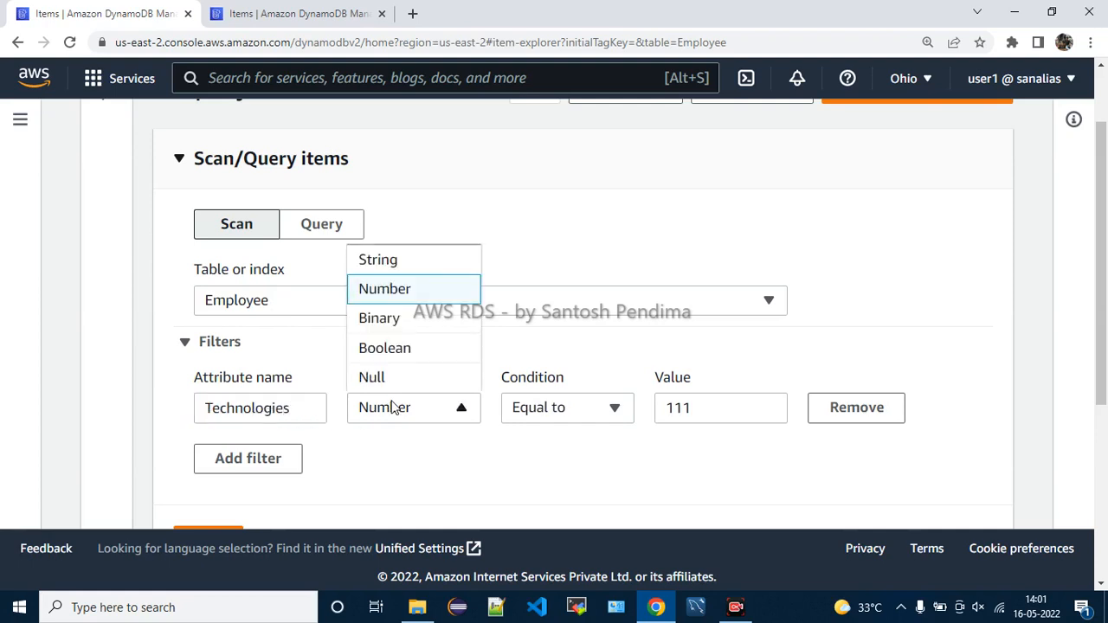
left_click(386, 263)
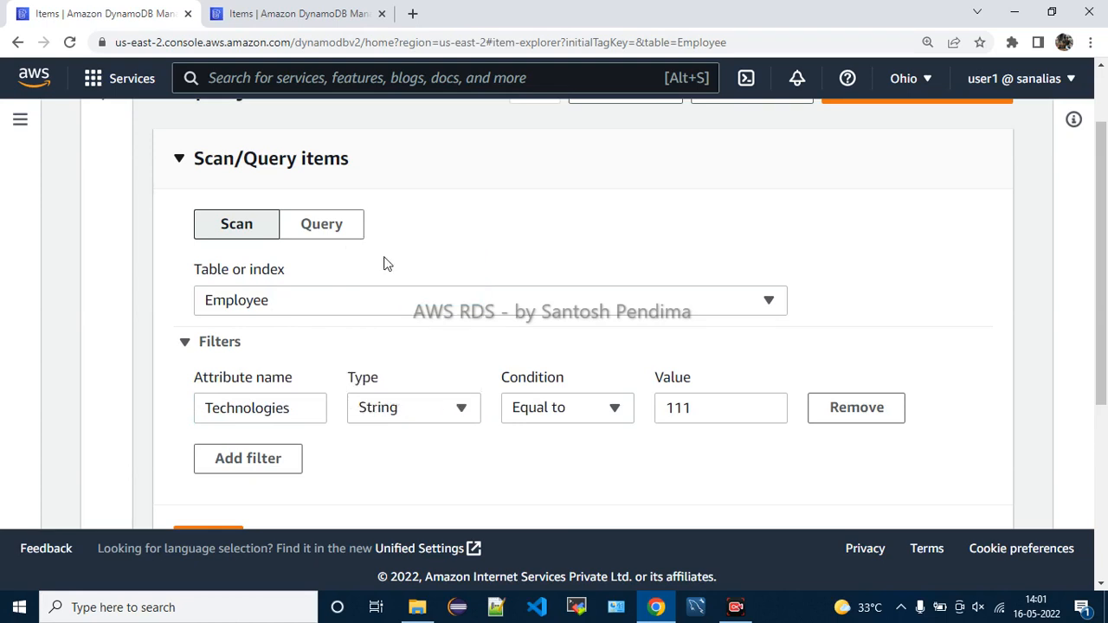
Set condition Contains with value Java and run the scan, which returns no items
left_click(618, 416)
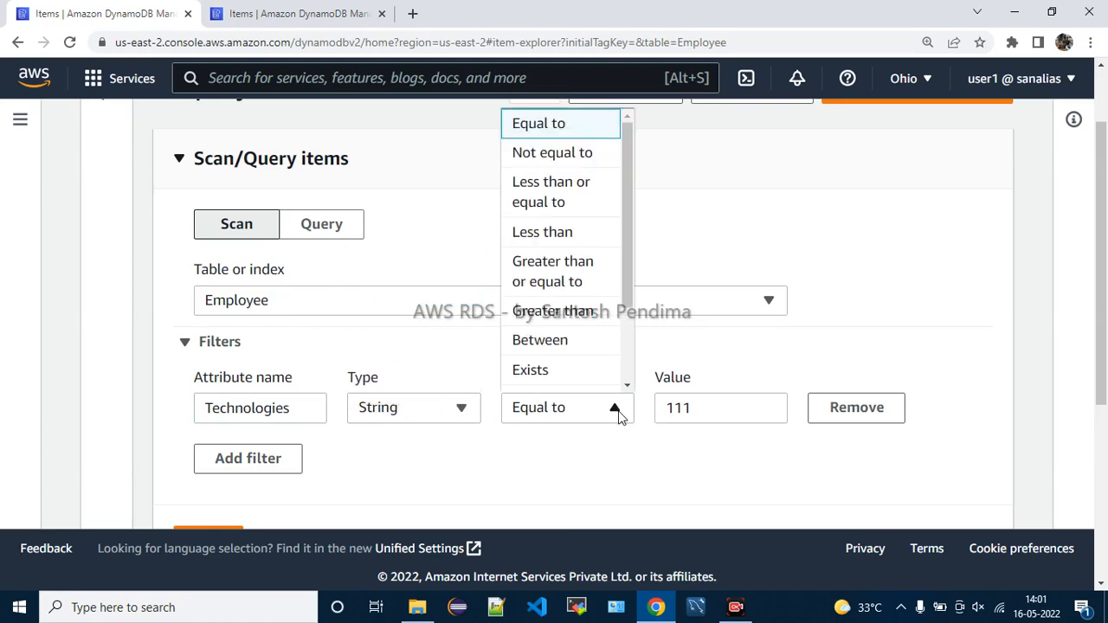
scroll(572, 288, "down", 2)
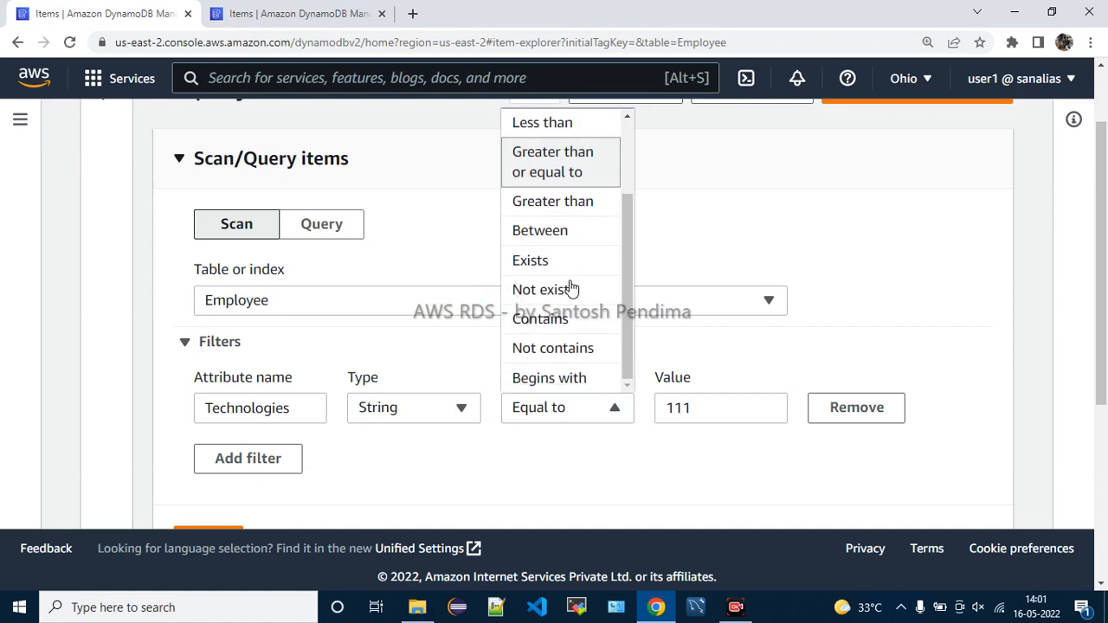
left_click(564, 318)
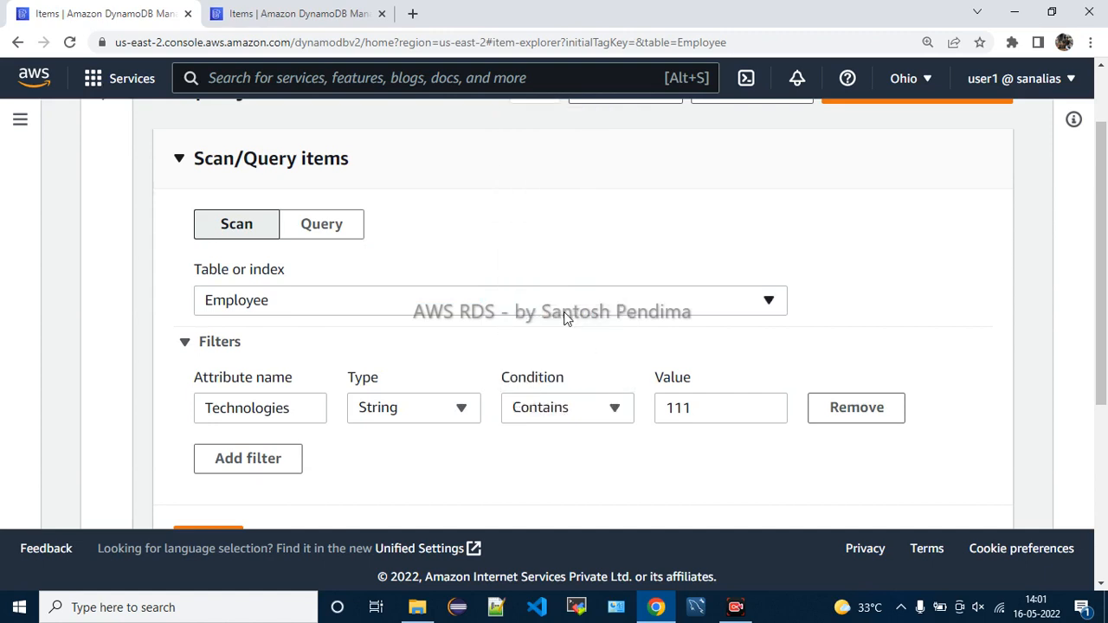
left_click_drag(697, 410, 661, 410)
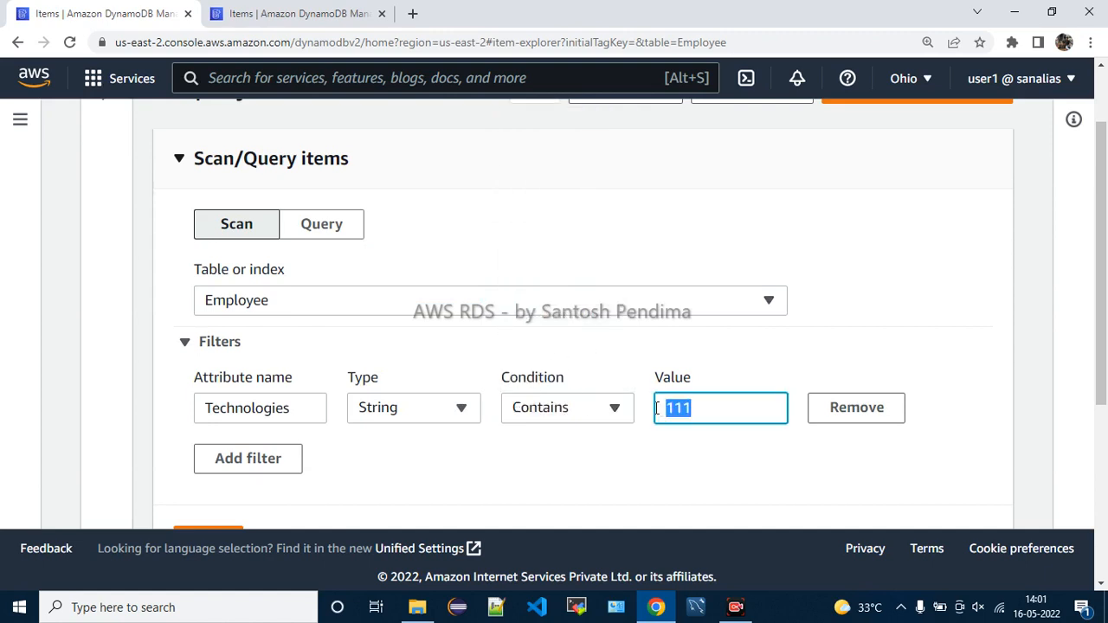
type("Java")
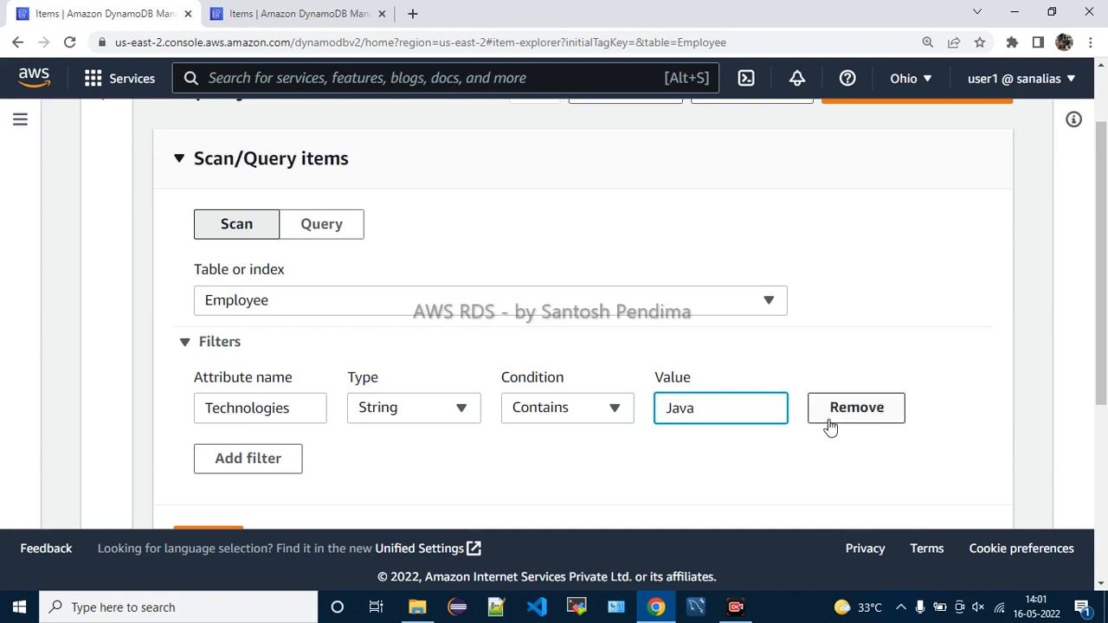
scroll(433, 436, "down", 1)
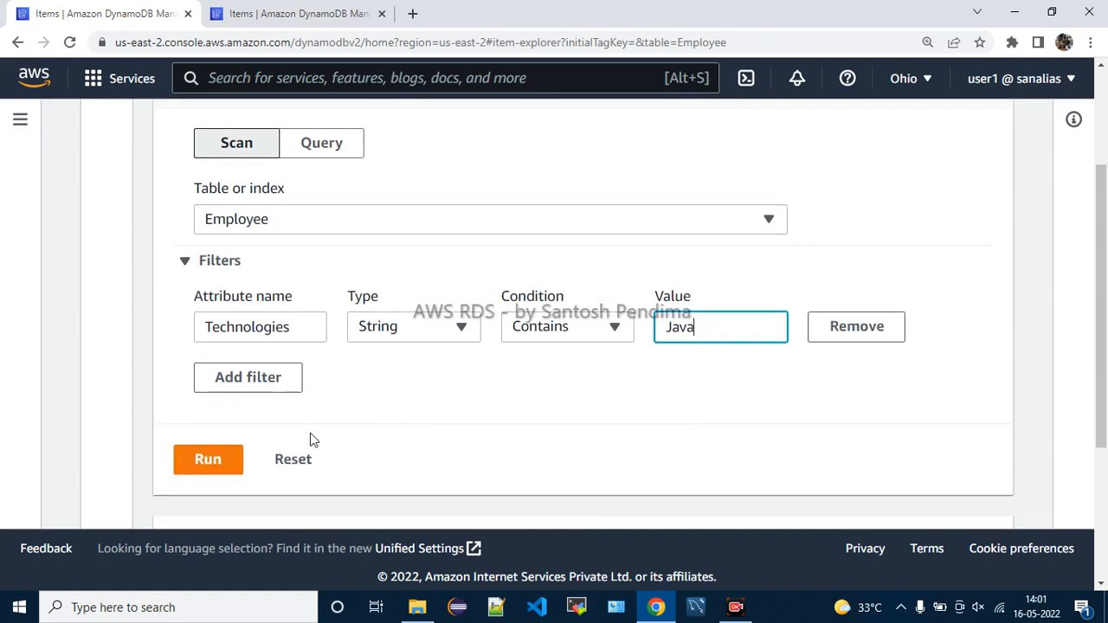
left_click(198, 465)
scroll(586, 378, "down", 3)
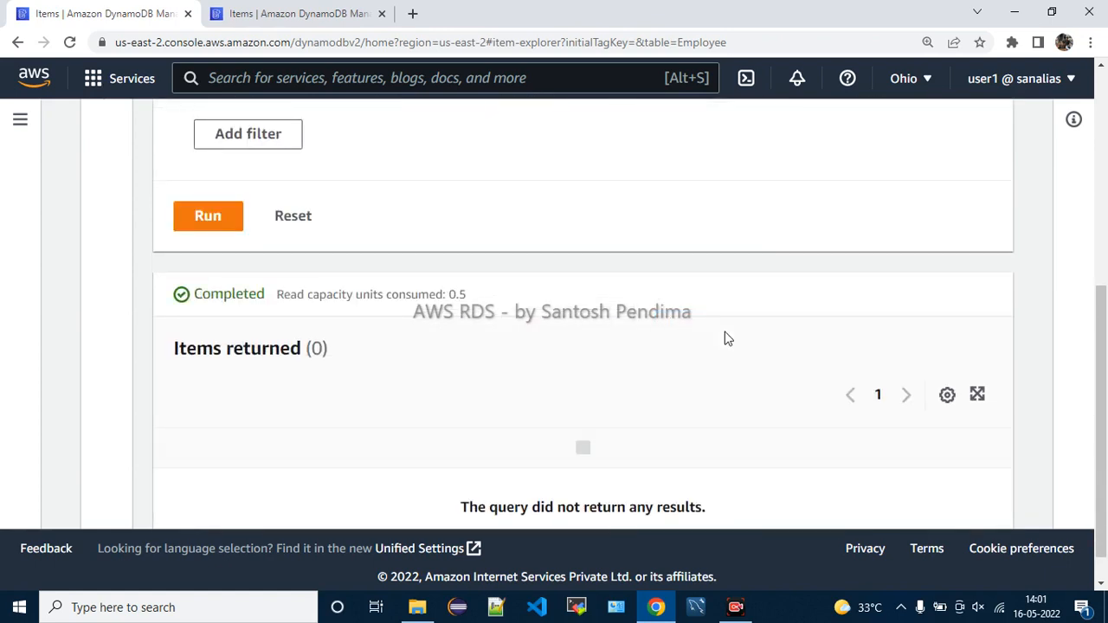
scroll(610, 337, "down", 1)
scroll(578, 353, "up", 3)
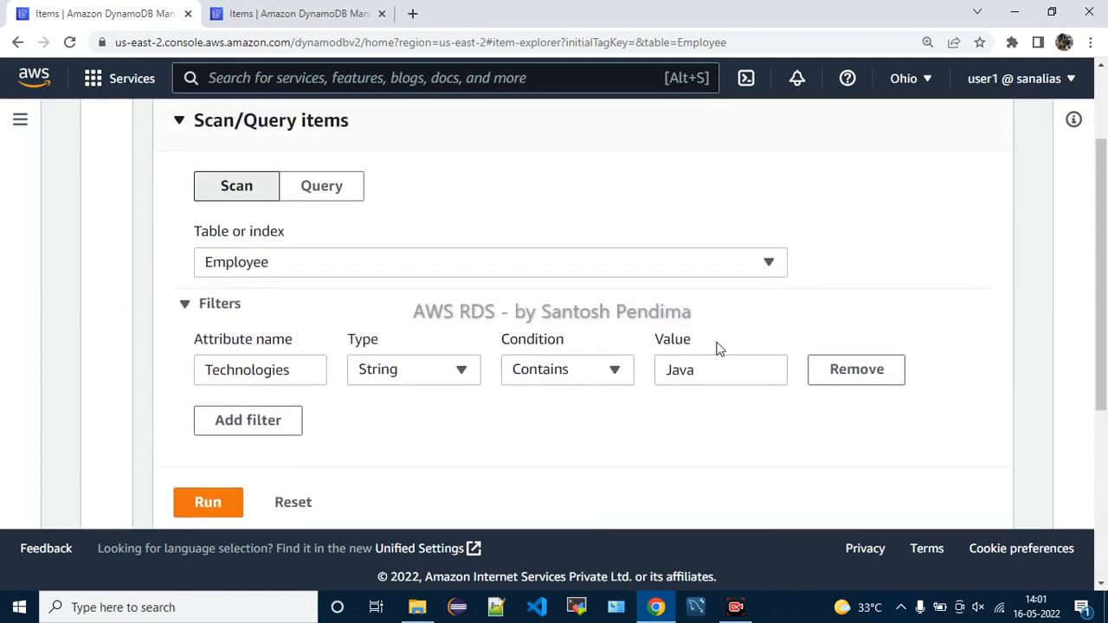
left_click_drag(703, 374, 661, 381)
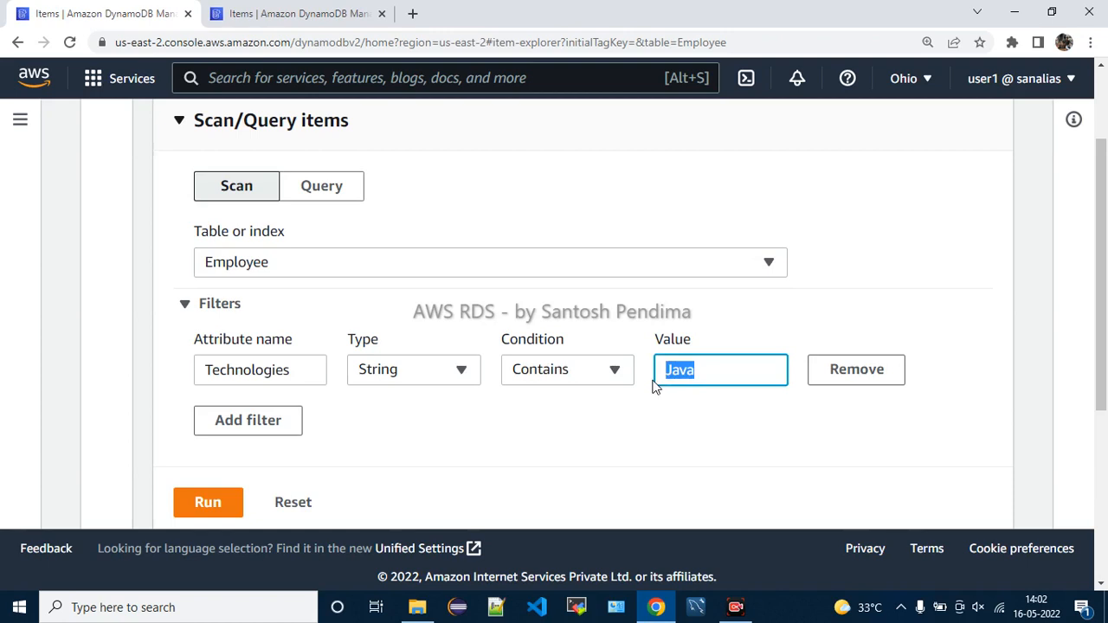
Change the Technologies condition from Contains to Begins with and rerun the scan
left_click(395, 372)
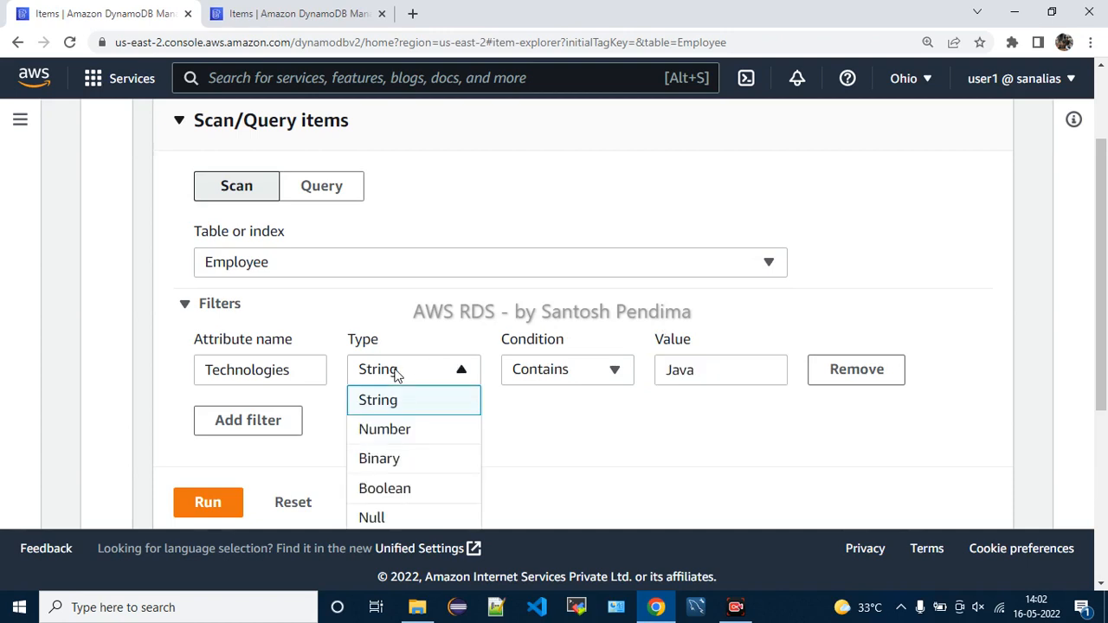
scroll(418, 437, "down", 1)
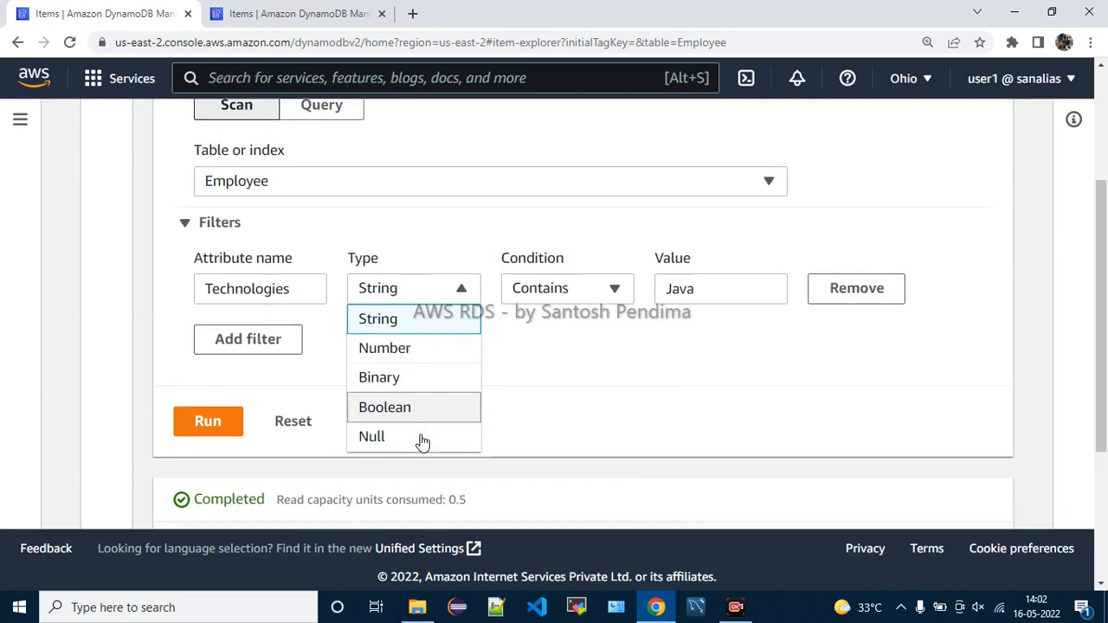
left_click(532, 364)
left_click(563, 298)
scroll(549, 395, "up", 3)
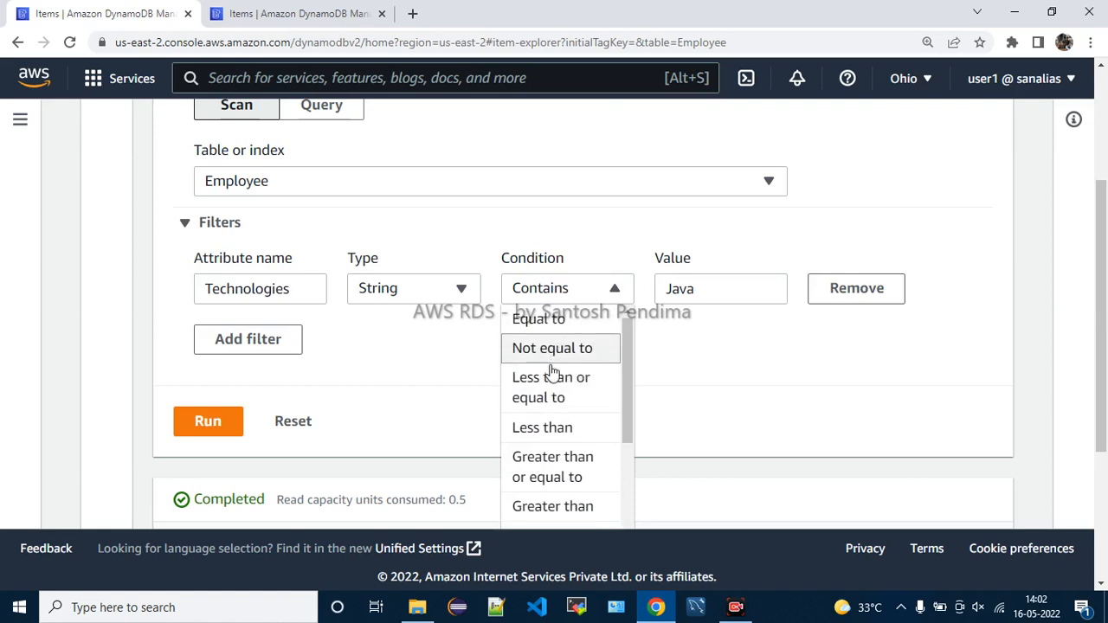
scroll(566, 424, "down", 5)
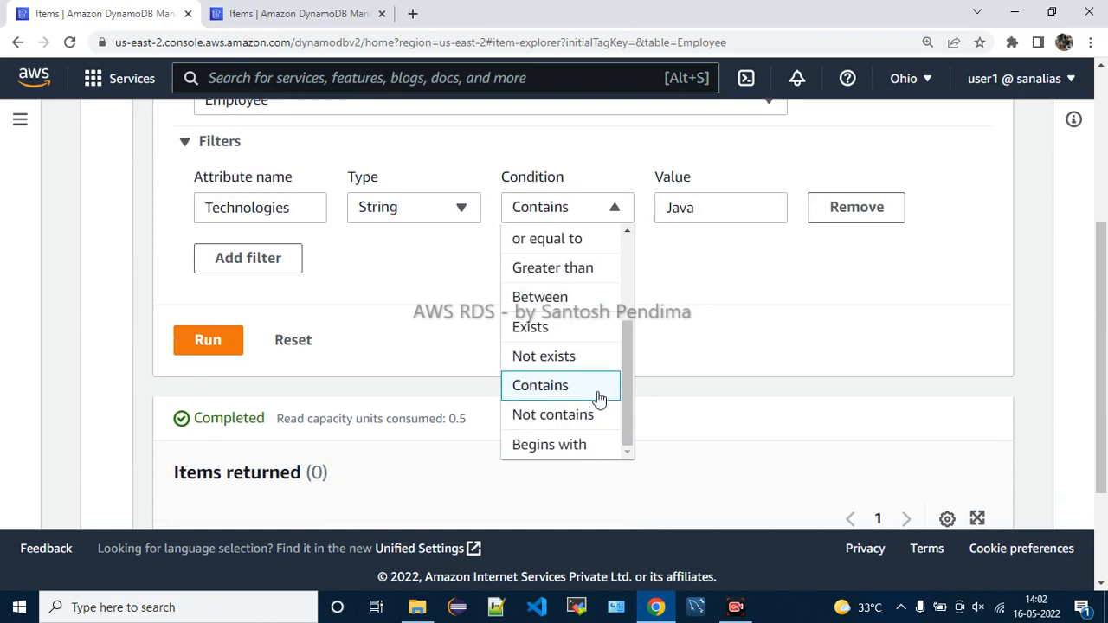
scroll(597, 396, "down", 1)
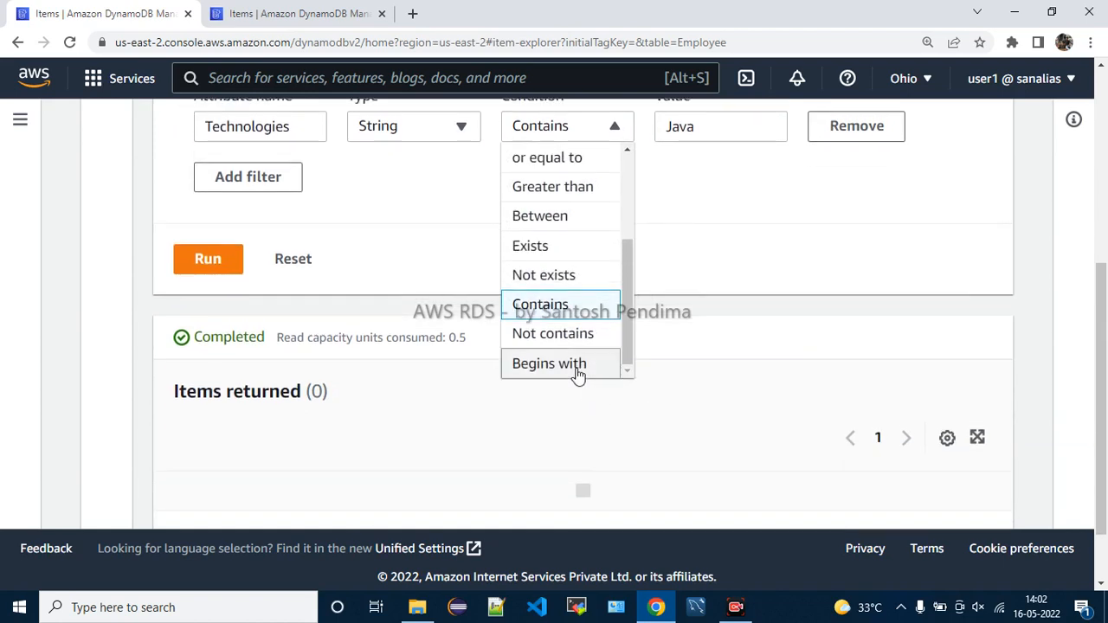
left_click(578, 372)
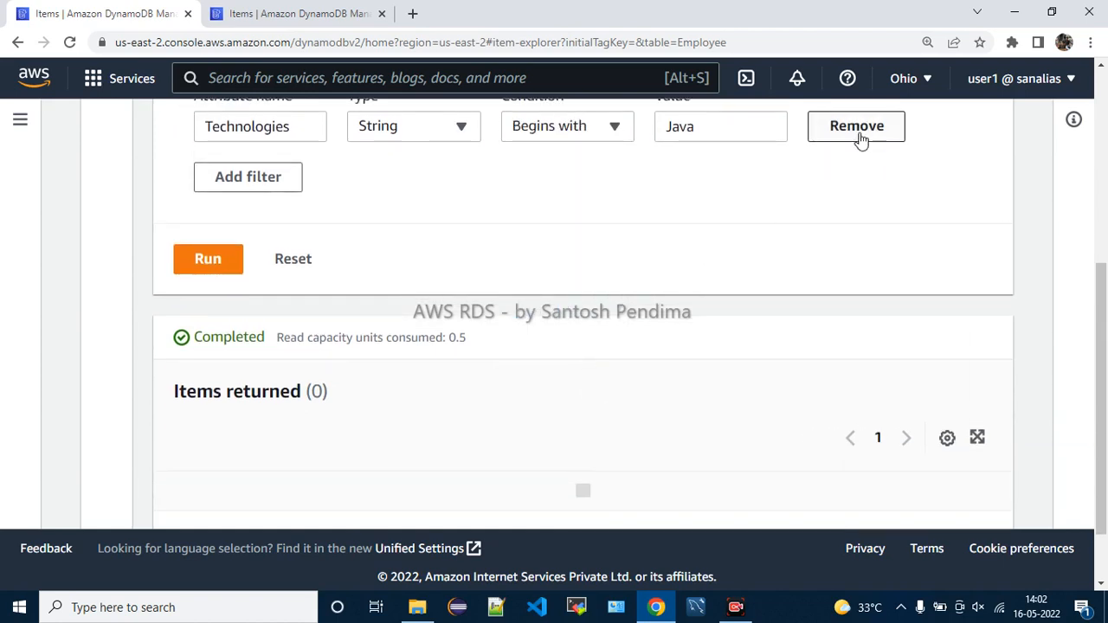
left_click(220, 260)
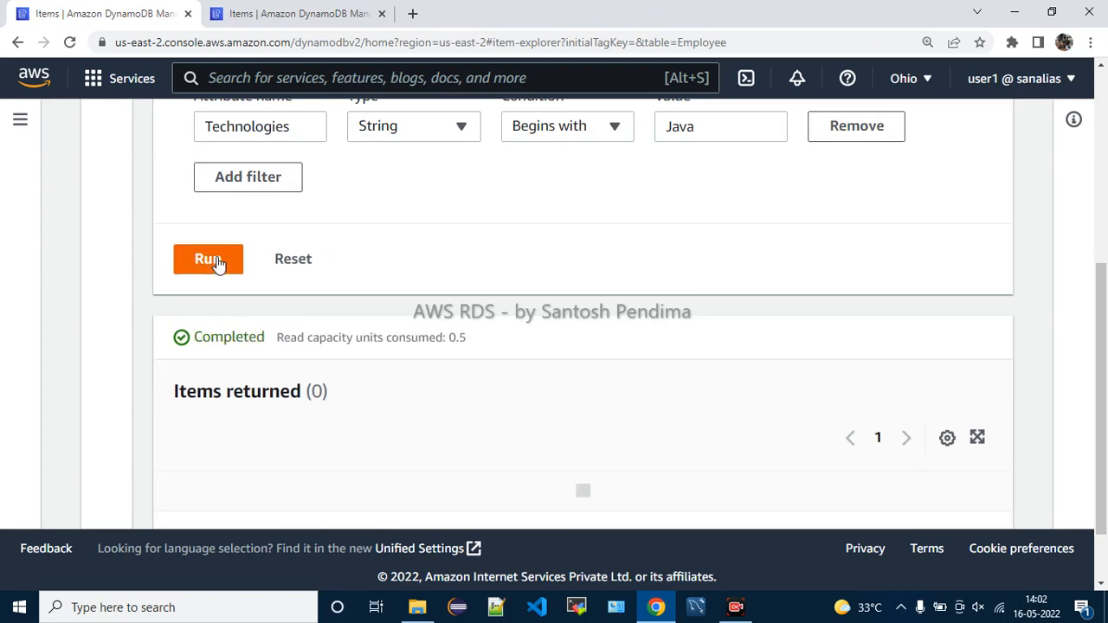
scroll(493, 385, "up", 4)
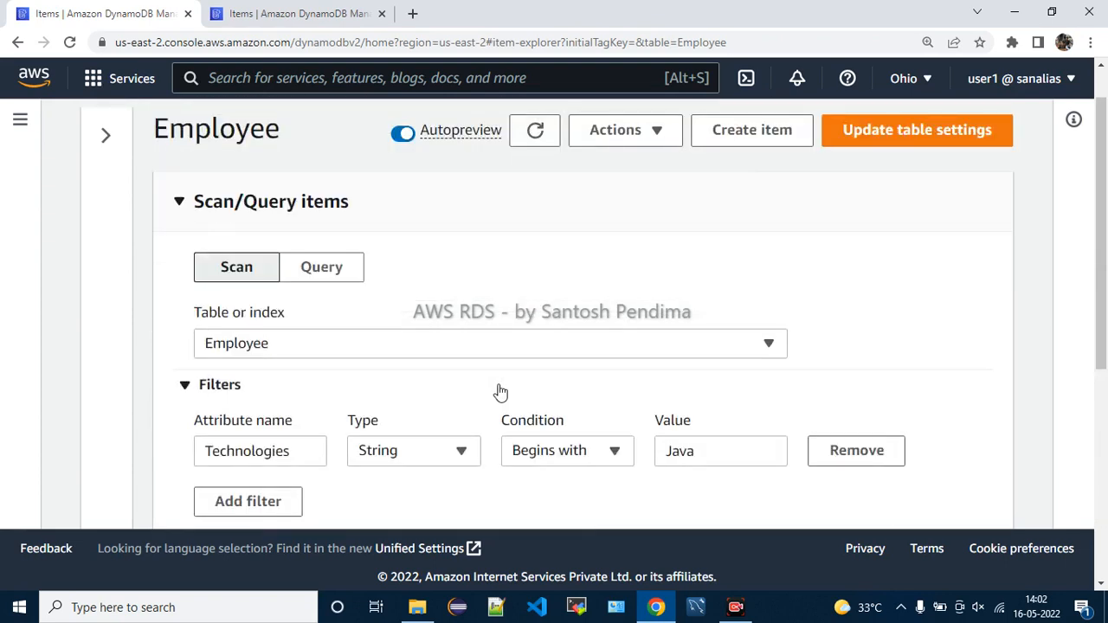
Switch to querying and enter 111 as the eid partition key
left_click(321, 270)
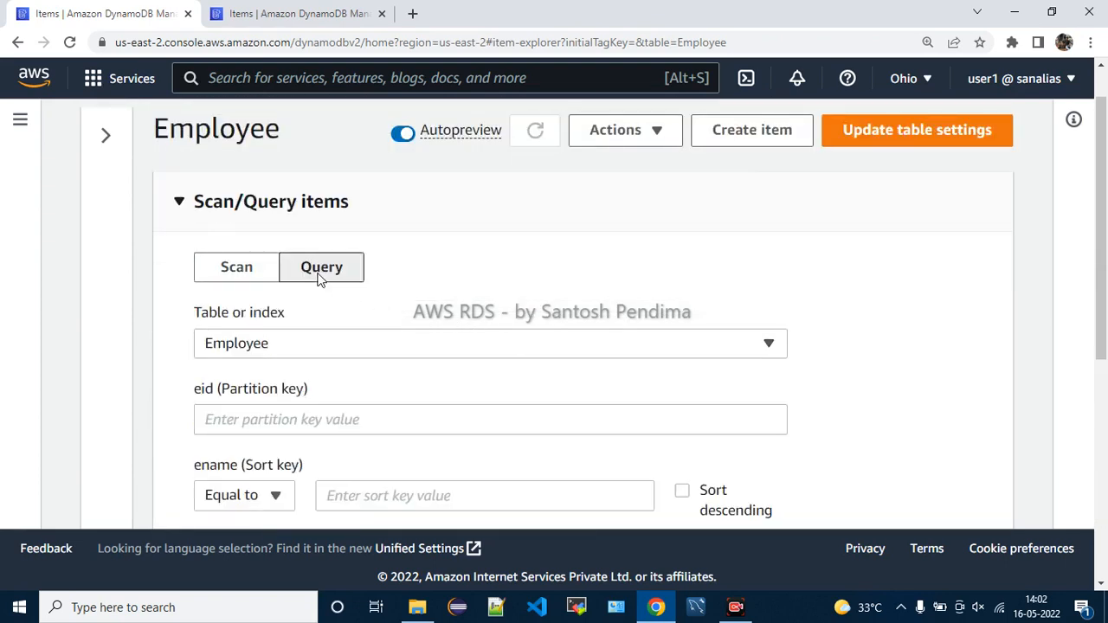
scroll(566, 287, "down", 1)
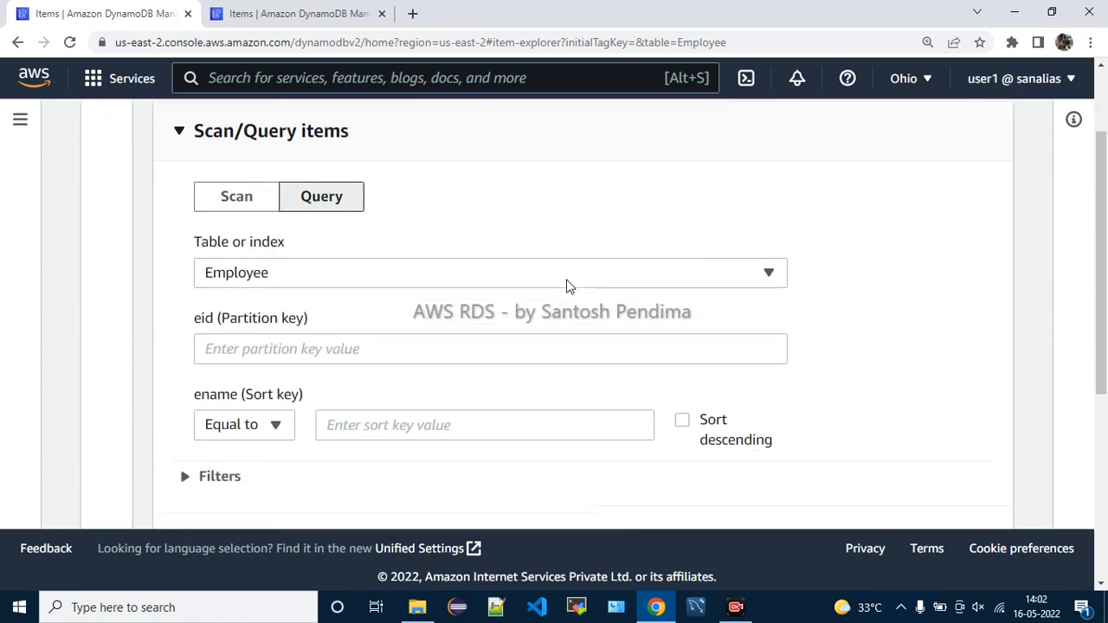
left_click(251, 340)
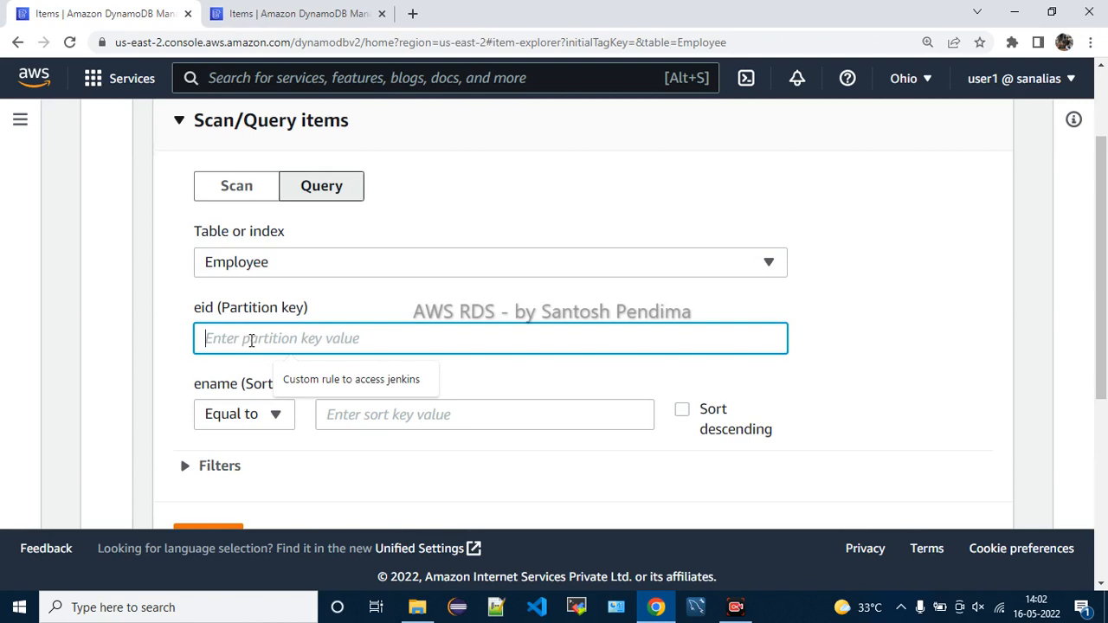
type("111")
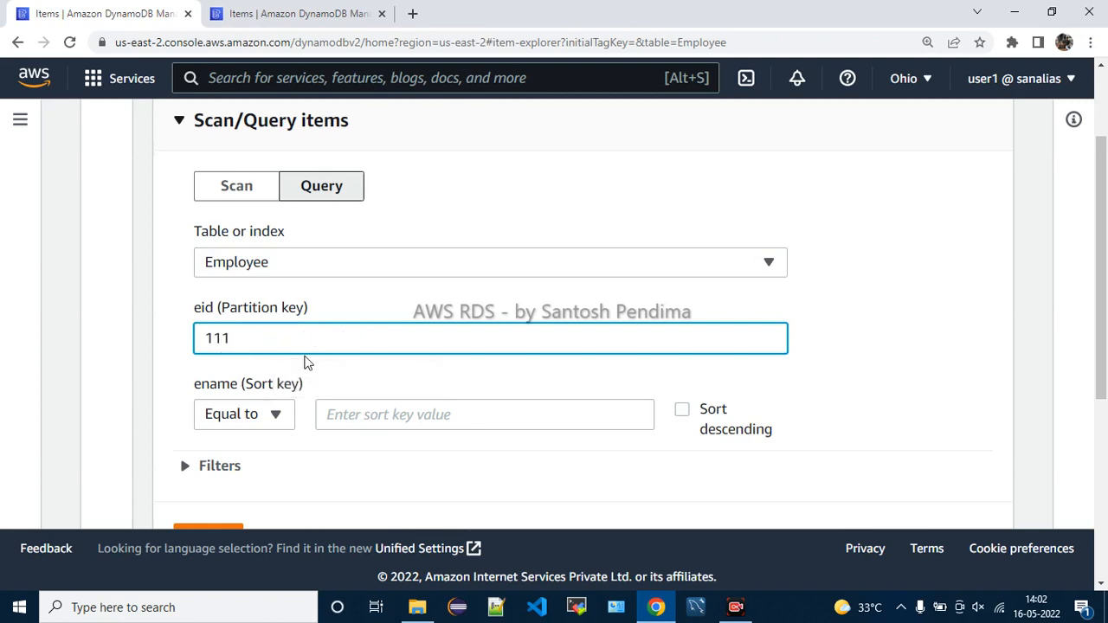
scroll(484, 466, "down", 1)
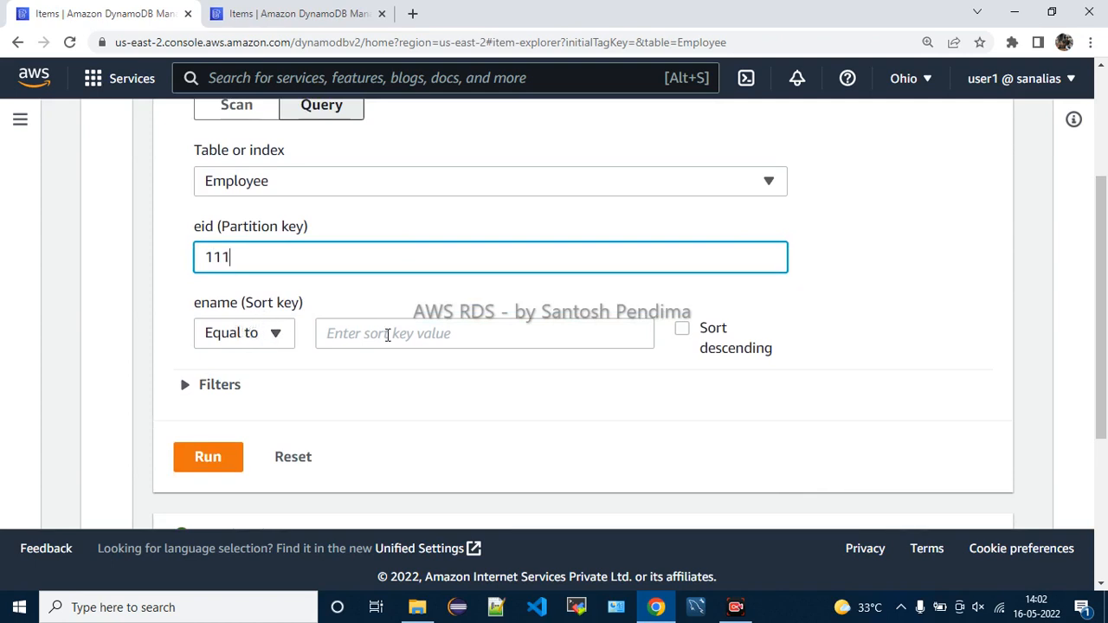
Enter the employee's name as the ename sort key and run, returning one item
left_click(387, 336)
type("sa")
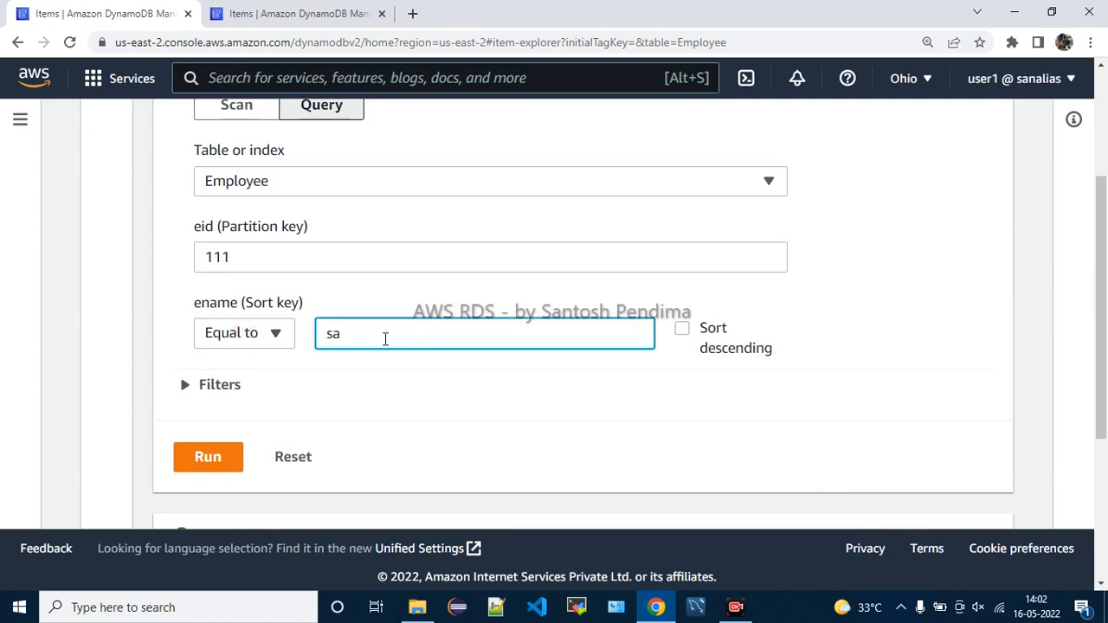
type("ntosh")
key("Return")
scroll(346, 372, "down", 1)
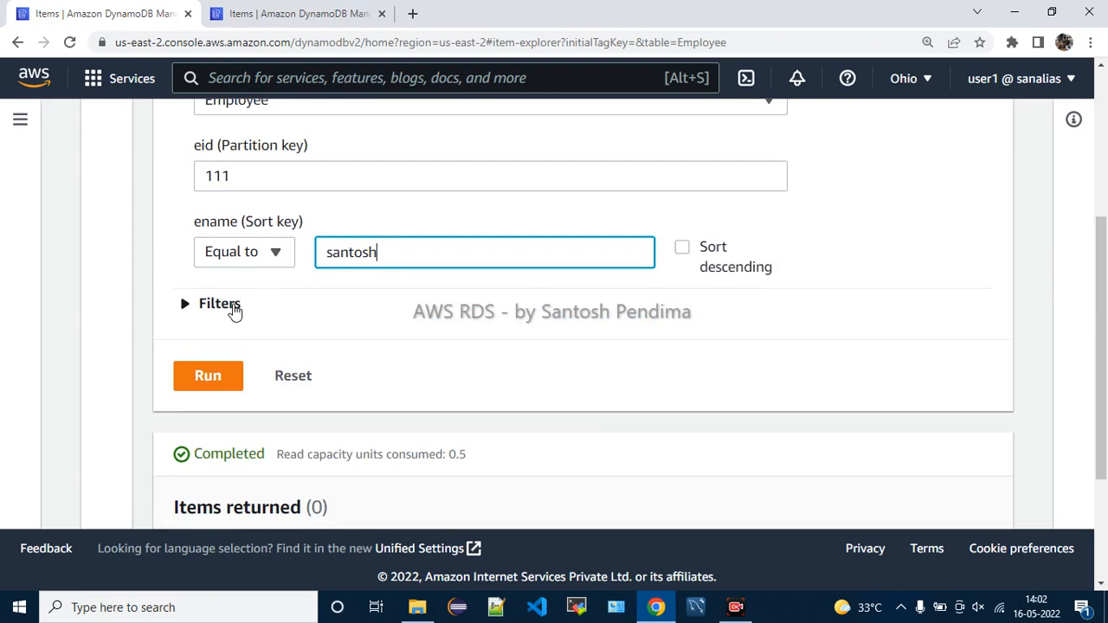
left_click(208, 363)
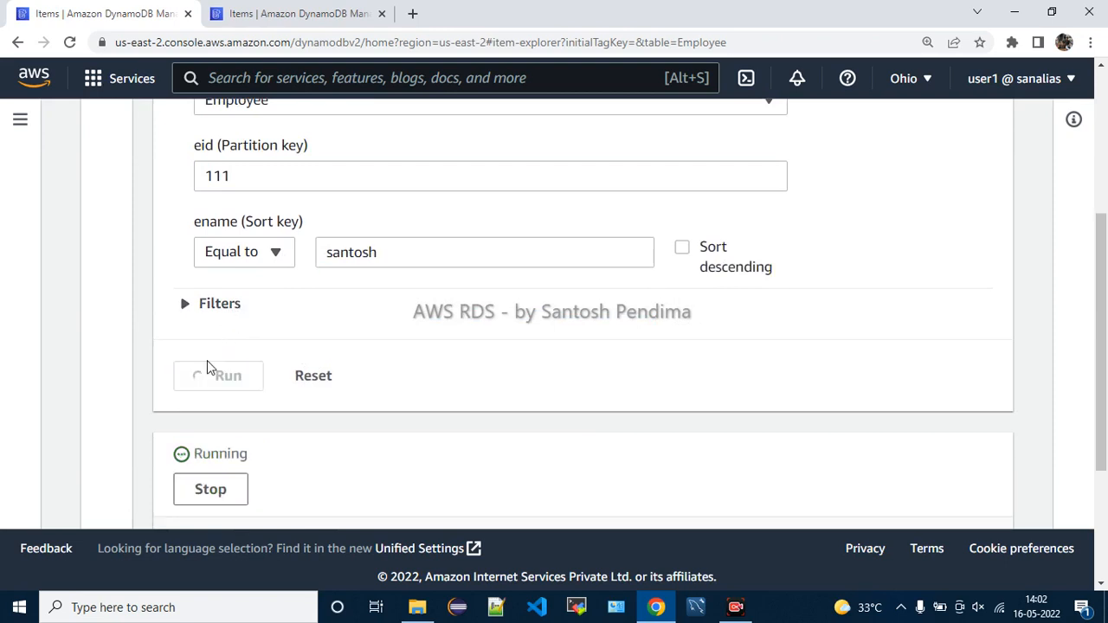
scroll(692, 381, "down", 2)
scroll(661, 350, "down", 1)
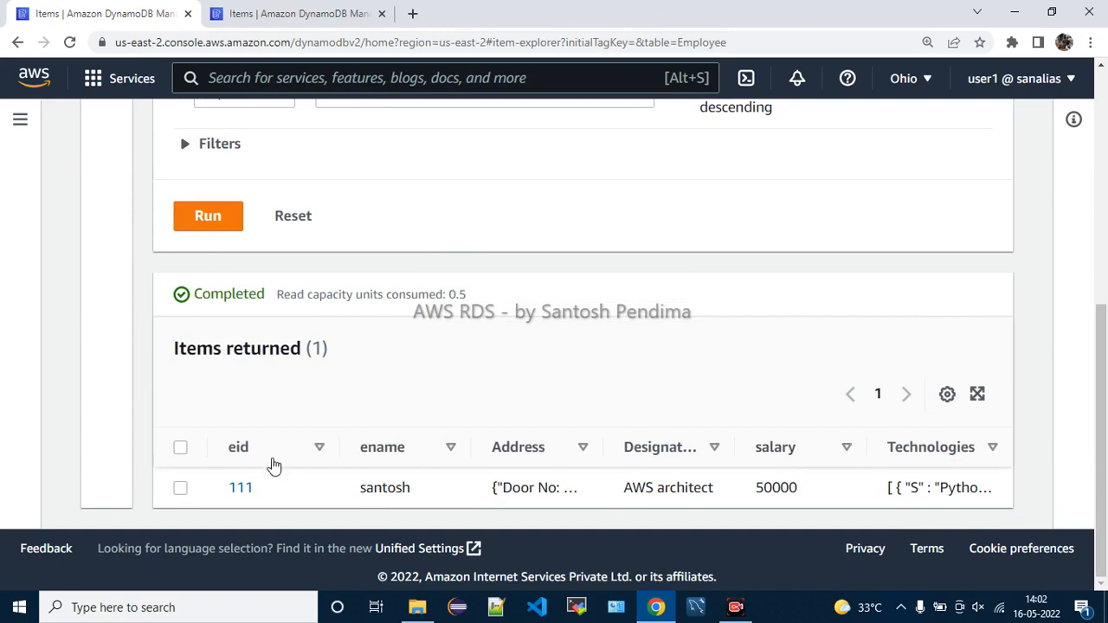
scroll(583, 329, "up", 5)
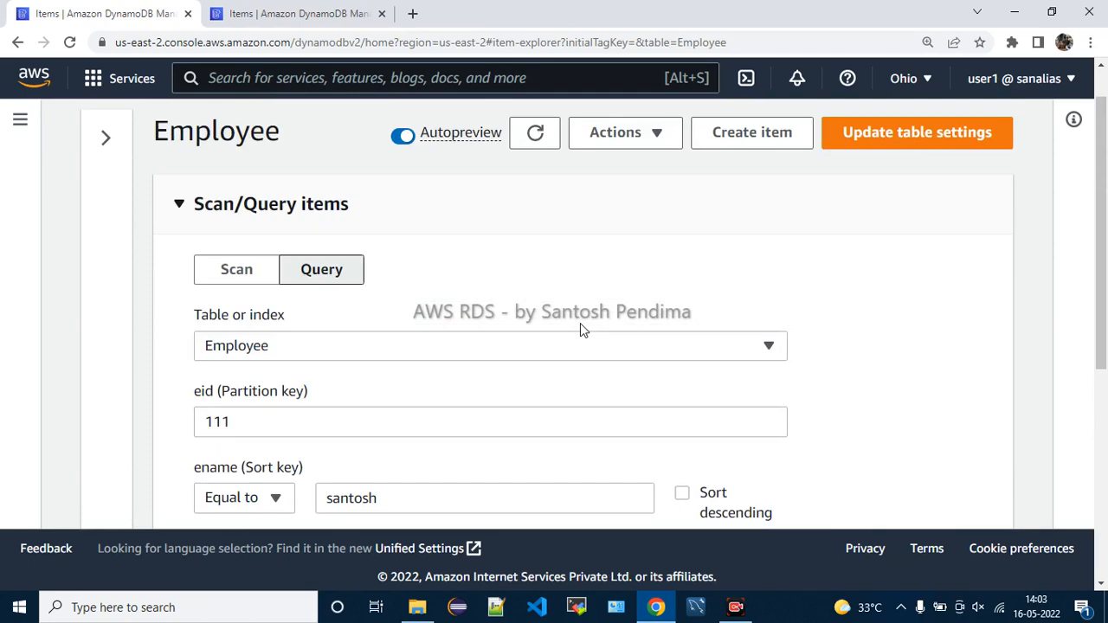
Keep the Employee table and Equal to sort condition, and expand the query Filters
scroll(580, 328, "down", 4)
scroll(580, 327, "up", 3)
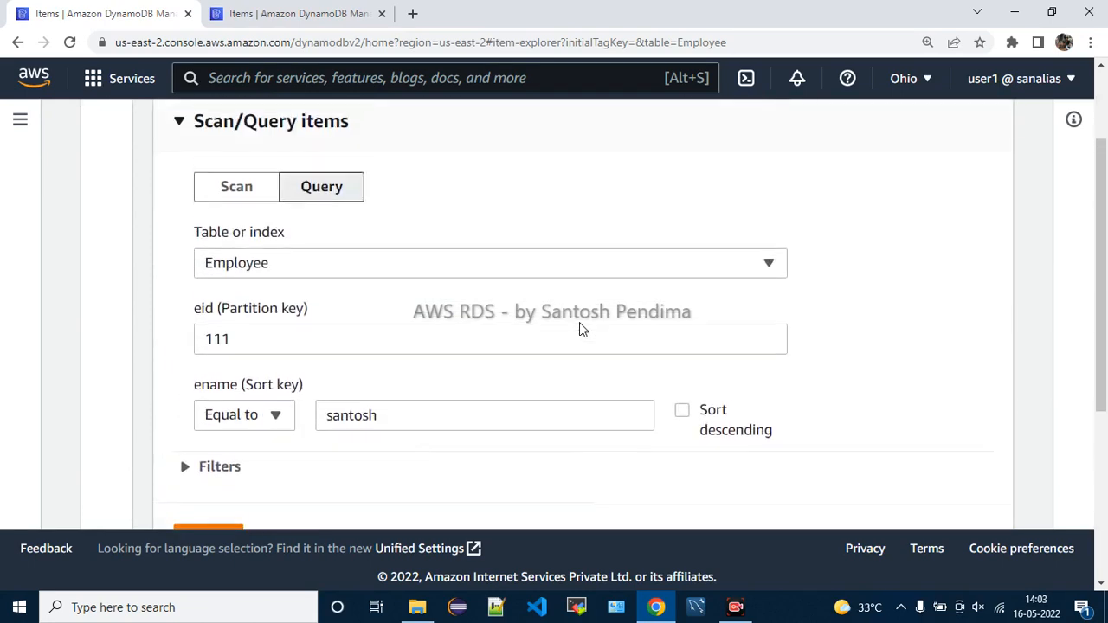
scroll(578, 328, "up", 2)
left_click(316, 395)
left_click(505, 321)
scroll(511, 323, "down", 2)
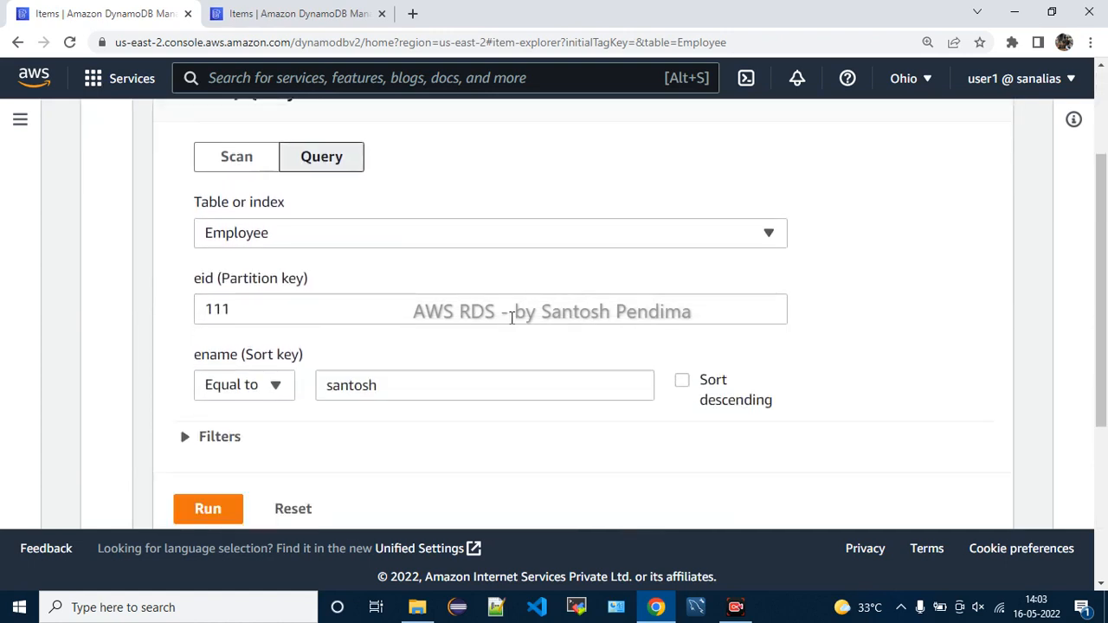
left_click(278, 394)
left_click(279, 393)
left_click(231, 441)
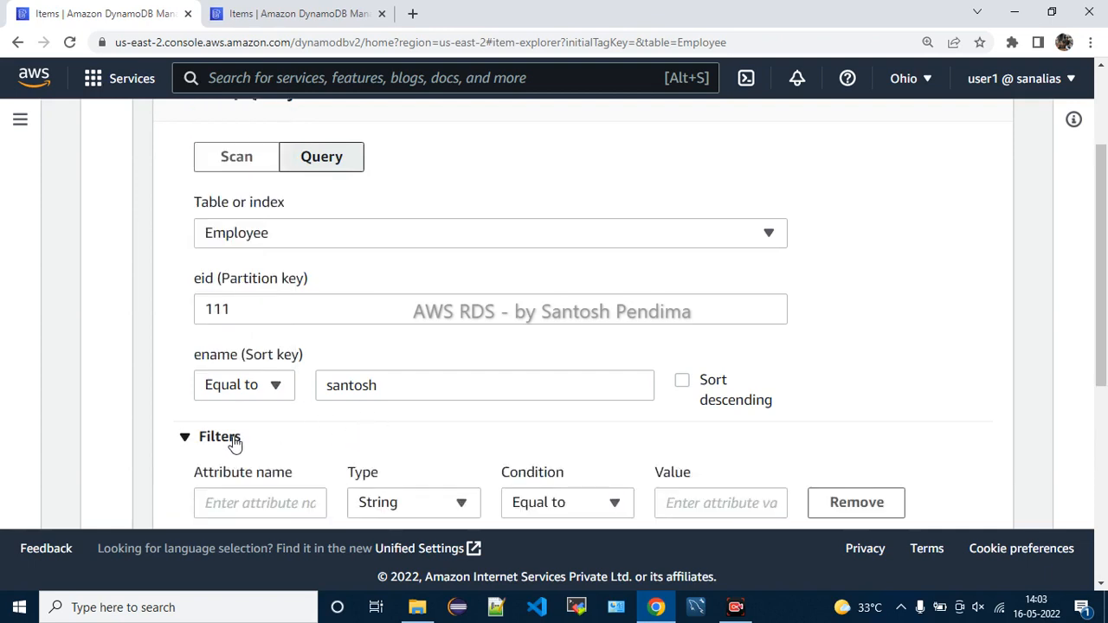
scroll(517, 439, "down", 1)
scroll(517, 441, "down", 1)
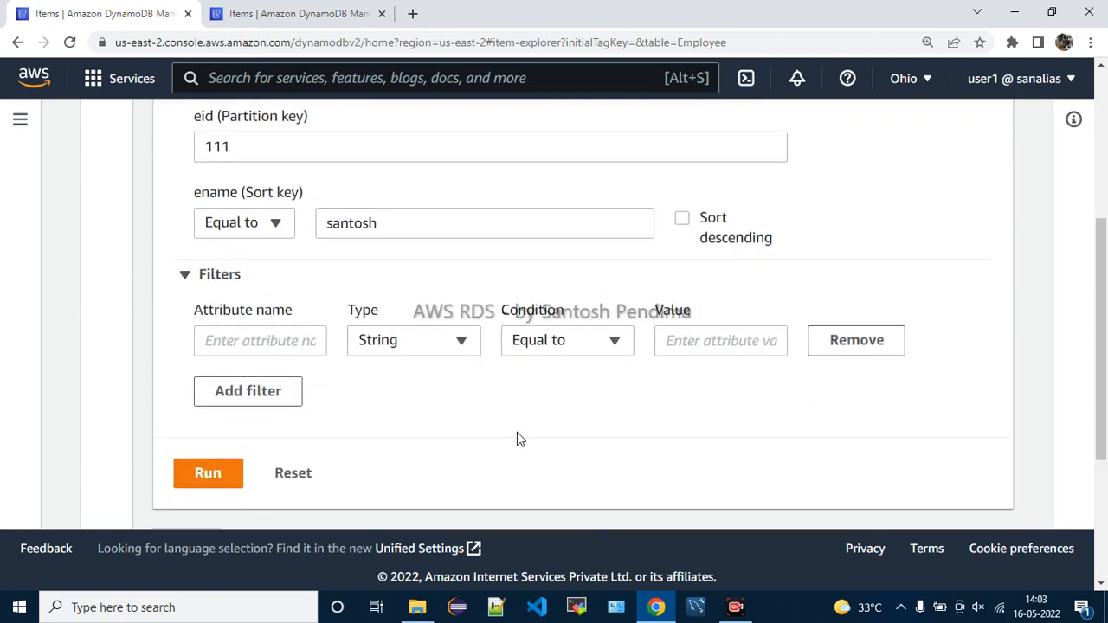
Name the filter attribute Salary with type Number
left_click(299, 344)
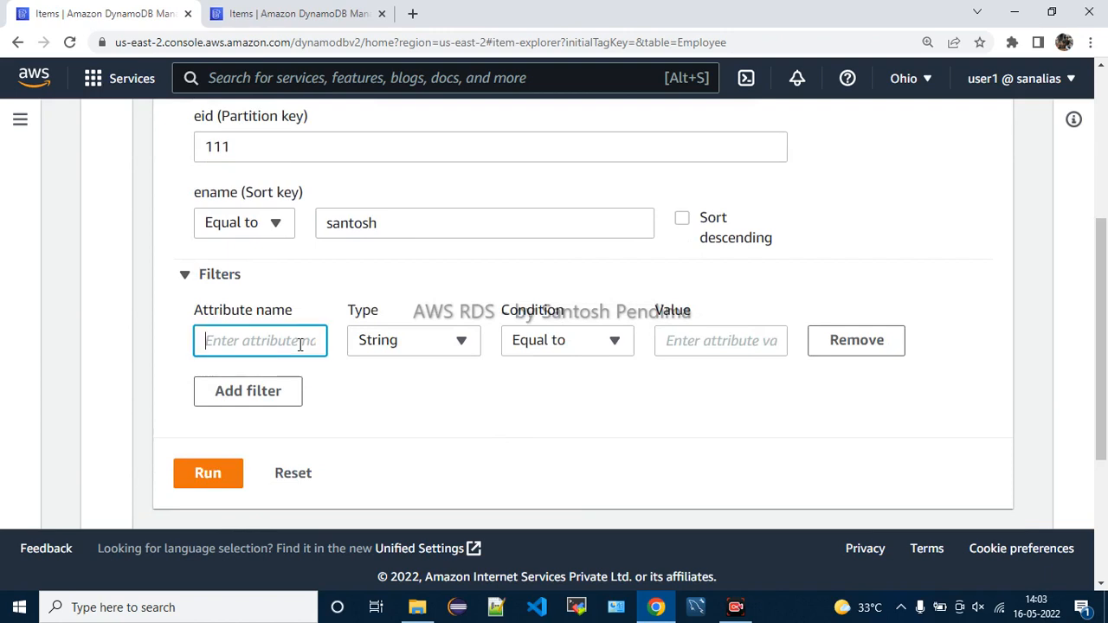
type("Salary")
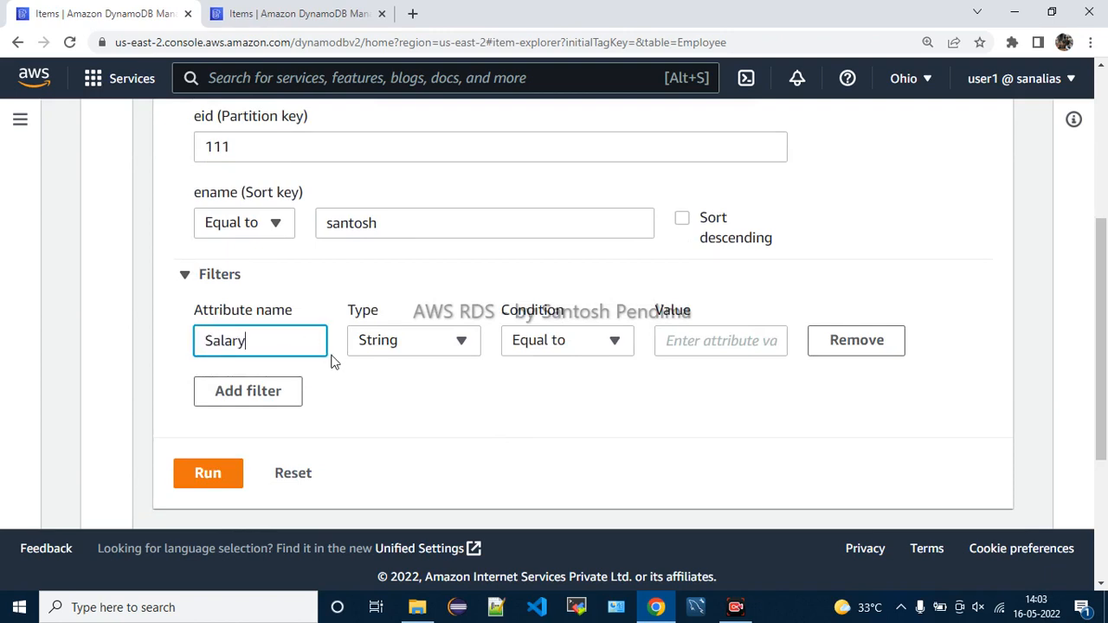
left_click(390, 345)
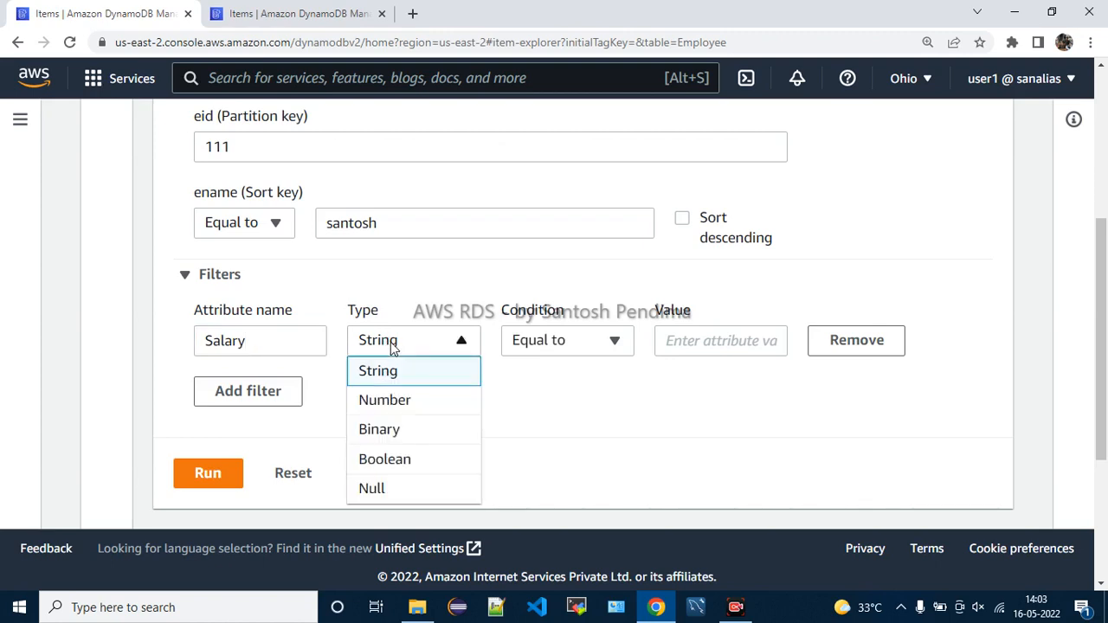
left_click(390, 402)
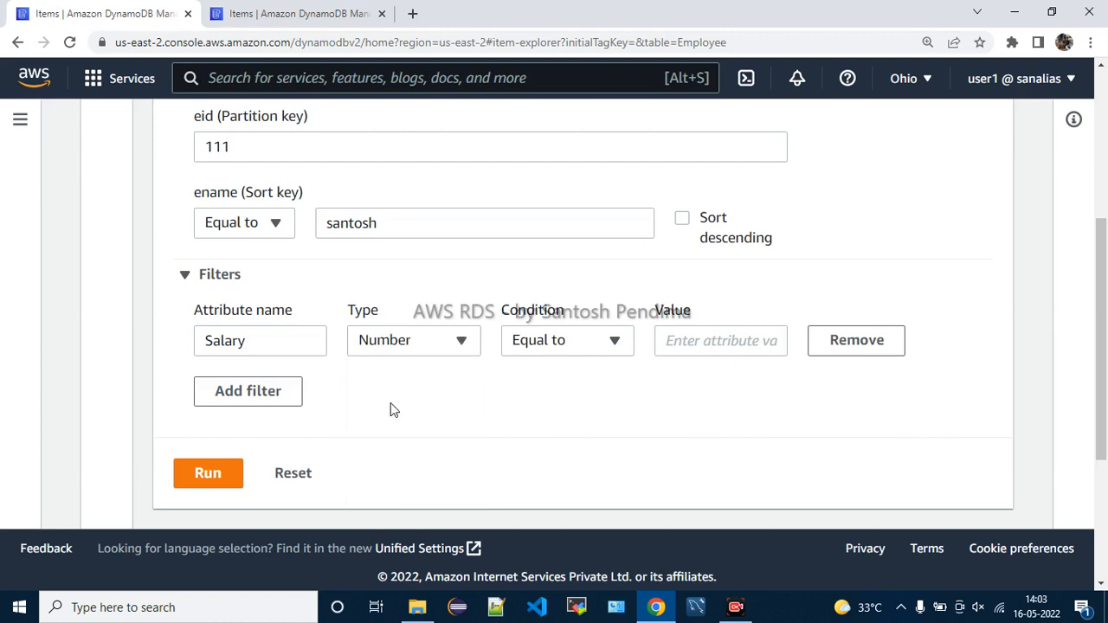
Set the Salary condition to Greater than 10000 and run the query, returning no items
left_click(572, 359)
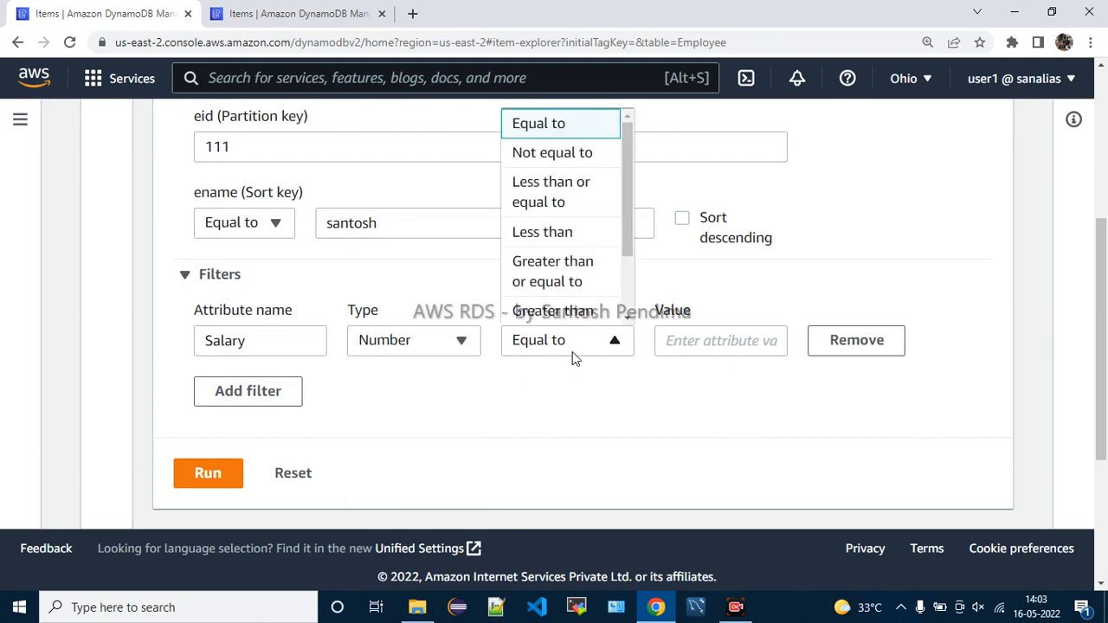
left_click(561, 309)
left_click(695, 340)
type("10000")
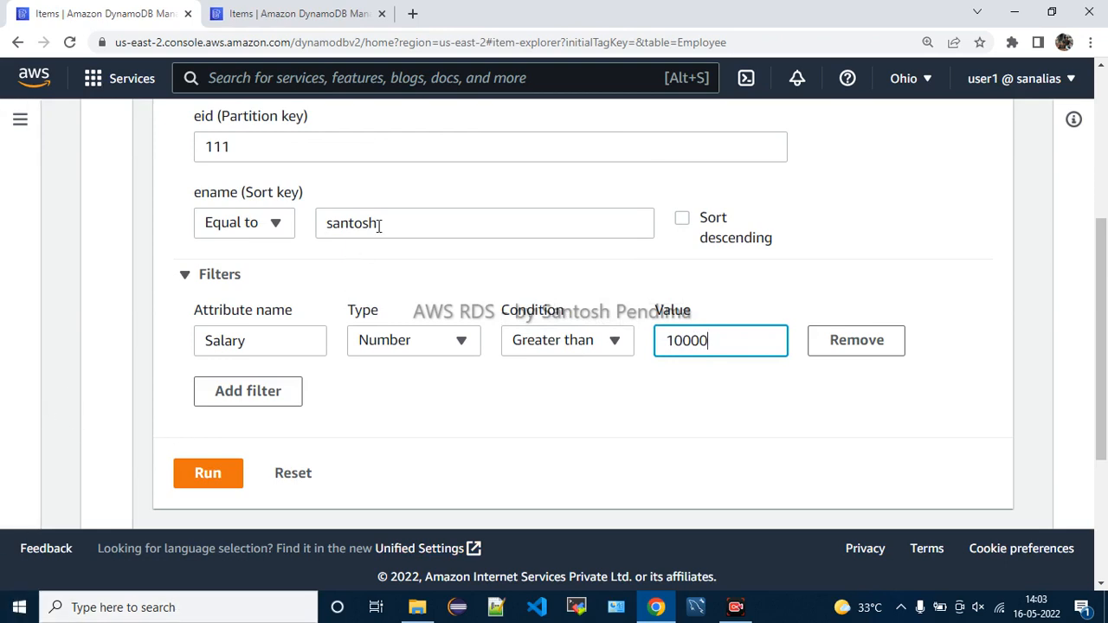
left_click_drag(378, 226, 337, 221)
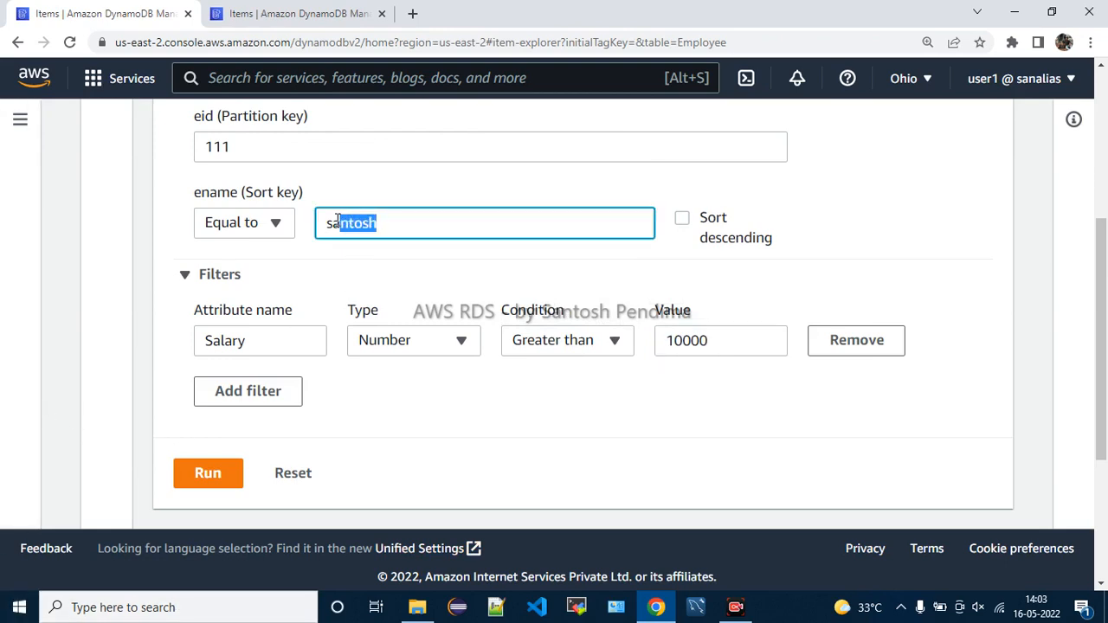
left_click(278, 349)
left_click_drag(746, 340, 648, 390)
left_click(541, 379)
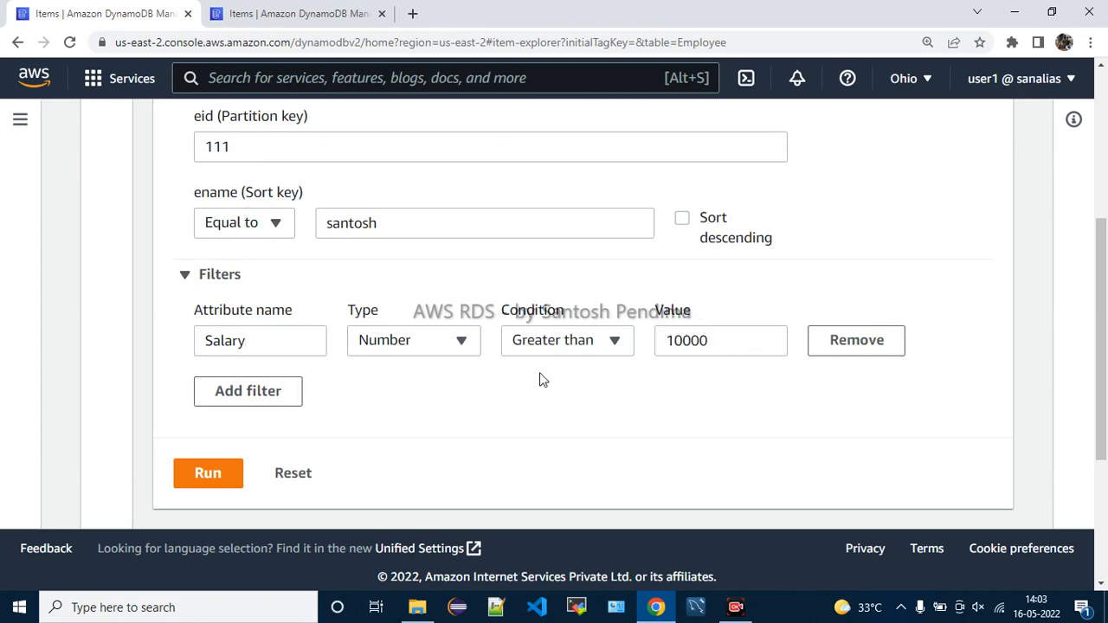
left_click(202, 475)
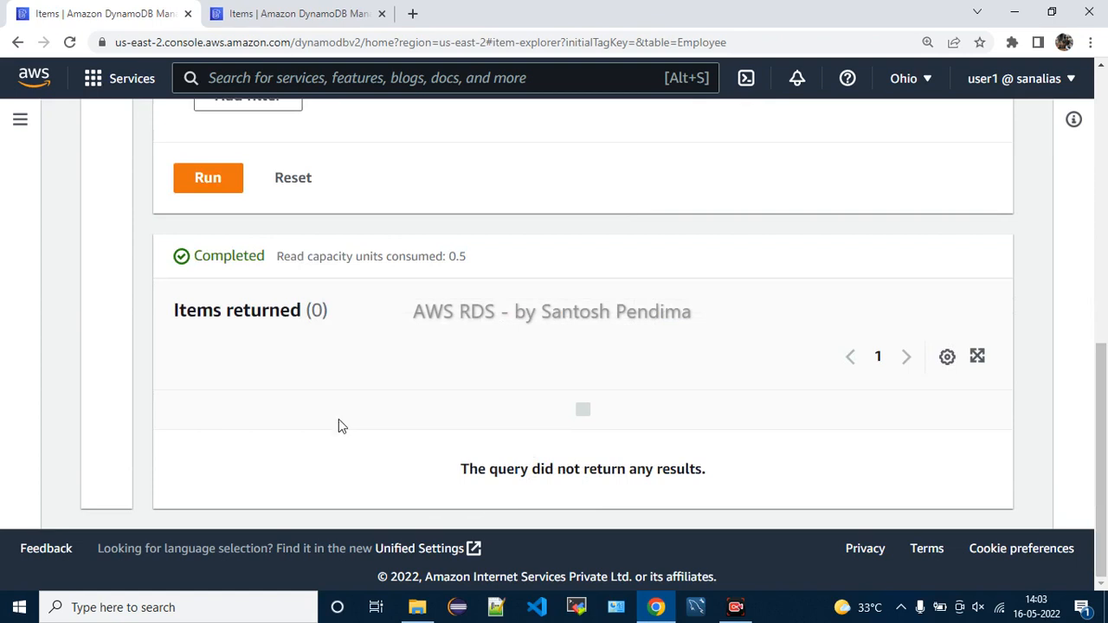
Switch the Salary filter type to String and rerun the query
left_click_drag(578, 468, 709, 470)
scroll(369, 435, "up", 3)
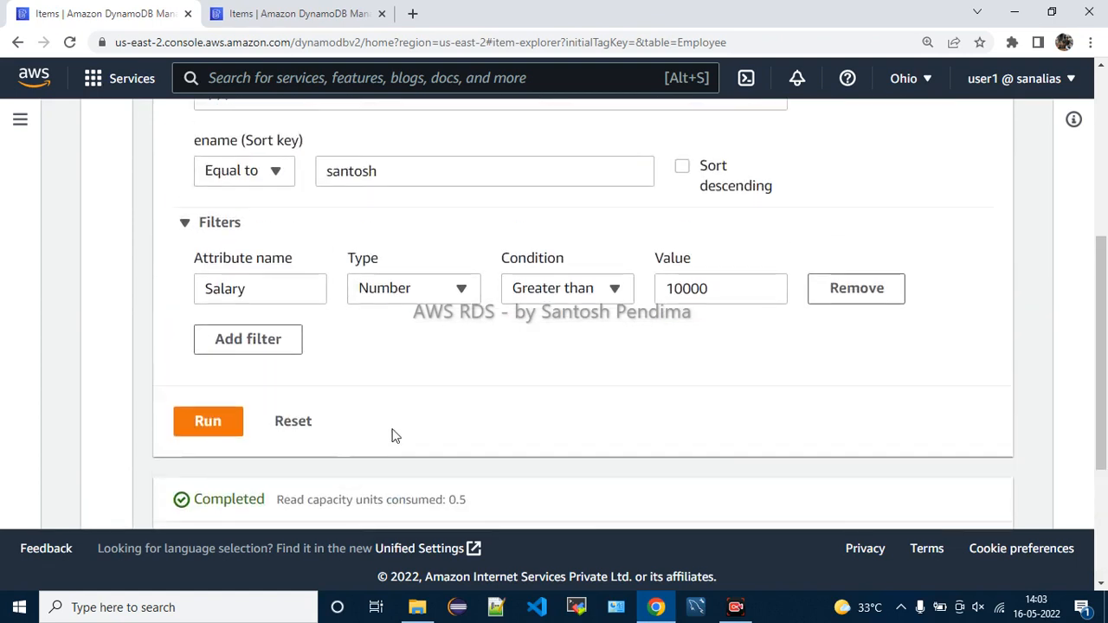
scroll(492, 403, "up", 2)
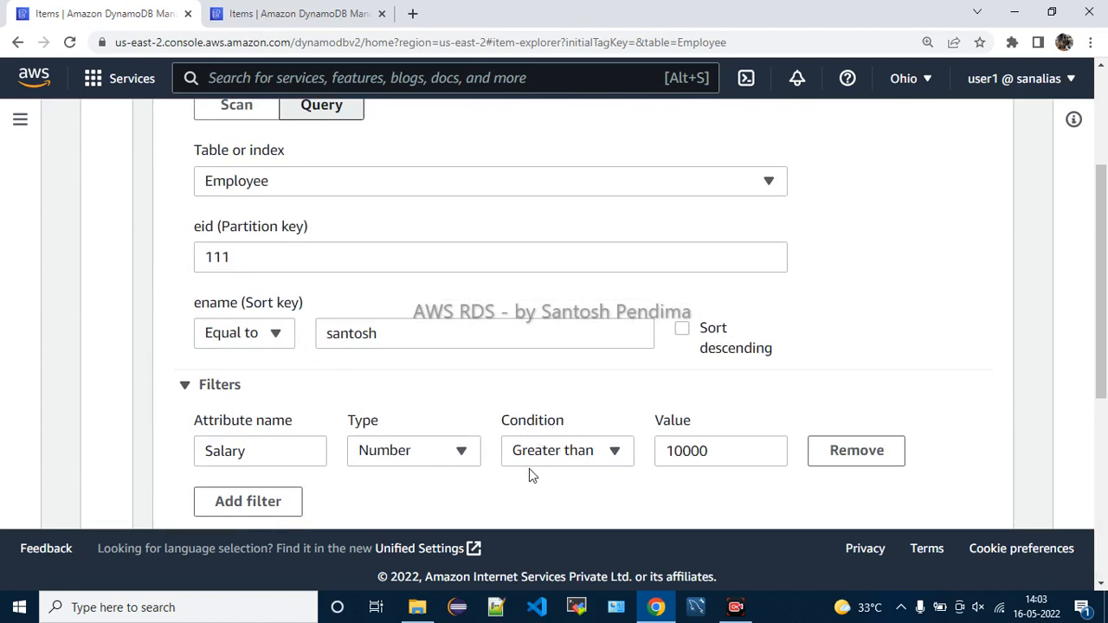
left_click(412, 456)
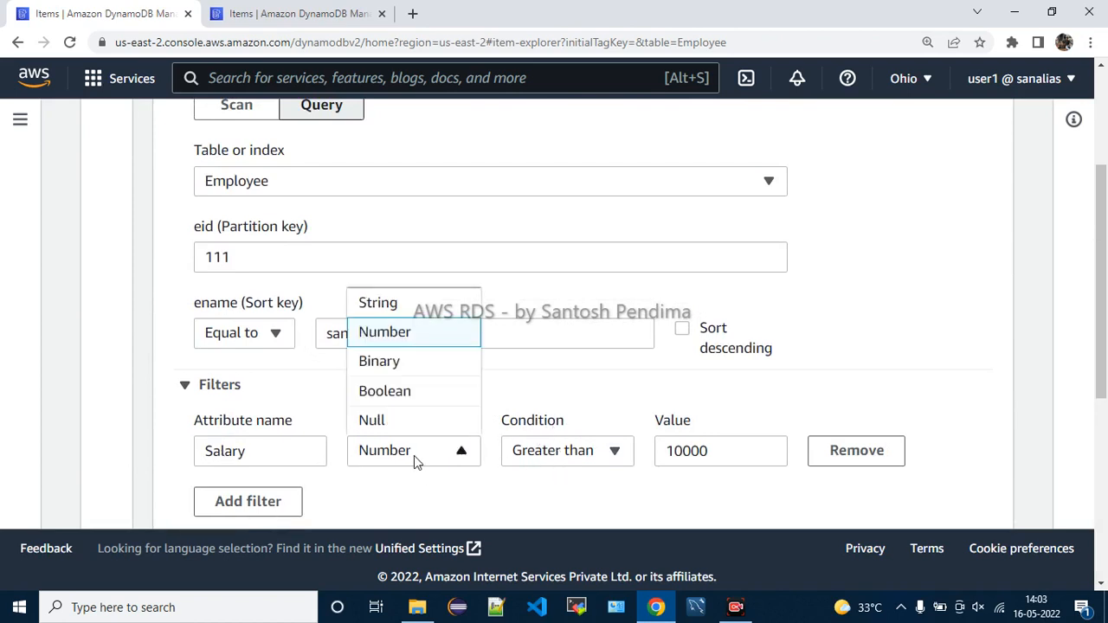
left_click(370, 306)
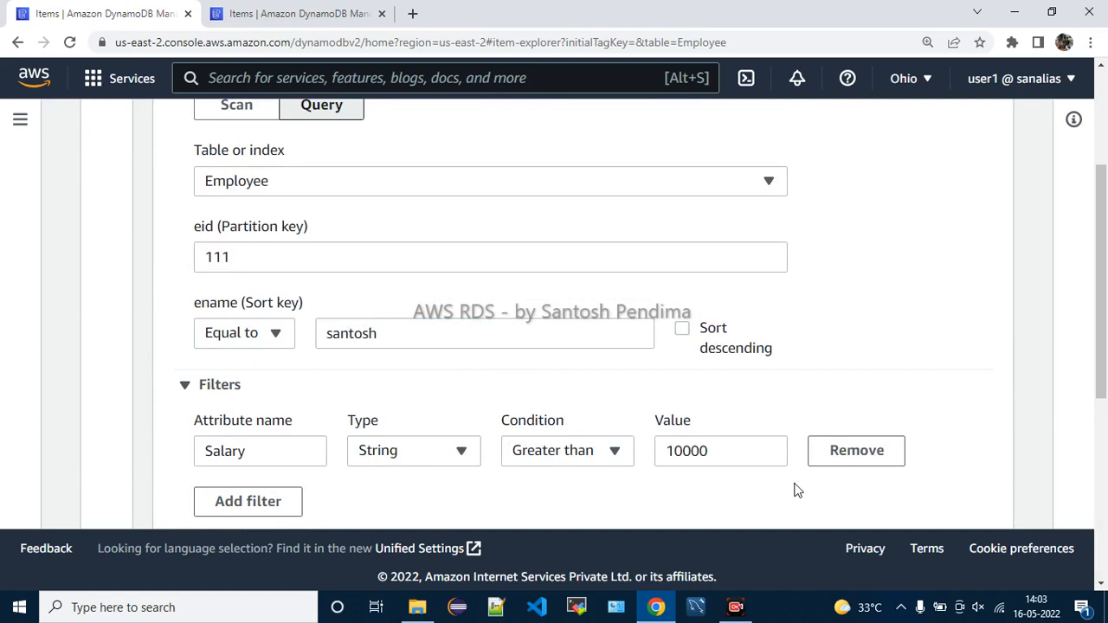
scroll(398, 452, "down", 2)
left_click(207, 423)
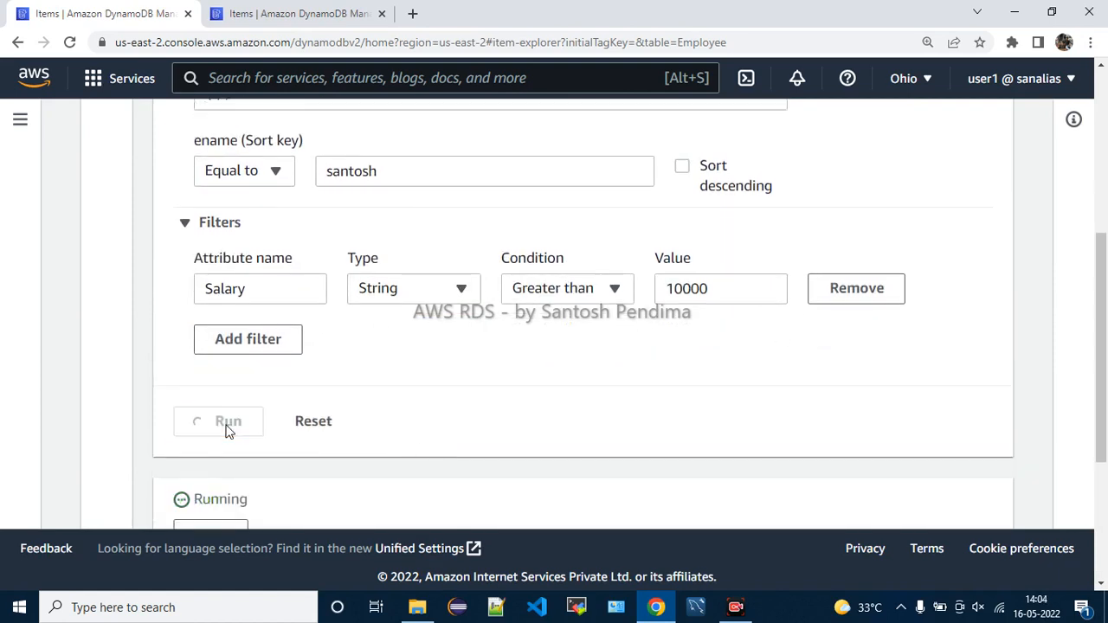
scroll(633, 392, "down", 2)
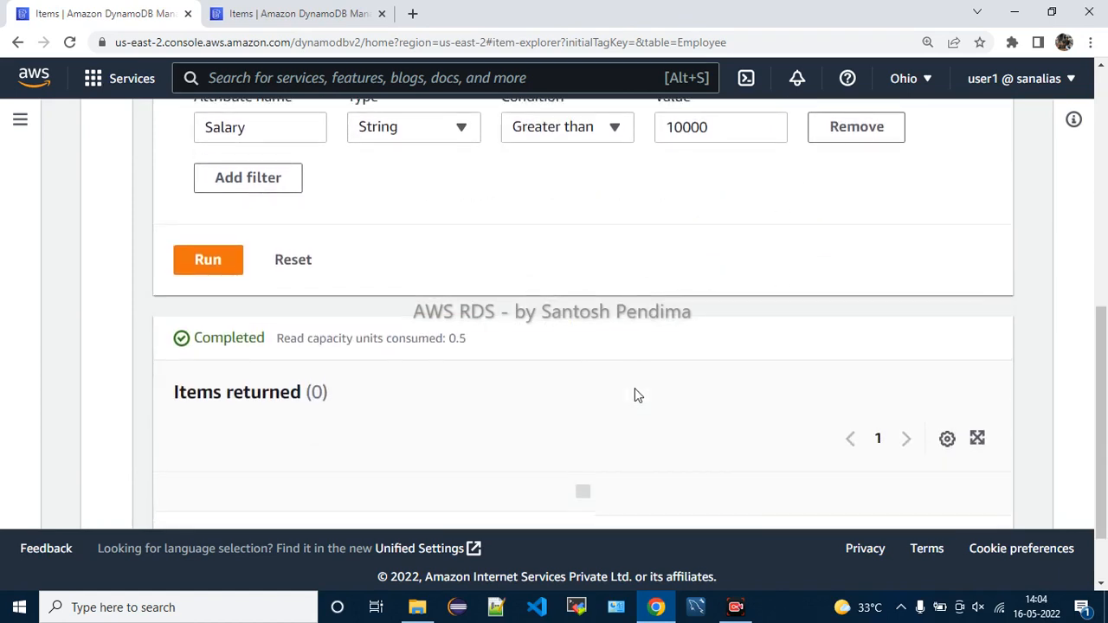
scroll(632, 393, "up", 3)
Restore the Salary type to Number with condition Equal to and rerun
left_click(442, 378)
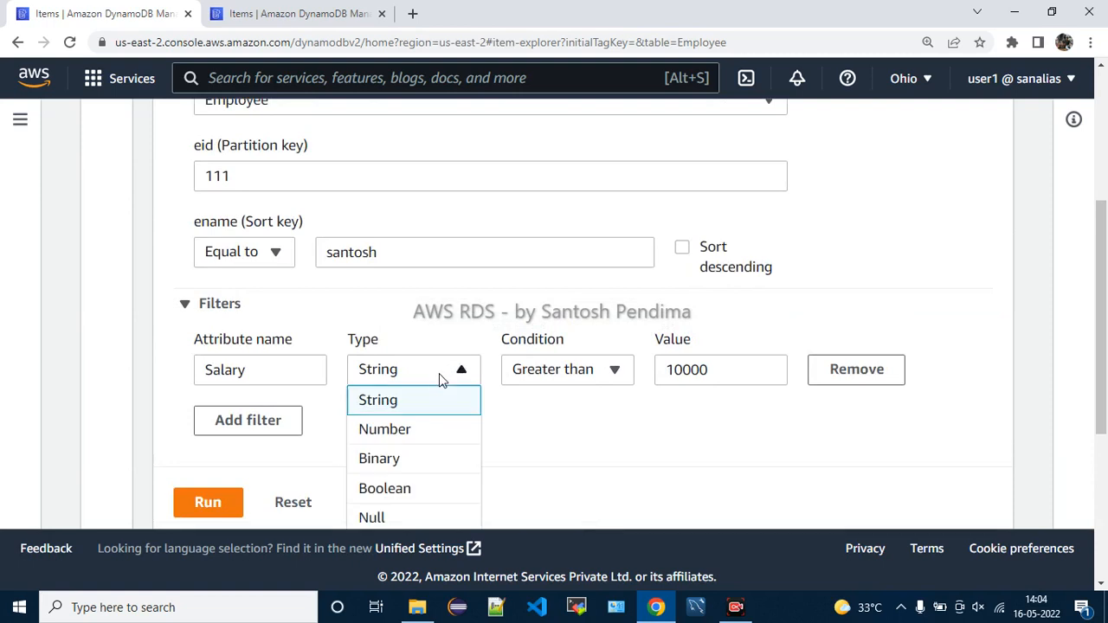
left_click(390, 430)
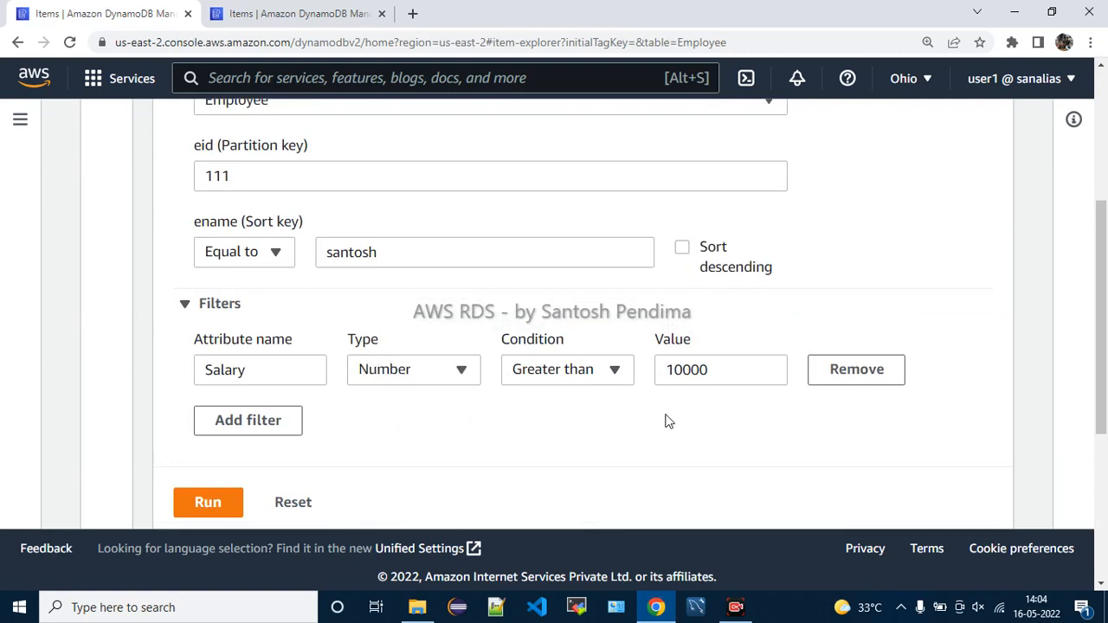
left_click(620, 377)
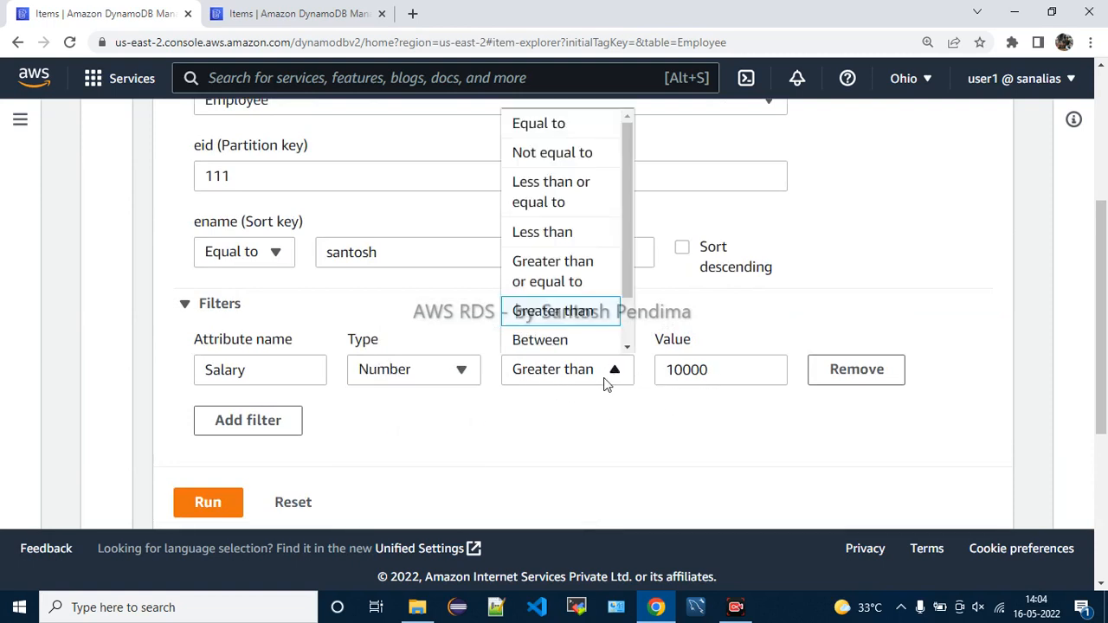
left_click(554, 122)
scroll(259, 437, "down", 1)
left_click(227, 425)
Change the Salary condition to Not equal to 10000 and rerun, returning the salary-50000 item
left_click(570, 292)
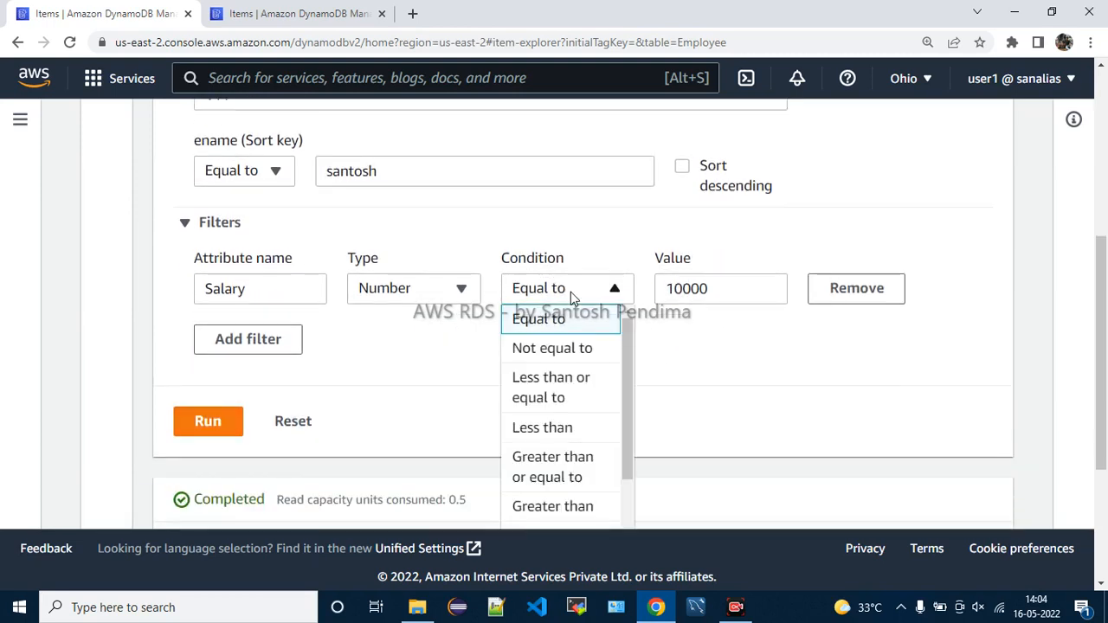
left_click(571, 350)
left_click(204, 417)
scroll(697, 395, "down", 3)
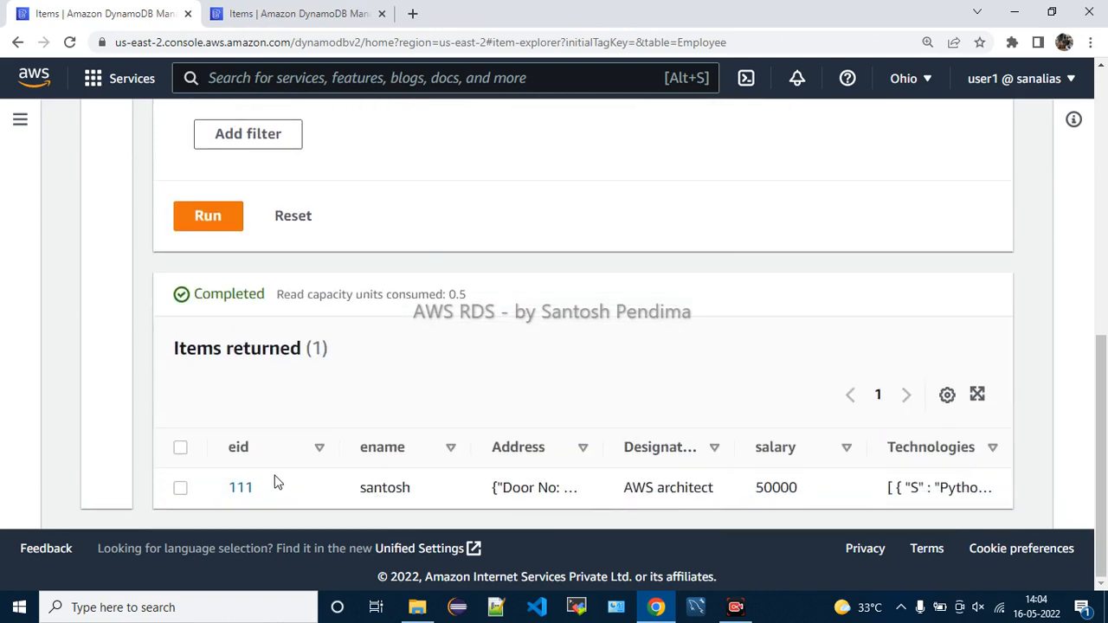
left_click_drag(528, 488, 1019, 499)
scroll(617, 381, "up", 5)
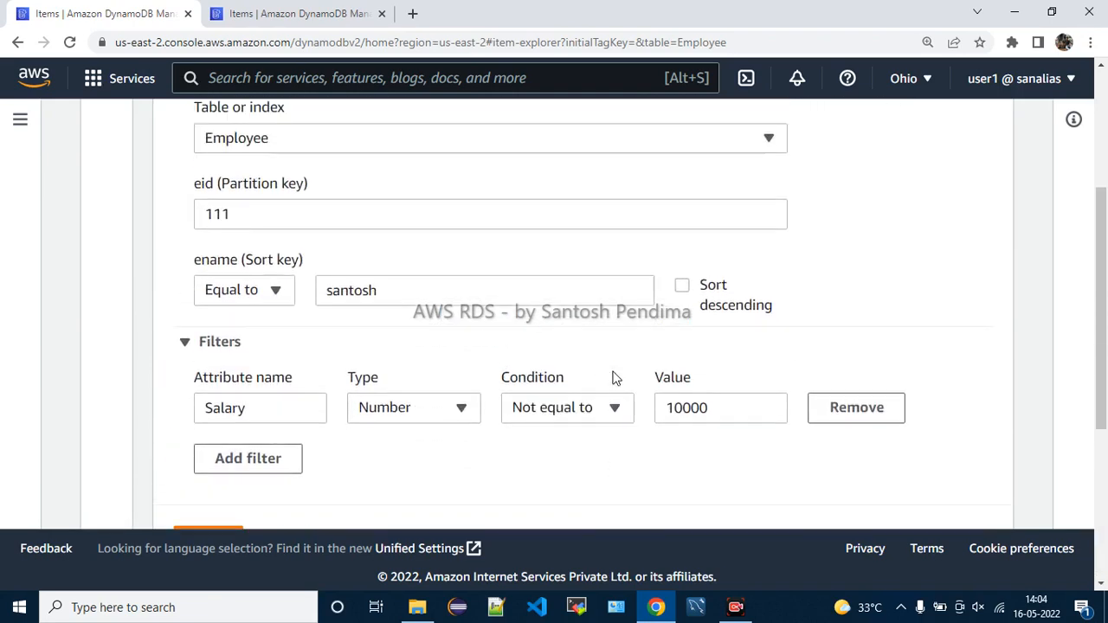
scroll(613, 371, "up", 1)
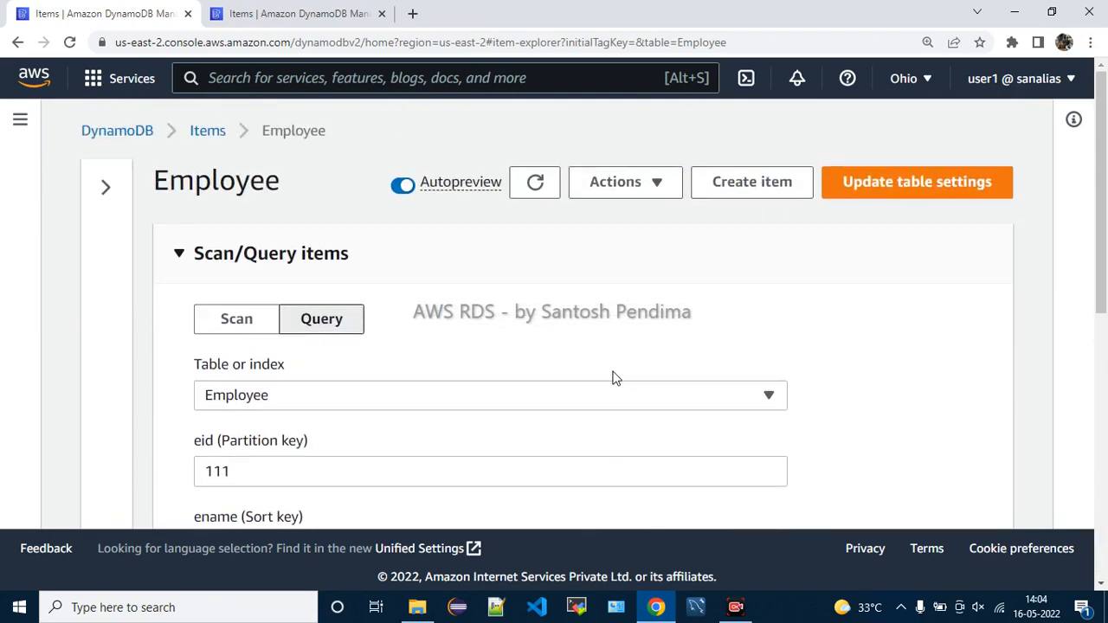
Return to Scan and download the Employee scan results as a CSV file
left_click(250, 327)
scroll(608, 371, "down", 2)
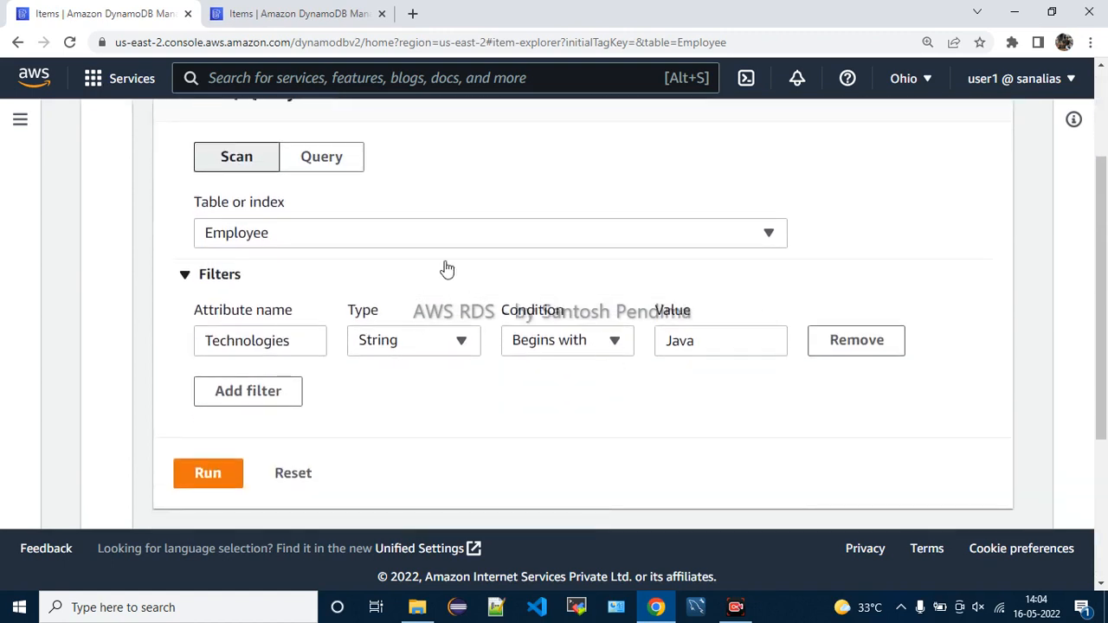
scroll(718, 375, "up", 2)
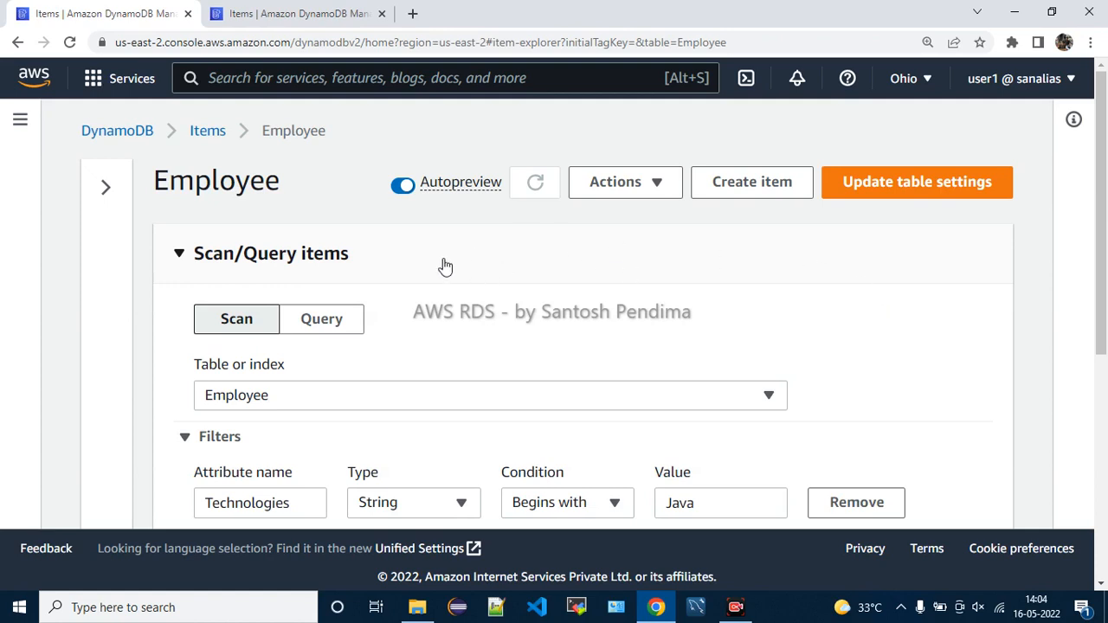
left_click(630, 199)
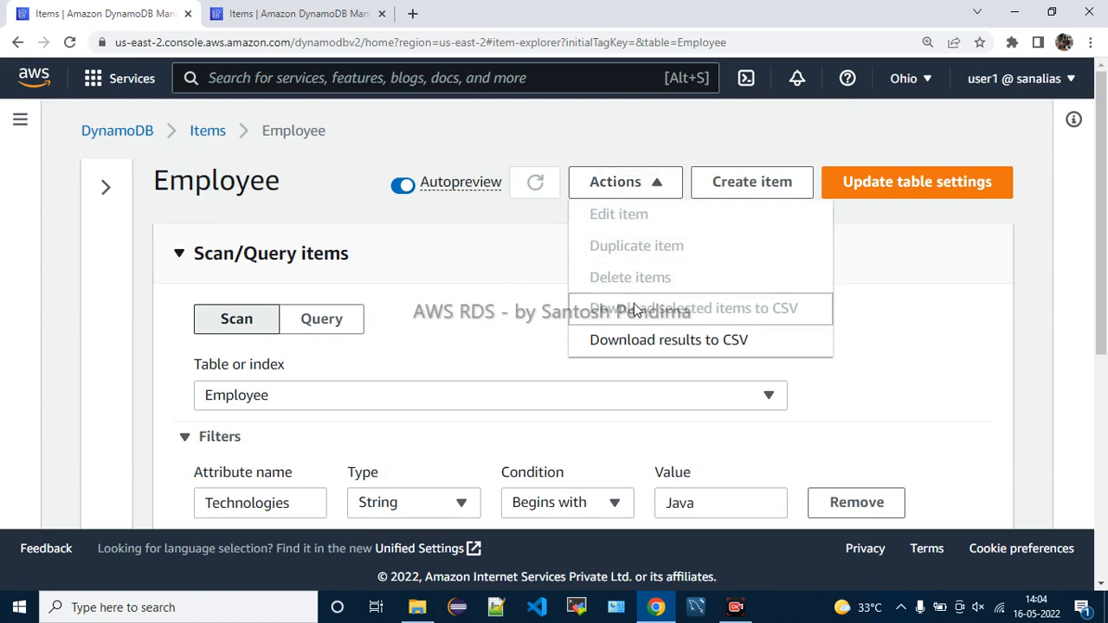
left_click(717, 343)
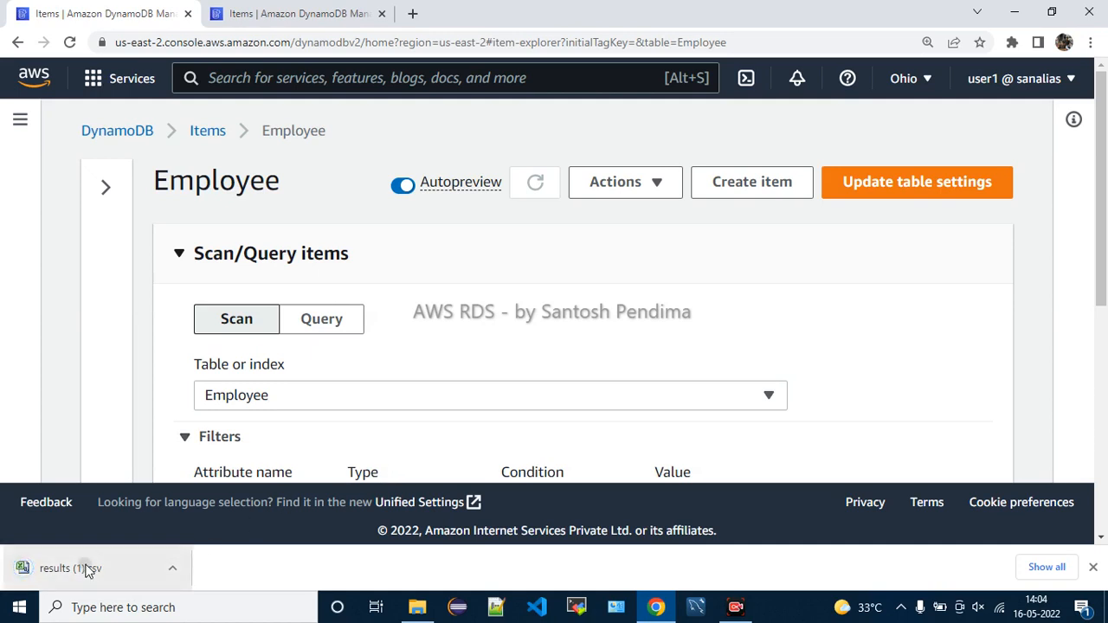
Open results (1).csv in Excel, dismiss the activation notice, review the eid 111 row, then close Excel
left_click(86, 562)
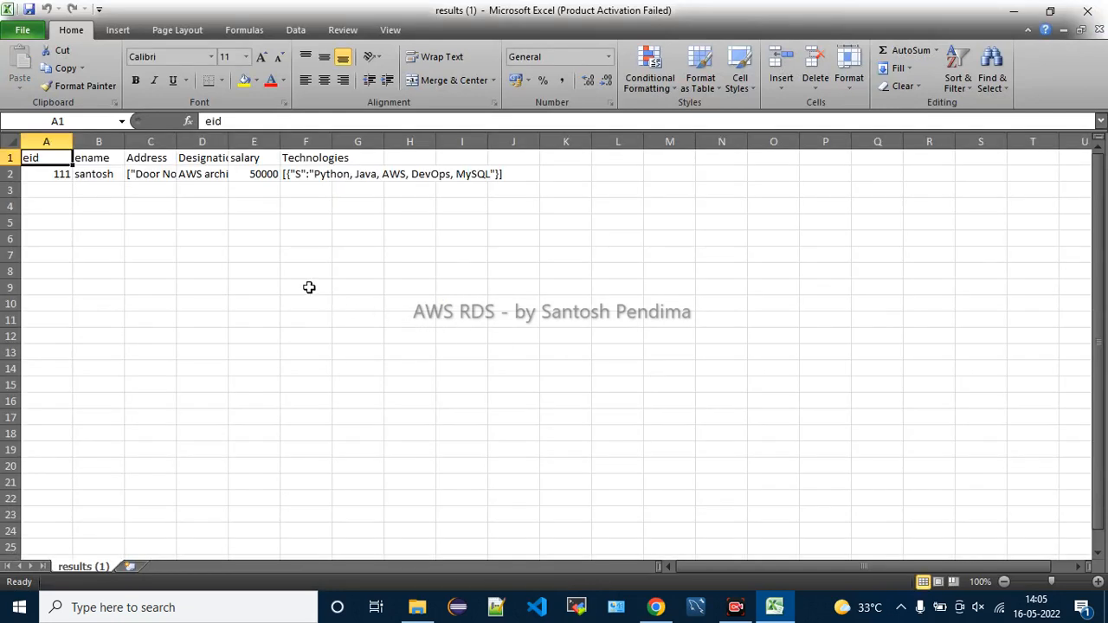
scroll(309, 287, "up", 3, "ctrl")
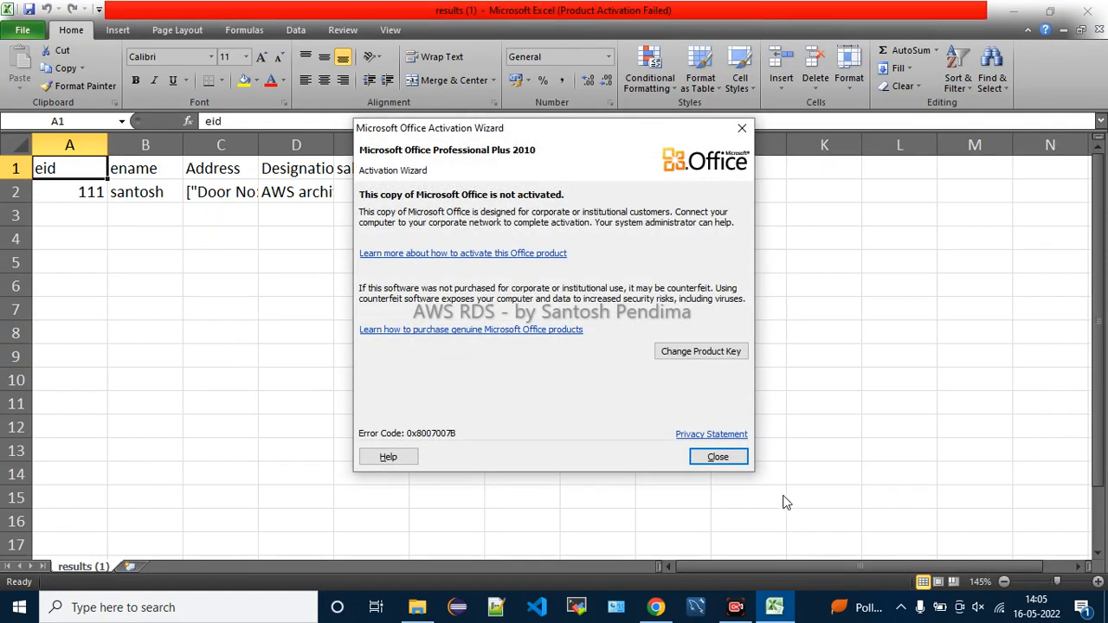
left_click(714, 457)
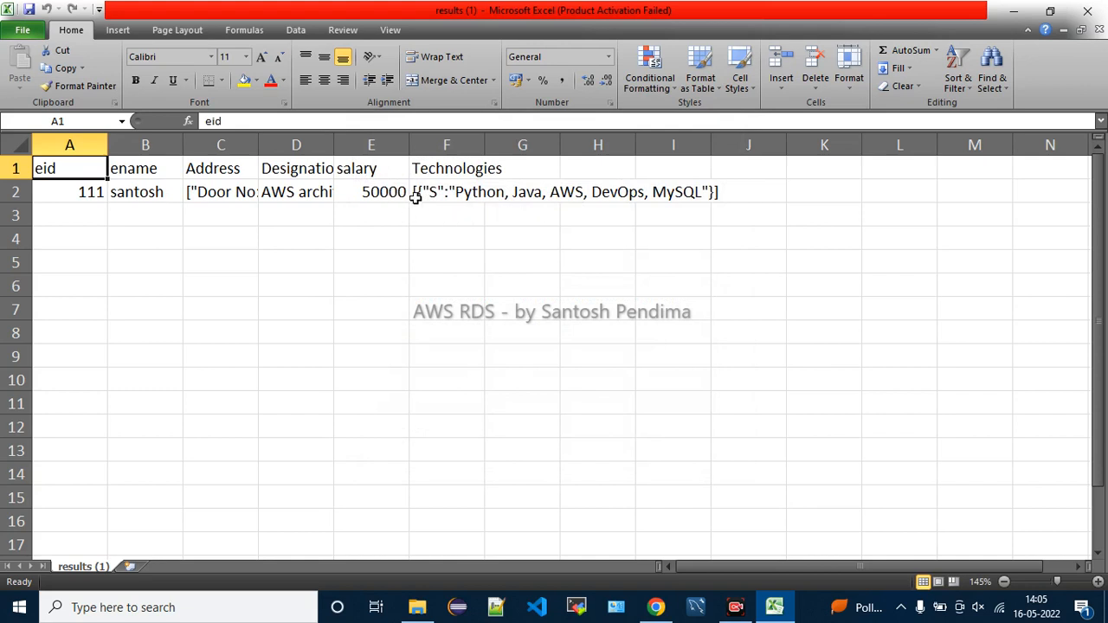
left_click(620, 282)
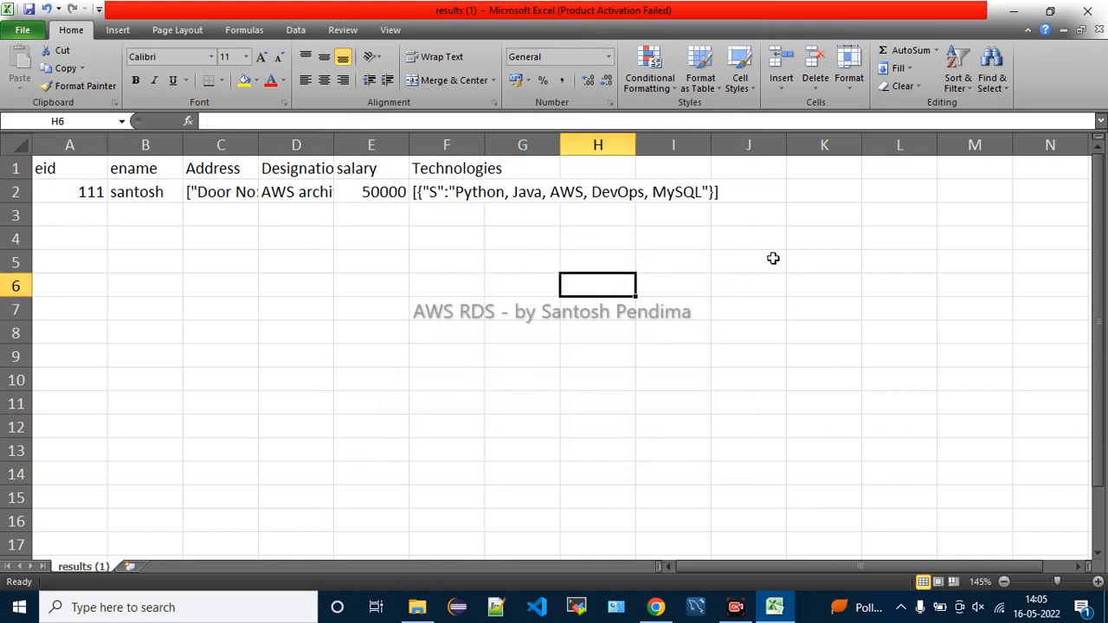
left_click(1096, 17)
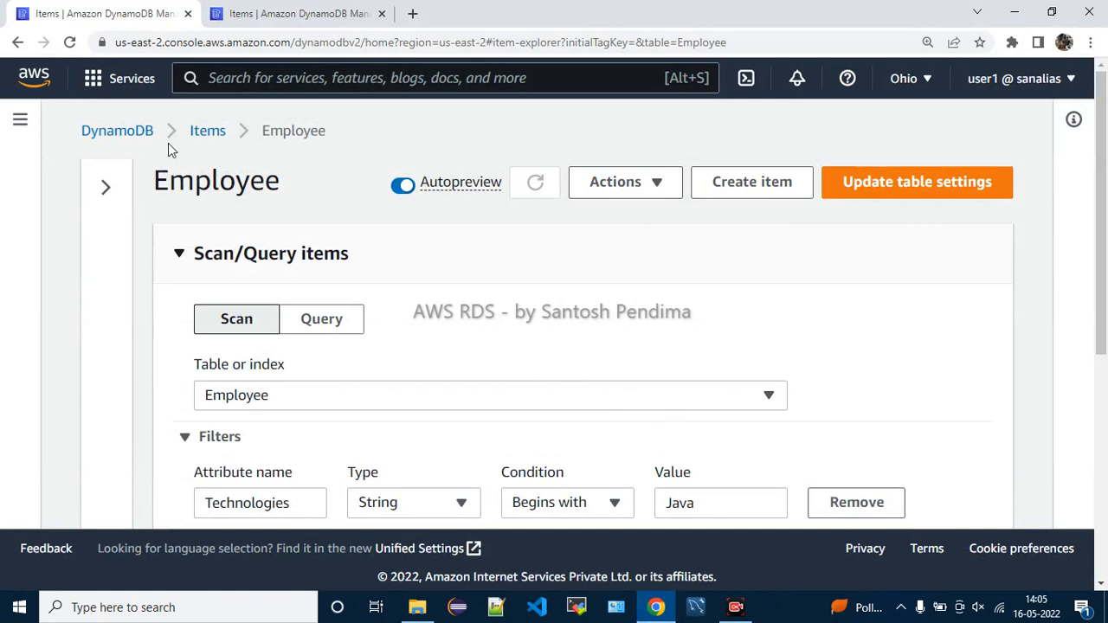
Select the Employee table in the tables list and choose Delete
left_click(202, 131)
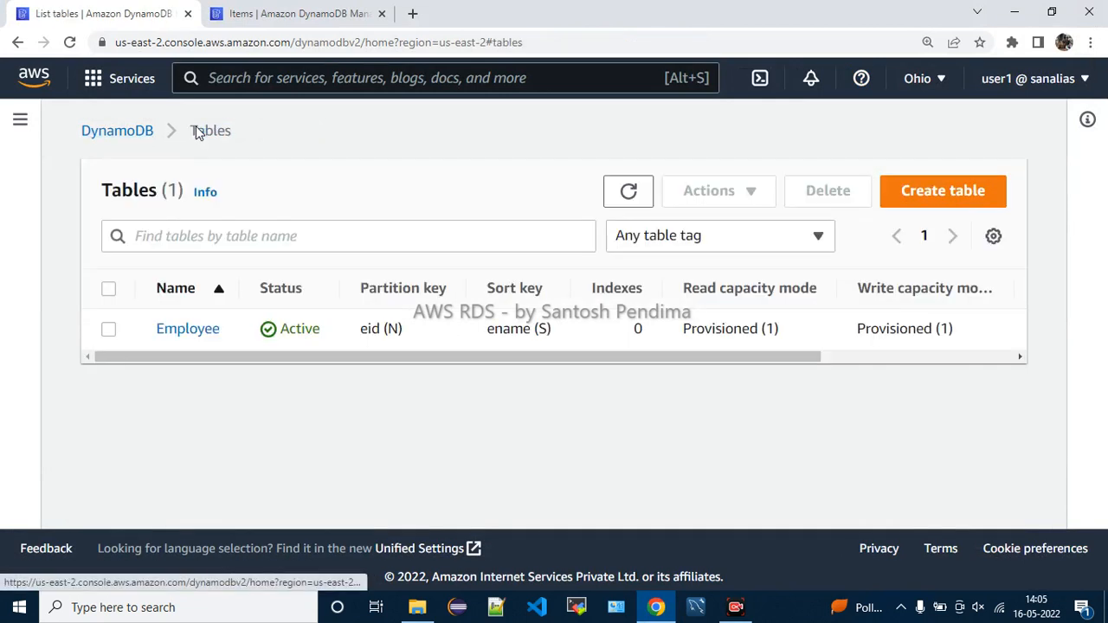
left_click(109, 331)
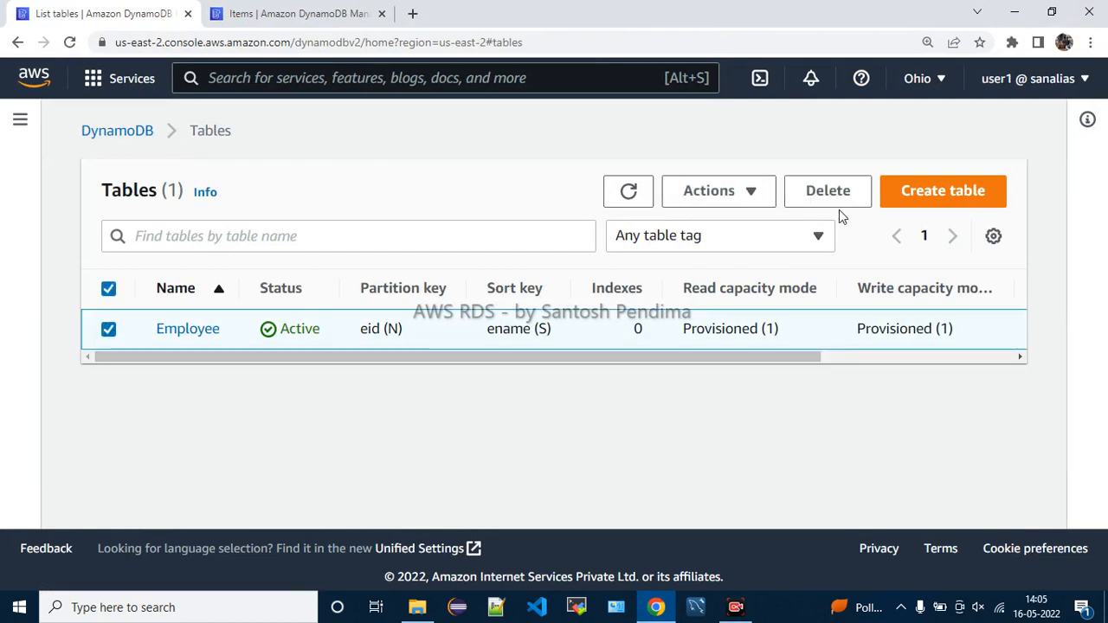
left_click(738, 188)
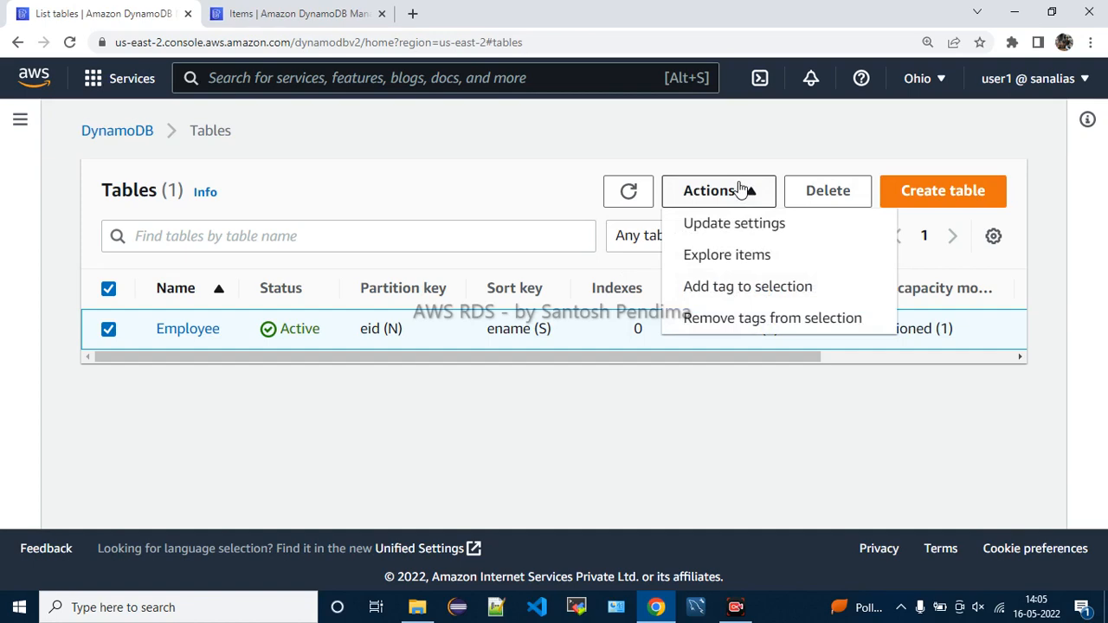
left_click(737, 187)
left_click(809, 198)
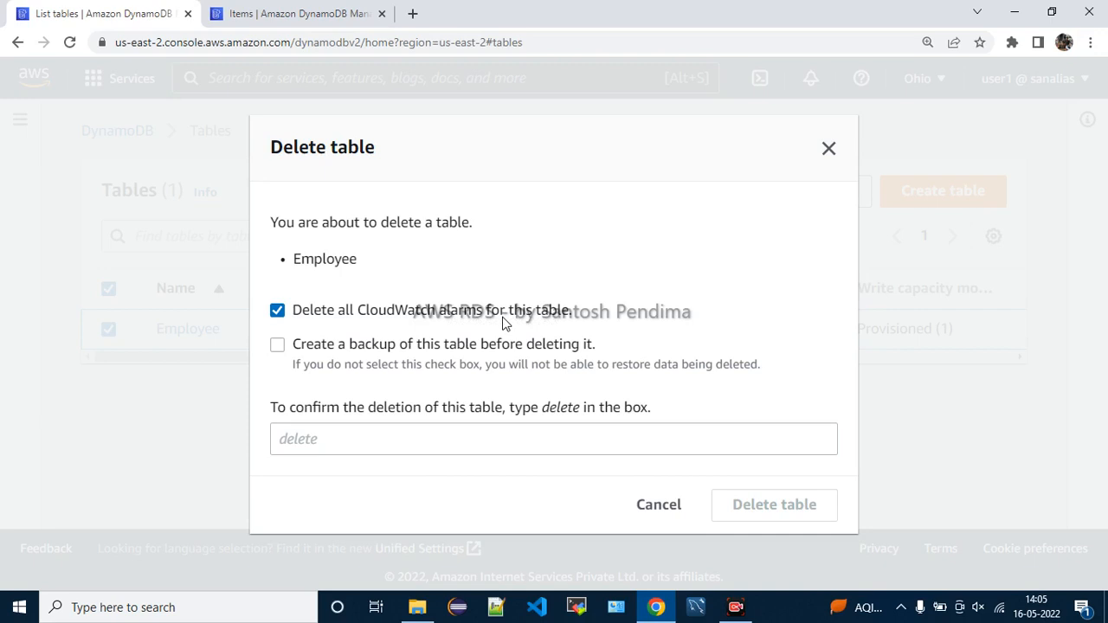
Delete the table with a backup, confirming with 'delete', then dismiss the success banner
left_click_drag(349, 345, 618, 339)
left_click(618, 339)
left_click(343, 438)
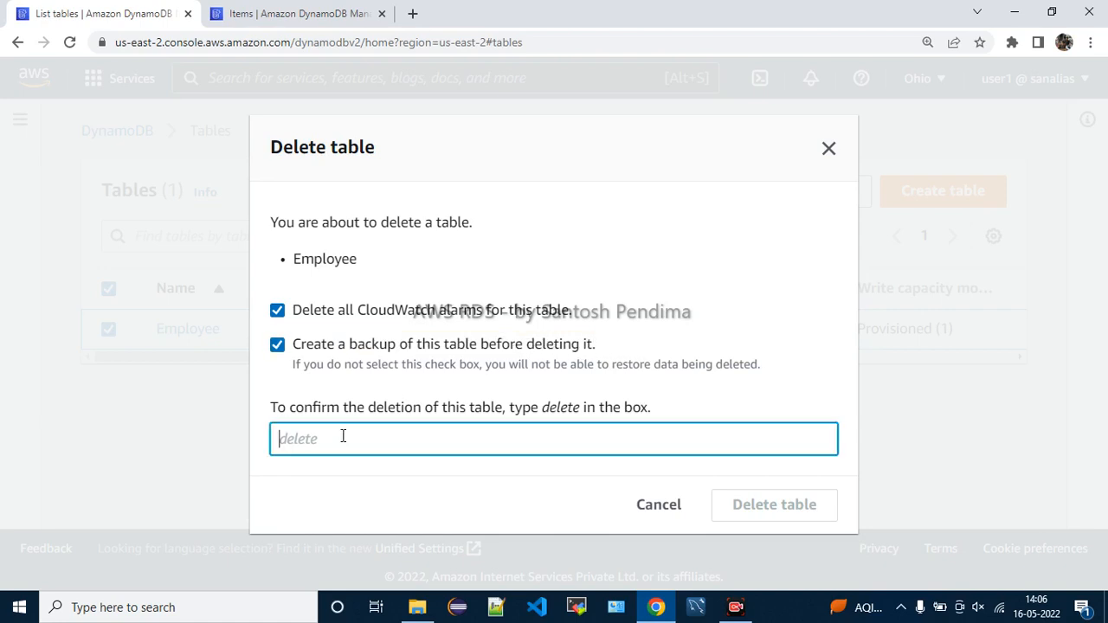
type("delete")
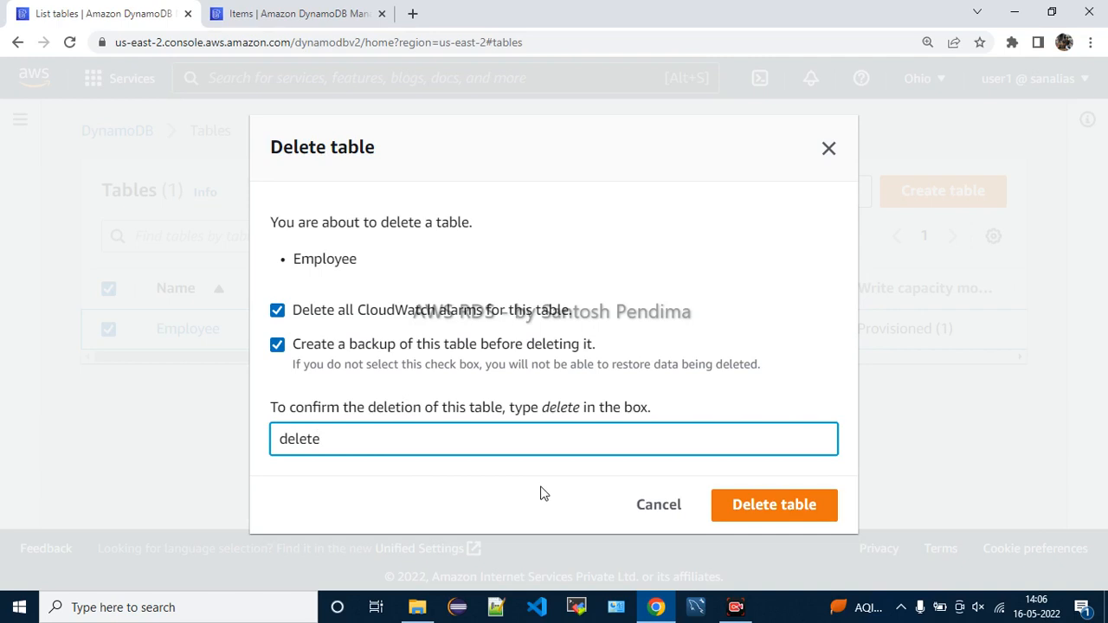
left_click(755, 506)
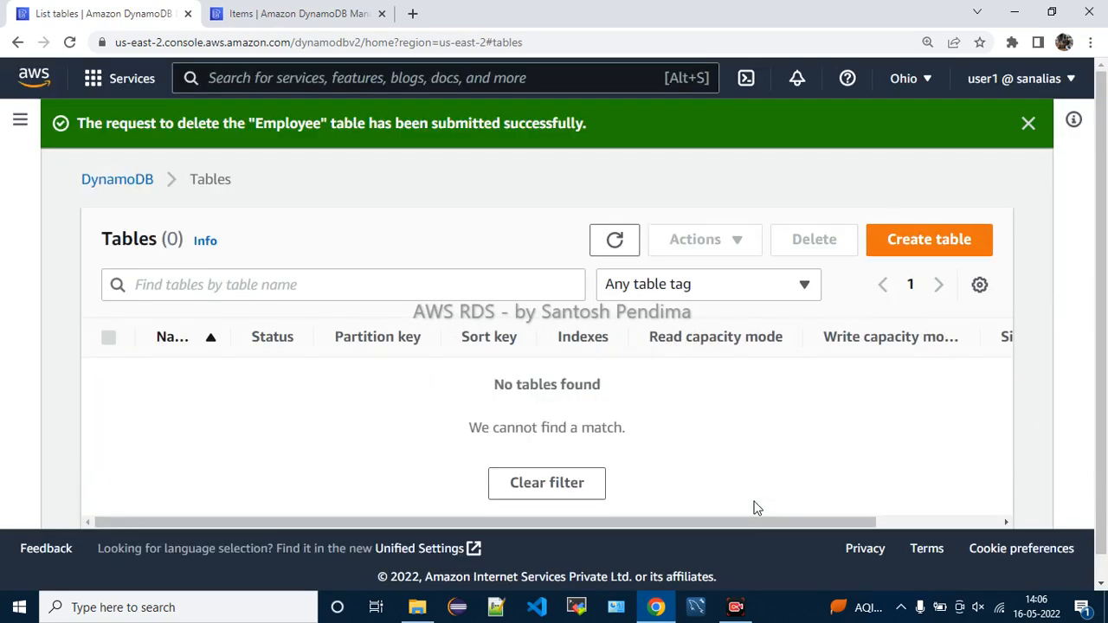
left_click(1028, 123)
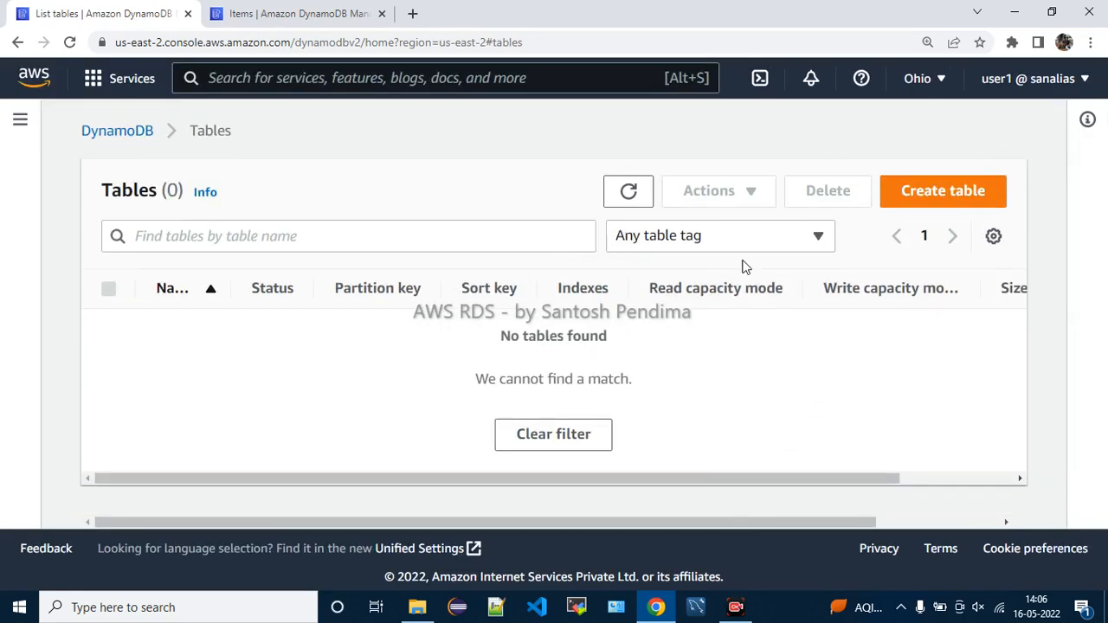
left_click(322, 13)
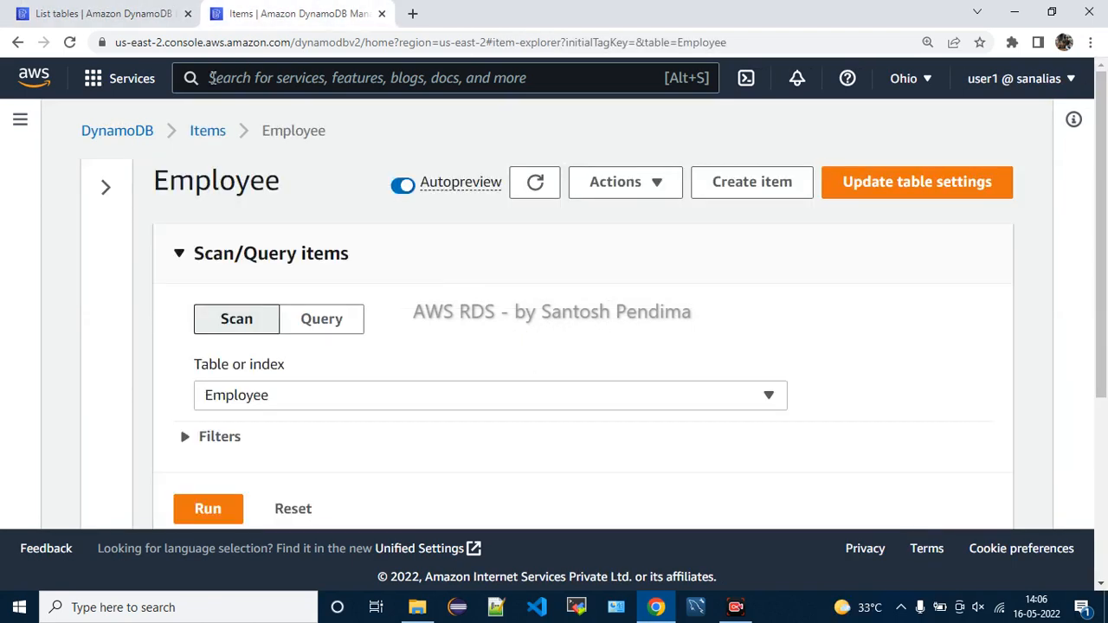
Open the Tables list from the DynamoDB navigation and refresh it to confirm it is empty
left_click(122, 132)
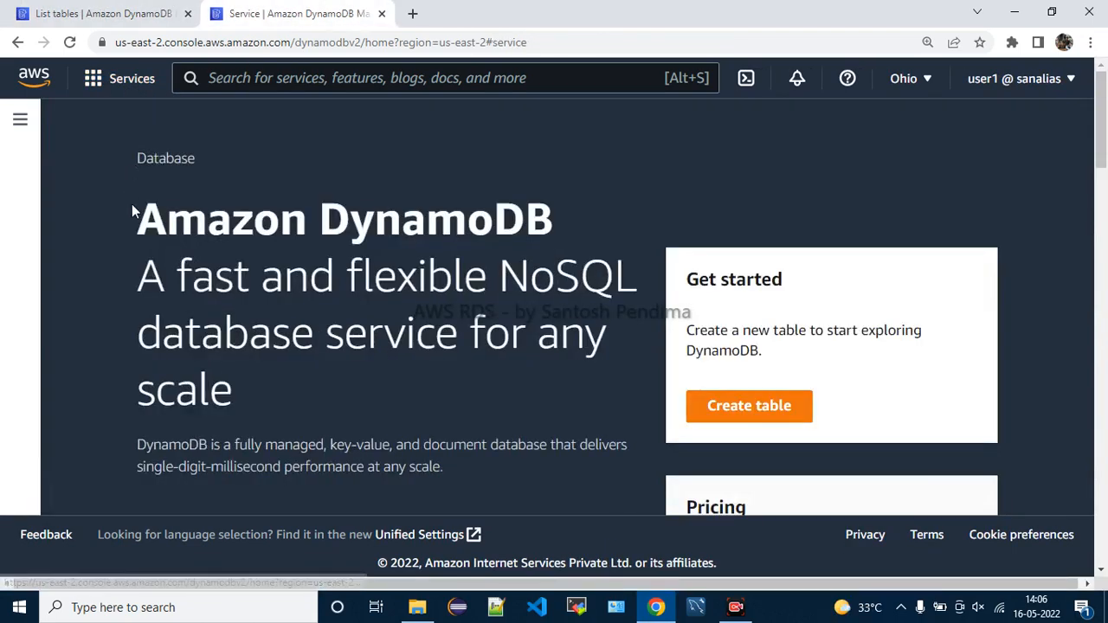
left_click(20, 119)
left_click(74, 193)
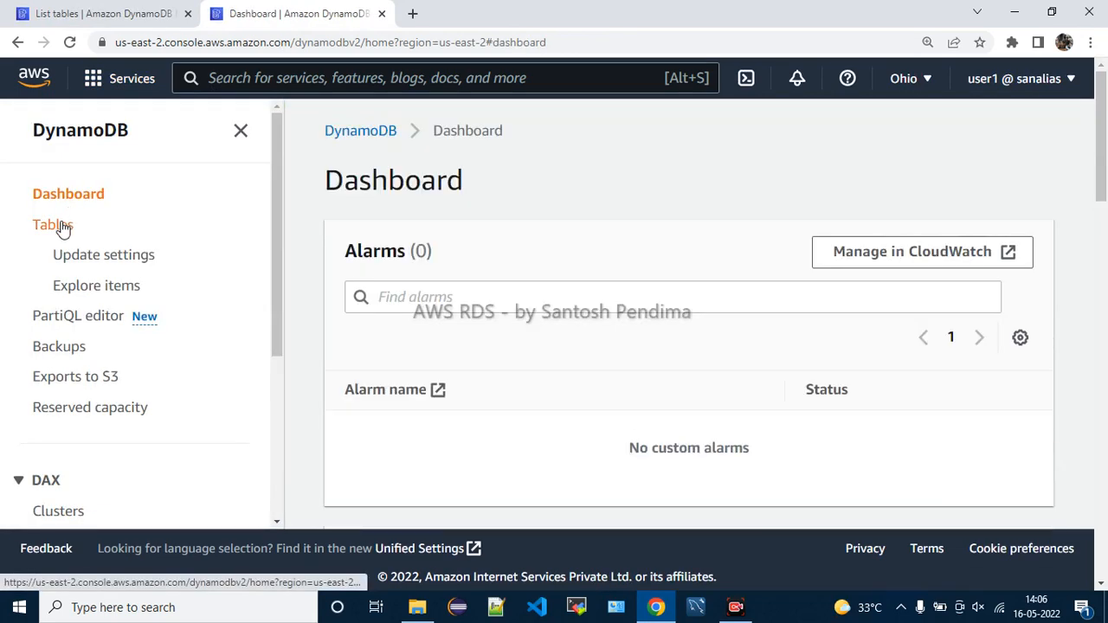
left_click(61, 226)
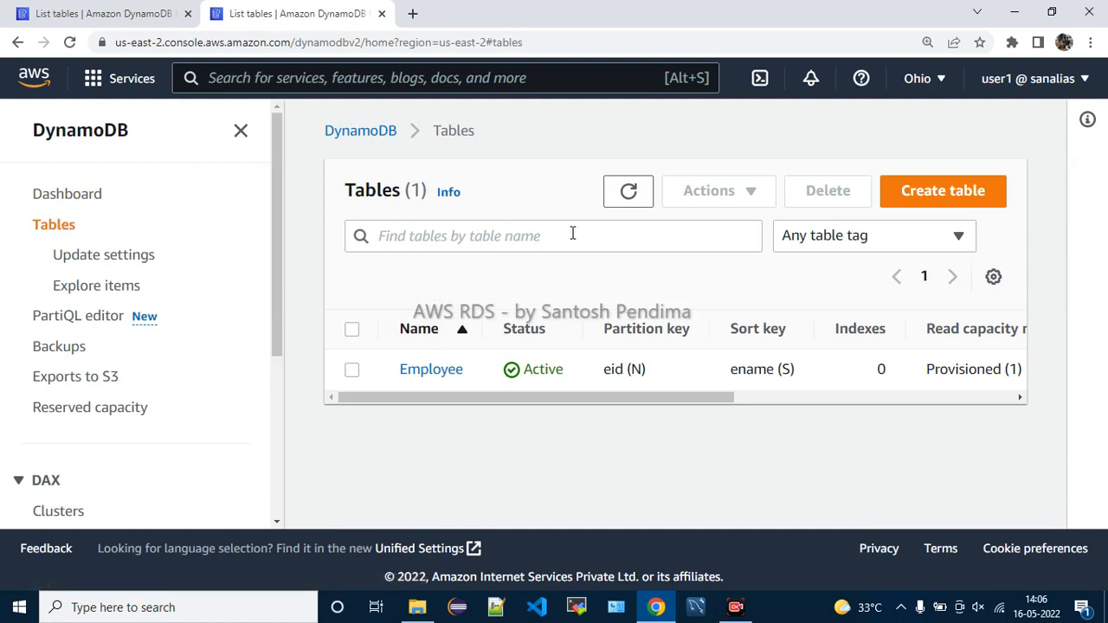
left_click(630, 202)
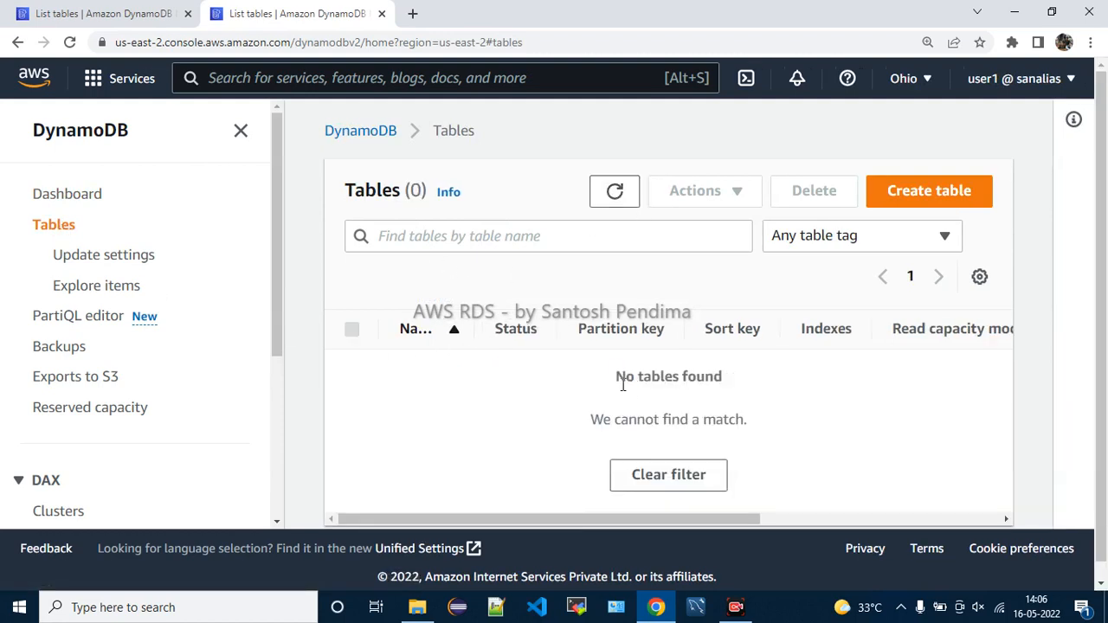
left_click_drag(617, 376, 748, 378)
left_click(758, 404)
scroll(759, 407, "down", 1)
scroll(759, 407, "up", 1)
Return both tabs to the DynamoDB service home page and show its navigation list
left_click(379, 132)
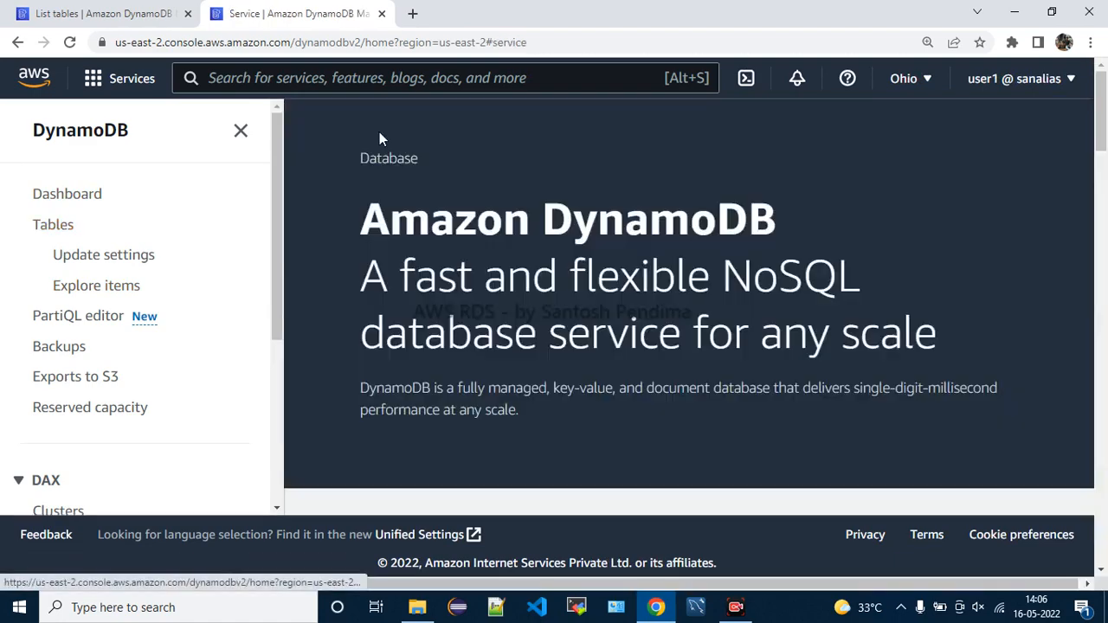
scroll(660, 353, "down", 3)
scroll(659, 352, "down", 2)
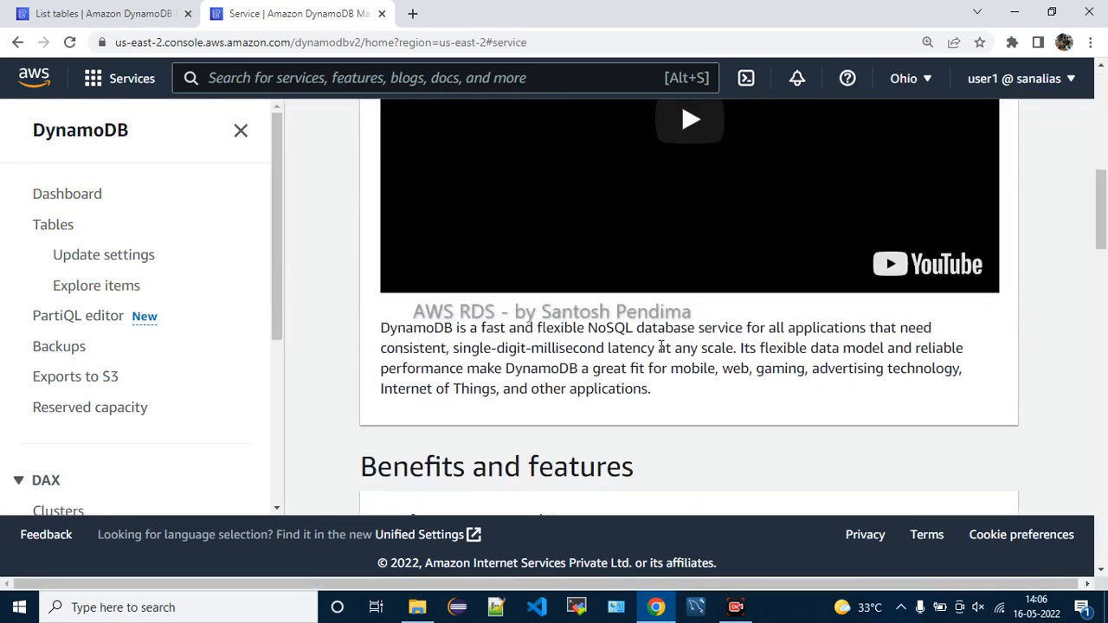
scroll(661, 351, "up", 5)
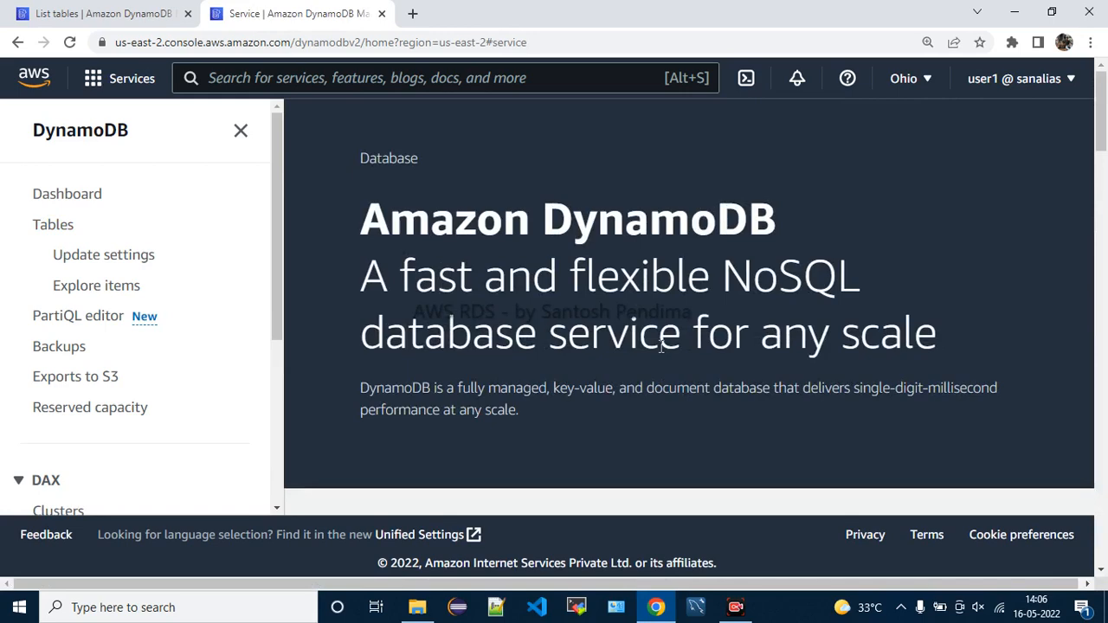
left_click(132, 19)
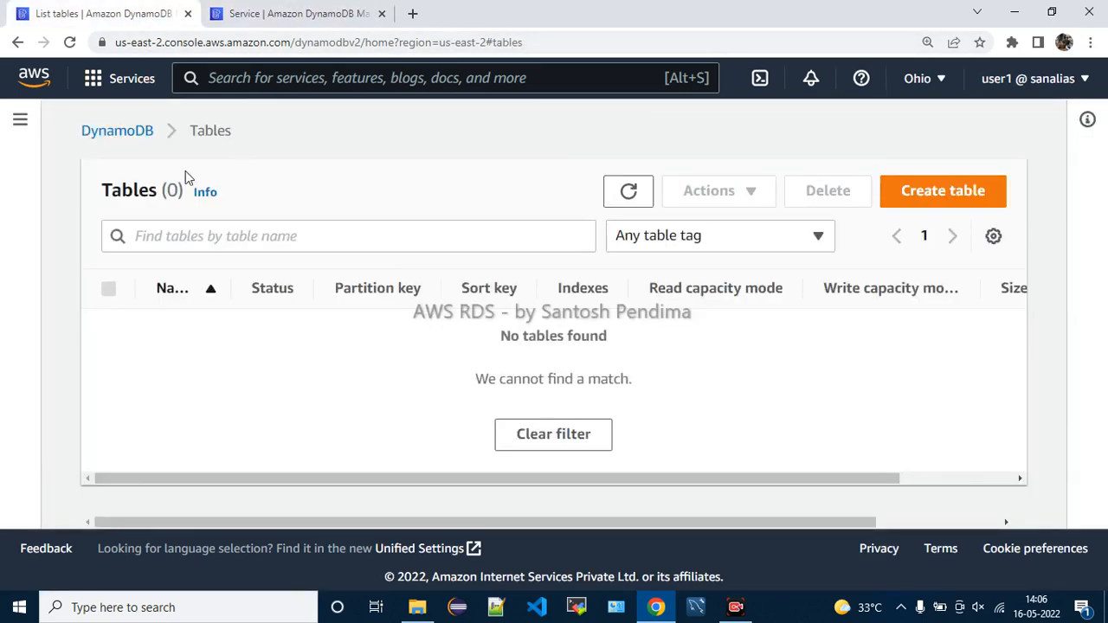
left_click(129, 133)
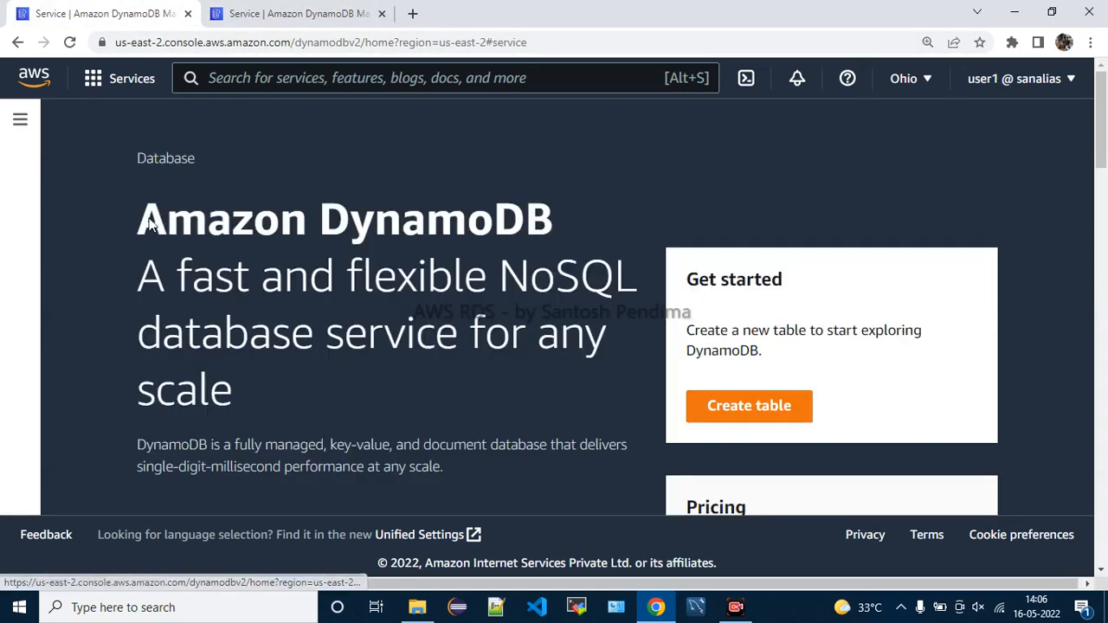
left_click(20, 123)
scroll(130, 318, "down", 4)
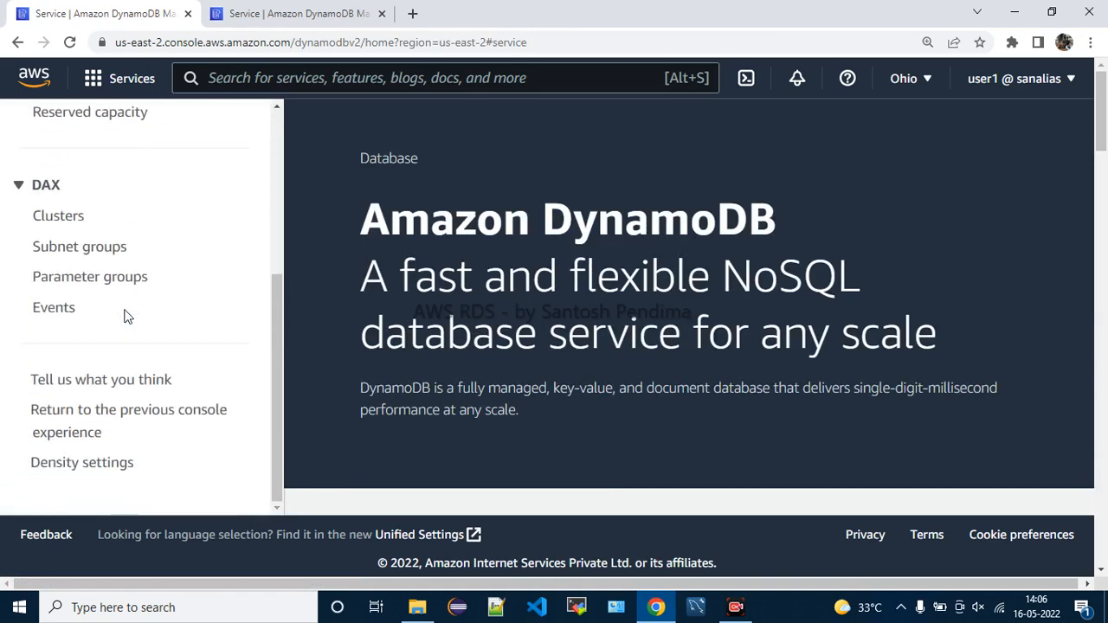
scroll(126, 316, "up", 4)
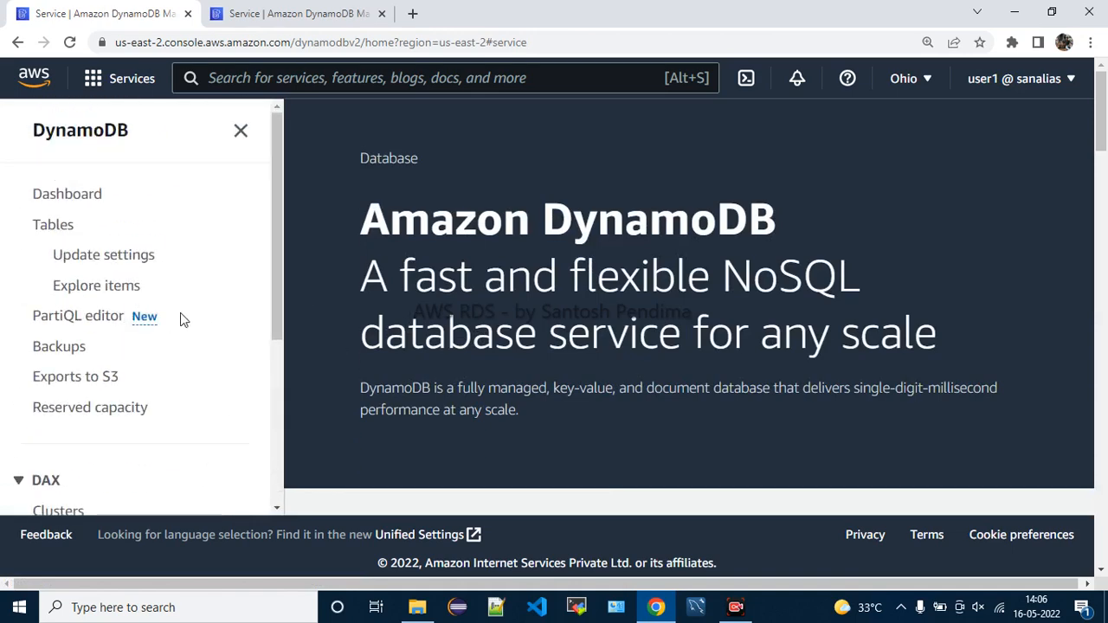
scroll(182, 319, "down", 1)
On the Backups page, delete Employee_backup, confirming with 'delete'
left_click(77, 267)
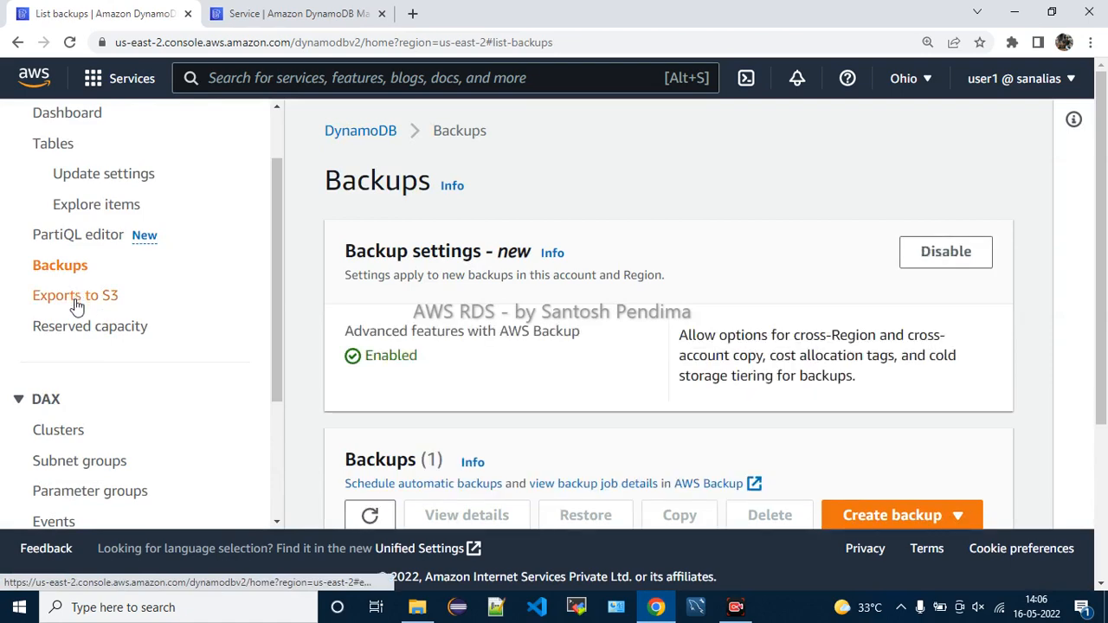
scroll(629, 354, "down", 3)
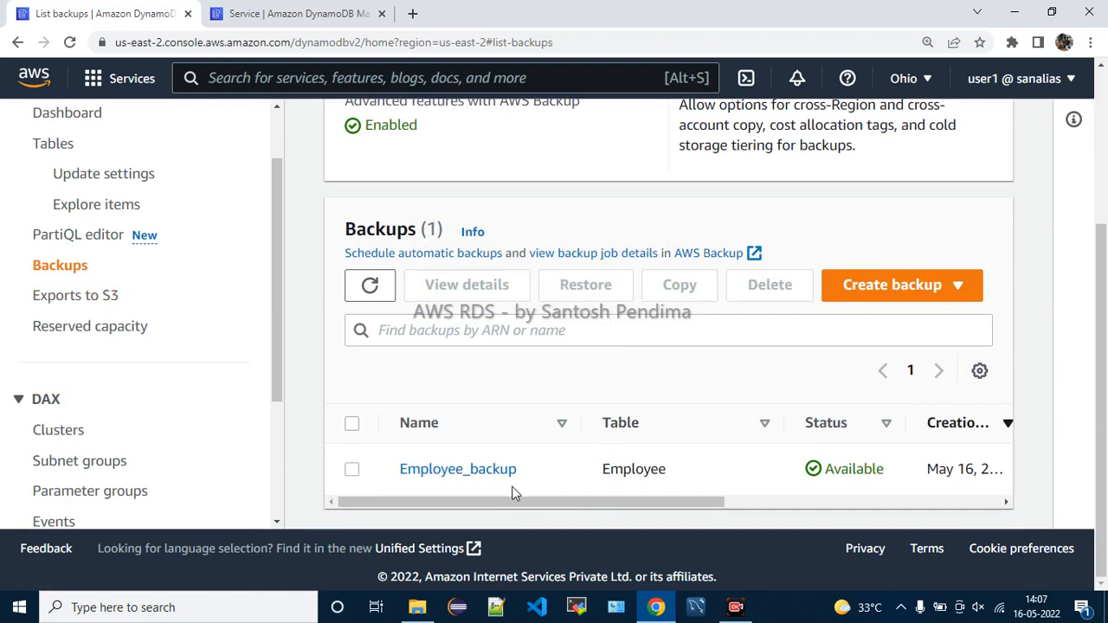
left_click_drag(707, 496, 994, 509)
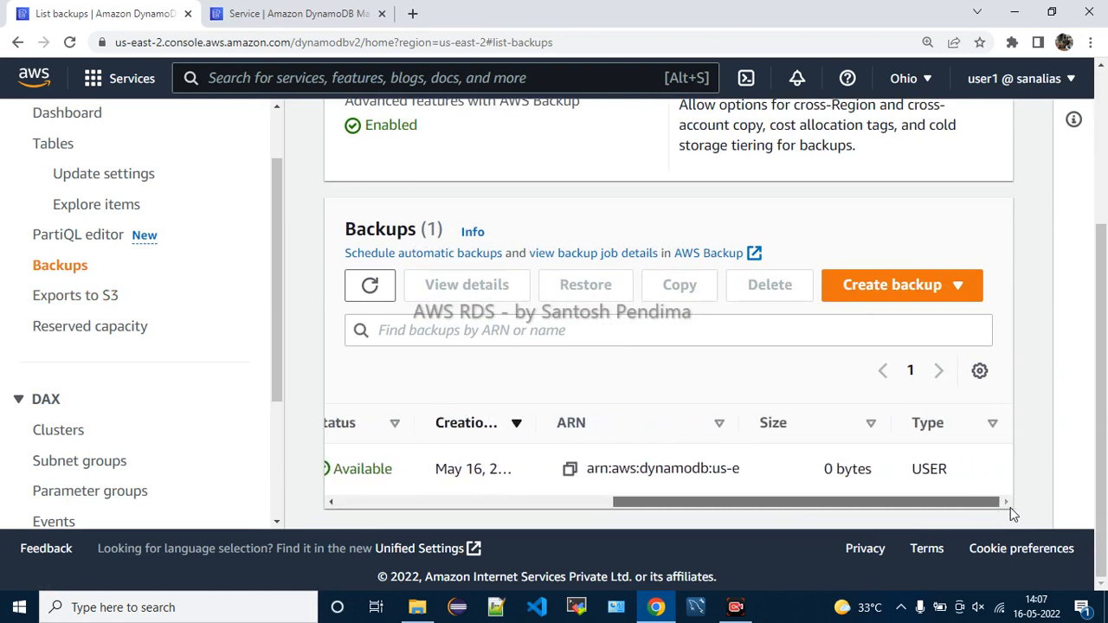
left_click_drag(1008, 506, 547, 489)
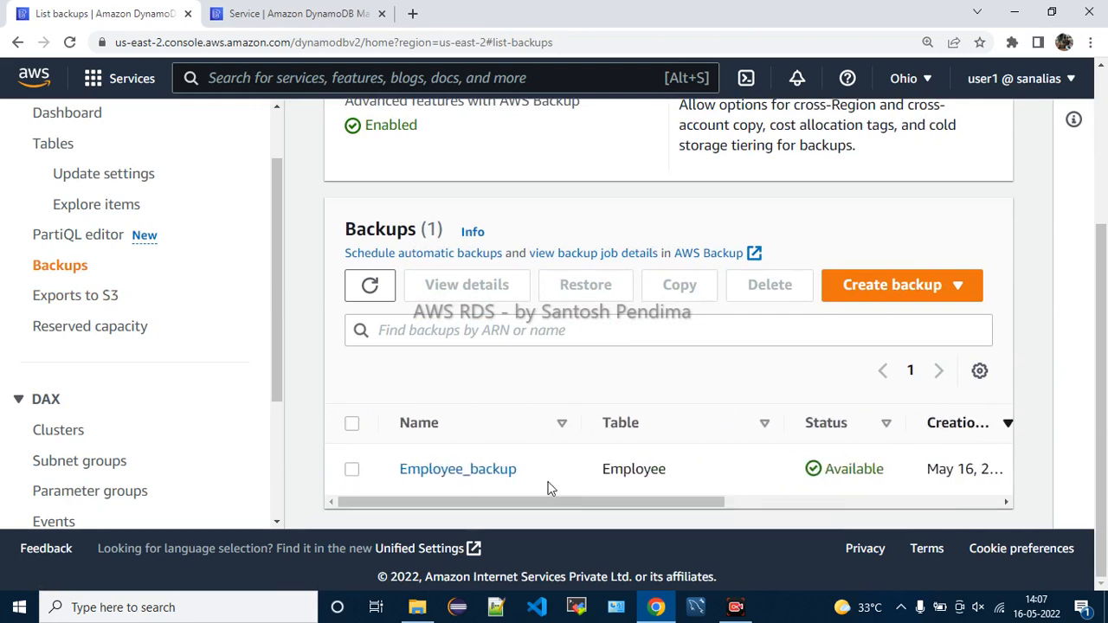
left_click(353, 473)
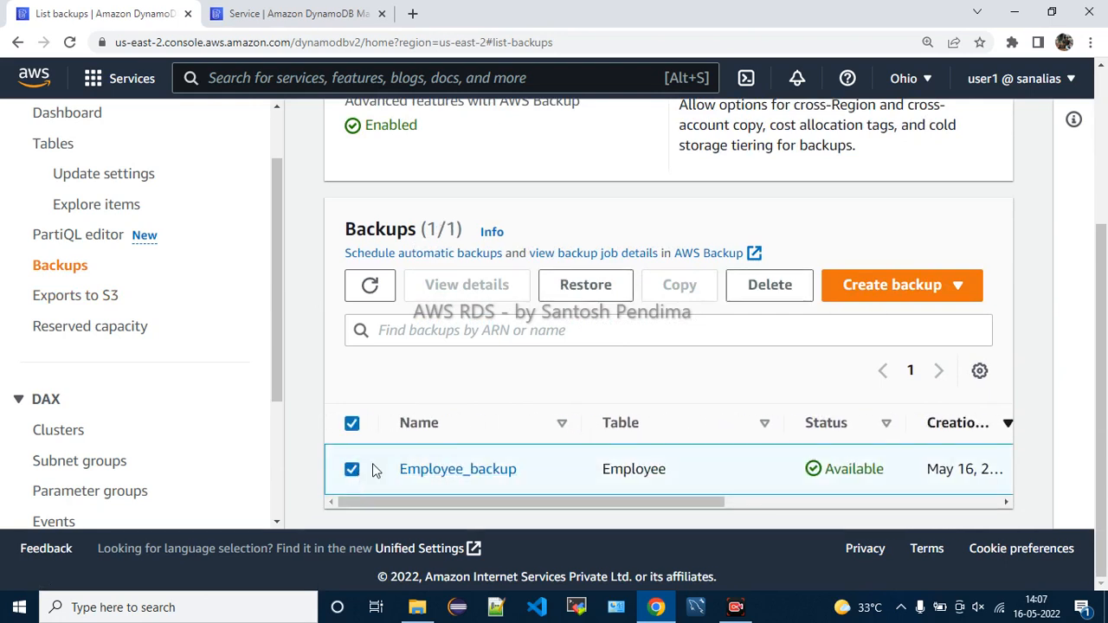
left_click(771, 293)
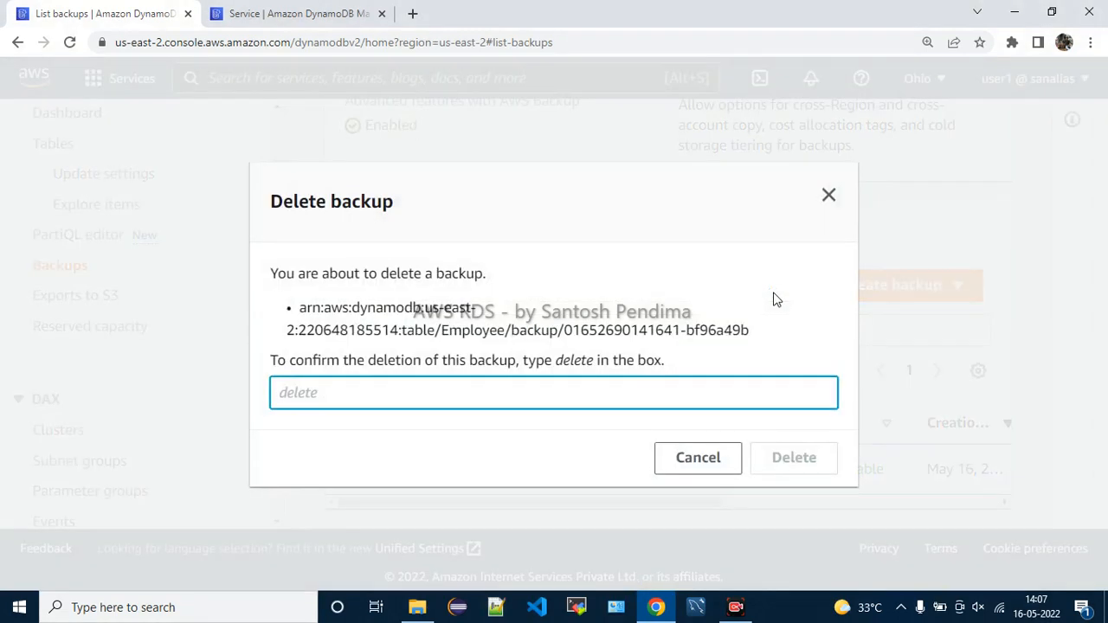
type("delete")
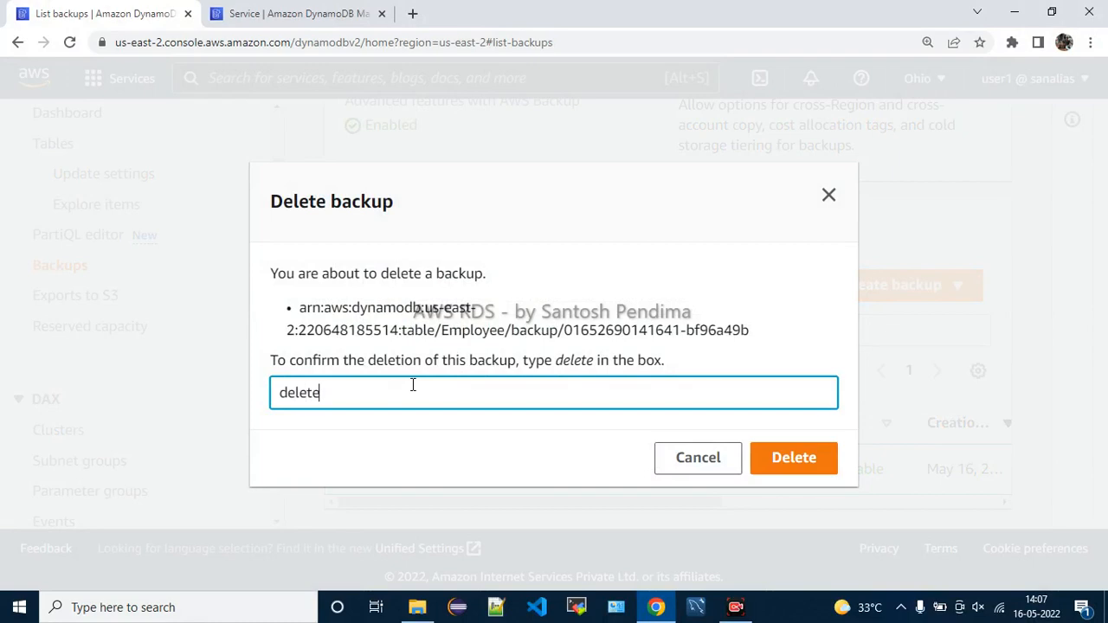
left_click(764, 458)
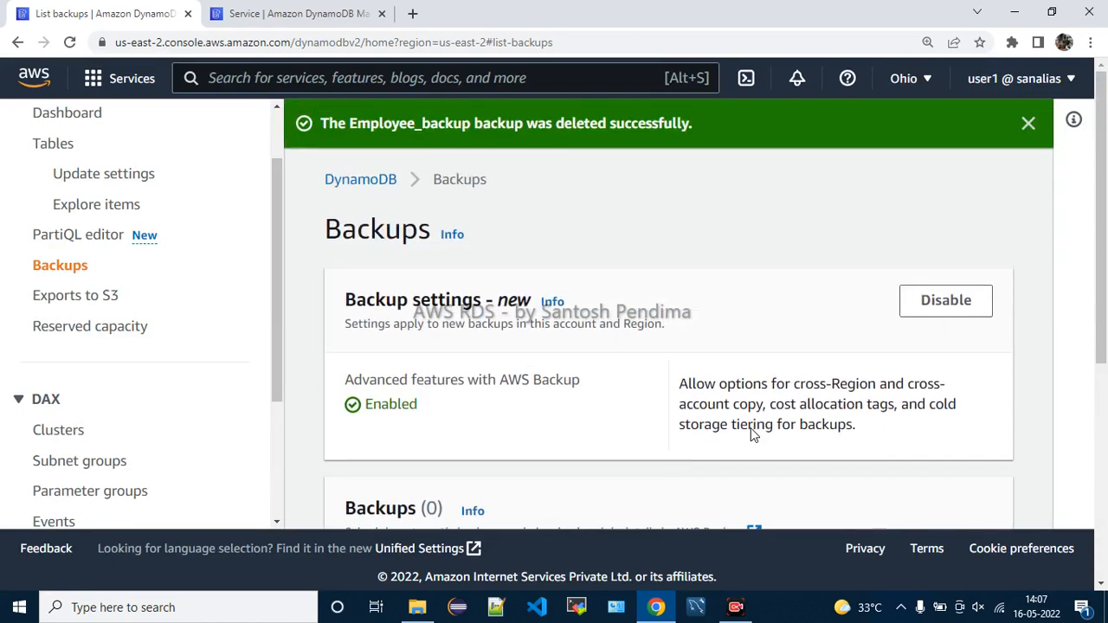
Close the backup-deleted banner and go to the Exports to S3 page
left_click(1028, 123)
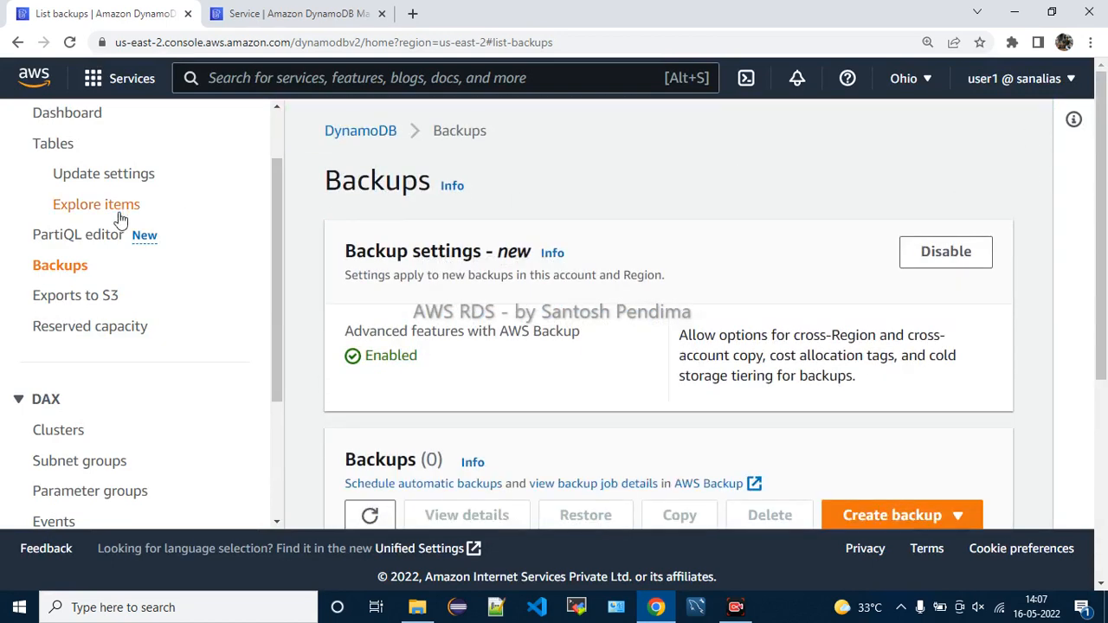
scroll(96, 203, "up", 1)
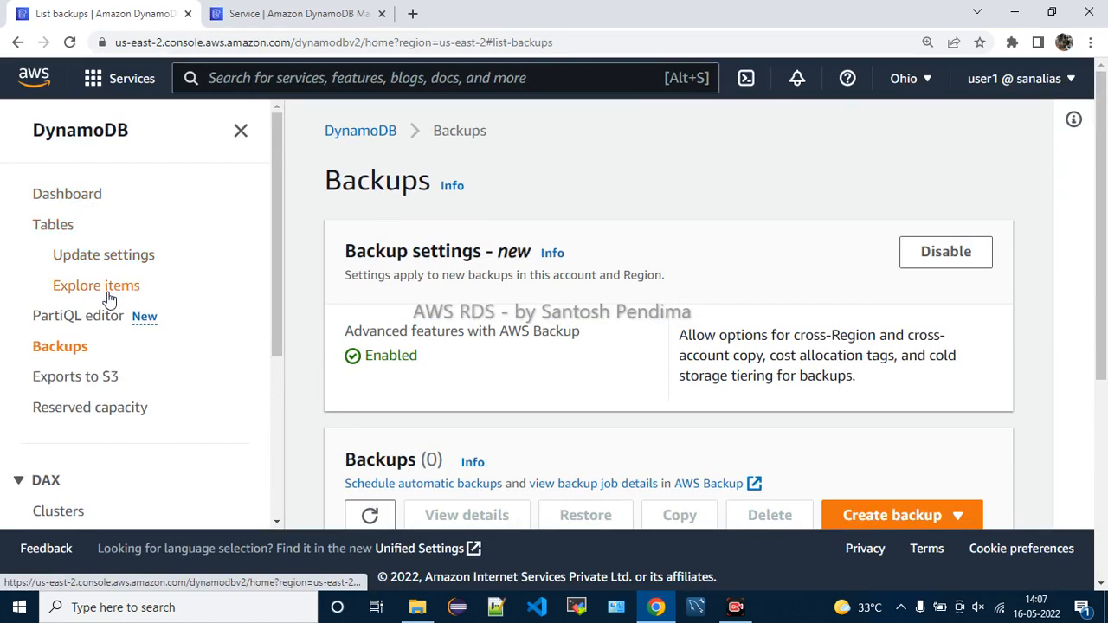
scroll(170, 399, "down", 1)
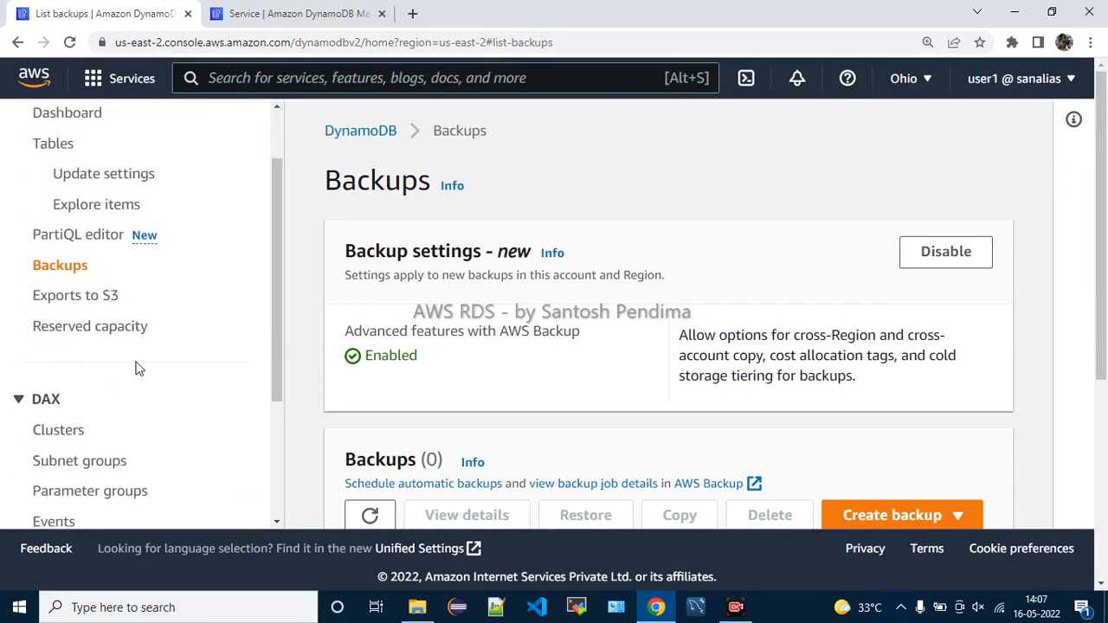
left_click(100, 303)
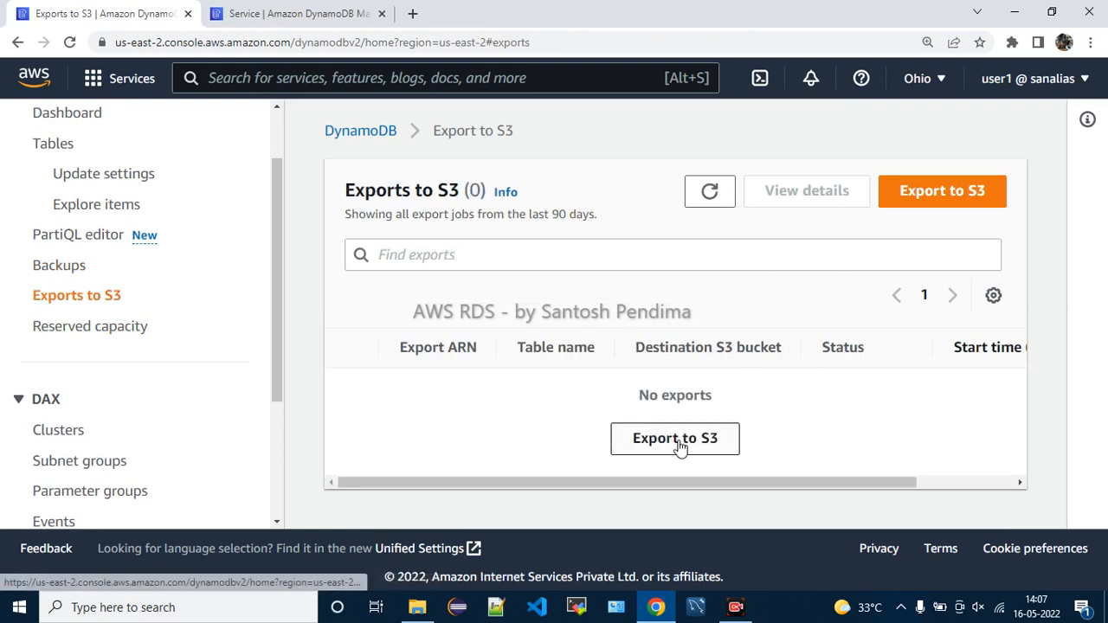
Start an export to S3 and review the source table, destination bucket and bucket owner options
left_click(676, 441)
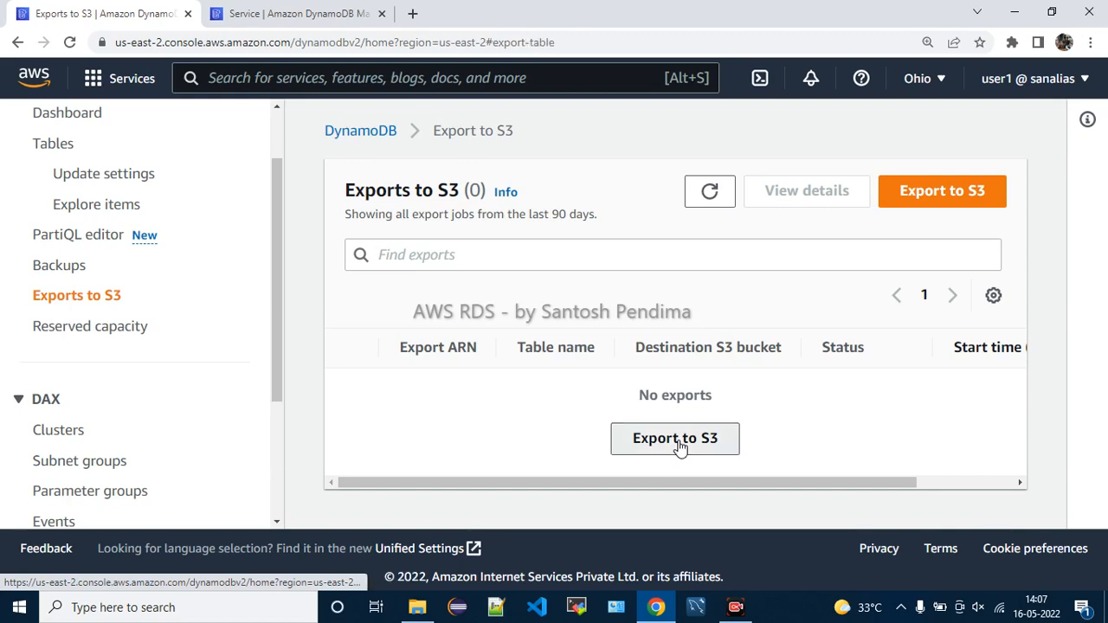
scroll(652, 392, "down", 2)
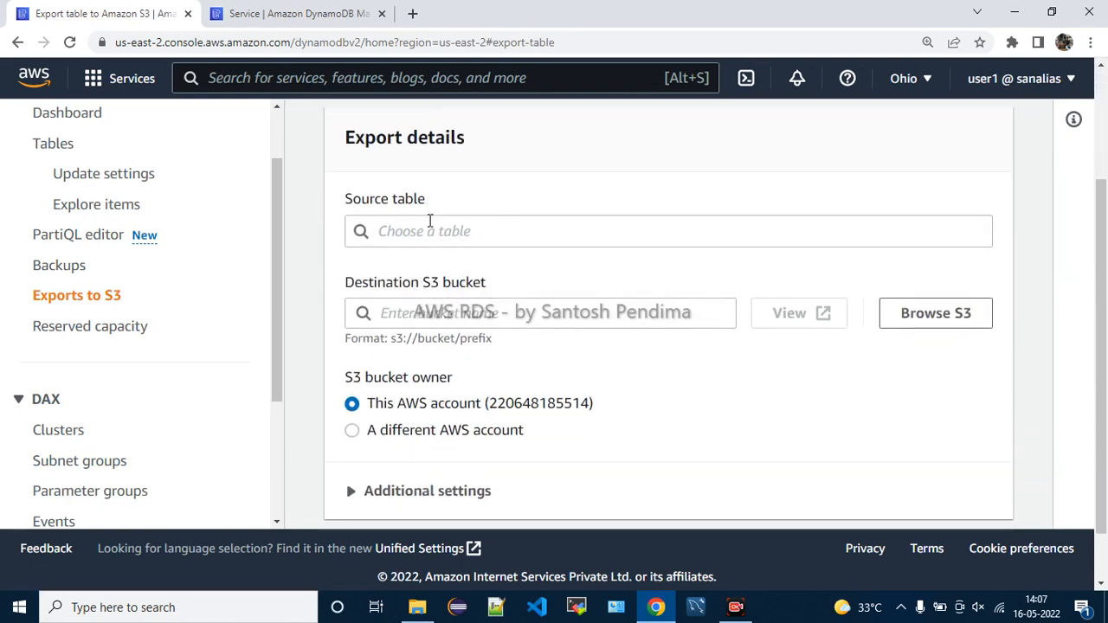
left_click(429, 222)
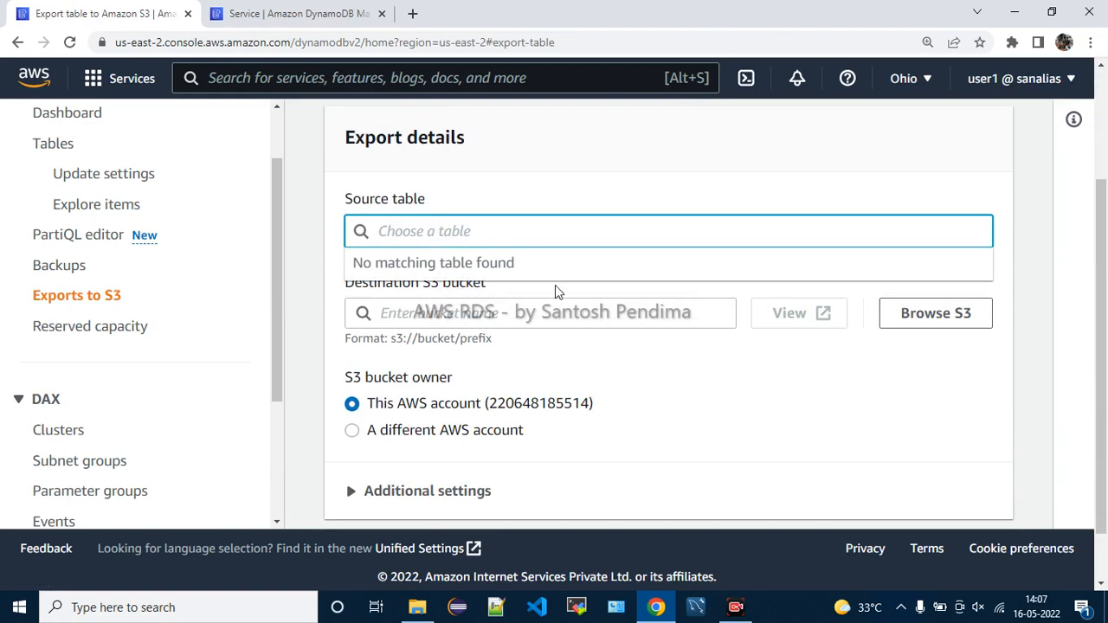
left_click(480, 320)
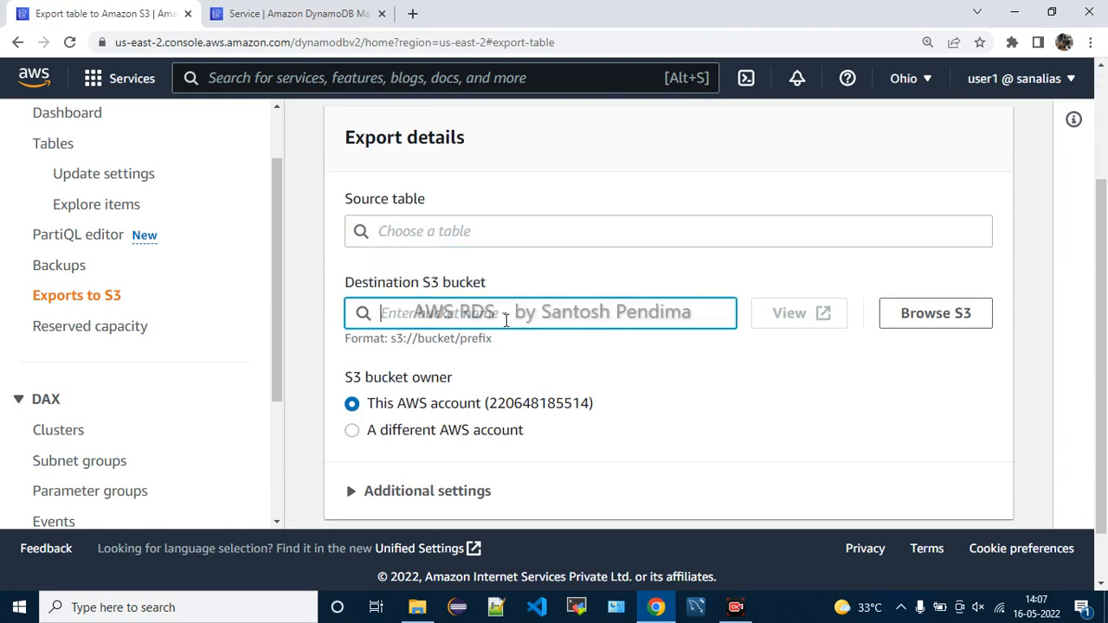
scroll(718, 303, "down", 1)
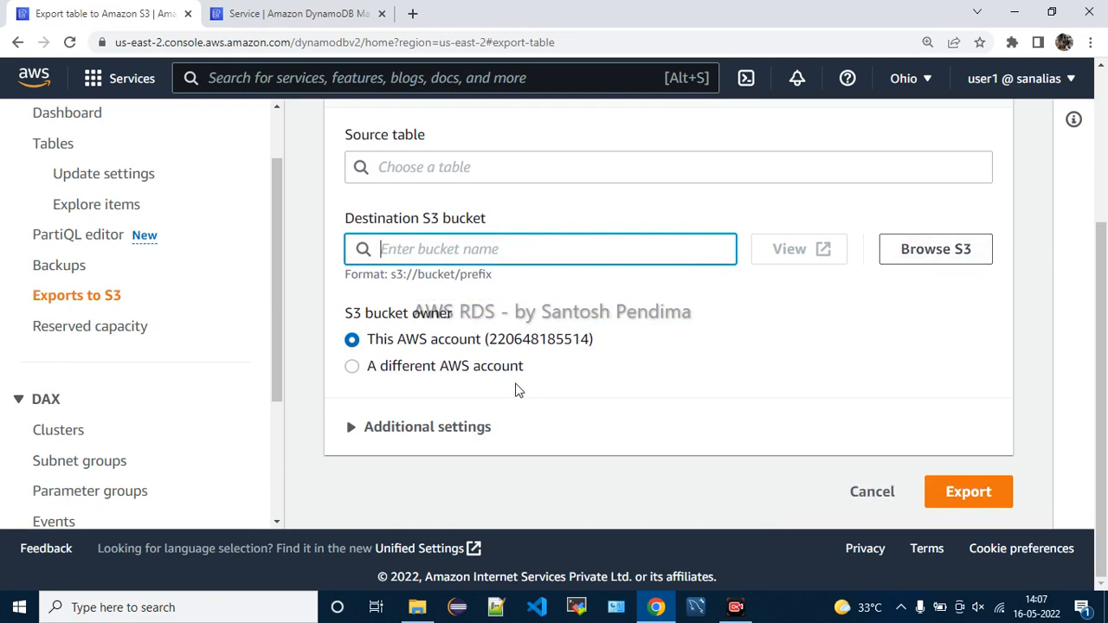
left_click_drag(403, 342, 576, 341)
left_click(618, 359)
left_click_drag(421, 371, 614, 373)
left_click(617, 374)
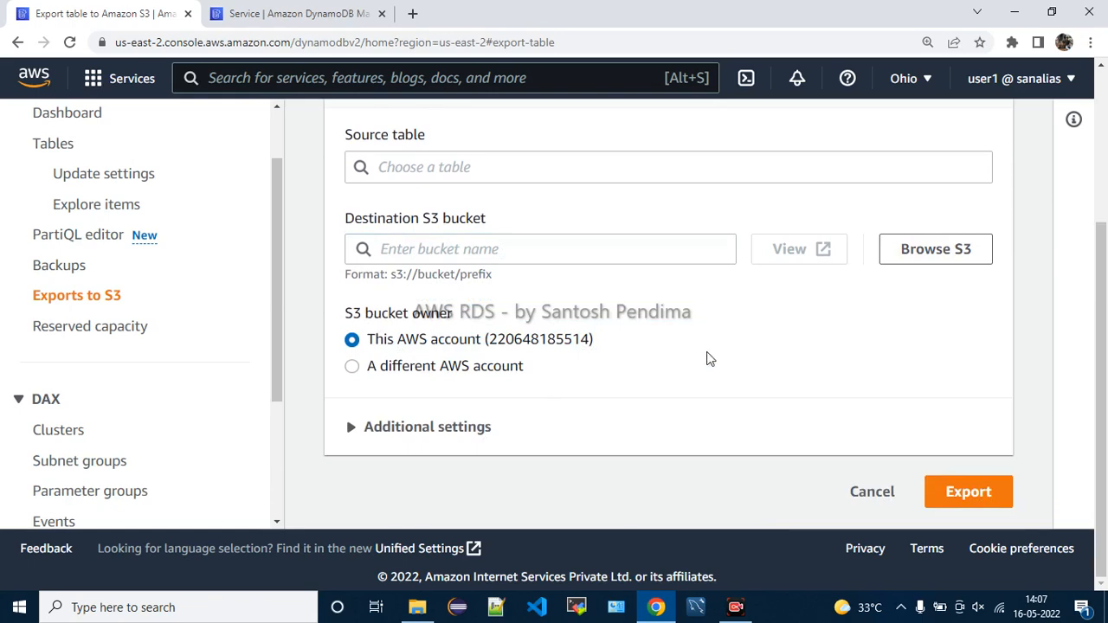
Expand Additional settings to review the AWS KMS encryption option, then go to Reserved capacity
left_click(494, 426)
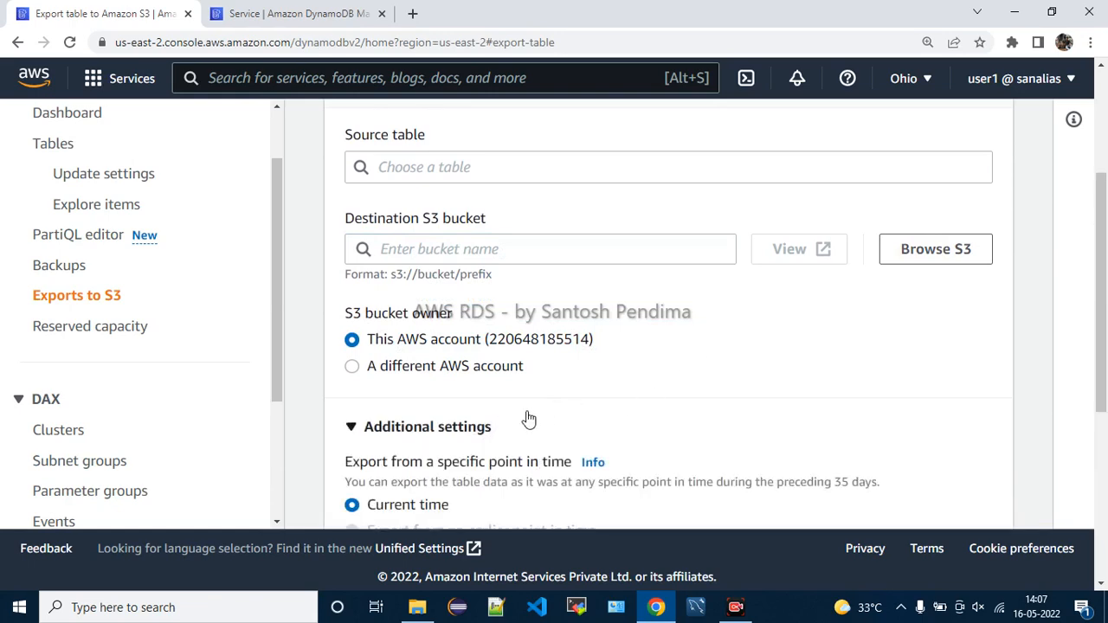
scroll(759, 379, "down", 3)
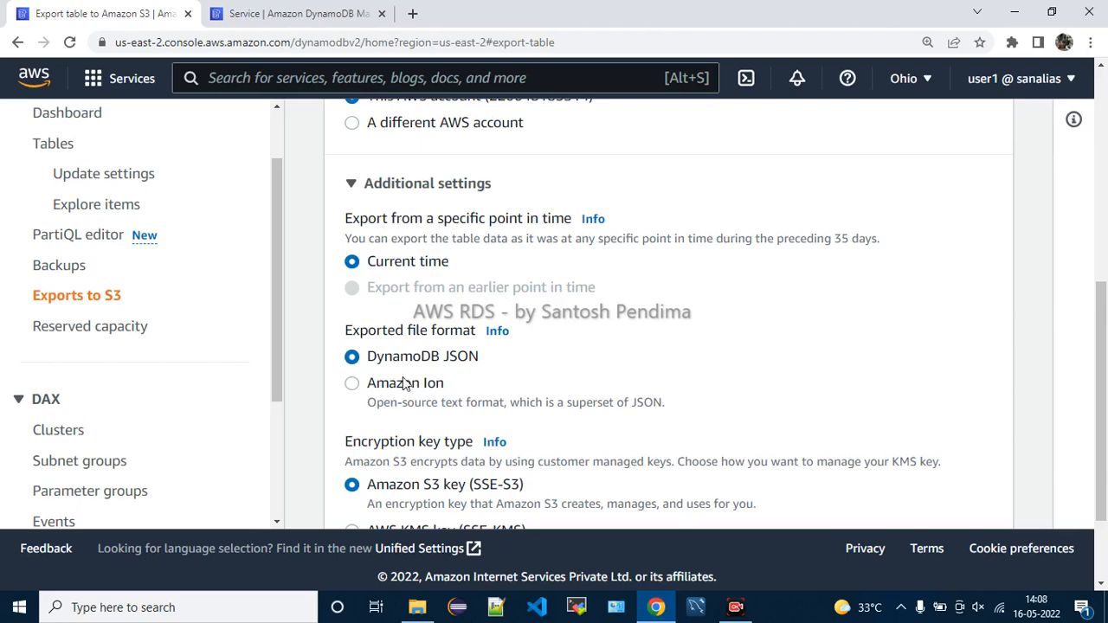
scroll(699, 354, "down", 2)
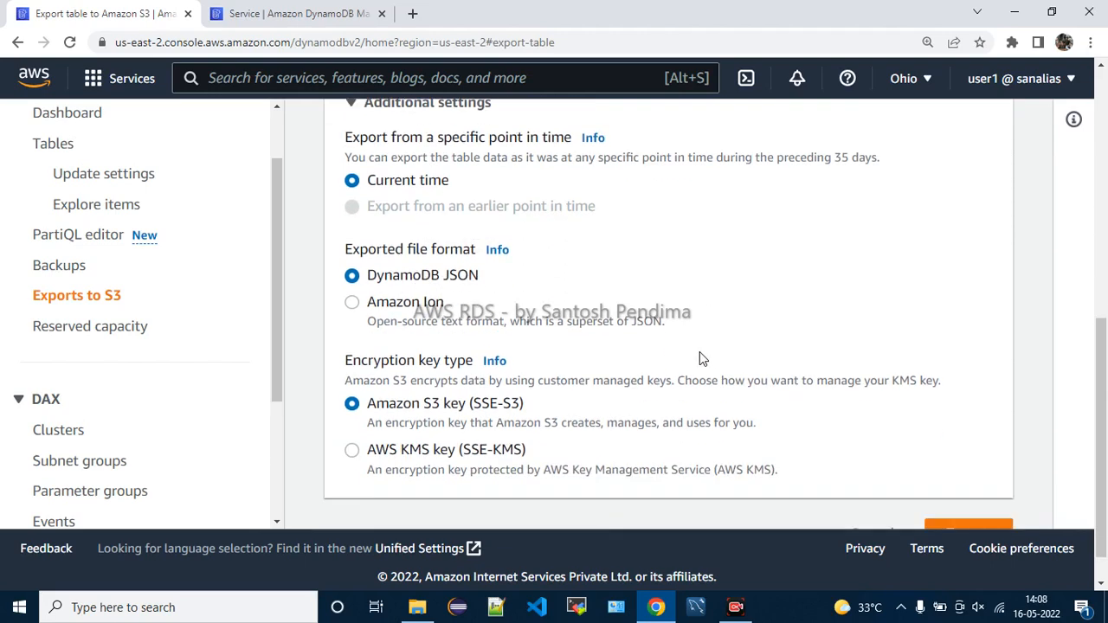
left_click_drag(471, 362, 552, 368)
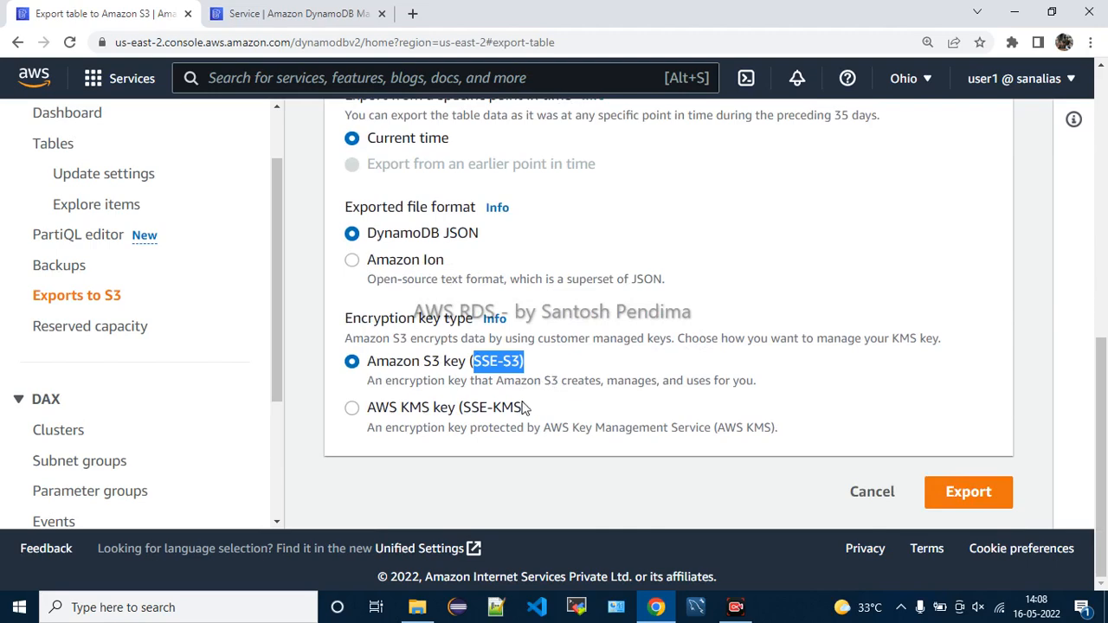
left_click_drag(471, 407, 554, 408)
scroll(680, 375, "up", 1)
scroll(701, 380, "down", 1)
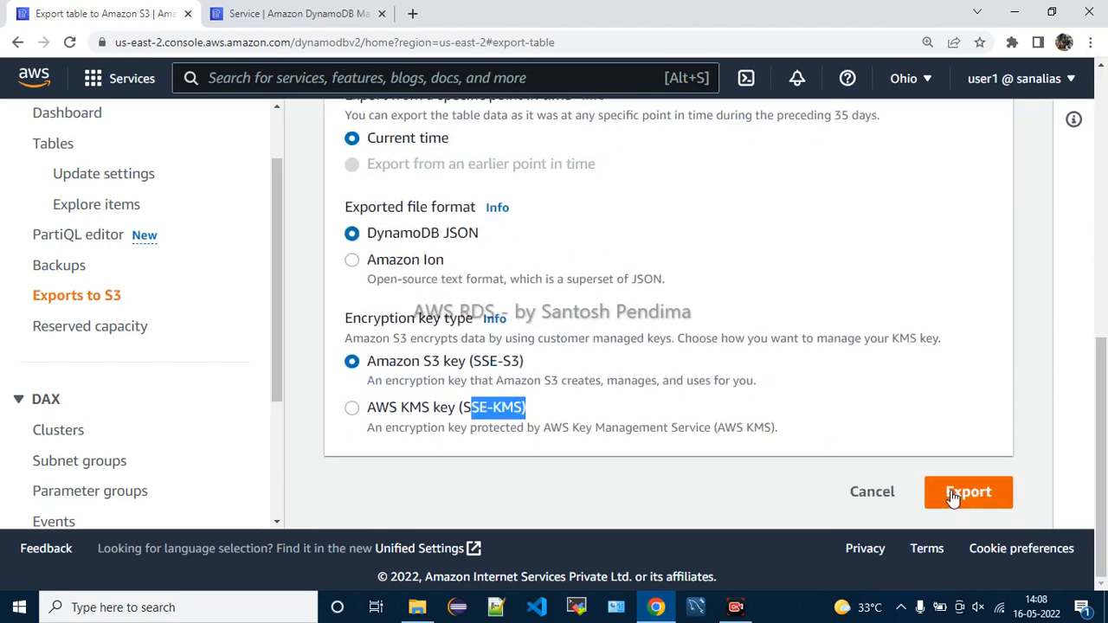
left_click(105, 334)
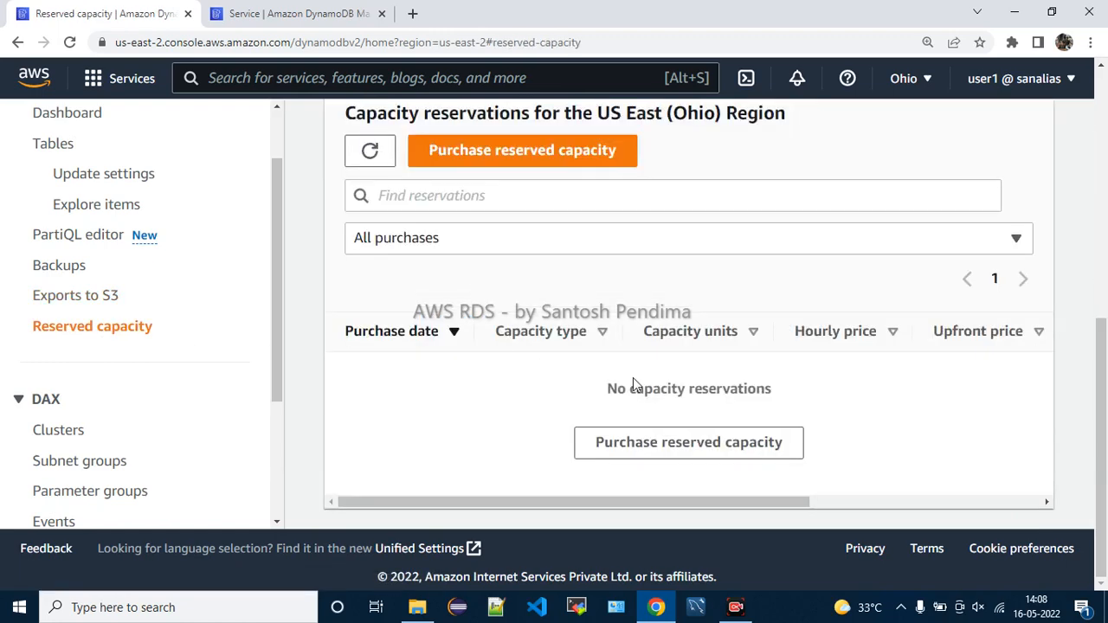
scroll(633, 378, "up", 3)
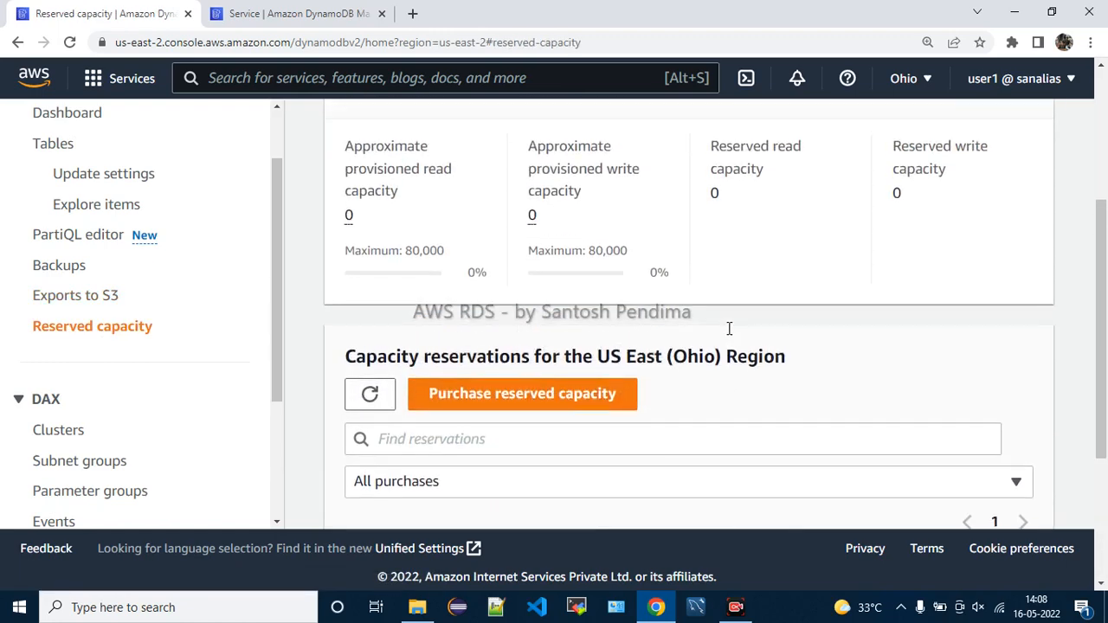
left_click_drag(619, 356, 816, 364)
left_click(843, 380)
scroll(846, 381, "down", 3)
scroll(844, 381, "up", 5)
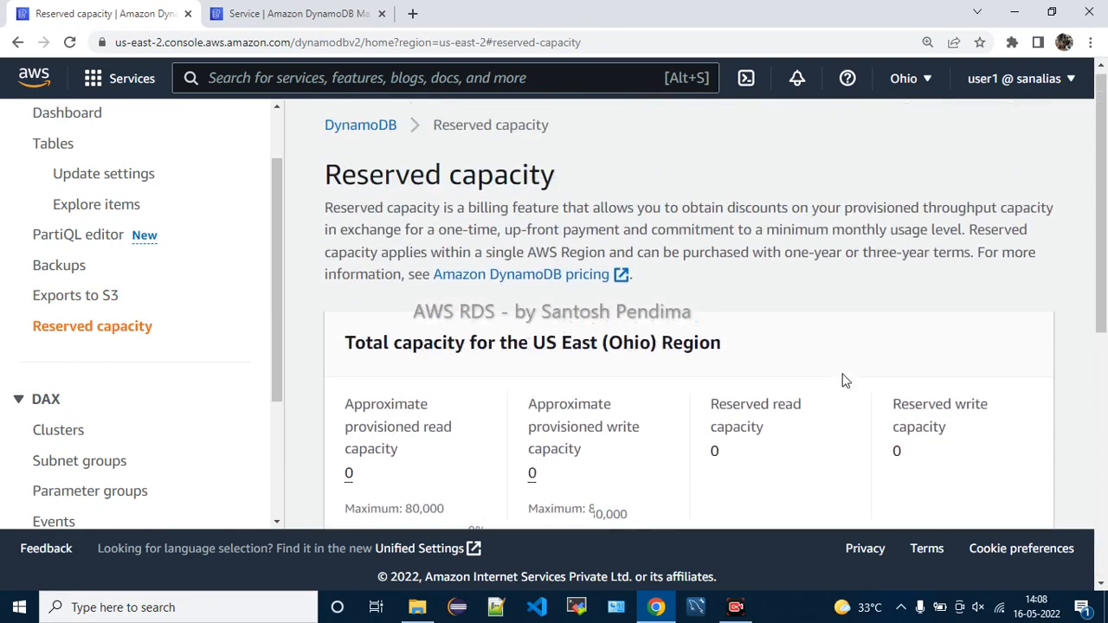
left_click_drag(344, 213, 1038, 214)
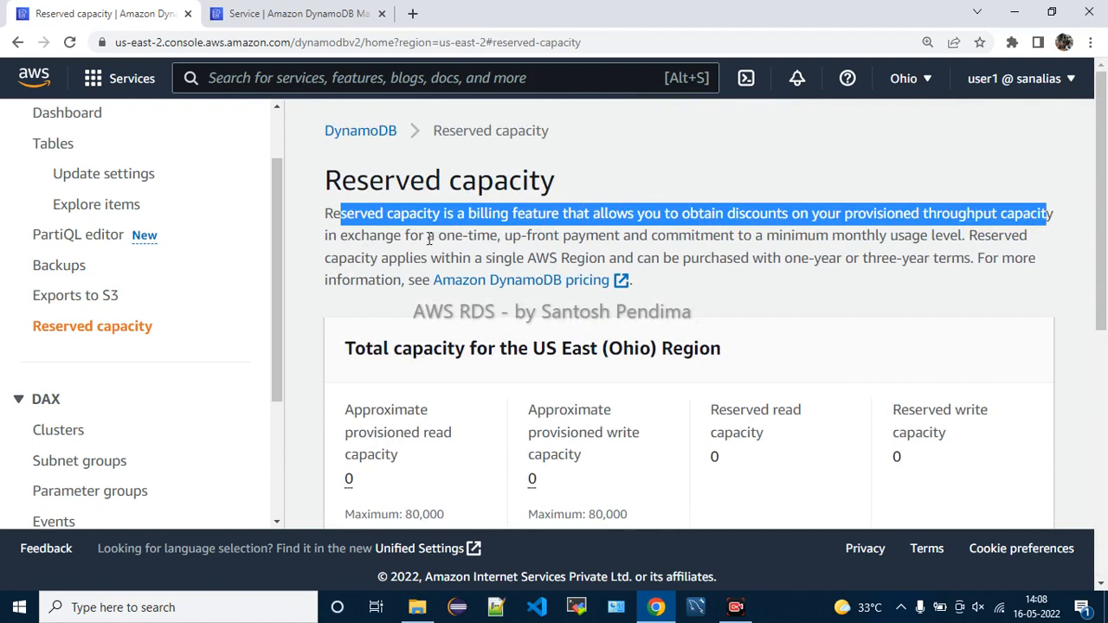
left_click_drag(340, 236, 967, 241)
left_click(871, 255)
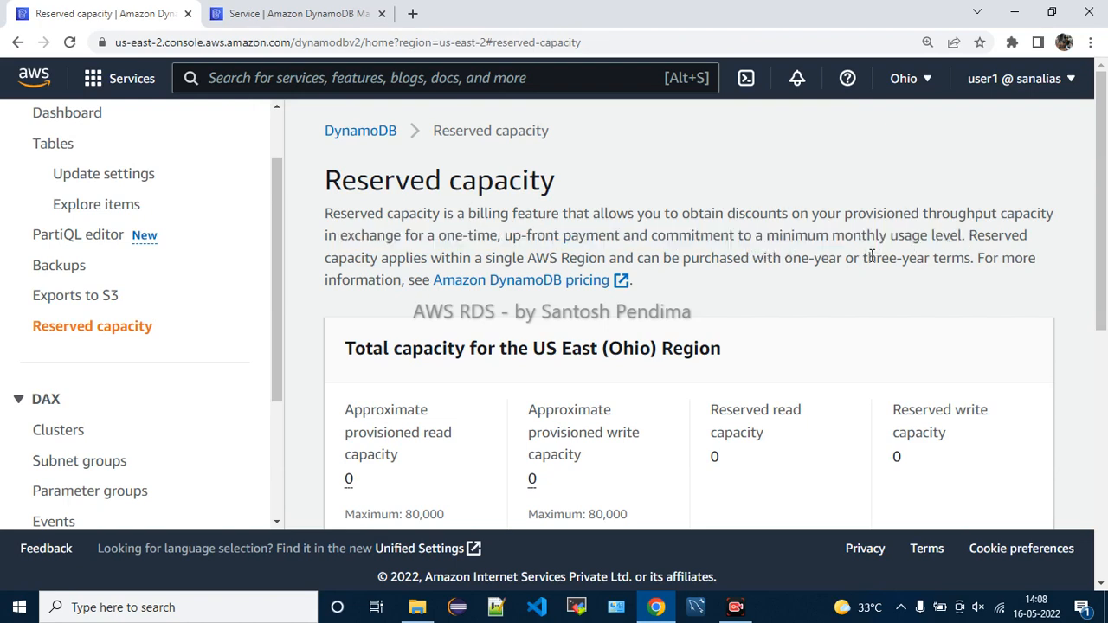
scroll(871, 256, "down", 4)
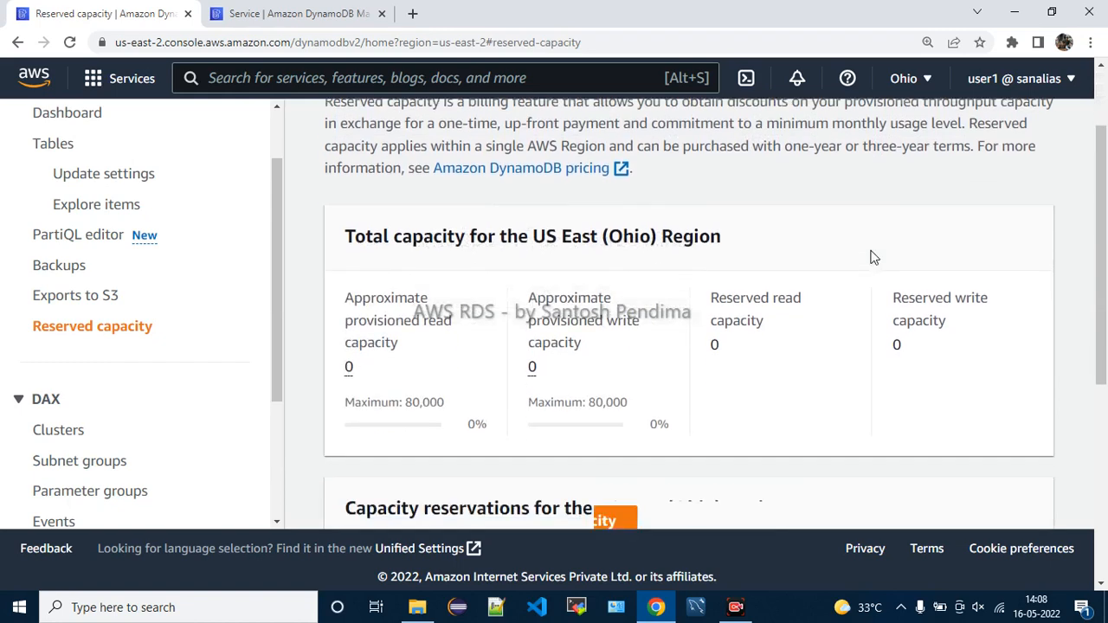
scroll(874, 257, "down", 1)
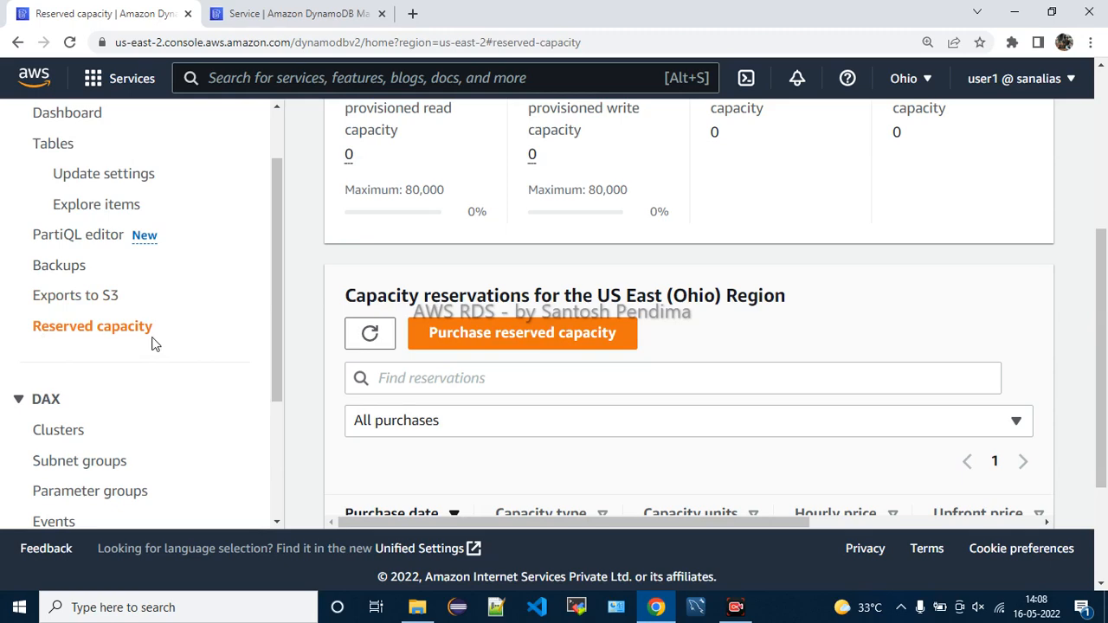
left_click(90, 298)
On the Backups page, locate the advanced AWS Backup features setting and choose Disable
left_click(60, 266)
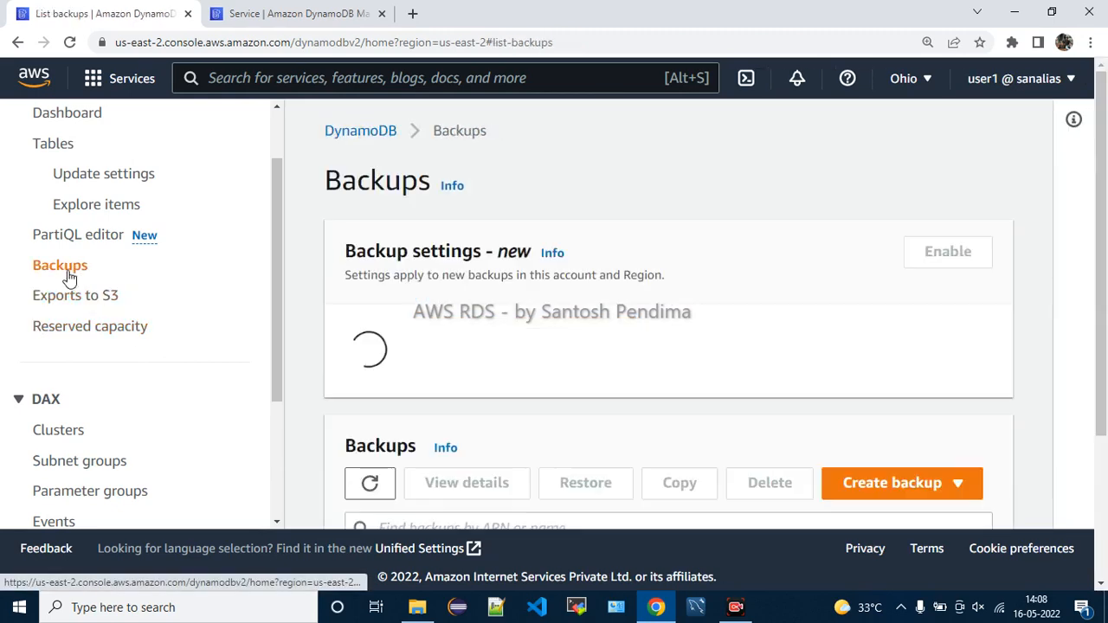
scroll(742, 375, "down", 2)
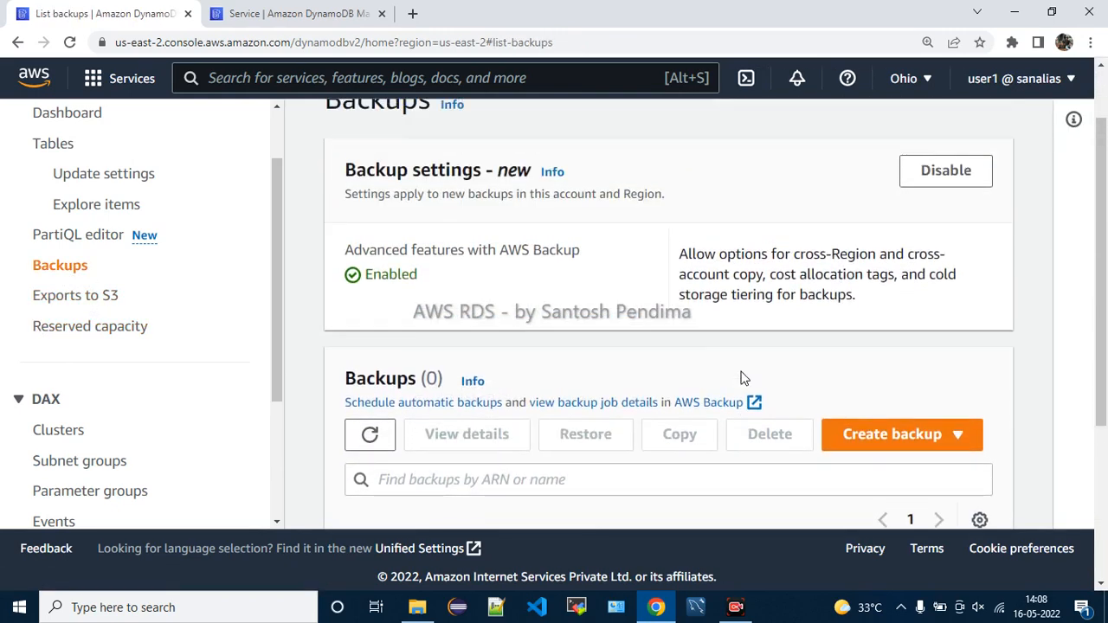
left_click_drag(424, 249, 583, 262)
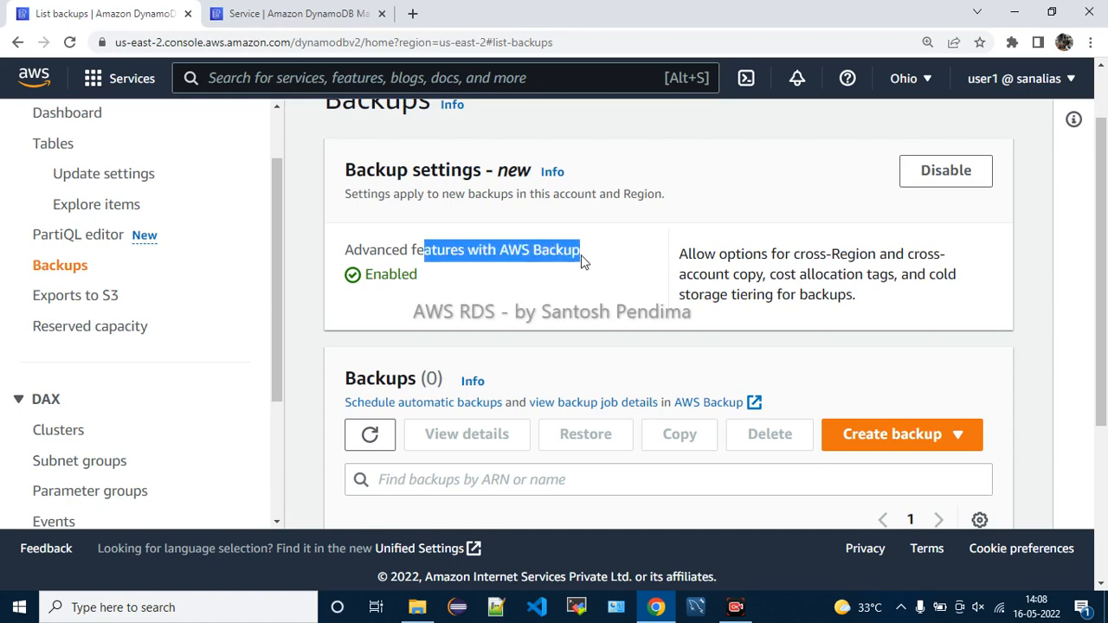
left_click(594, 272)
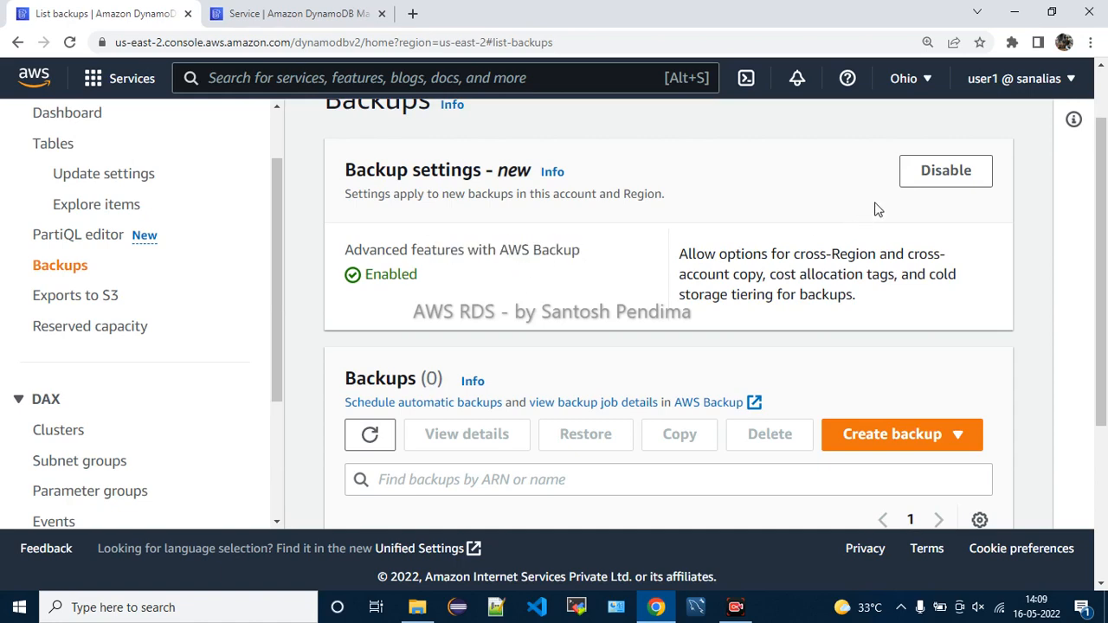
left_click(925, 173)
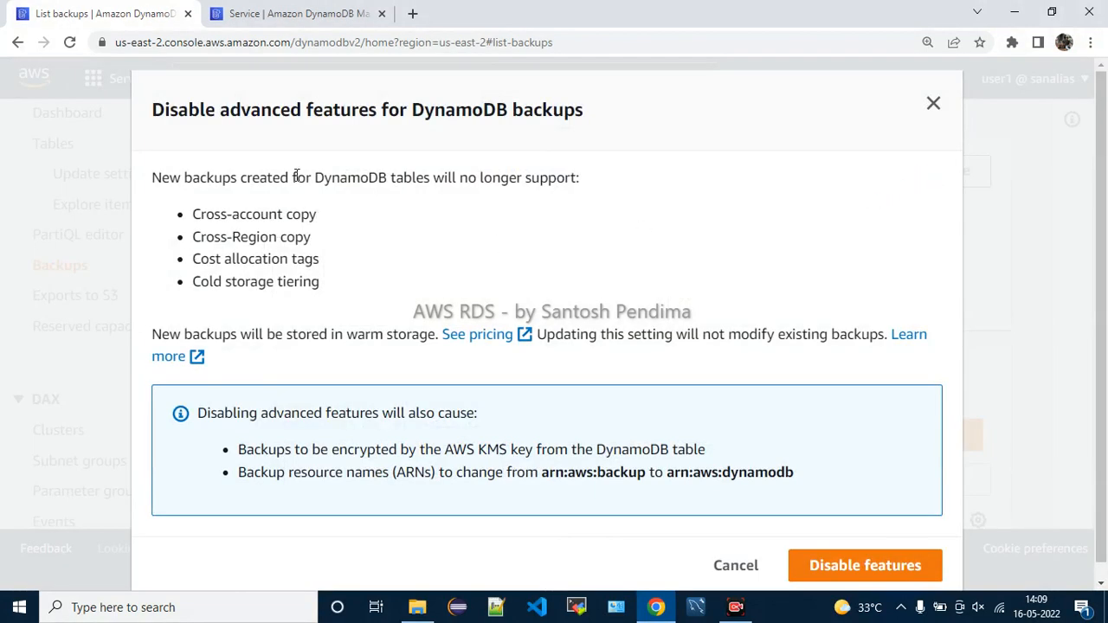
Review the lost features (cross-account/Region copy, cost allocation tags, cold storage) and confirm disabling
left_click_drag(182, 112, 598, 118)
left_click(498, 169)
left_click_drag(173, 176, 583, 190)
left_click(529, 223)
left_click_drag(221, 218, 346, 243)
left_click(309, 251)
left_click_drag(204, 263, 378, 268)
left_click(249, 284)
left_click_drag(224, 284, 384, 290)
left_click(434, 293)
scroll(453, 299, "down", 1)
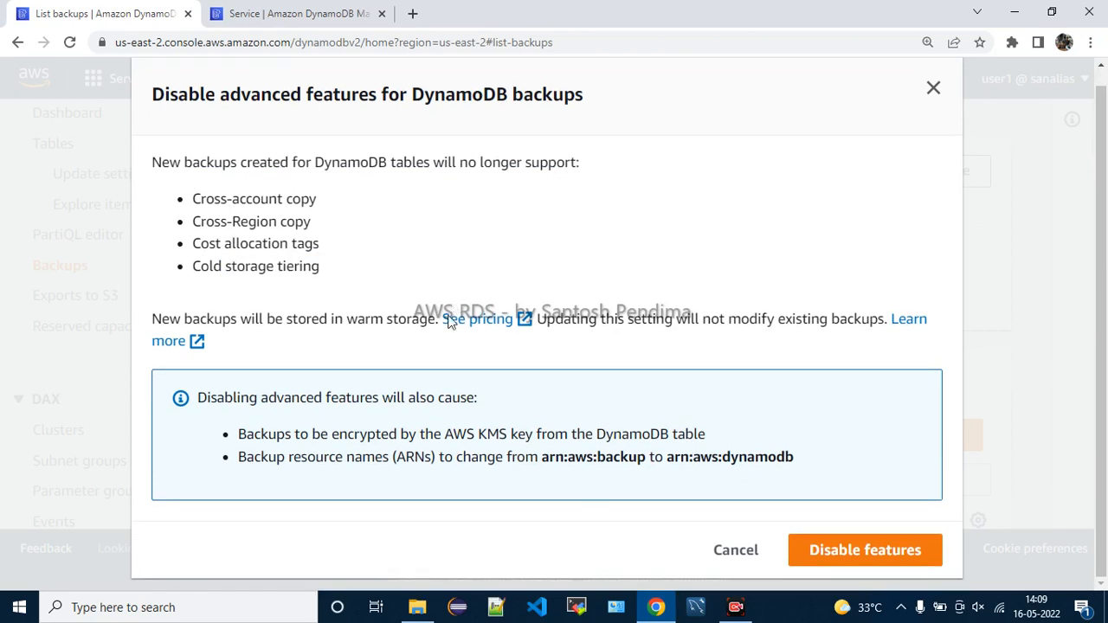
left_click(814, 552)
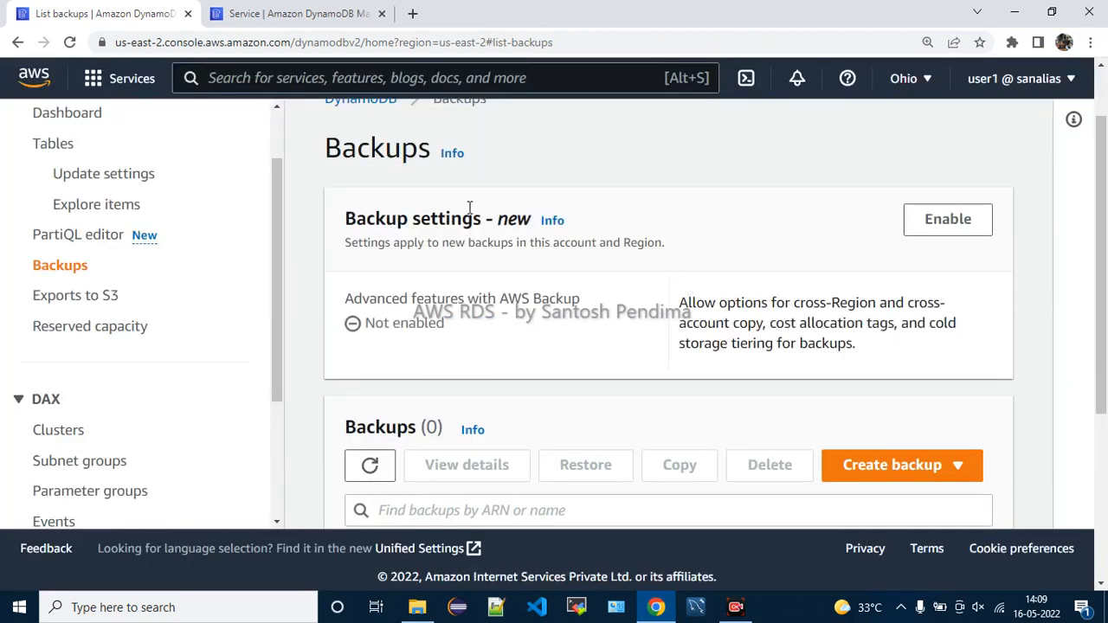
Check Backup settings now show Not enabled and dismiss the success banner
left_click_drag(355, 219, 474, 221)
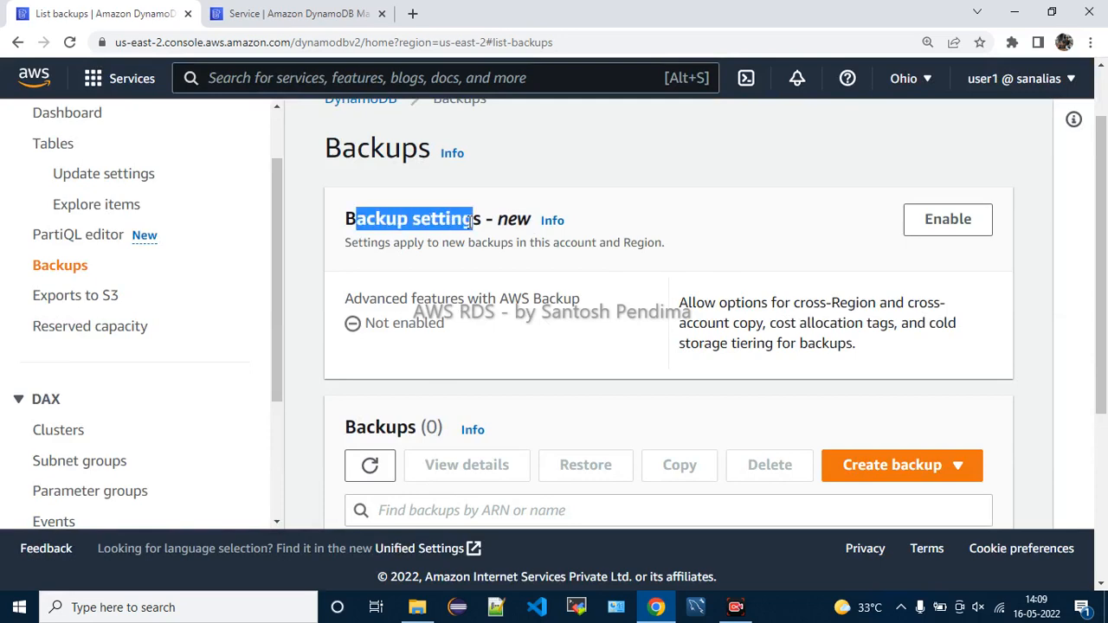
left_click(606, 321)
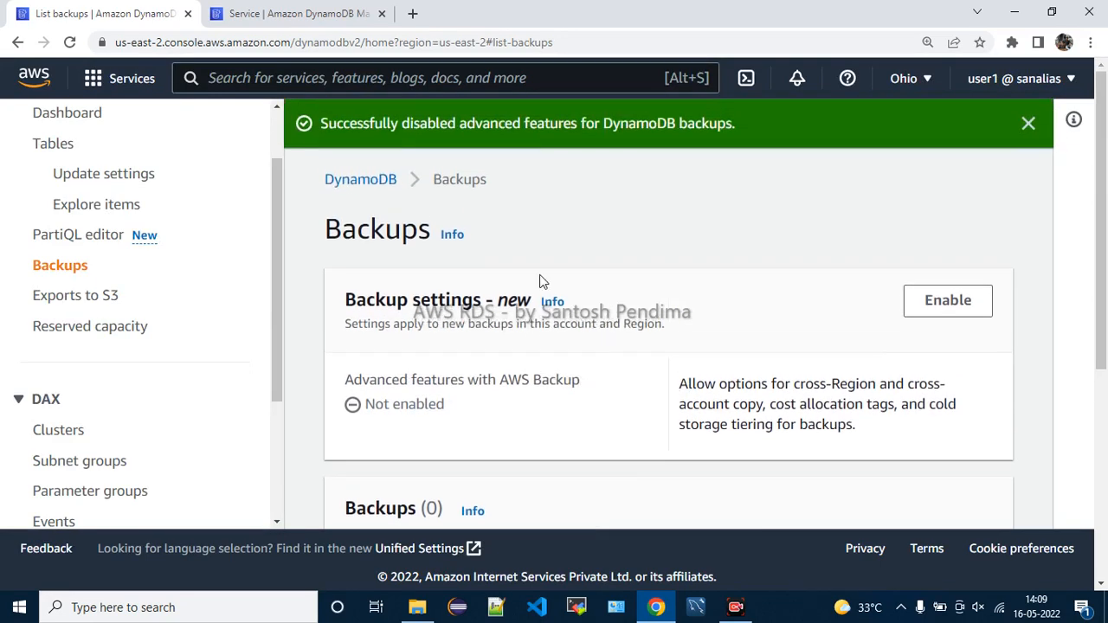
left_click(1027, 124)
scroll(874, 388, "down", 1)
scroll(892, 386, "up", 1)
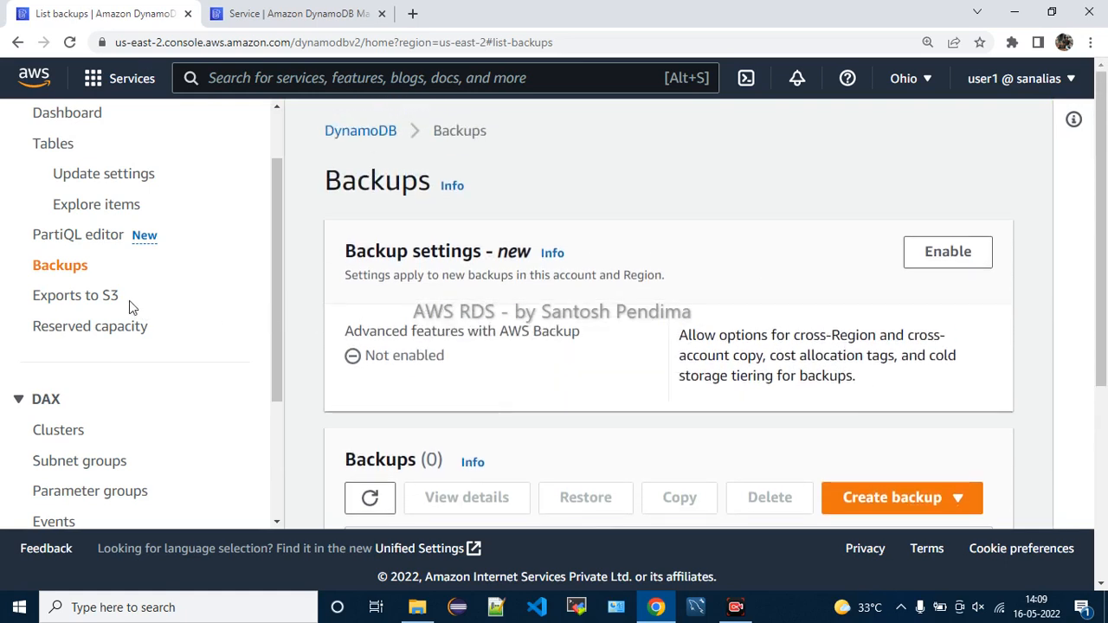
Check PartiQL editor, Explore items, Update settings and Tables for tables, finishing on the Dashboard
left_click(74, 246)
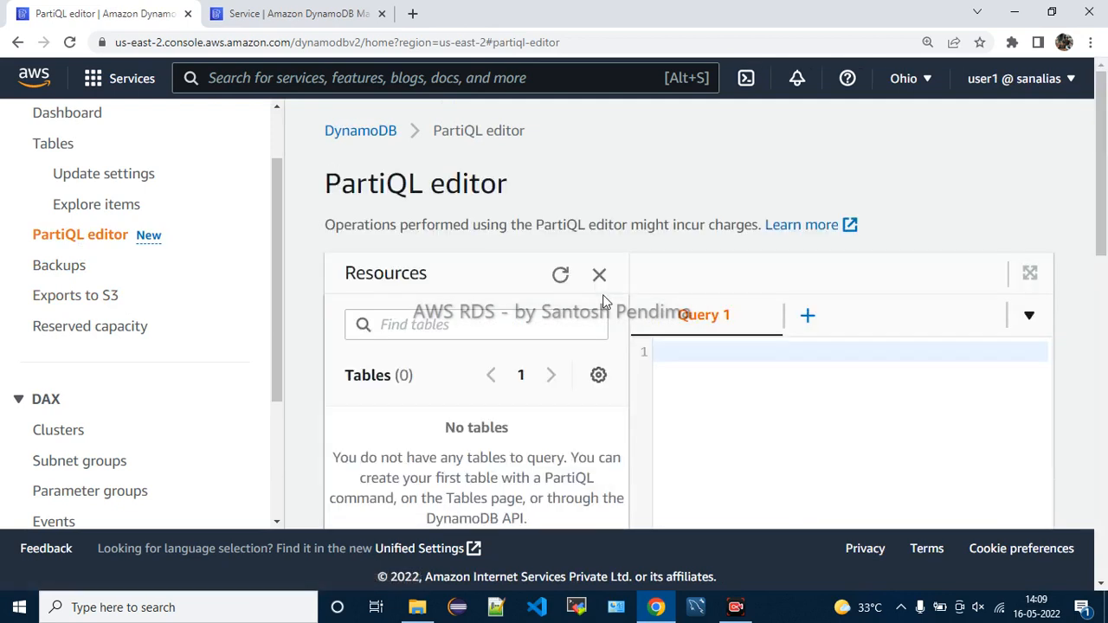
scroll(858, 401, "down", 4)
scroll(860, 402, "up", 4)
scroll(685, 305, "down", 8)
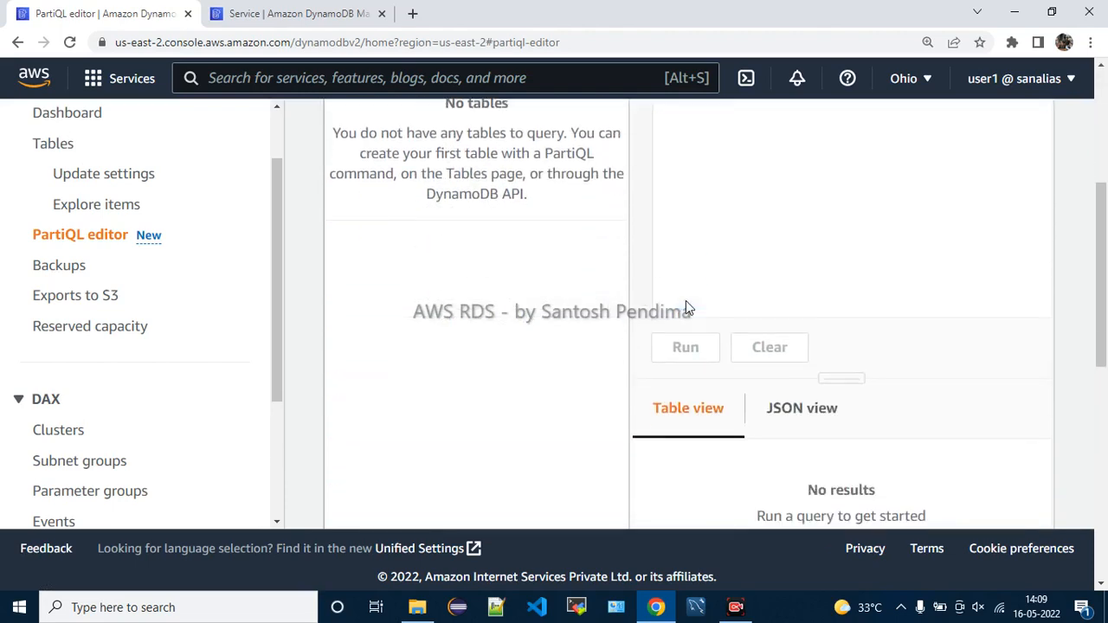
scroll(686, 308, "up", 8)
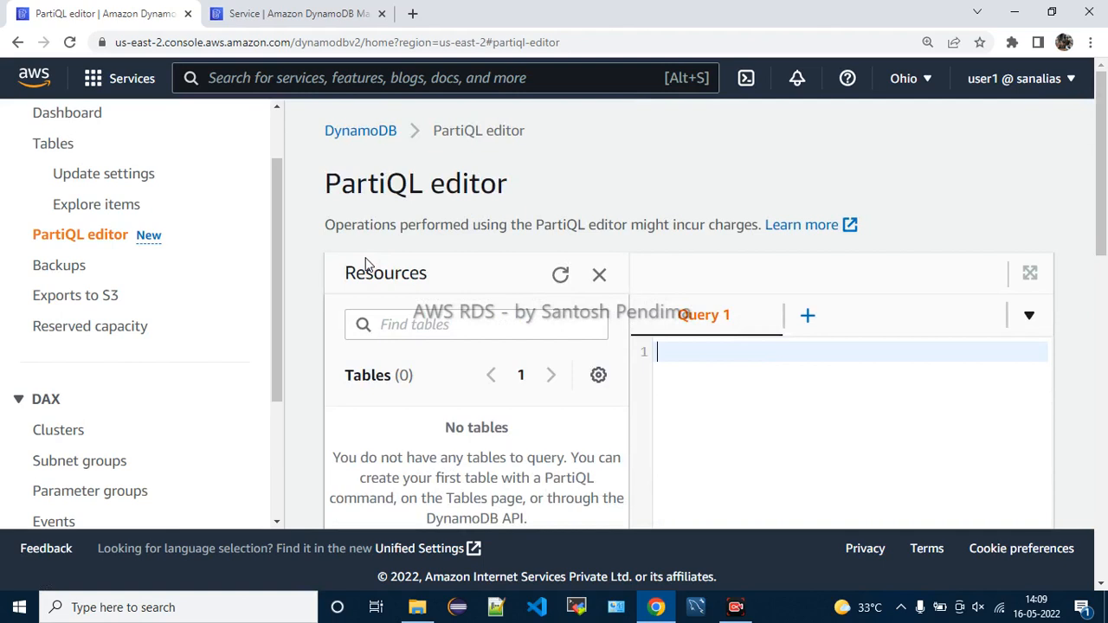
left_click(116, 205)
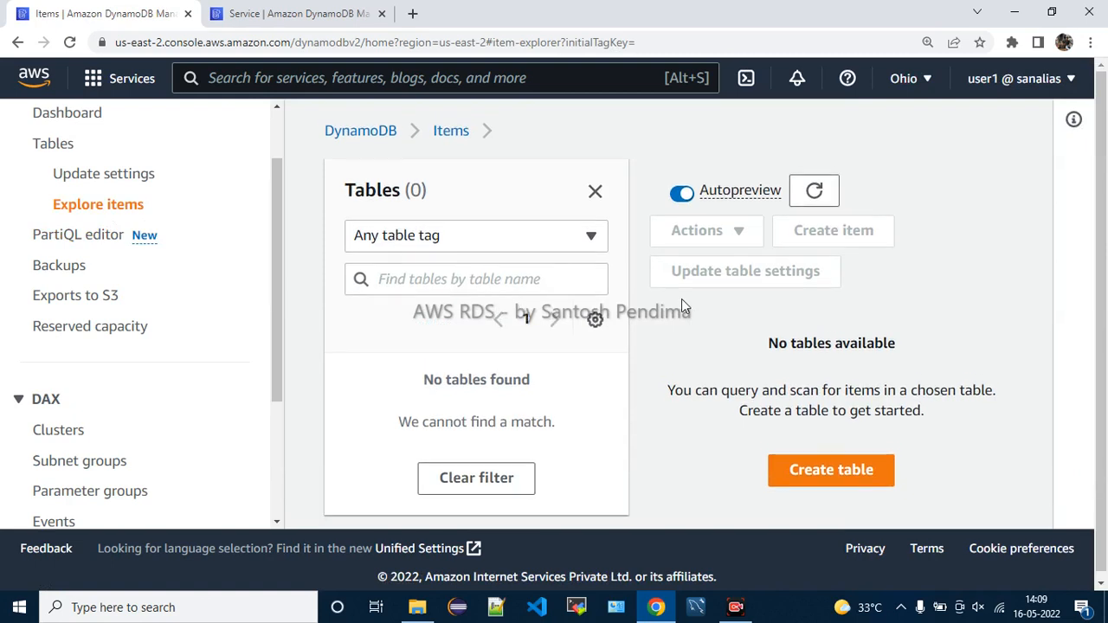
left_click(144, 180)
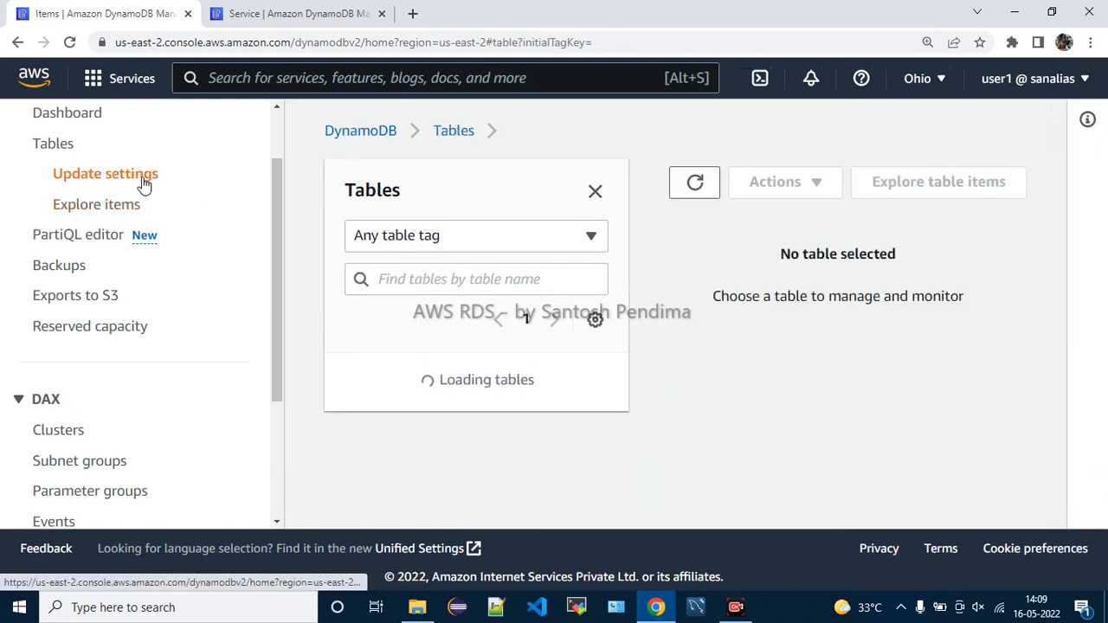
scroll(35, 186, "up", 1)
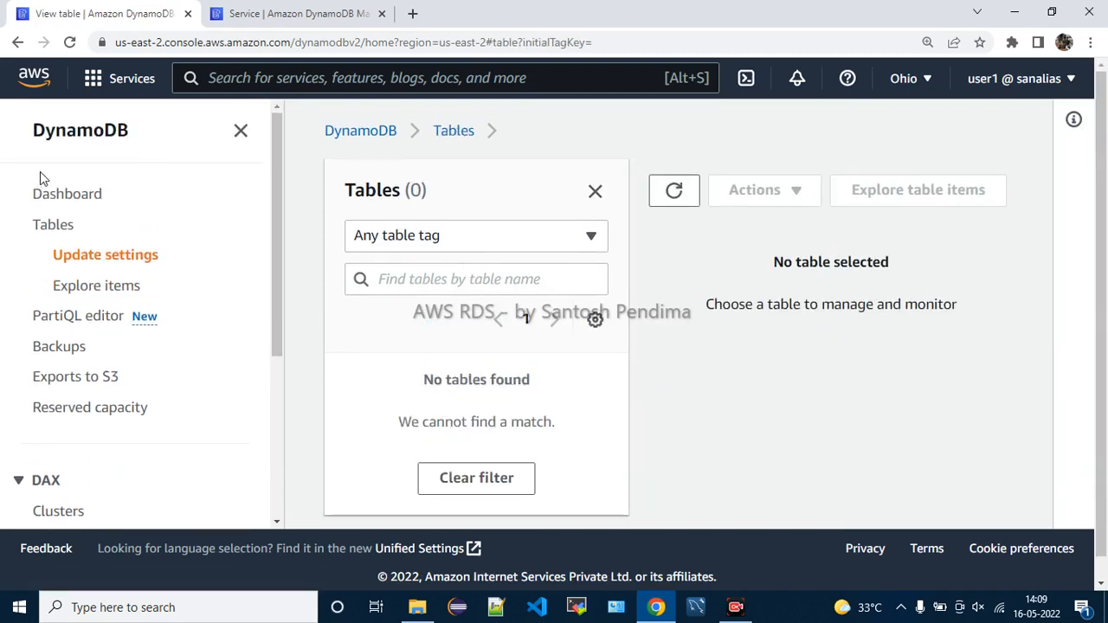
left_click(57, 225)
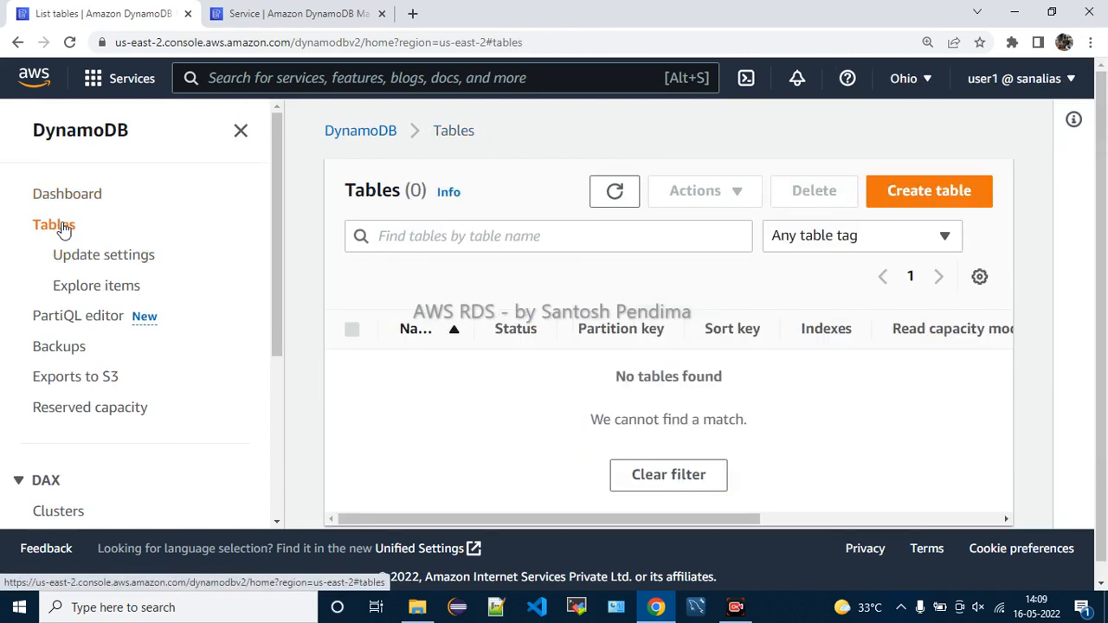
left_click(95, 198)
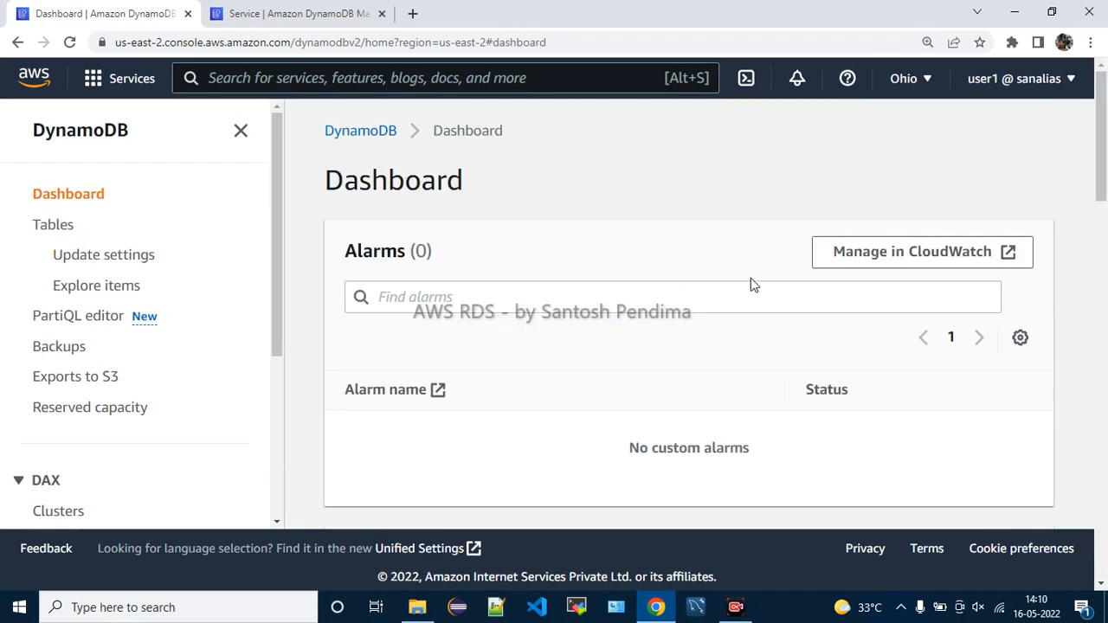